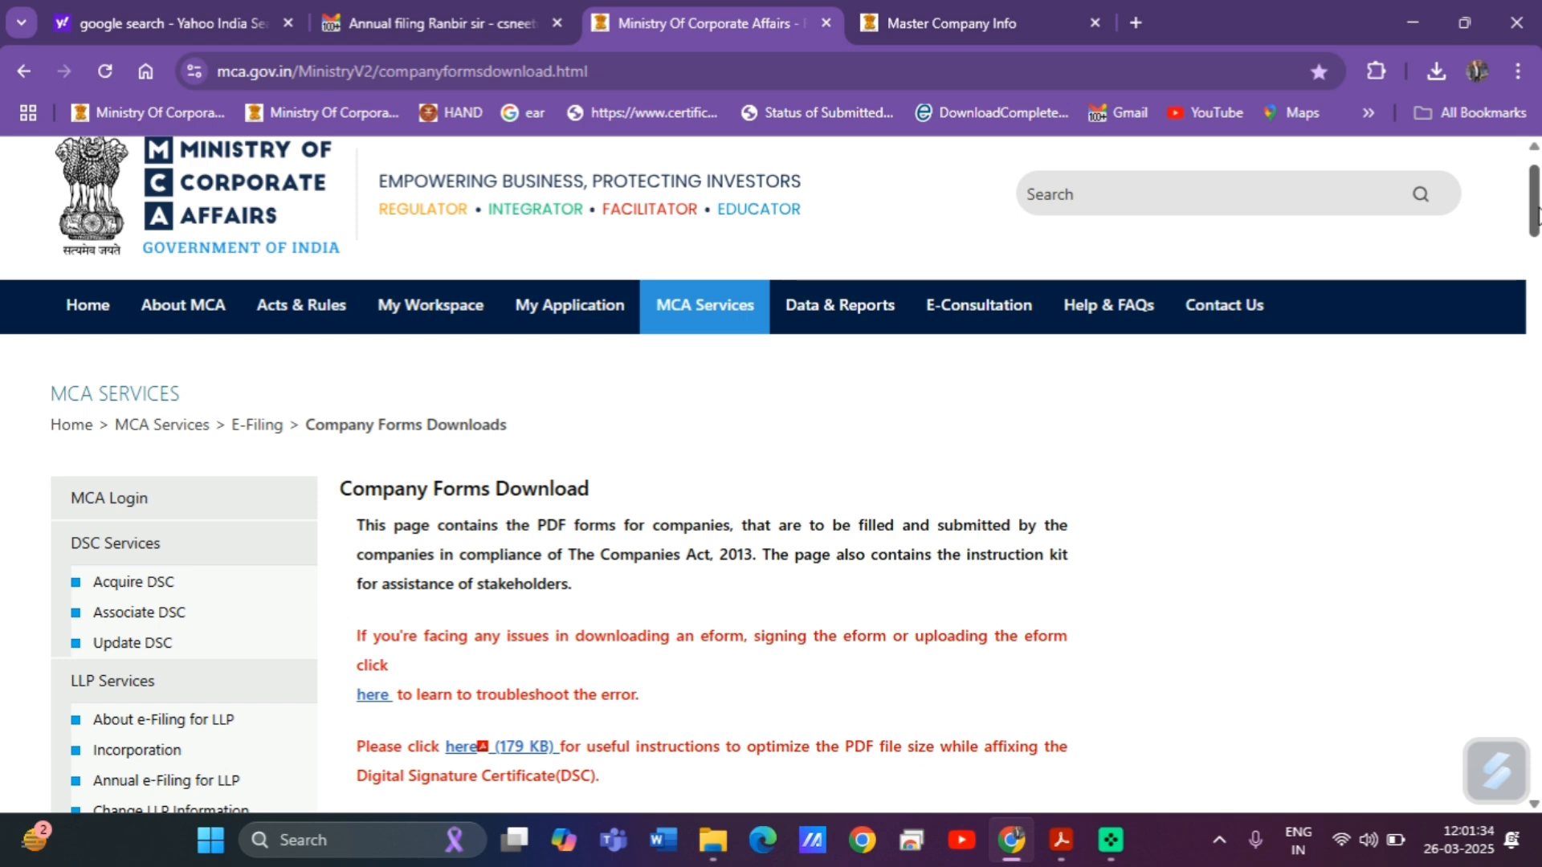
Search the MCA forms page for 'aoc-4' and scroll to the AOC-4 rows of the Annual filing eForms table.
mouse_move(1538, 215)
mouse_down()
mouse_move(1536, 369)
mouse_move(1534, 201)
mouse_up()
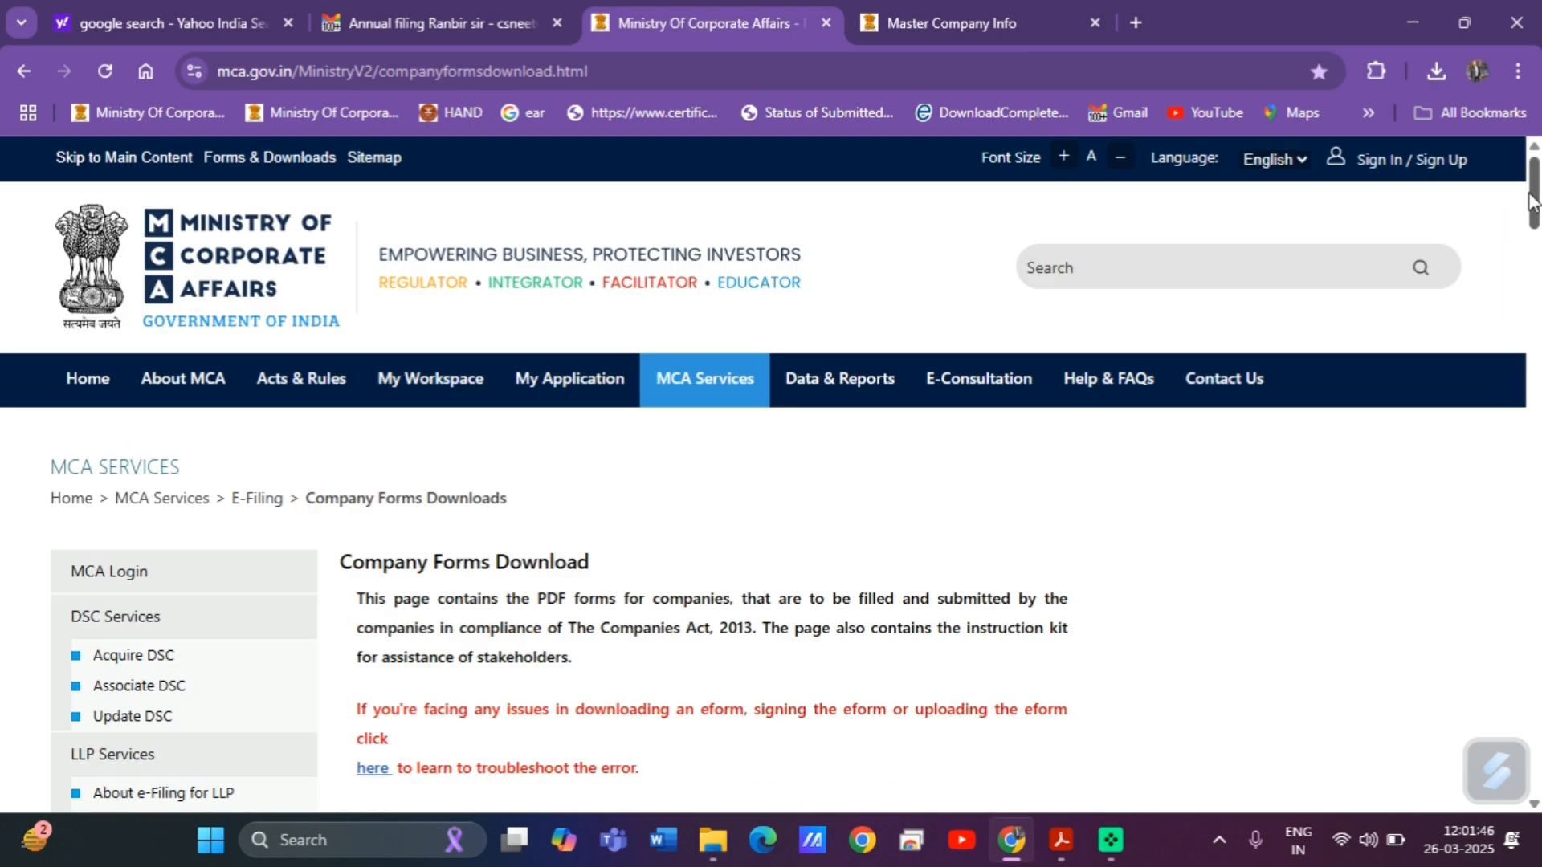
key(ctrl+f)
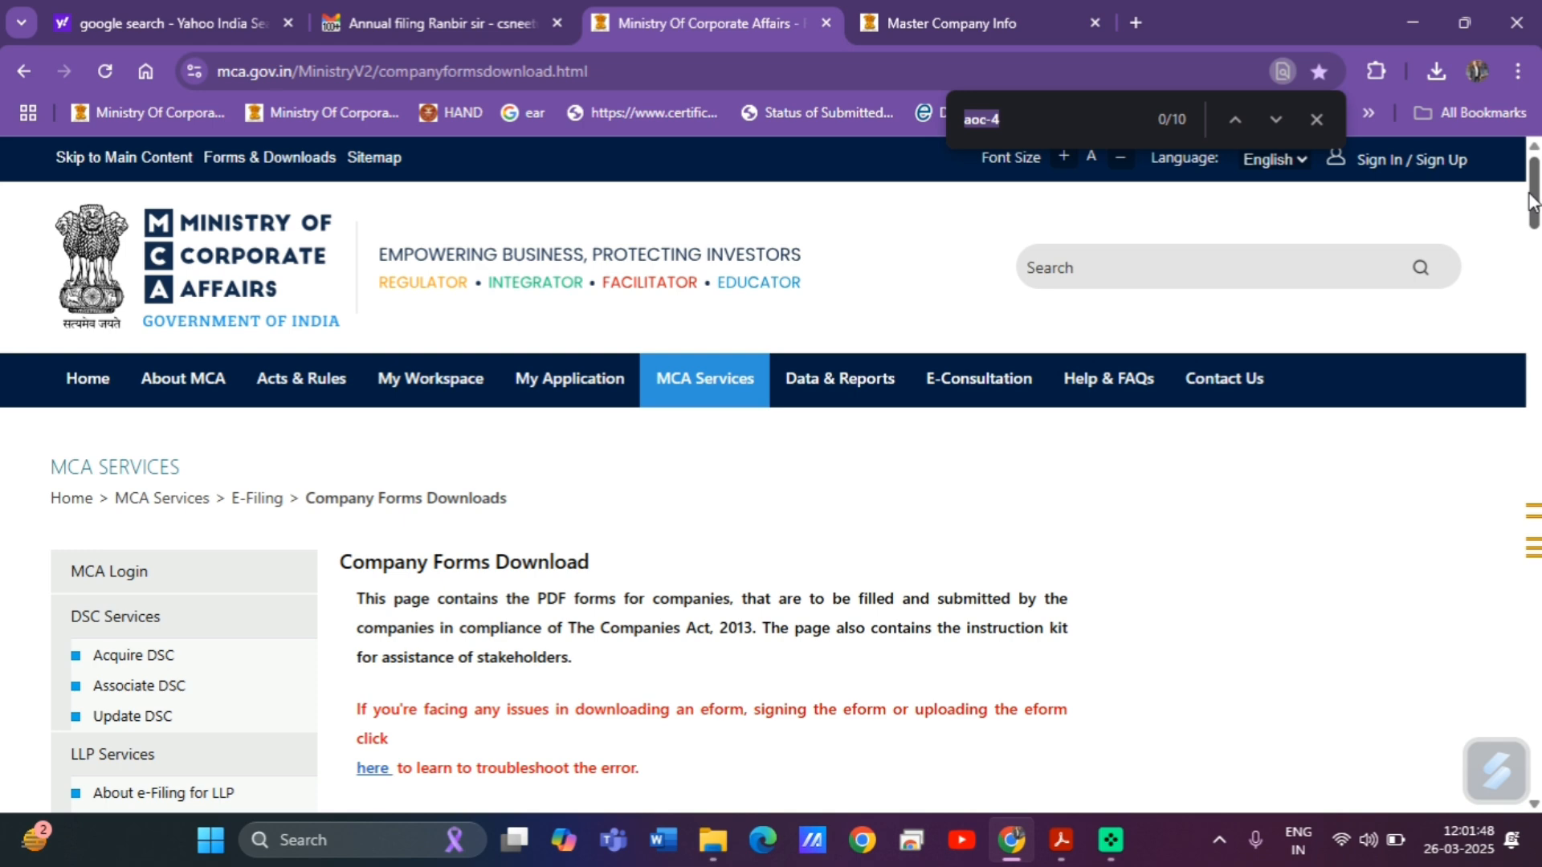
key(Return)
key(Return)
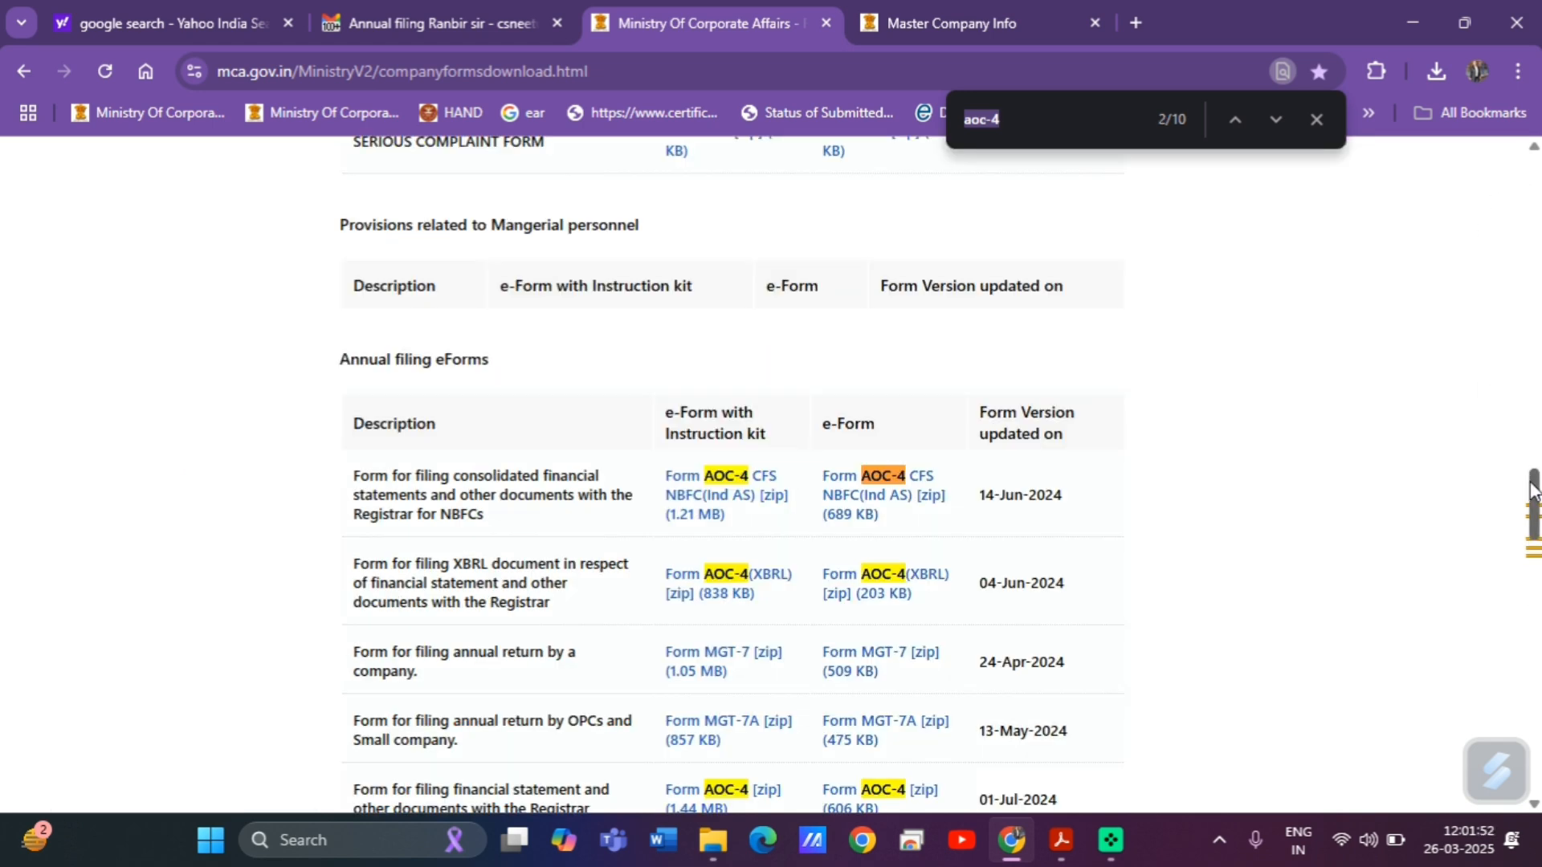
drag(1534, 488, 1534, 525)
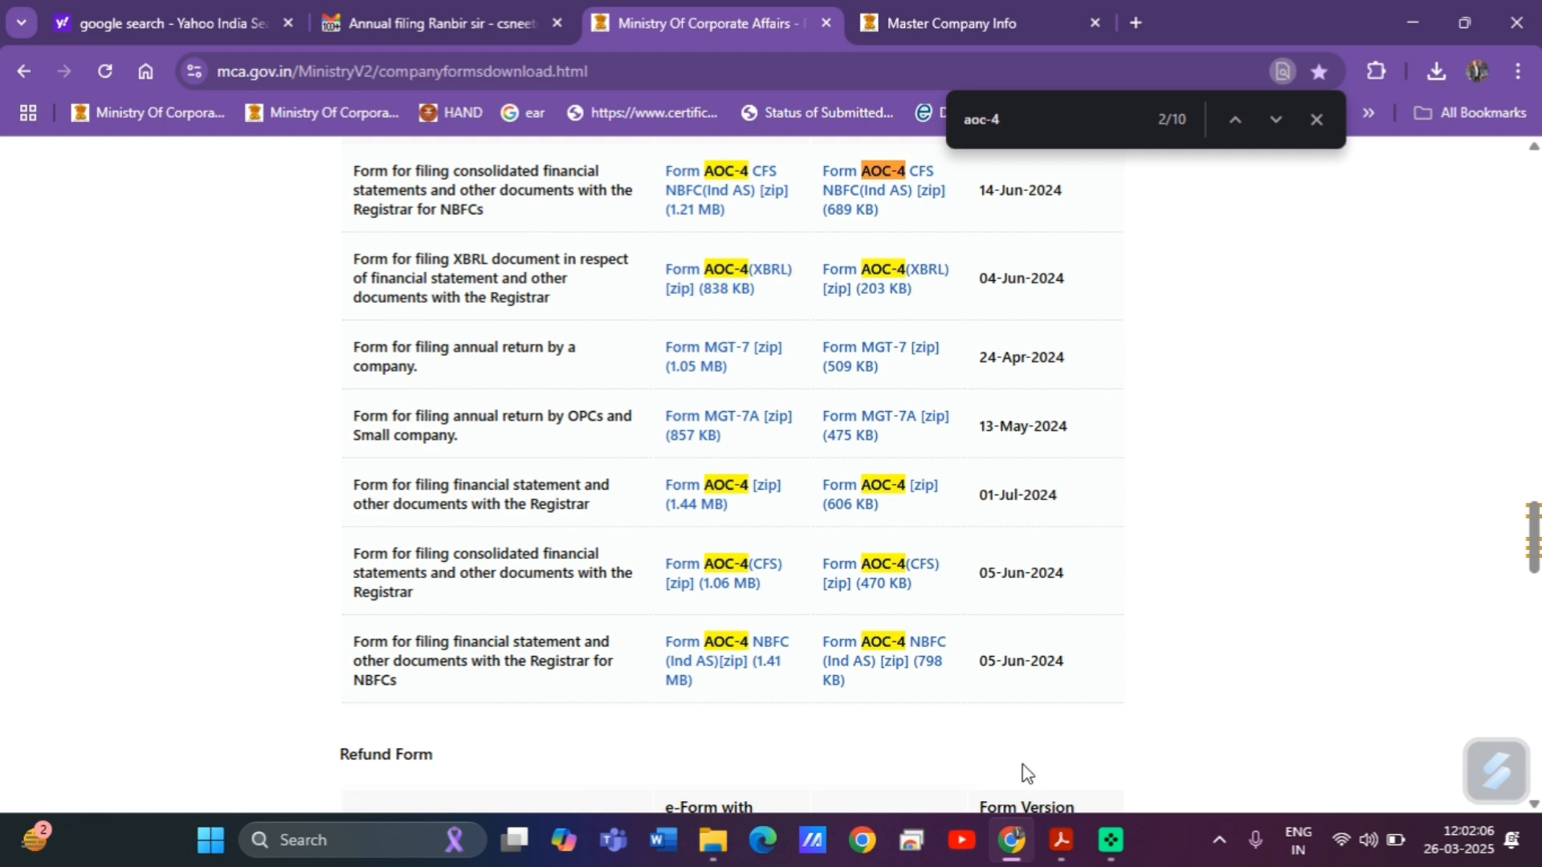
click(1058, 841)
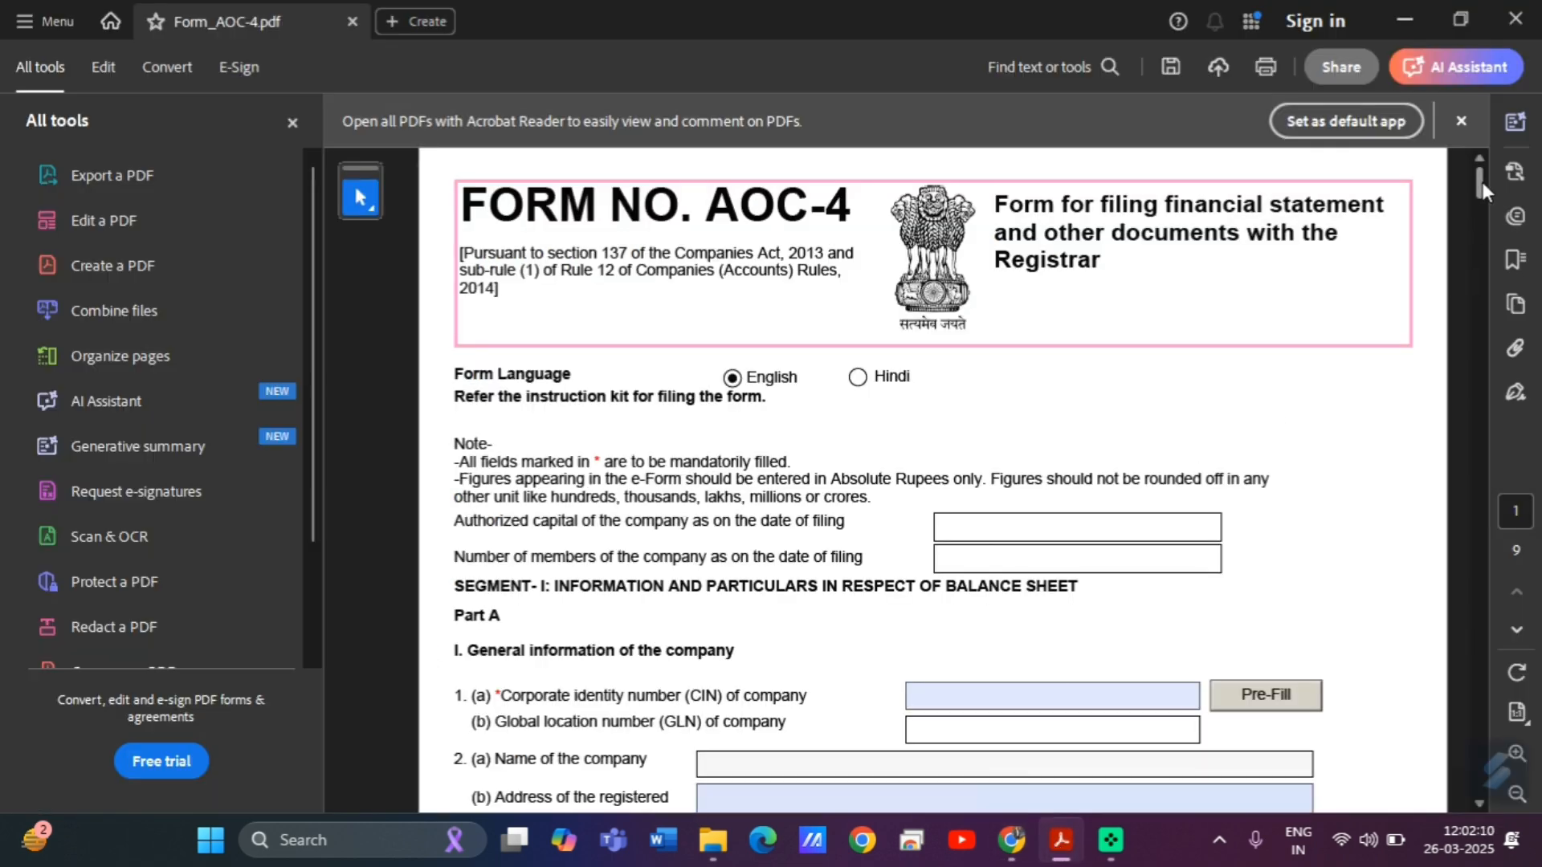
Paste the company's CIN into field 1(a) and pre-fill the company details.
scroll(1482, 182, down, 3)
scroll(1484, 193, down, 1)
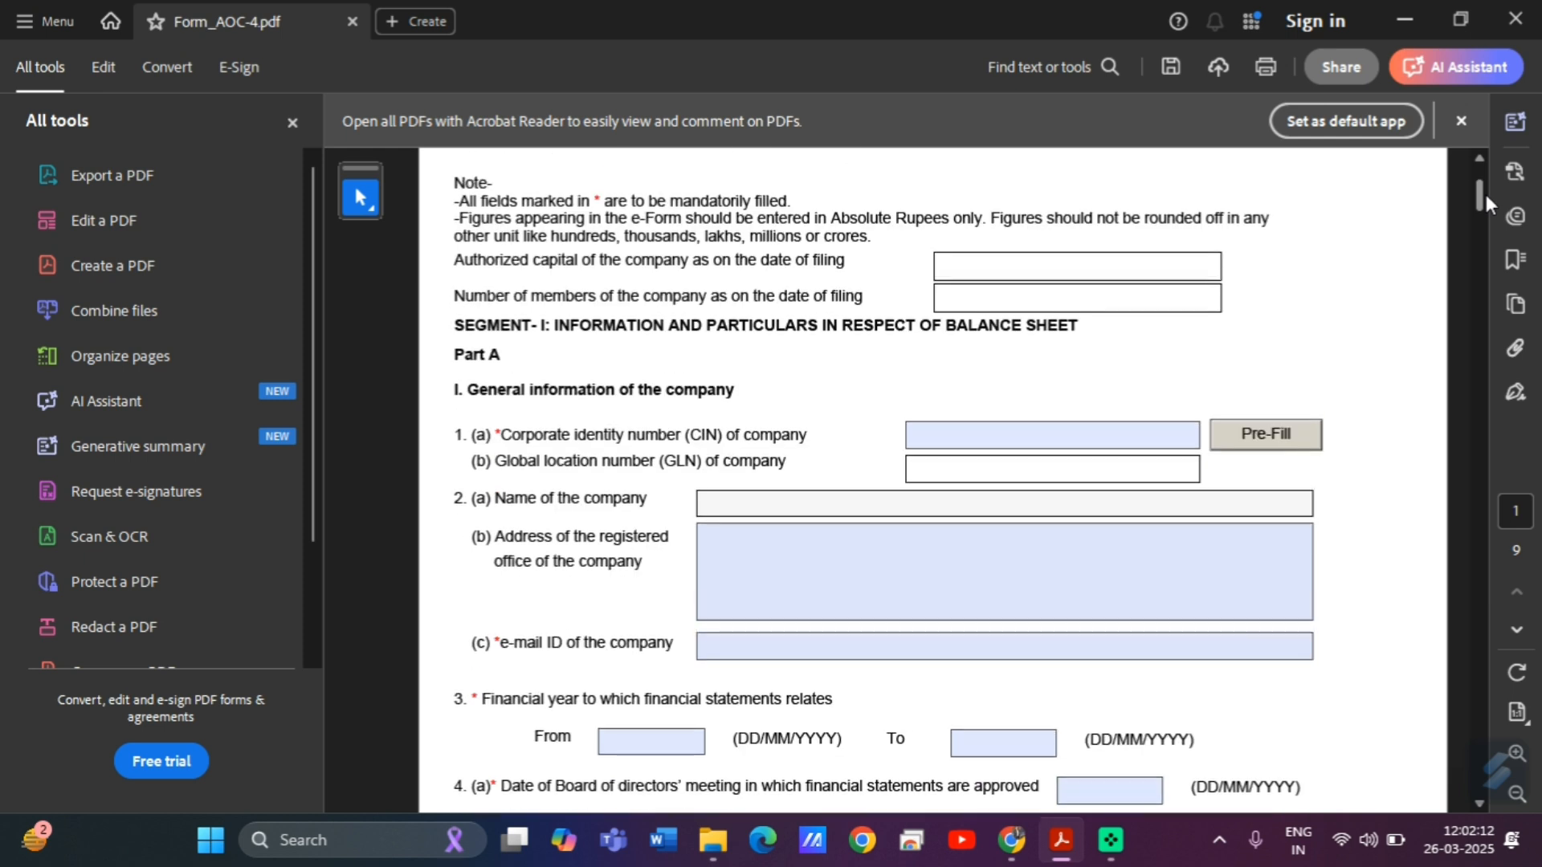
click(957, 433)
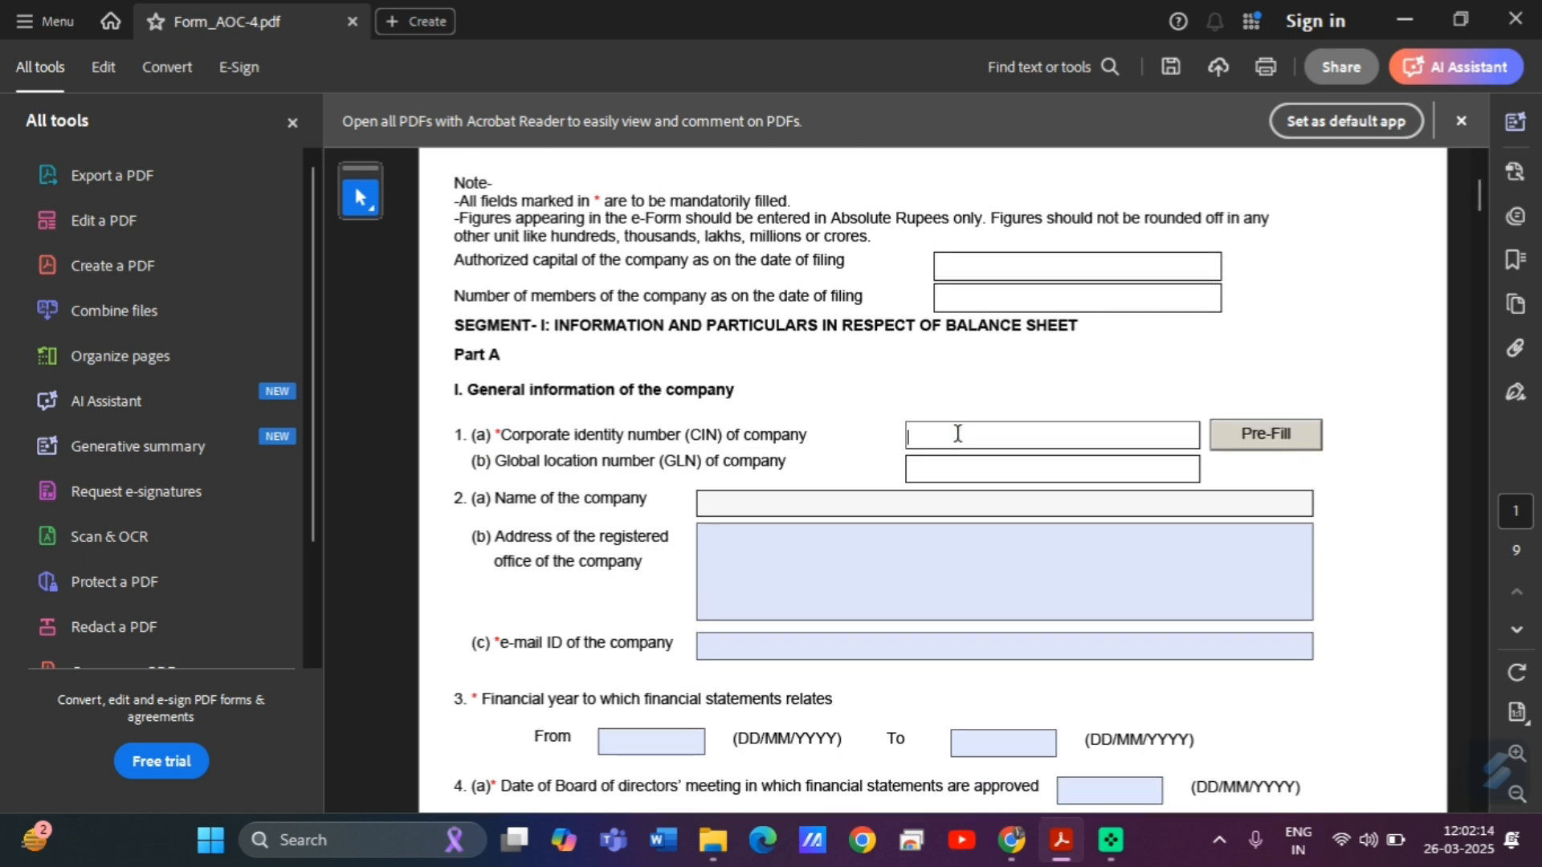
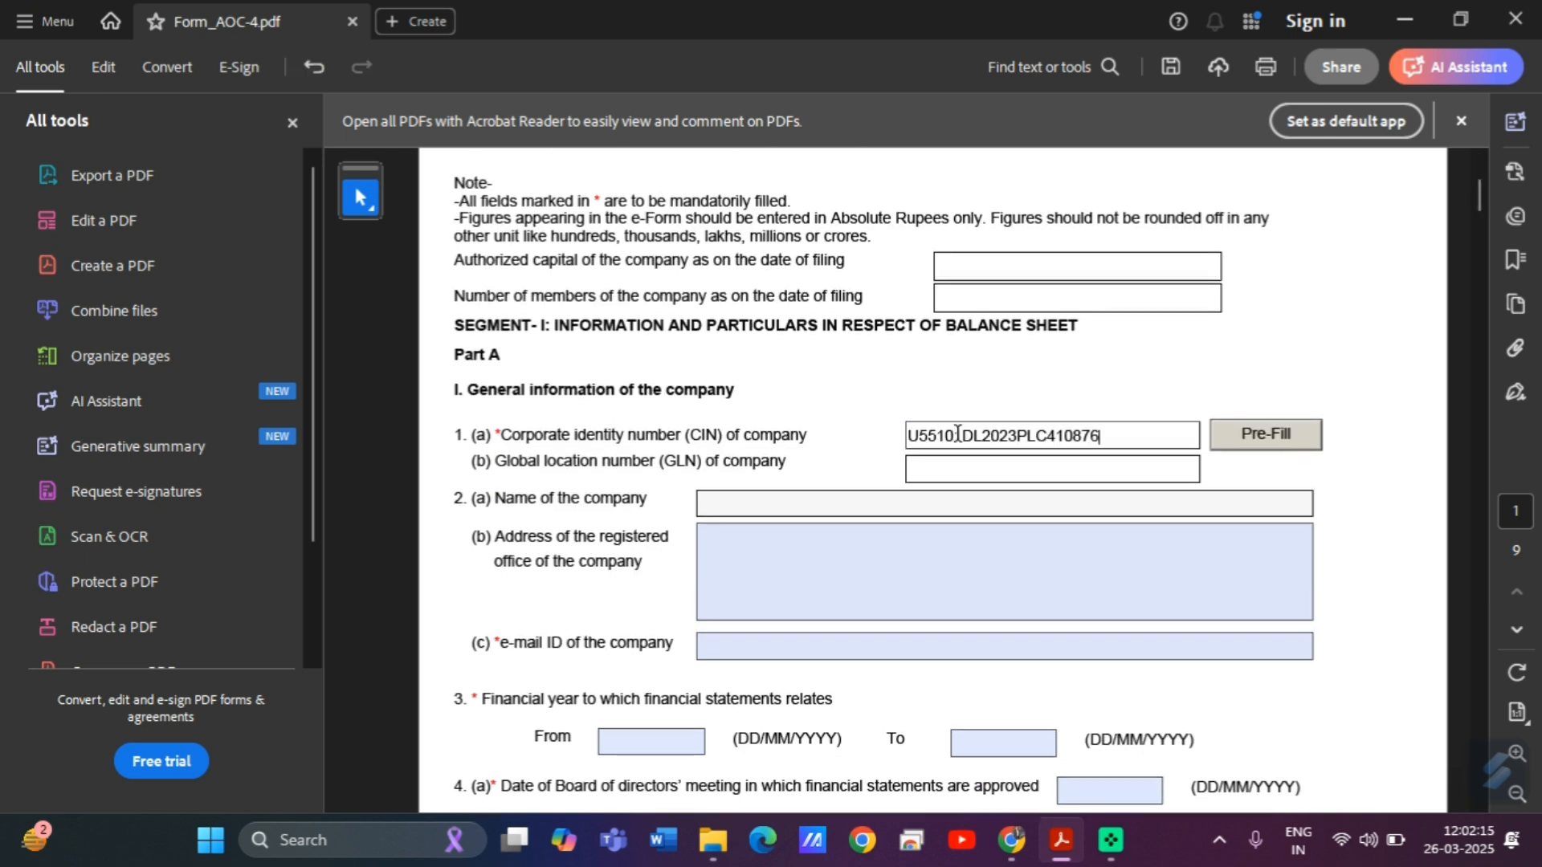
click(1233, 442)
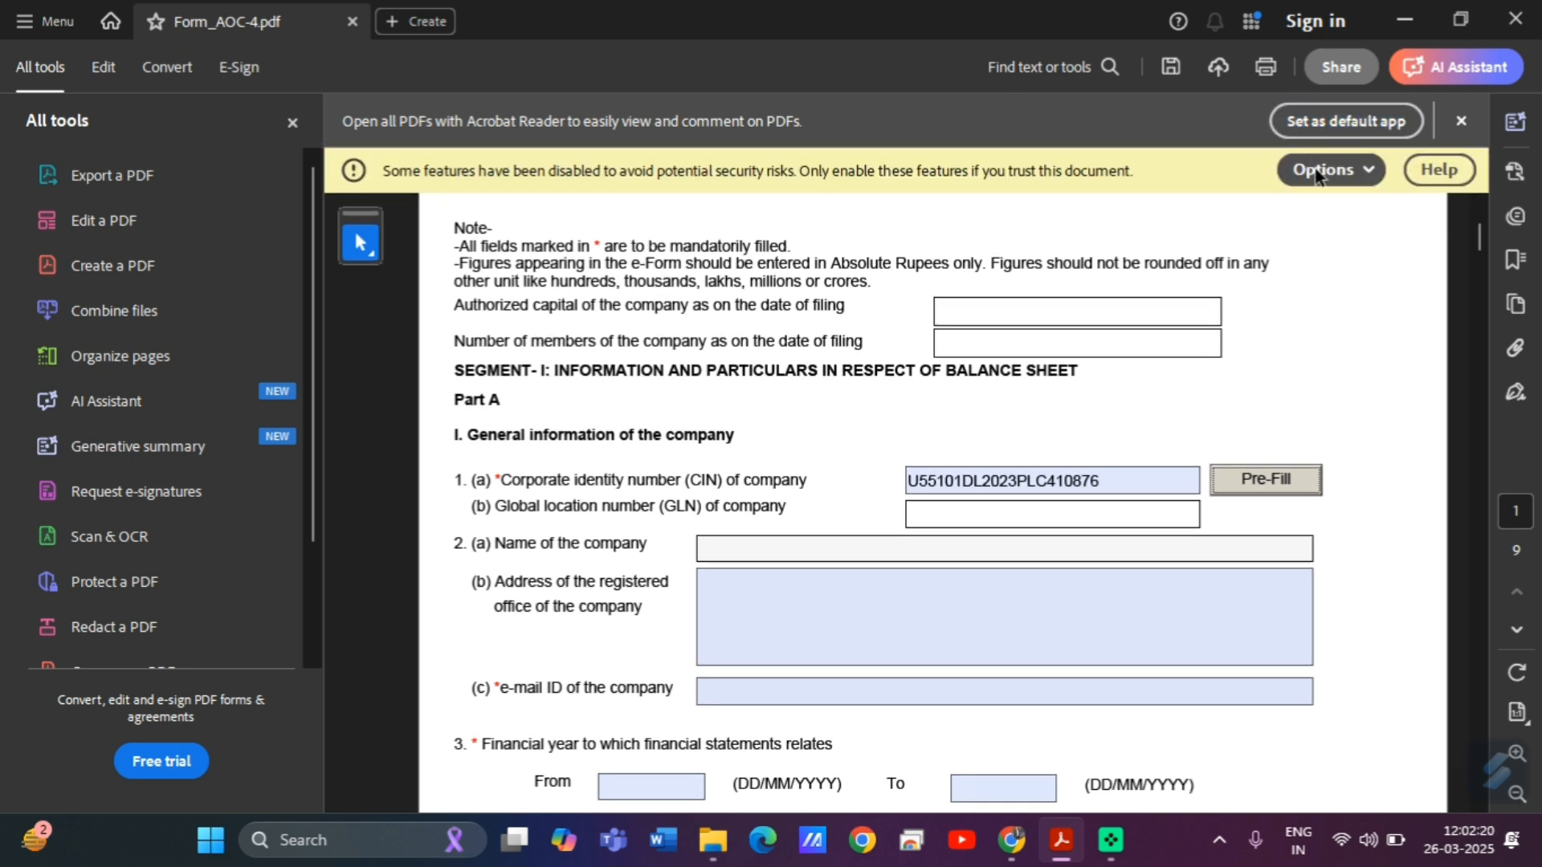
Mark the document as always trusted and agree to save the changes.
click(1317, 171)
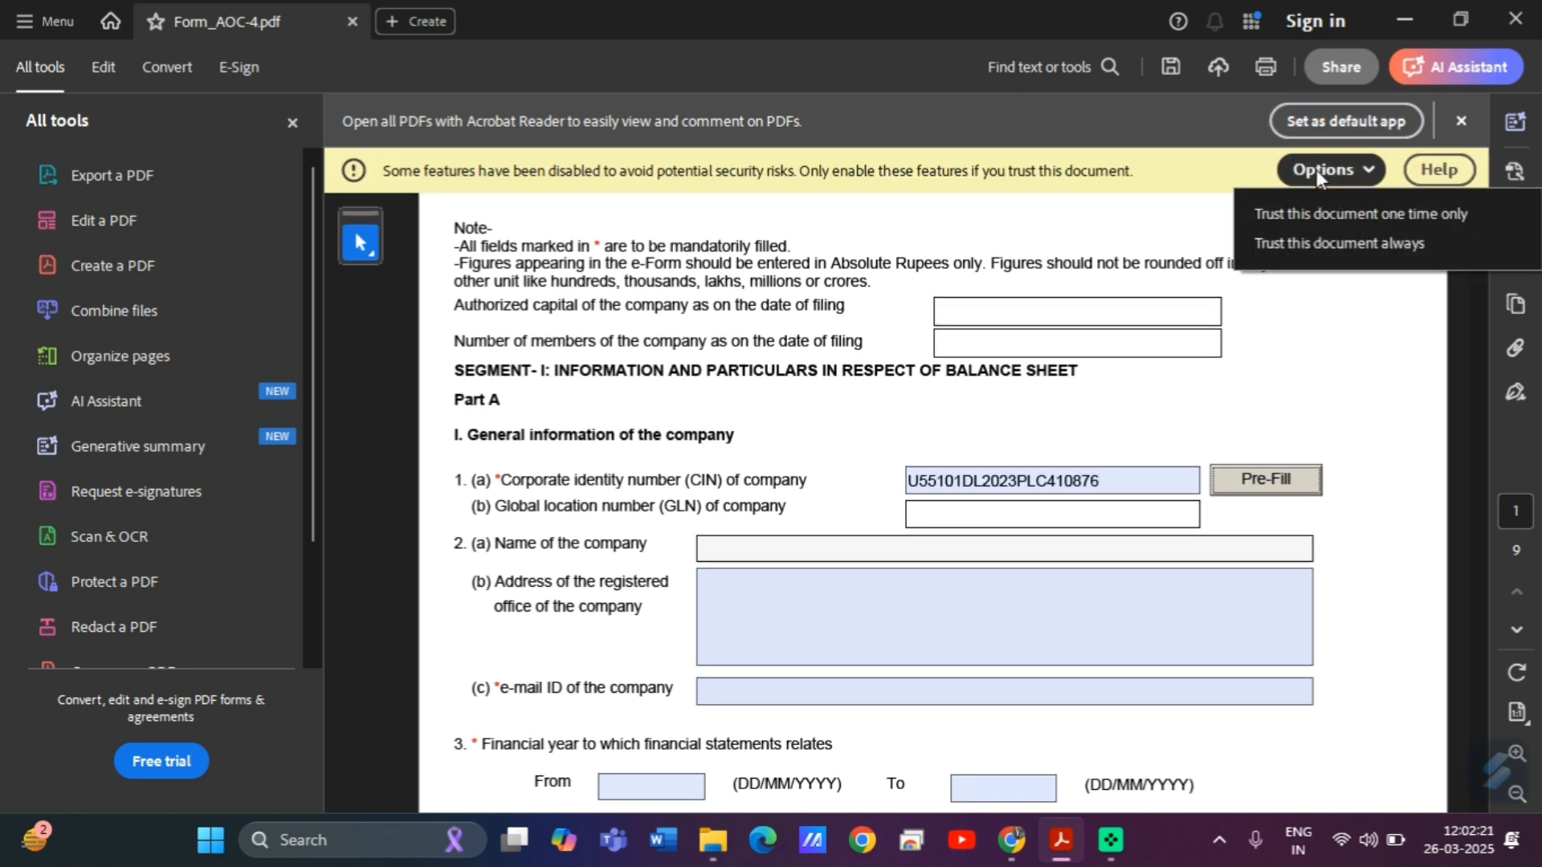
click(1354, 239)
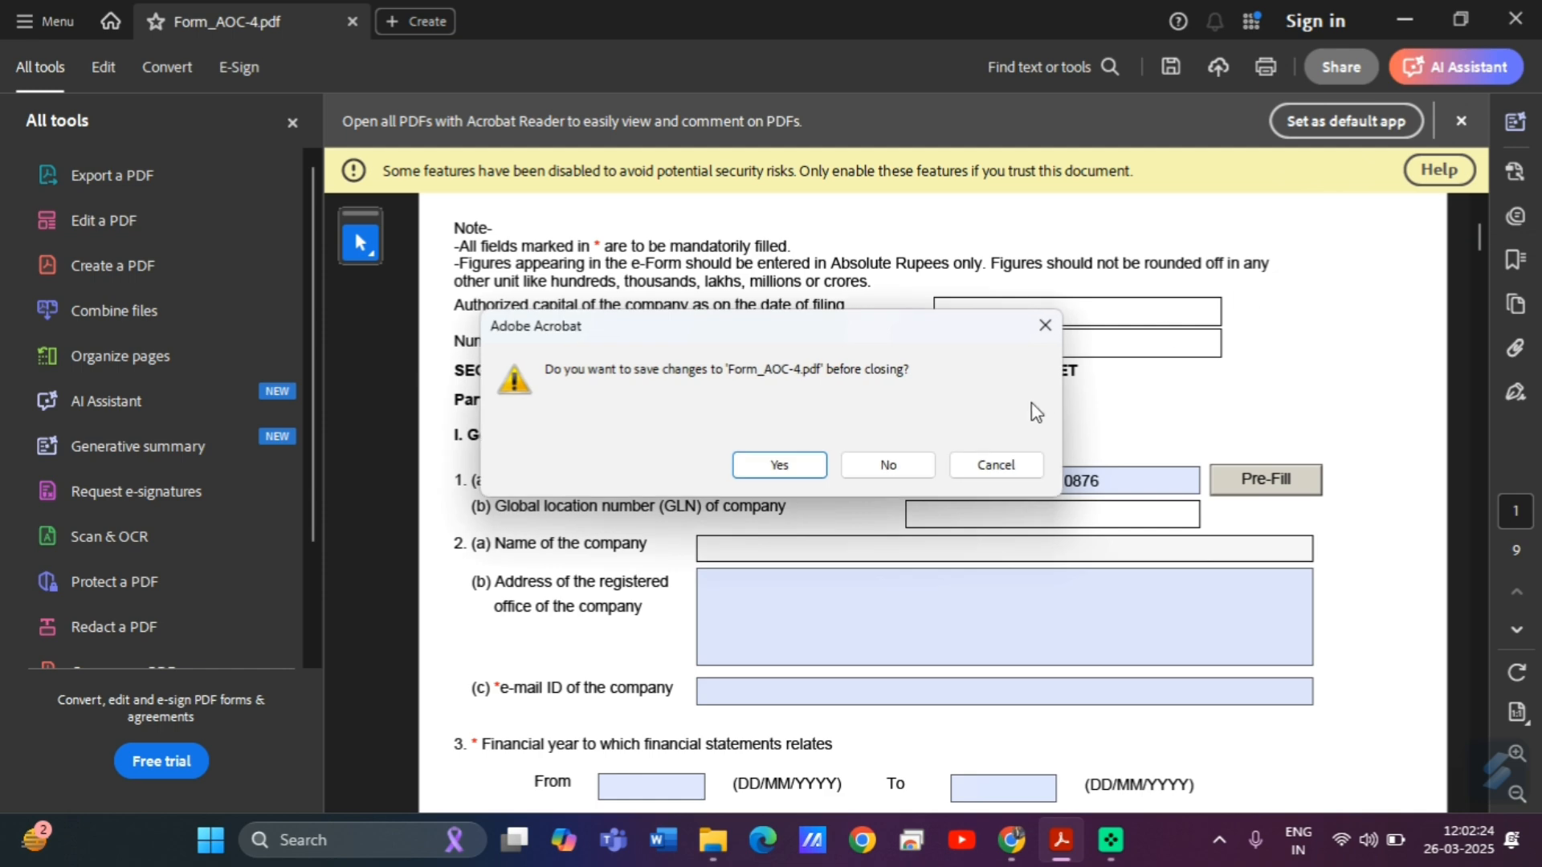
click(774, 473)
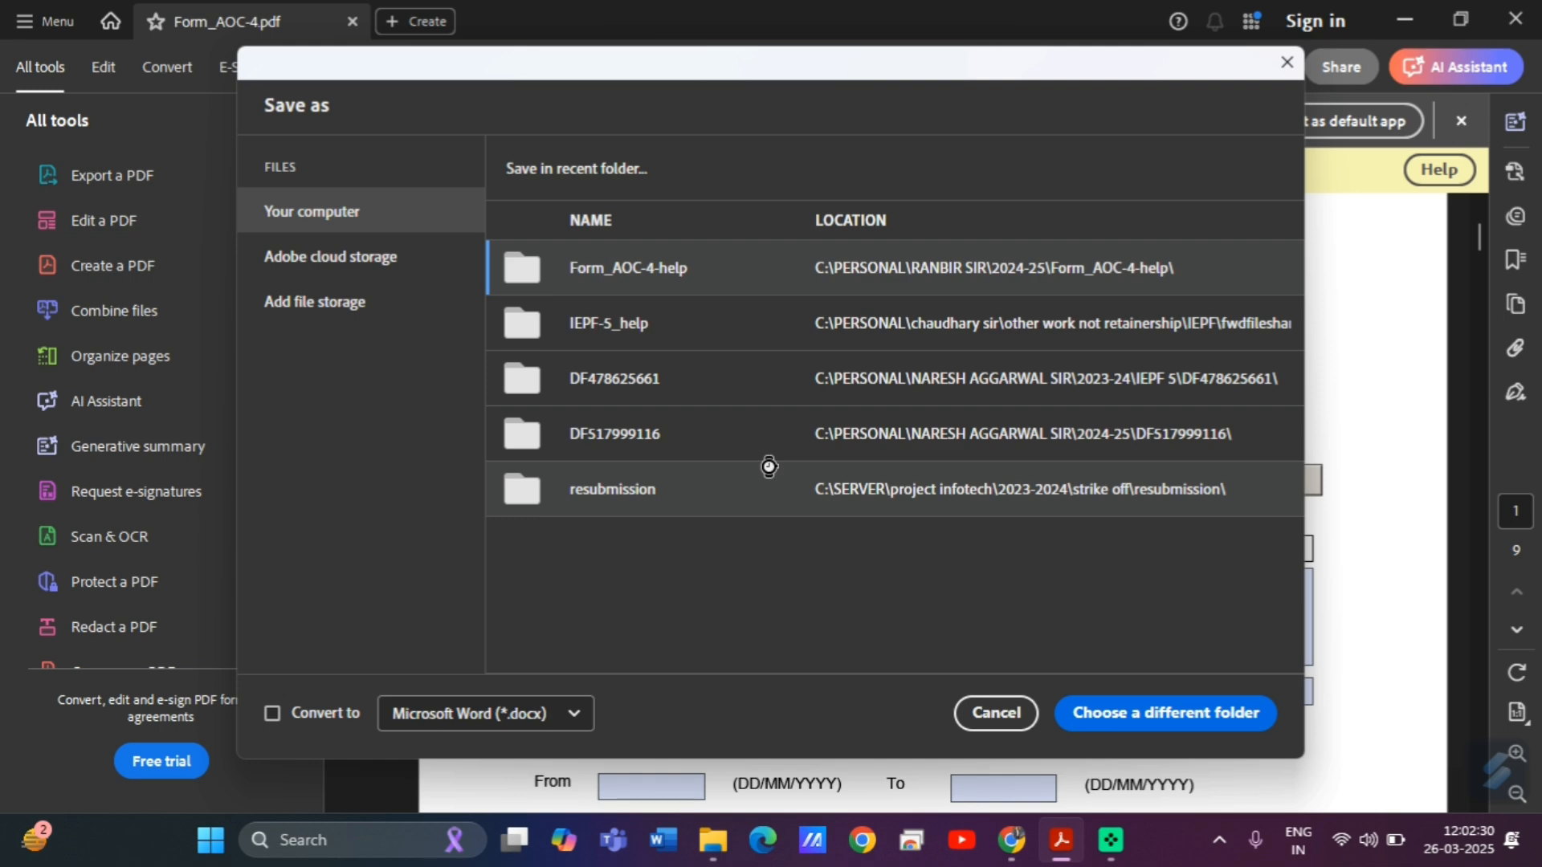
Overwrite Form_AOC-4.pdf in the Form_AOC-4-help folder, confirming the replacement.
click(978, 268)
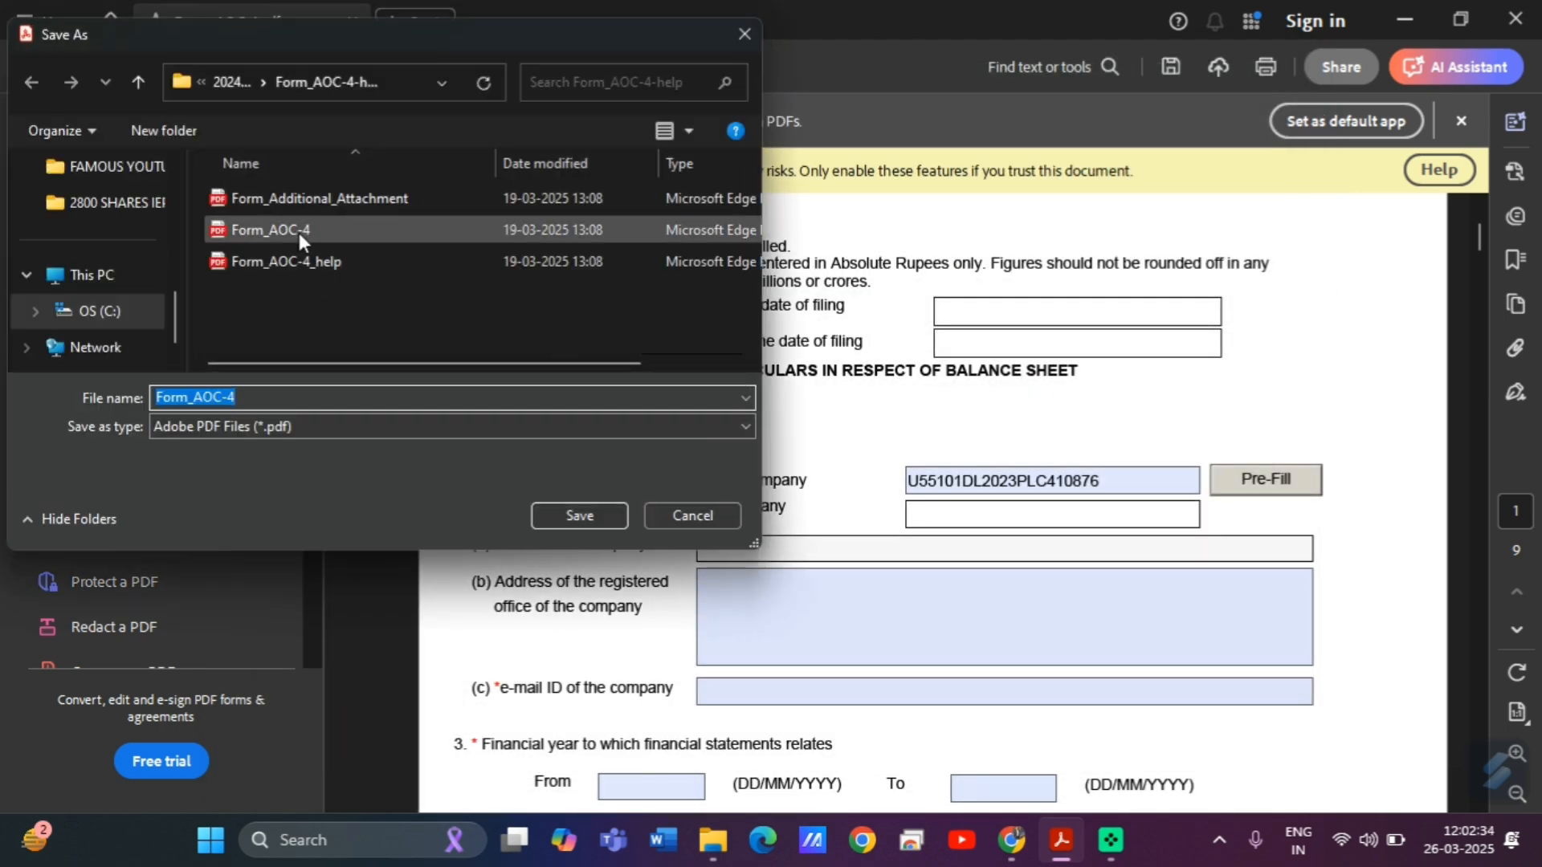
click(298, 233)
click(569, 507)
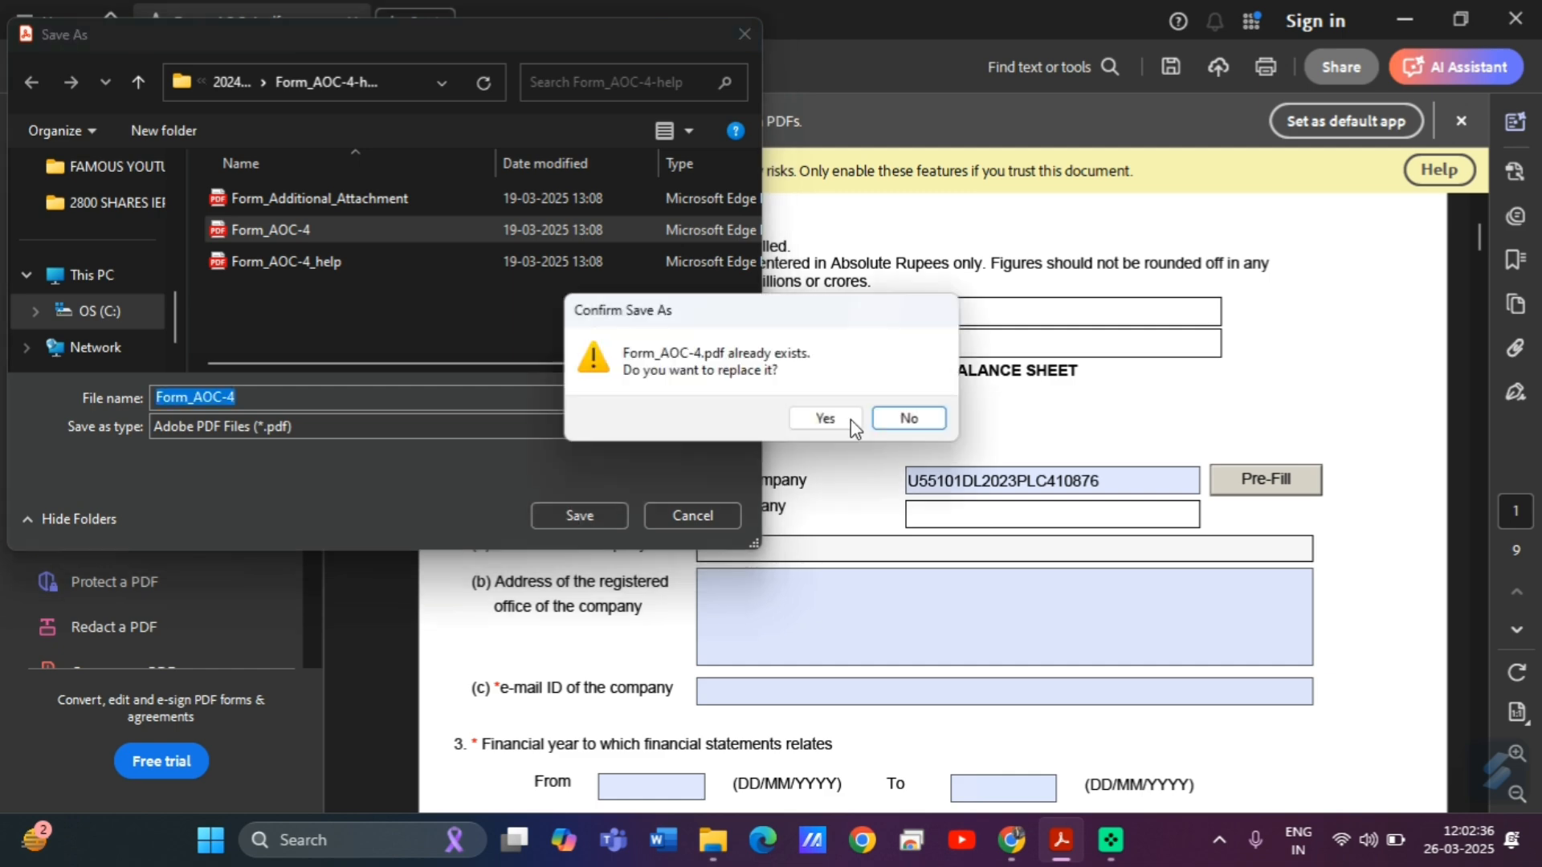
click(849, 419)
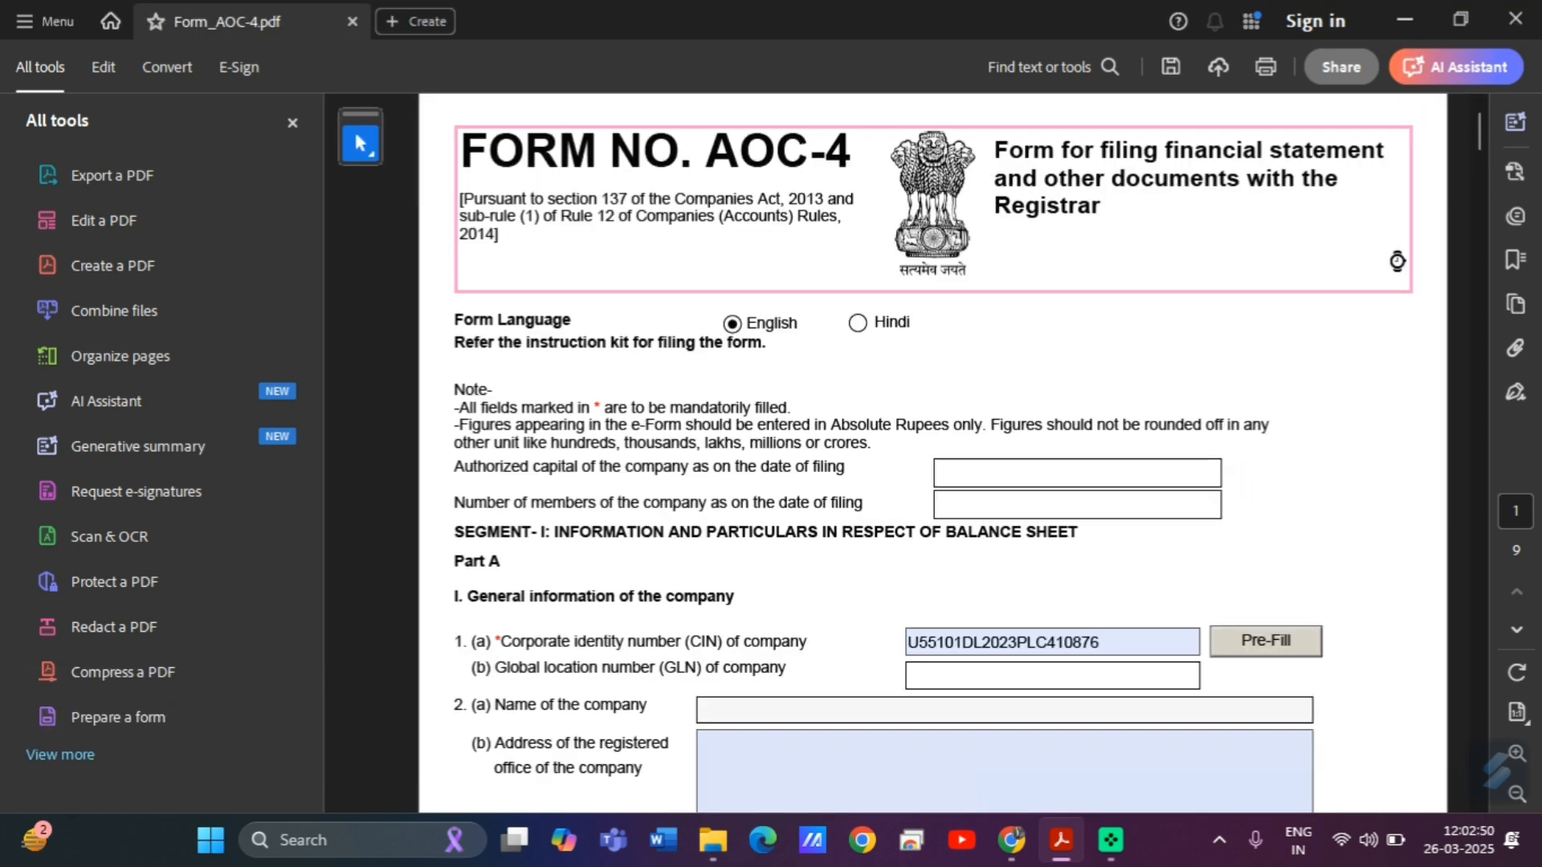
Pre-fill the company details and set the financial year From date to 01/04/2023.
click(1259, 643)
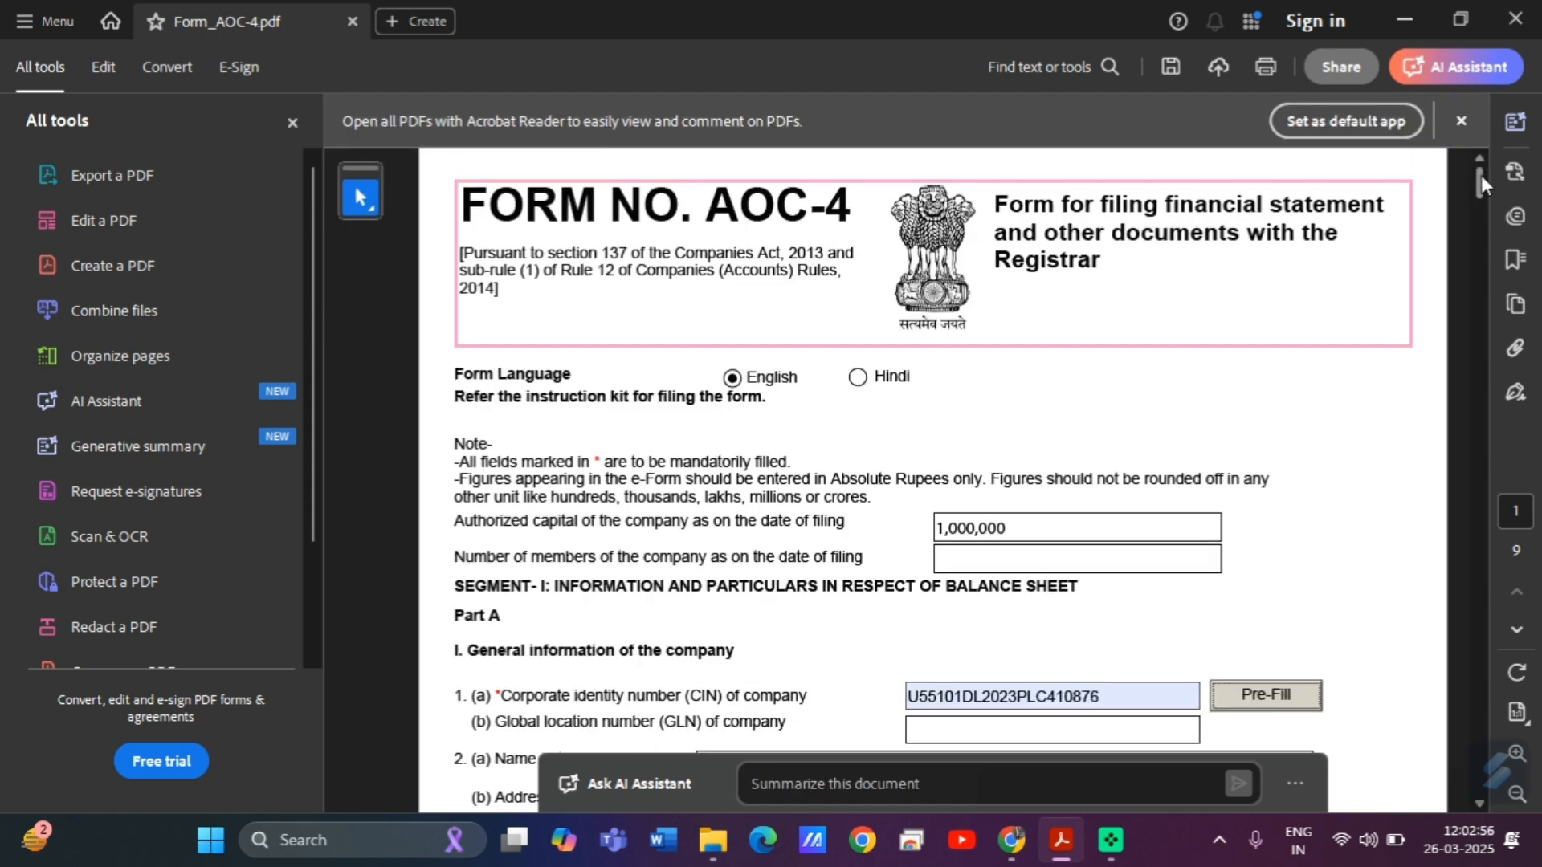
drag(1481, 175, 1489, 209)
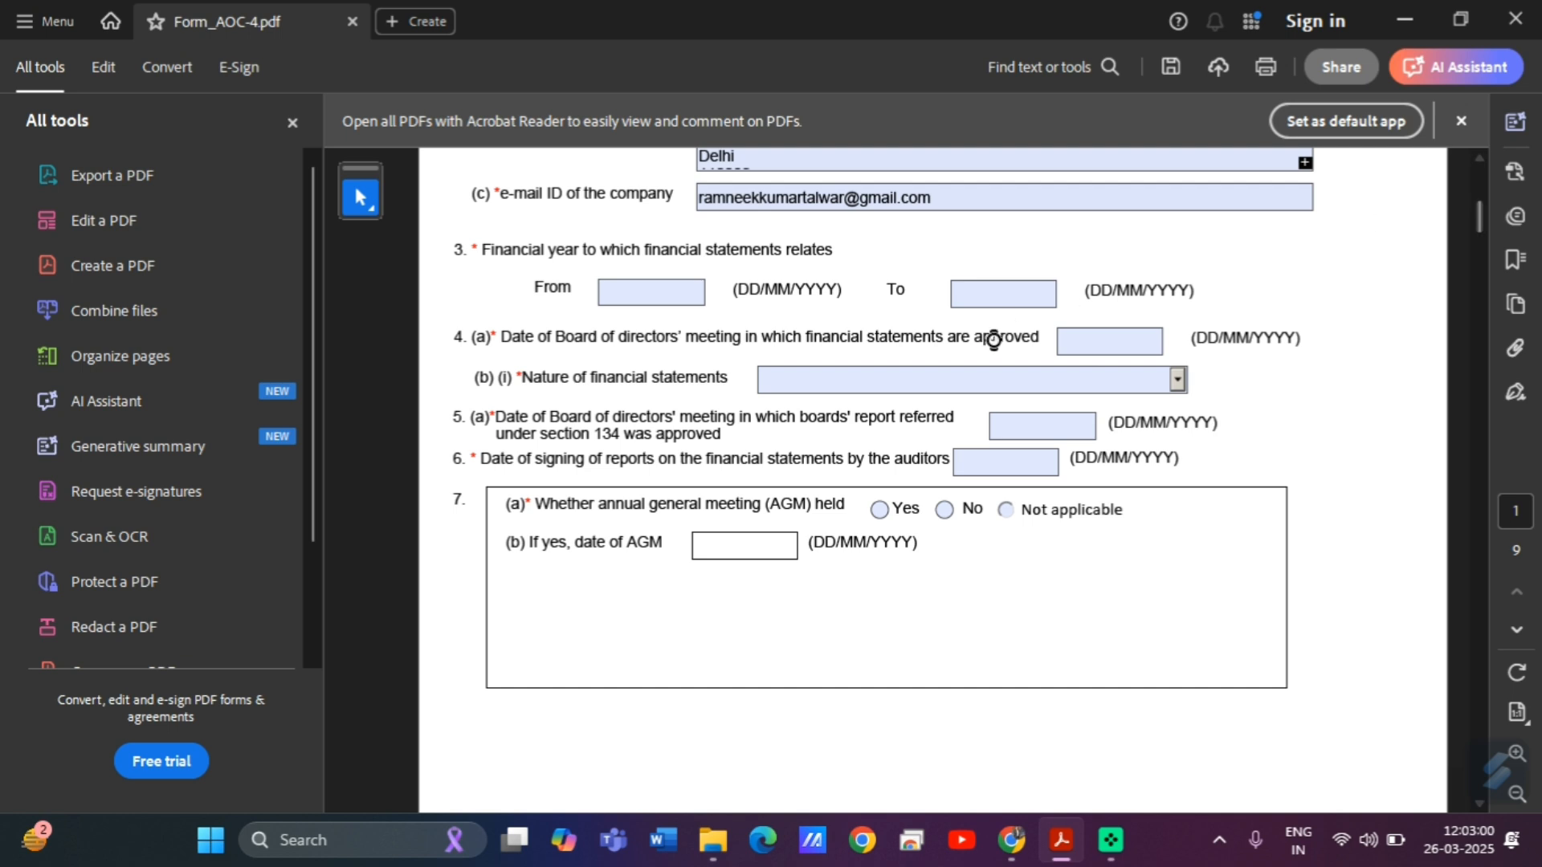
click(651, 297)
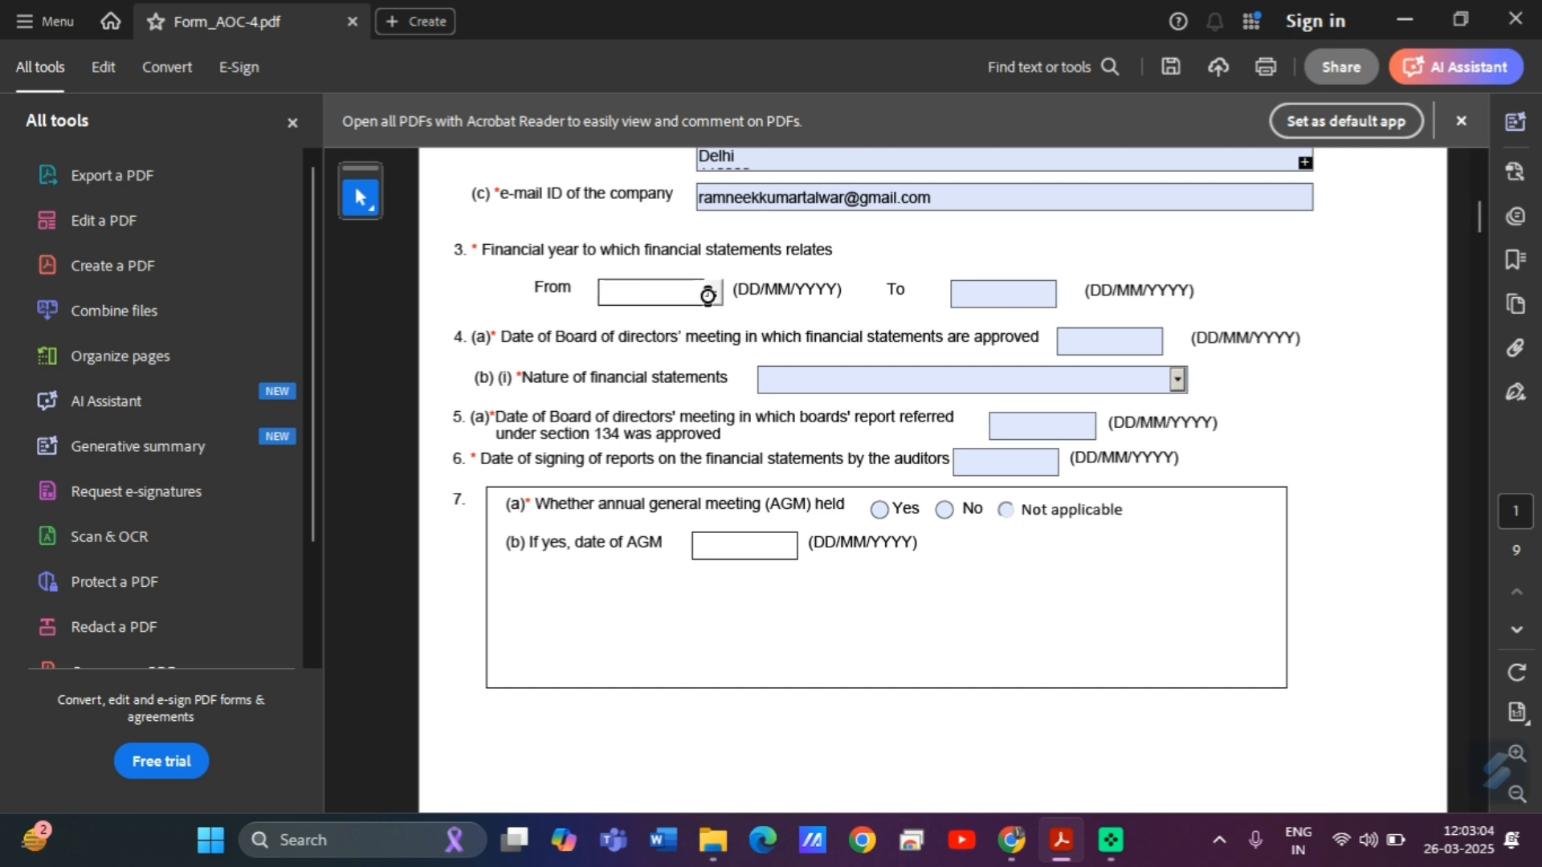
click(714, 293)
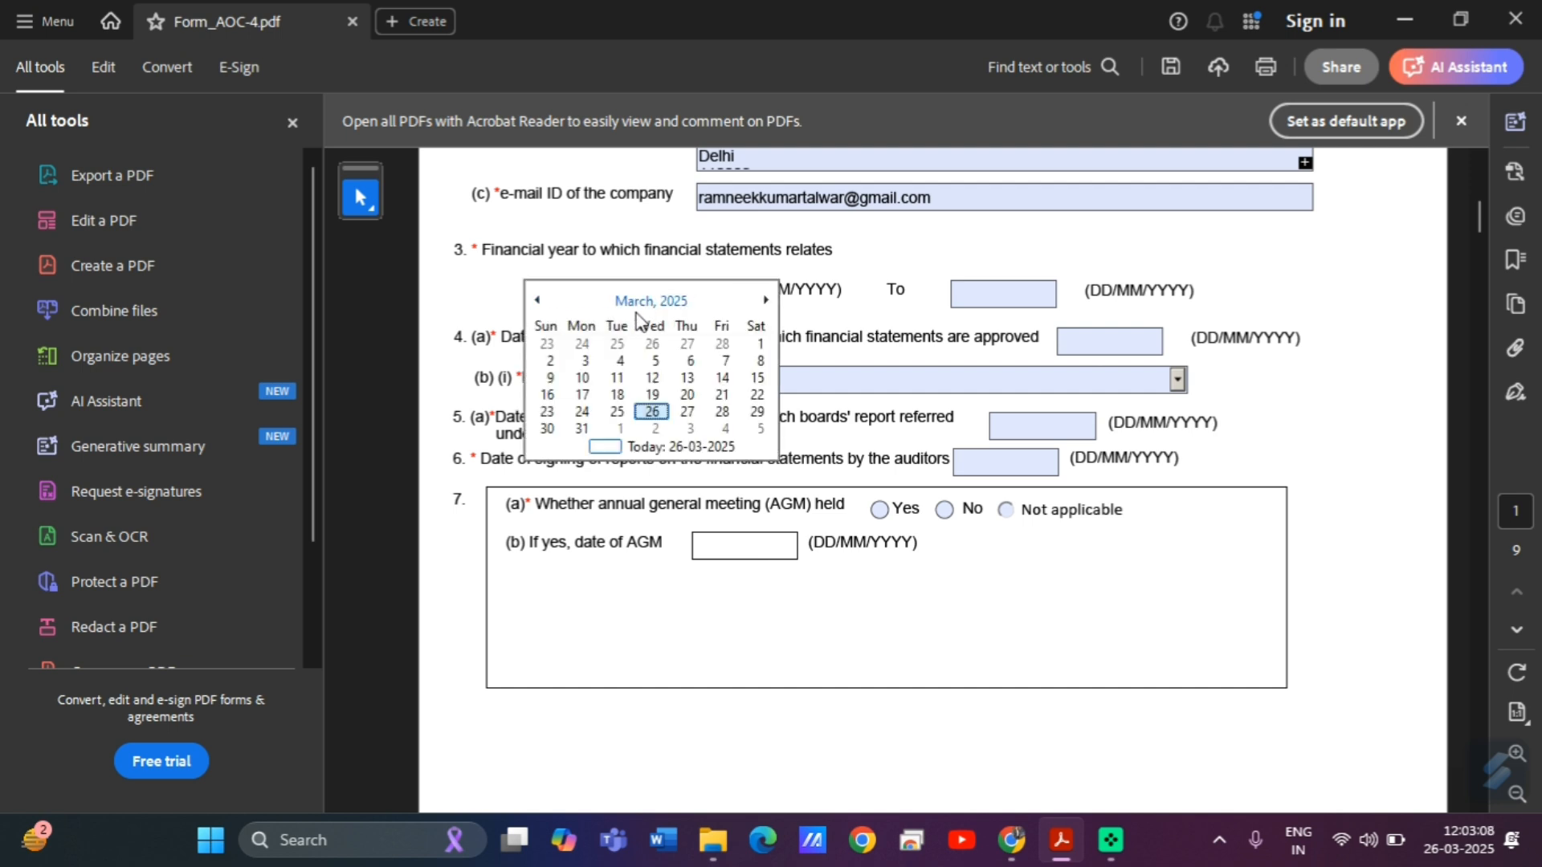
click(650, 303)
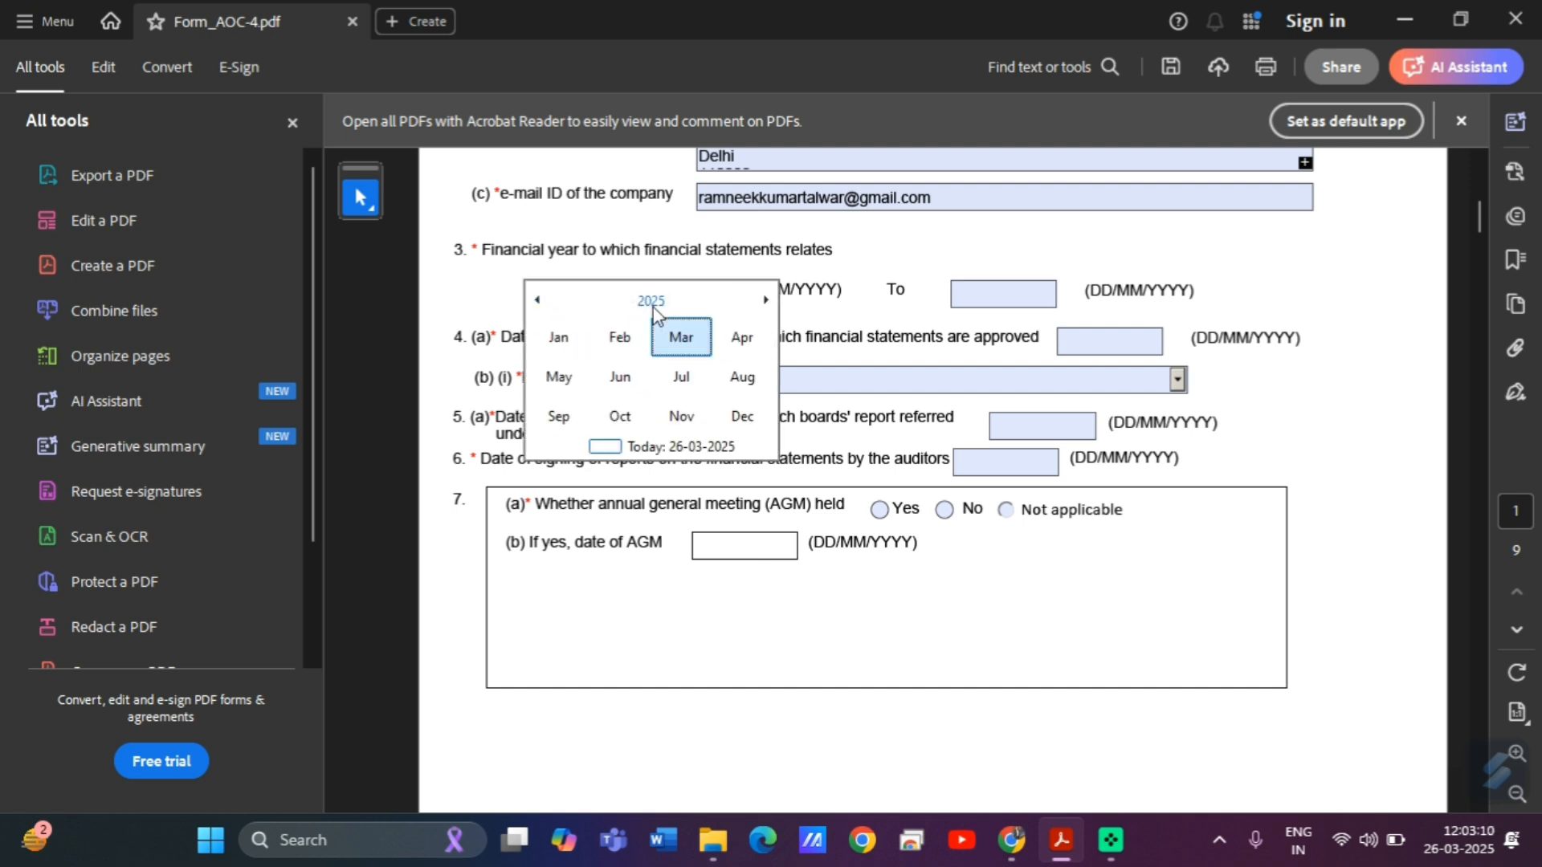
click(538, 301)
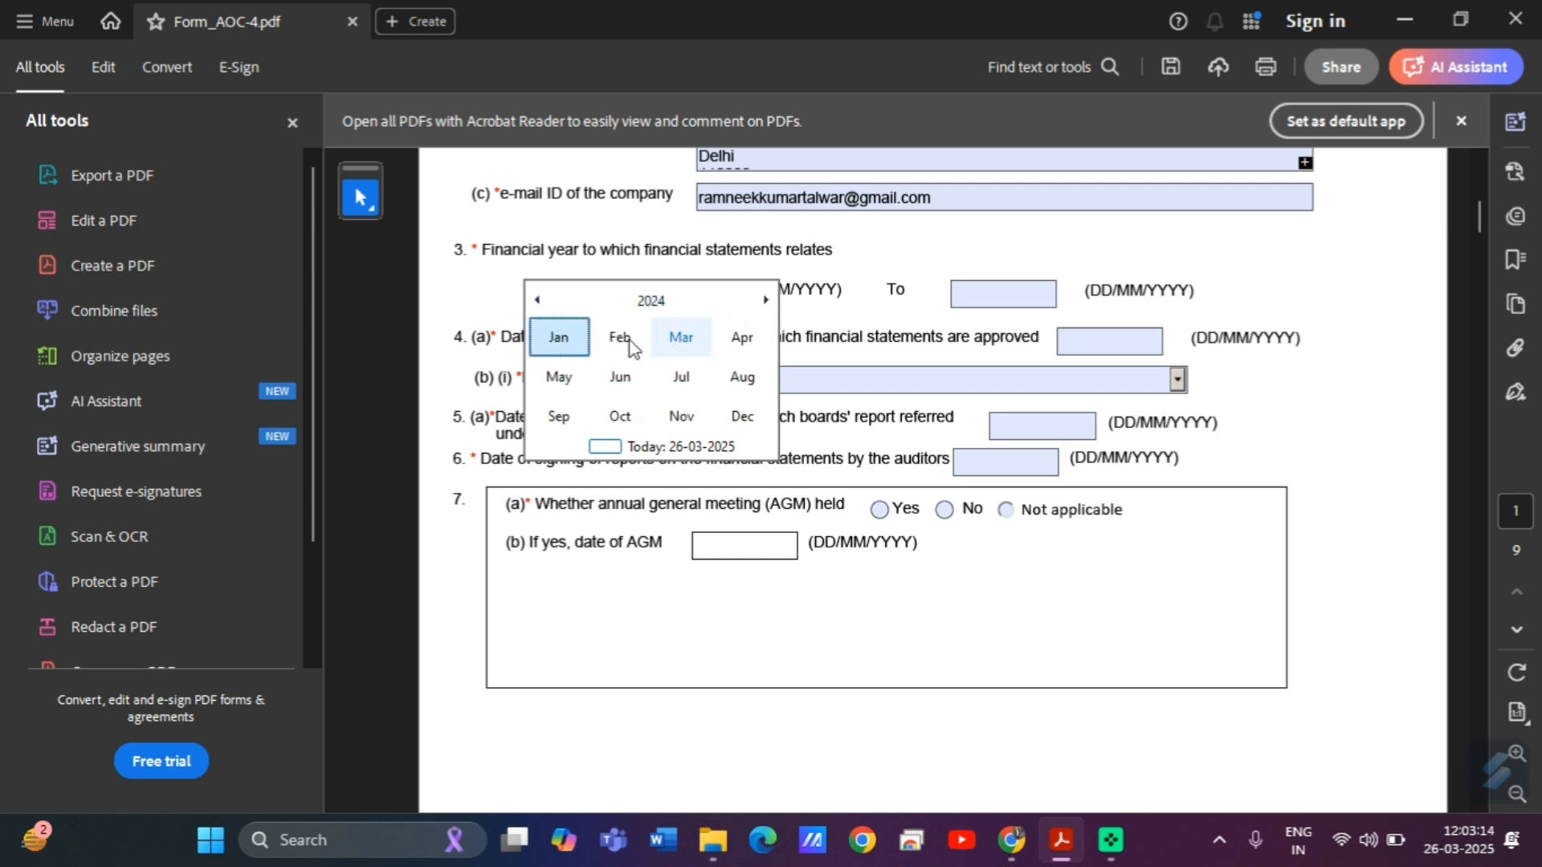
click(537, 302)
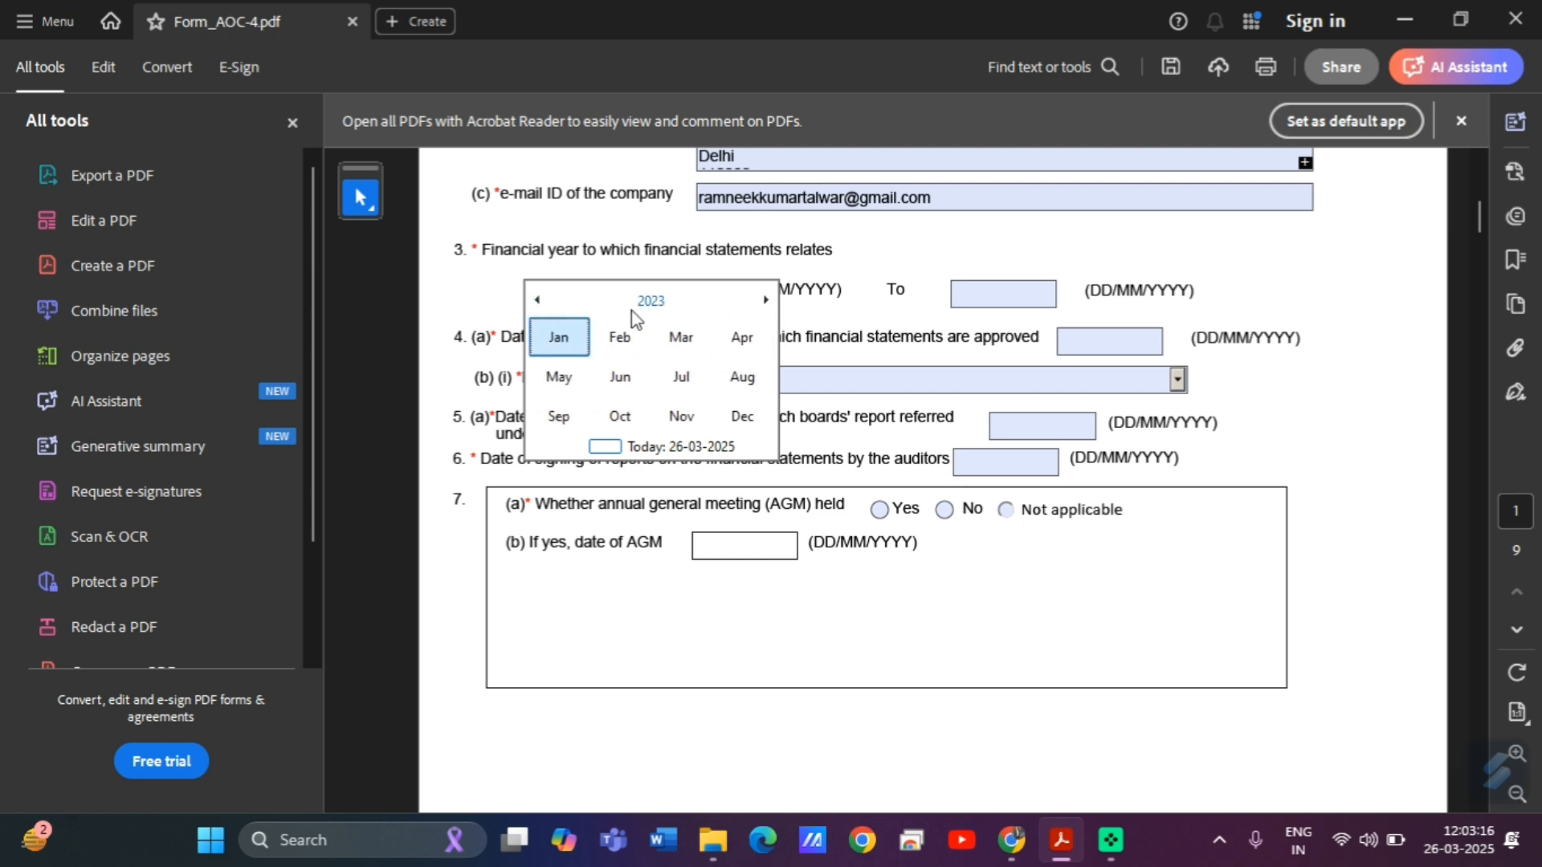
click(741, 340)
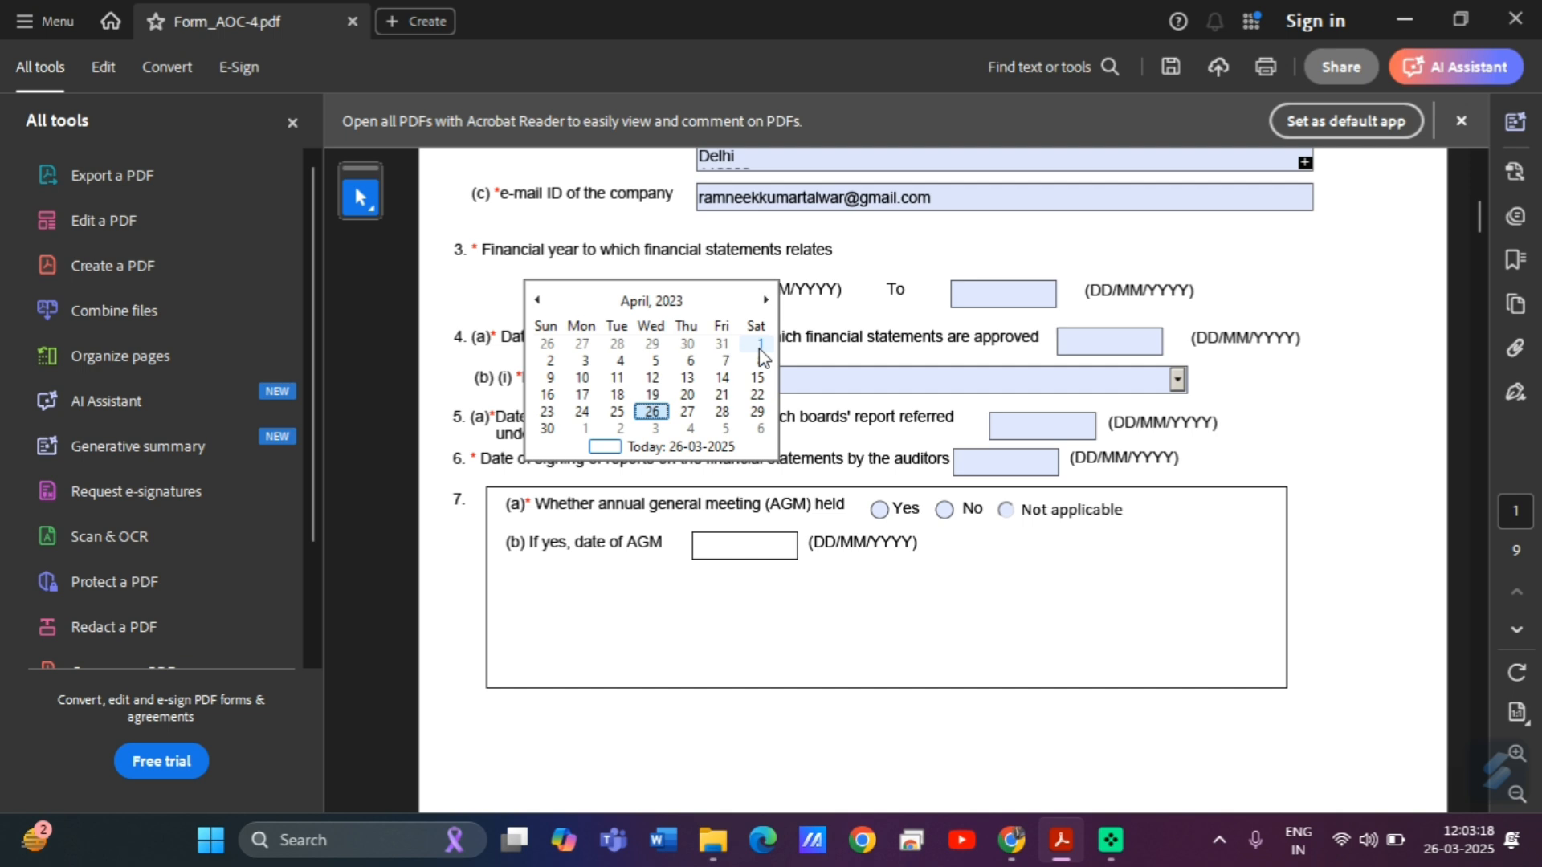
click(759, 345)
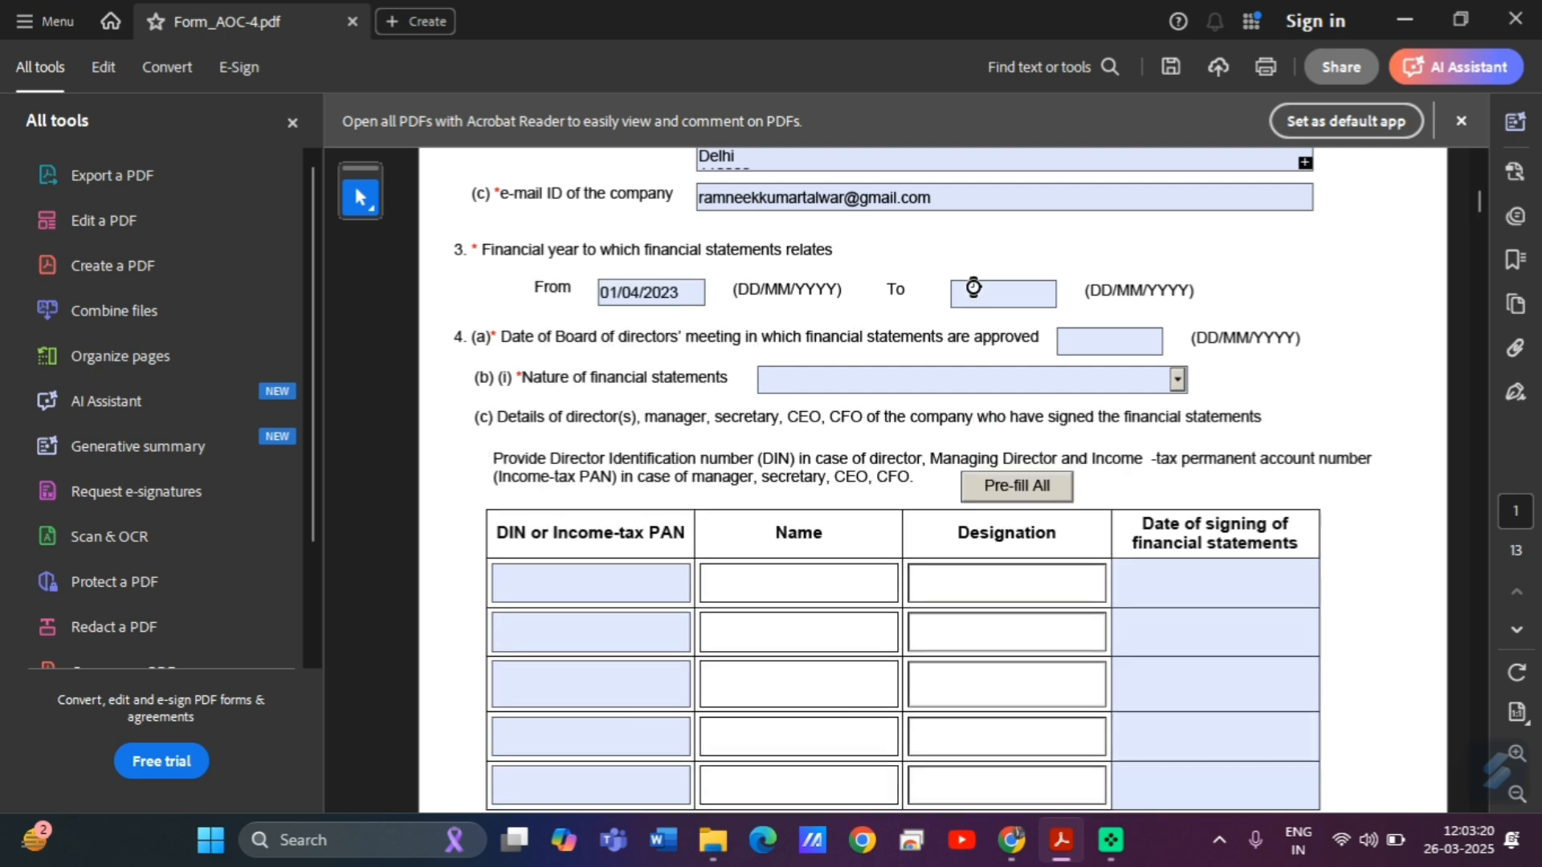
click(972, 294)
Set the financial year To date to 31/03/2024.
click(1066, 294)
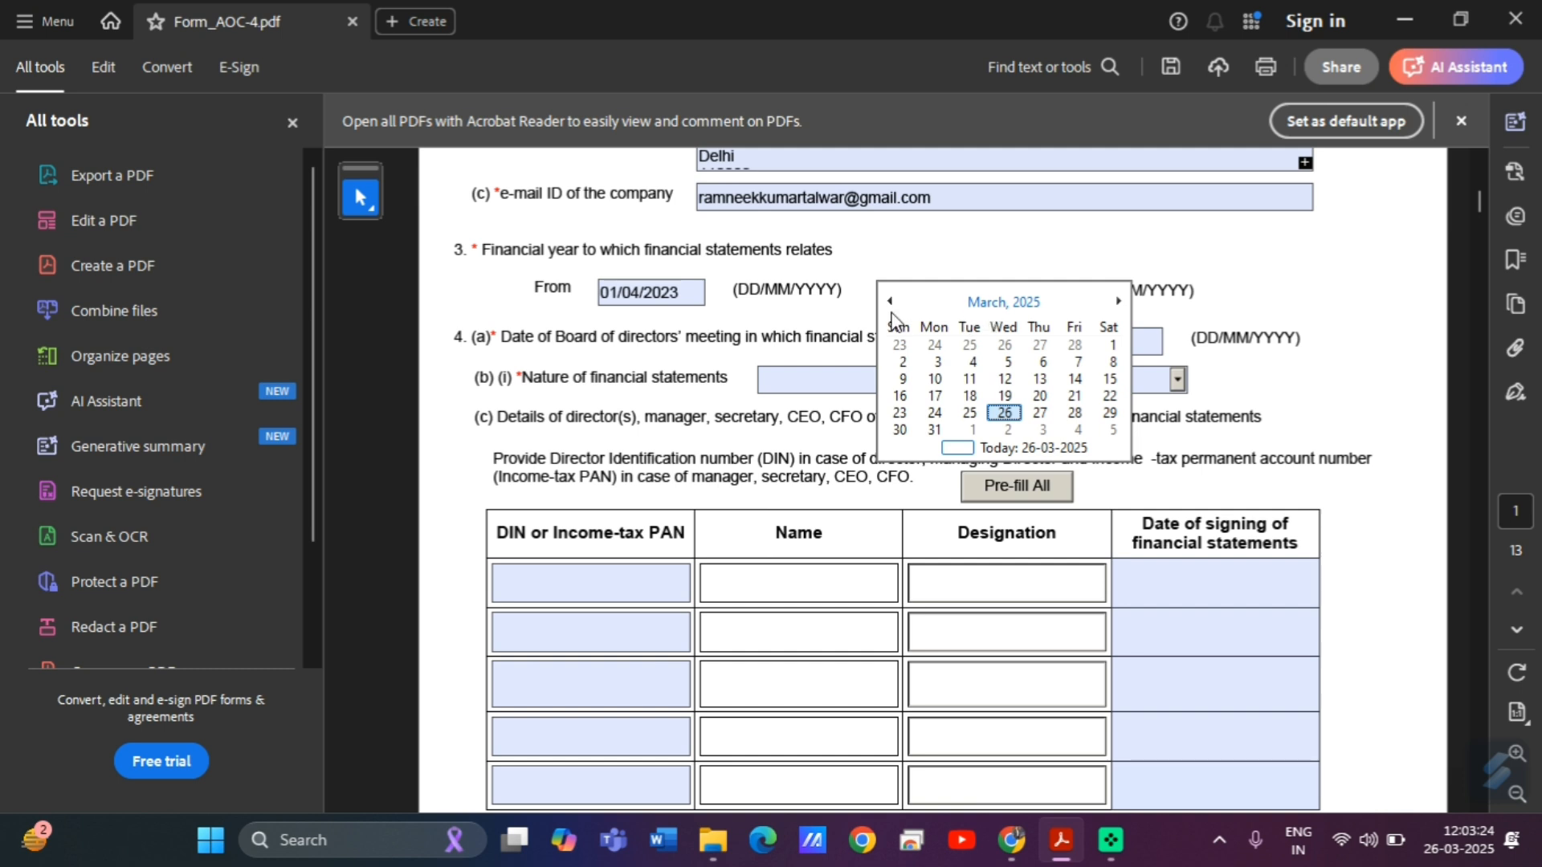
click(1006, 303)
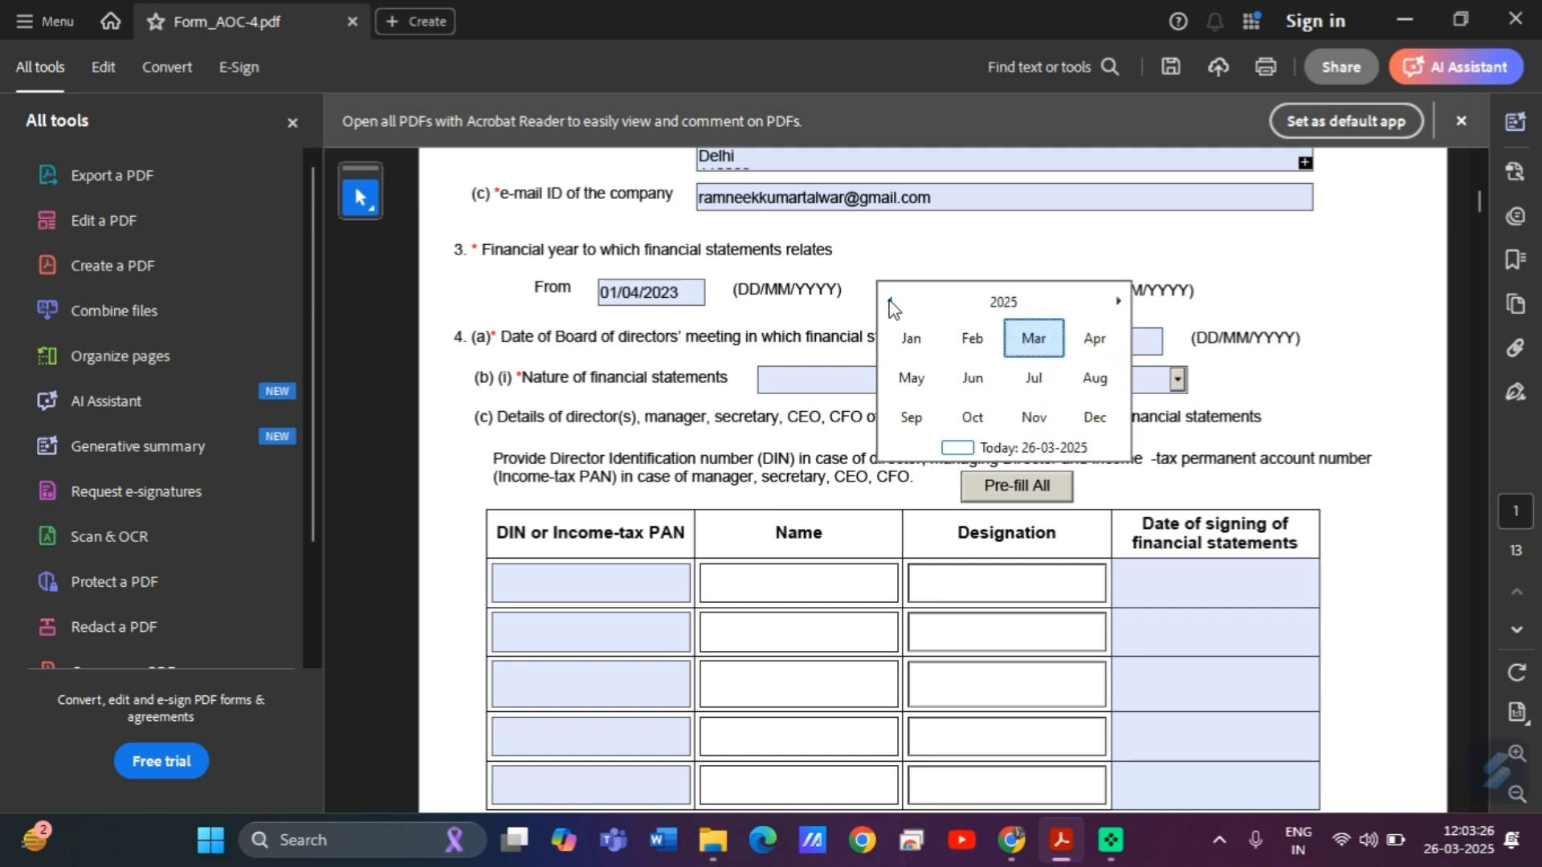
click(890, 300)
click(1035, 341)
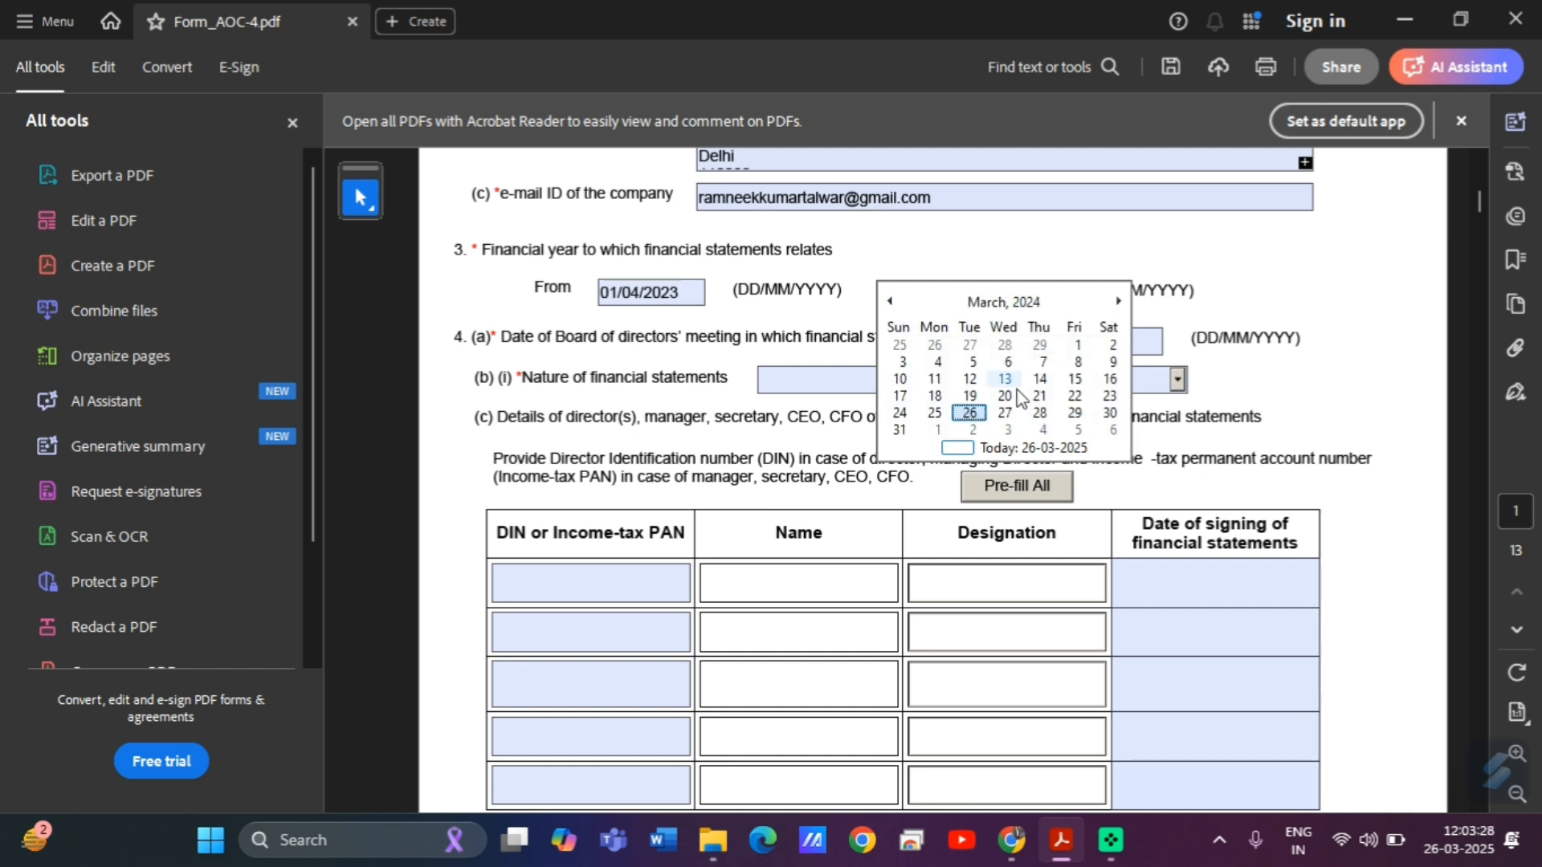
click(903, 432)
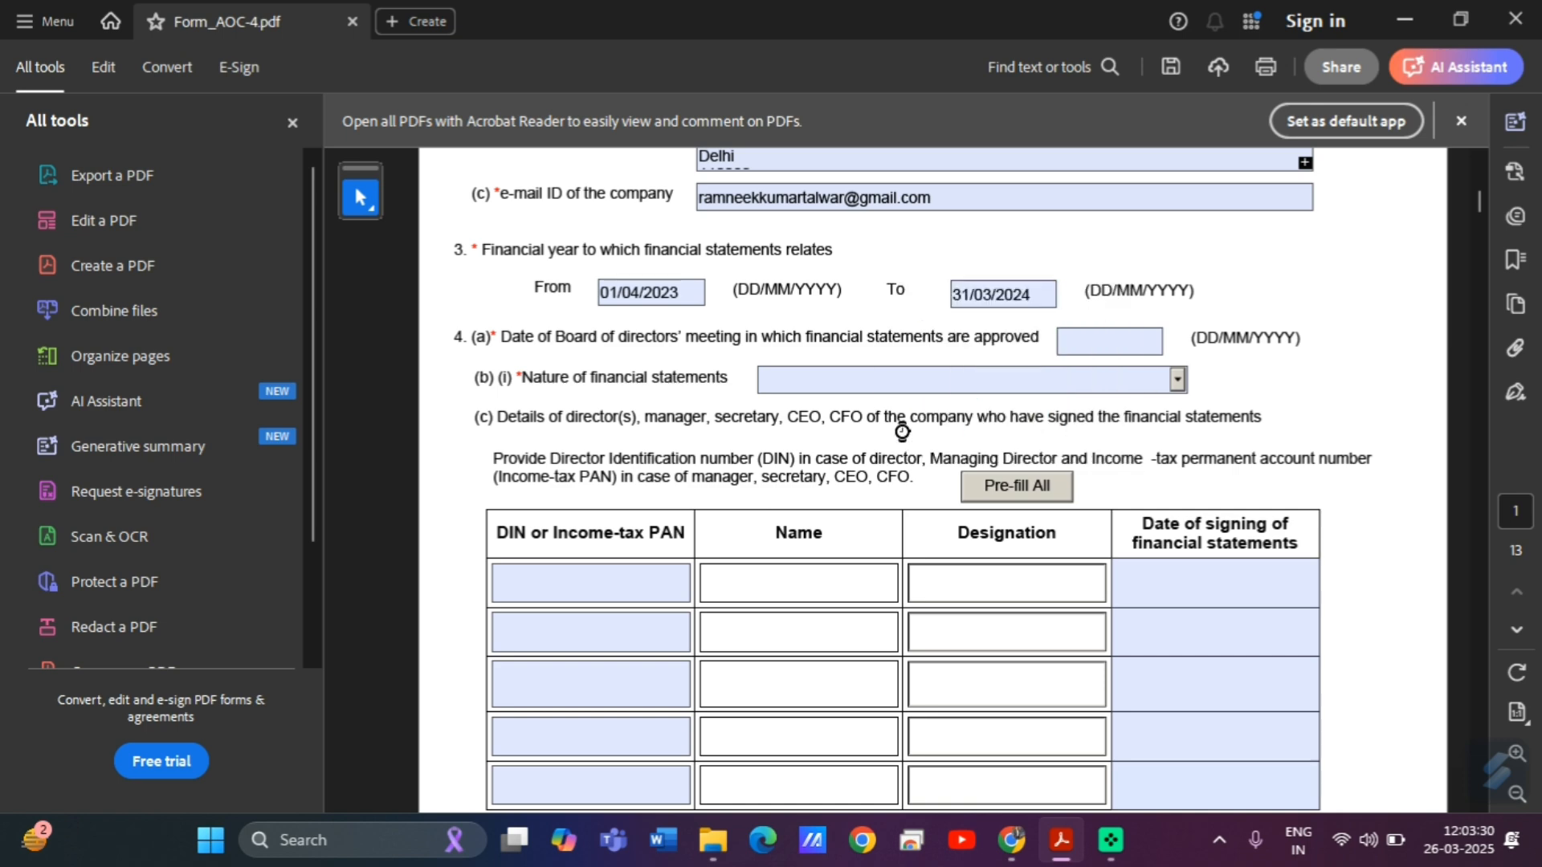
click(1069, 342)
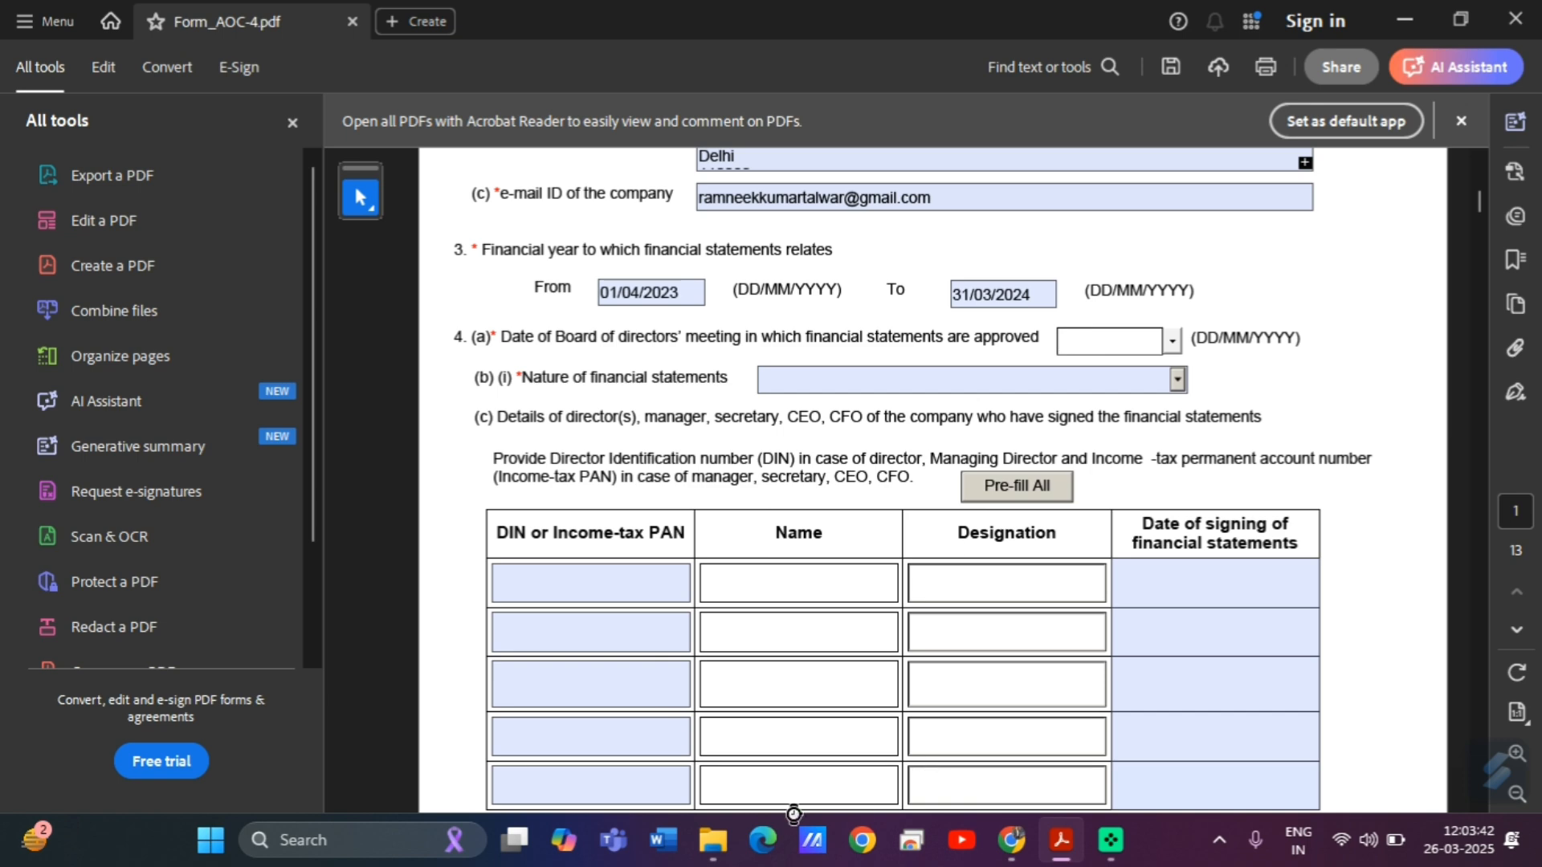
Bring up the Form_AOC-4-help folder window and go up to the 2024-25 folder.
mouse_move(717, 850)
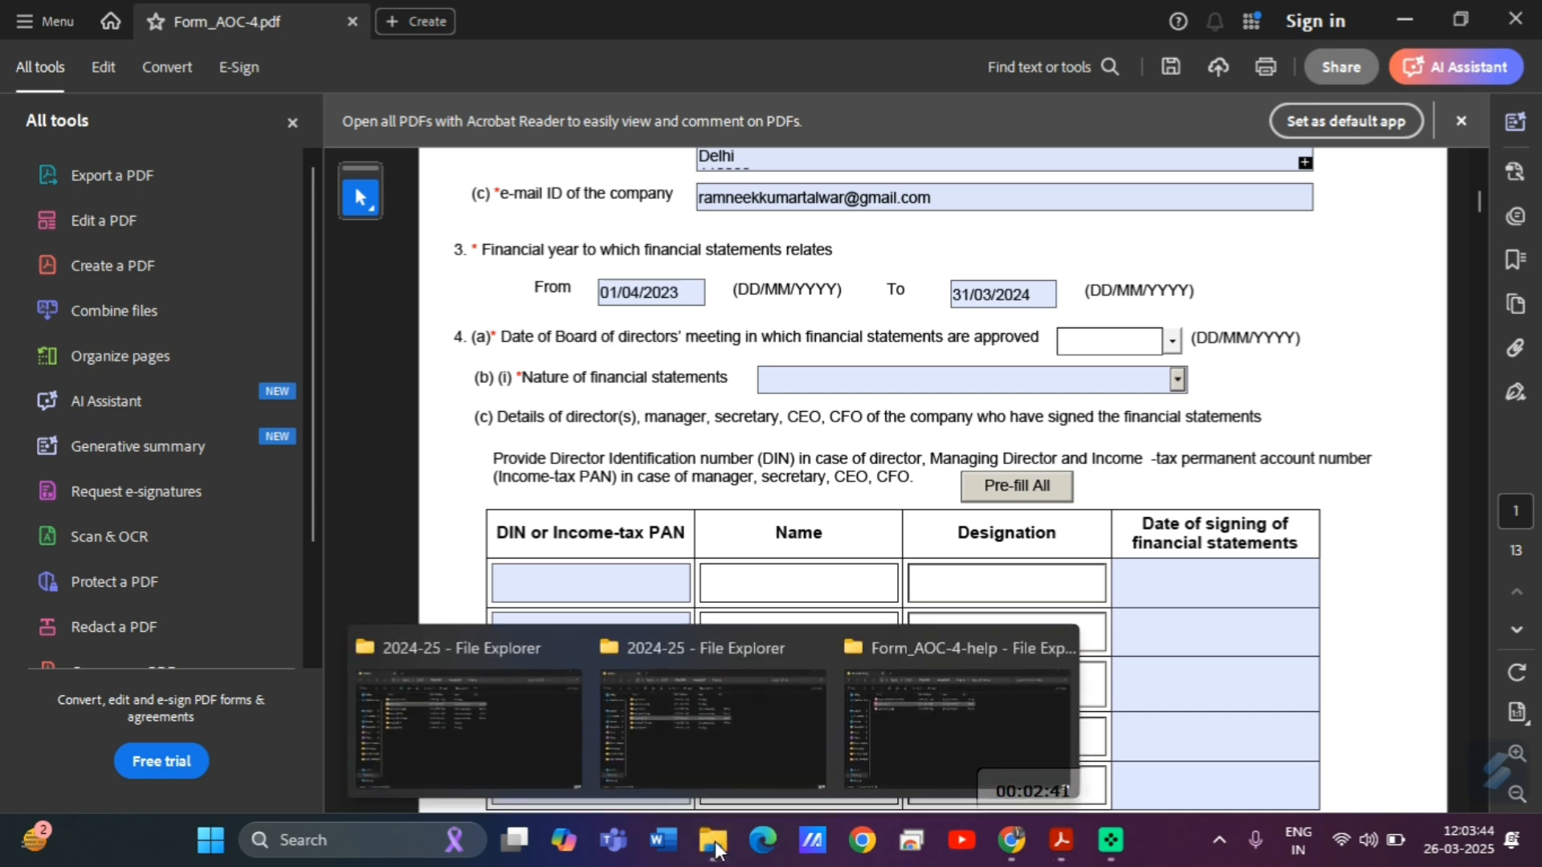
click(1005, 684)
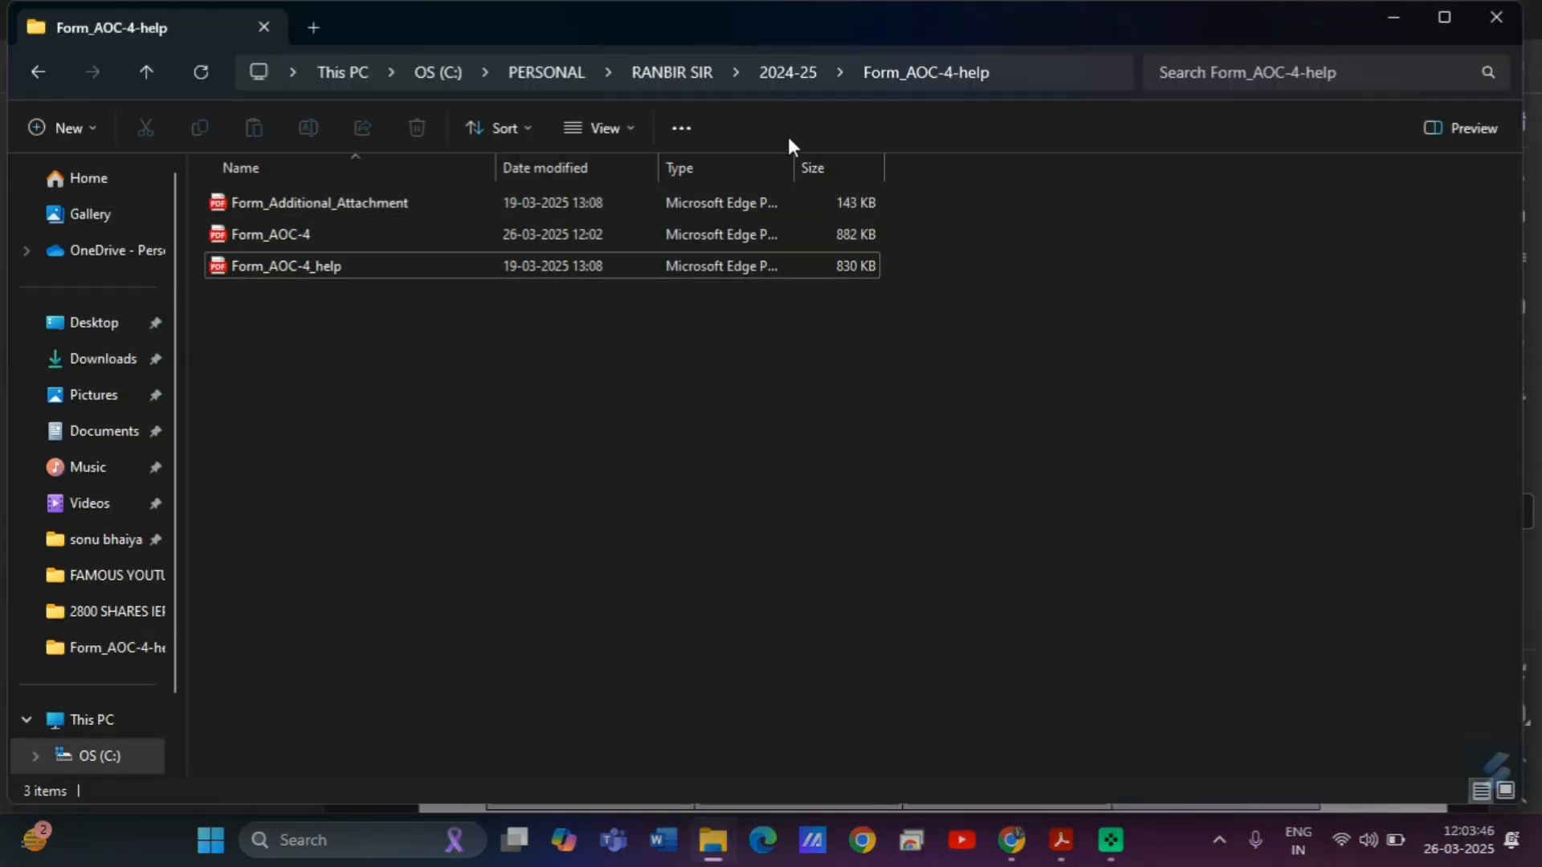
click(798, 75)
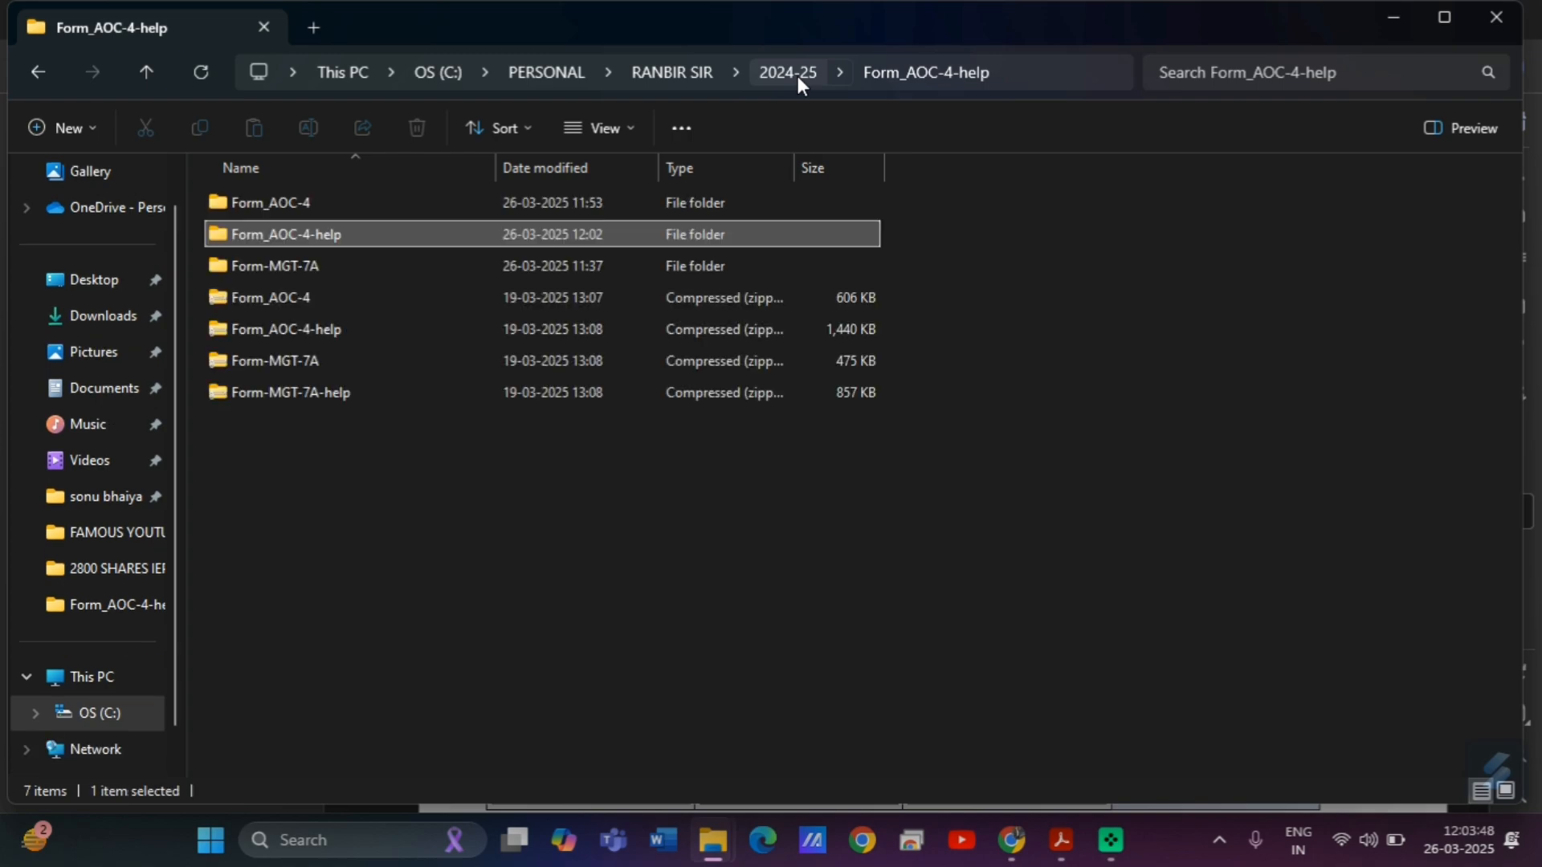
Browse through the Annual filing email's attachments in Gmail's preview.
click(1011, 841)
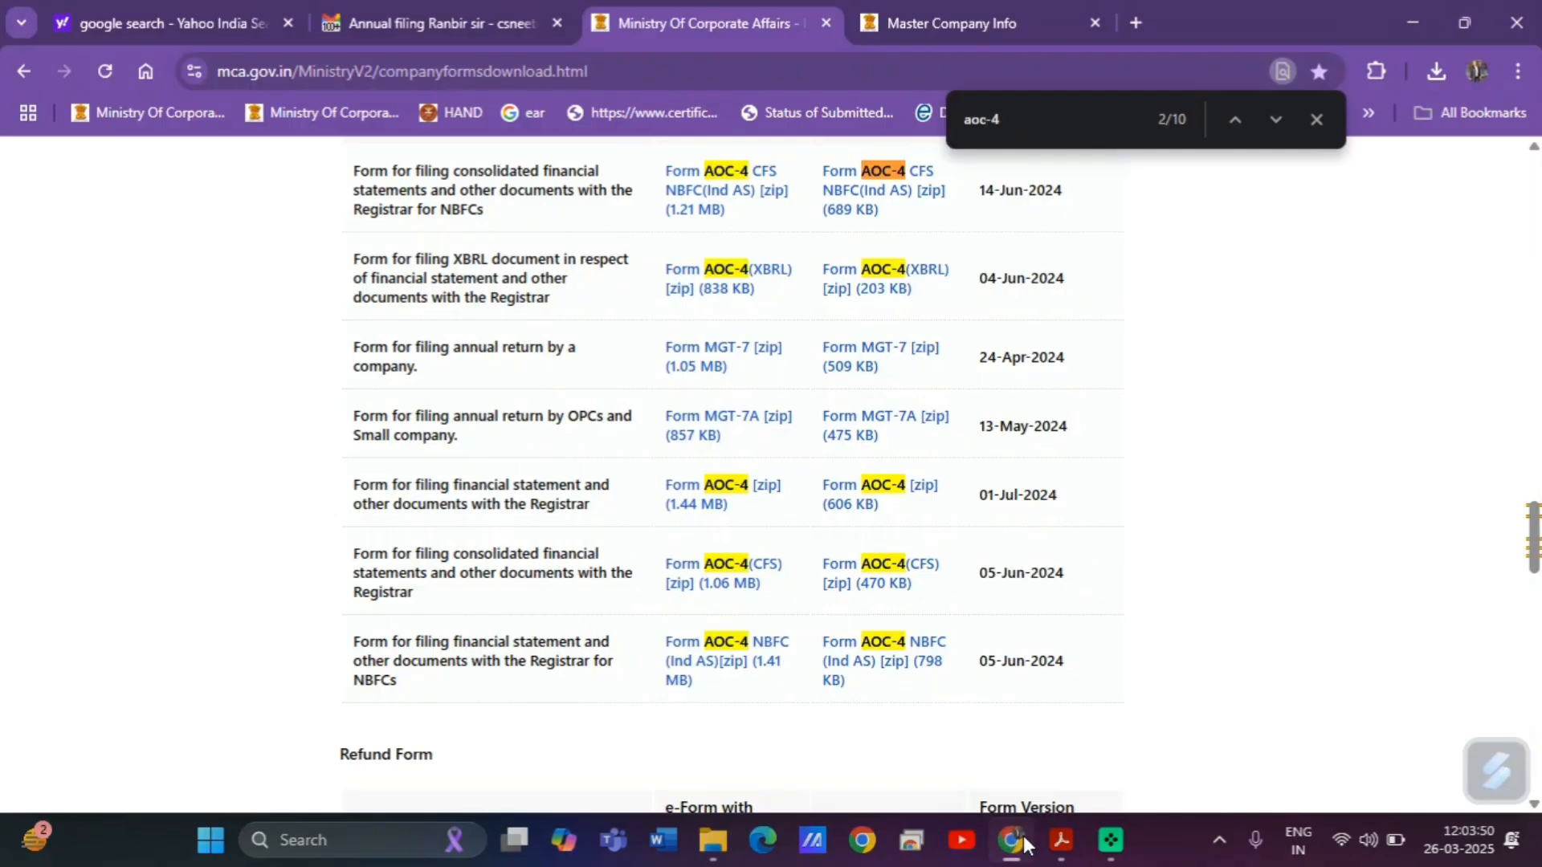
click(454, 10)
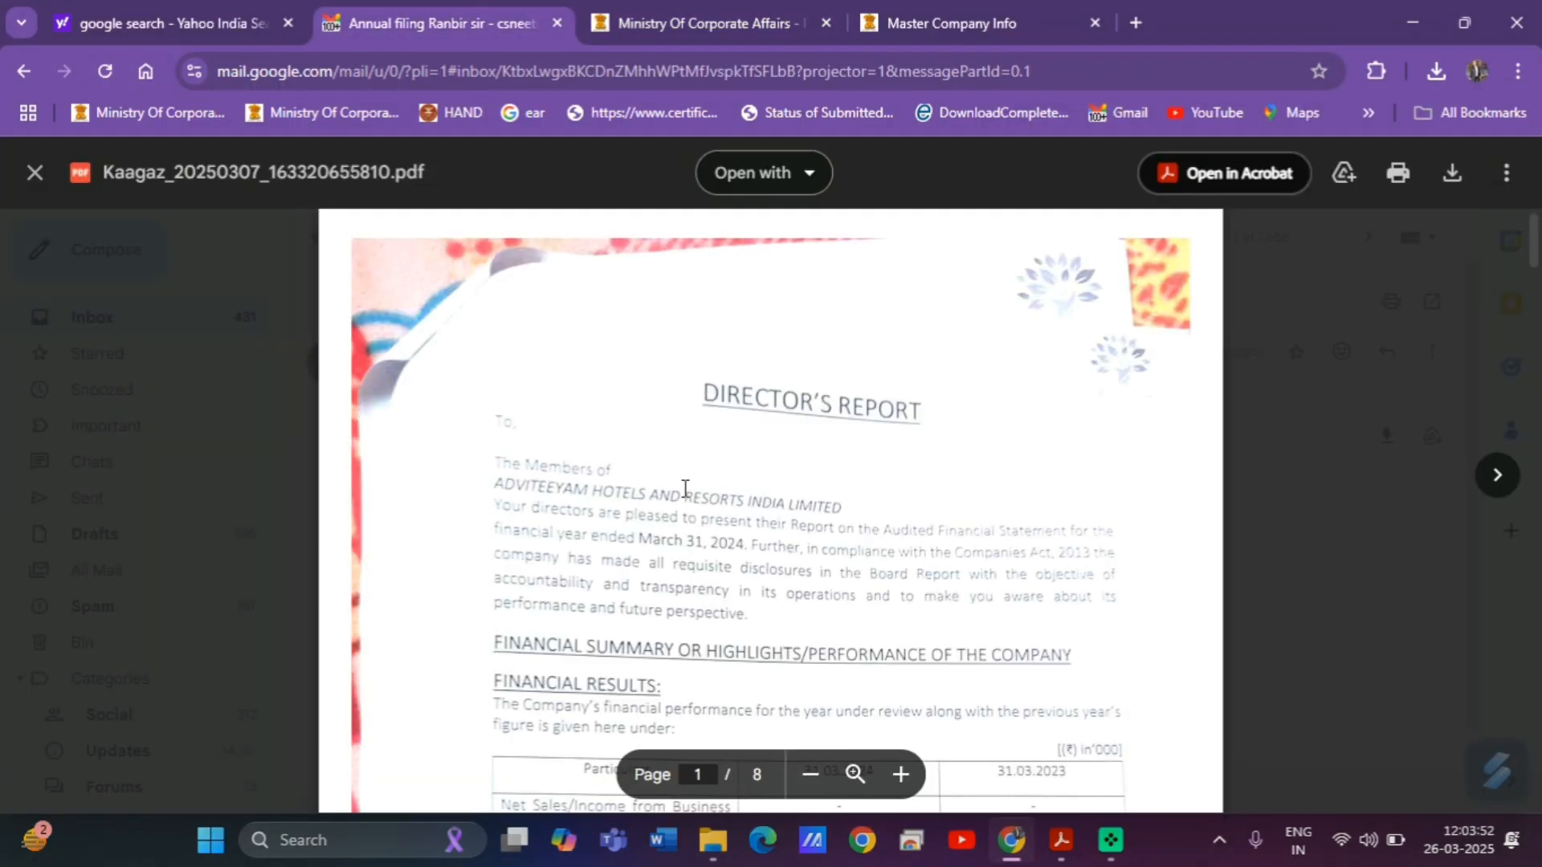
key(Right)
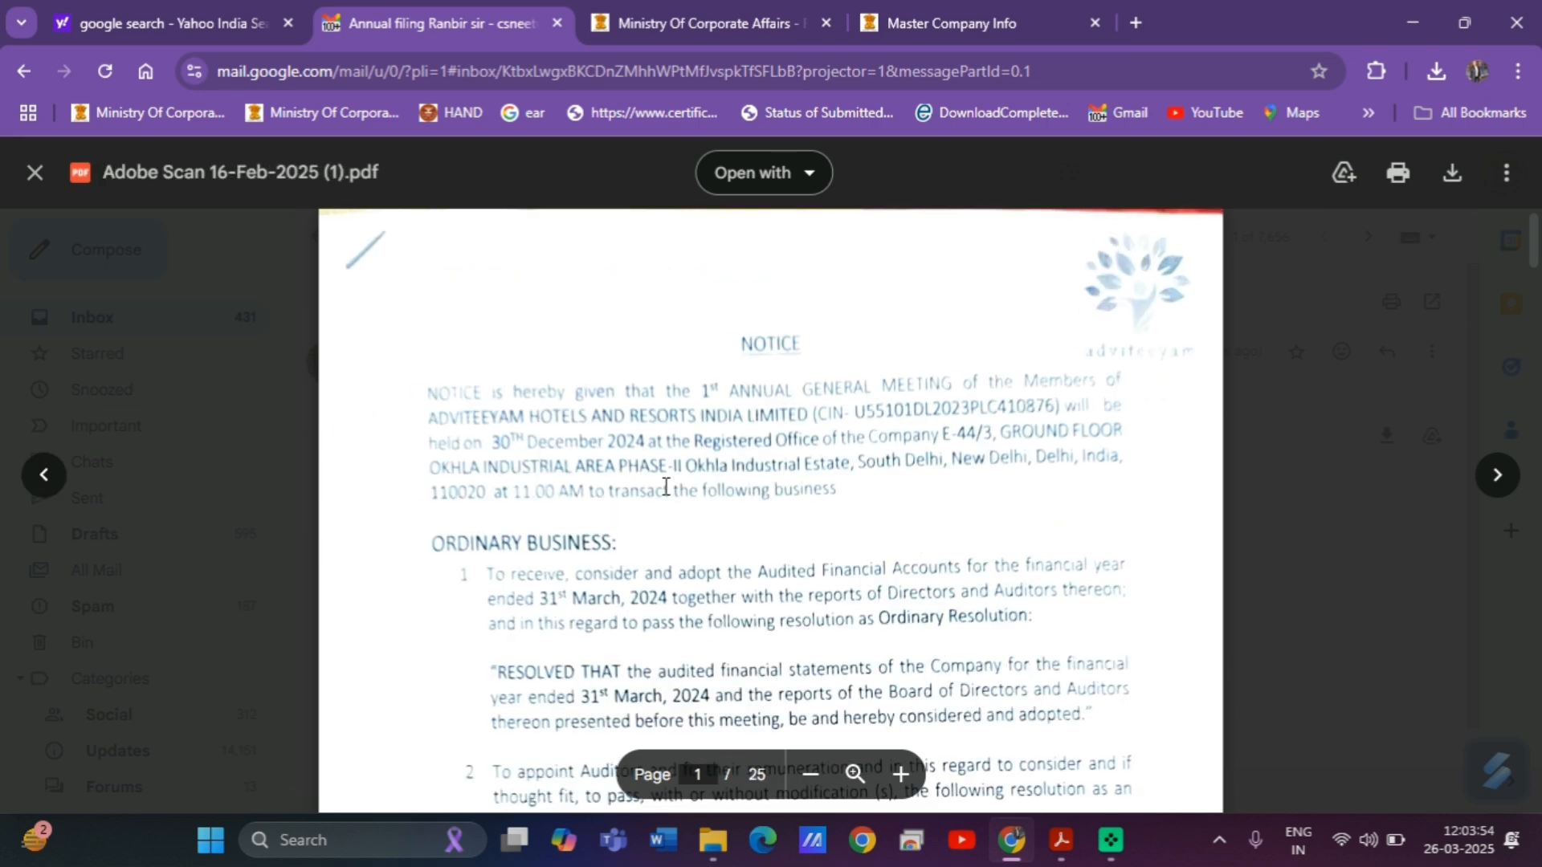
key(Right)
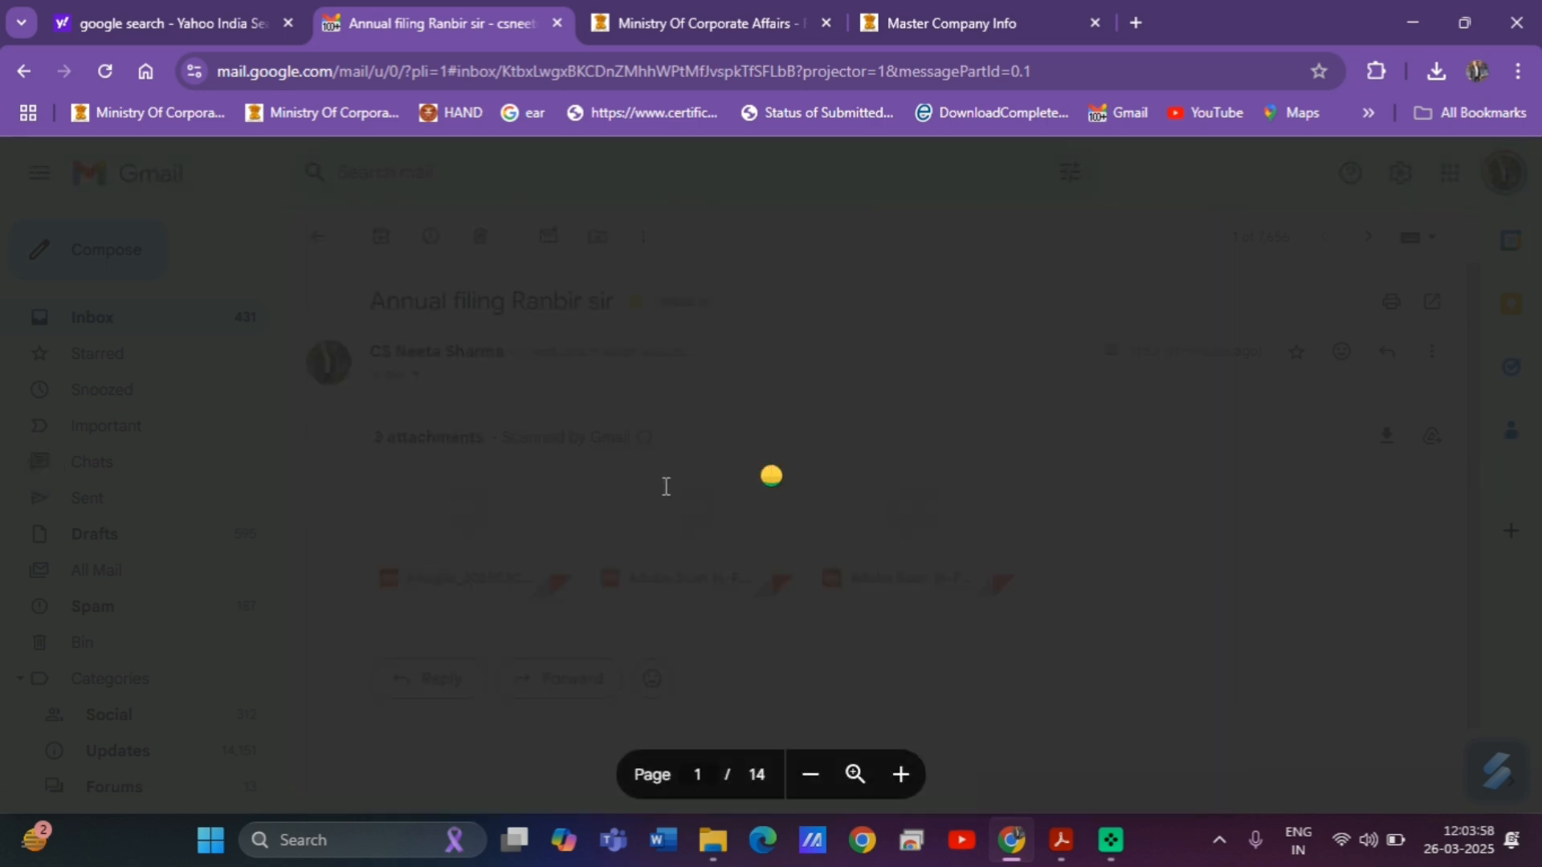
scroll(666, 486, down, 20)
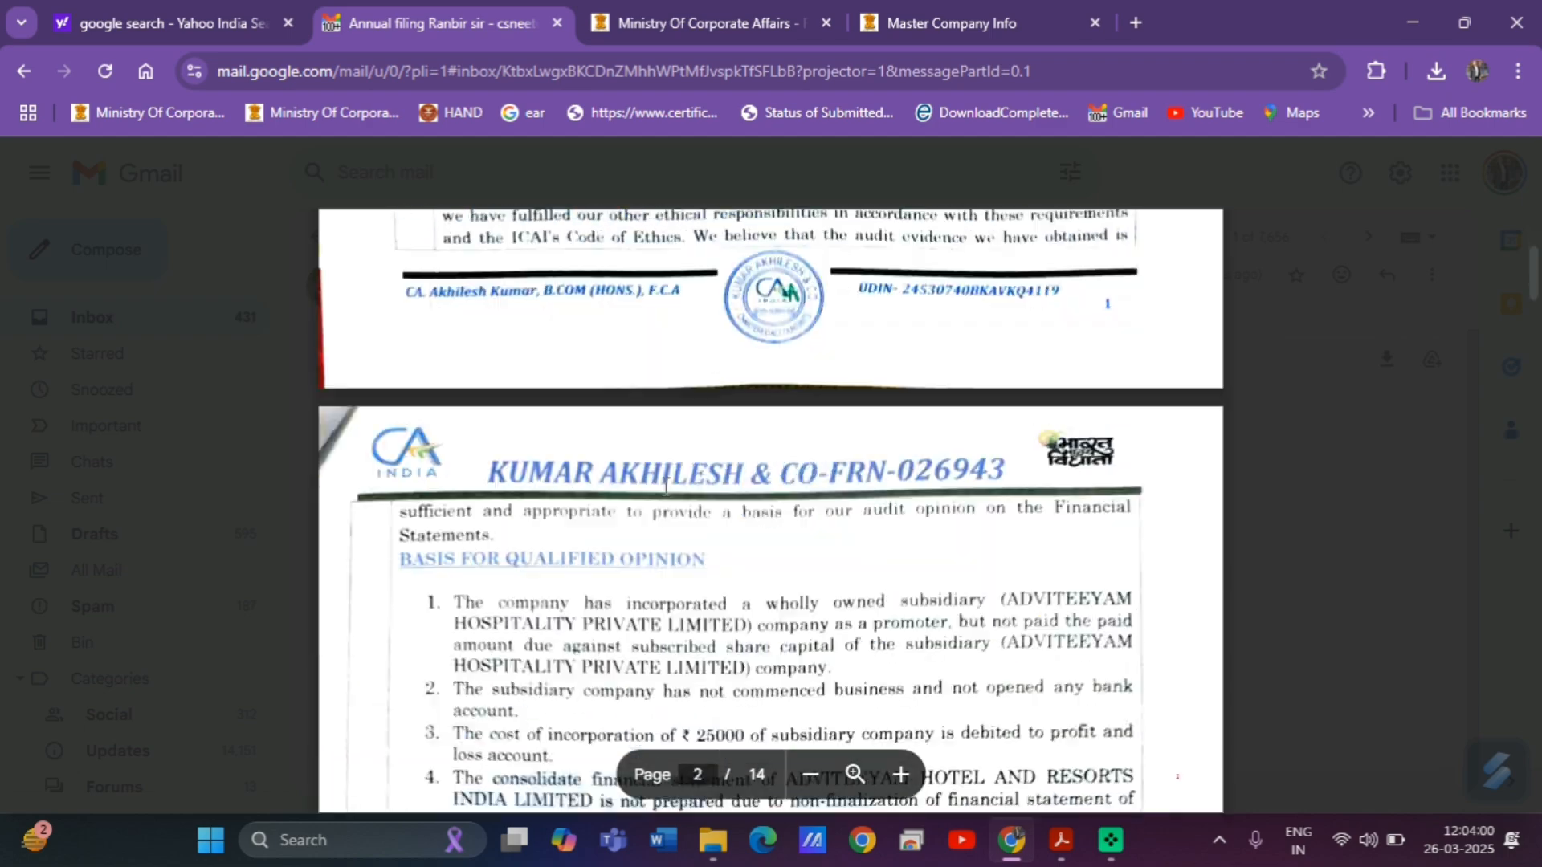
scroll(666, 486, down, 20)
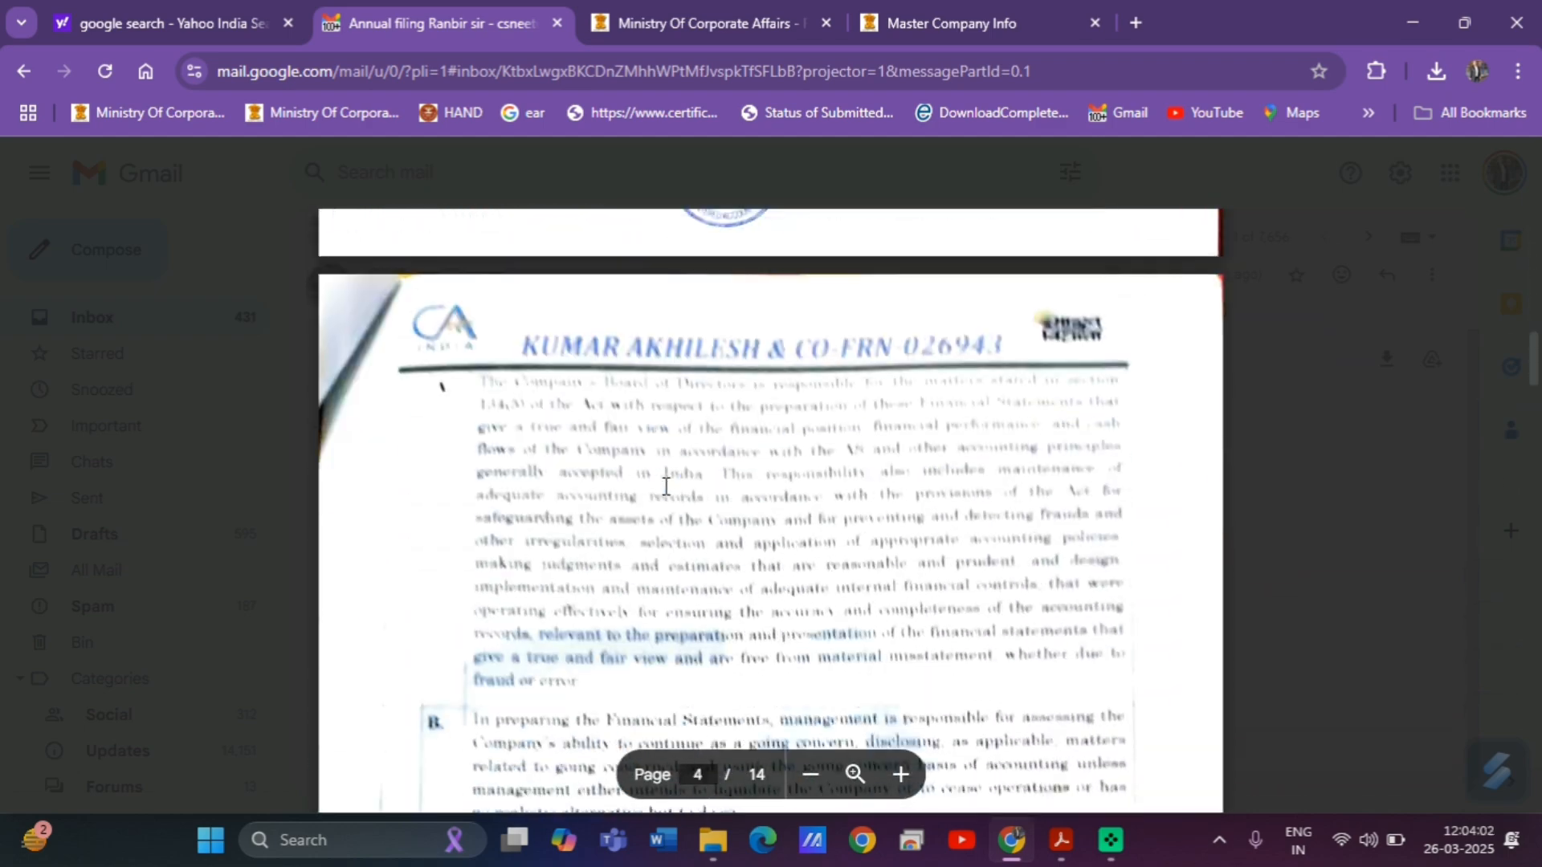
scroll(666, 486, down, 20)
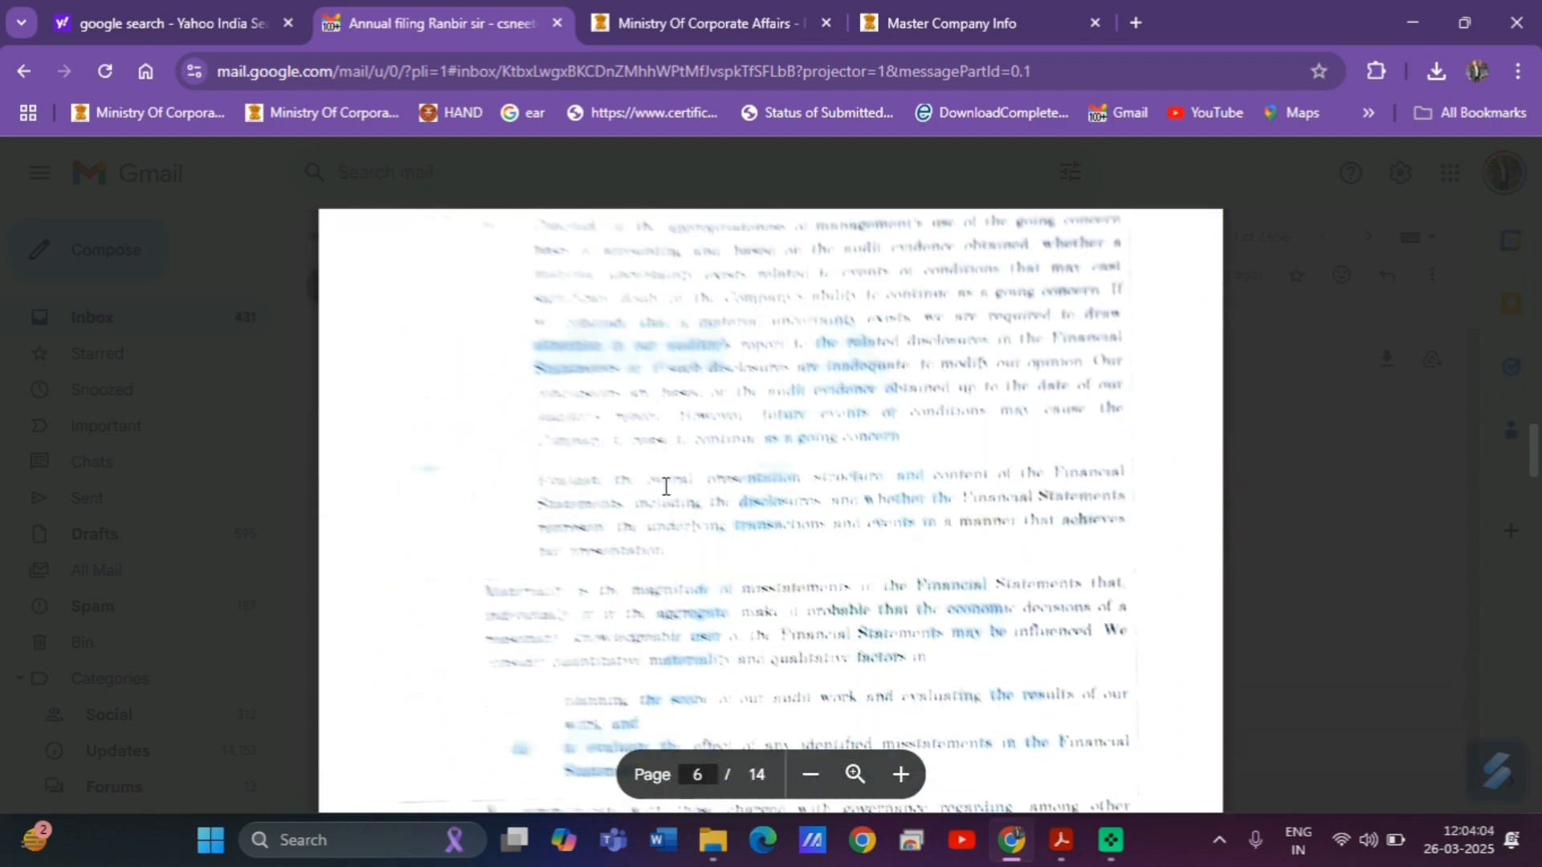
scroll(666, 486, down, 20)
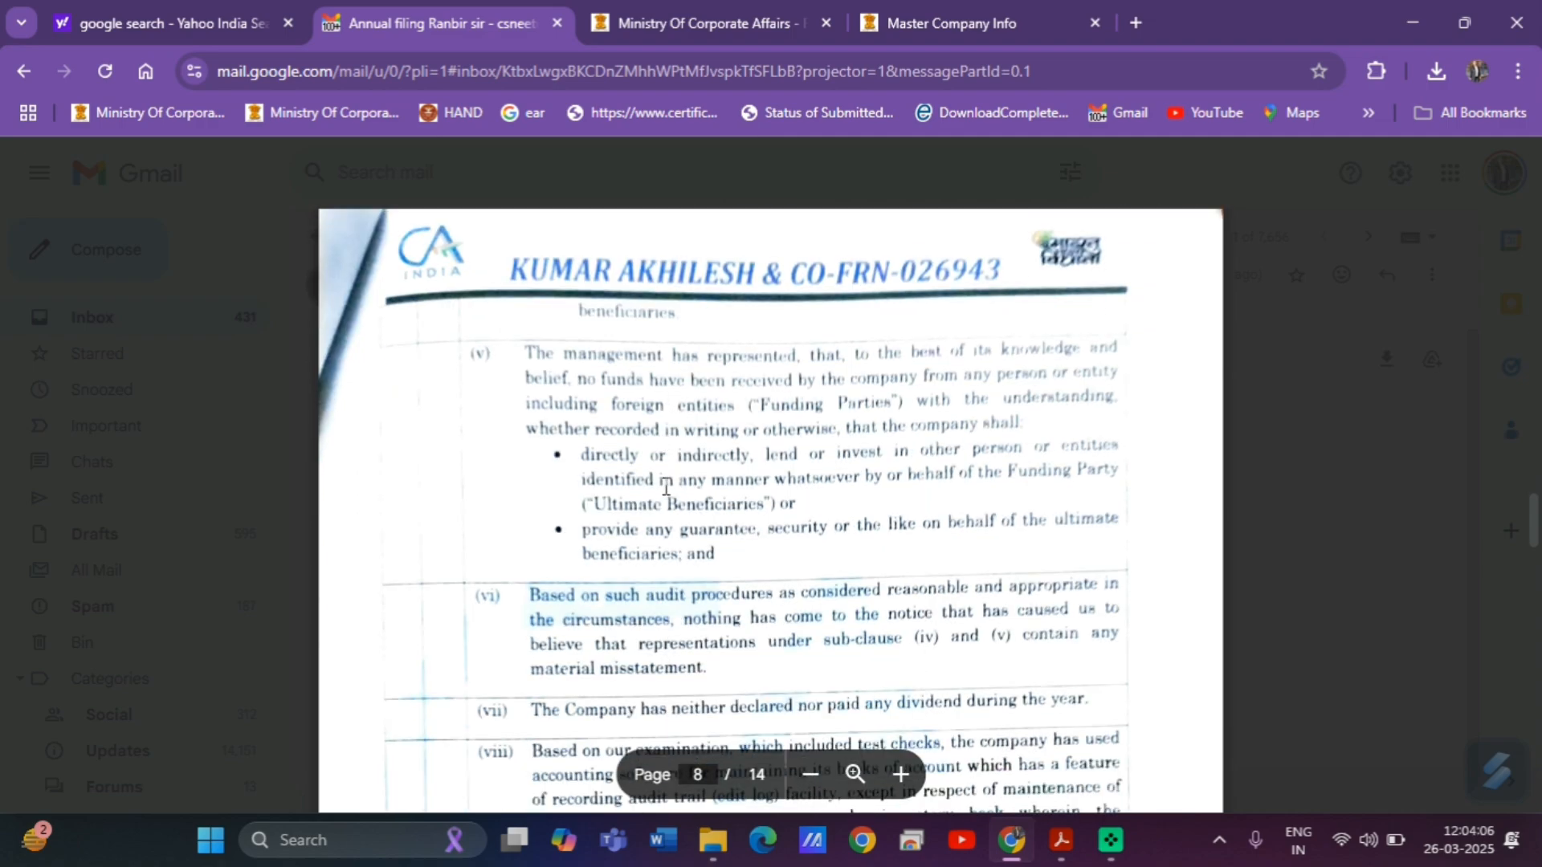
scroll(666, 486, down, 20)
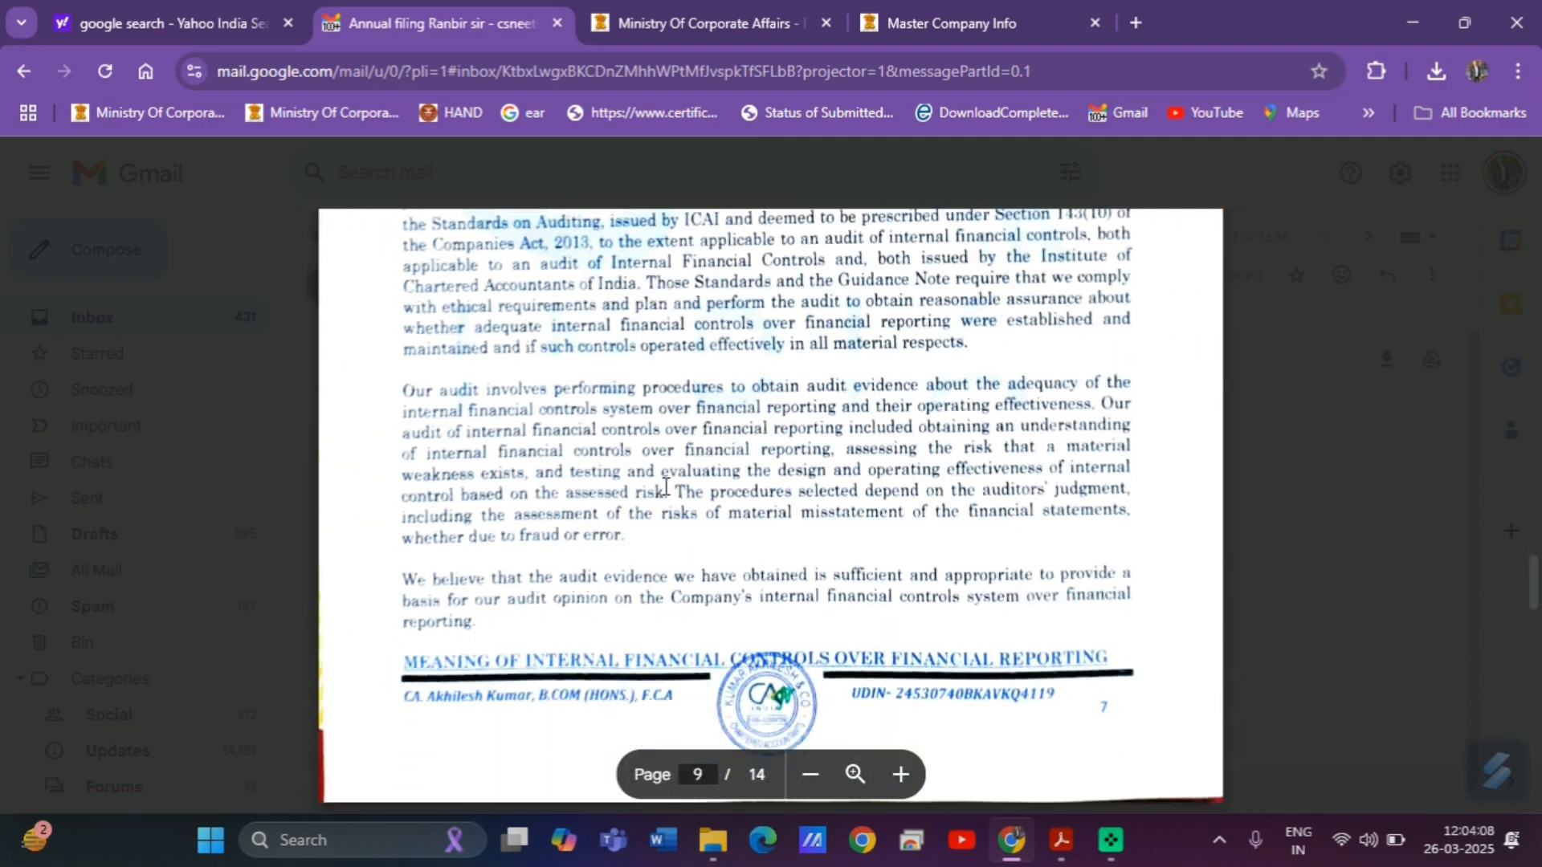
scroll(666, 486, down, 15)
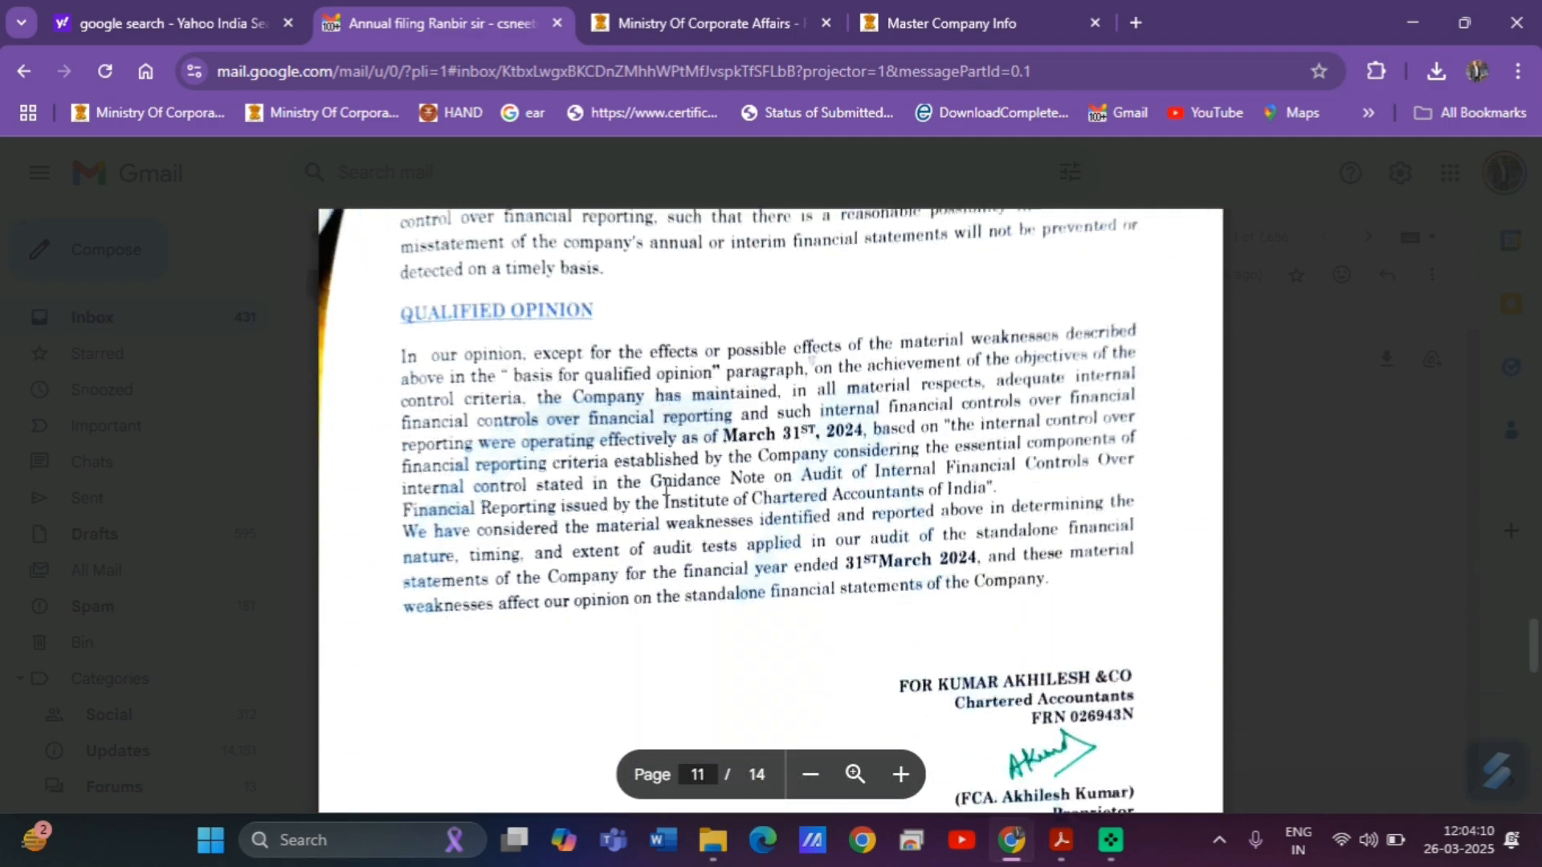
scroll(666, 486, down, 20)
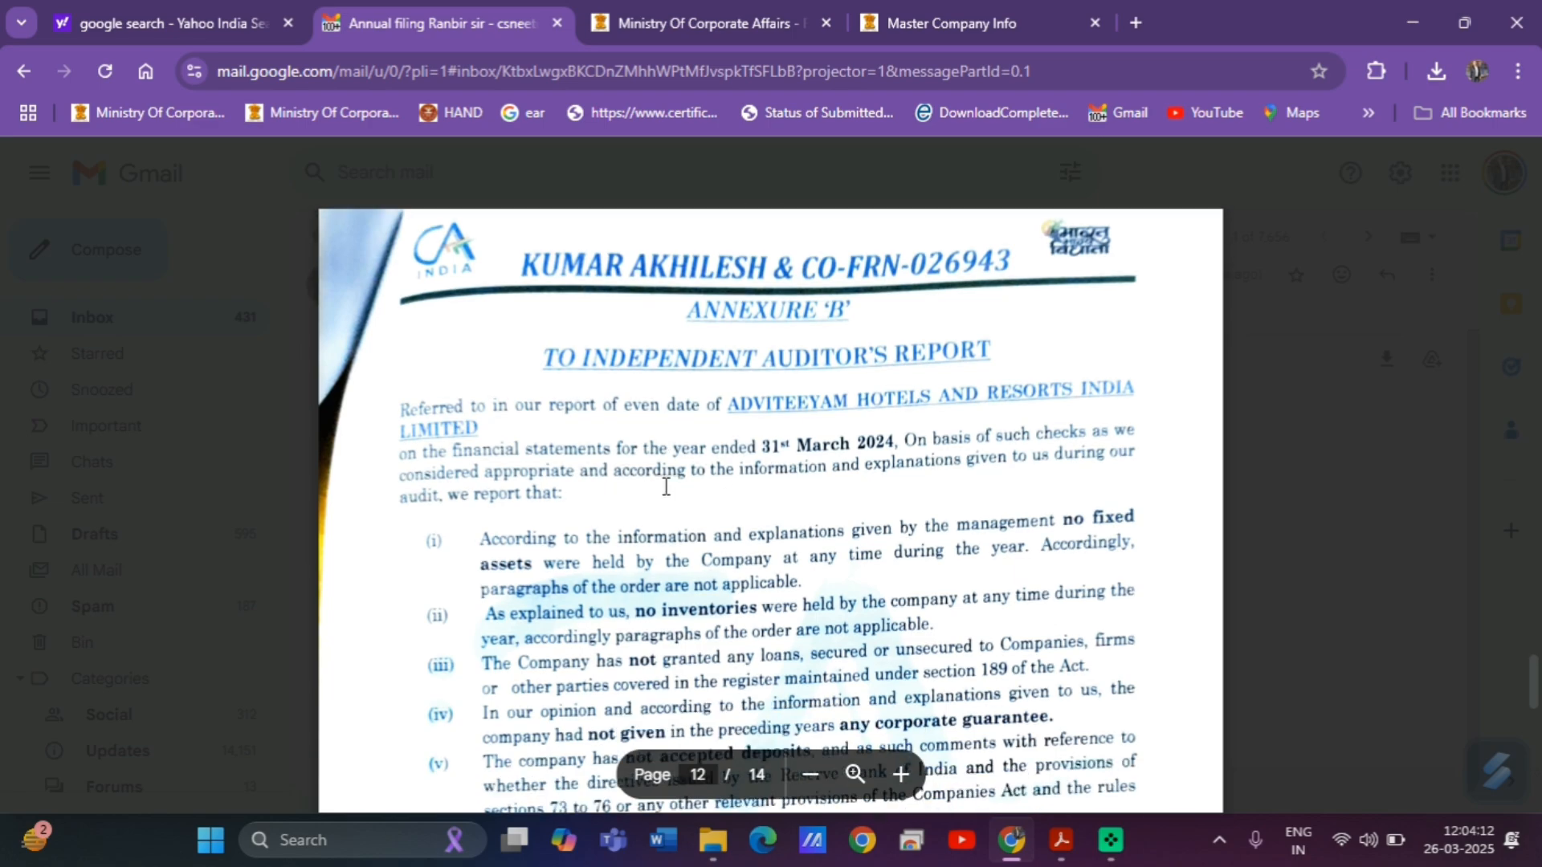
scroll(666, 486, down, 20)
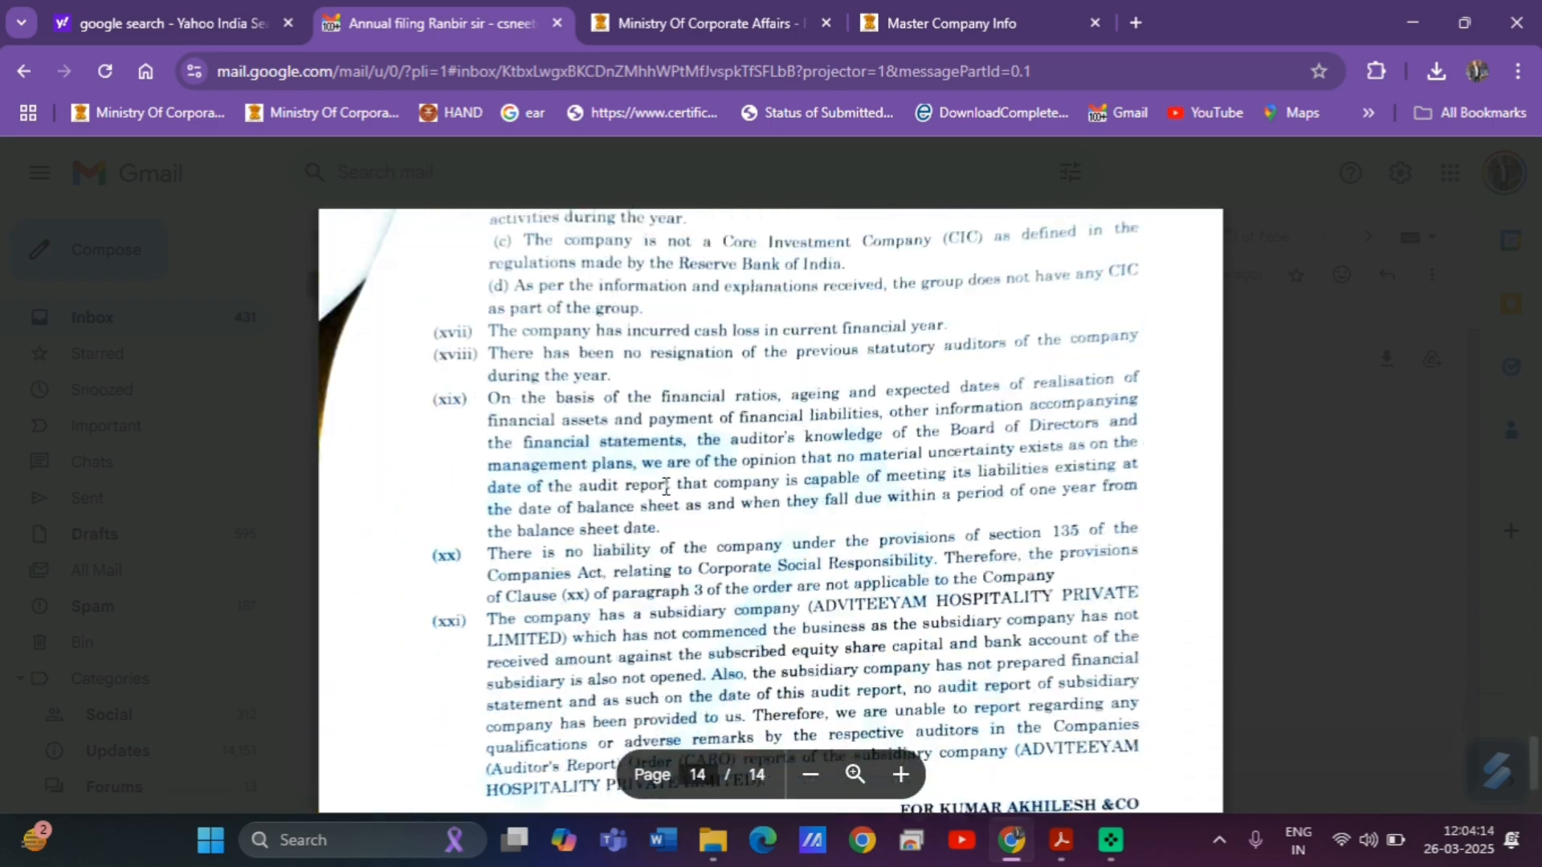
key(Right)
key(Right)
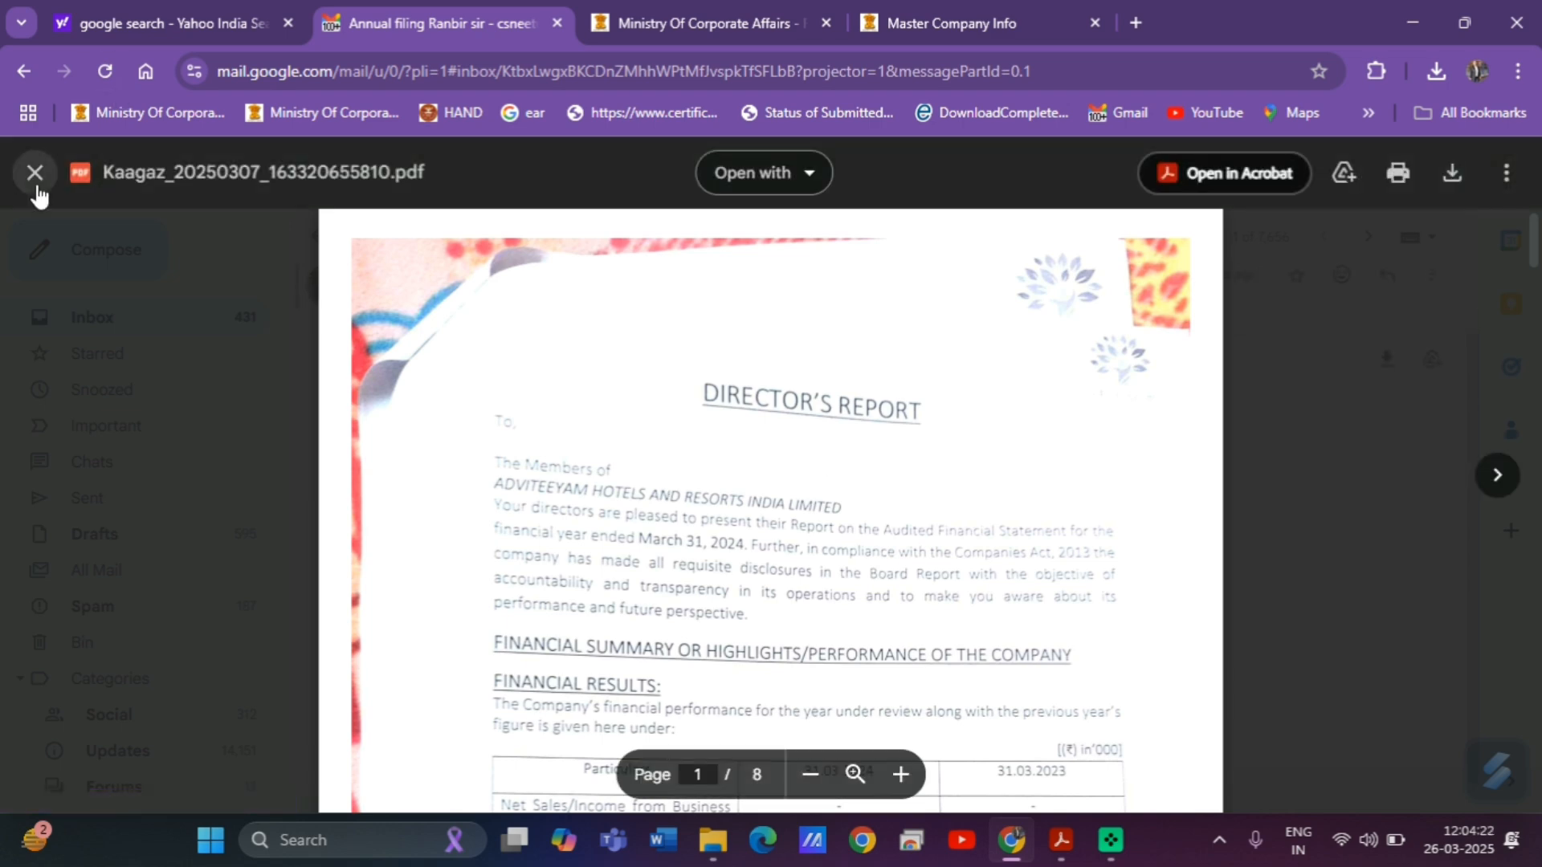
click(34, 173)
Open Adobe Scan 16-Feb-2025 (1).pdf and scroll to the Balance Sheet as on 31st March 2024.
click(705, 454)
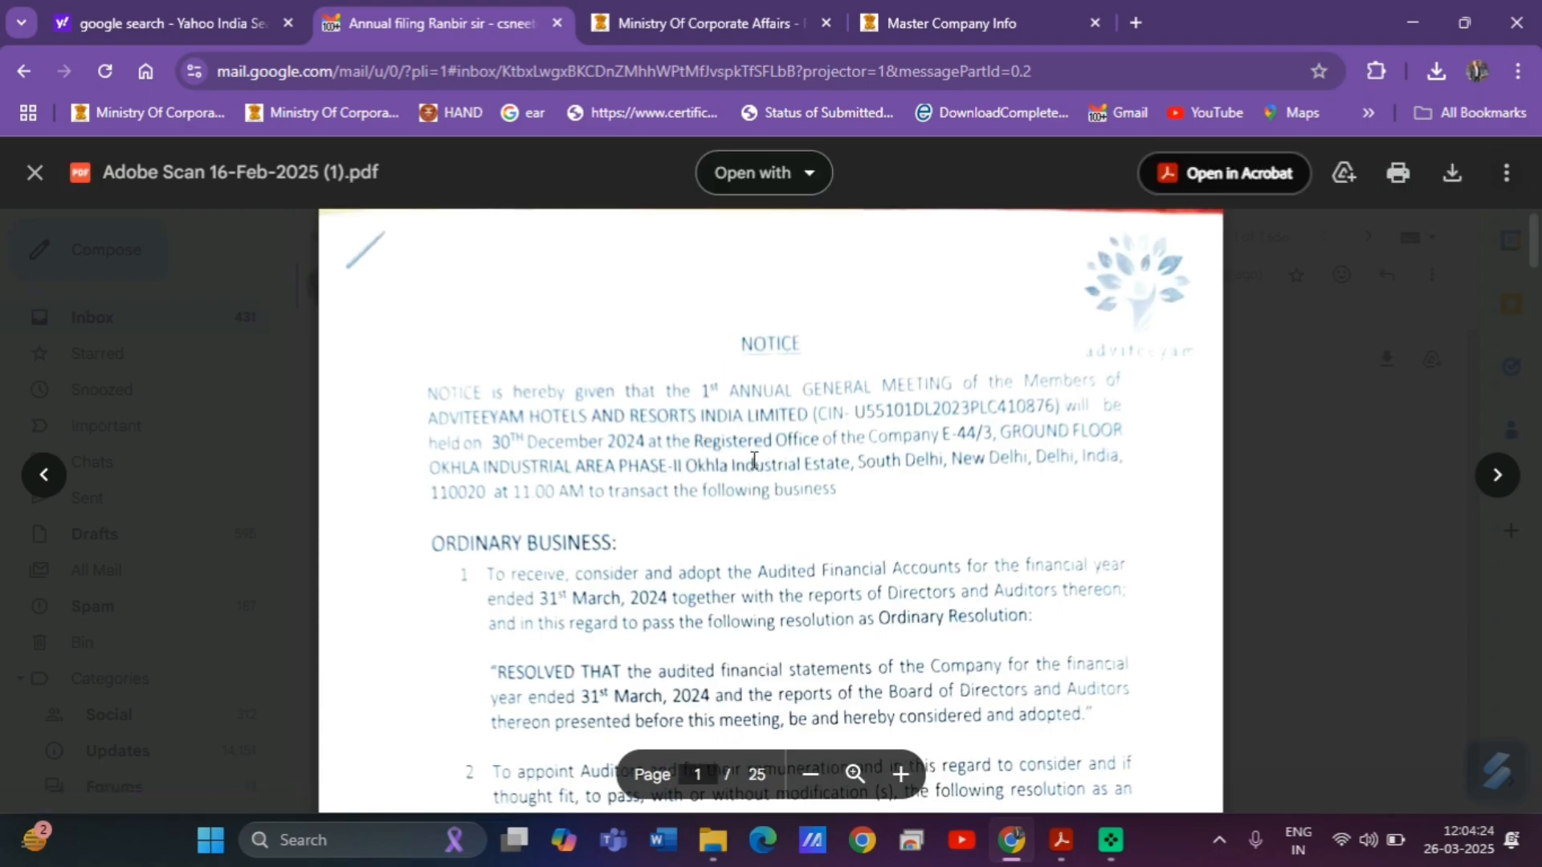
scroll(753, 456, down, 15)
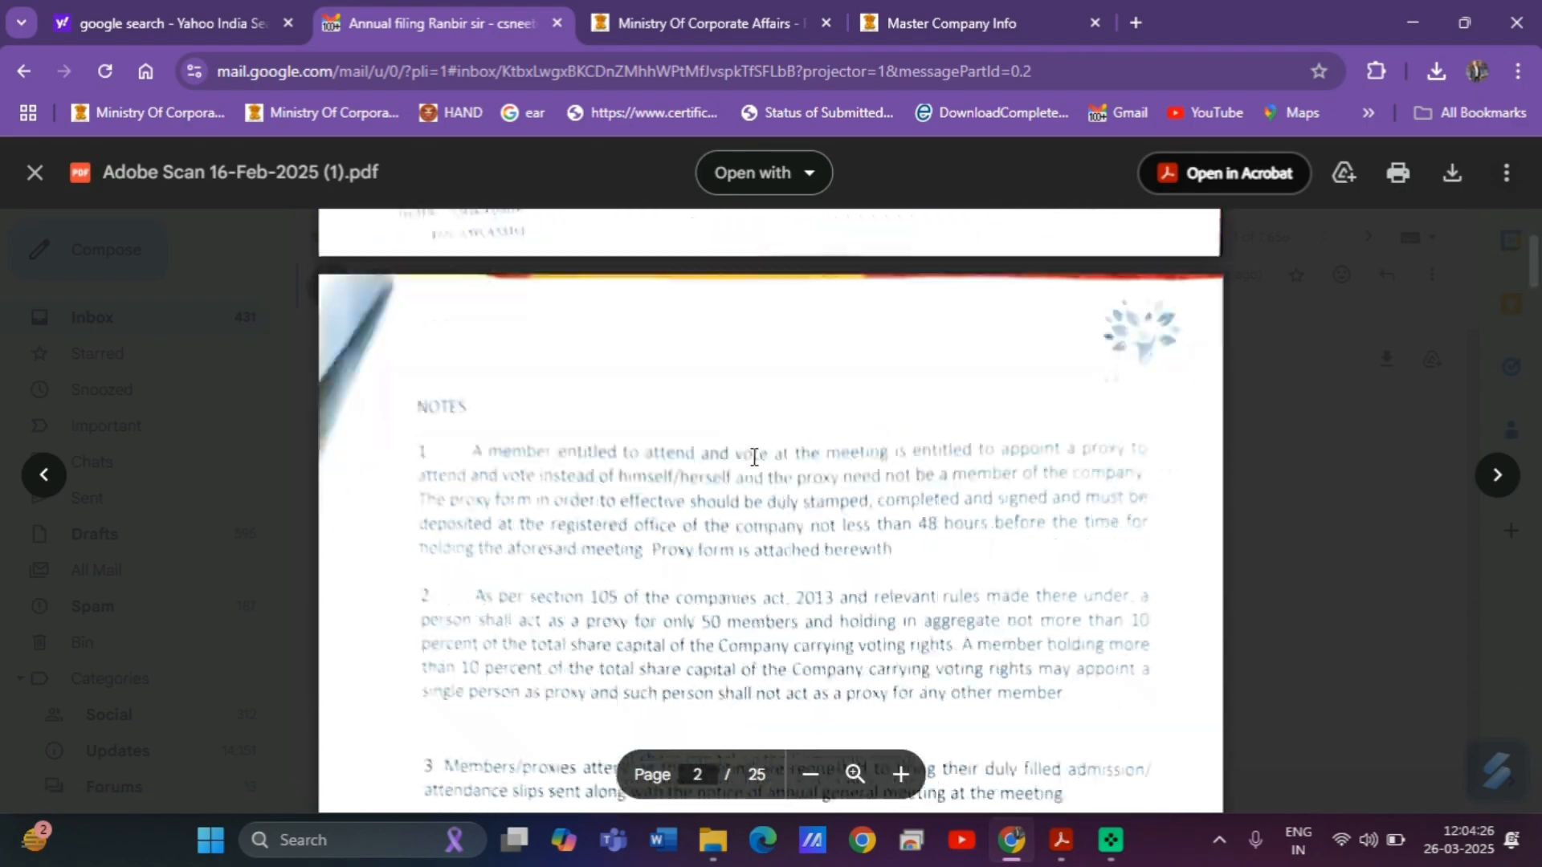
scroll(753, 456, down, 20)
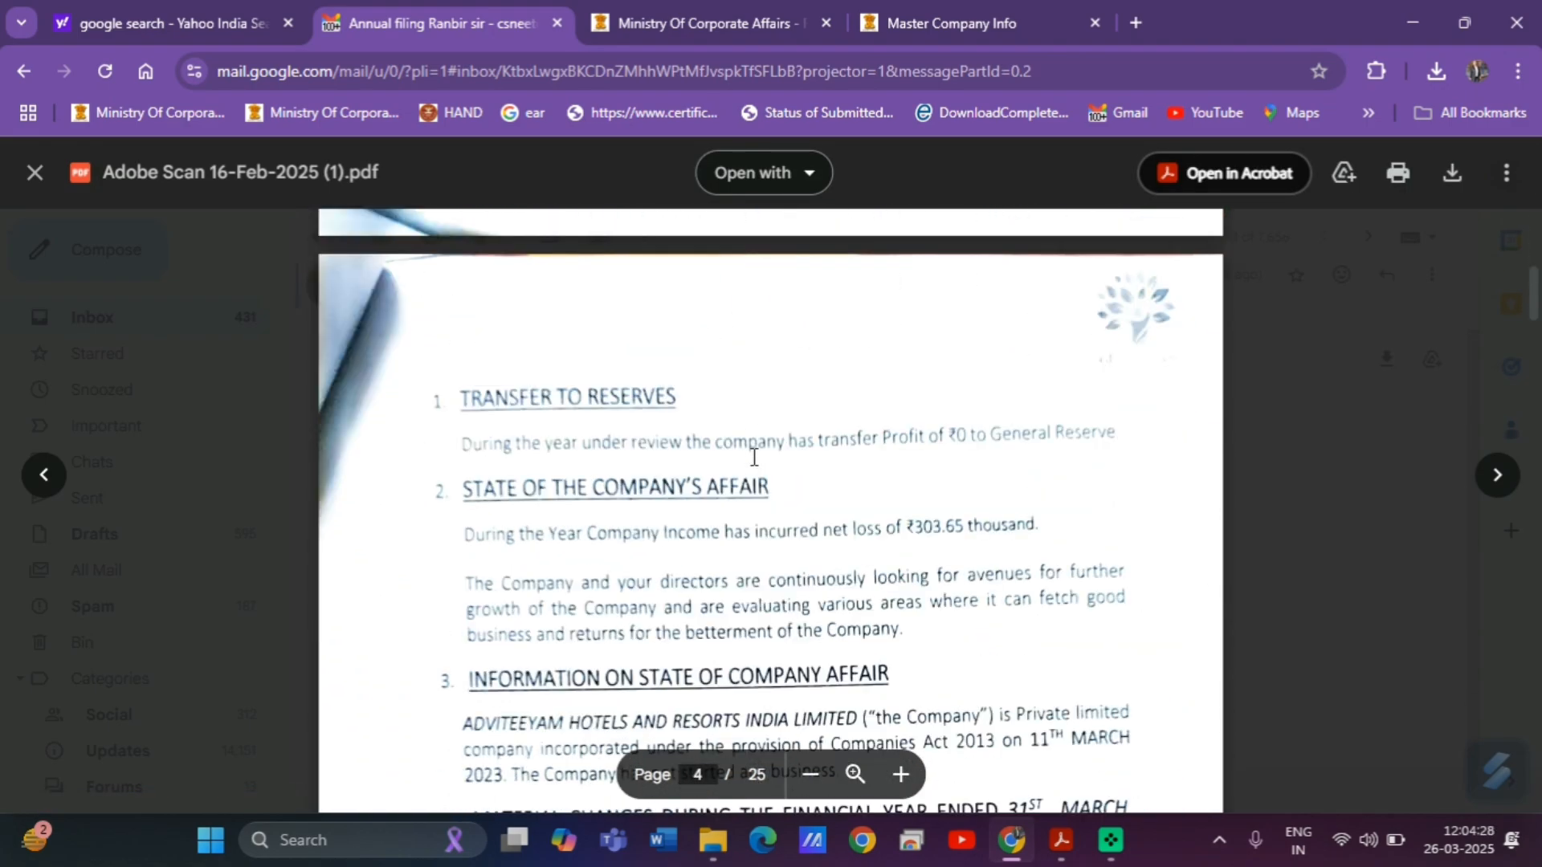
scroll(754, 457, down, 20)
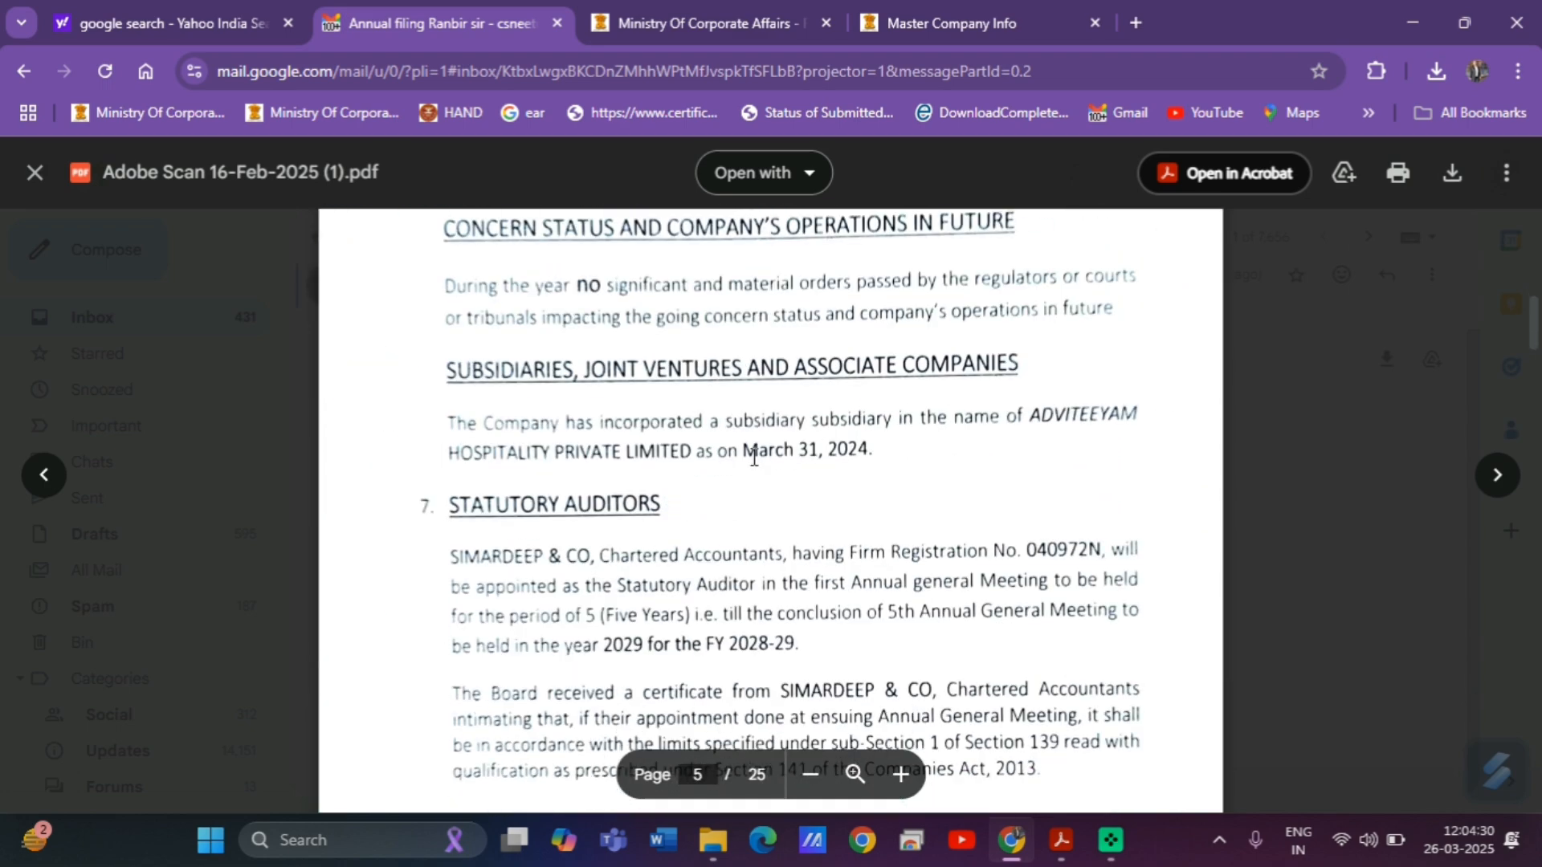
scroll(753, 456, down, 8)
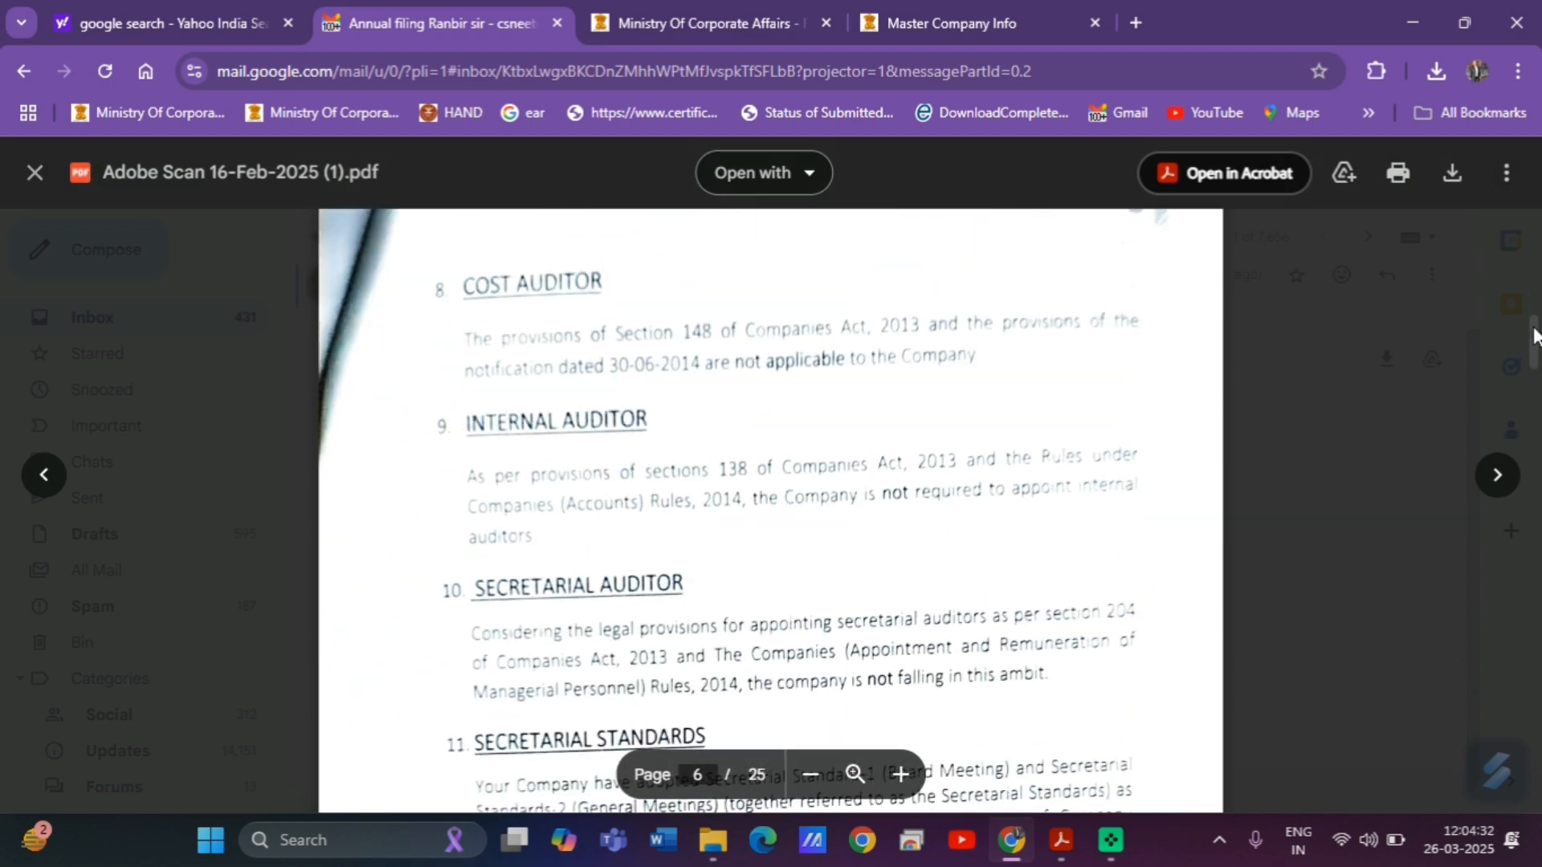
drag(1534, 340, 1534, 471)
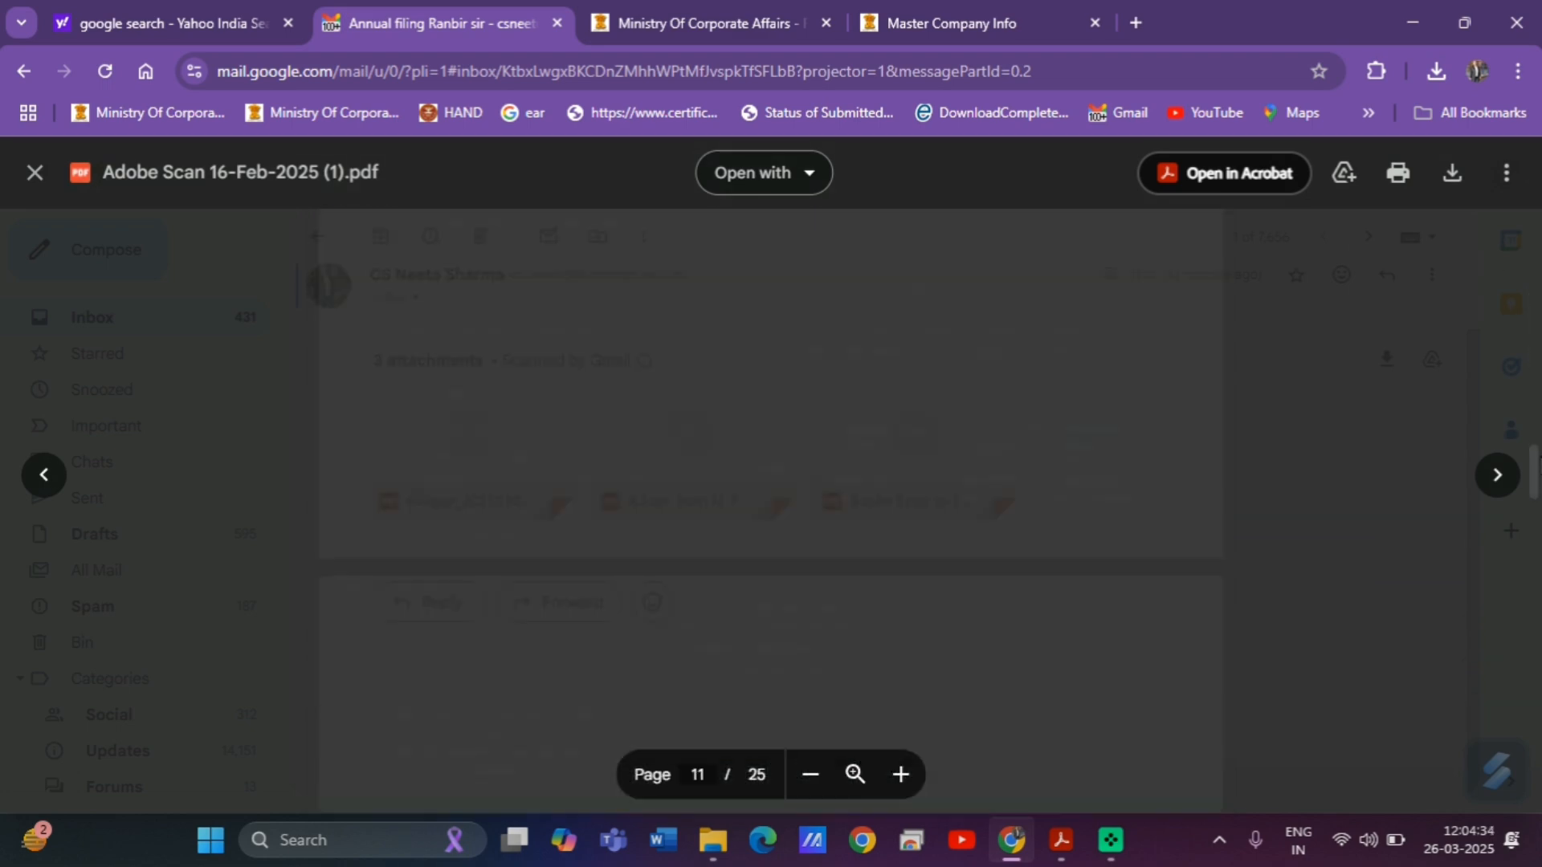
scroll(1120, 475, up, 5)
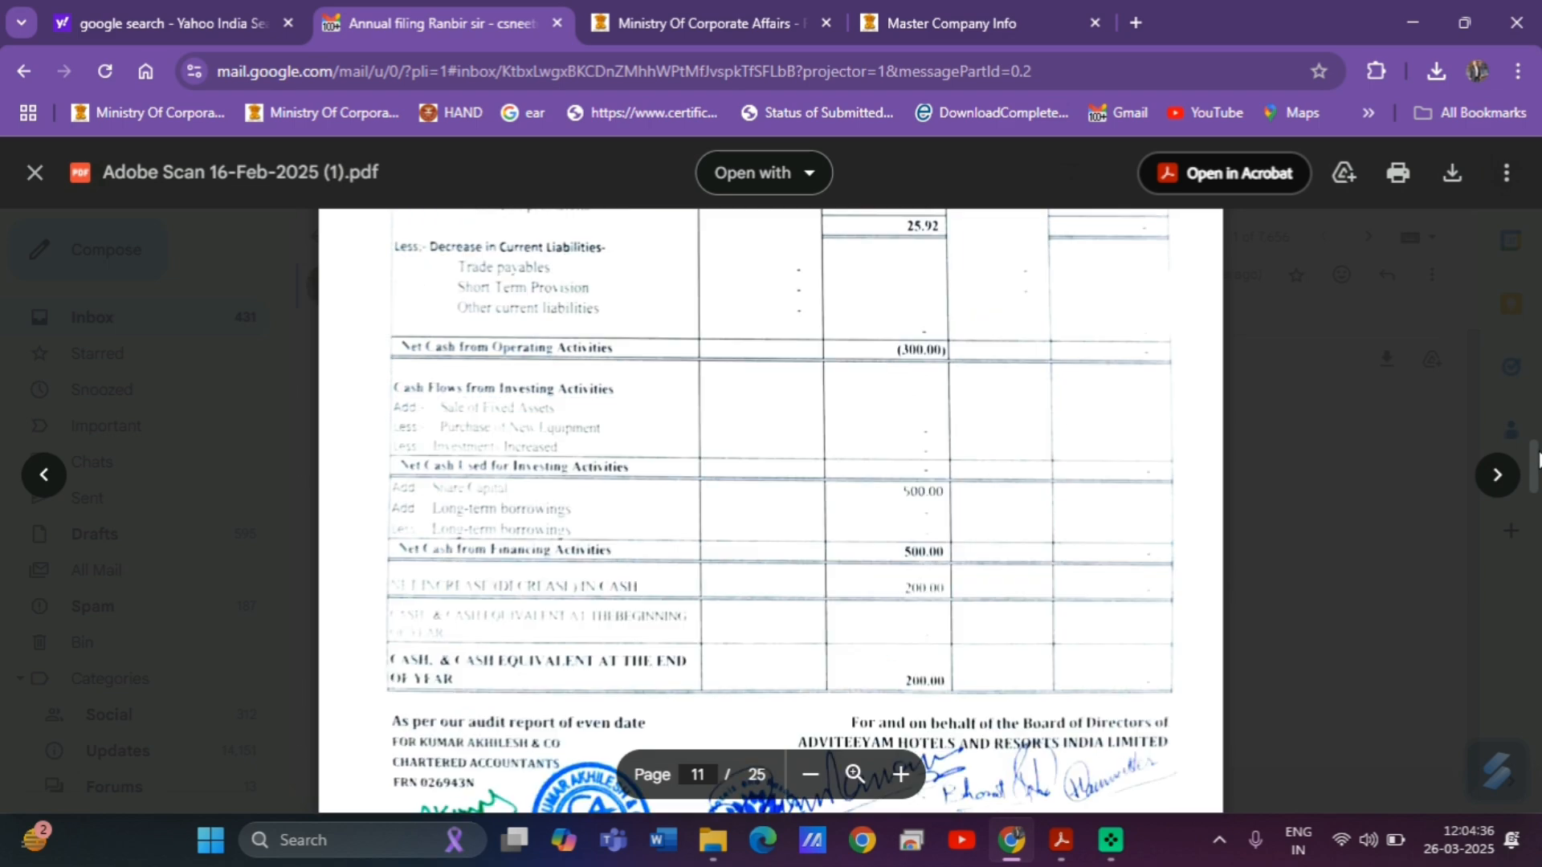
scroll(1035, 504, up, 10)
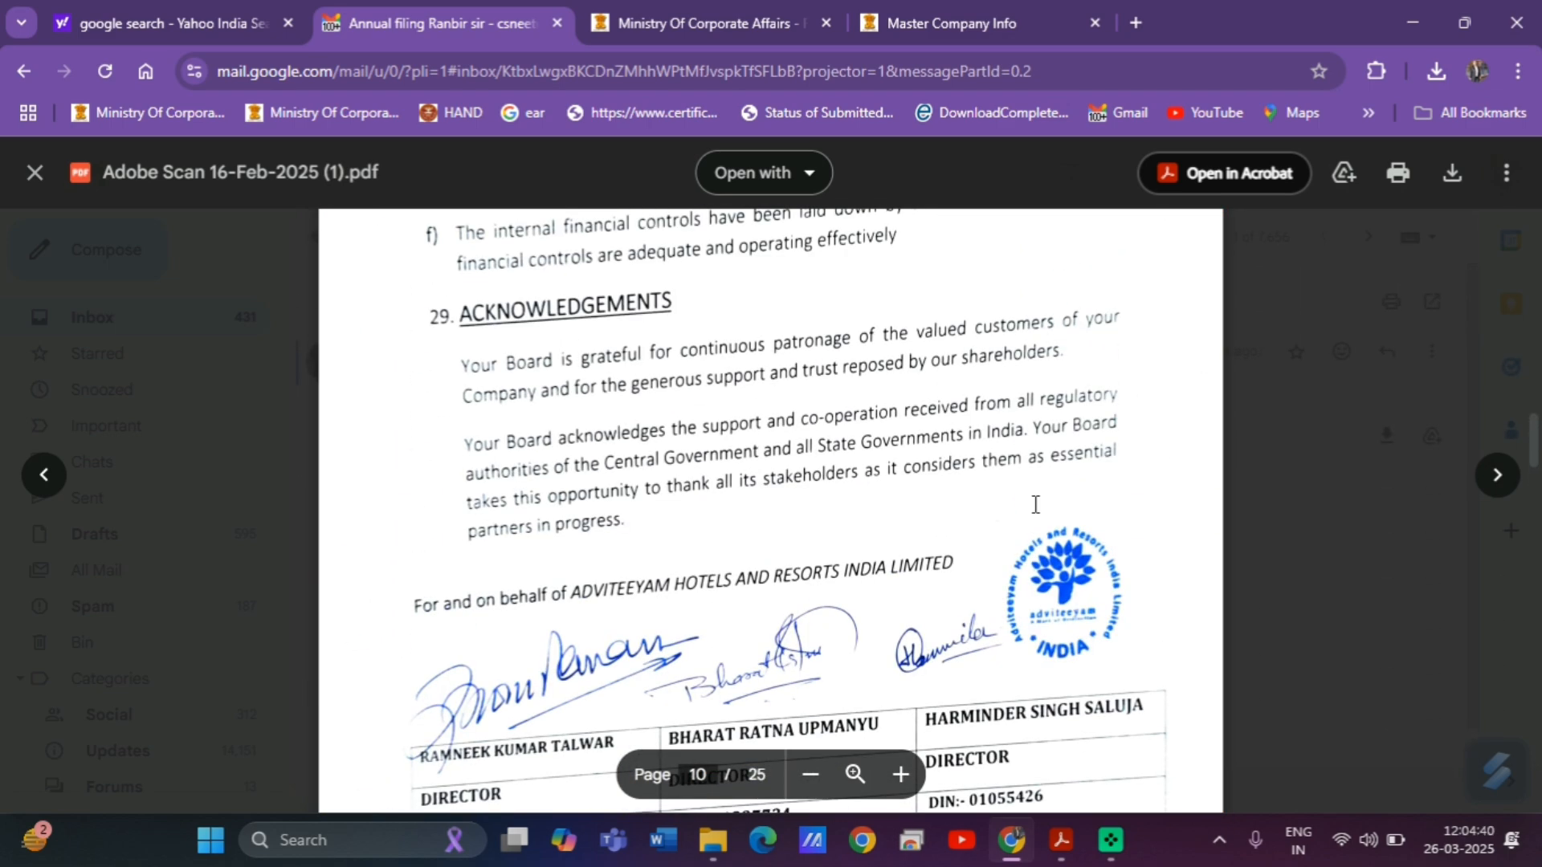
scroll(1035, 504, down, 6)
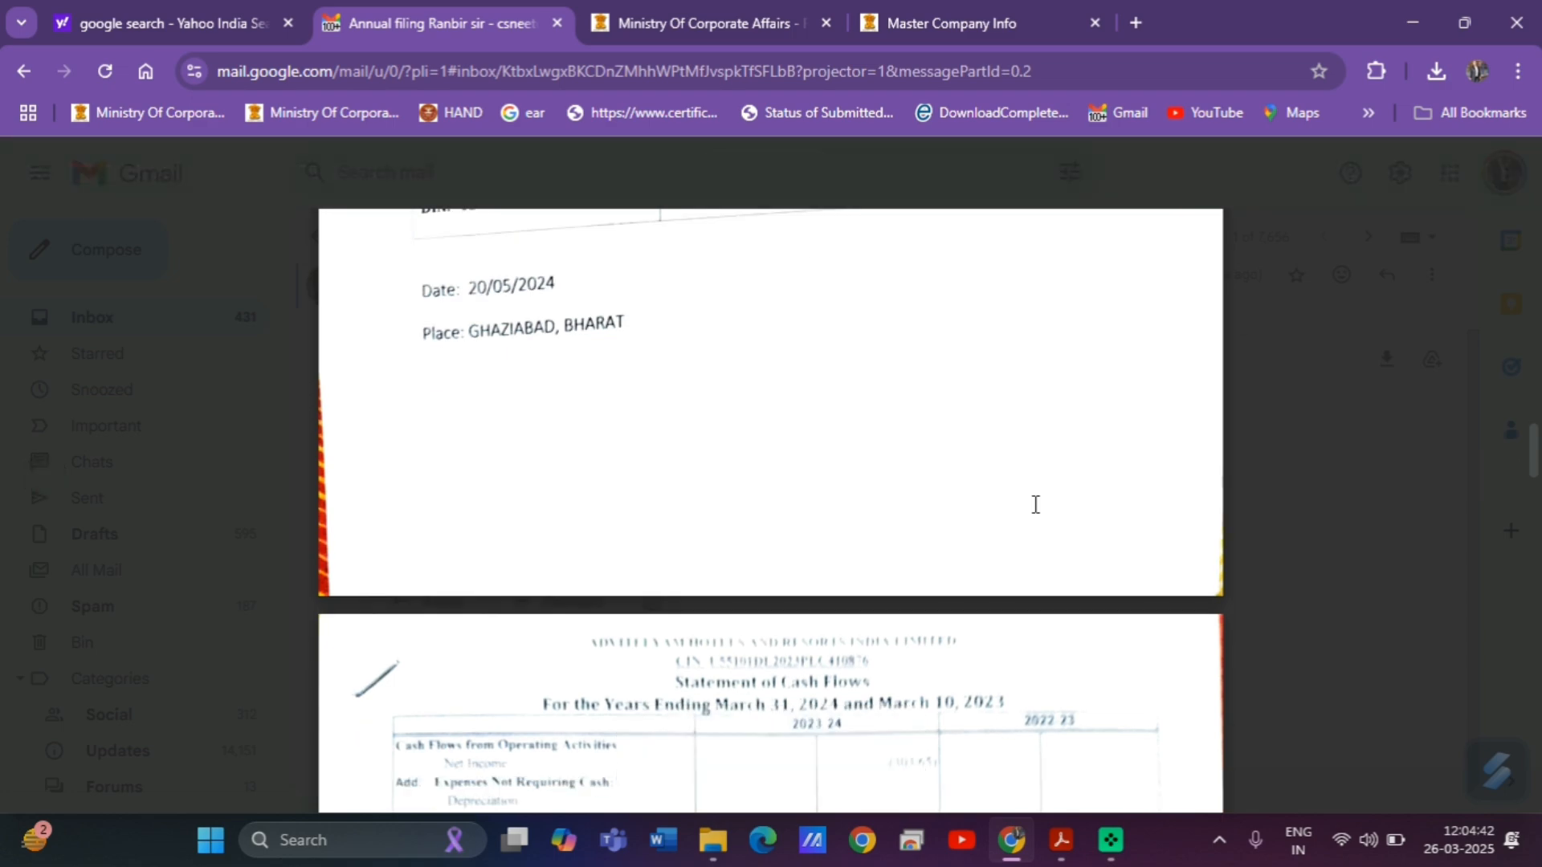
scroll(1035, 504, down, 15)
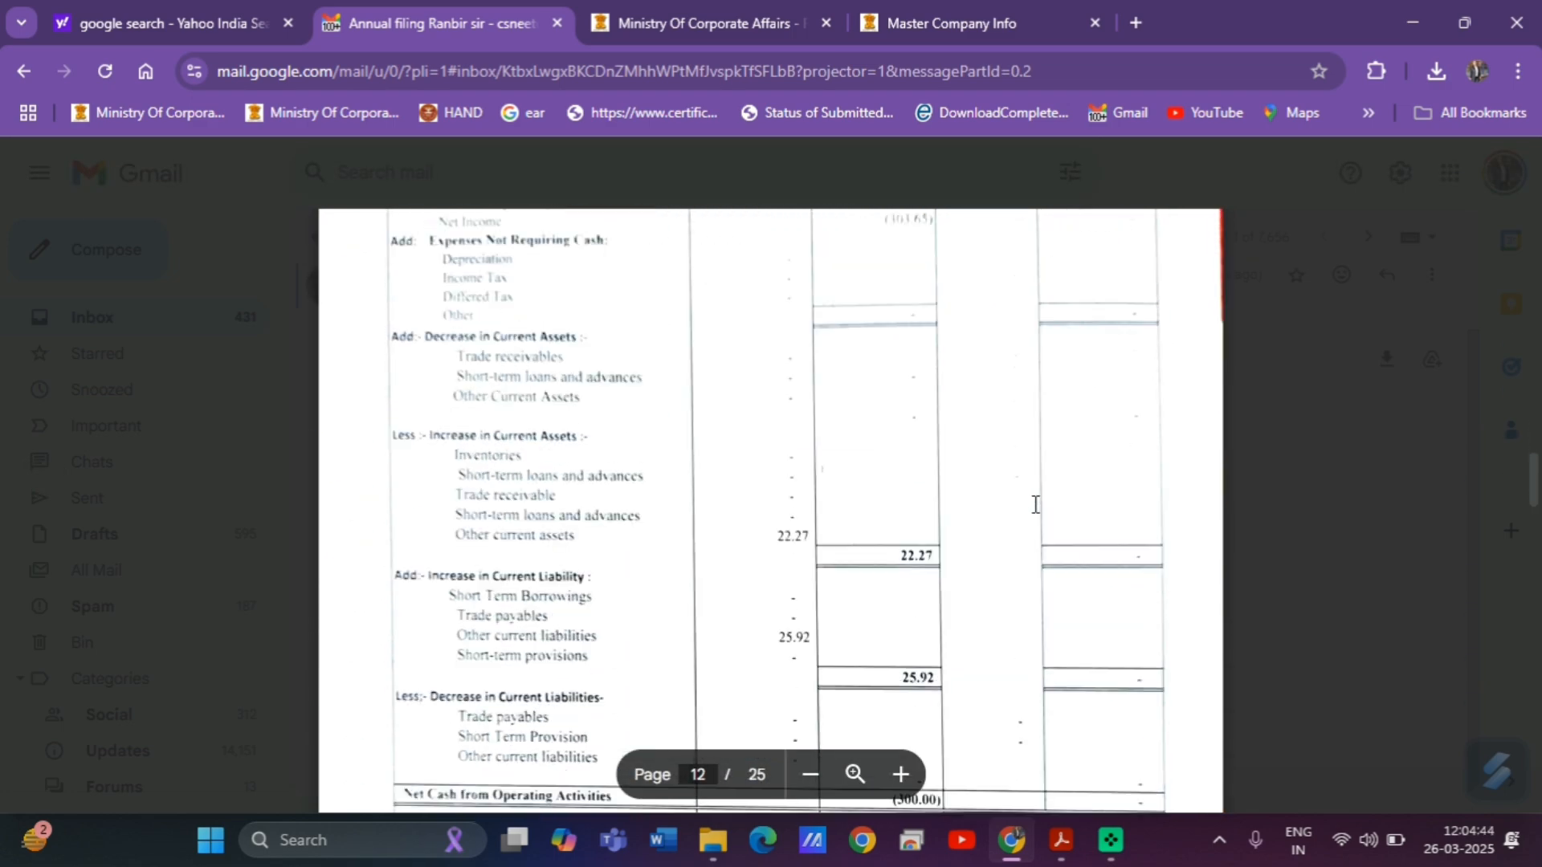
scroll(1035, 505, down, 15)
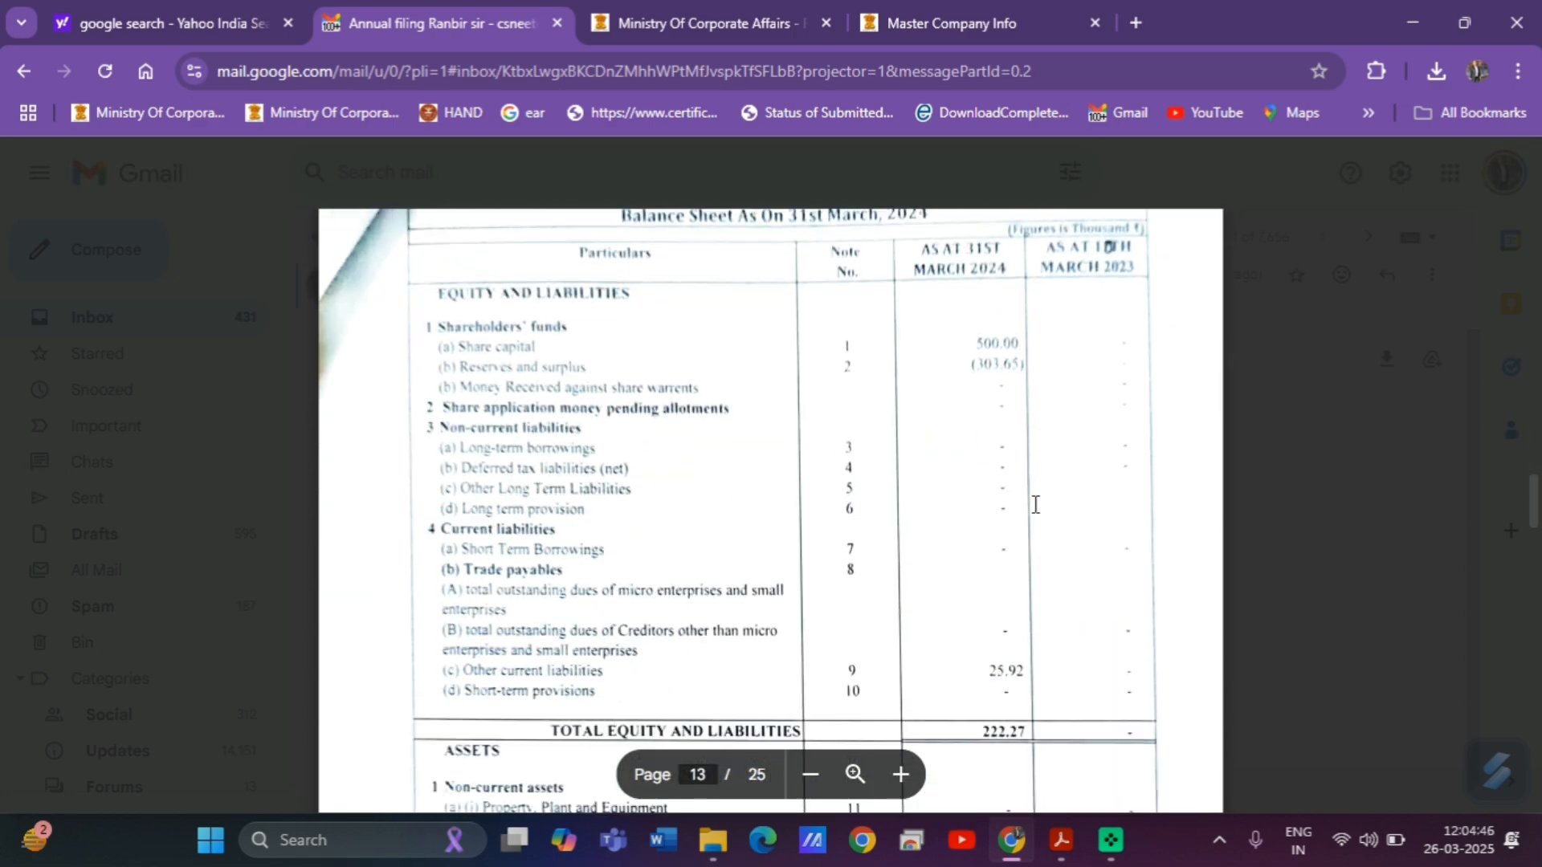
scroll(1036, 505, up, 1)
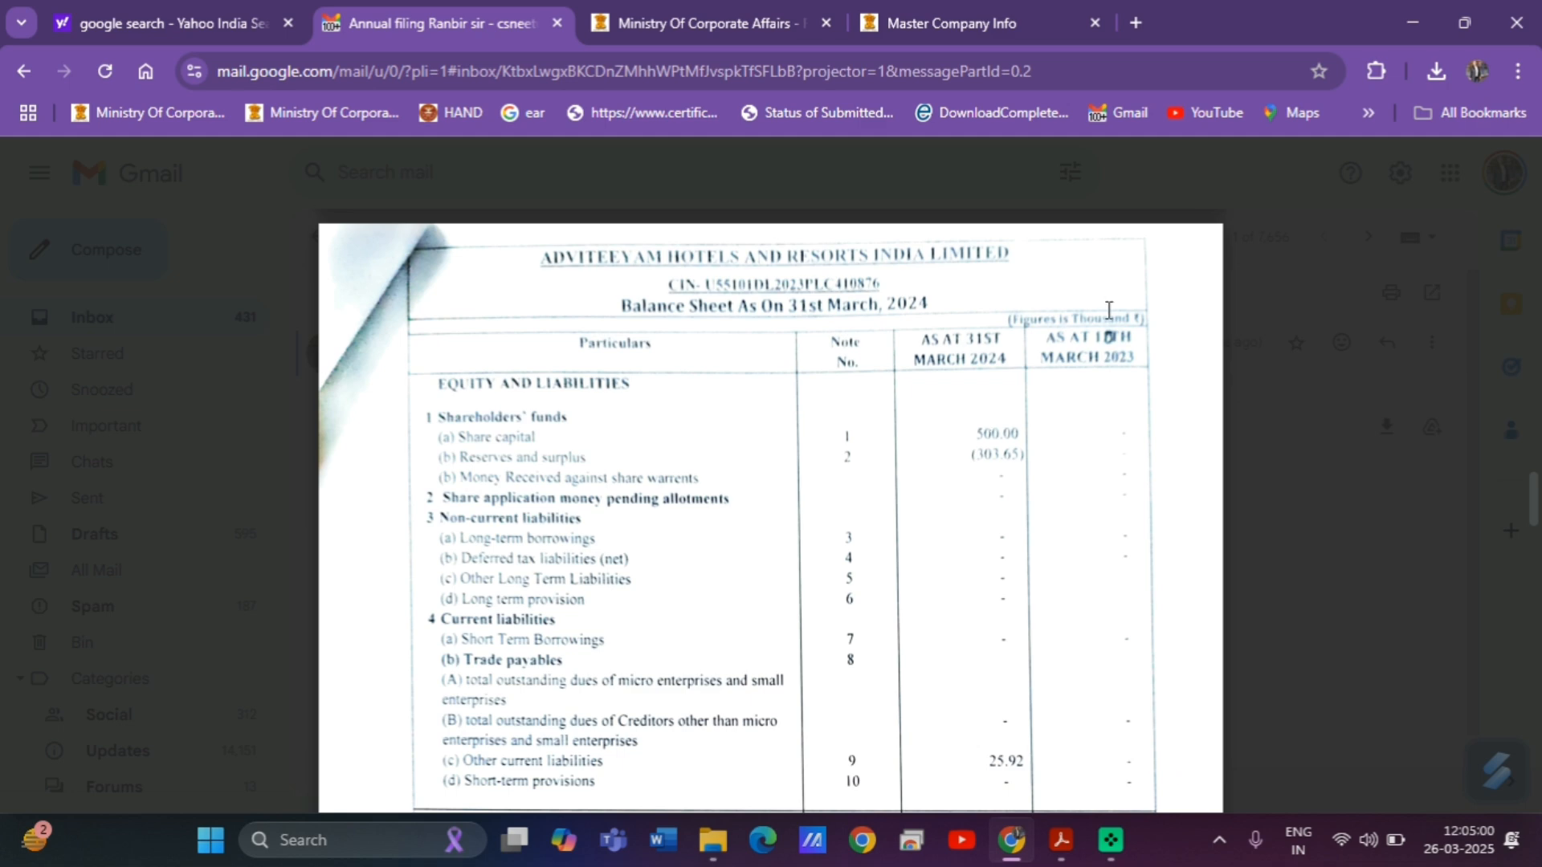
Scroll the scanned balance sheet down to Total Assets 222.27 and the directors' signatures.
mouse_move(961, 448)
click(1012, 850)
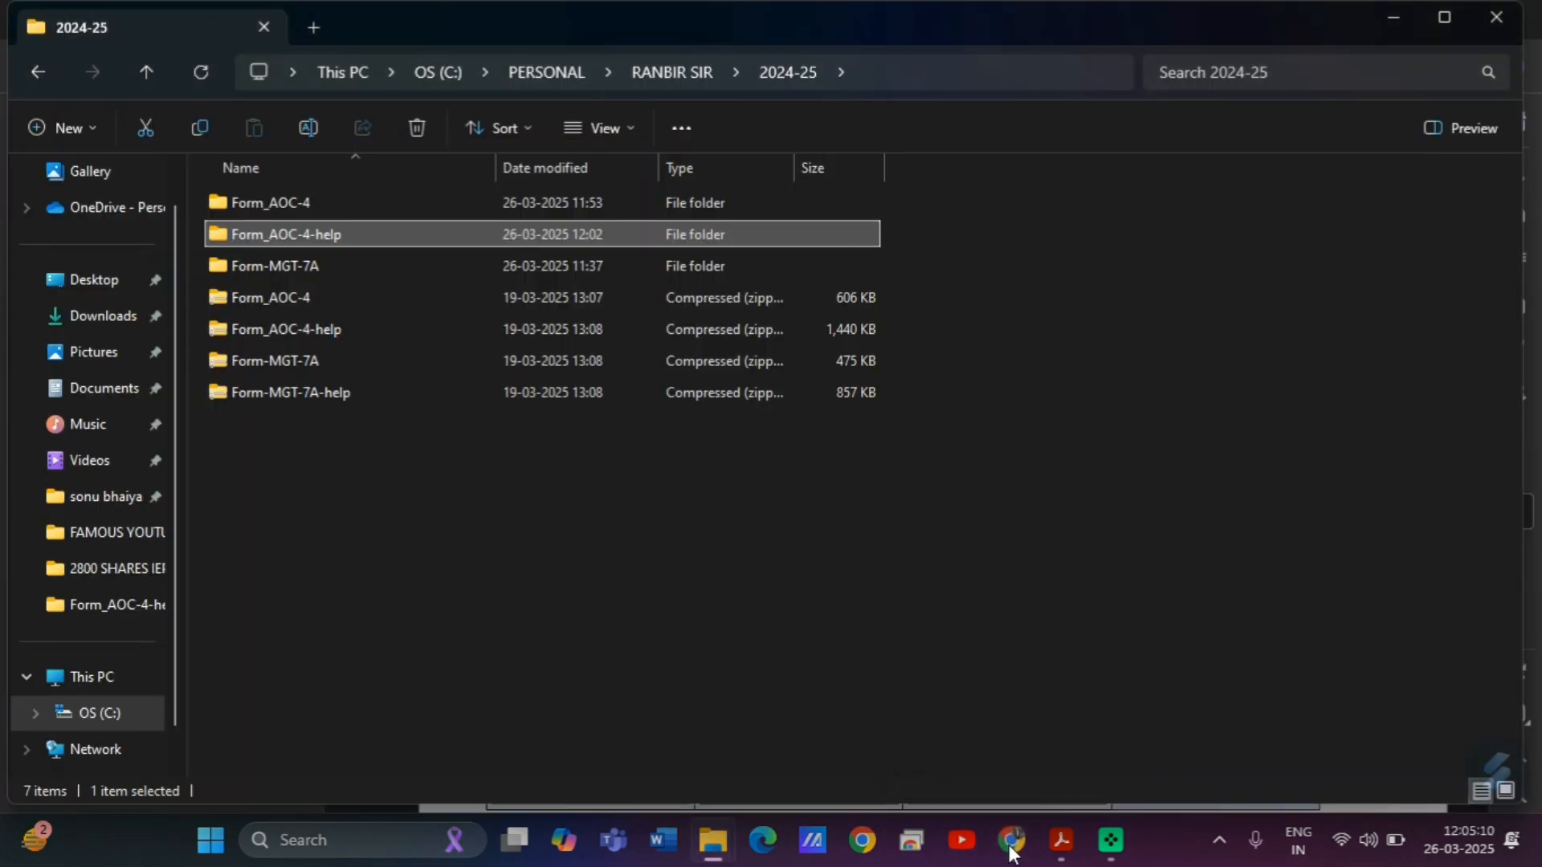
click(1012, 850)
mouse_move(1071, 853)
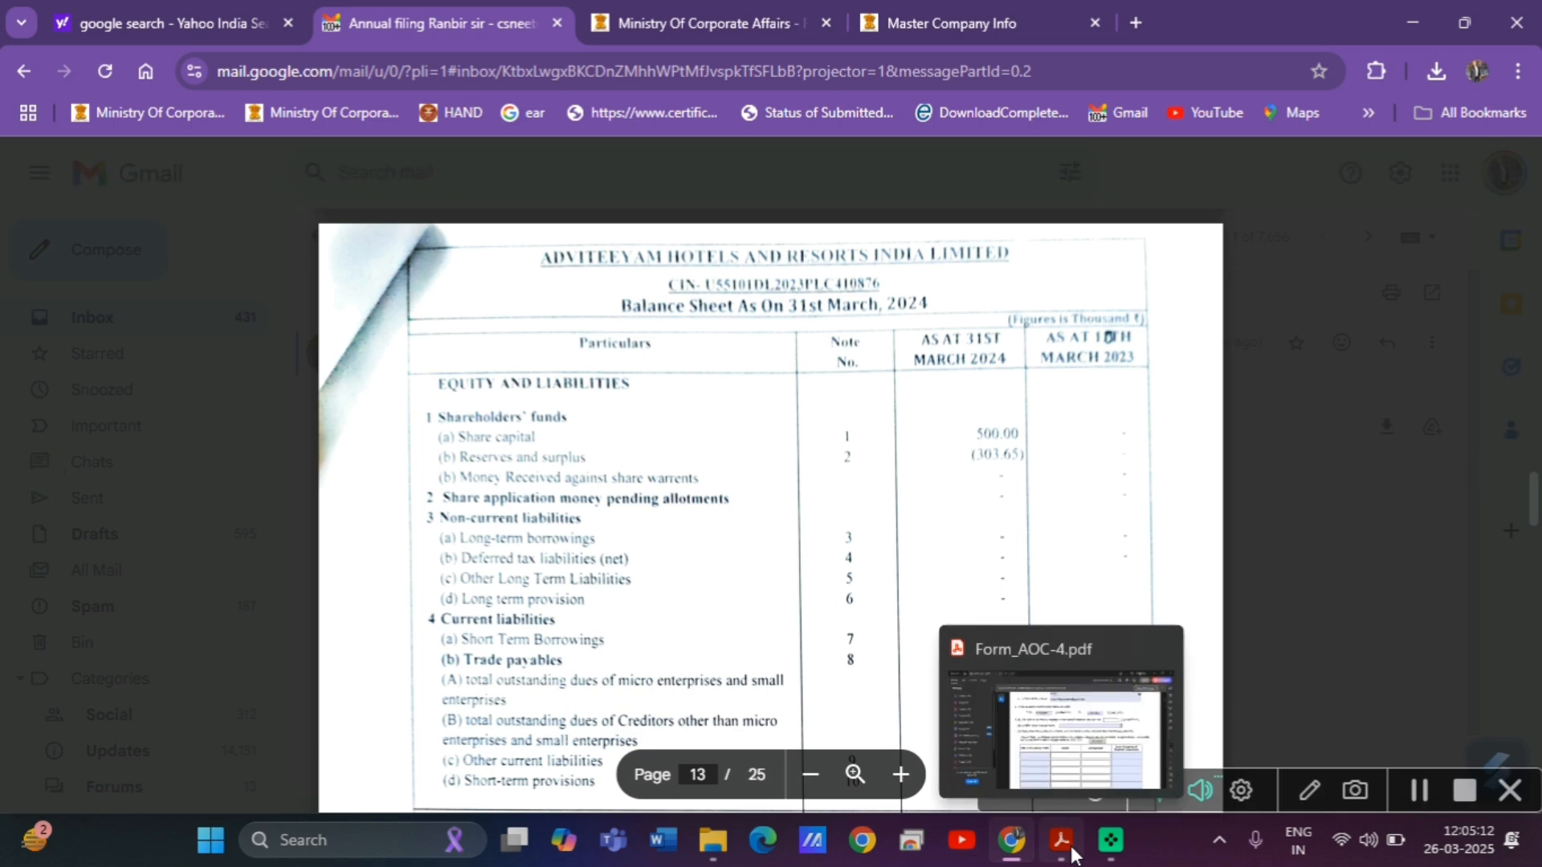
scroll(813, 639, down, 3)
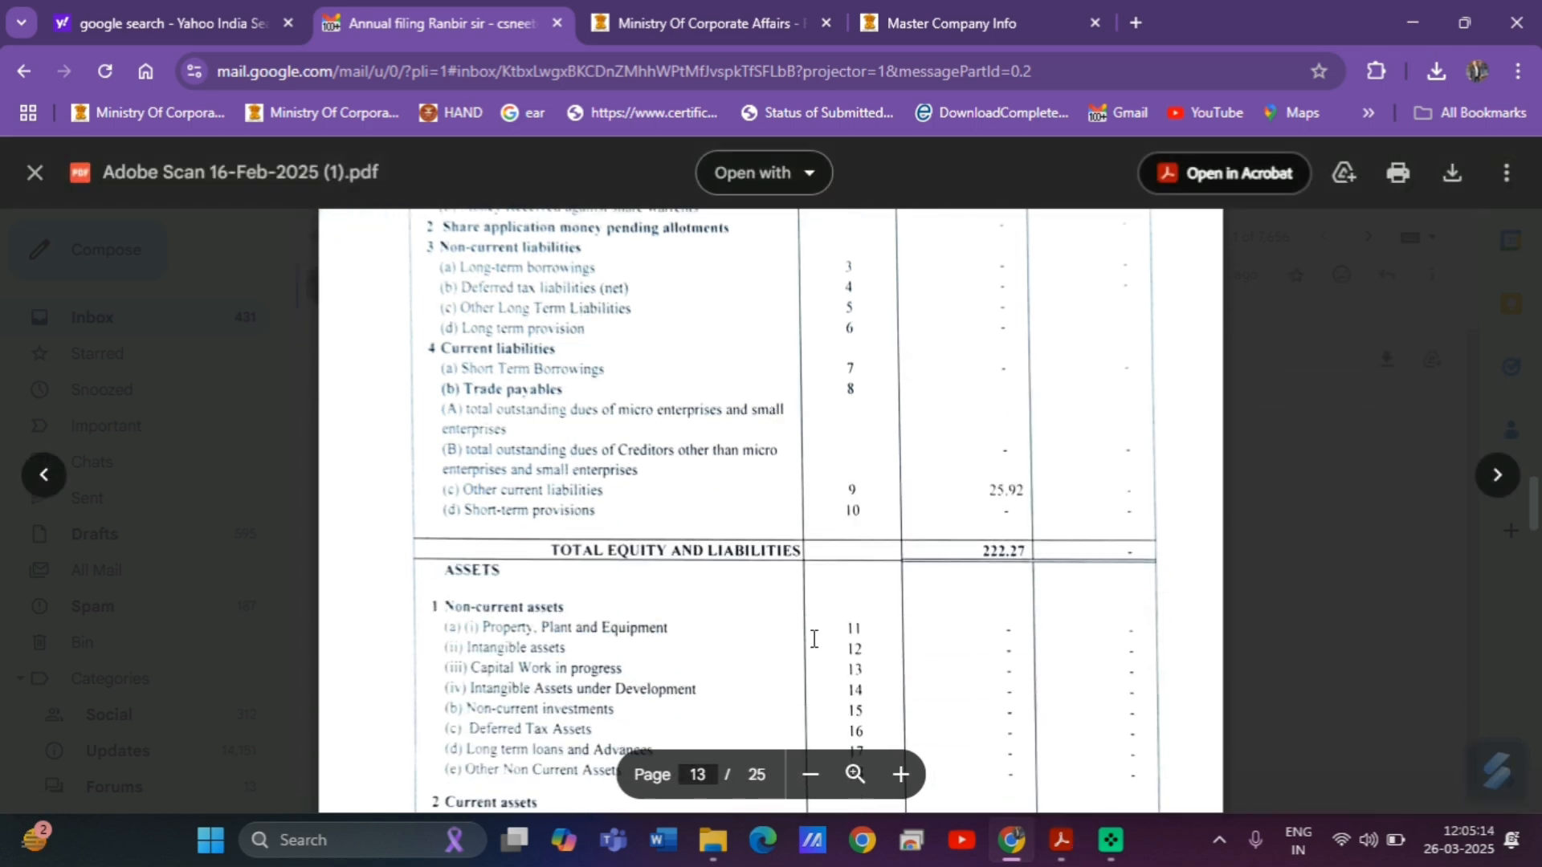
scroll(814, 638, down, 6)
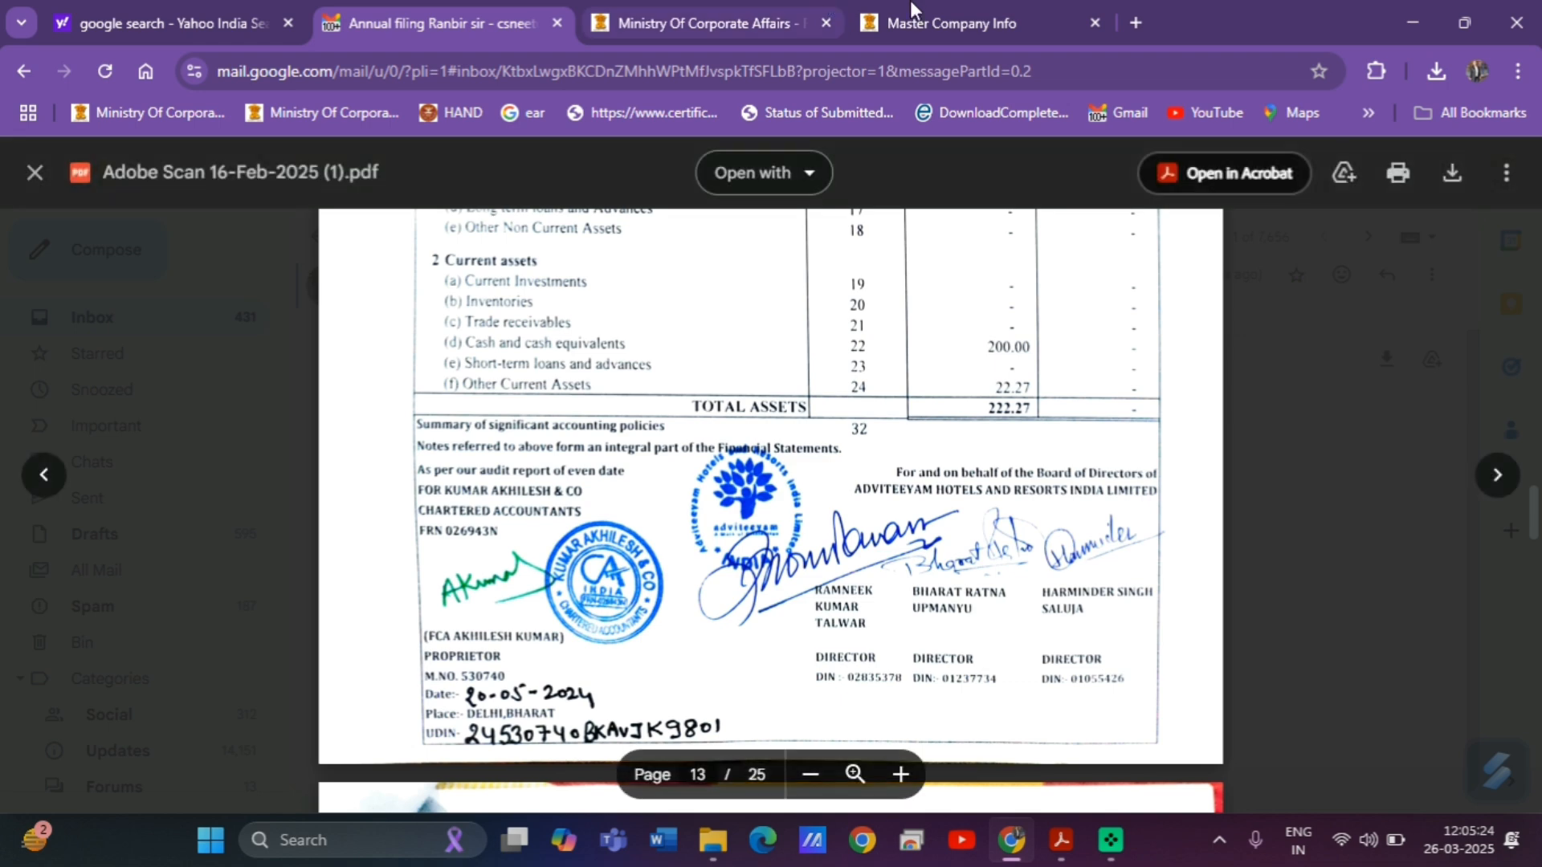
Show the company's Director/Signatory details on the MCA portal and copy the first DIN.
click(962, 6)
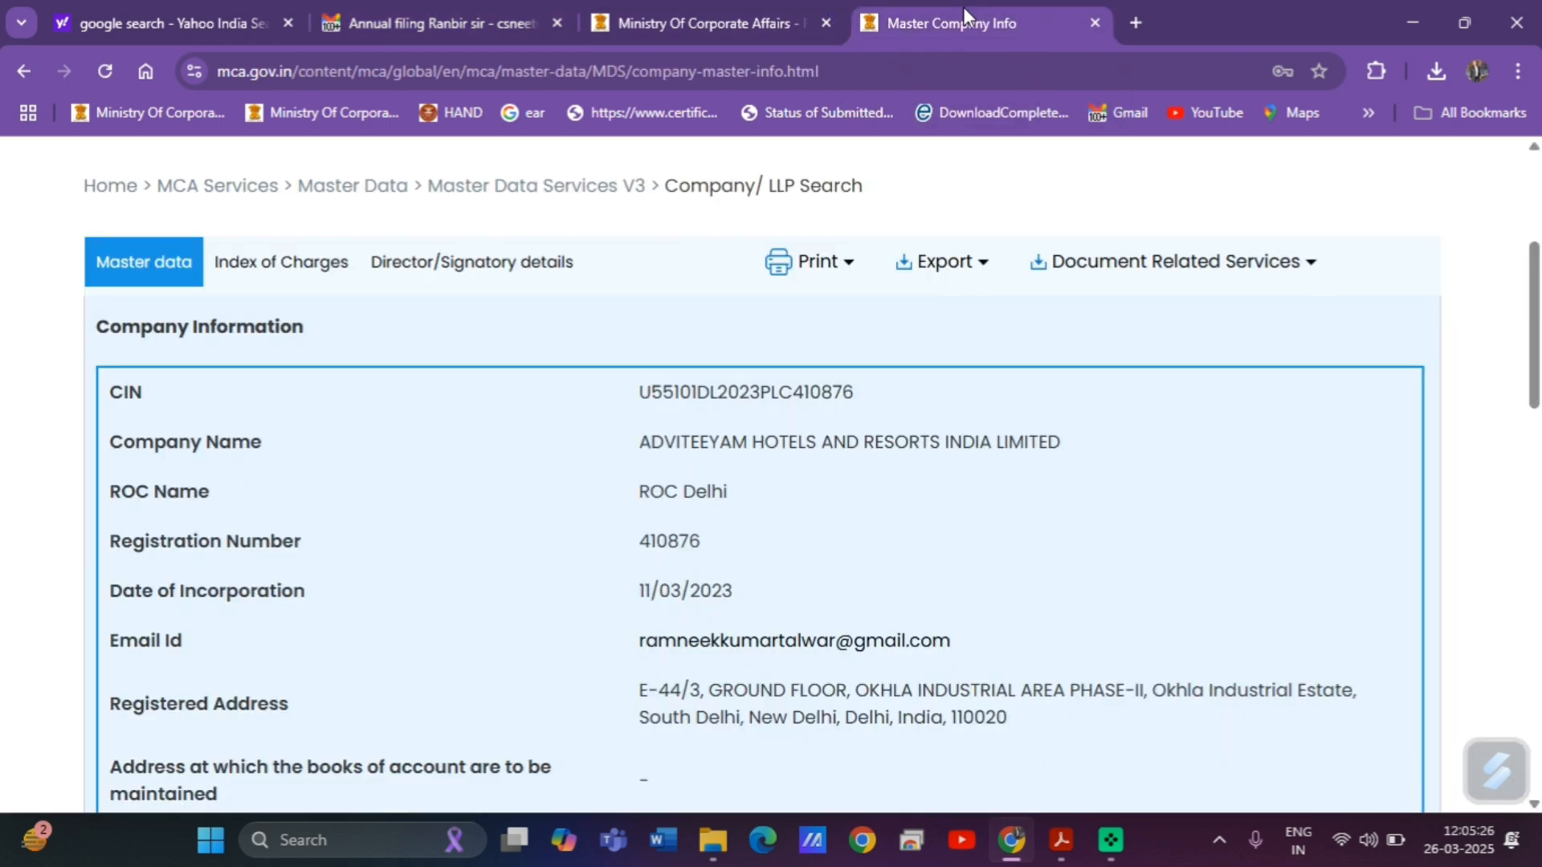
click(477, 273)
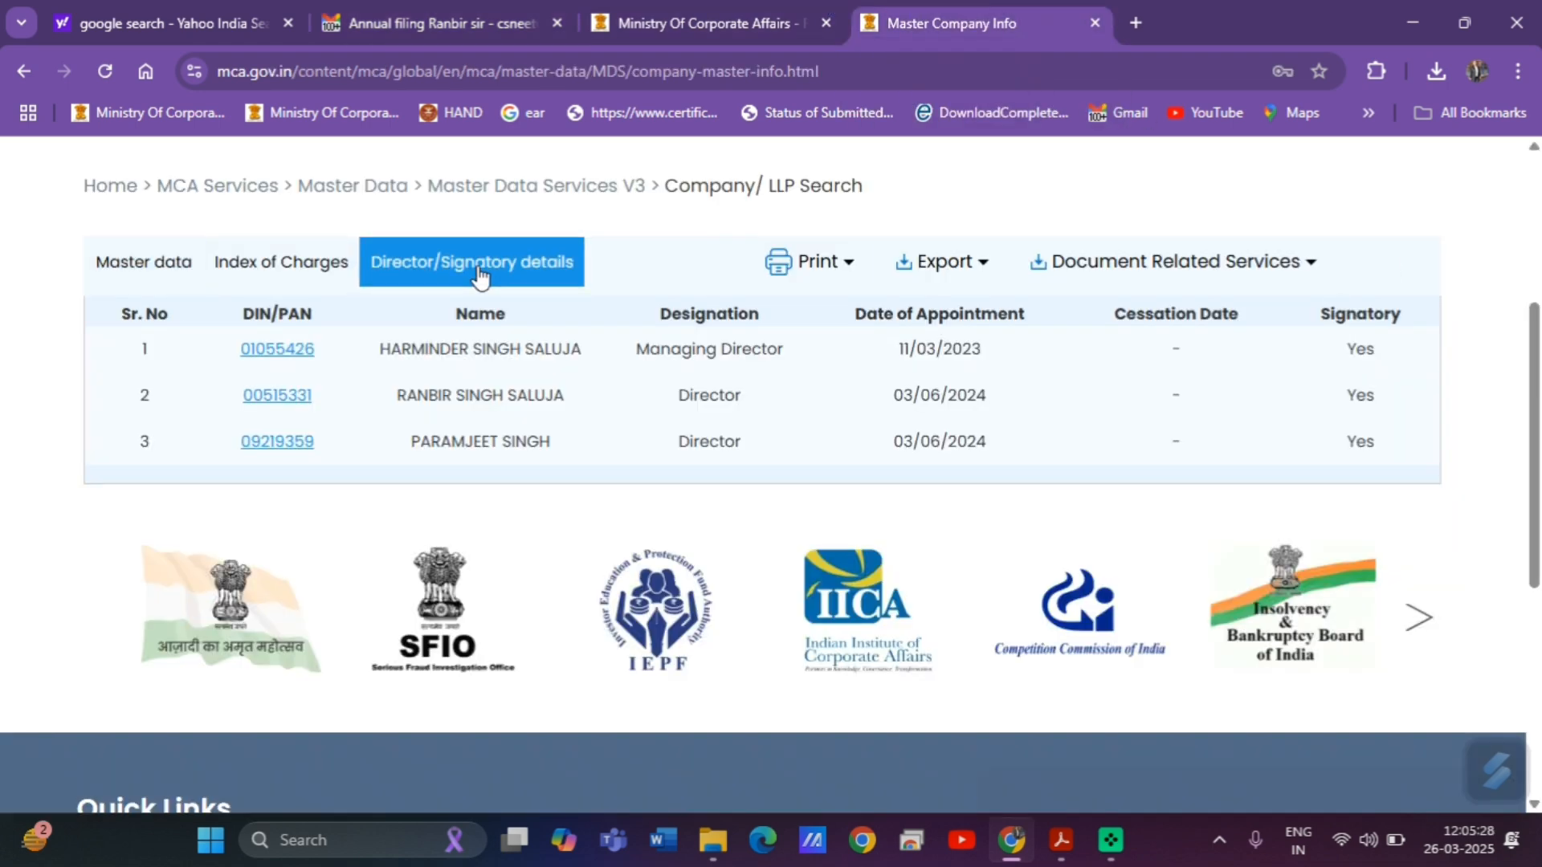
drag(336, 354, 239, 359)
Check the balance sheet's directors' signature date of 20-05-2024 in the Gmail preview.
click(1062, 841)
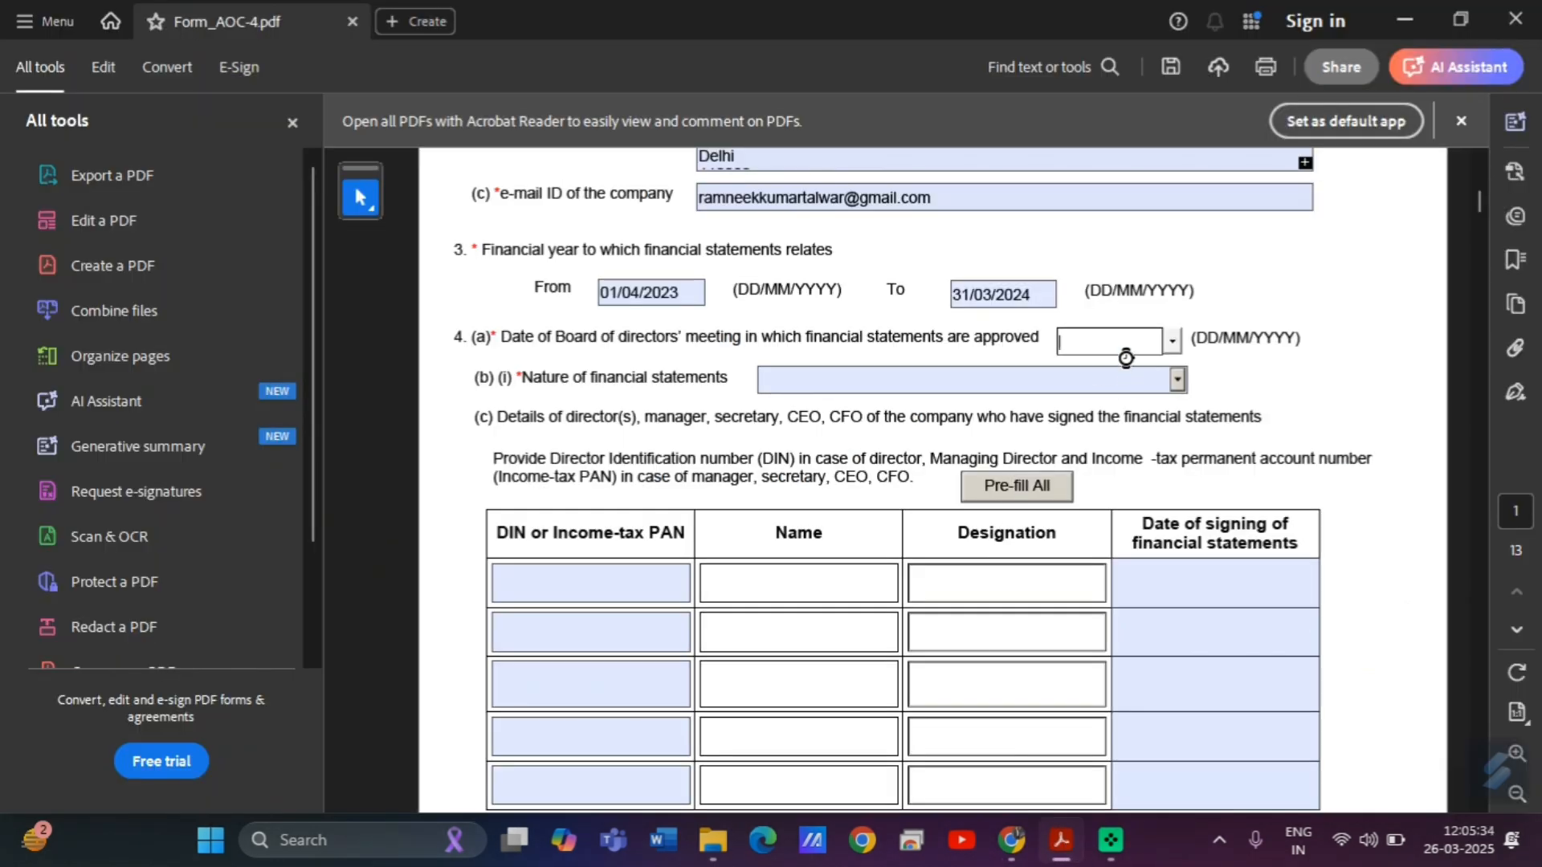
key(alt+Tab)
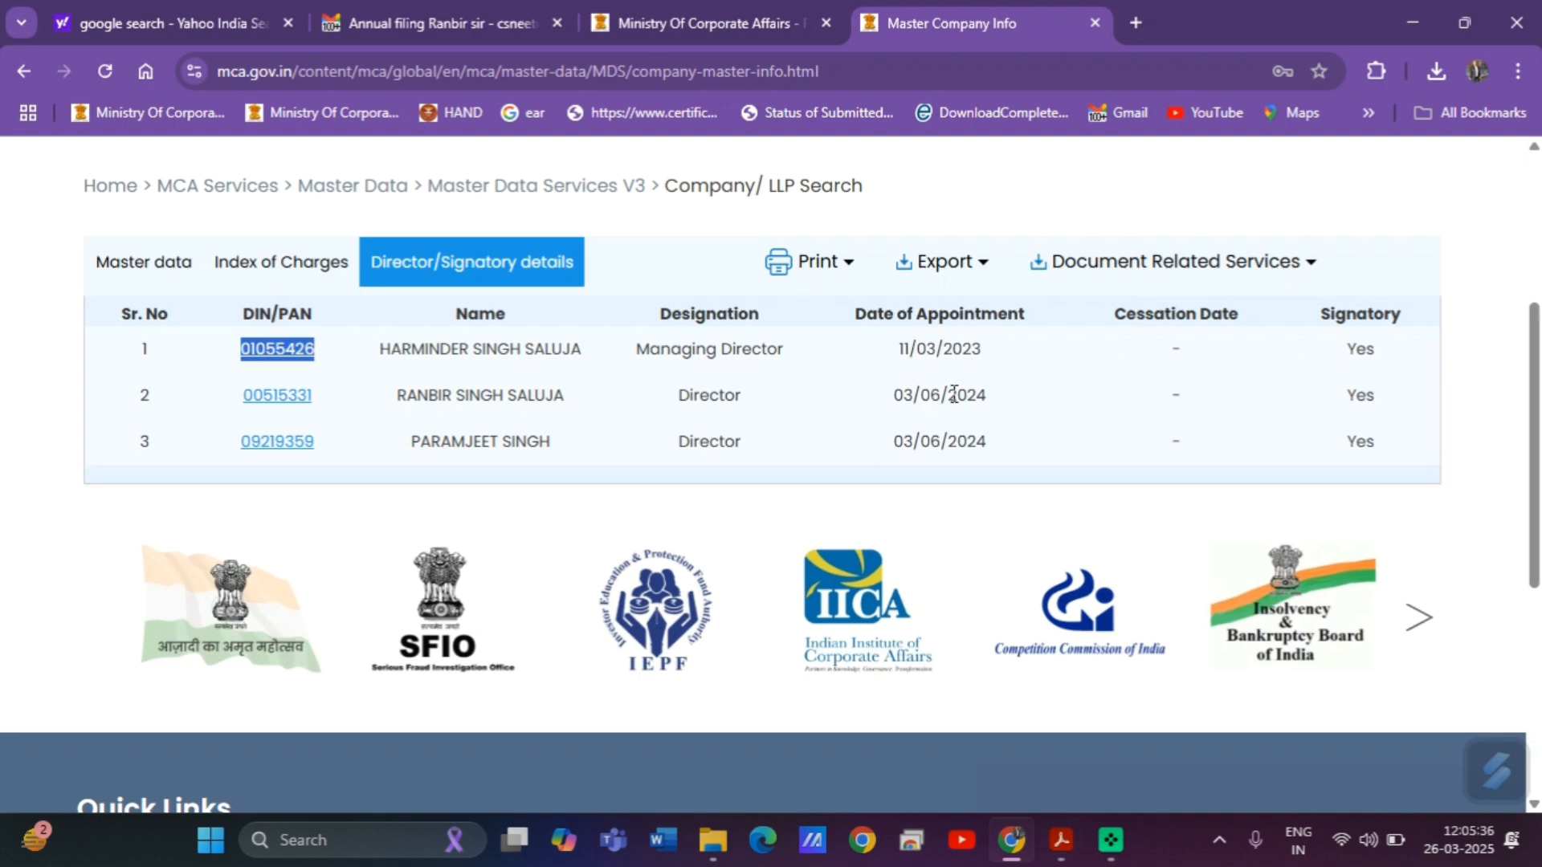
click(440, 11)
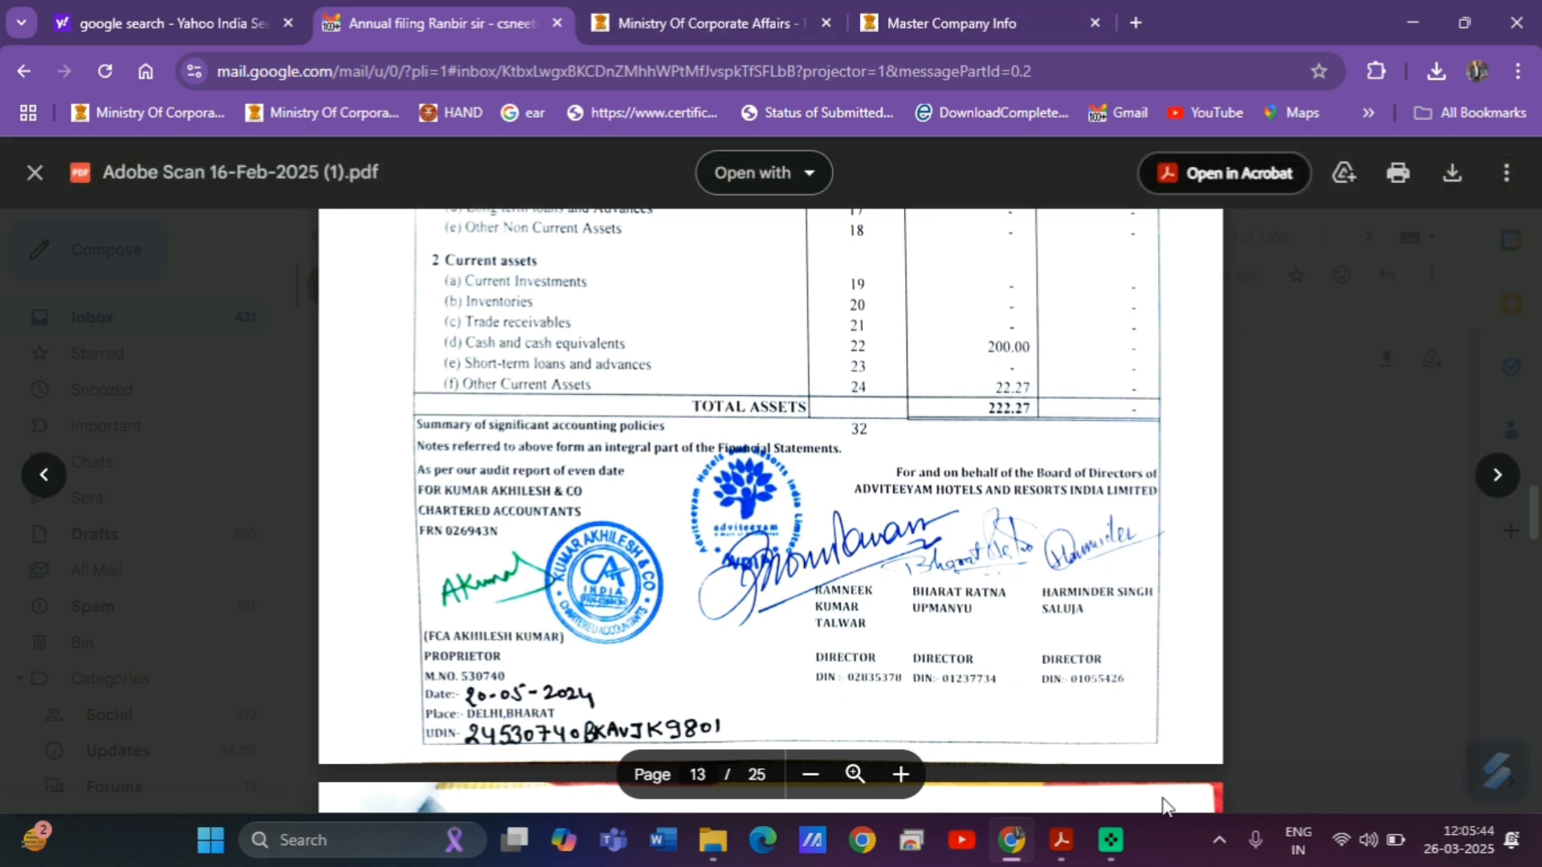
Set the board meeting date to 20/05/2024 using the calendar.
click(1061, 840)
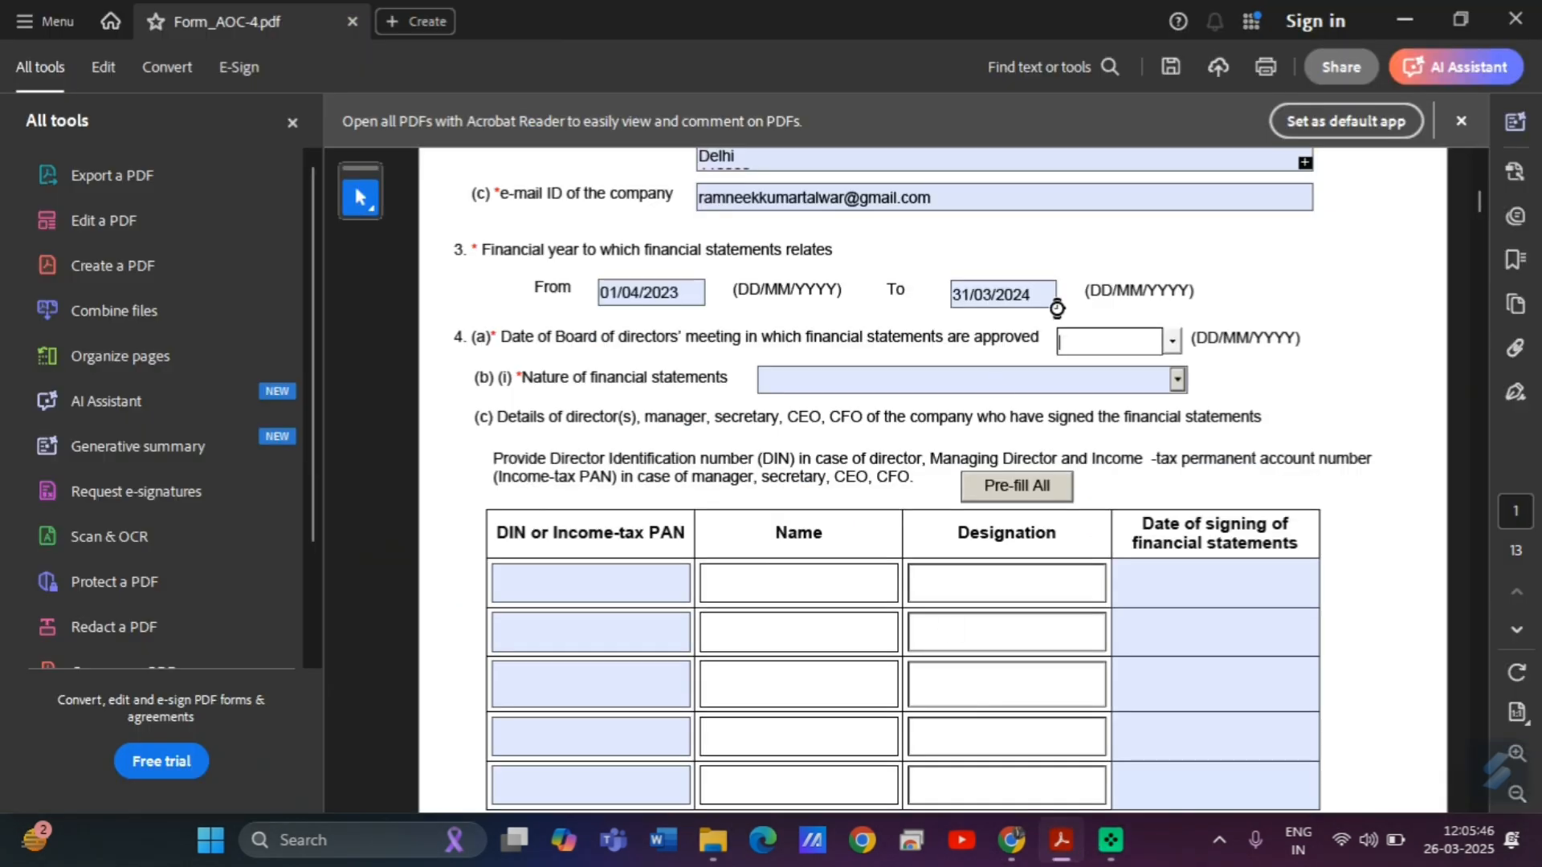
click(1174, 341)
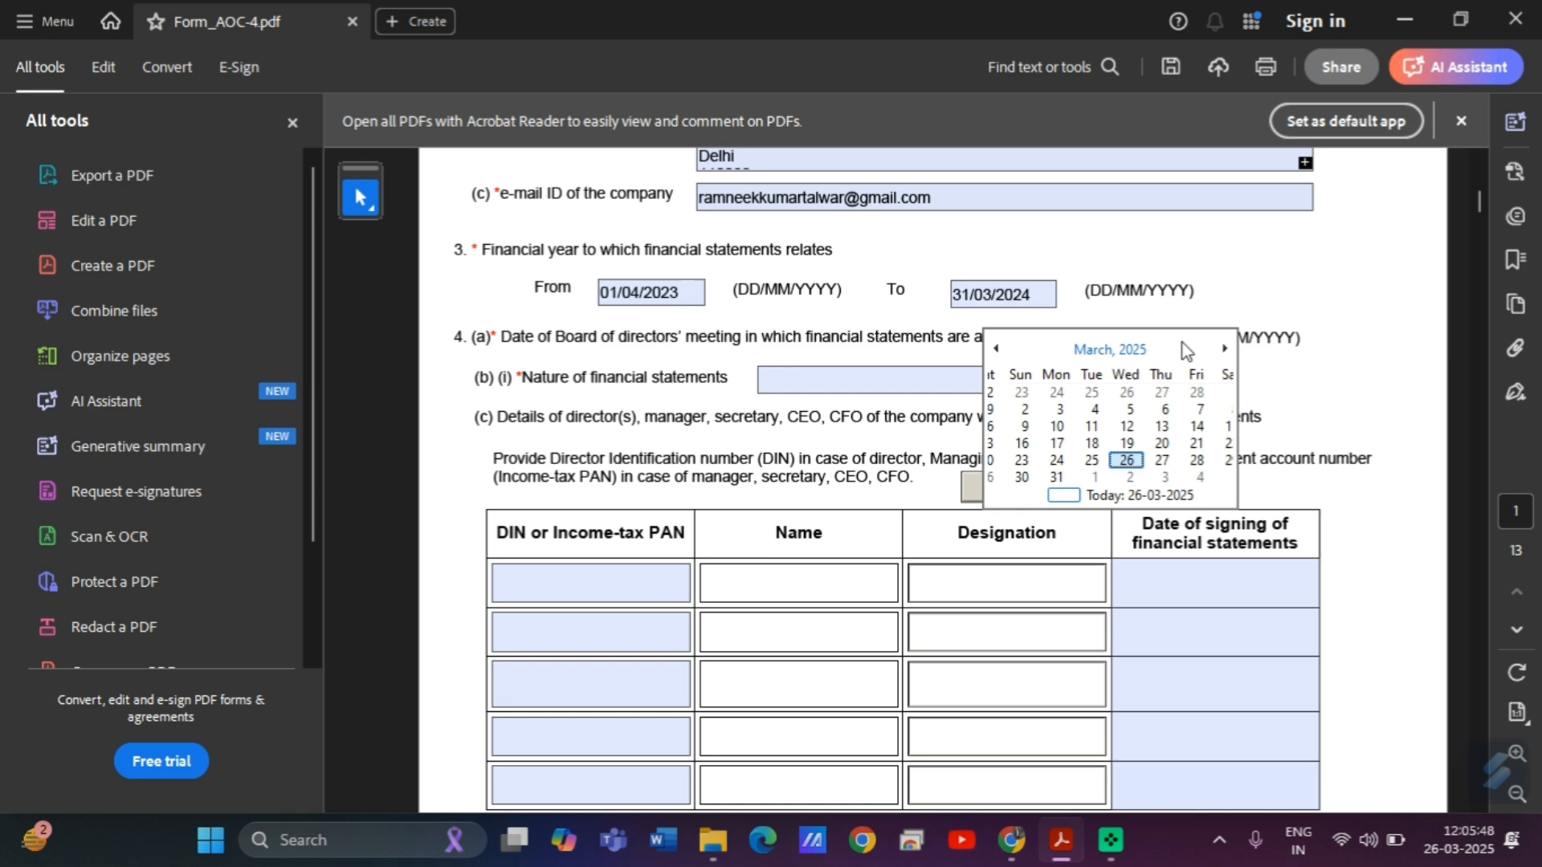
click(1113, 350)
click(996, 348)
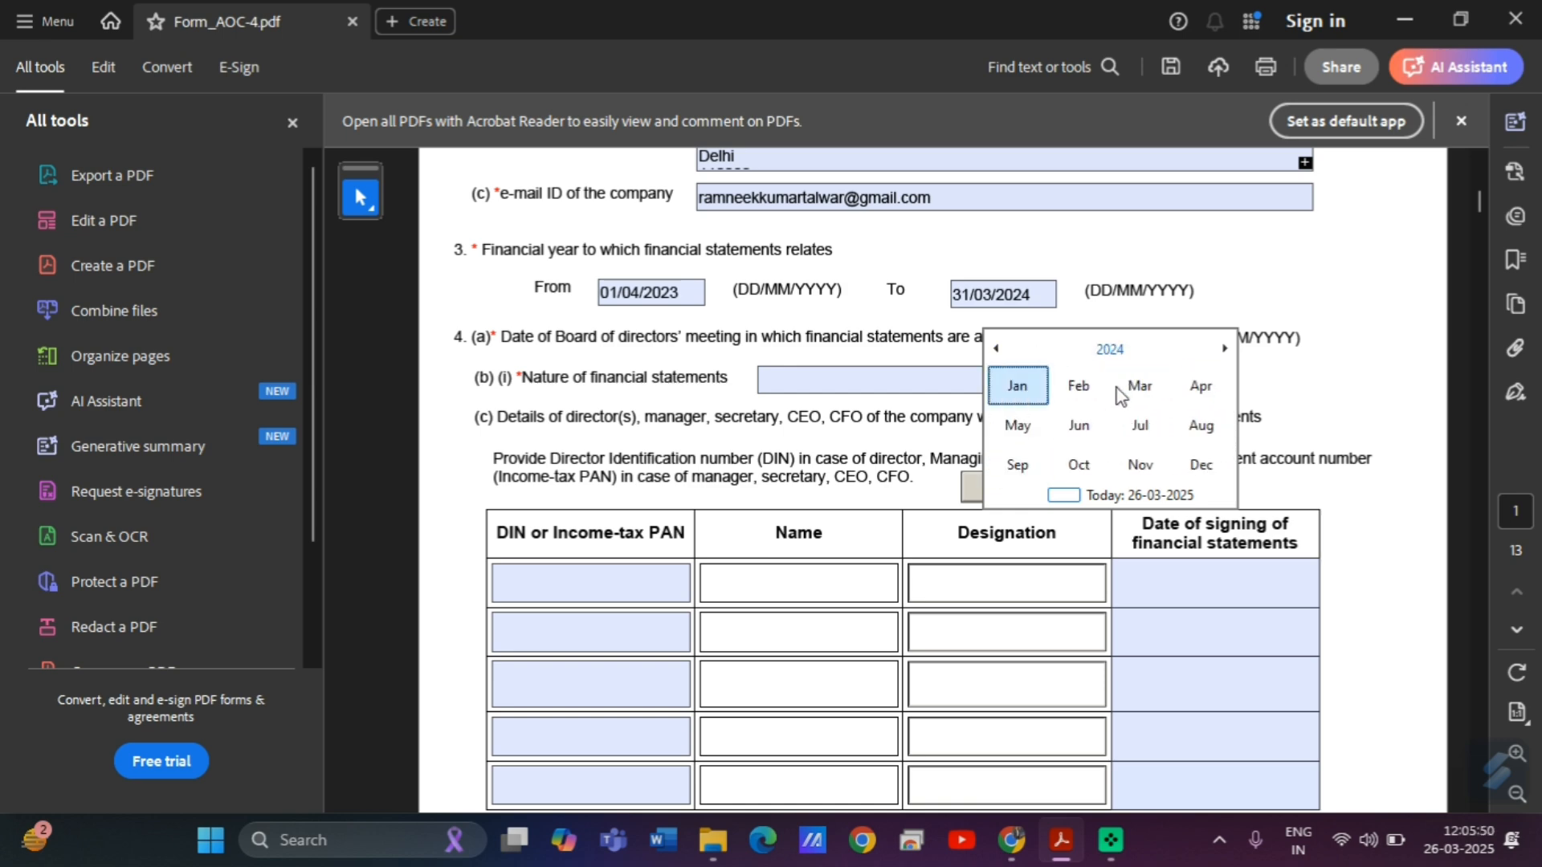
click(1021, 434)
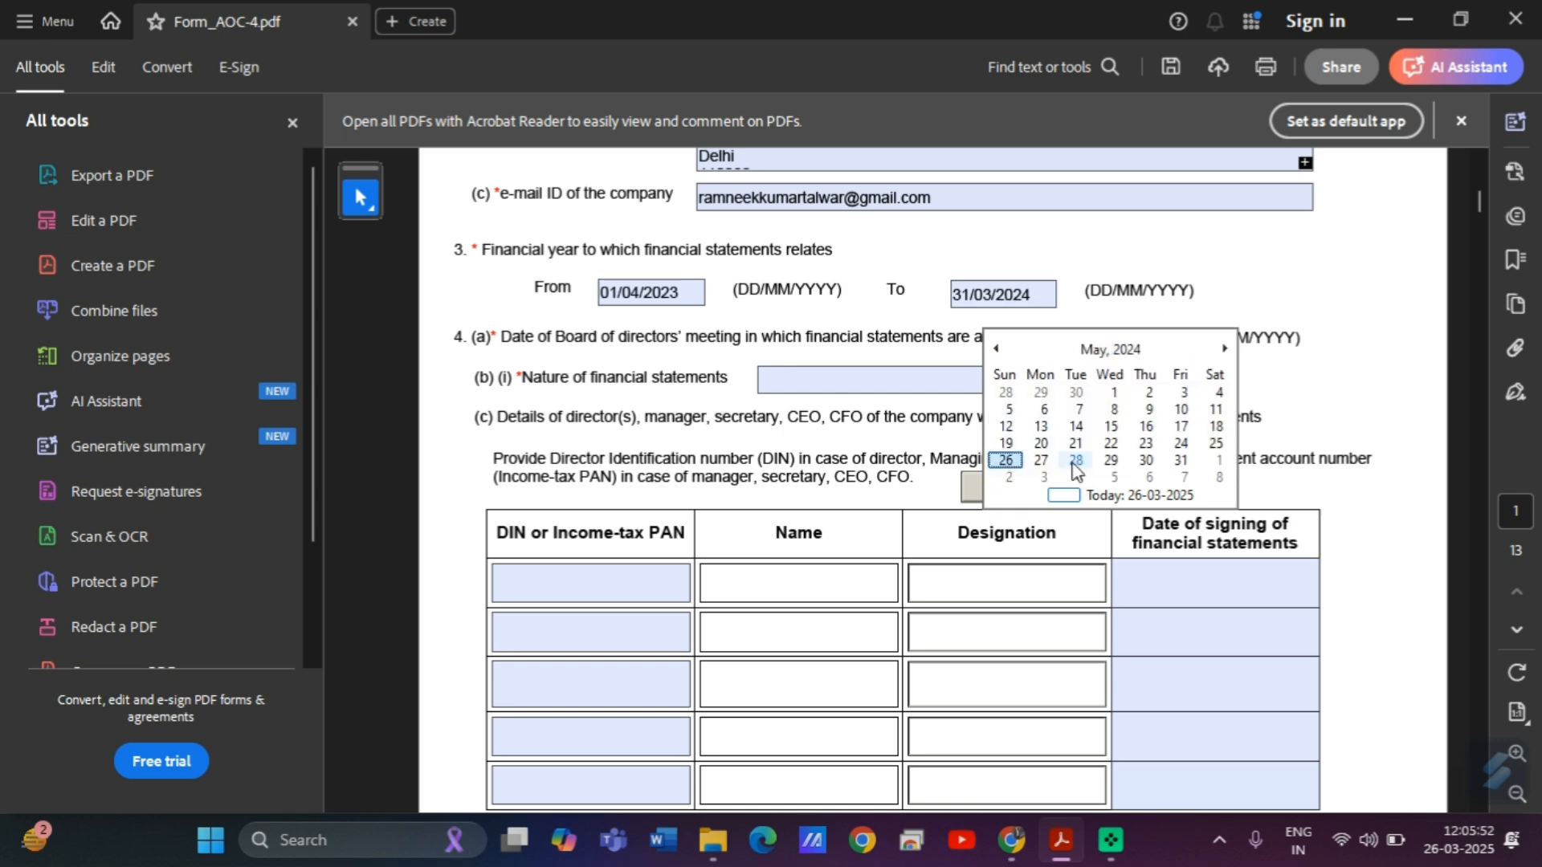
click(1040, 442)
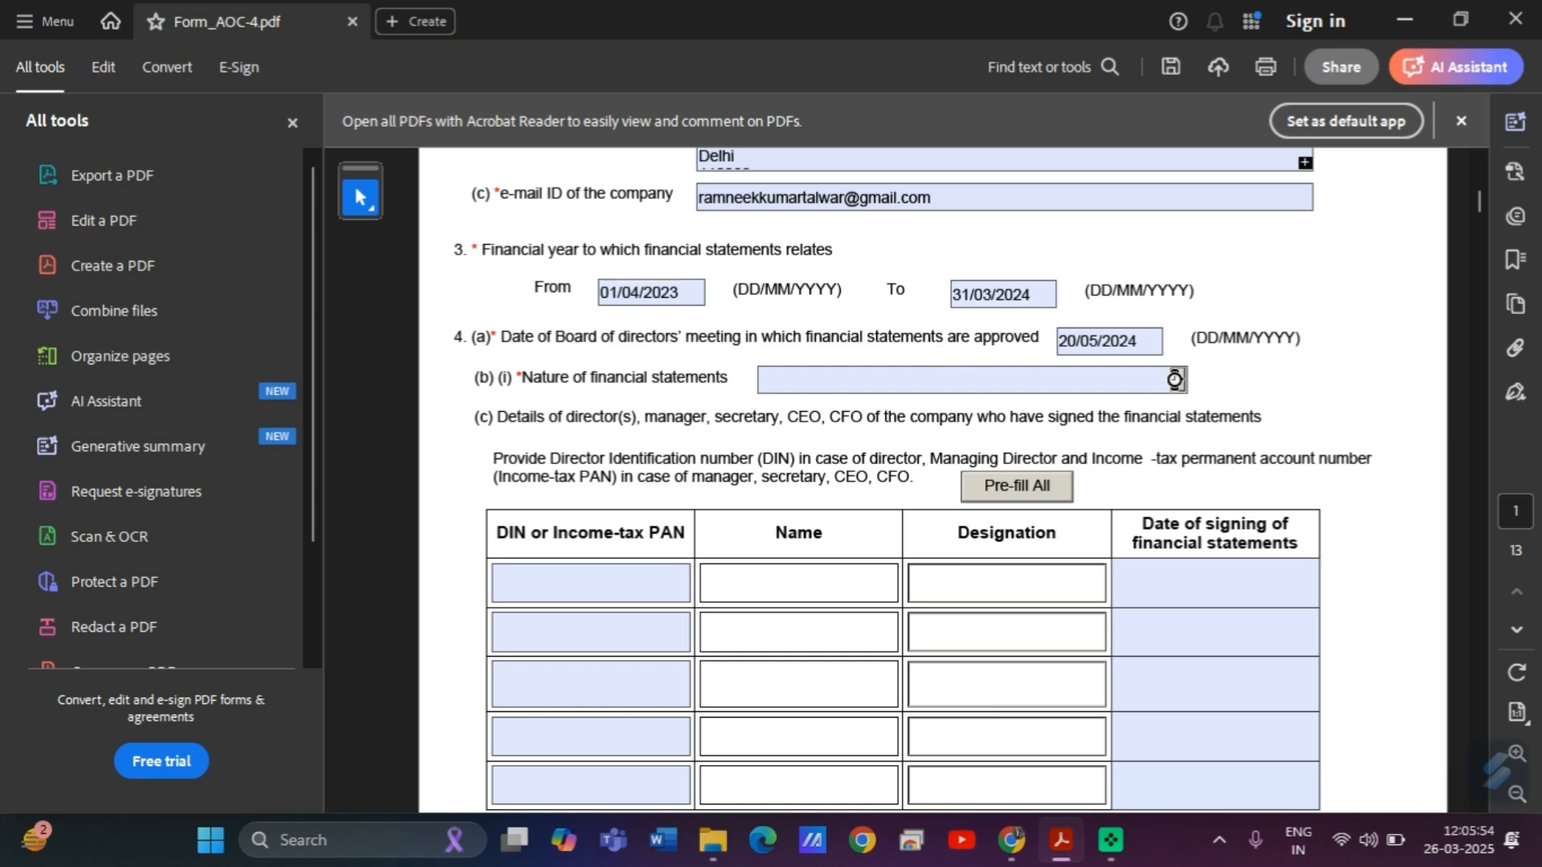
Choose 'Adopted Financial statements' as the nature and answer No to questions (iii) and (iv).
click(1174, 380)
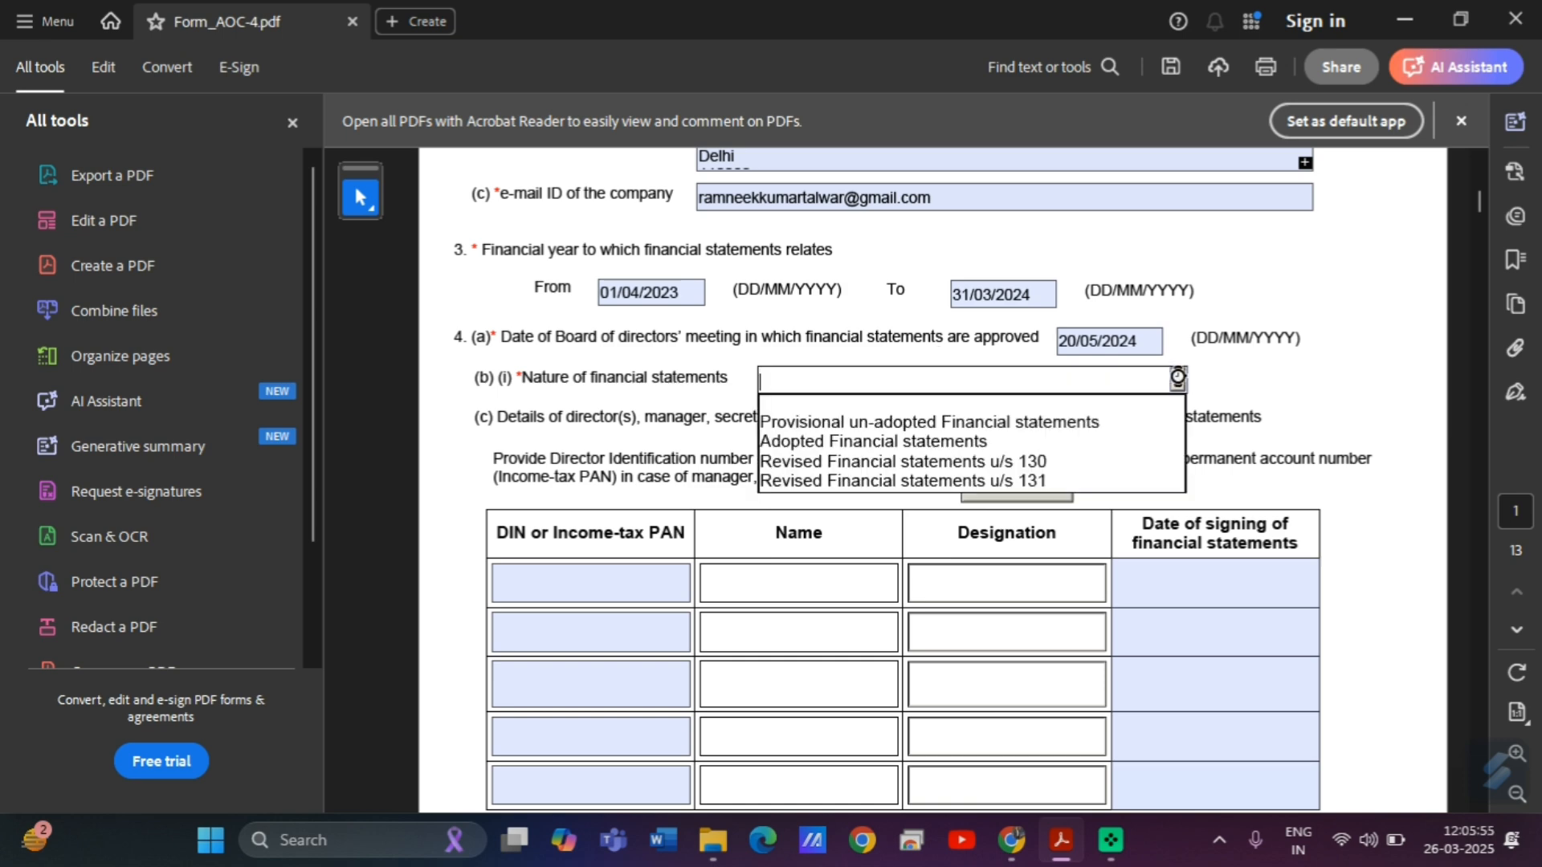
click(886, 441)
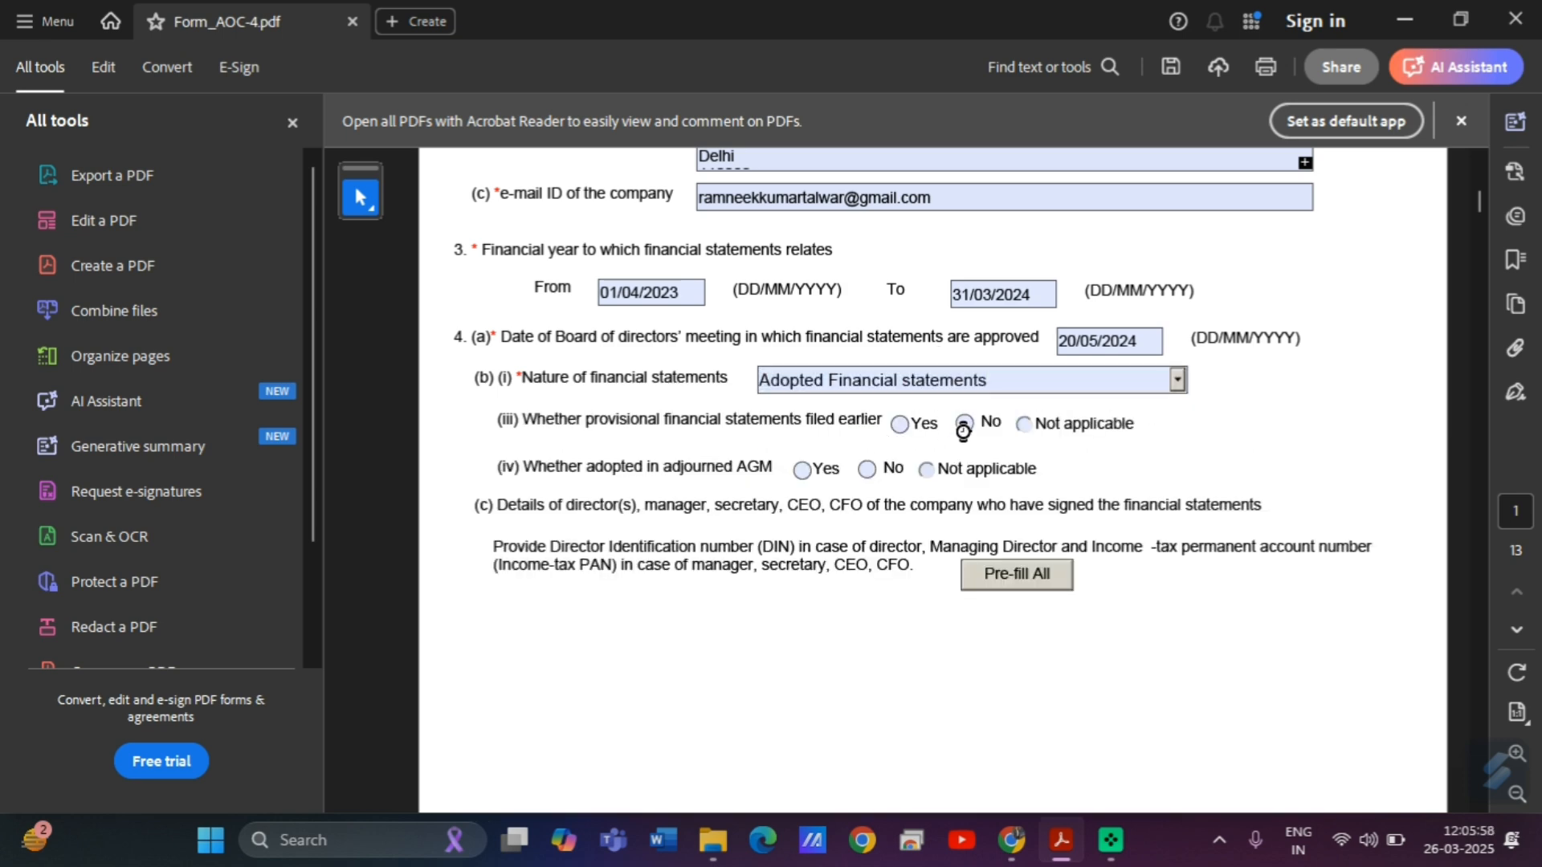
click(964, 426)
click(867, 470)
scroll(1481, 200, down, 3)
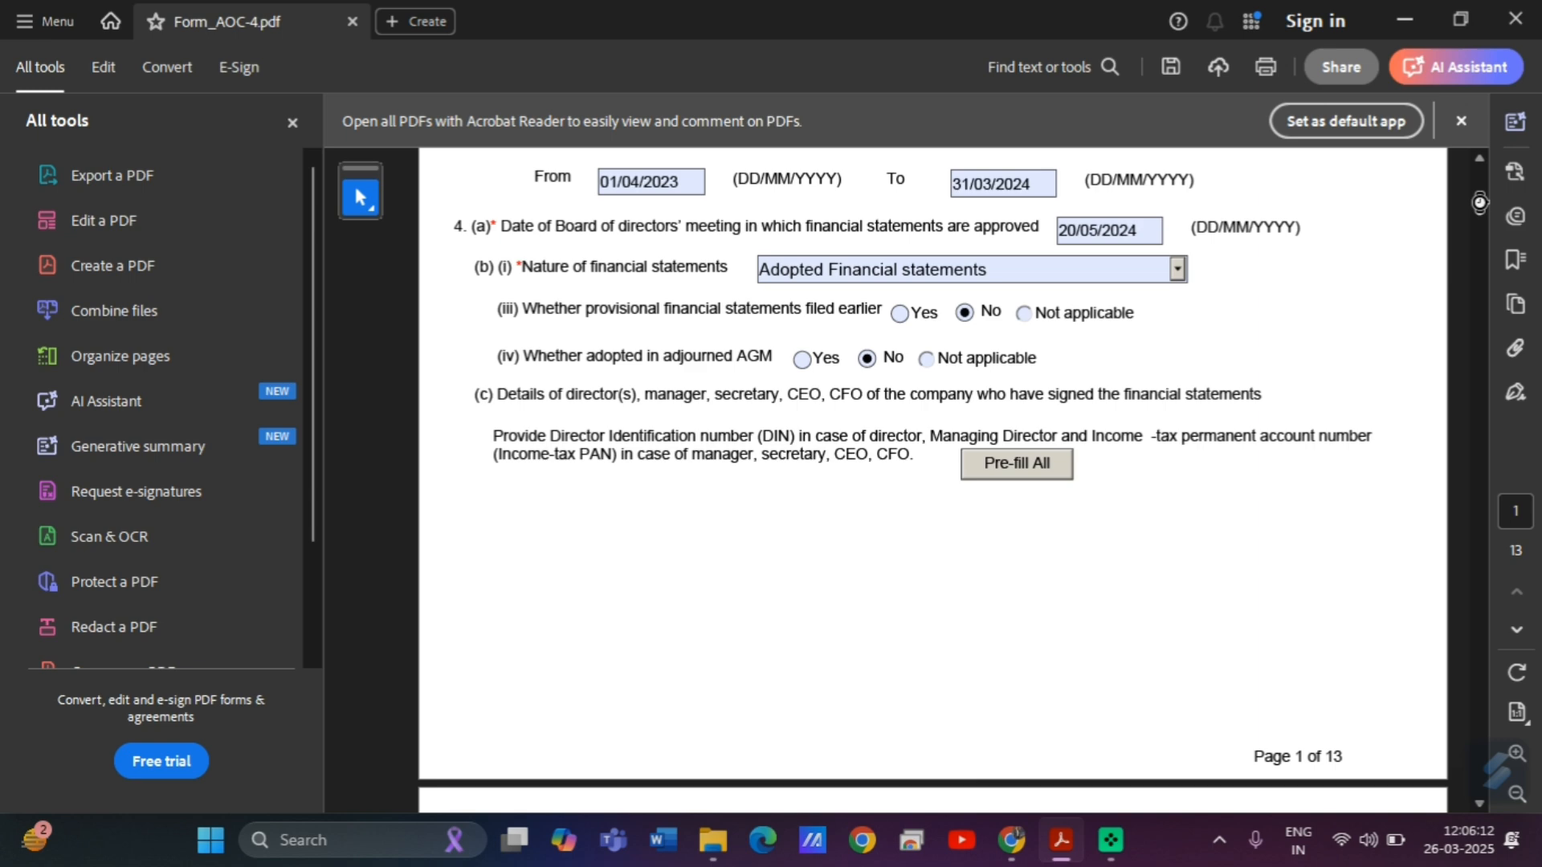
scroll(1480, 201, down, 2)
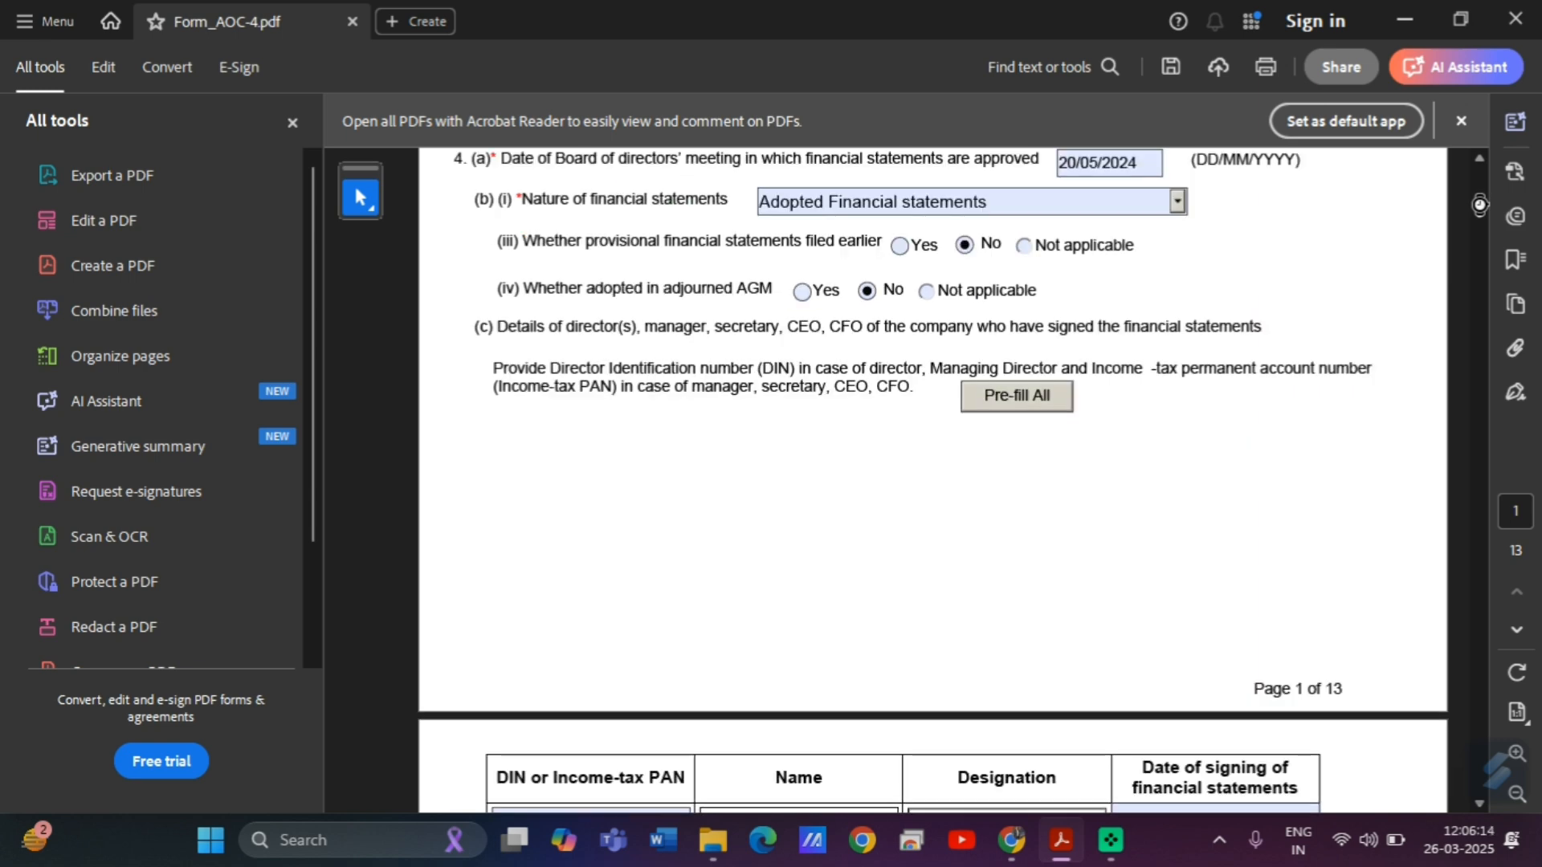
scroll(1479, 205, down, 1)
scroll(1480, 206, down, 6)
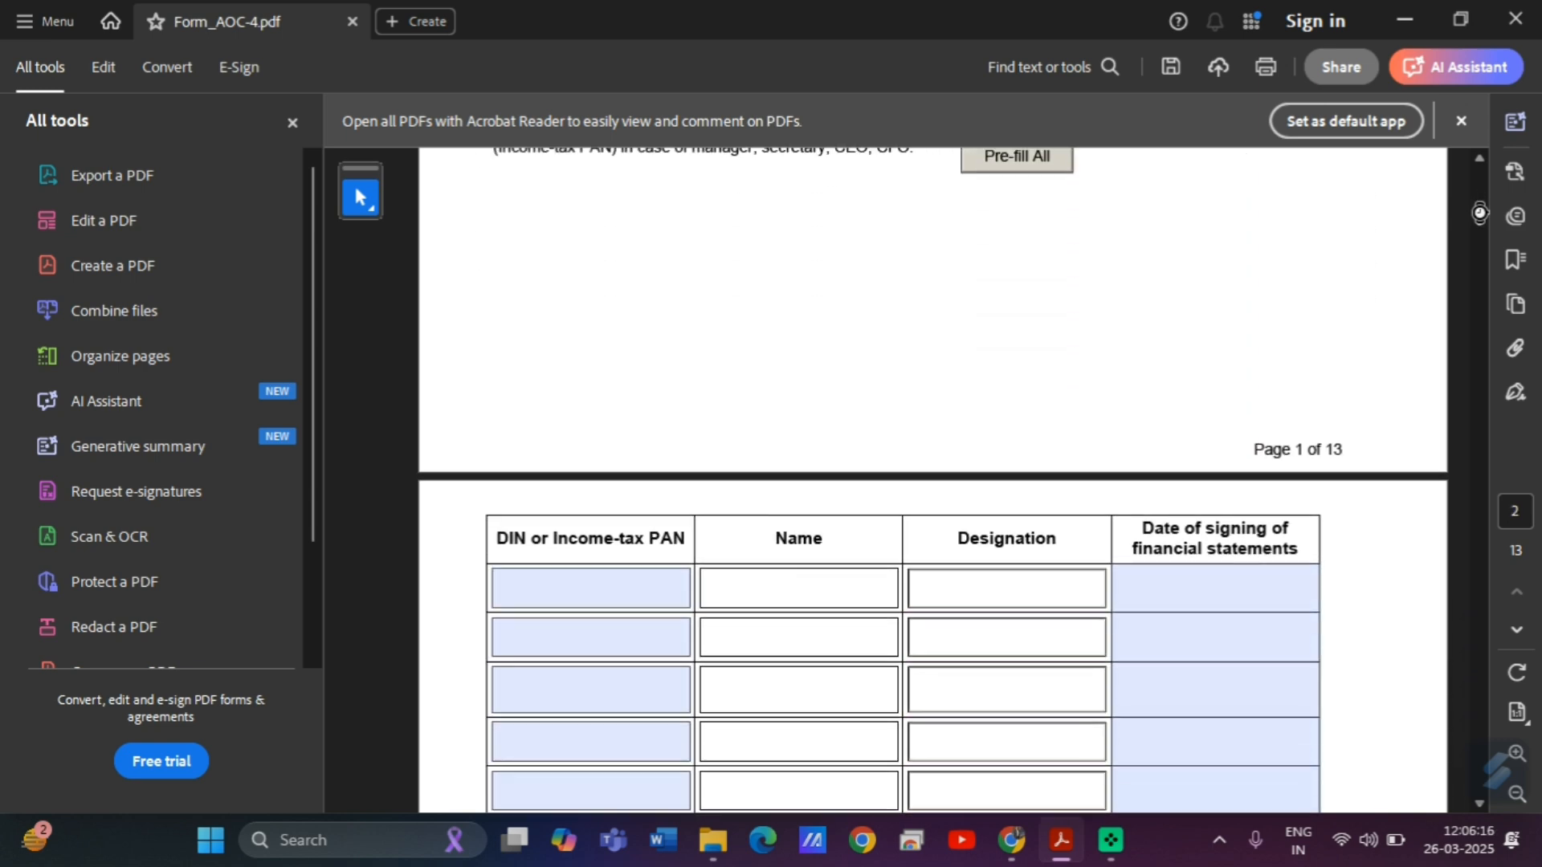
scroll(1479, 213, up, 6)
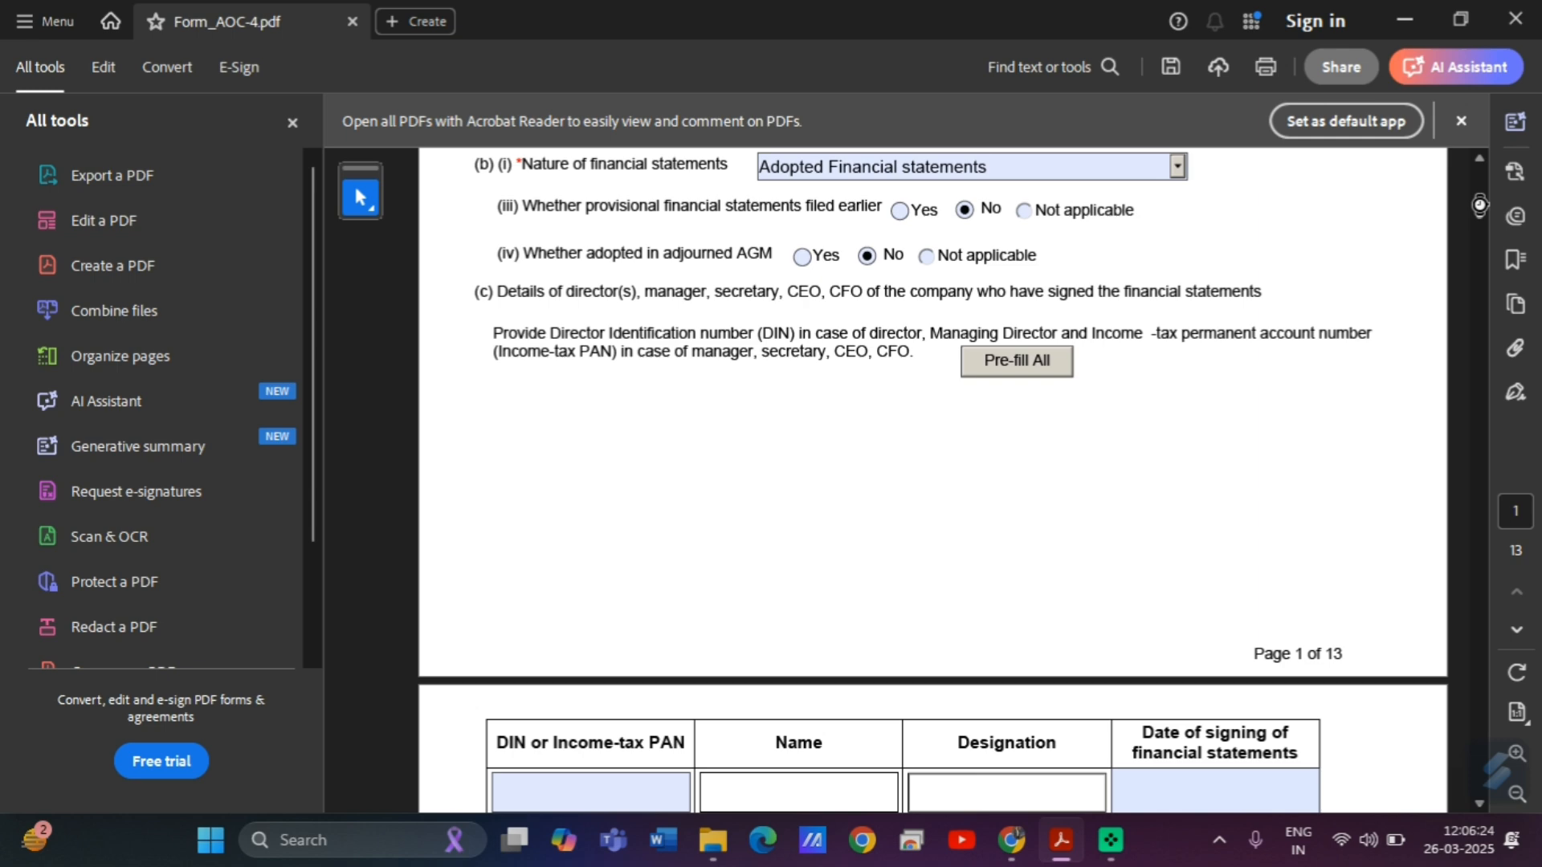
scroll(631, 410, down, 10)
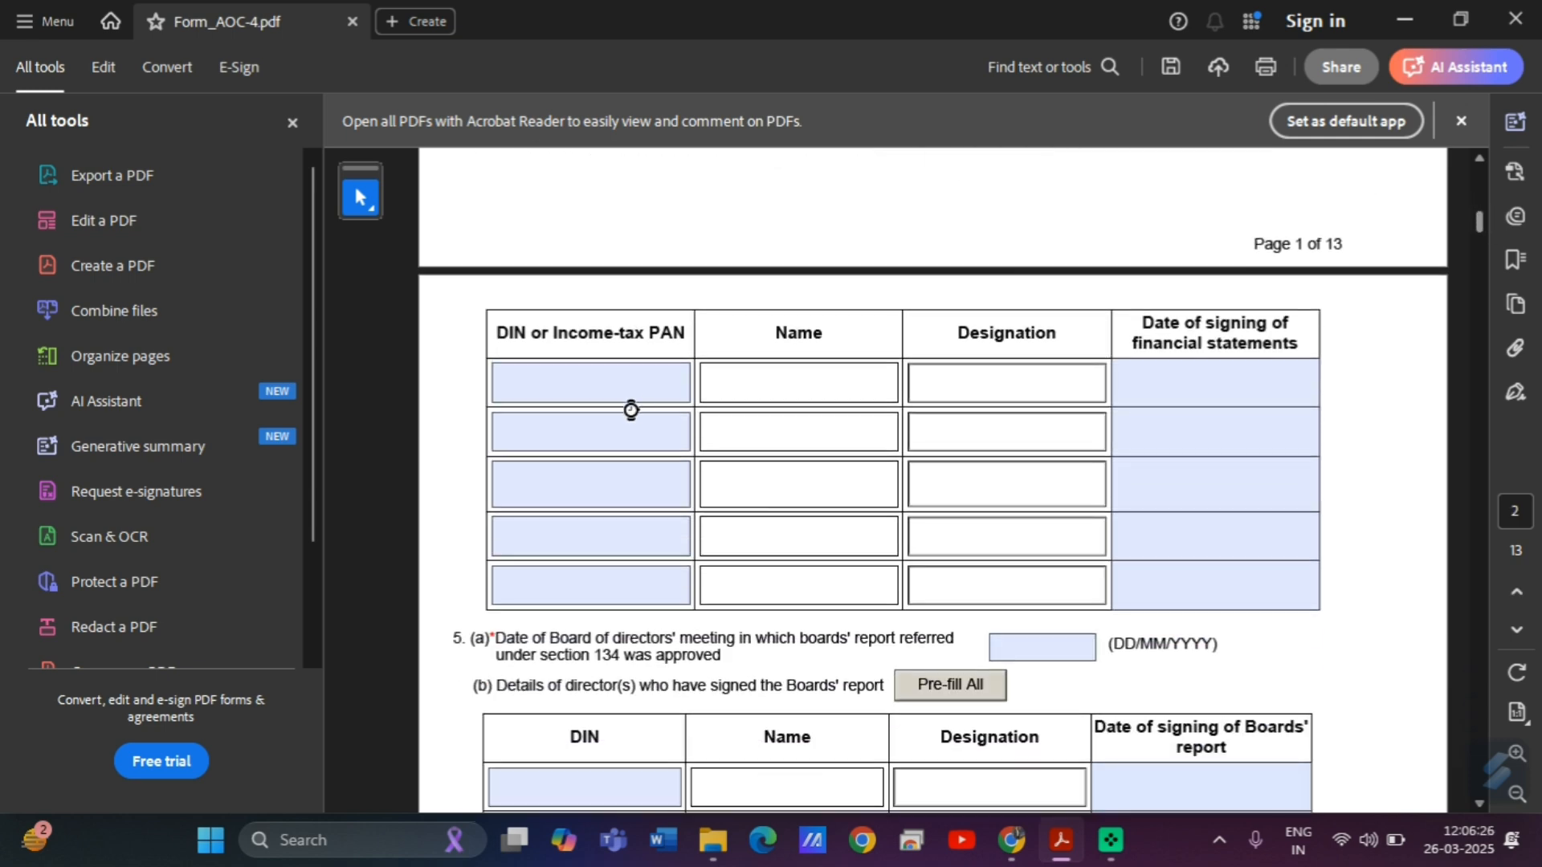
Enter the first two directors' DINs from the MCA director details page.
click(614, 387)
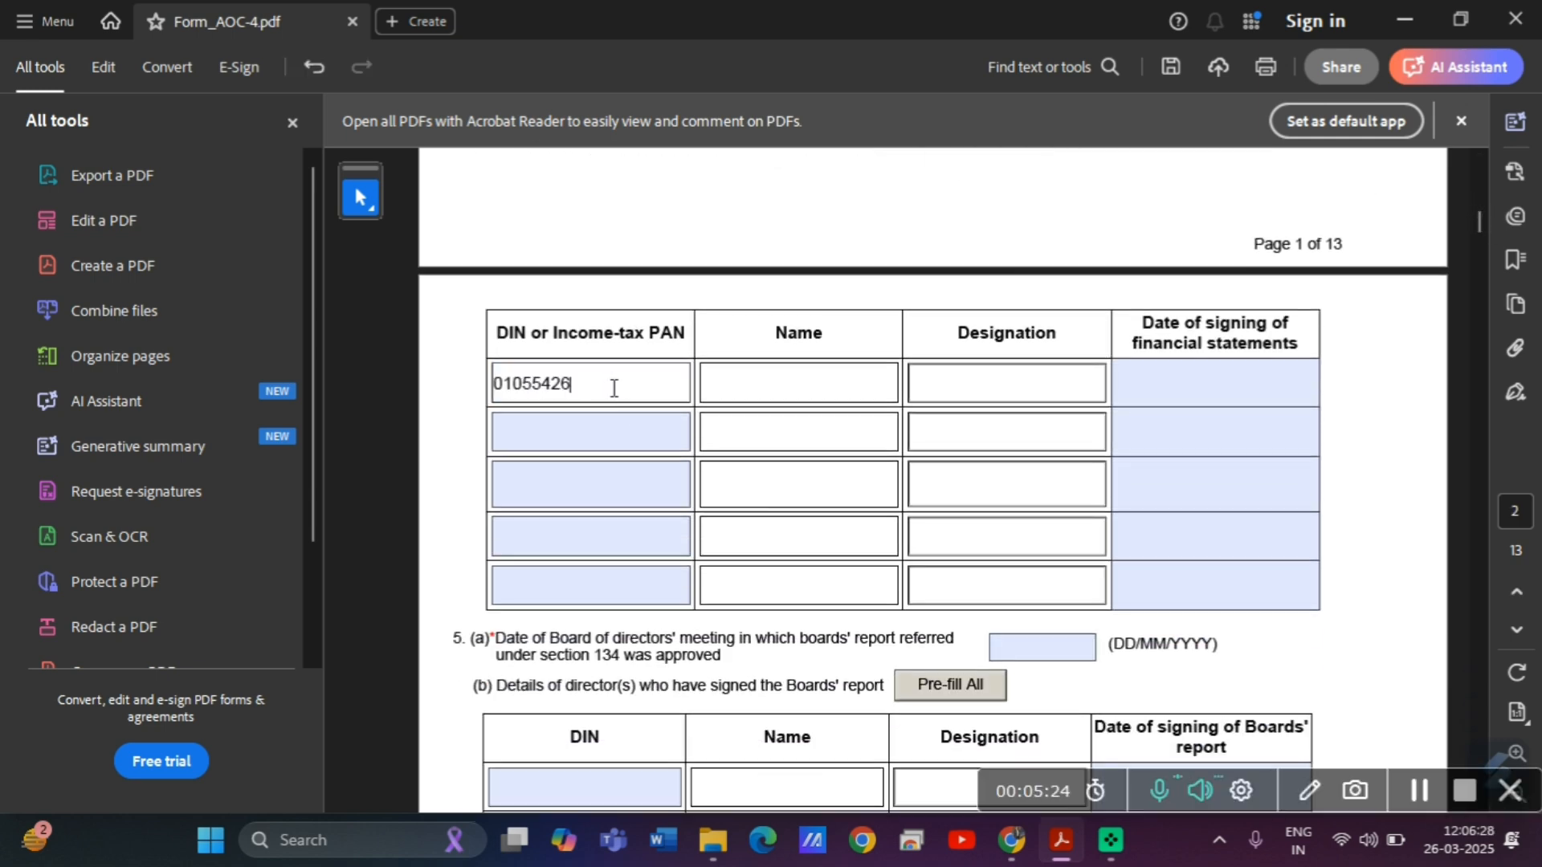
key(alt+Tab)
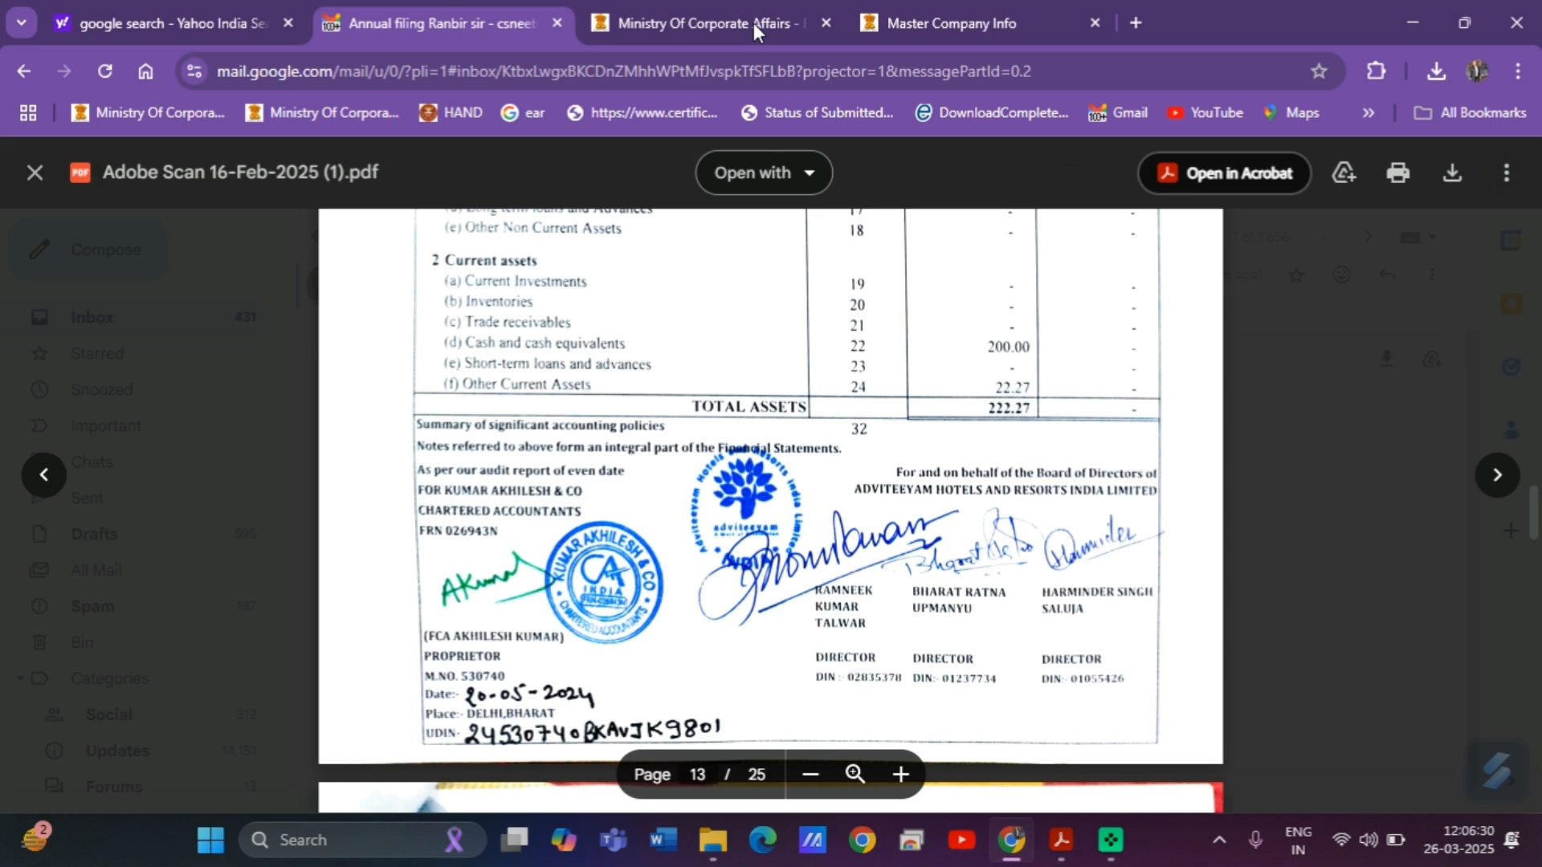
click(1034, 2)
drag(318, 404, 225, 405)
key(ctrl+c)
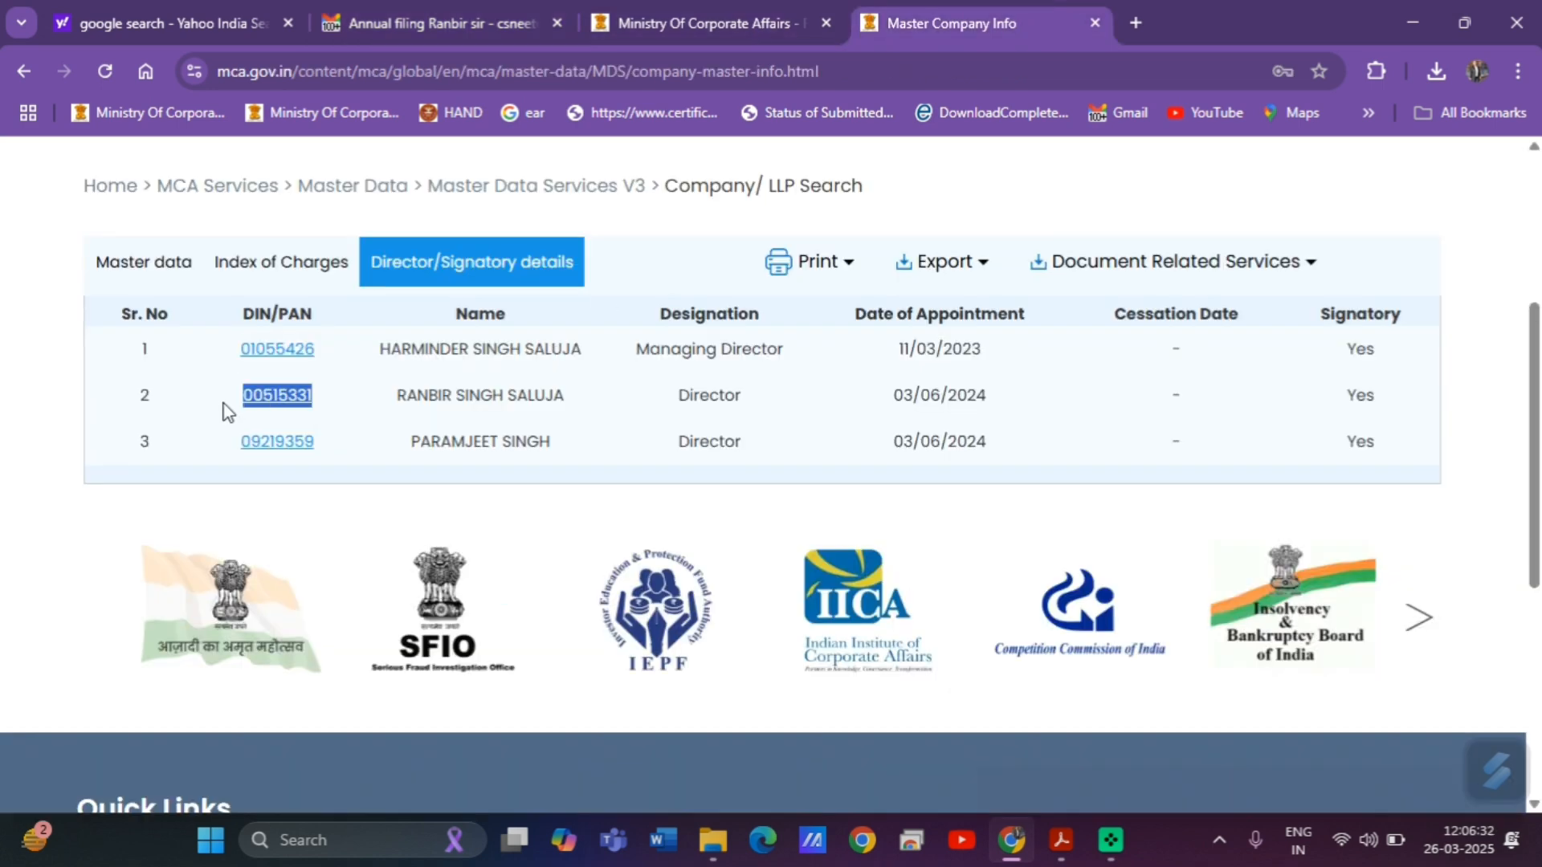
click(429, 3)
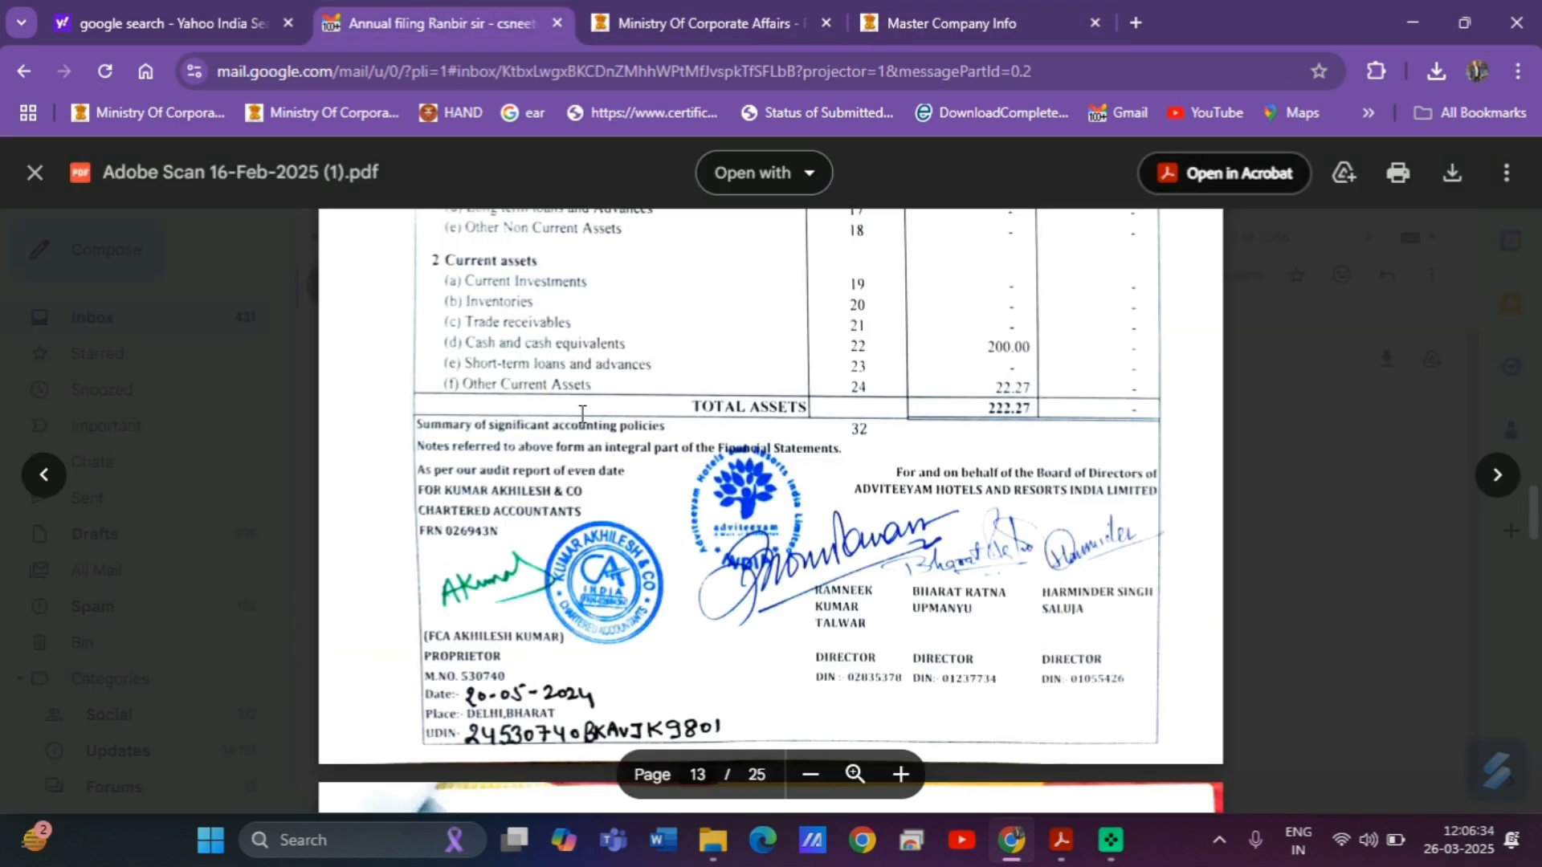
click(759, 5)
click(948, 1)
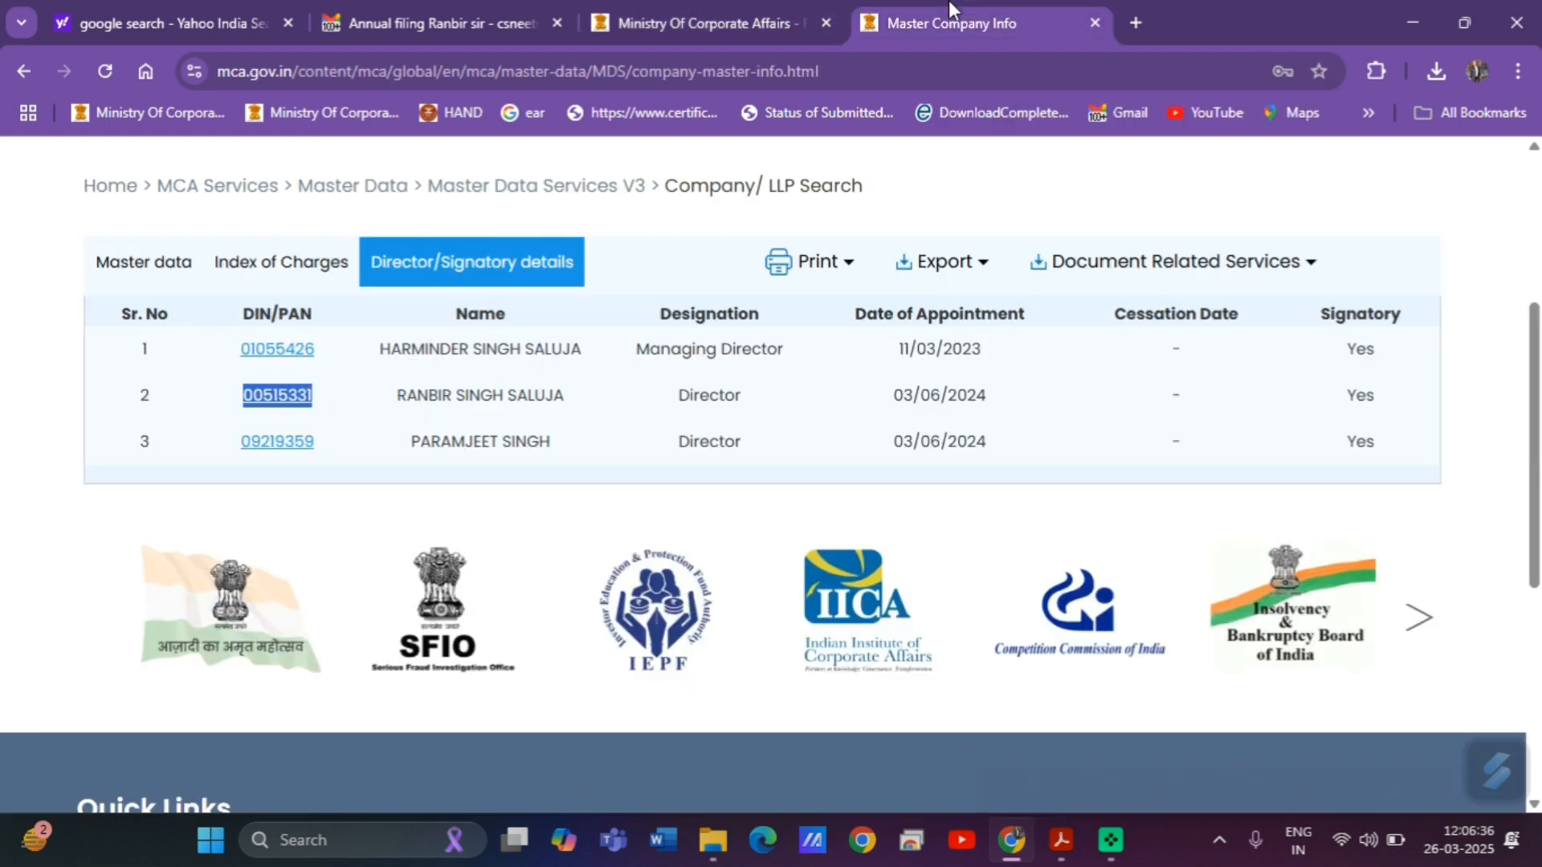
click(1062, 841)
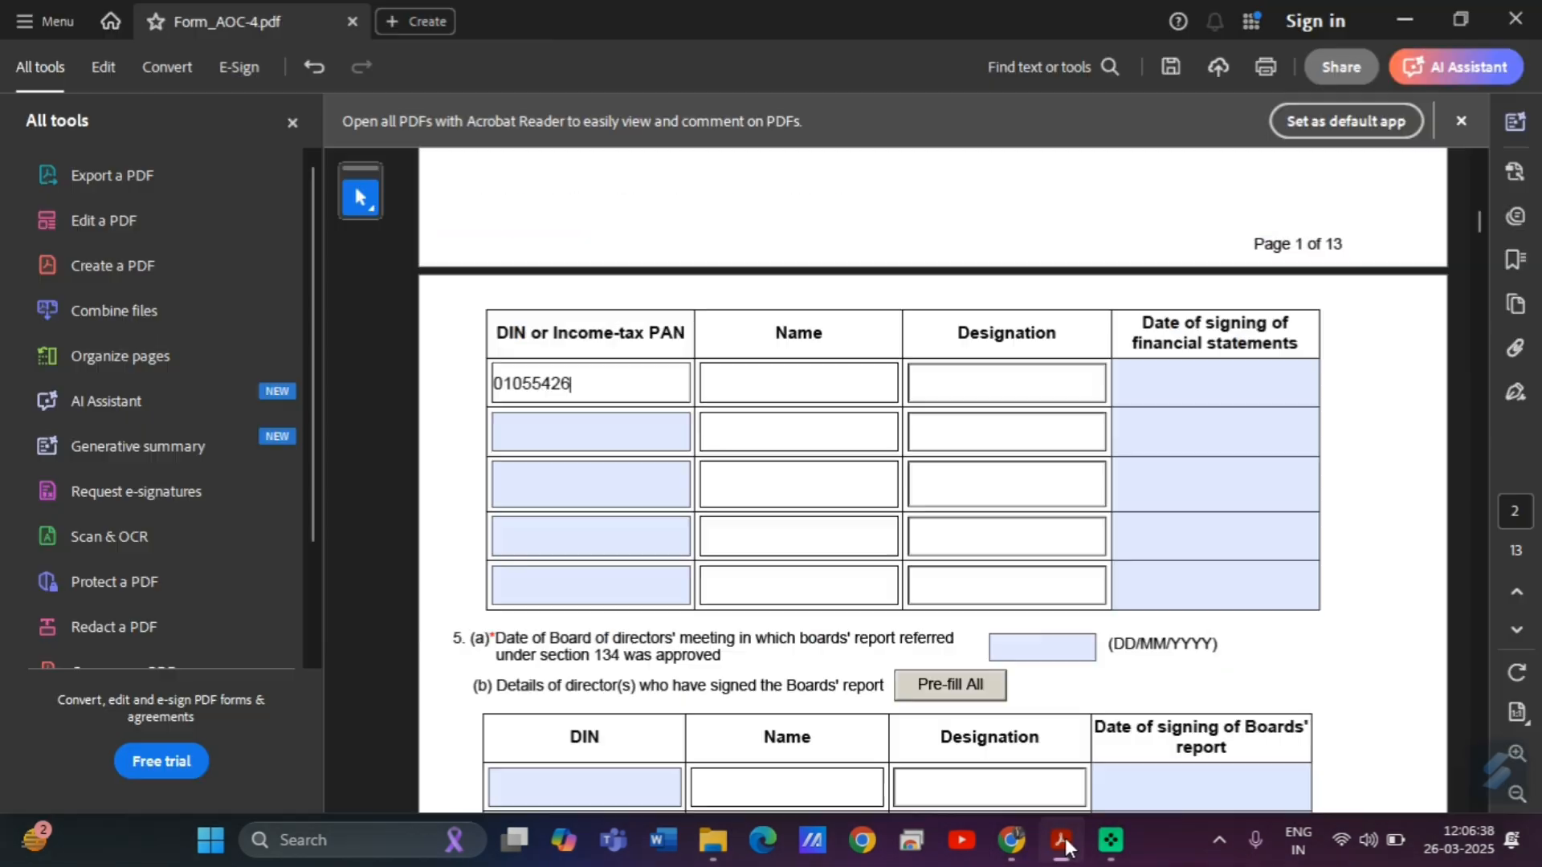
click(664, 433)
key(ctrl+v)
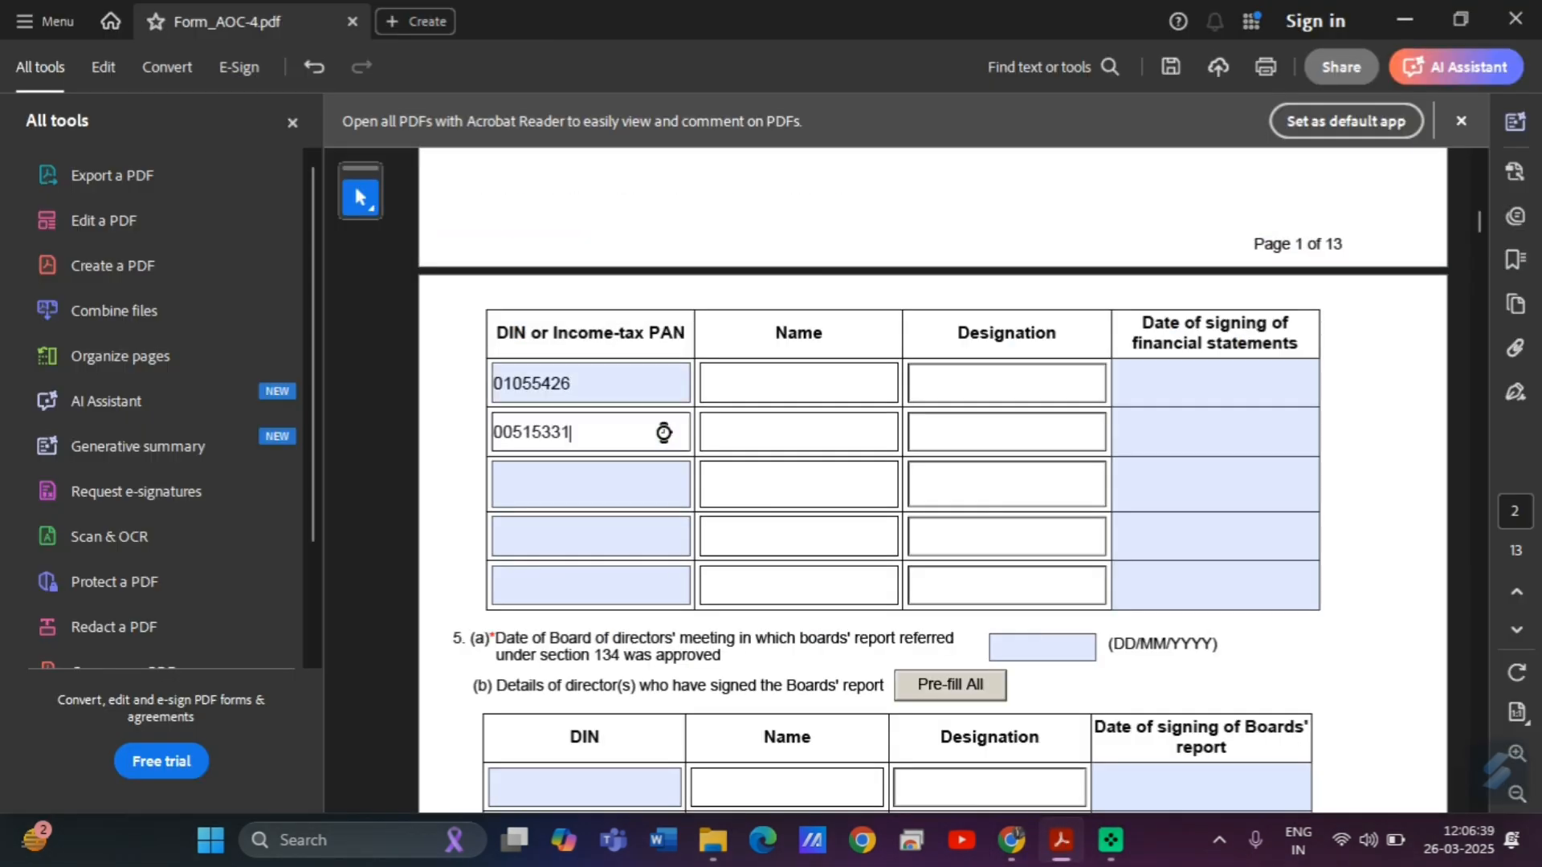
Copy the third director's DIN into the third signatory row.
click(1012, 840)
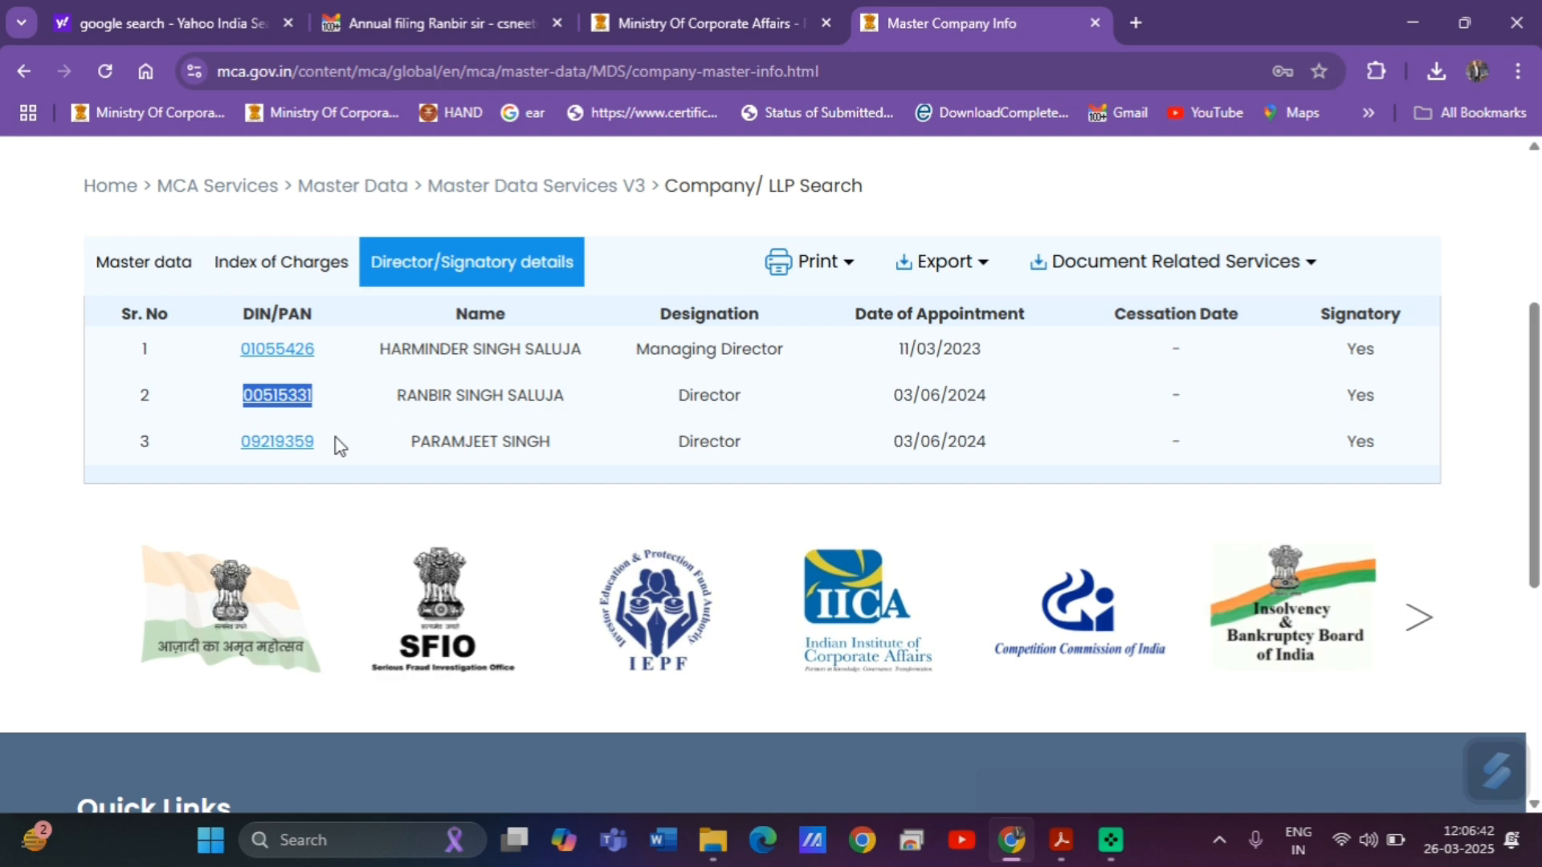
drag(335, 441, 249, 450)
key(alt+Tab)
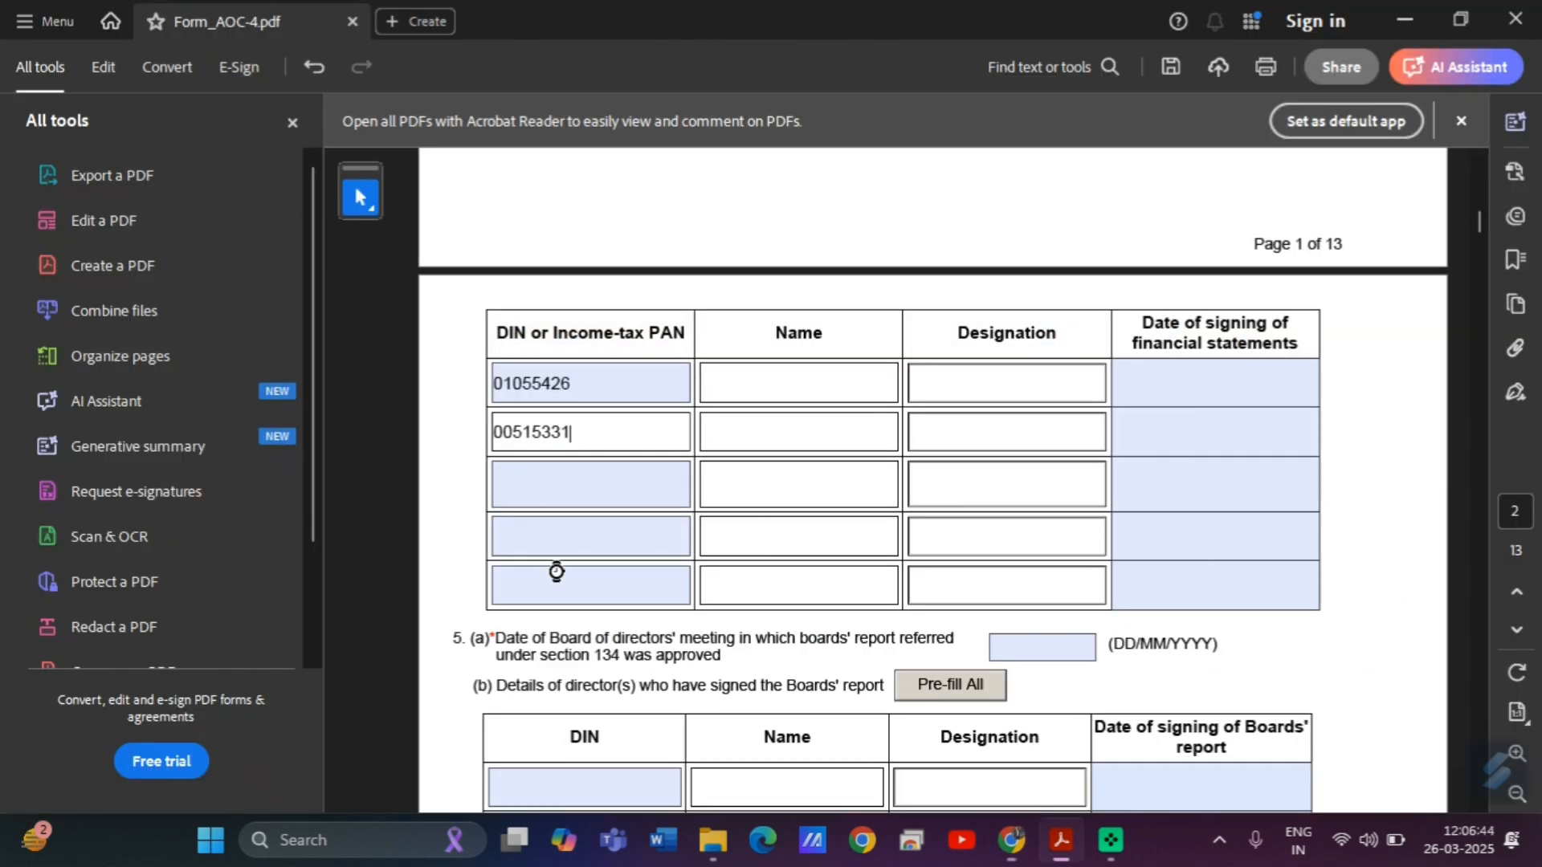
click(578, 482)
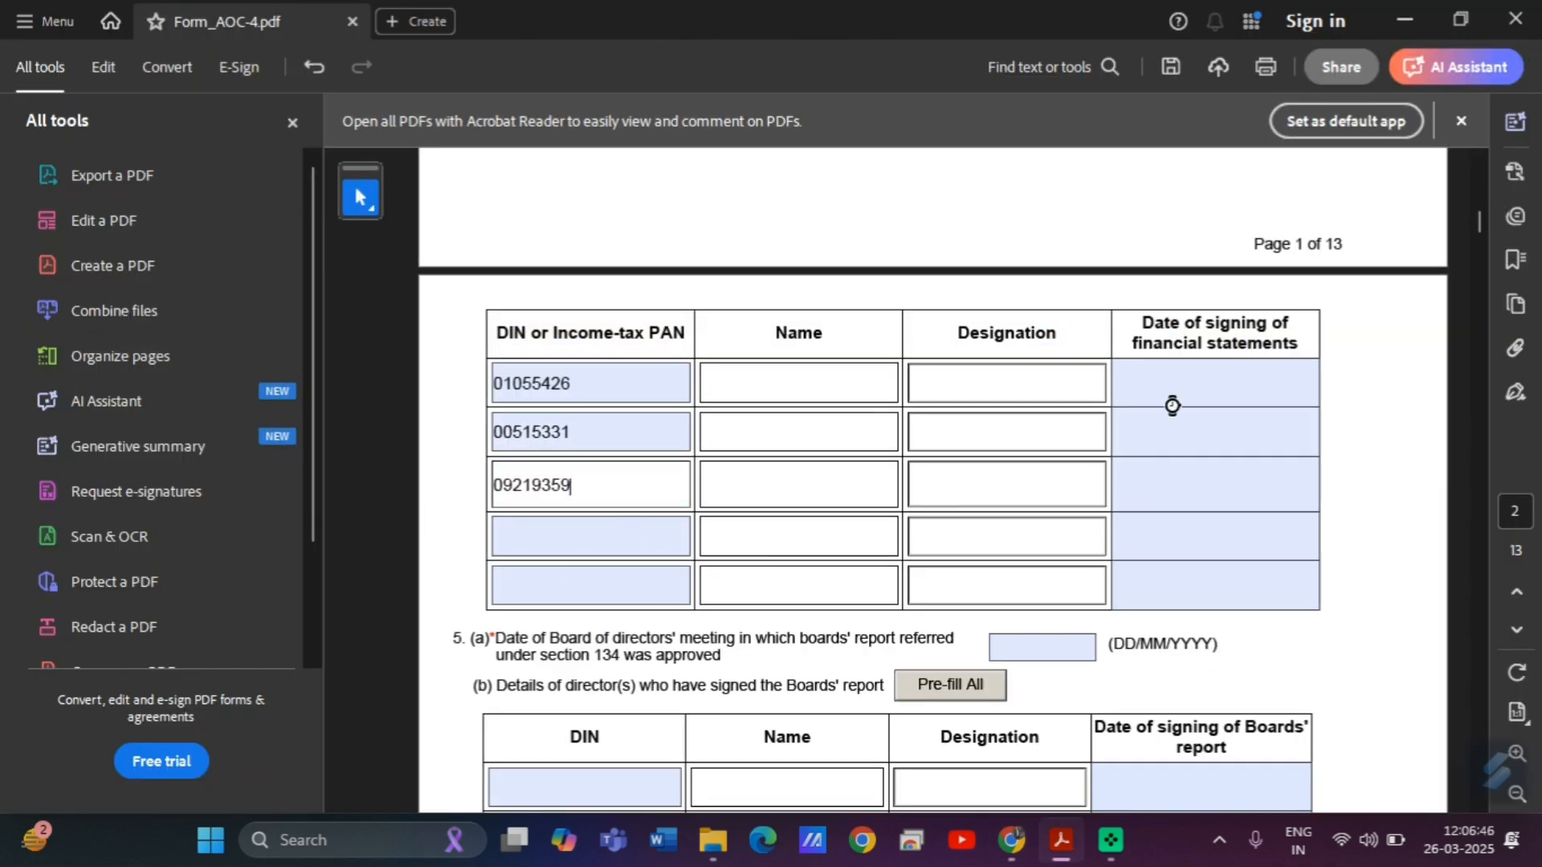
Set the first and second directors' signing dates to 20/05/2024.
click(1242, 383)
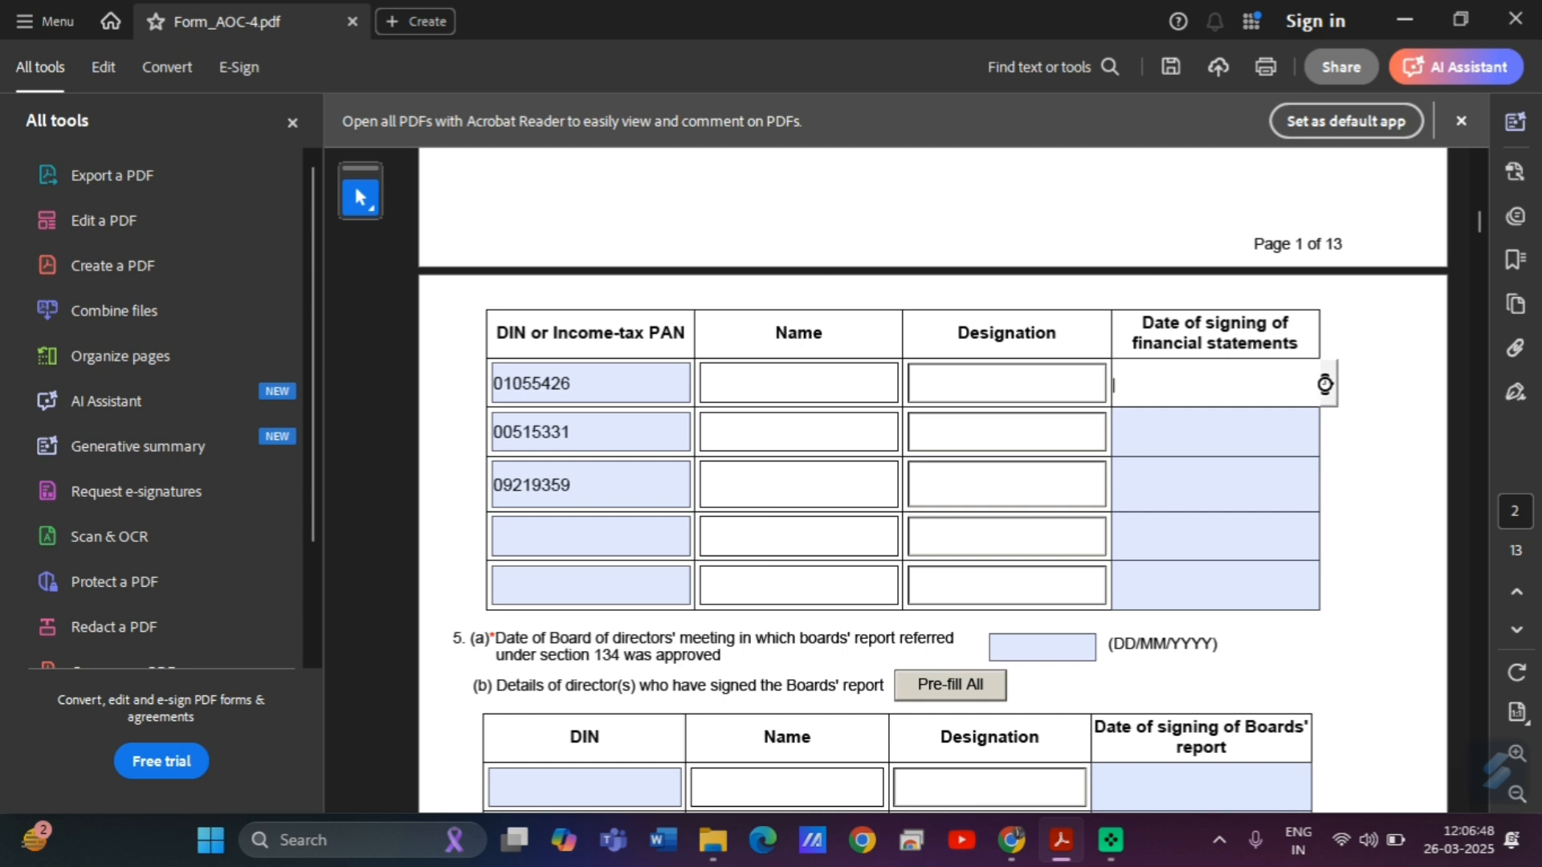
click(1333, 388)
click(1215, 382)
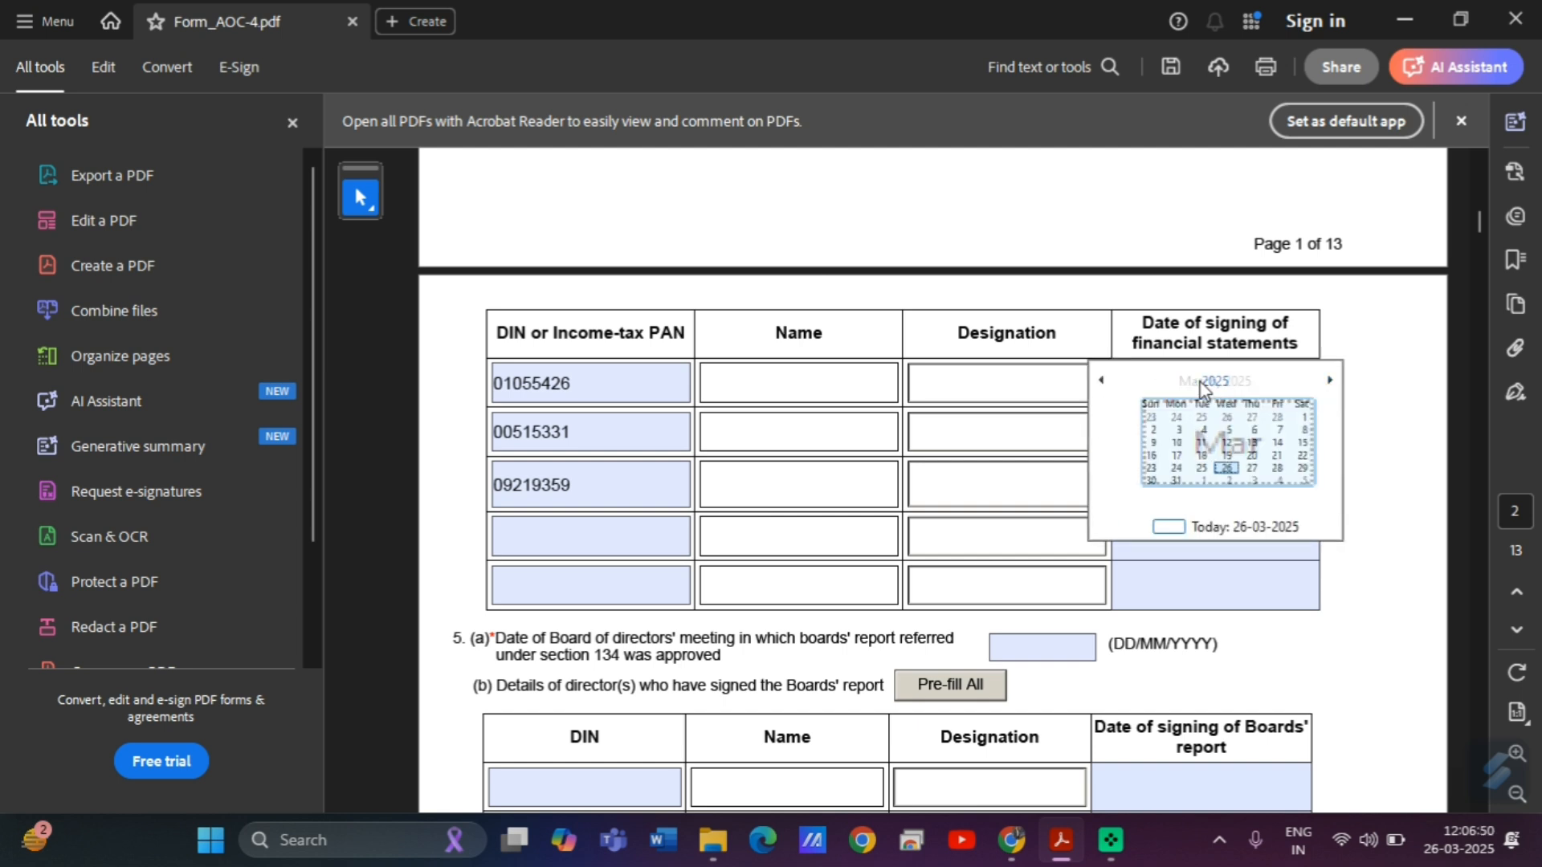
click(1101, 380)
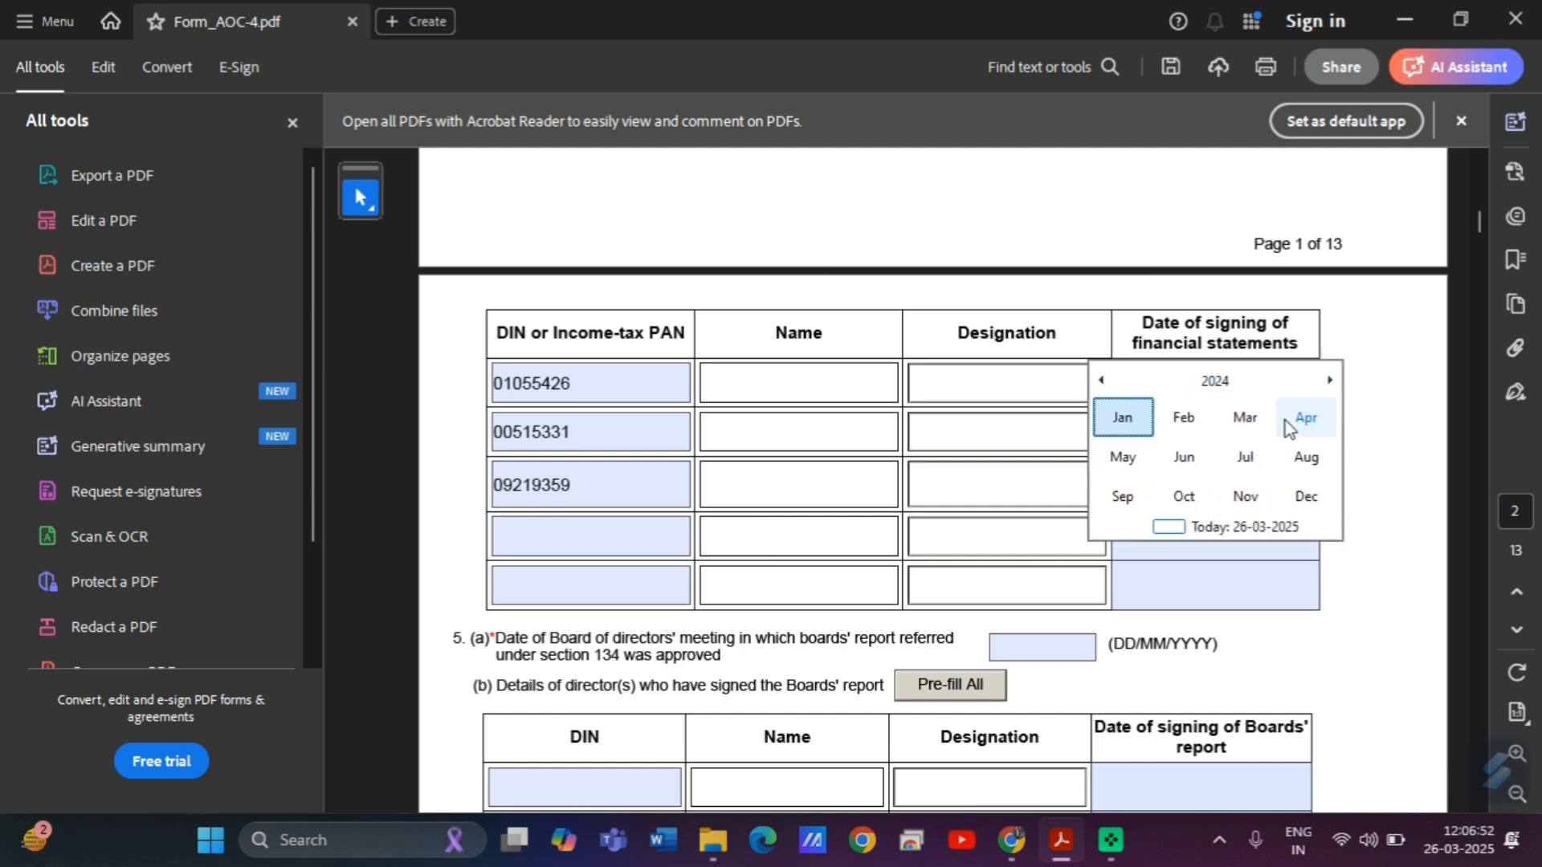
click(1124, 461)
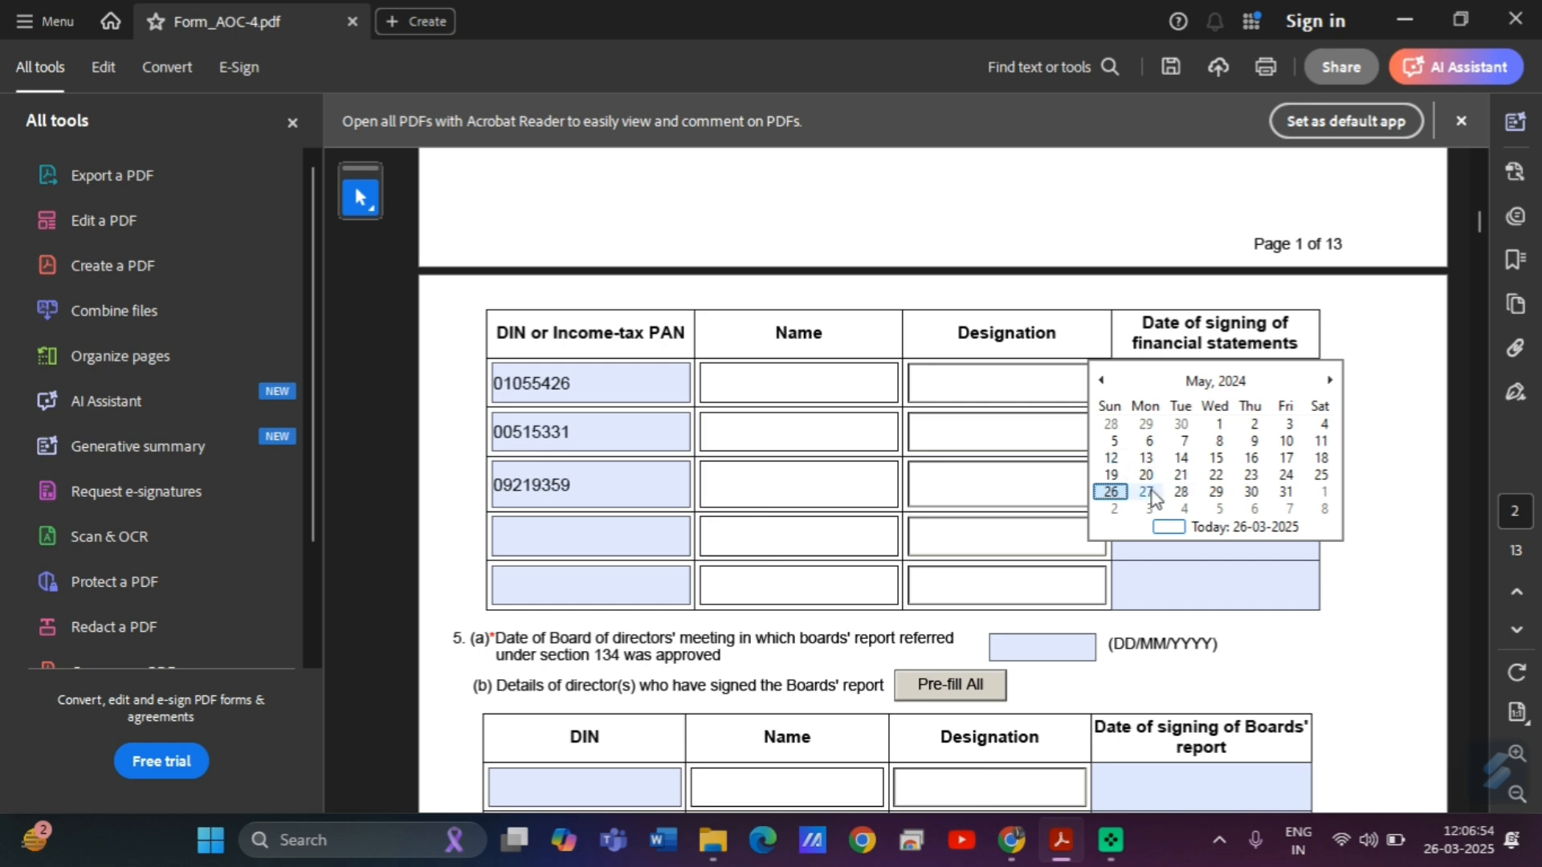
click(1147, 475)
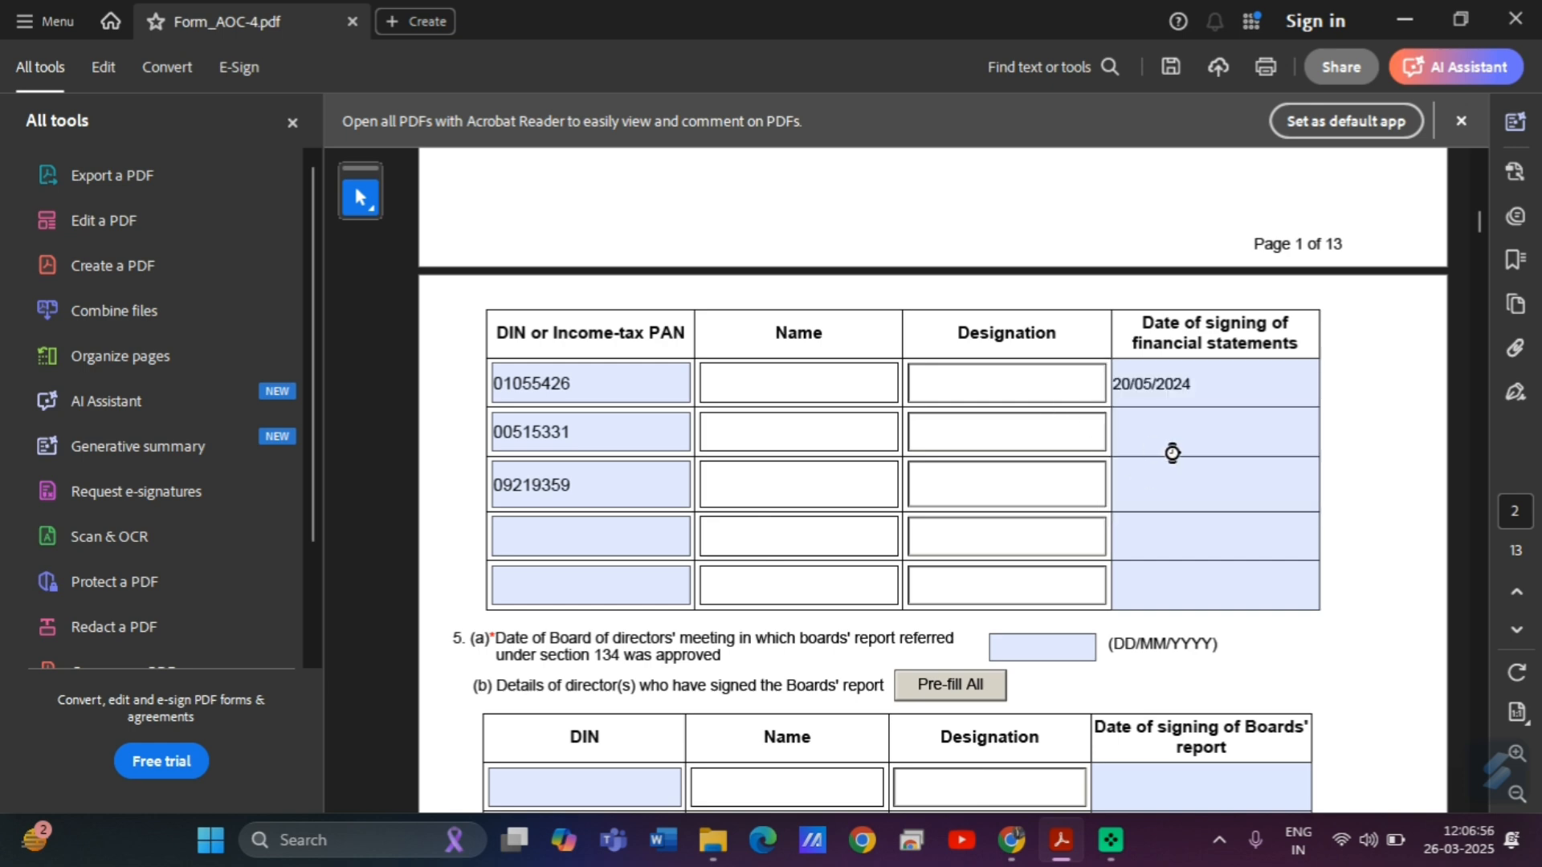
click(1174, 451)
click(1329, 434)
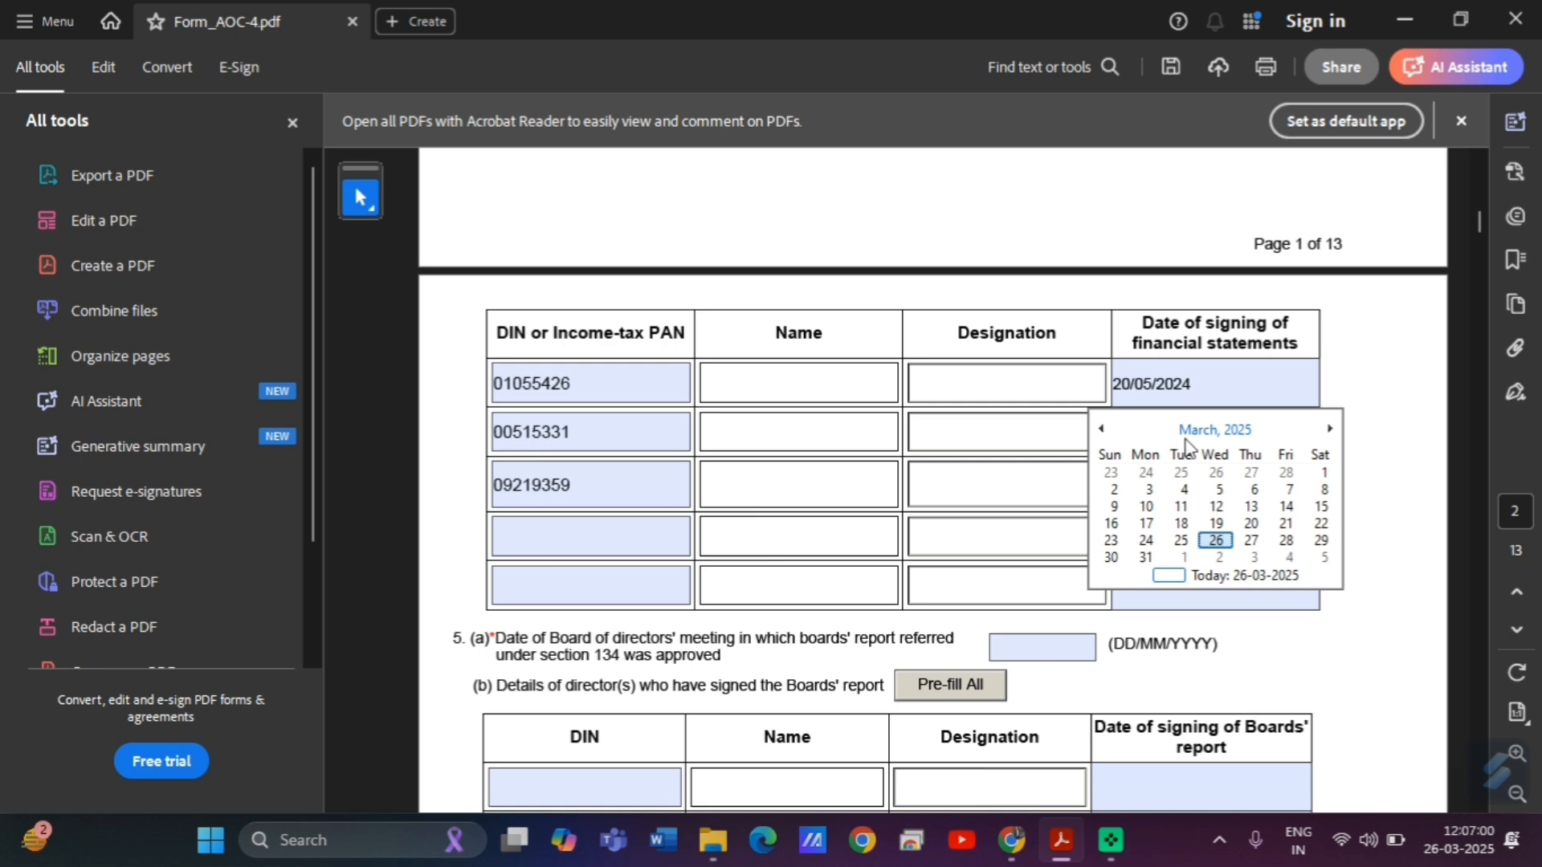
click(1215, 429)
click(1101, 429)
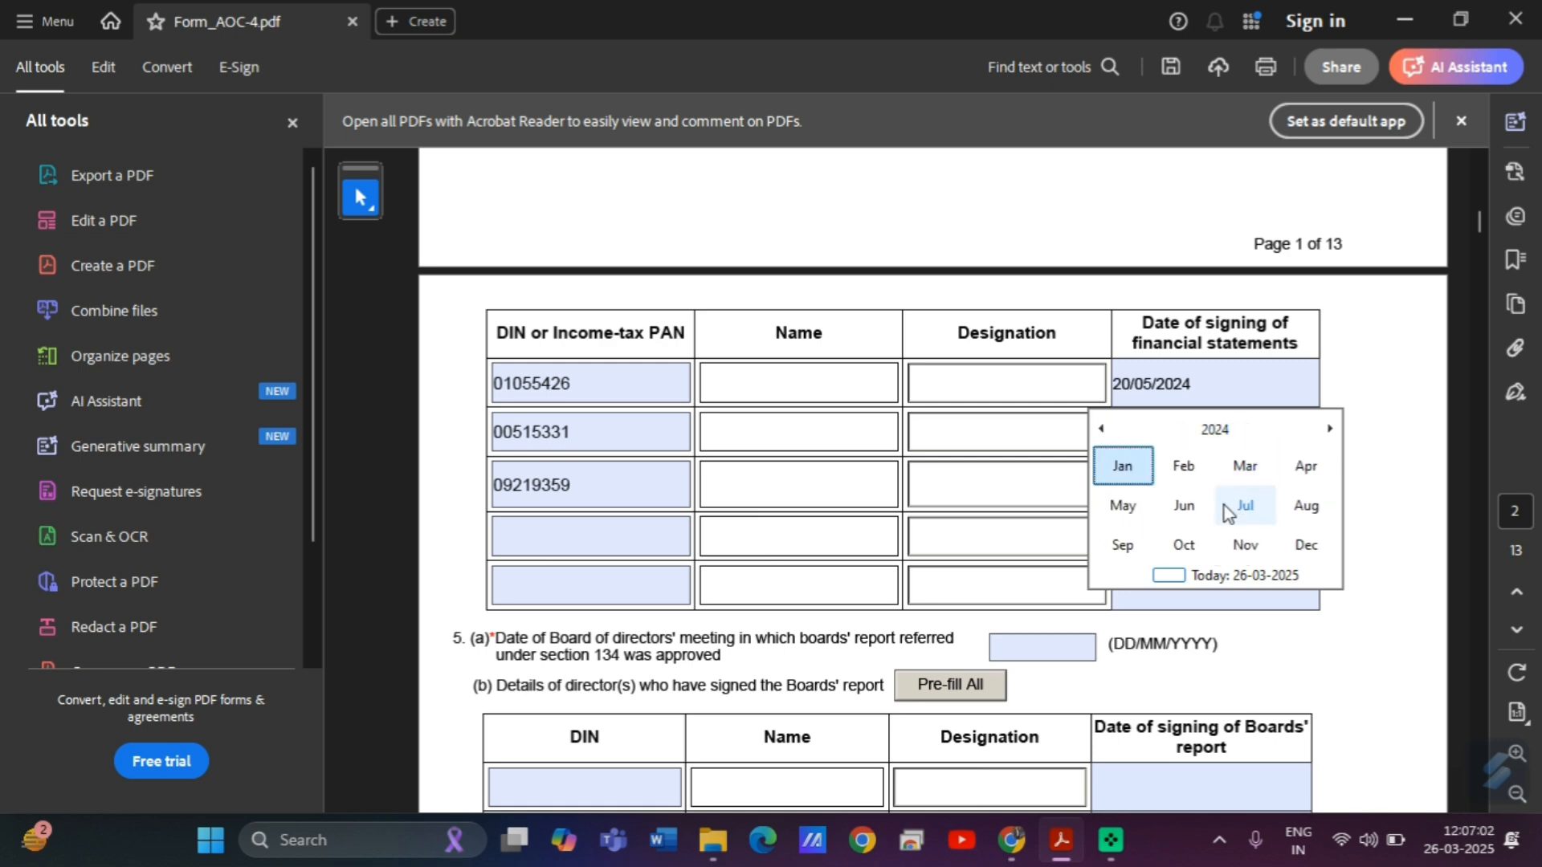
click(1120, 506)
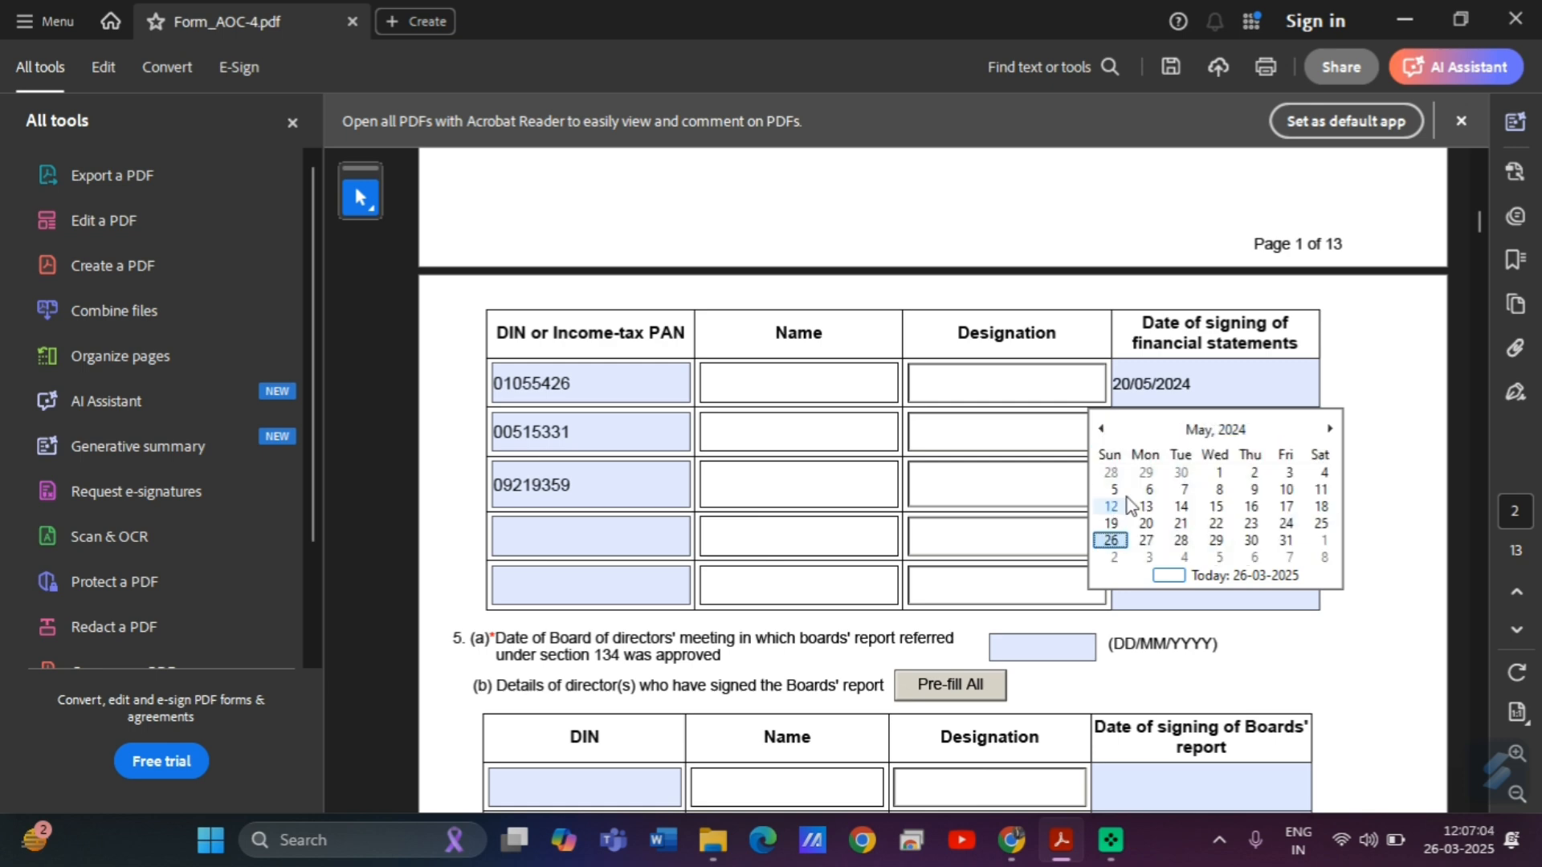
click(1177, 522)
click(1146, 523)
Set the third director's signing date to 20/05/2024.
click(1177, 487)
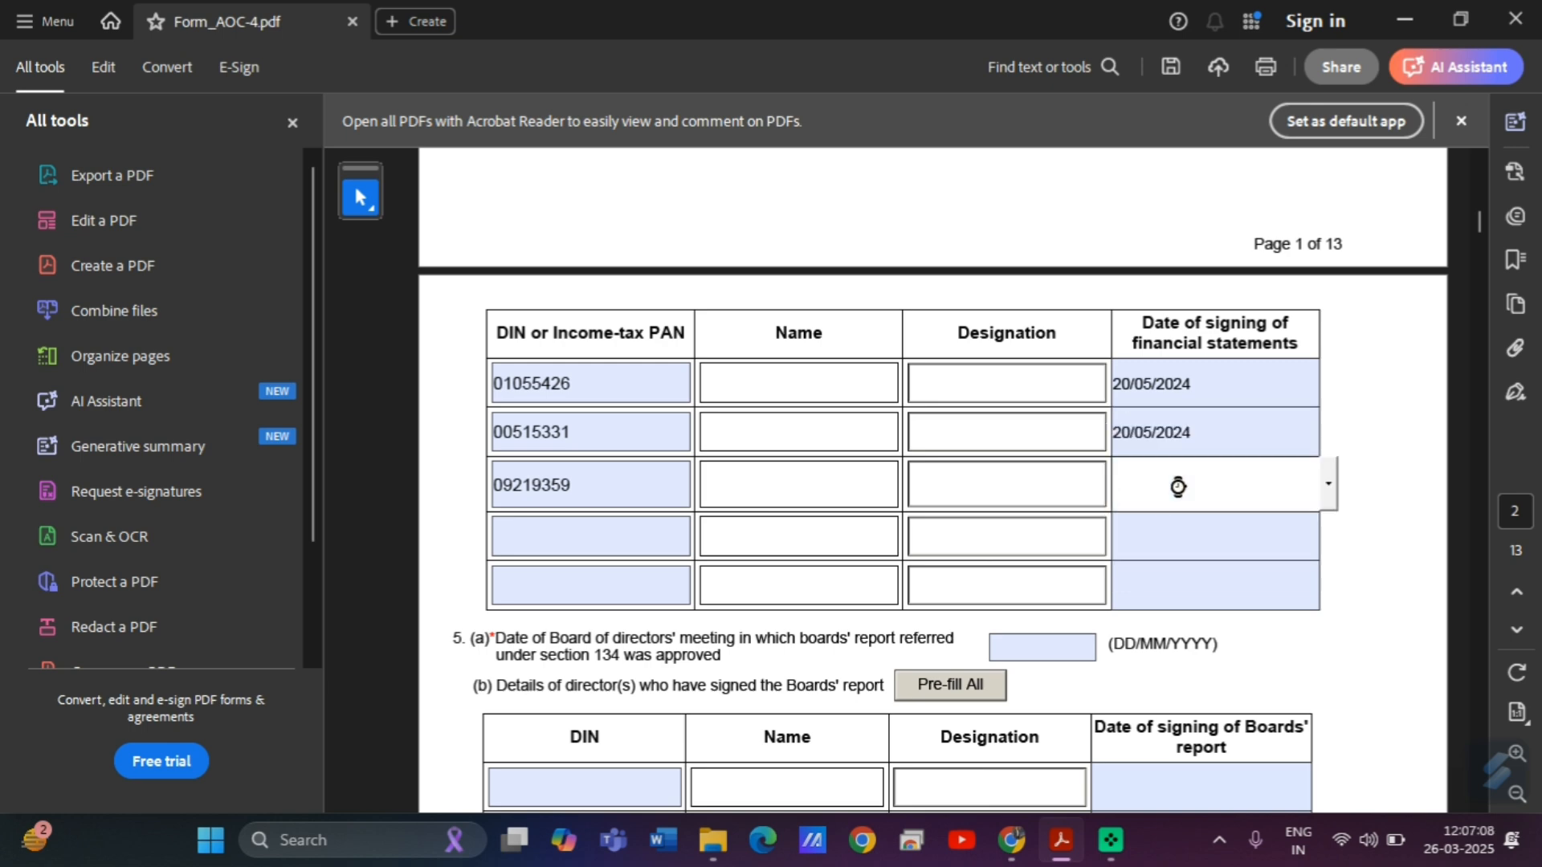
click(1329, 483)
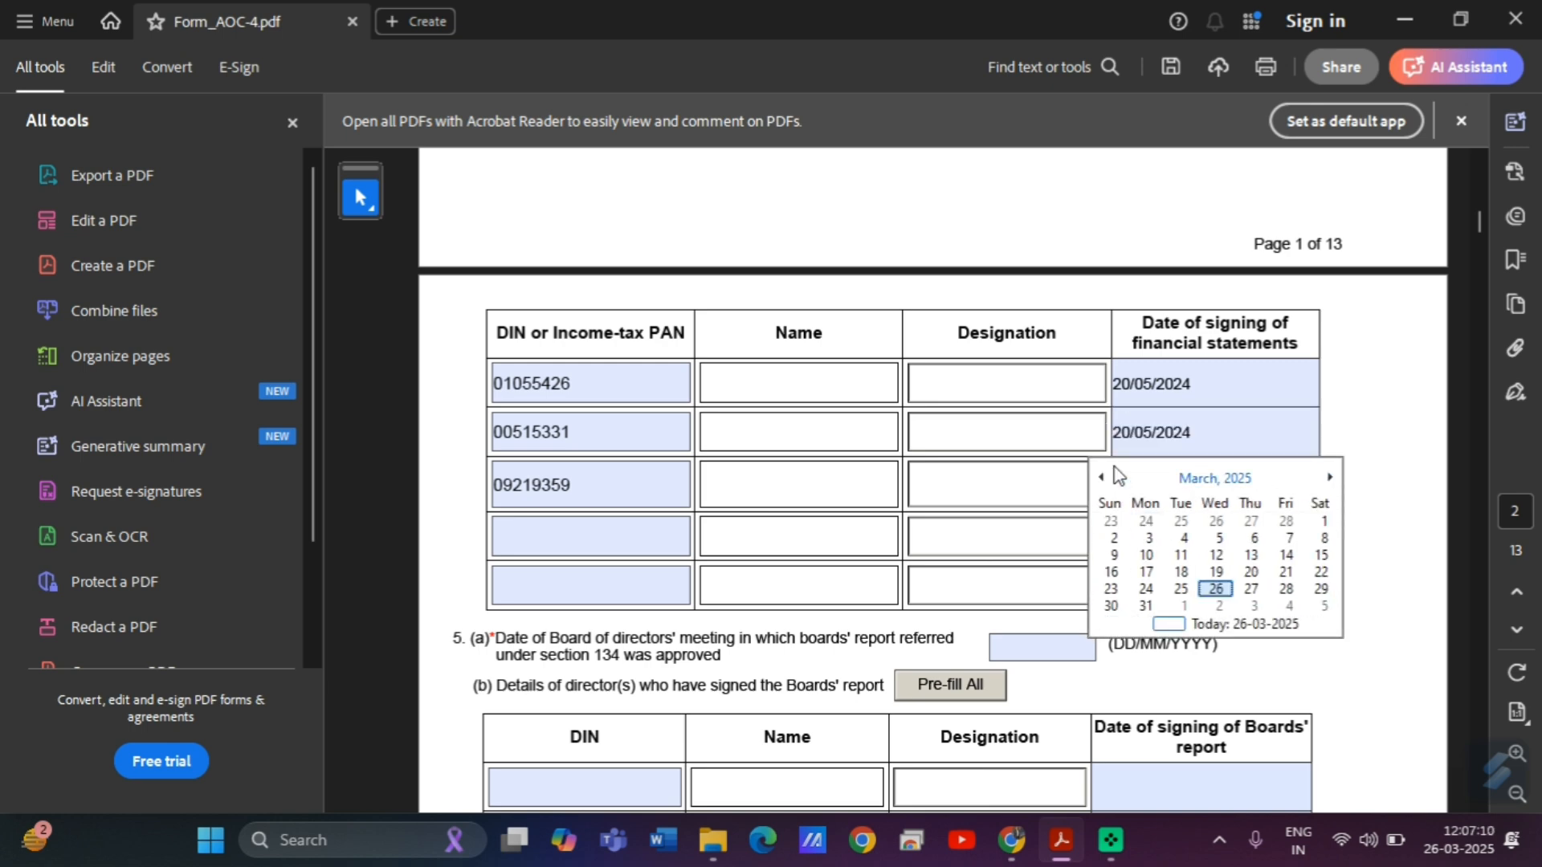
click(1204, 479)
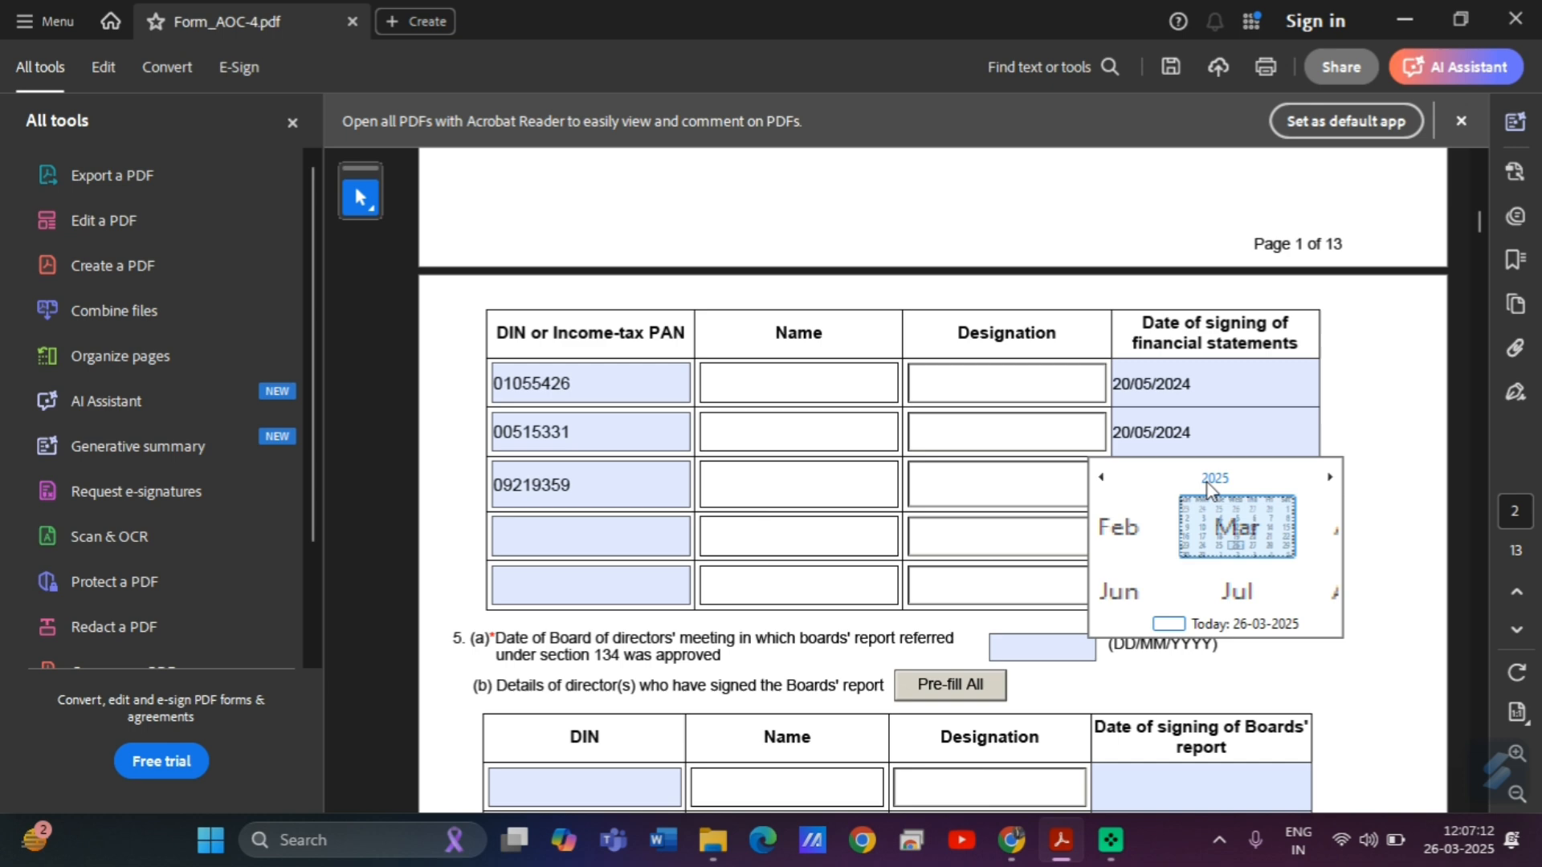
click(1103, 478)
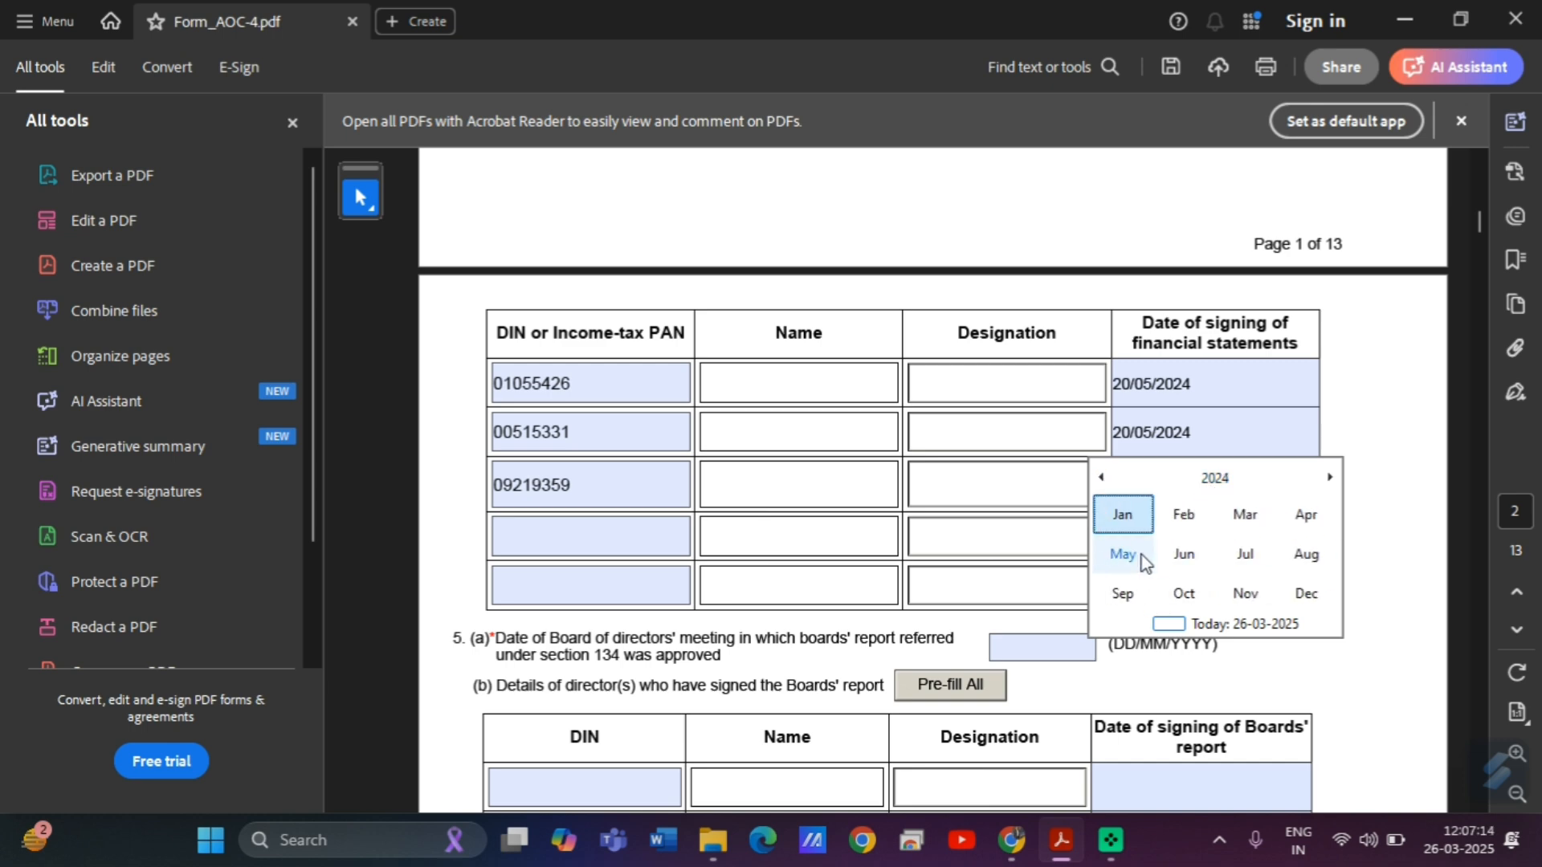
click(1147, 562)
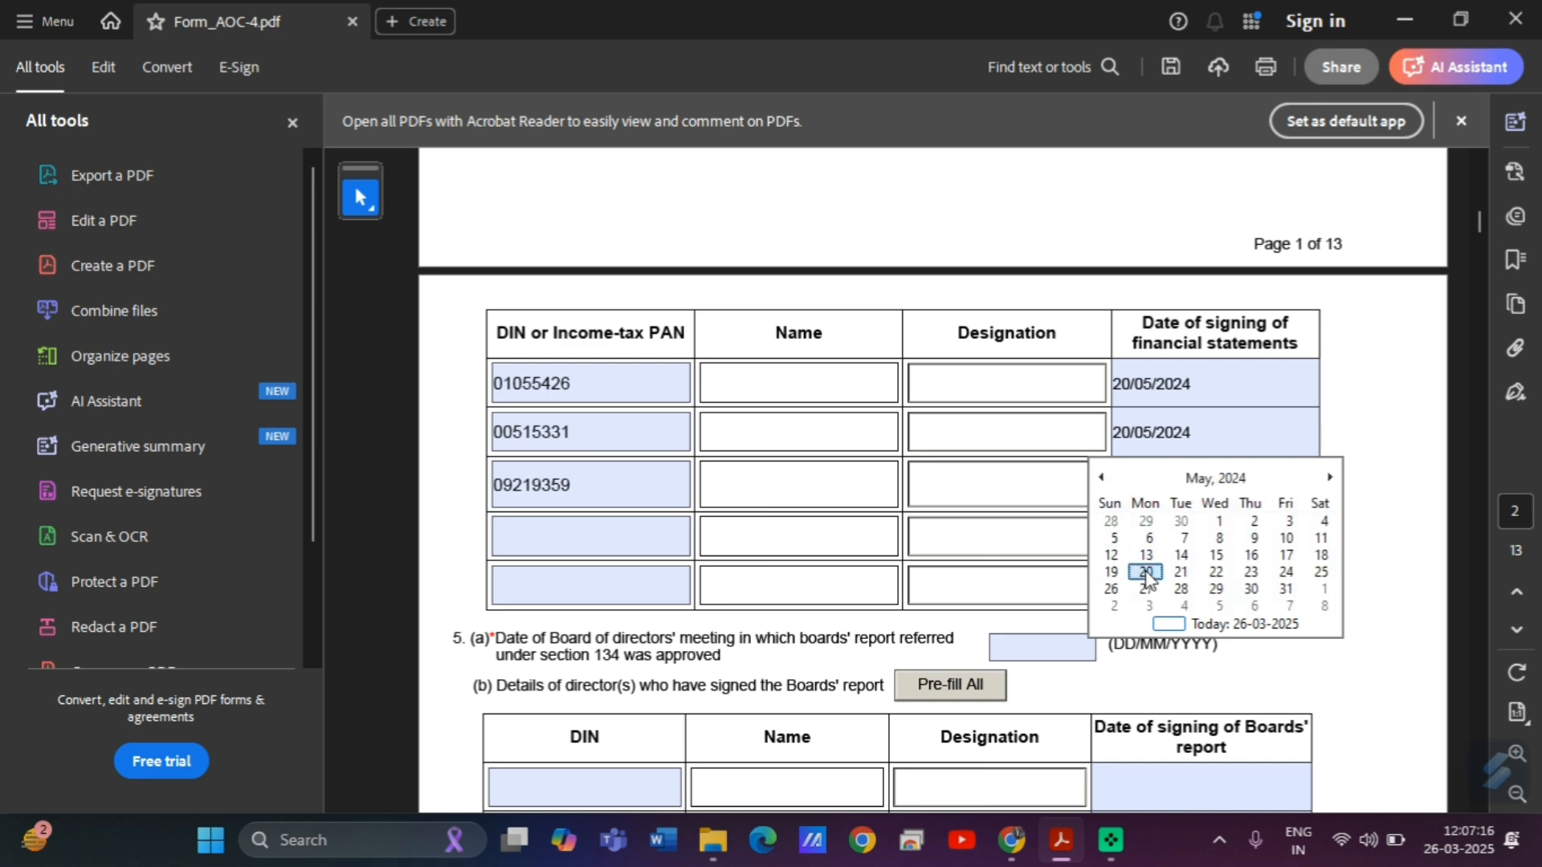
click(1146, 572)
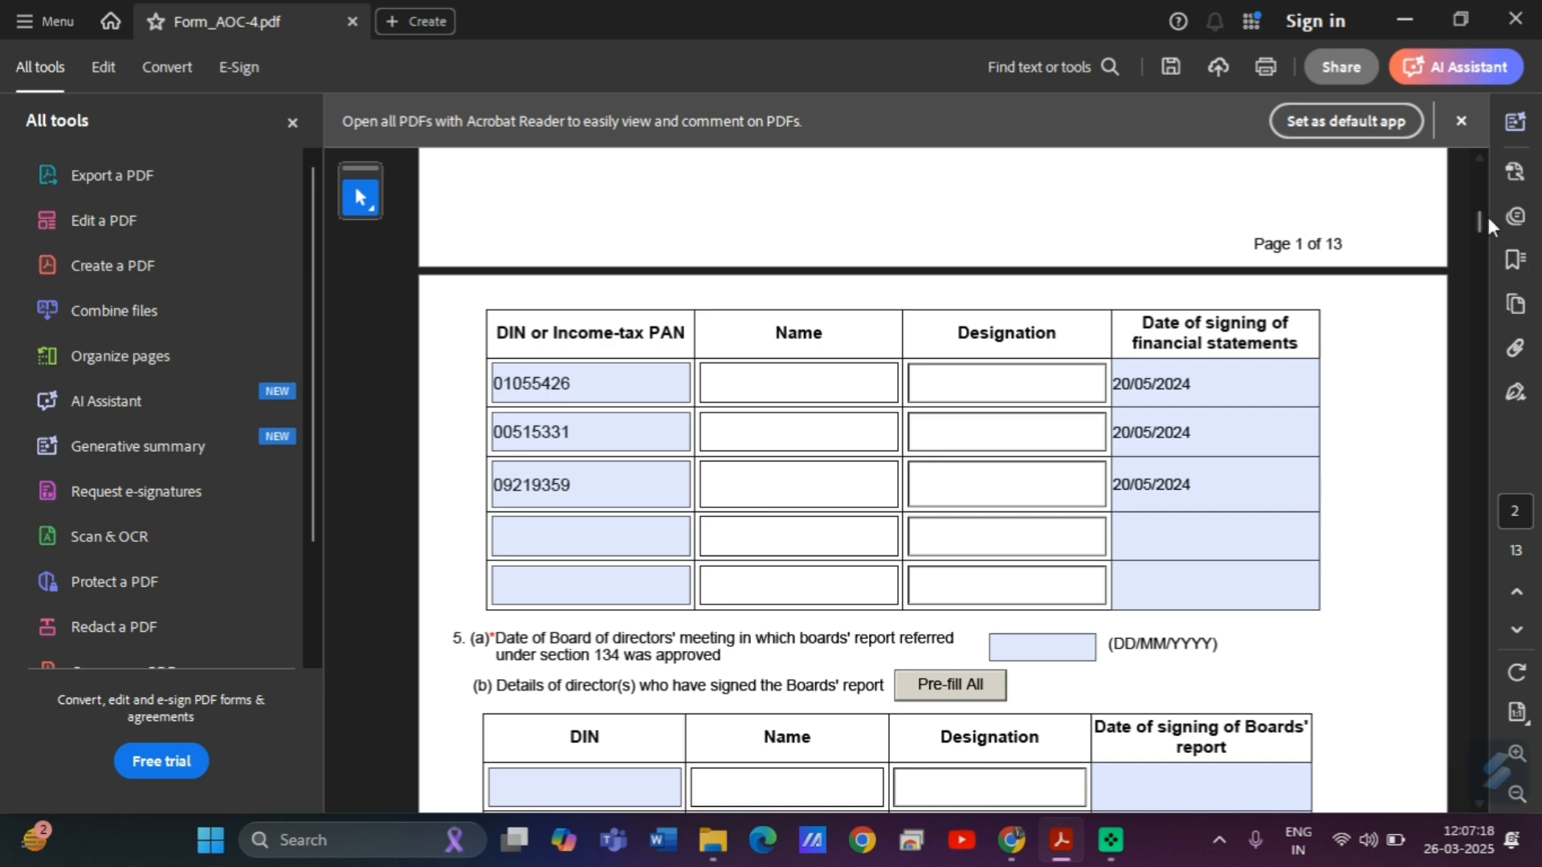
Pre-fill all directors' names and designations from their DINs.
drag(1481, 220, 1482, 212)
click(1022, 186)
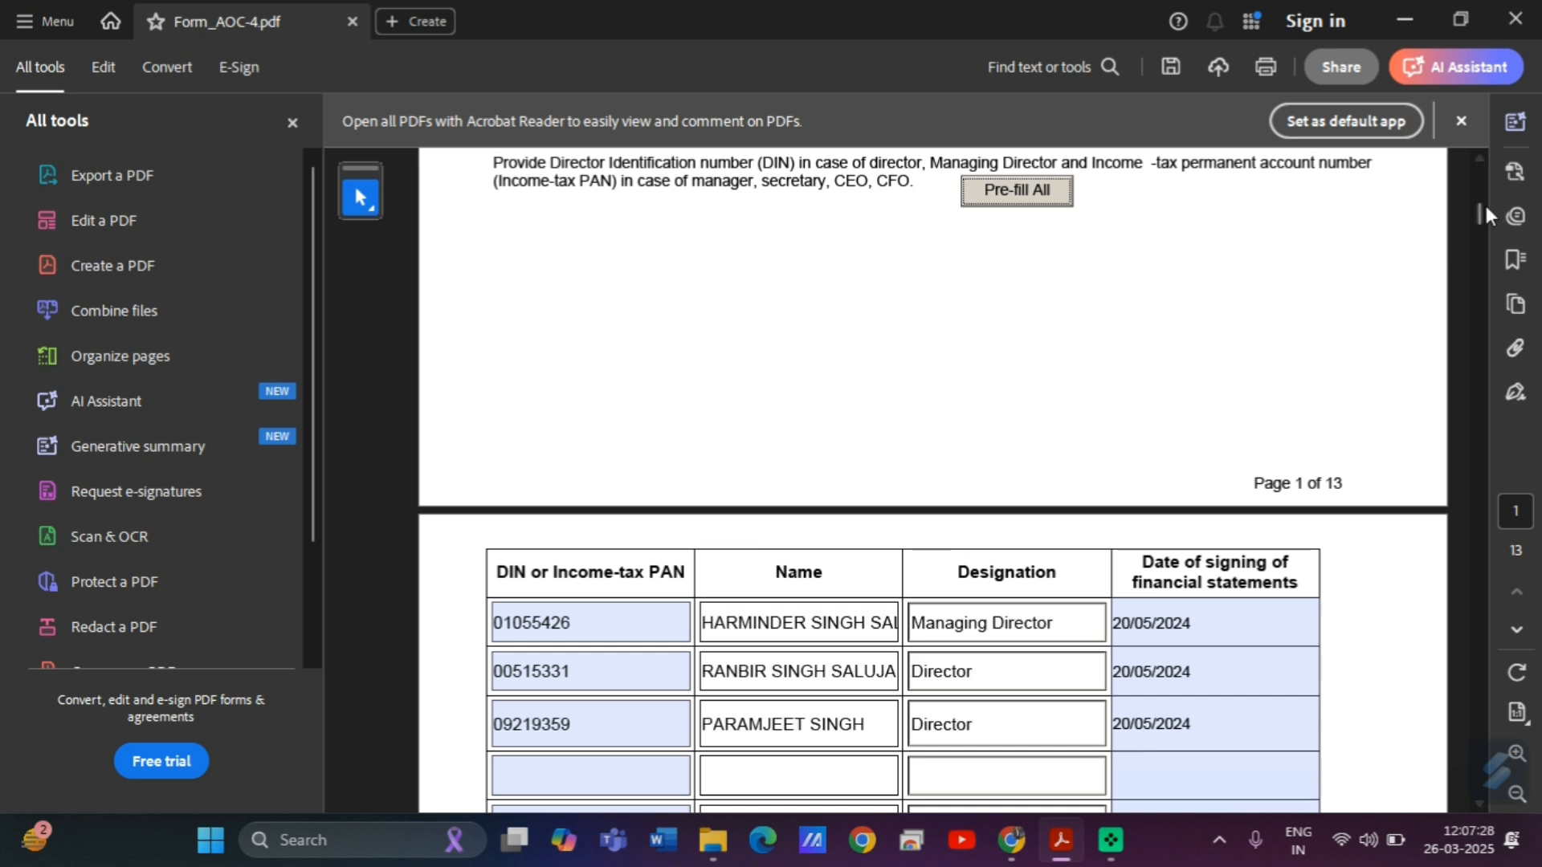
drag(1476, 205, 1486, 224)
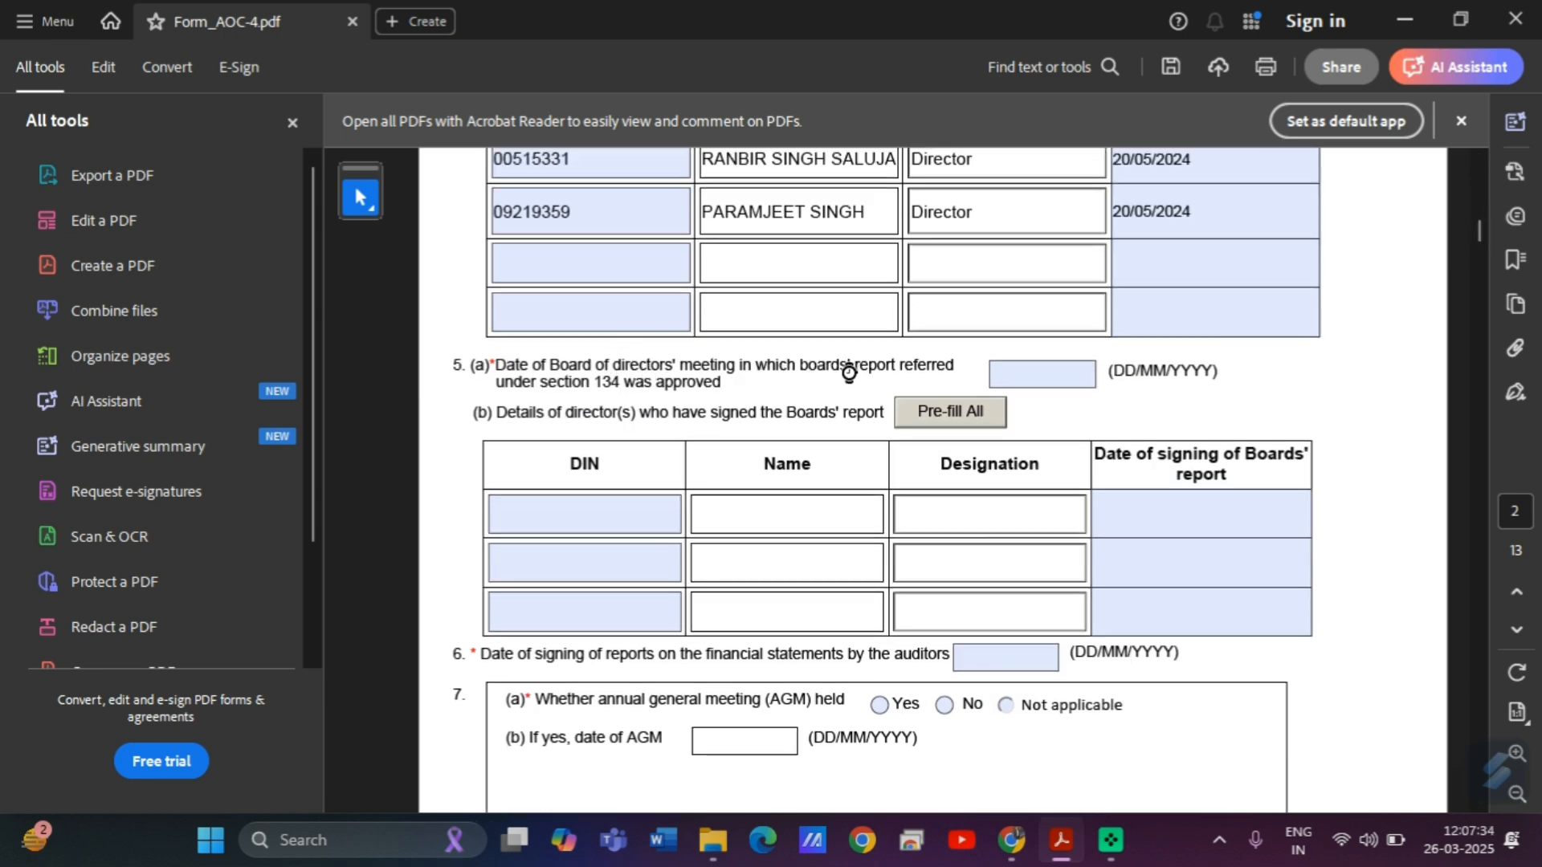
click(1012, 840)
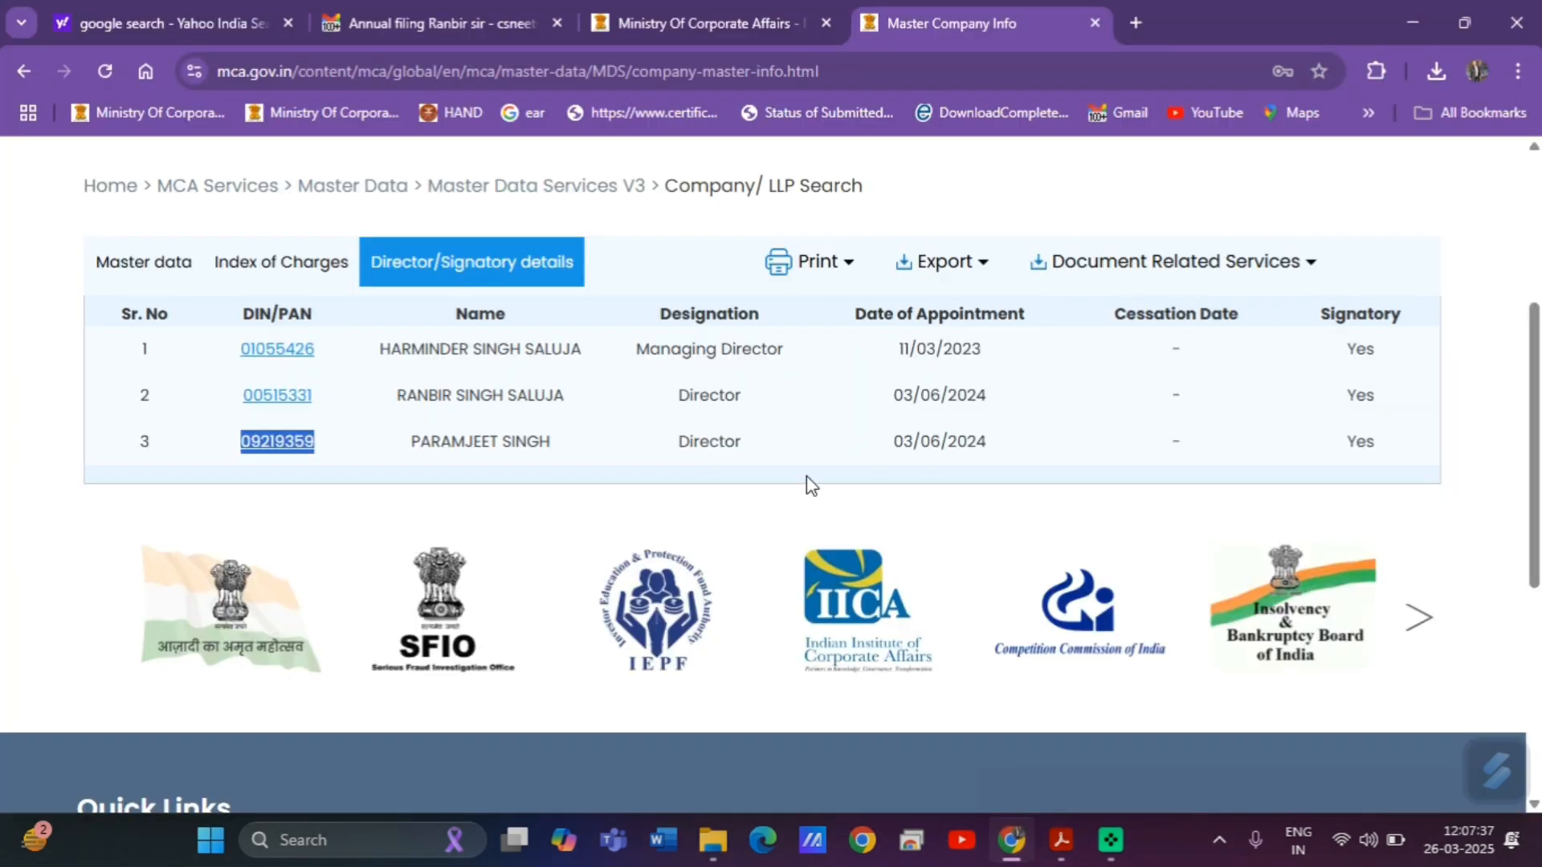
click(440, 6)
scroll(795, 389, up, 10)
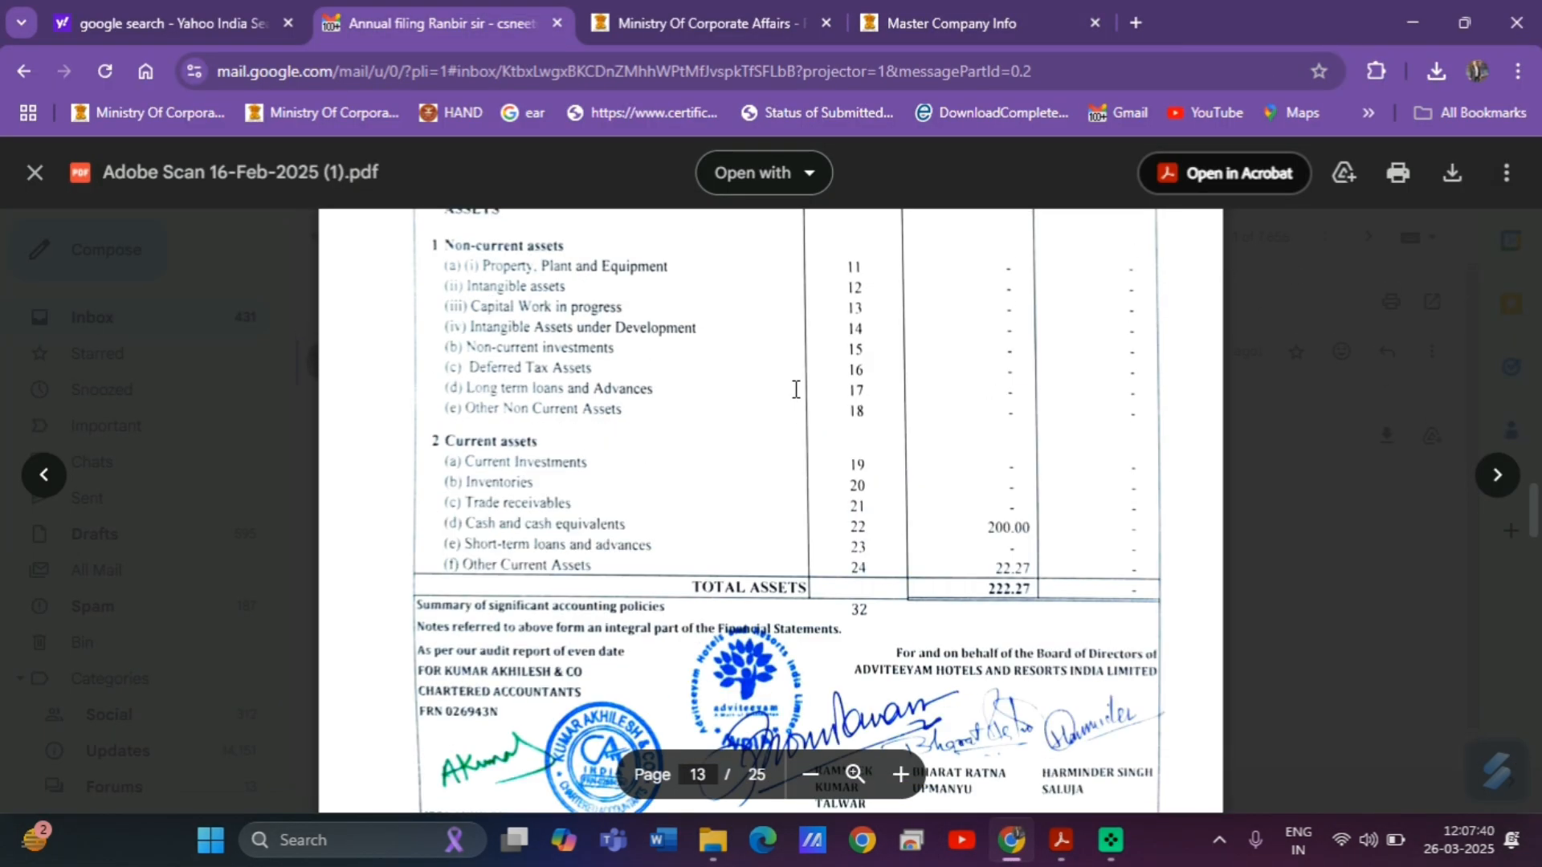
scroll(795, 389, up, 10)
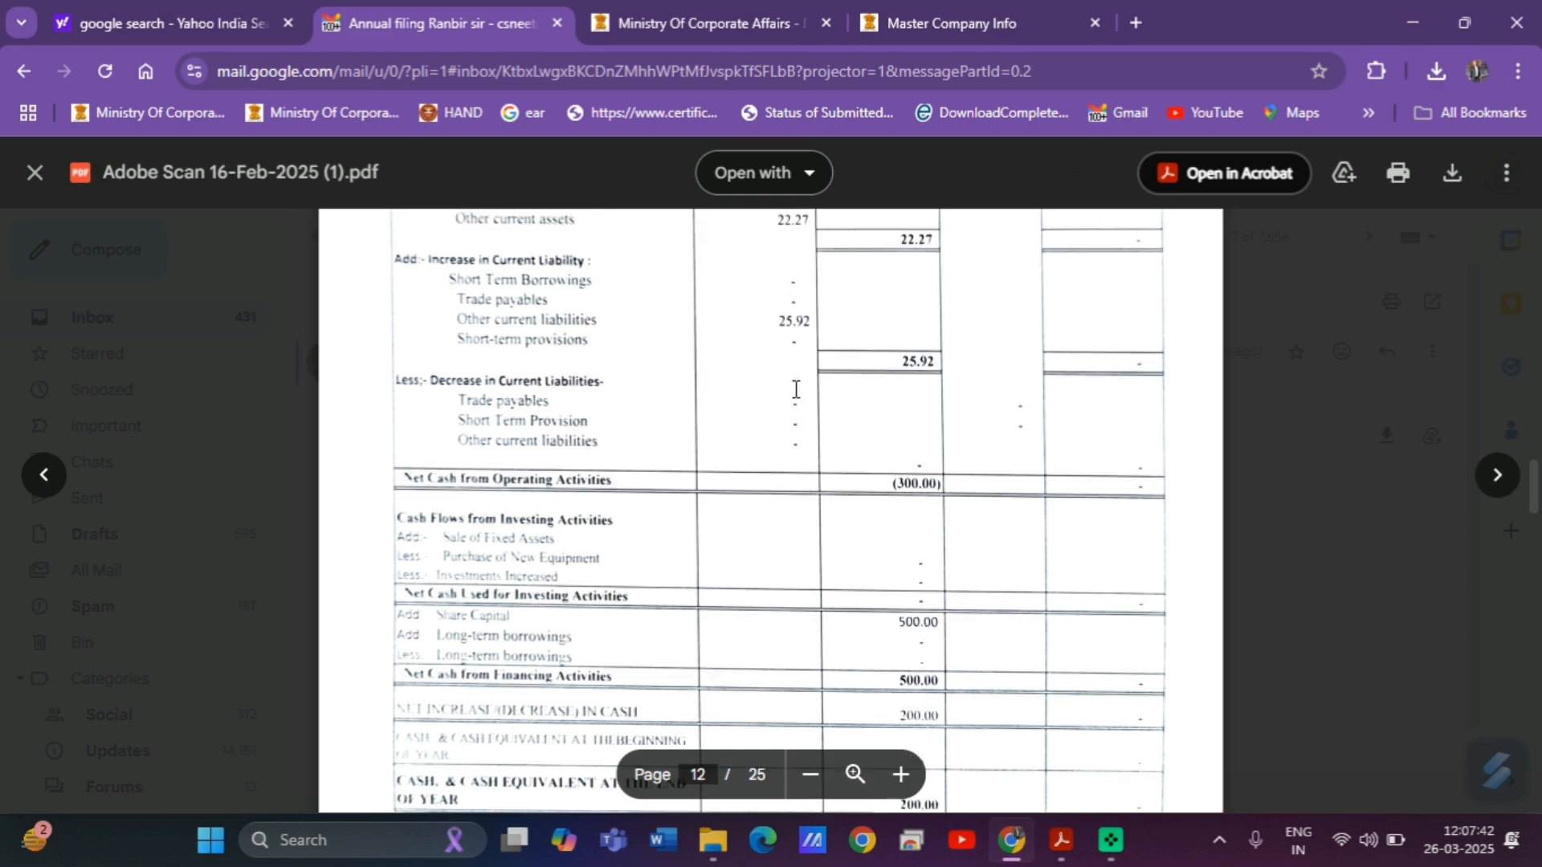
scroll(795, 389, up, 10)
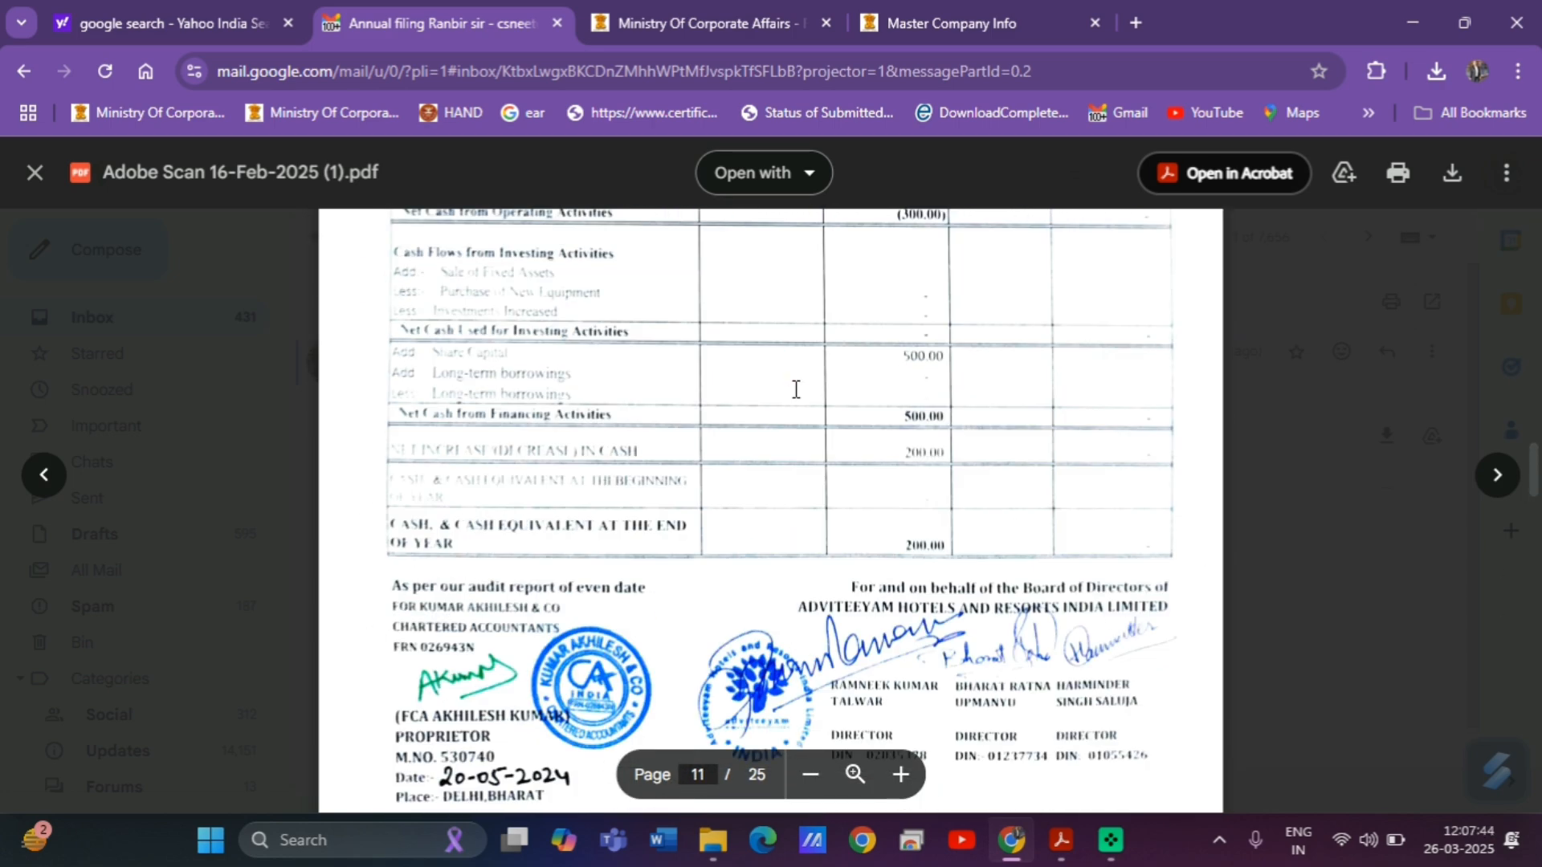
scroll(795, 389, up, 5)
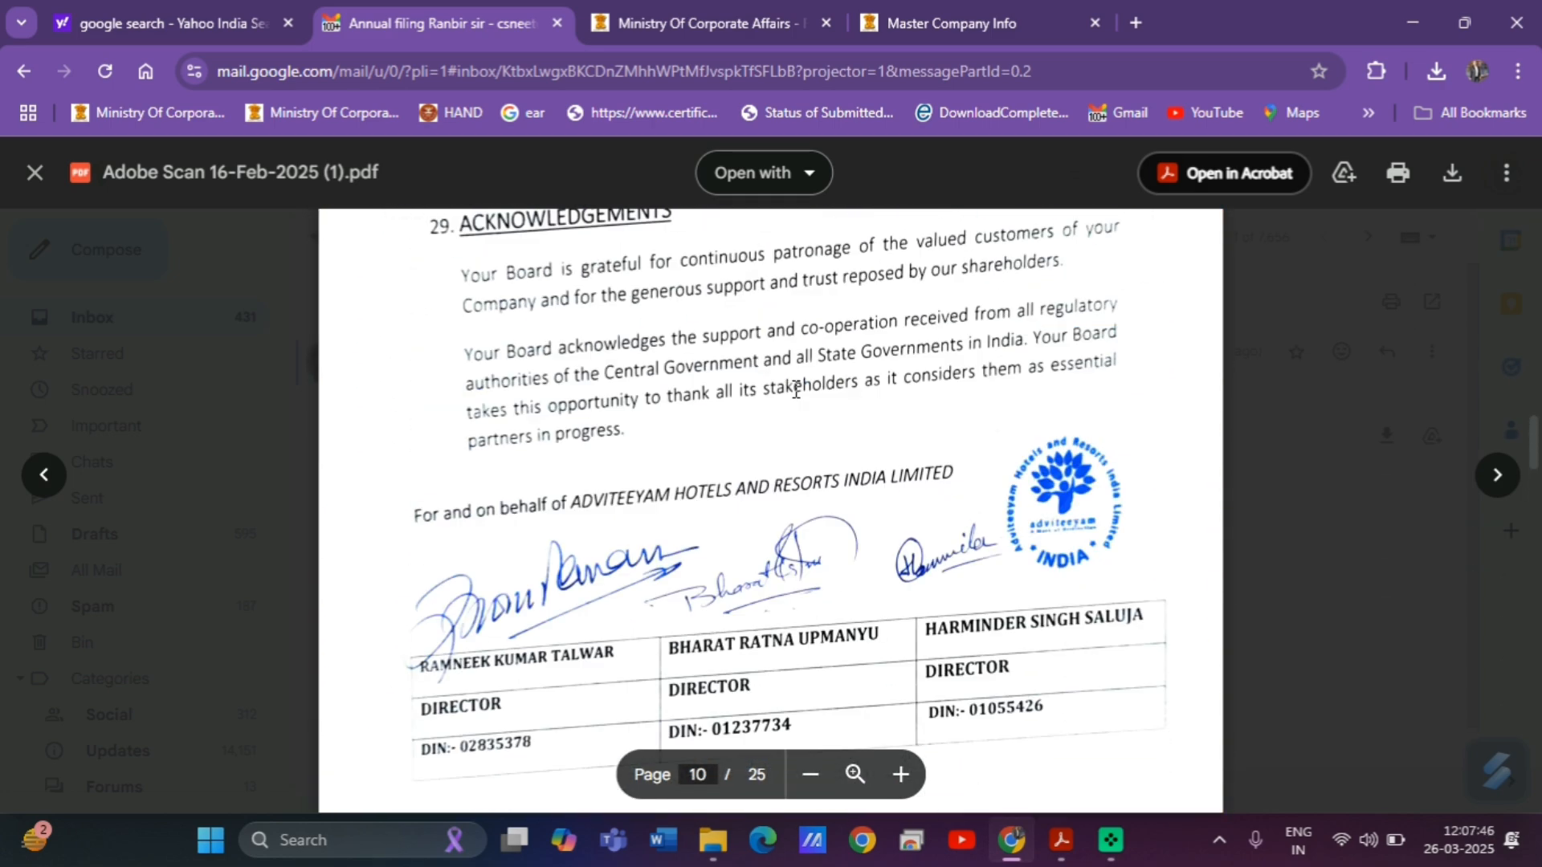
scroll(796, 389, down, 3)
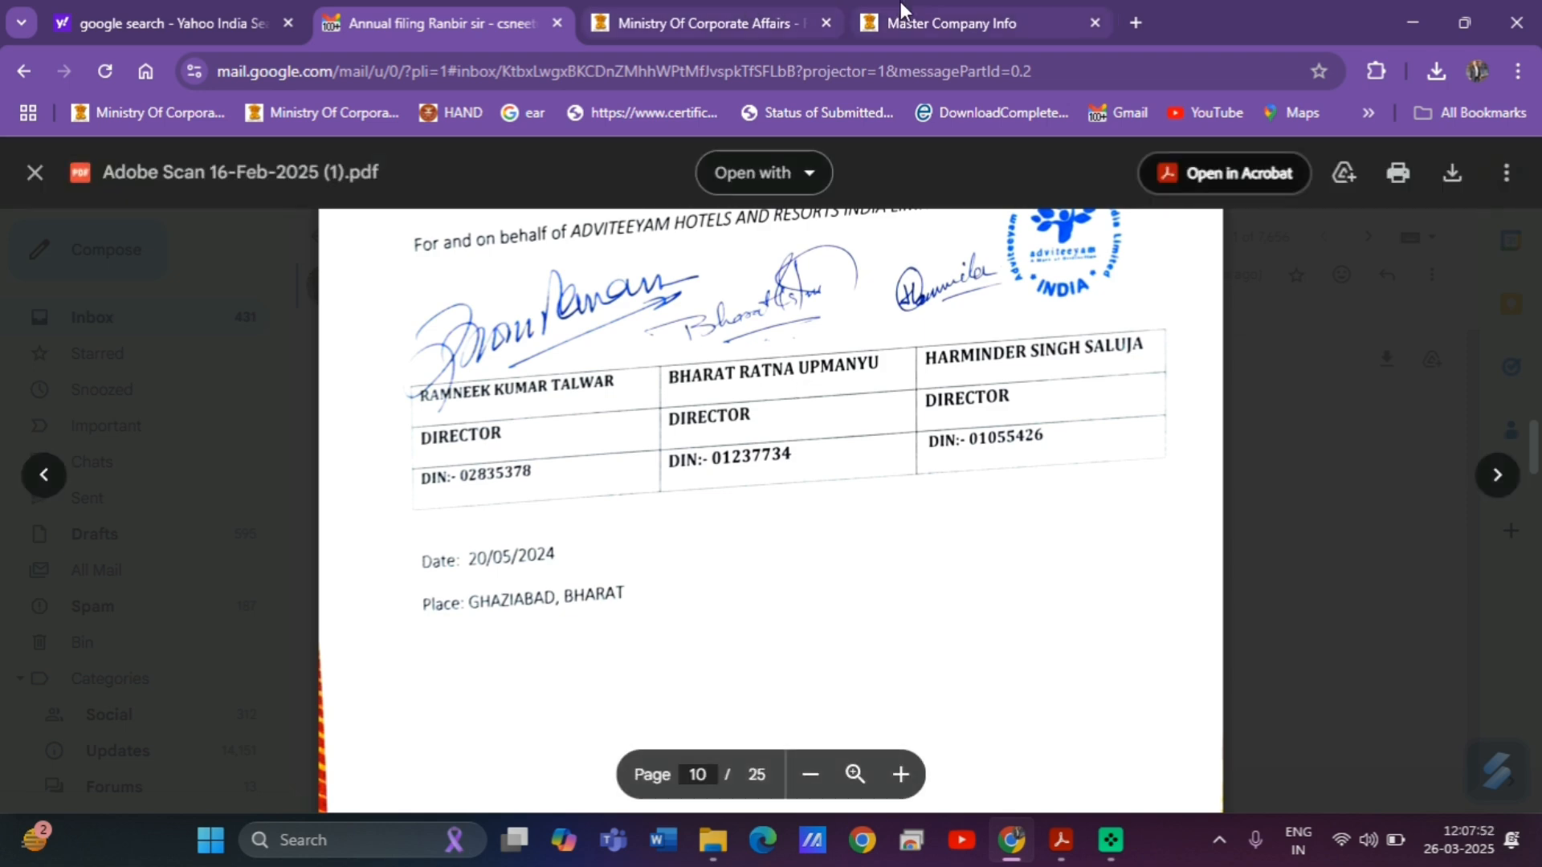
Enter 20/05/2024 for items 5 and 6 and answer Yes to AGM held.
click(1061, 848)
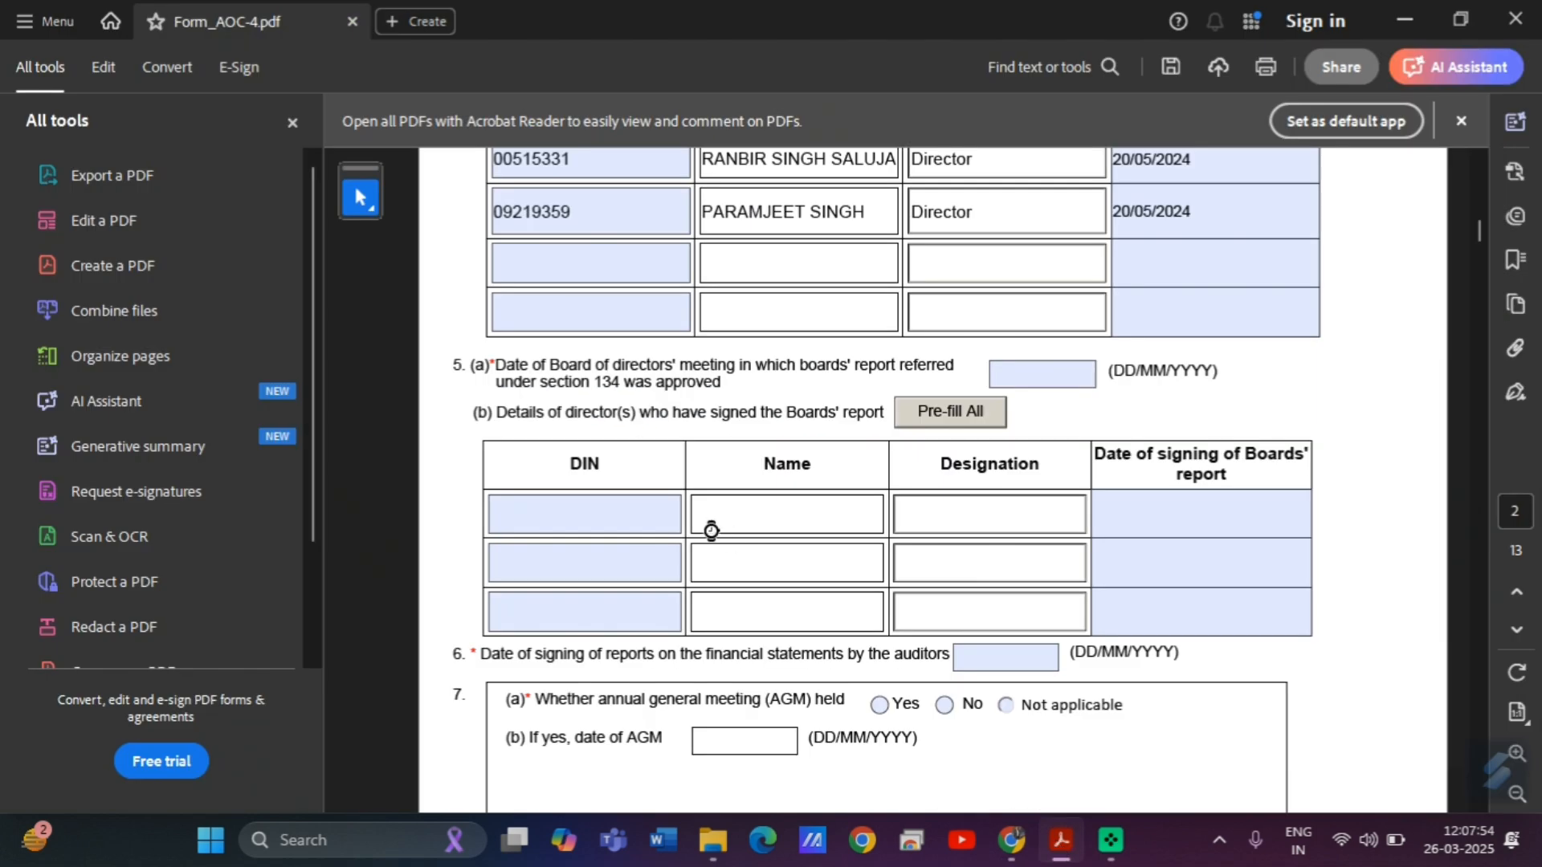
click(1038, 379)
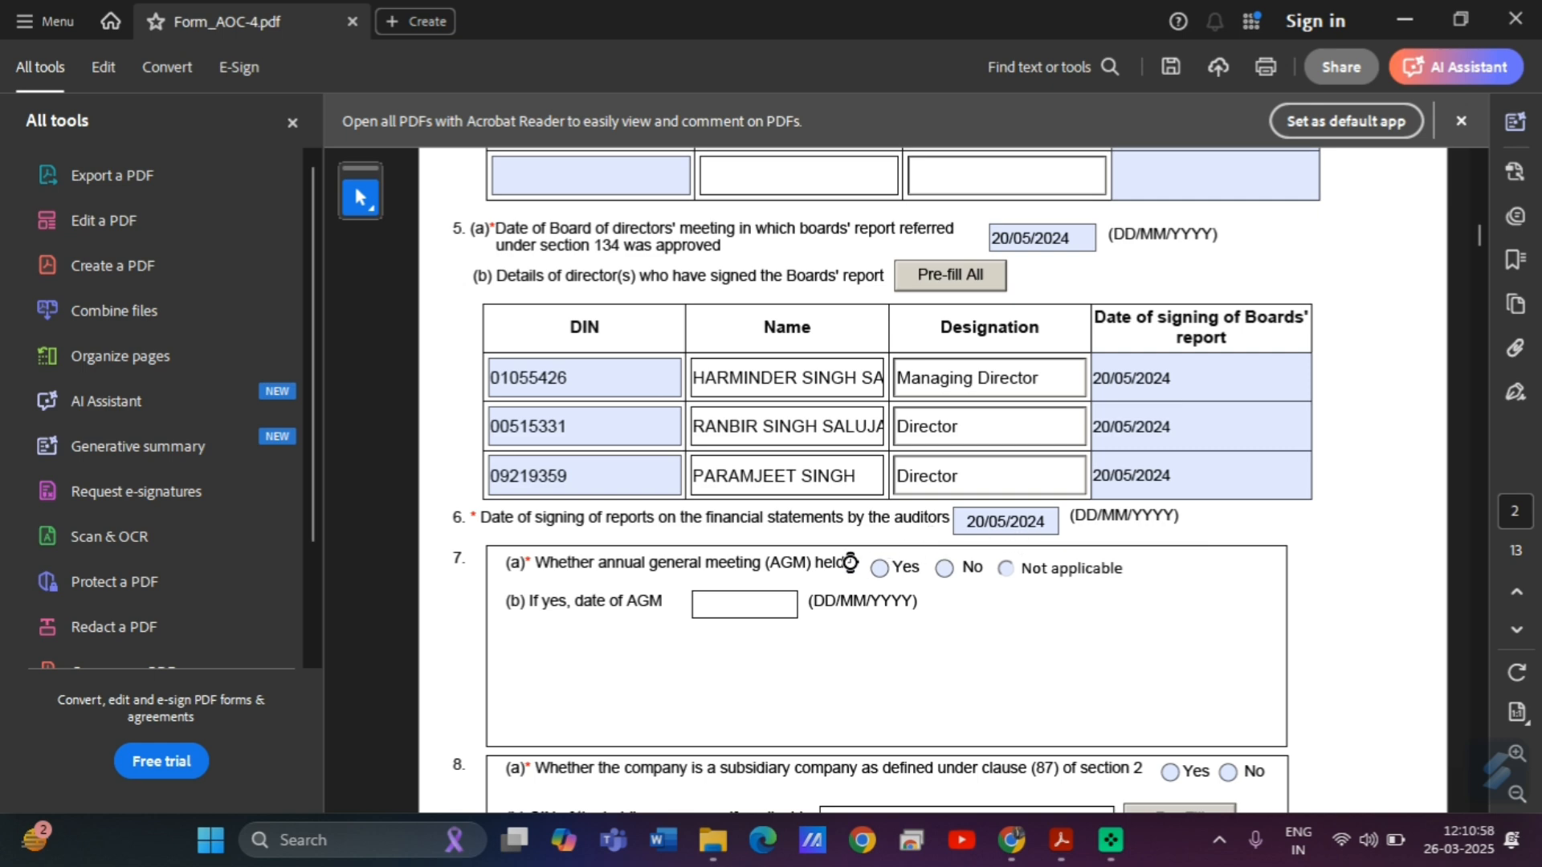
click(883, 568)
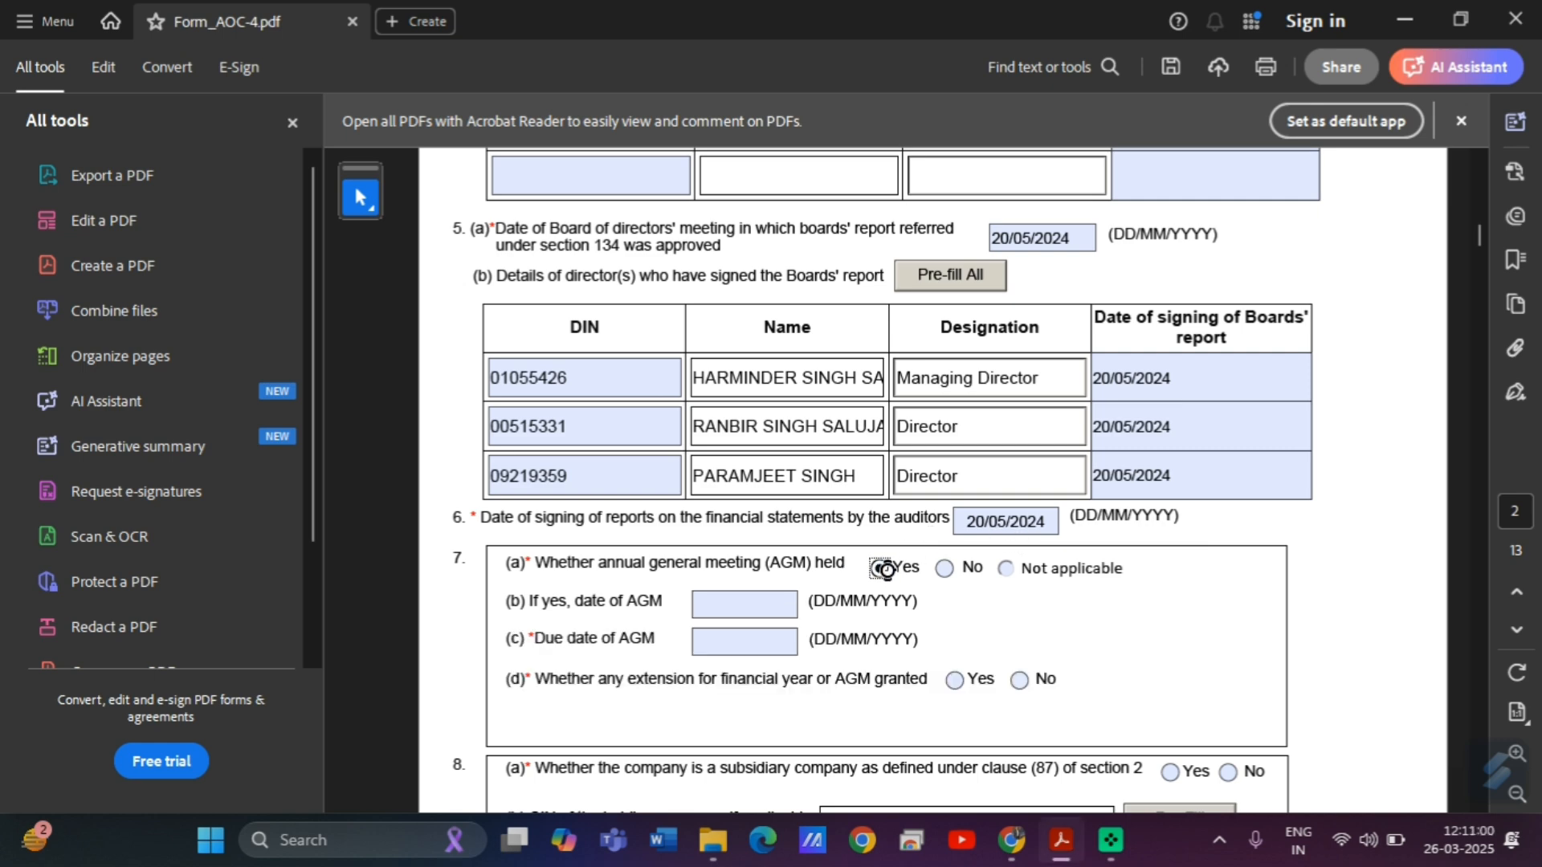
Set the date of AGM to 30/09/2024.
click(741, 606)
click(807, 604)
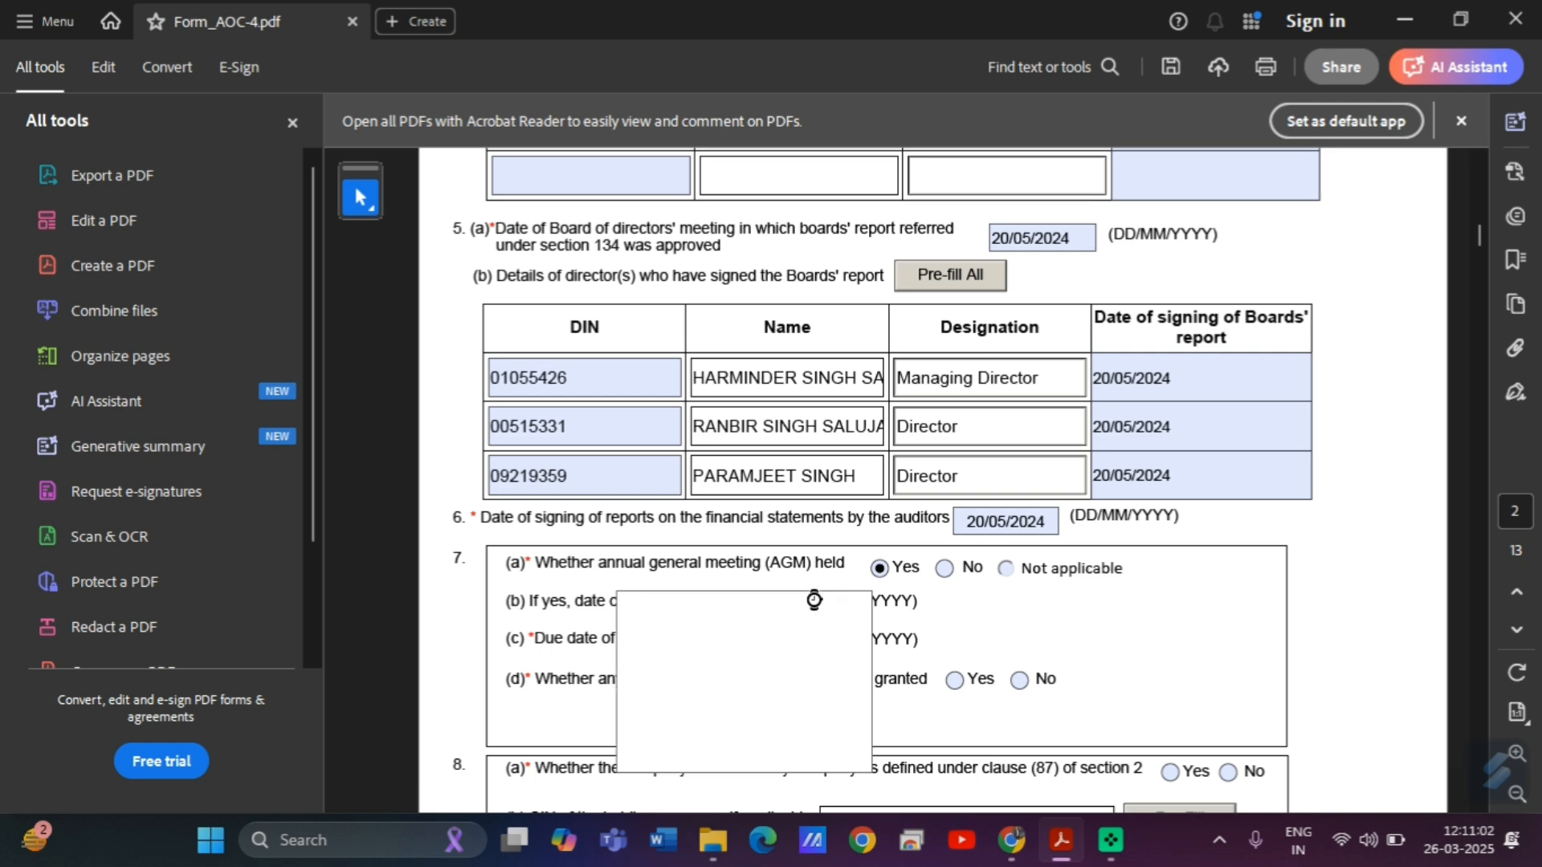
click(745, 614)
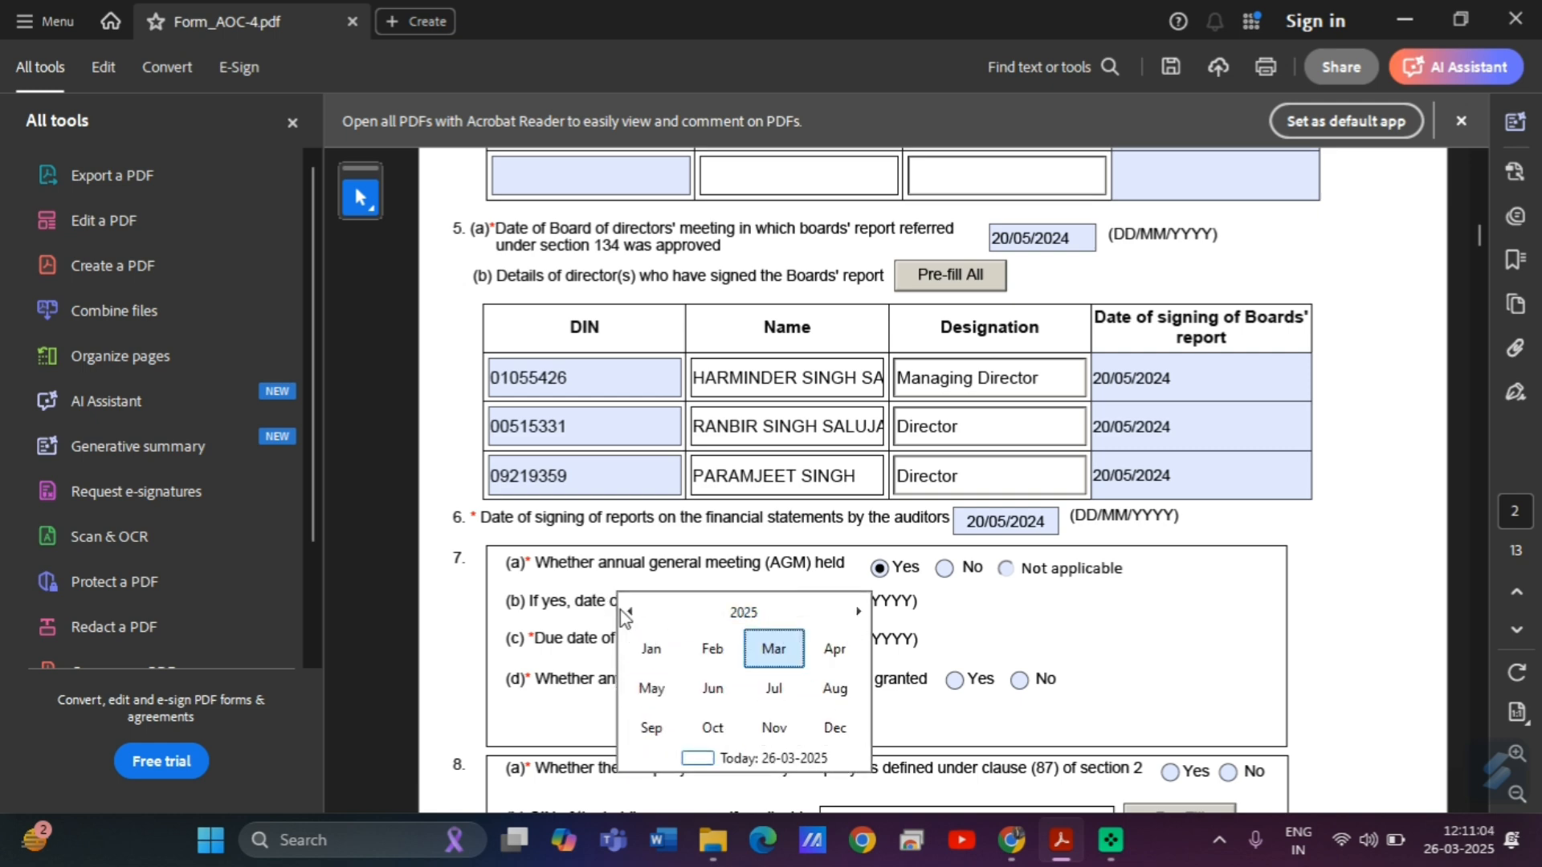
click(629, 611)
click(654, 728)
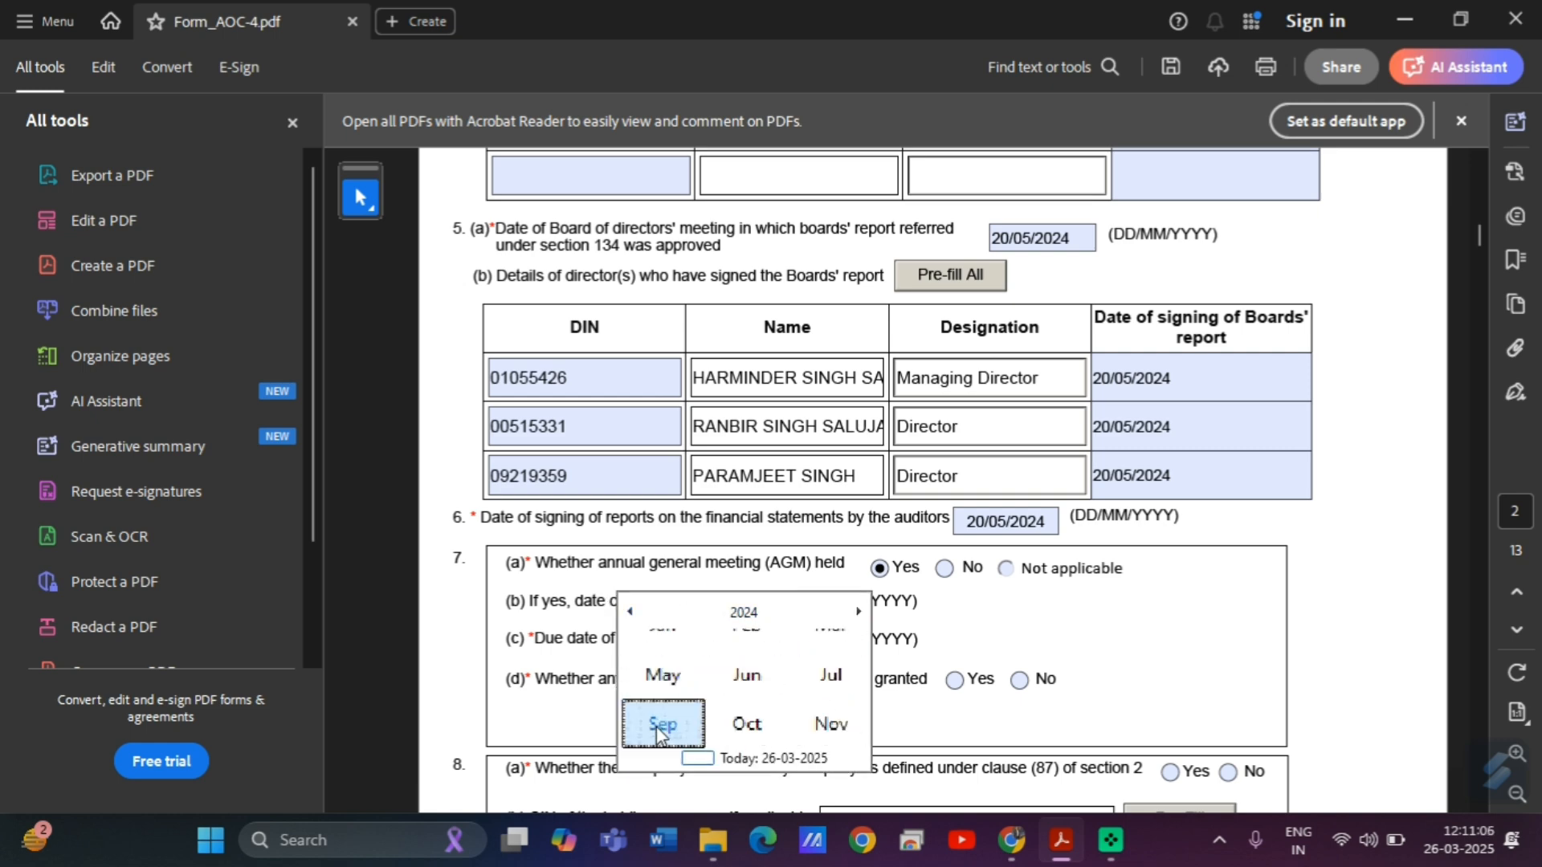
click(676, 740)
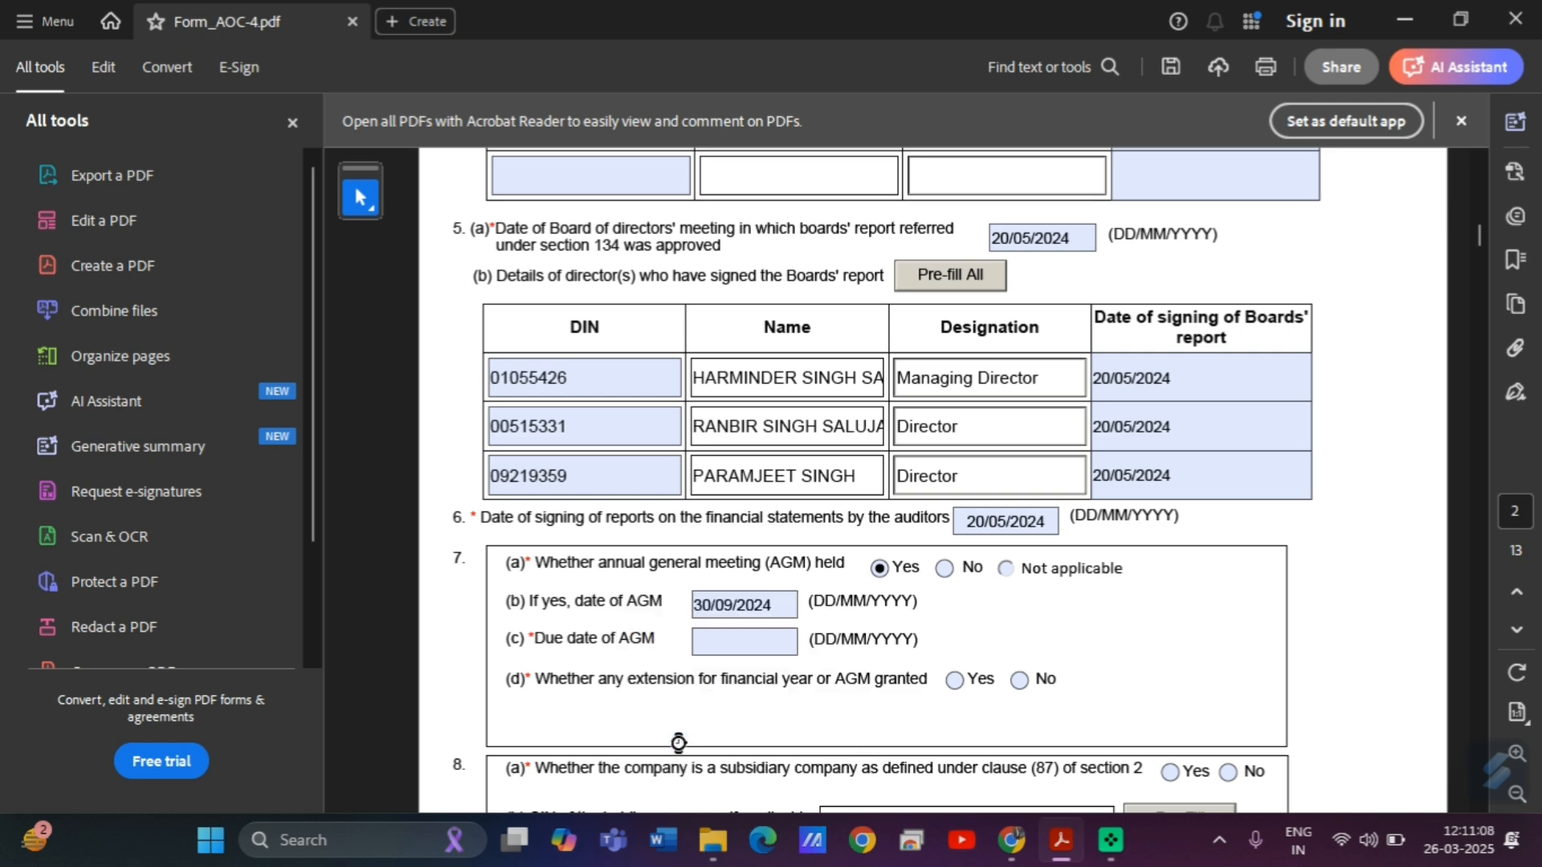
click(727, 643)
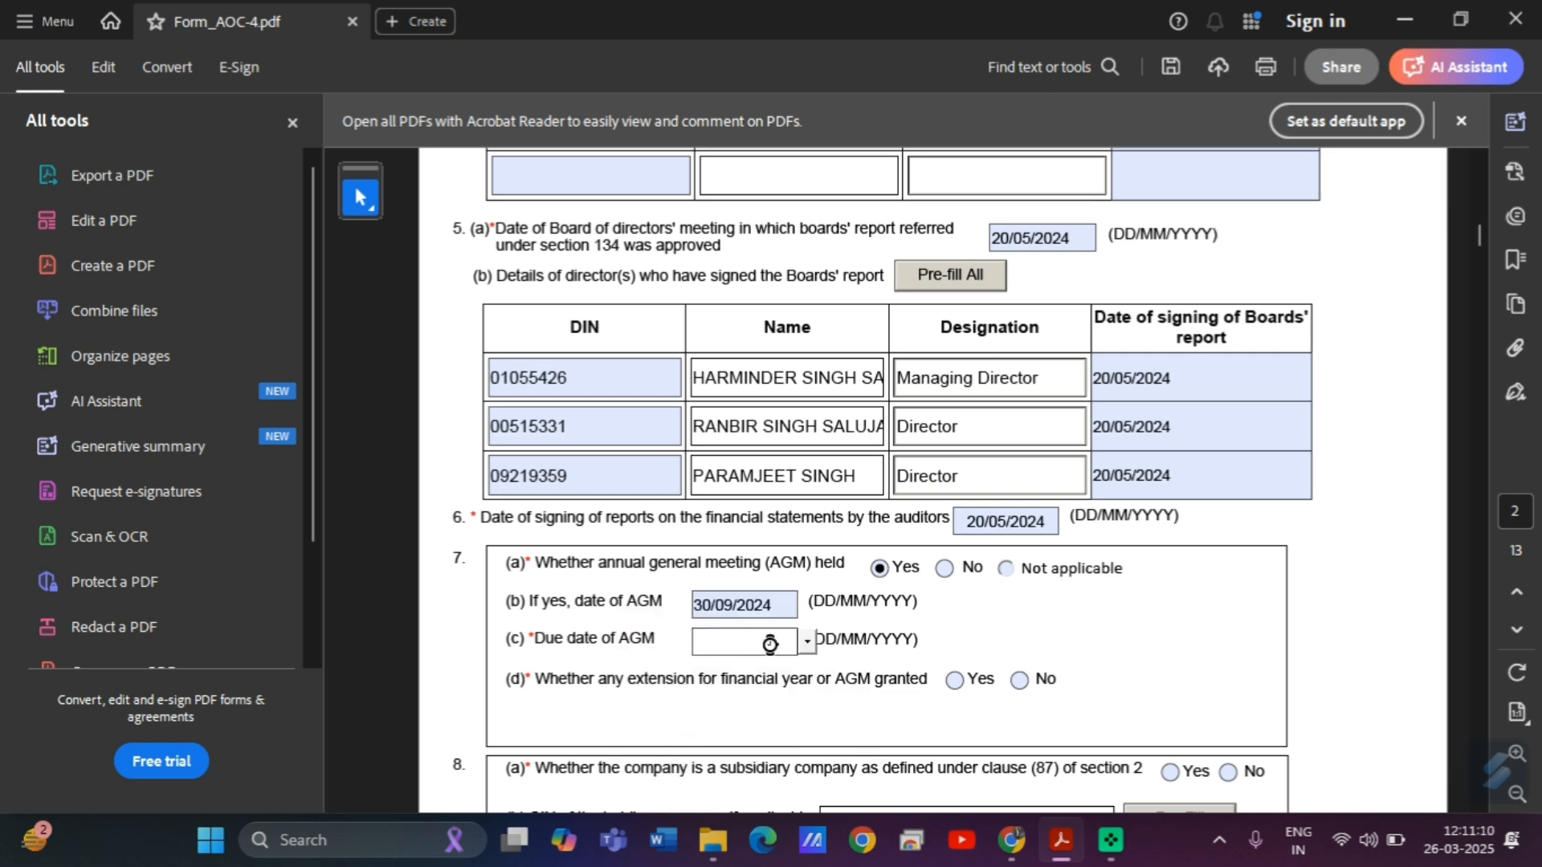
Set the AGM due date to 30/09/2024 in the calendar picker.
click(813, 643)
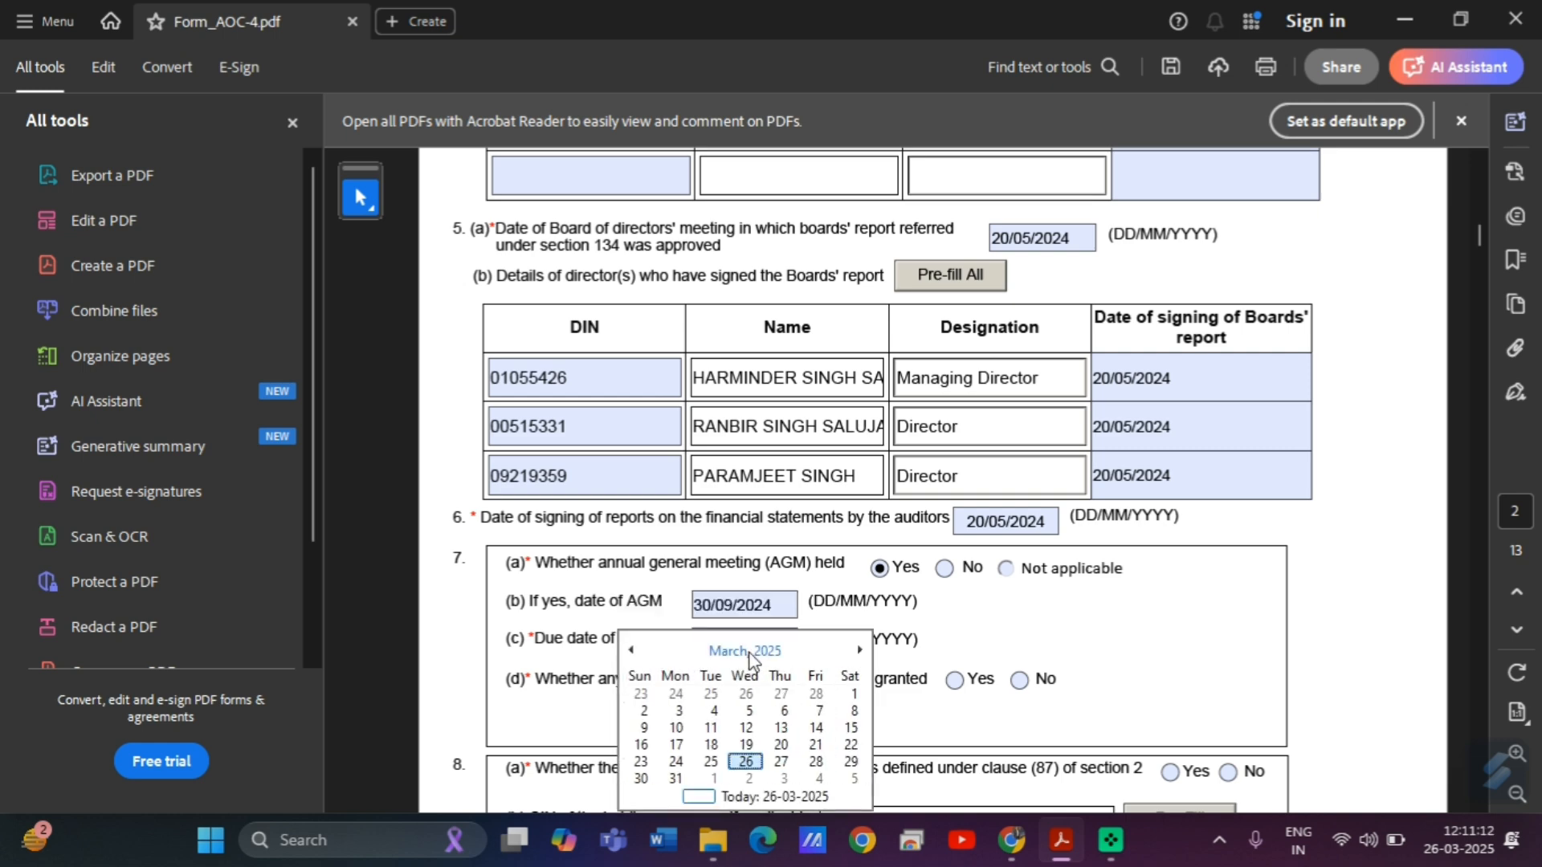
click(744, 651)
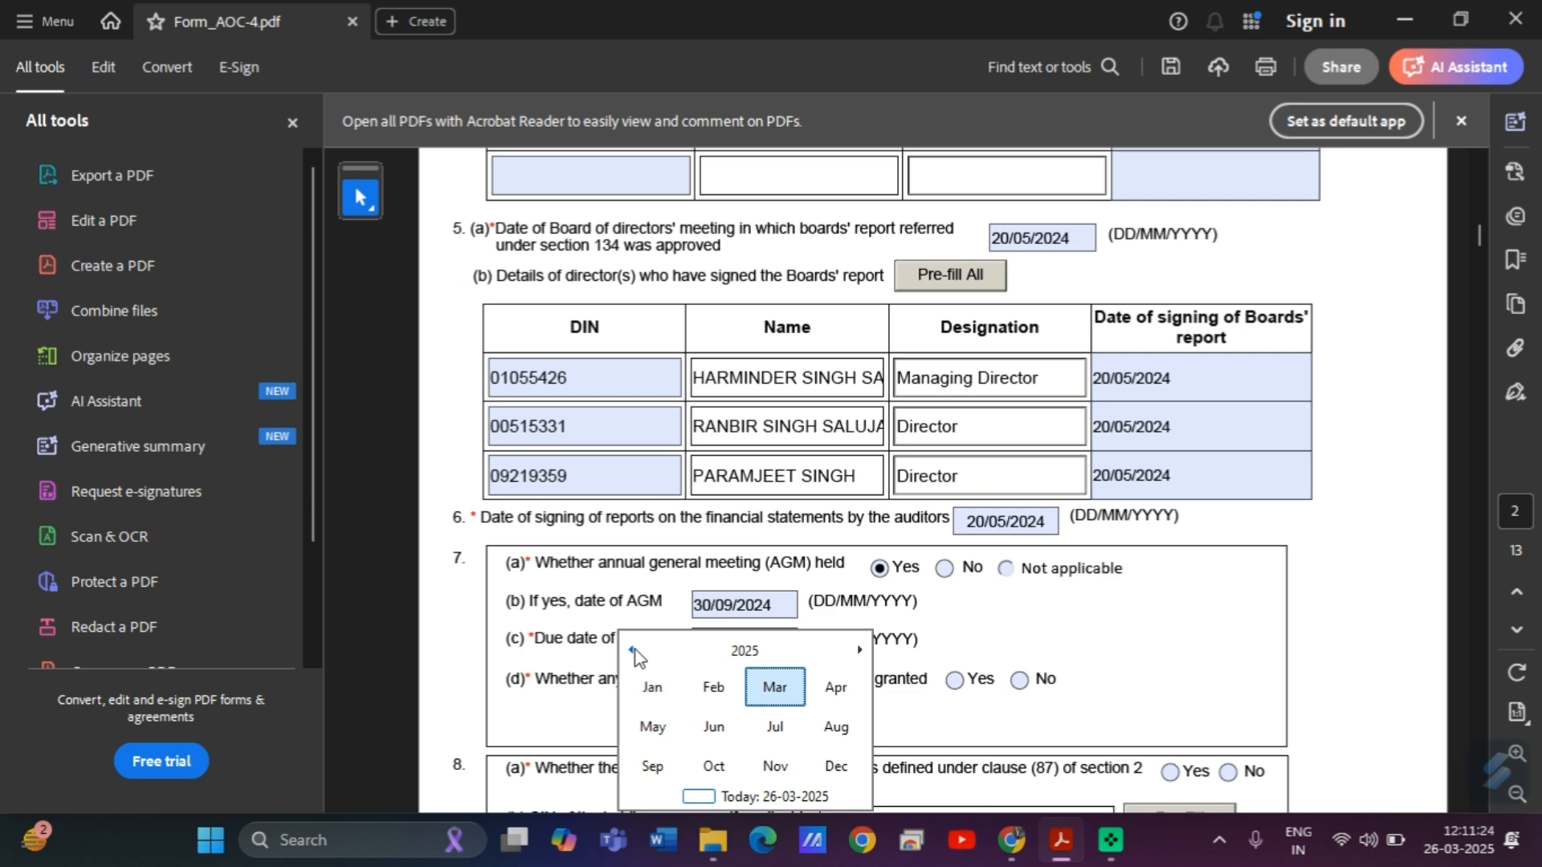
click(633, 650)
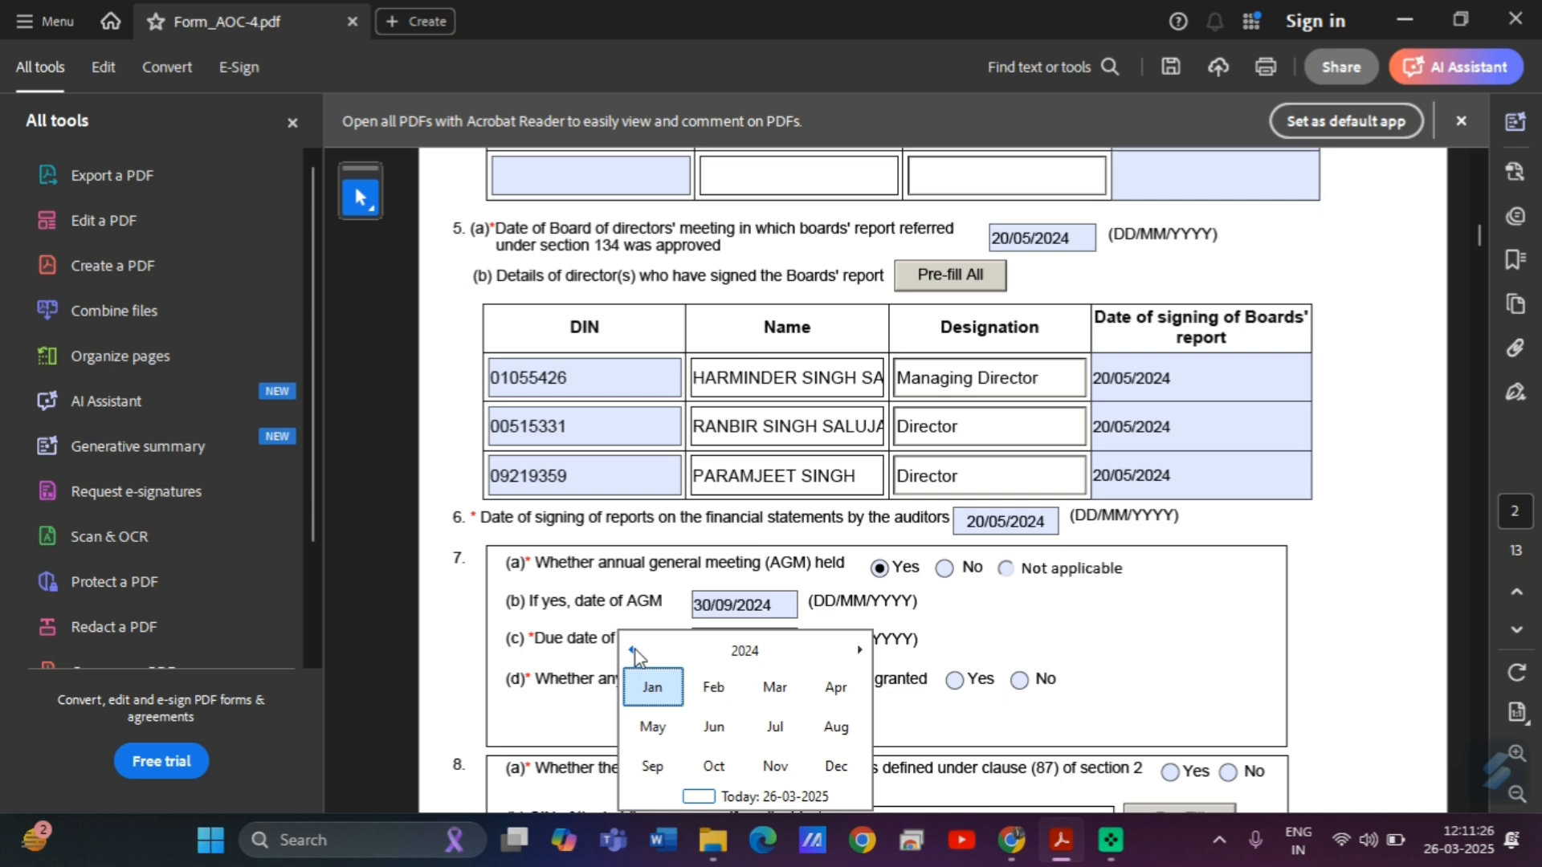
click(653, 765)
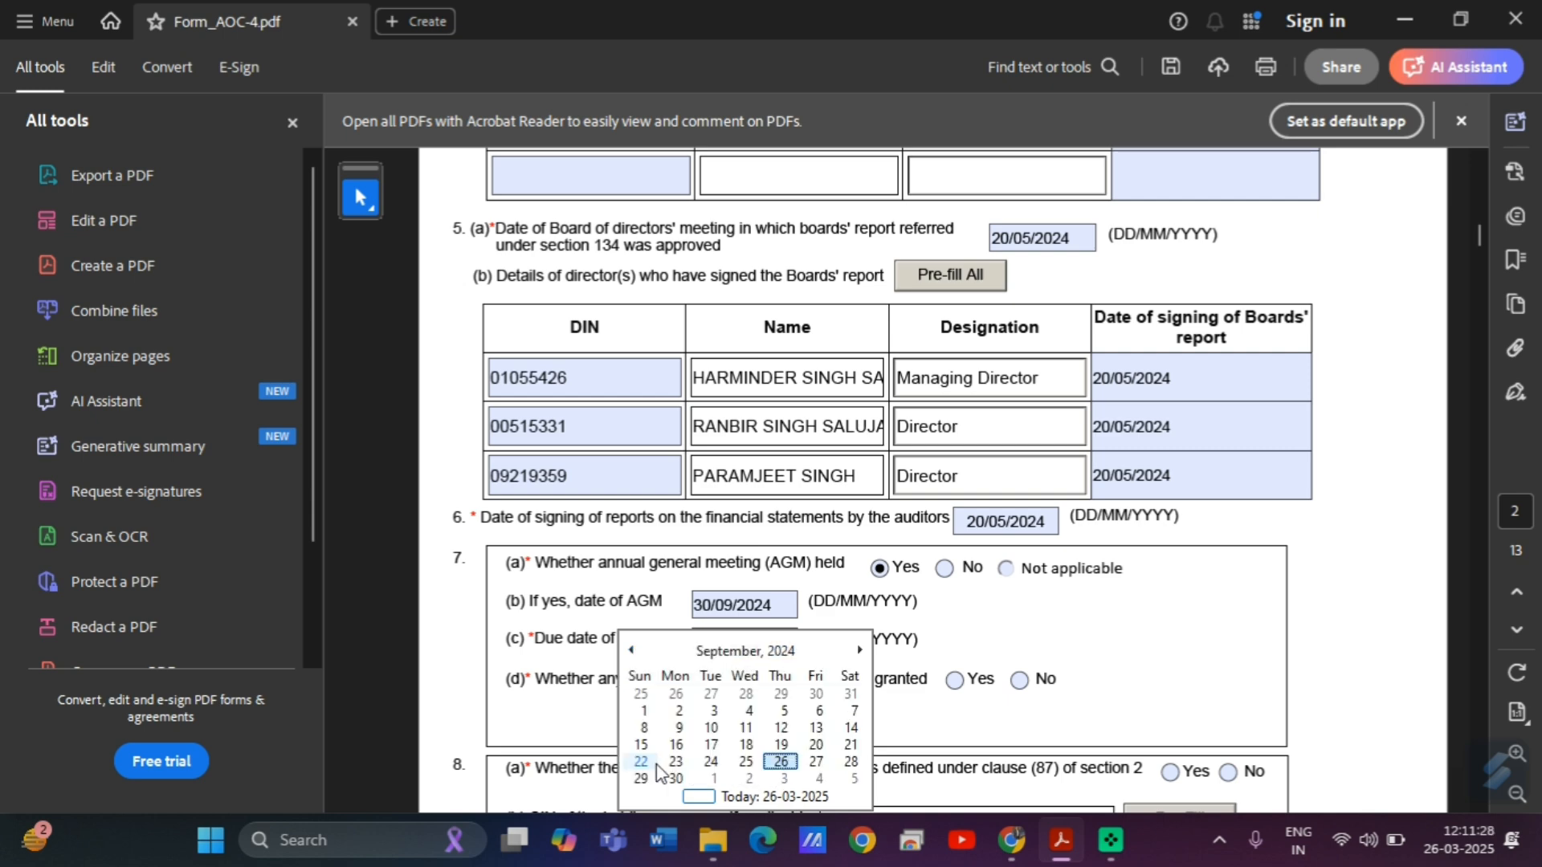
click(674, 778)
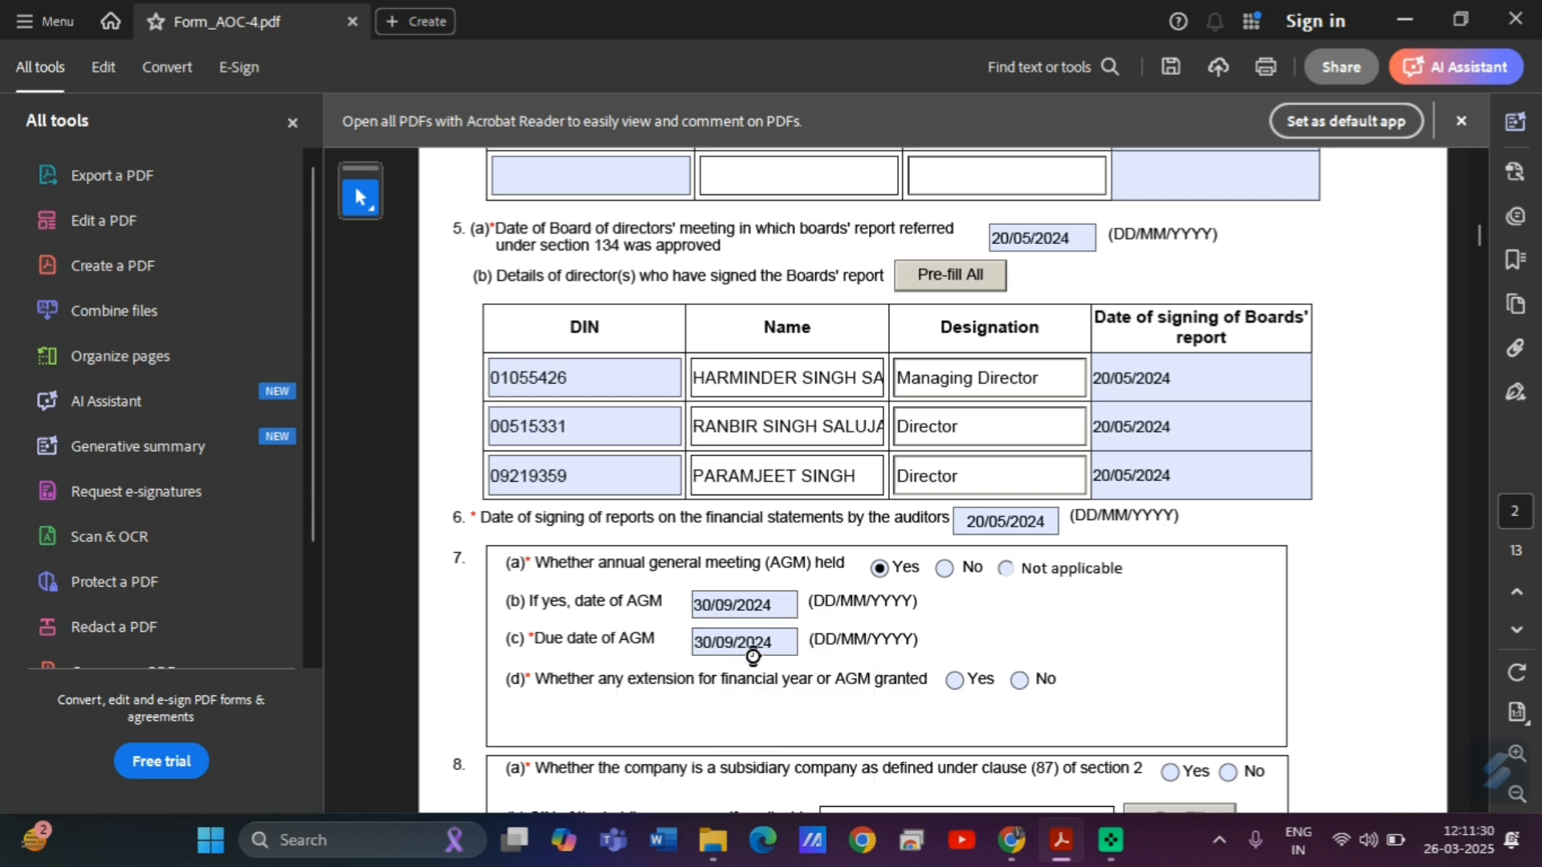
Answer No to the AGM extension, holding-company and subsidiary questions.
click(1014, 680)
drag(1476, 239, 1477, 244)
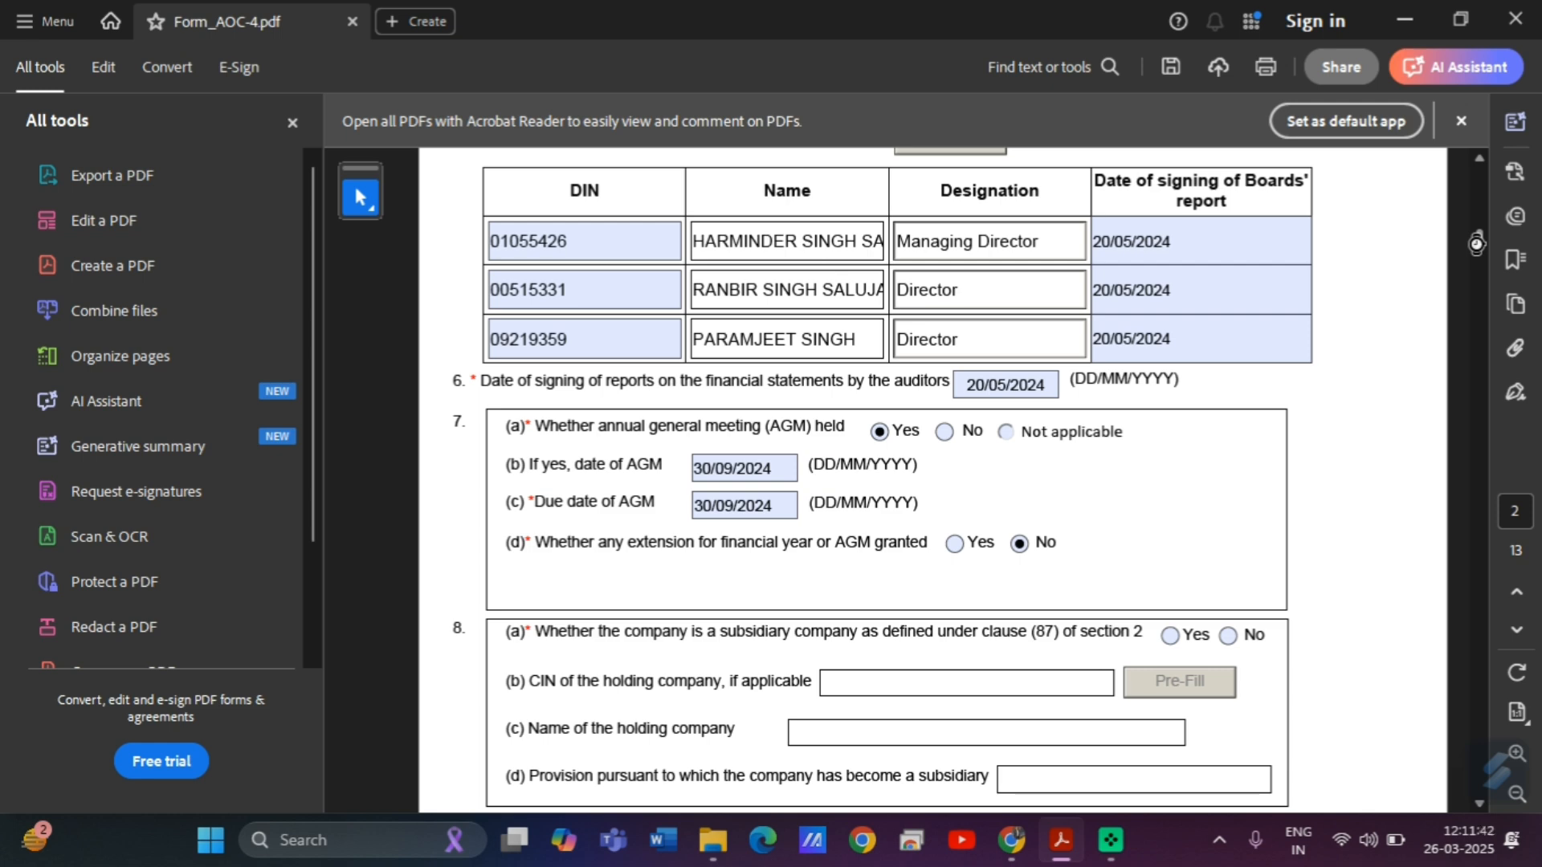
drag(1476, 243, 1478, 250)
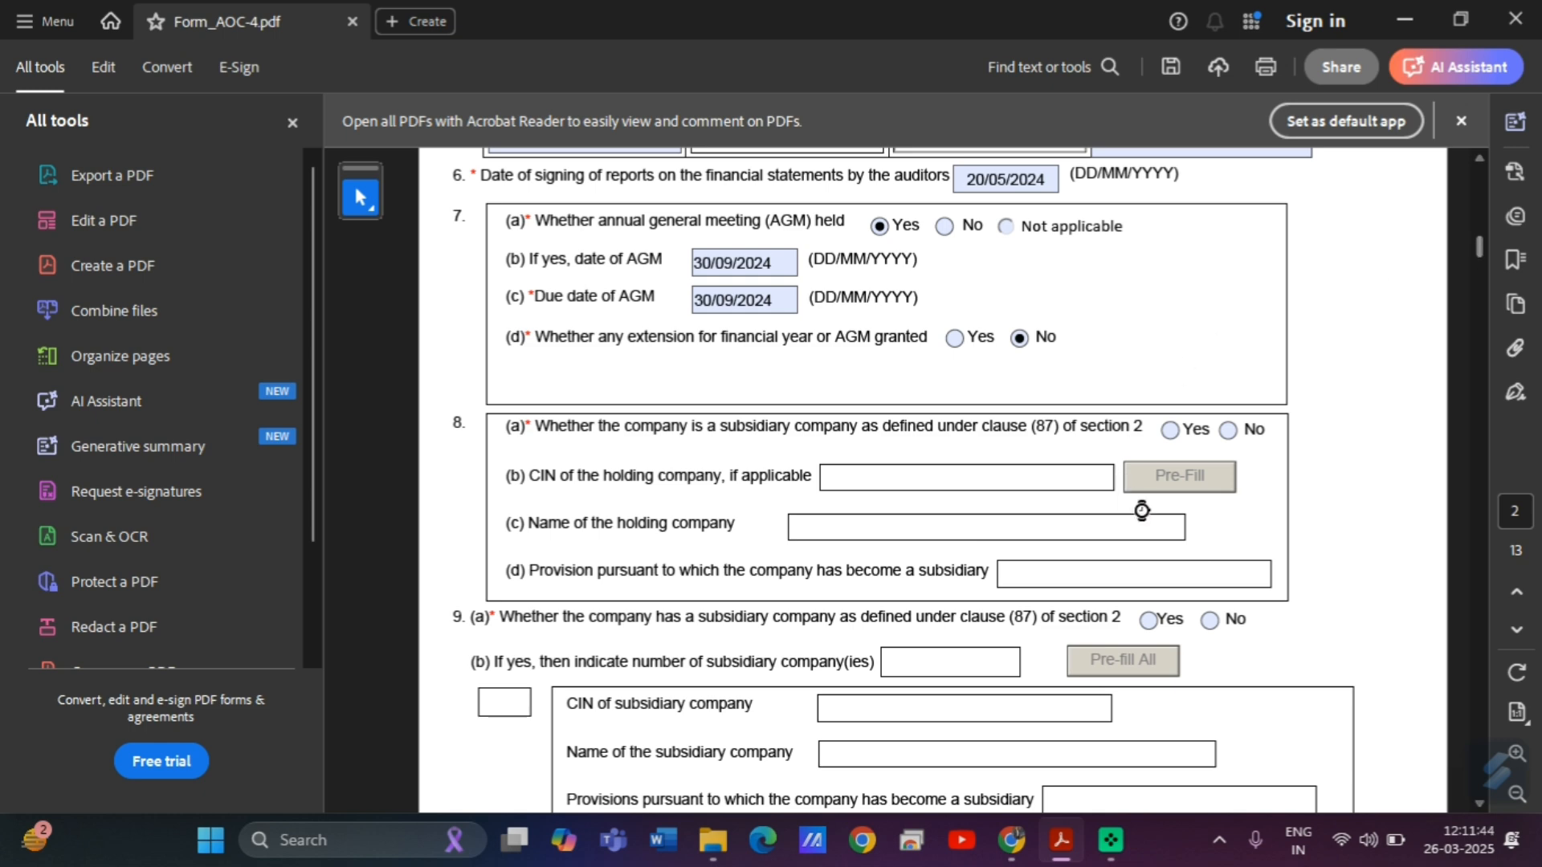
click(1229, 430)
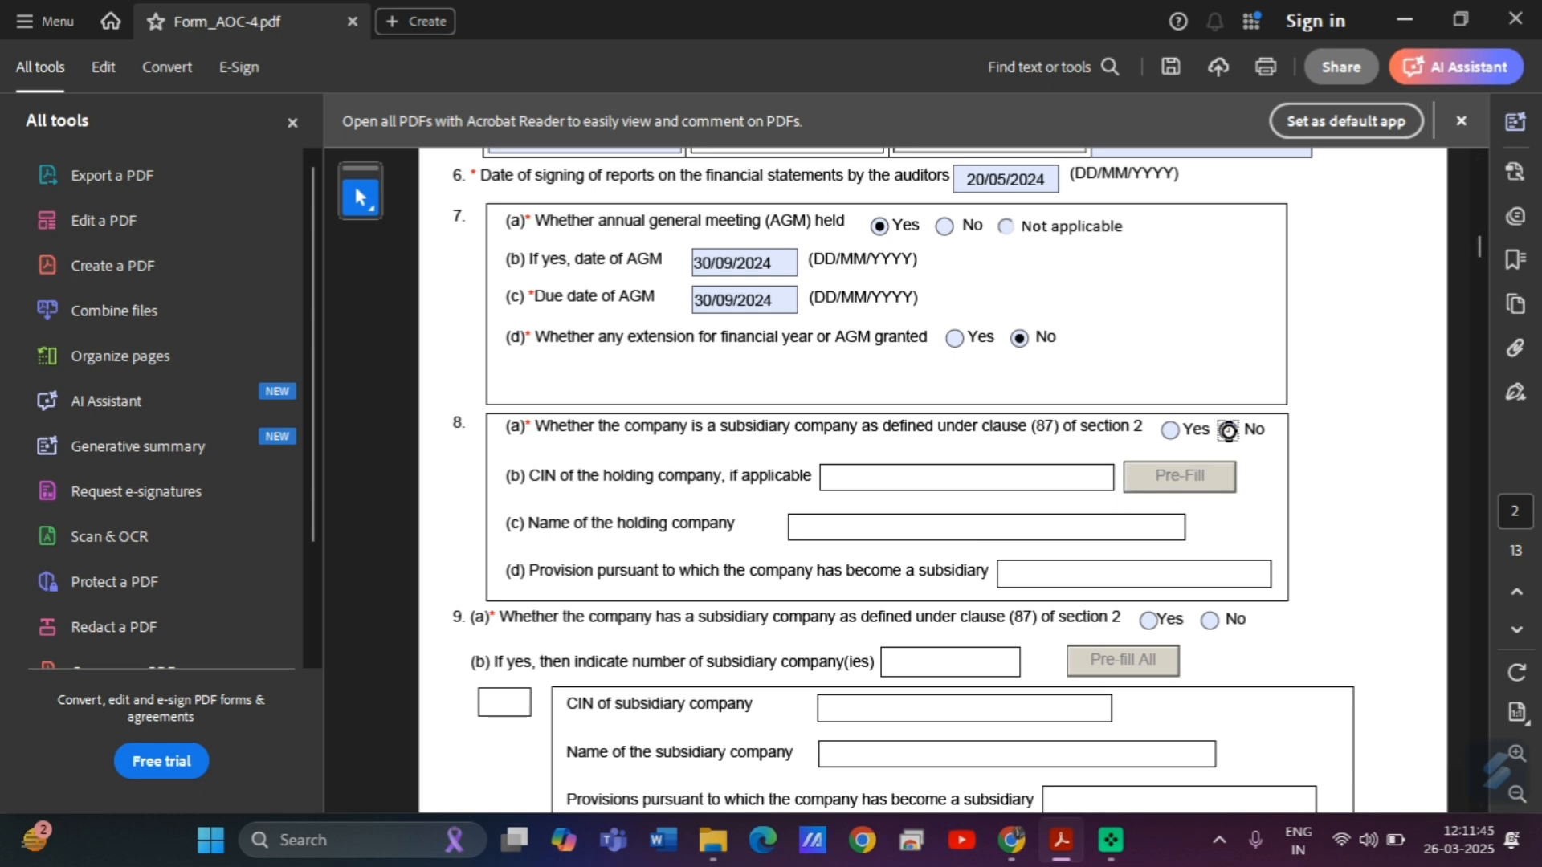
click(1206, 621)
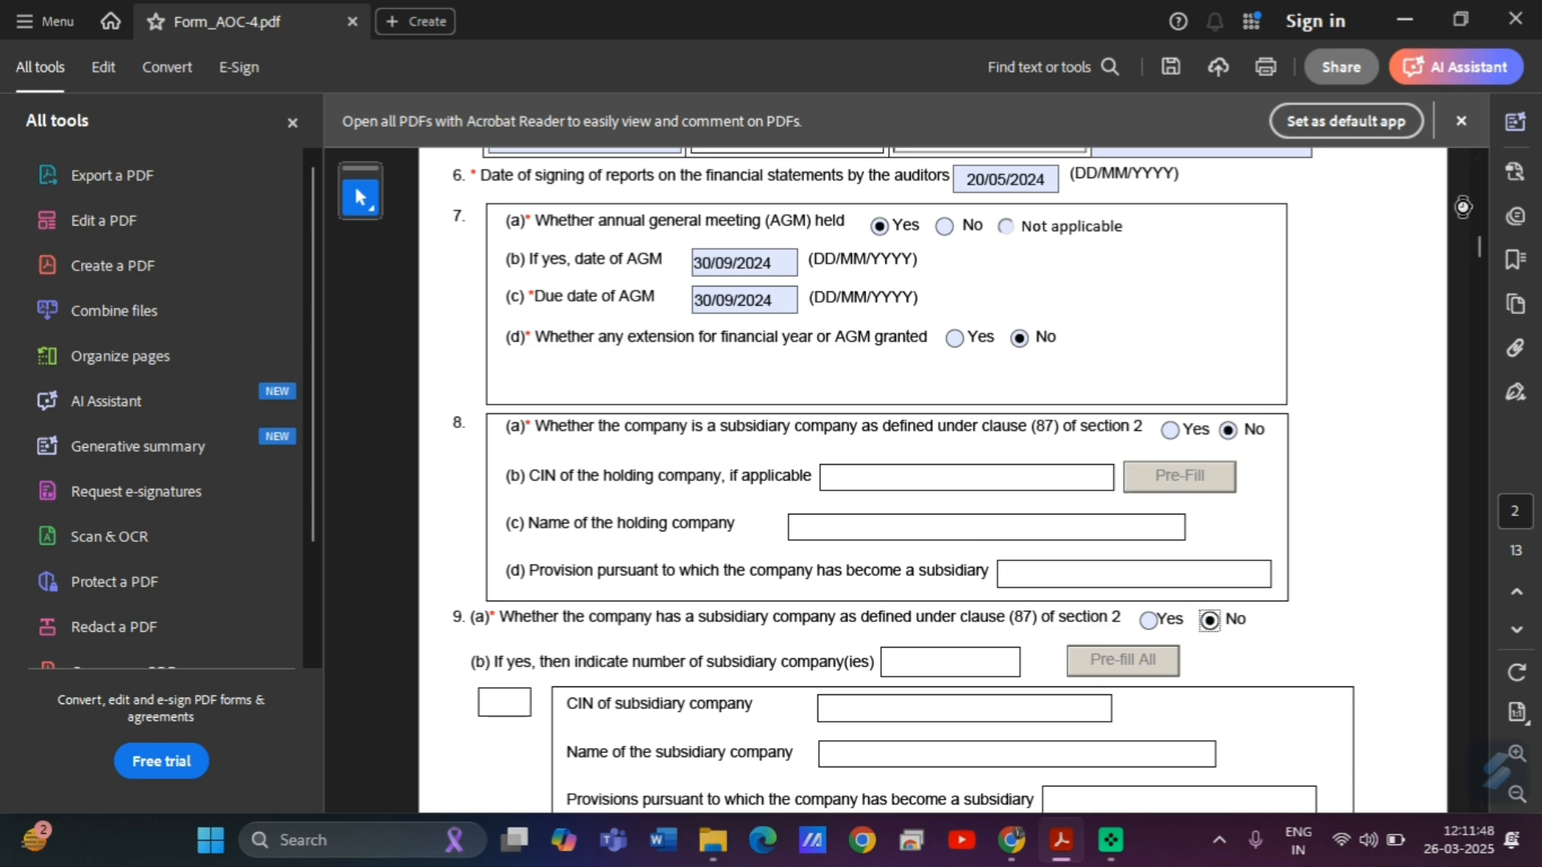
drag(1481, 245, 1484, 263)
Enter 1 as the number of auditors and begin the auditor's PAN, then switch to Chrome.
click(703, 174)
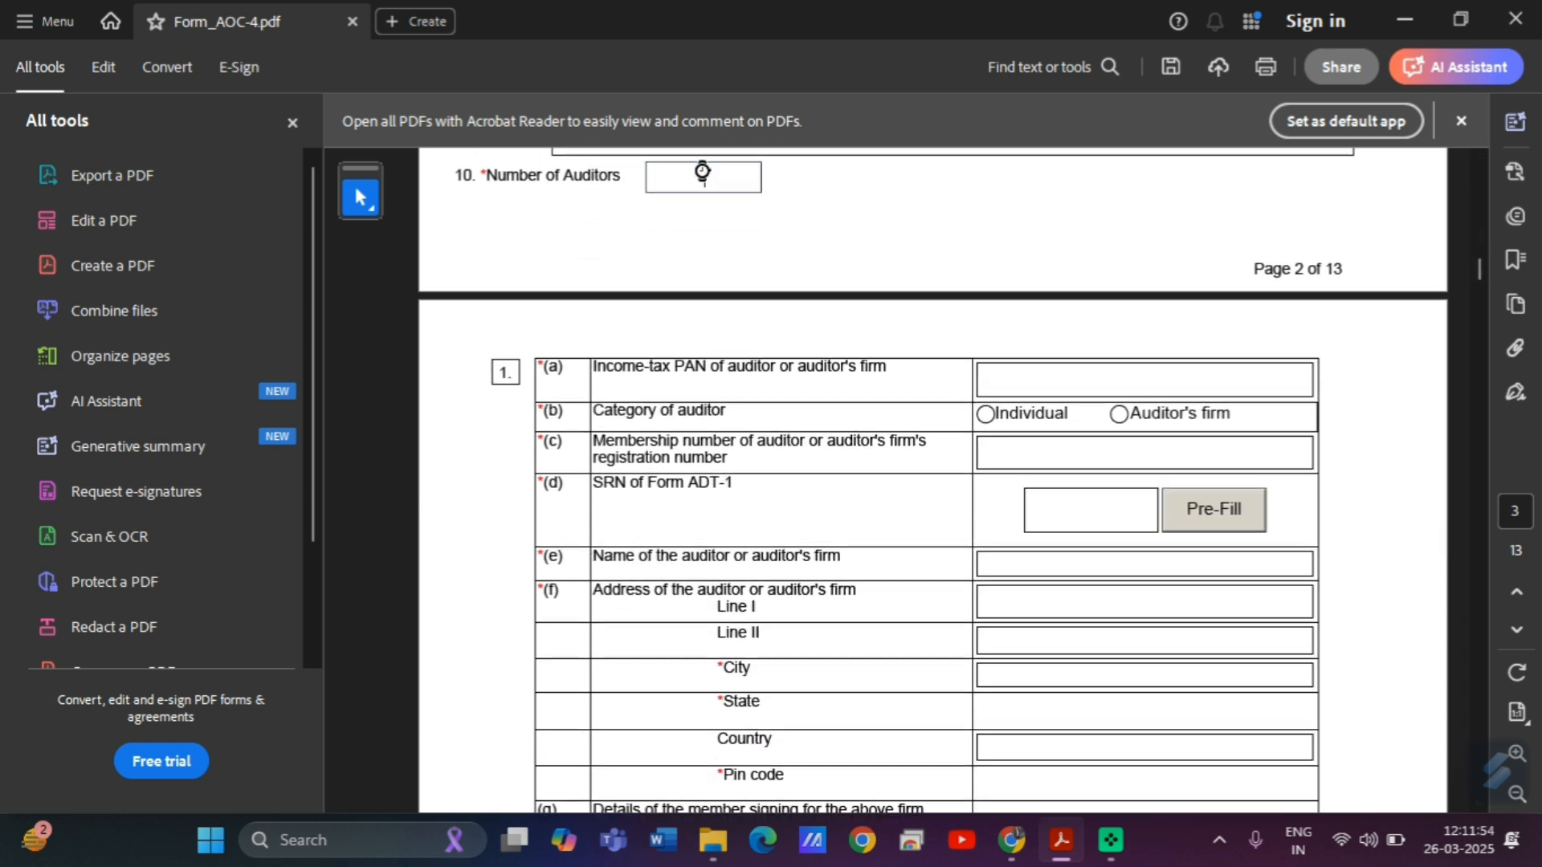
text(1)
click(845, 281)
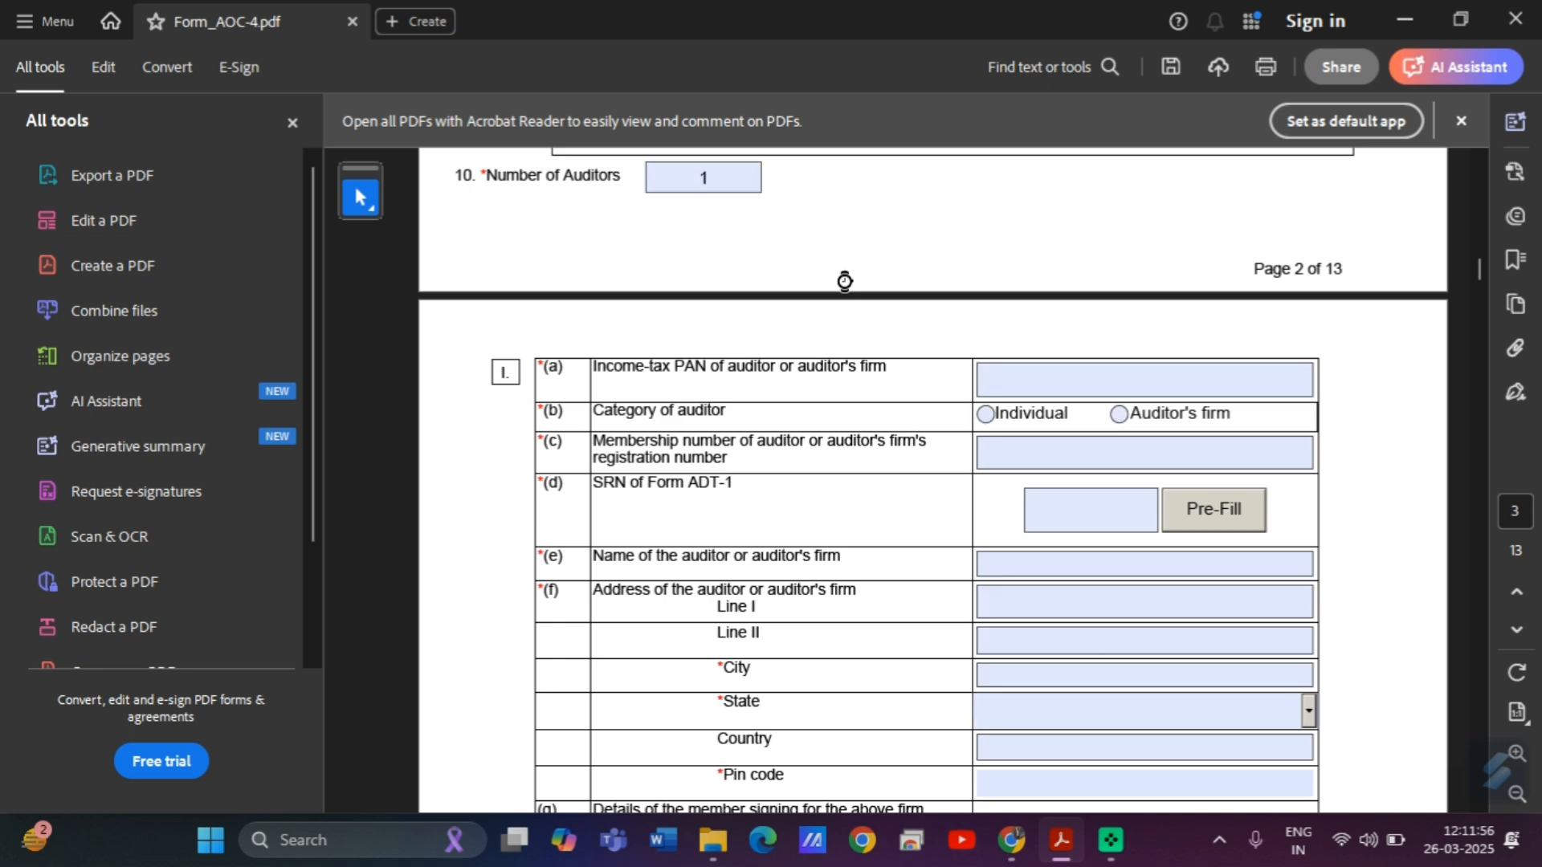
click(1013, 378)
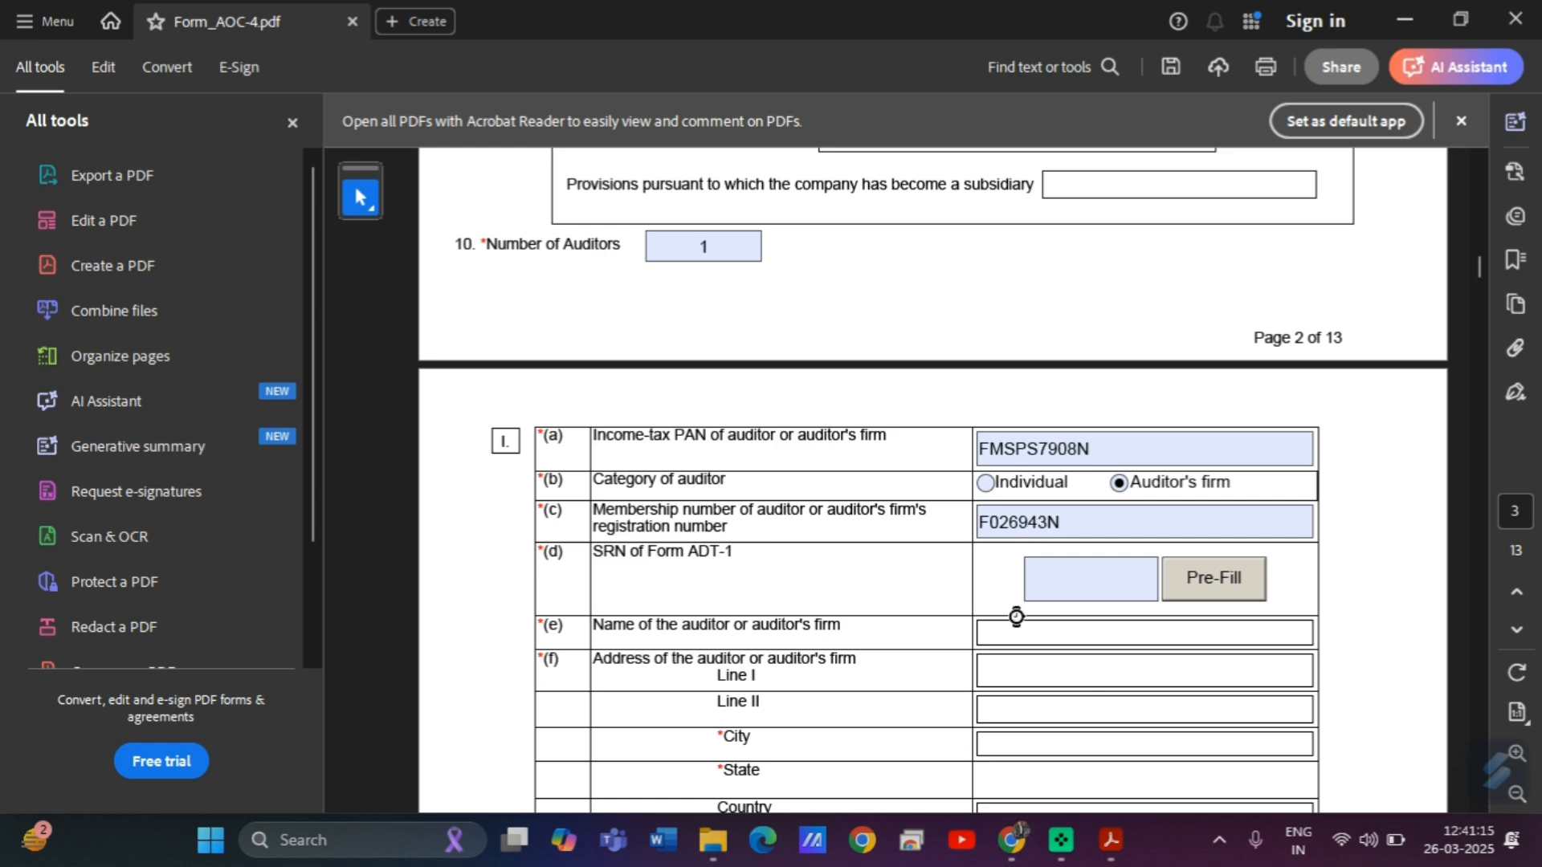
click(1012, 841)
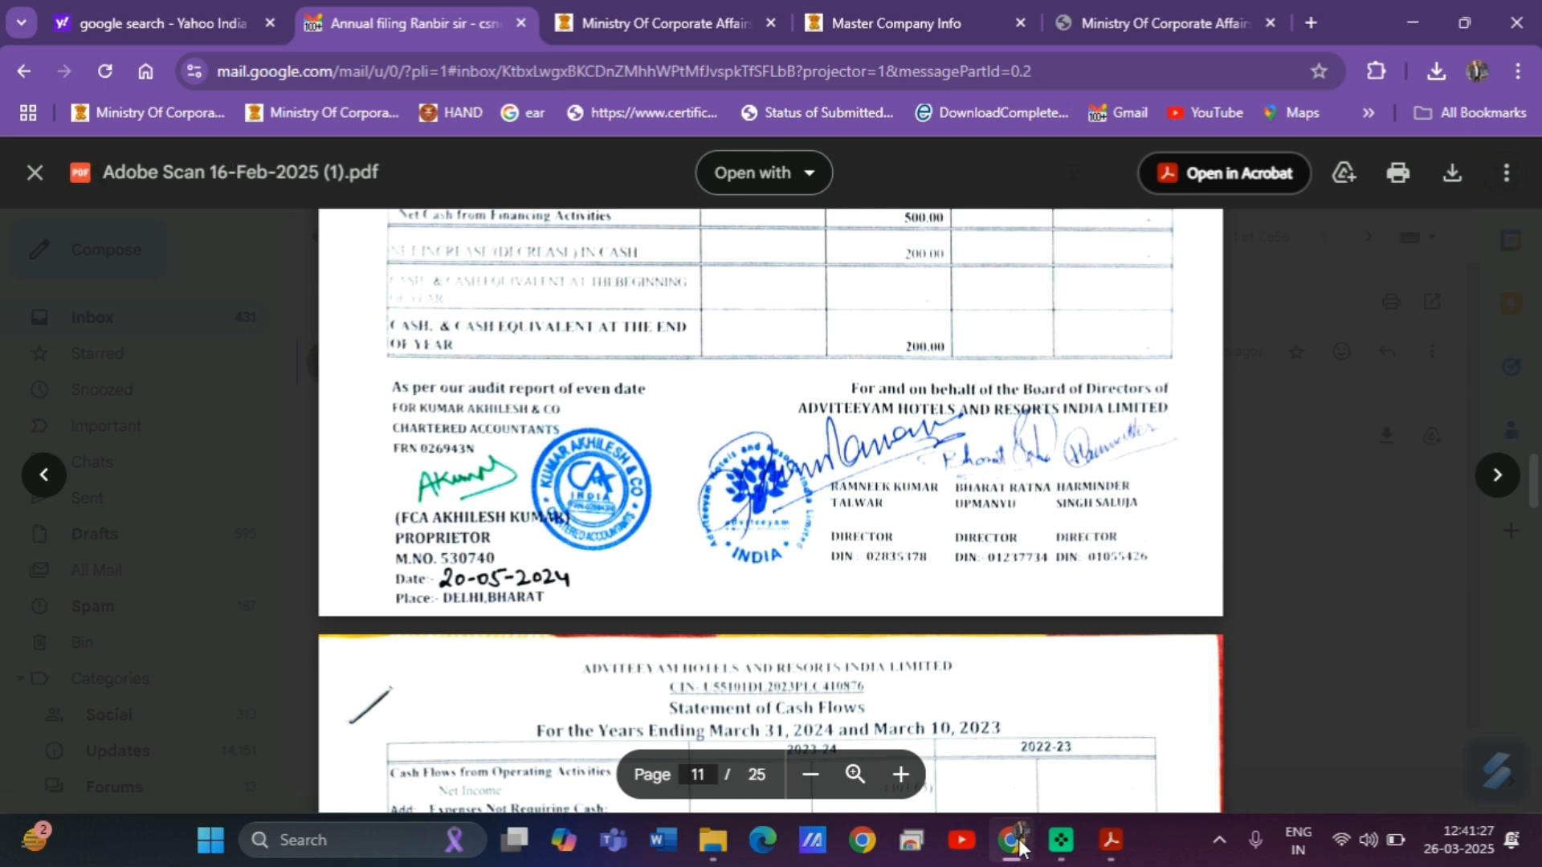
Go back to the AOC-4 form and select the SRN of Form ADT-1 field.
mouse_move(1111, 841)
click(1068, 654)
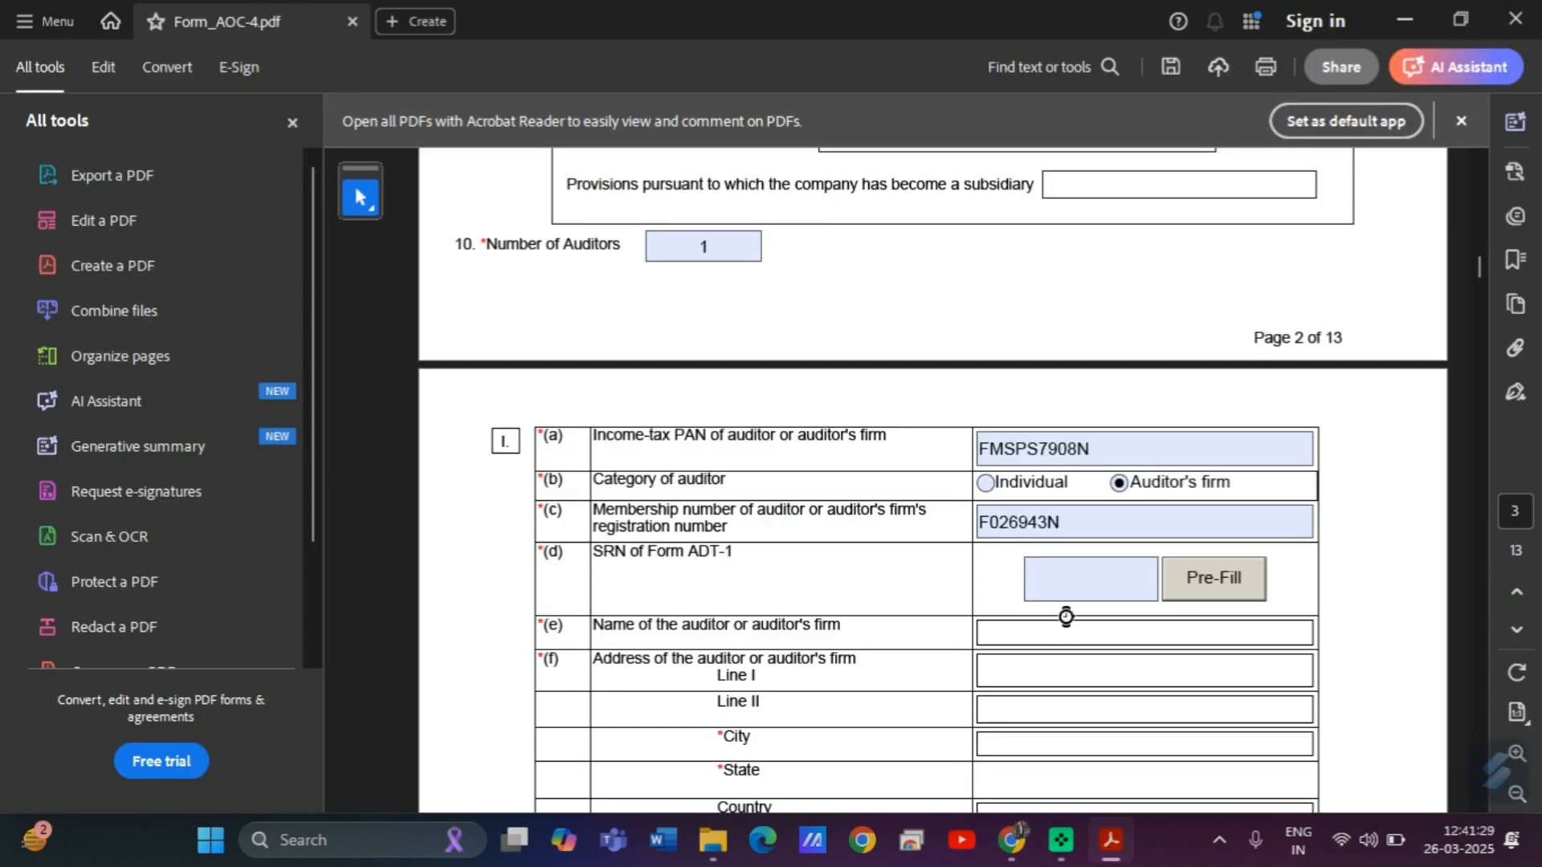
click(1066, 587)
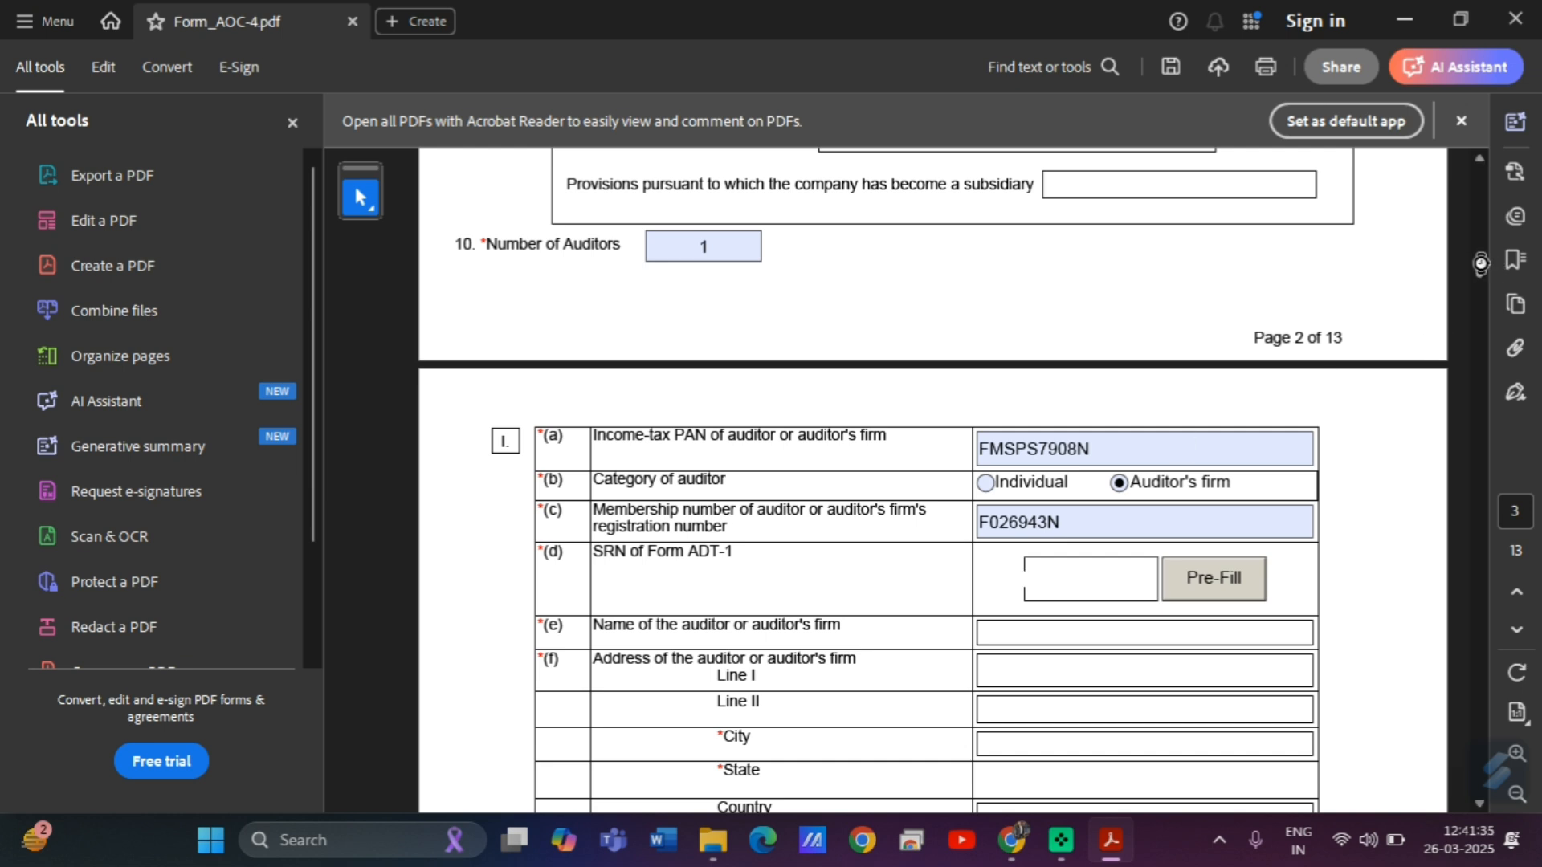
drag(1481, 262, 1482, 270)
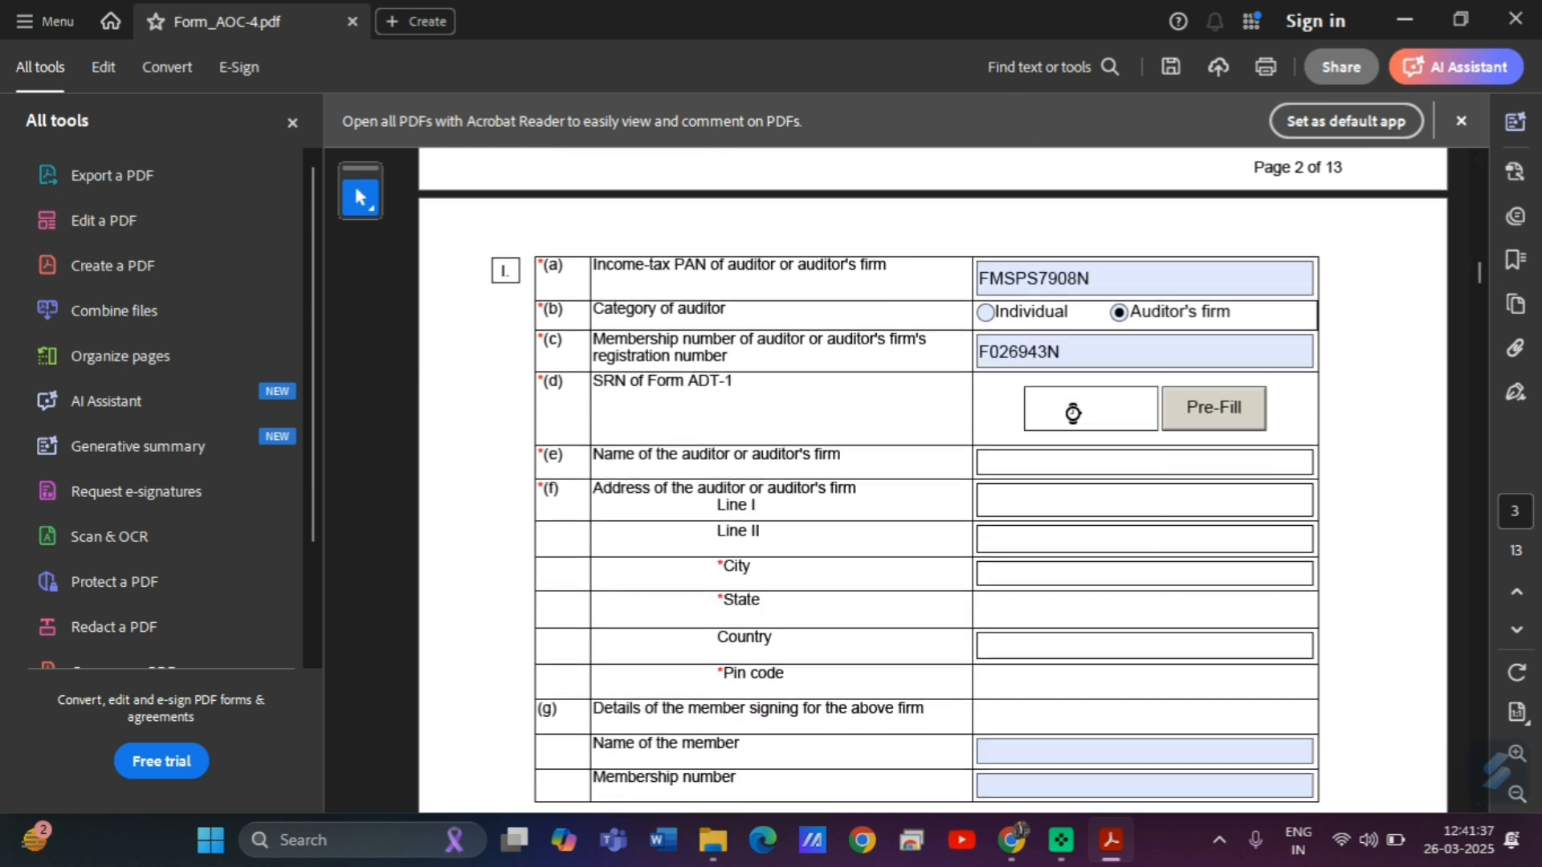
Copy the Form ADT-1 SRN from the MCA portal's filing-status results.
click(1013, 858)
click(691, 9)
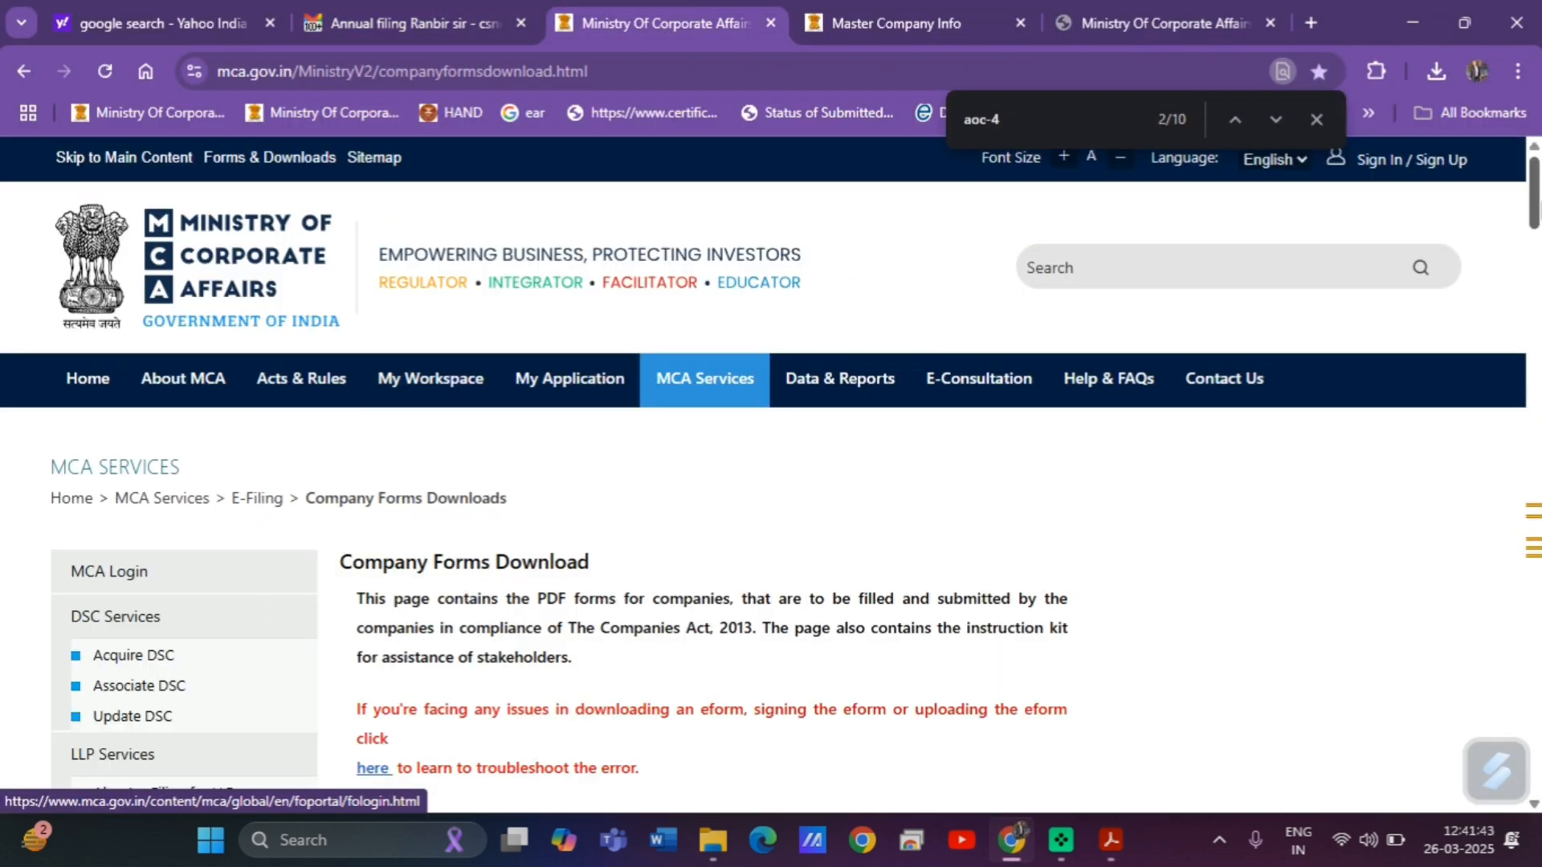
mouse_move(717, 373)
click(1169, 18)
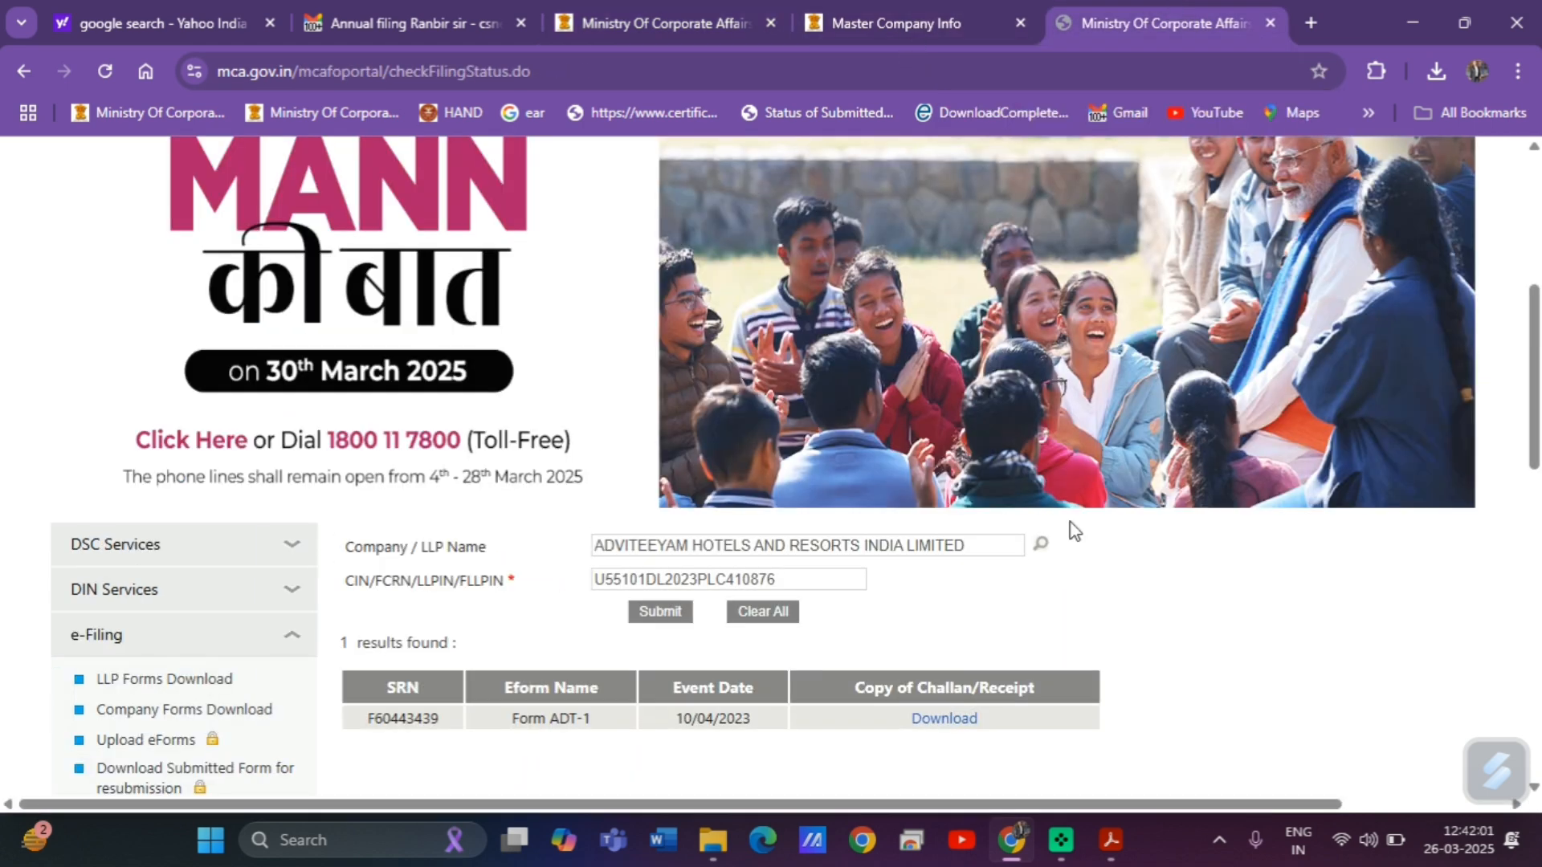
scroll(1536, 402, down, 1)
scroll(1536, 401, down, 1)
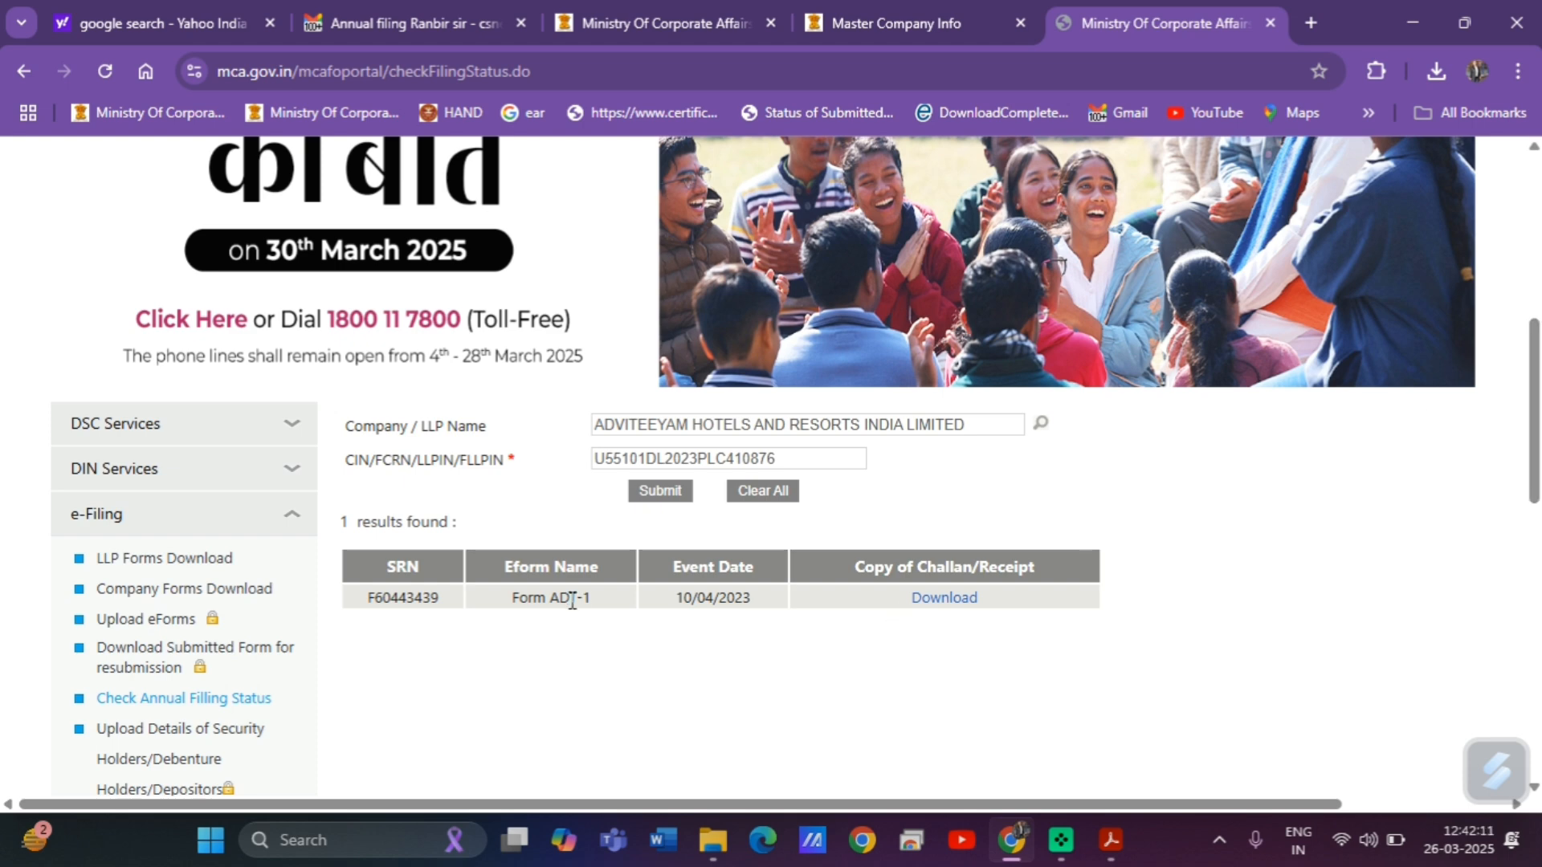
double_click(419, 604)
key(ctrl+c)
Paste the ADT-1 SRN, try Pre-Fill, and dismiss the 'Prefill unsuccessful' error.
click(1111, 840)
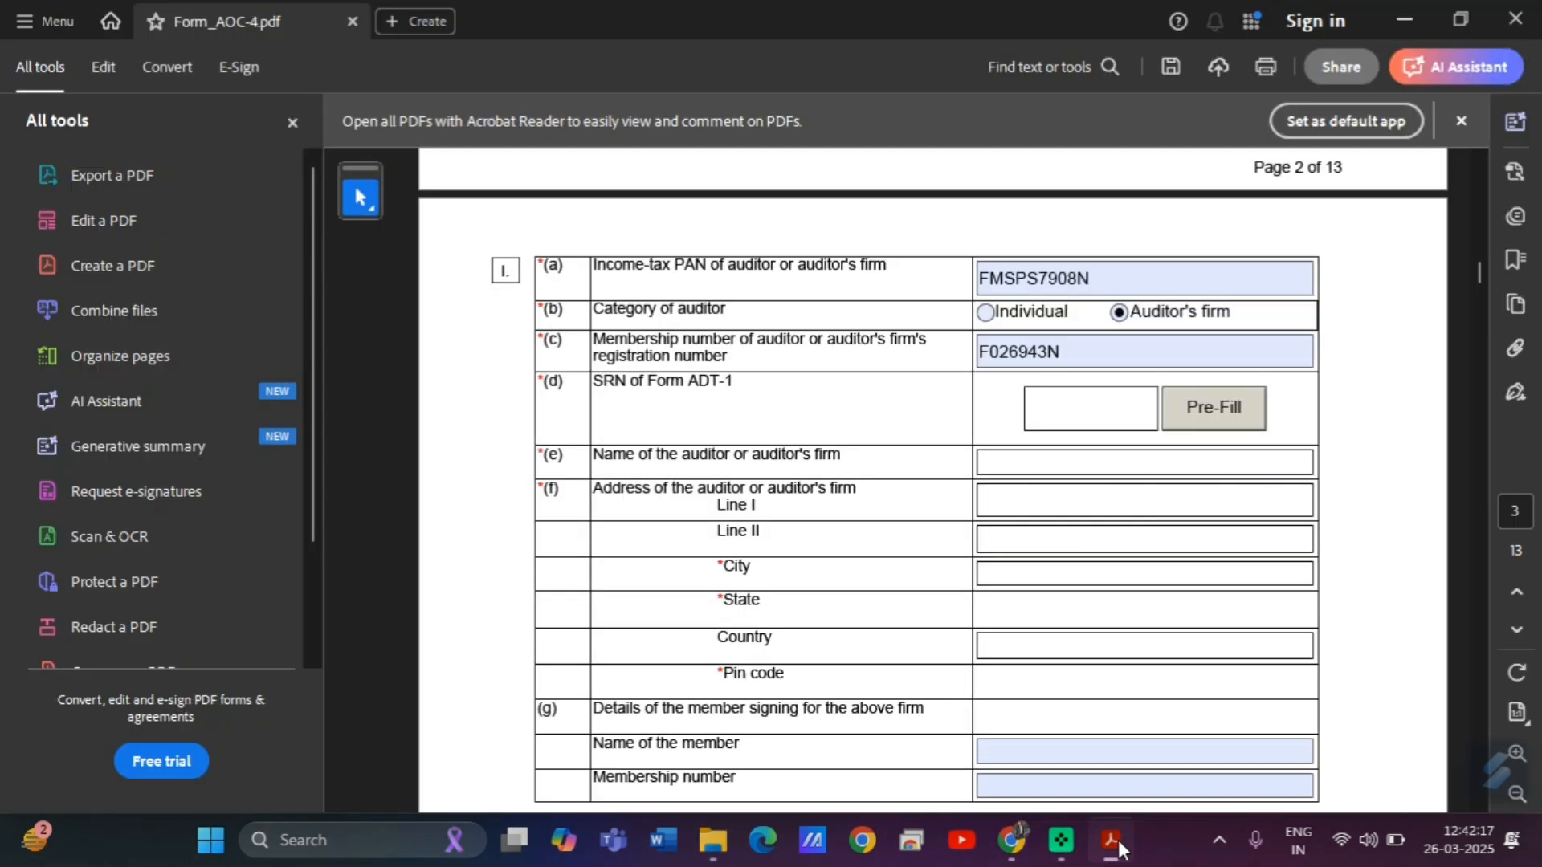
click(1094, 401)
key(ctrl+v)
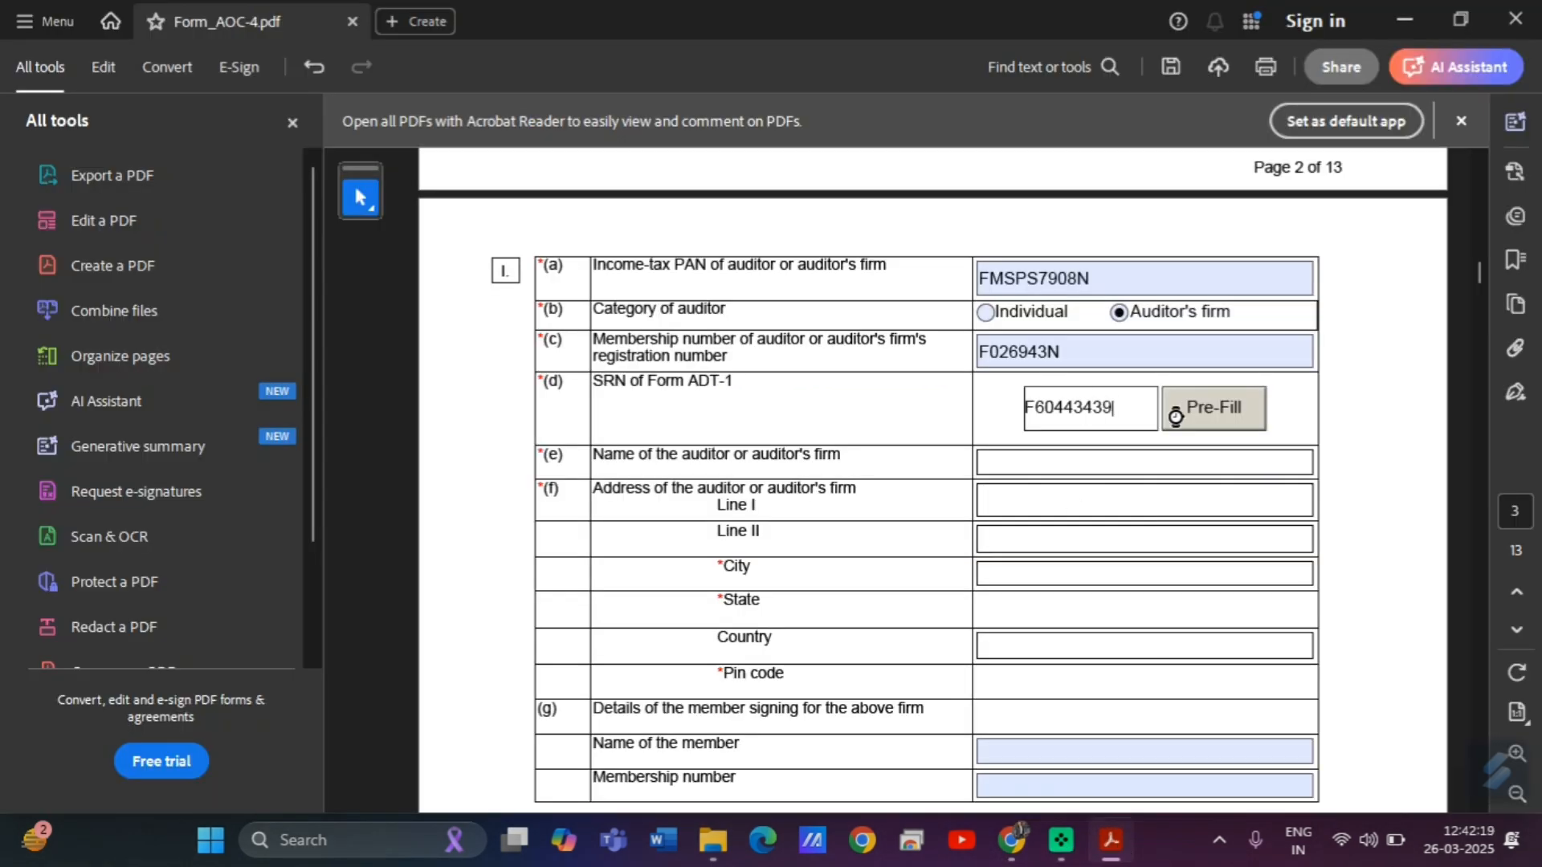
click(1216, 408)
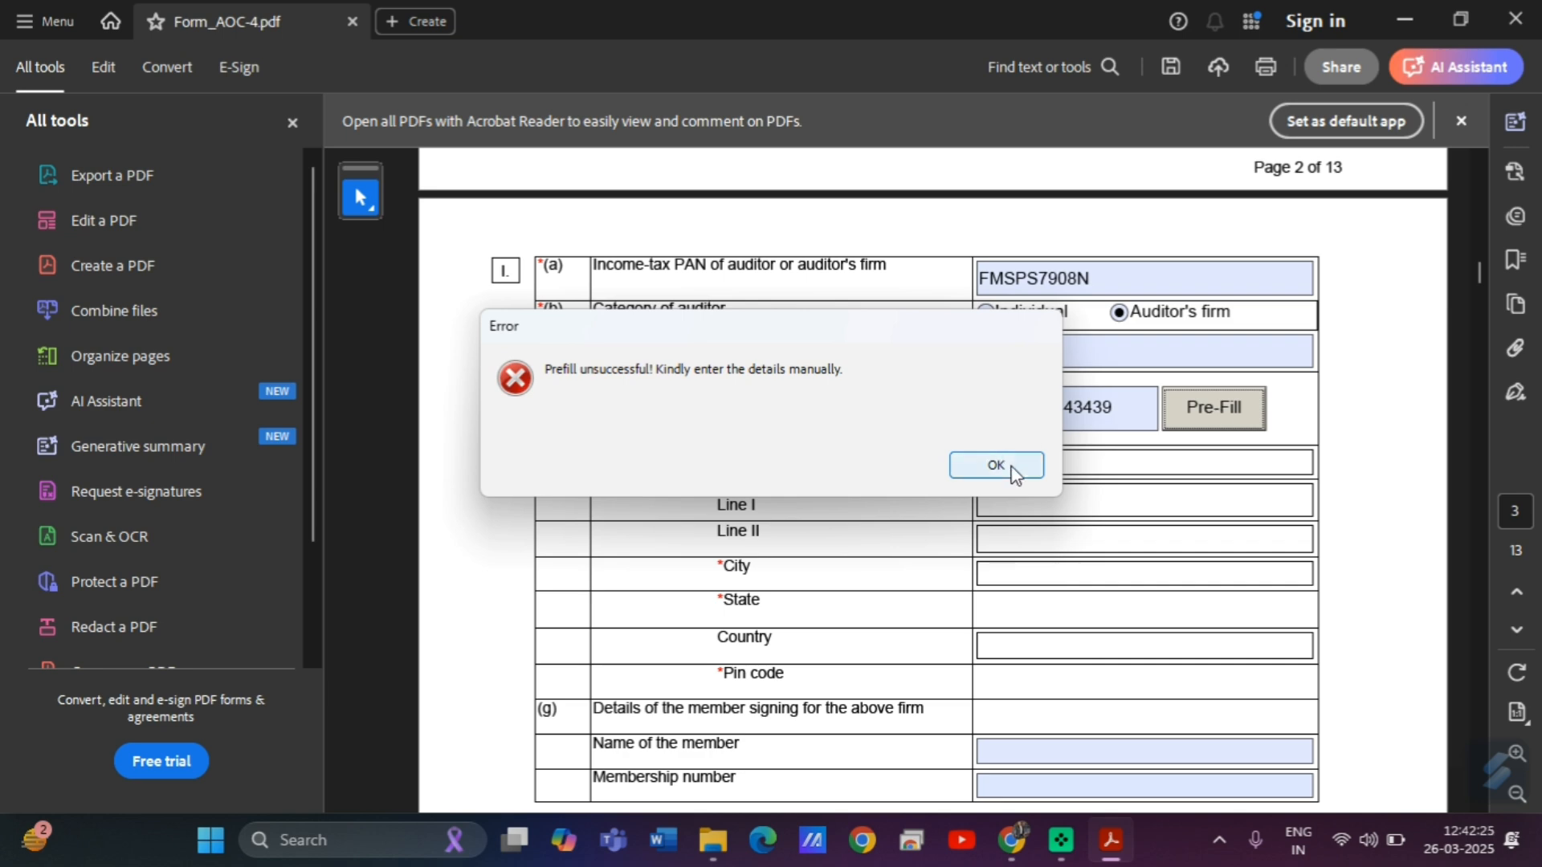
click(1014, 469)
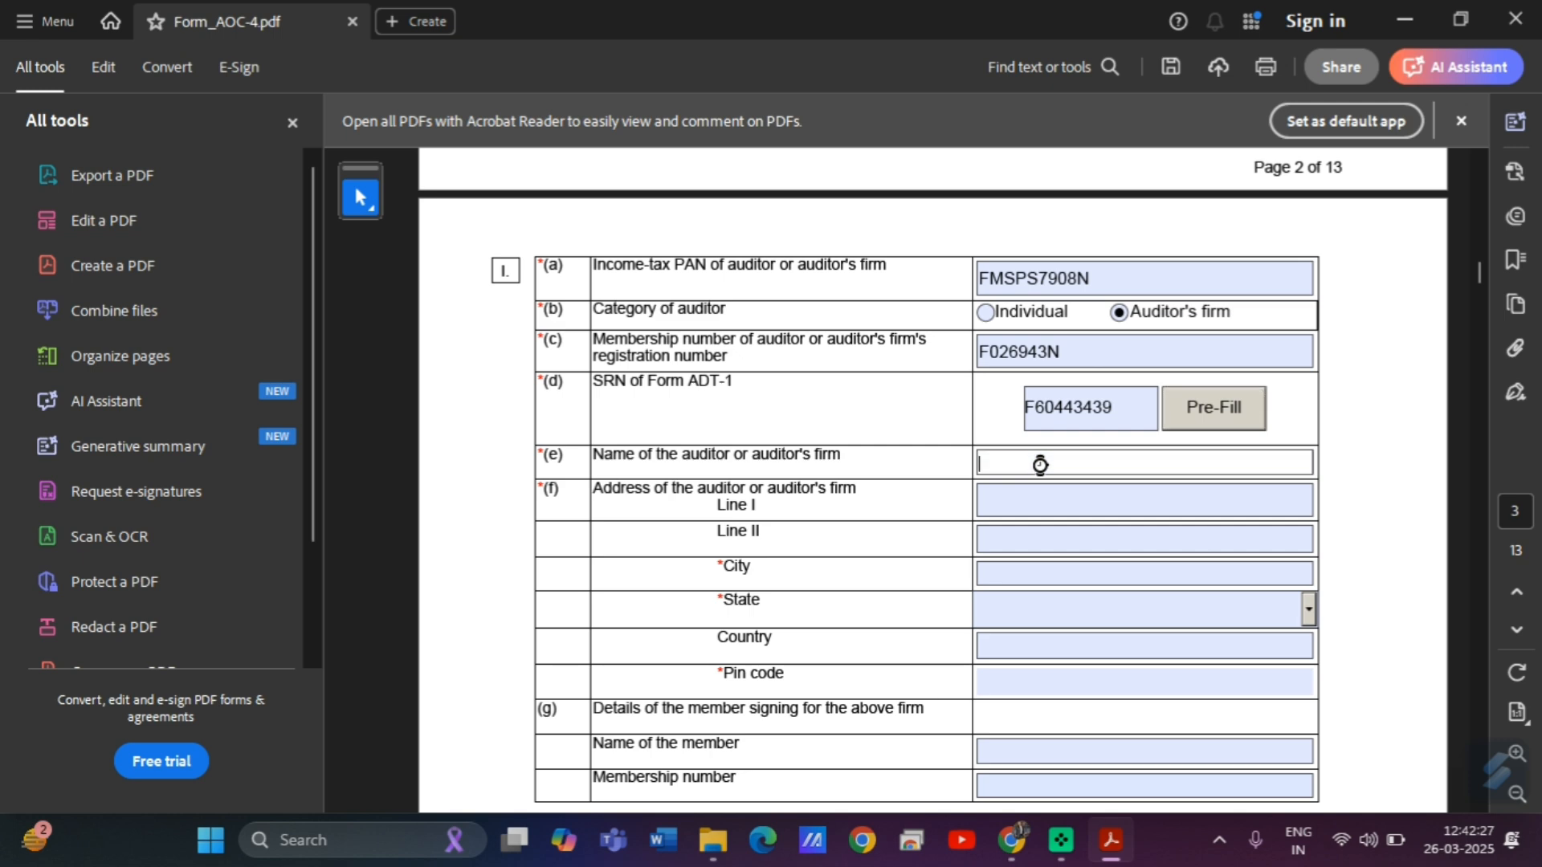
Fill the signing member's name and membership number, then the auditor firm's name.
scroll(1481, 273, down, 5)
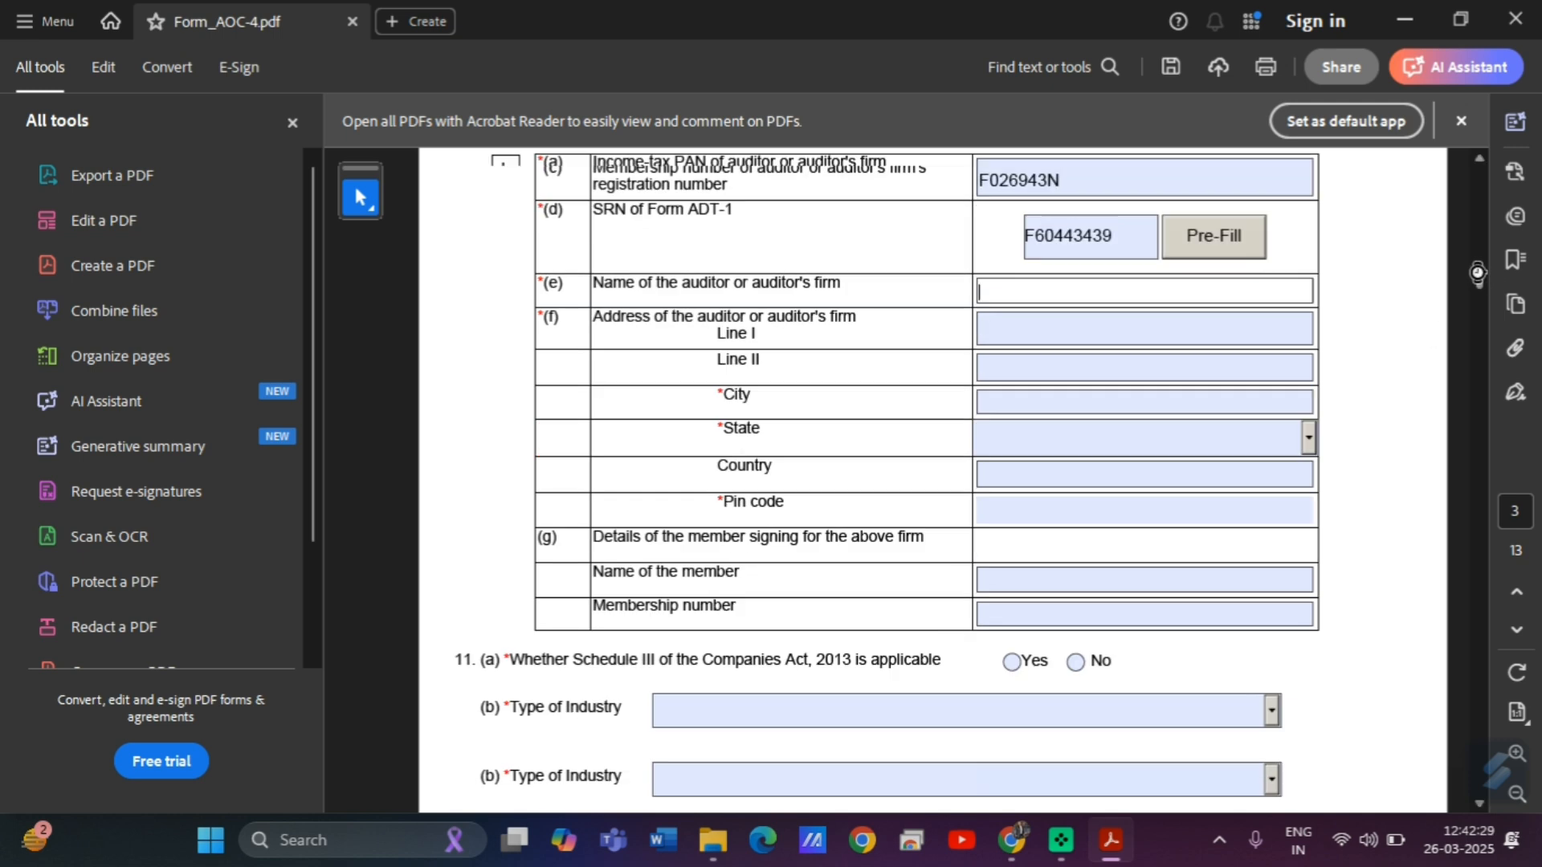
scroll(1478, 277, up, 3)
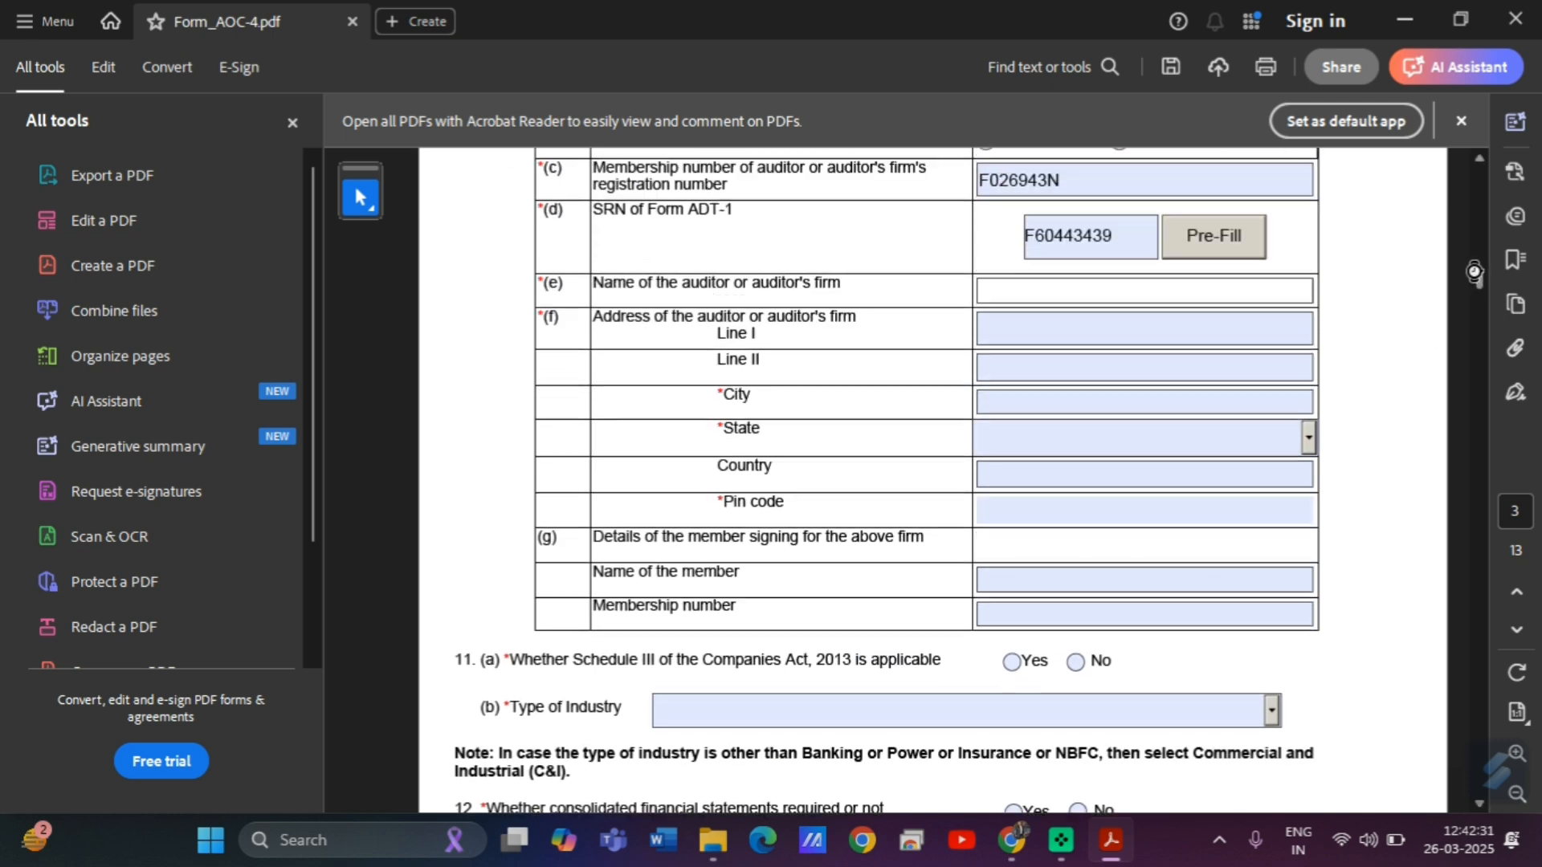
click(1026, 573)
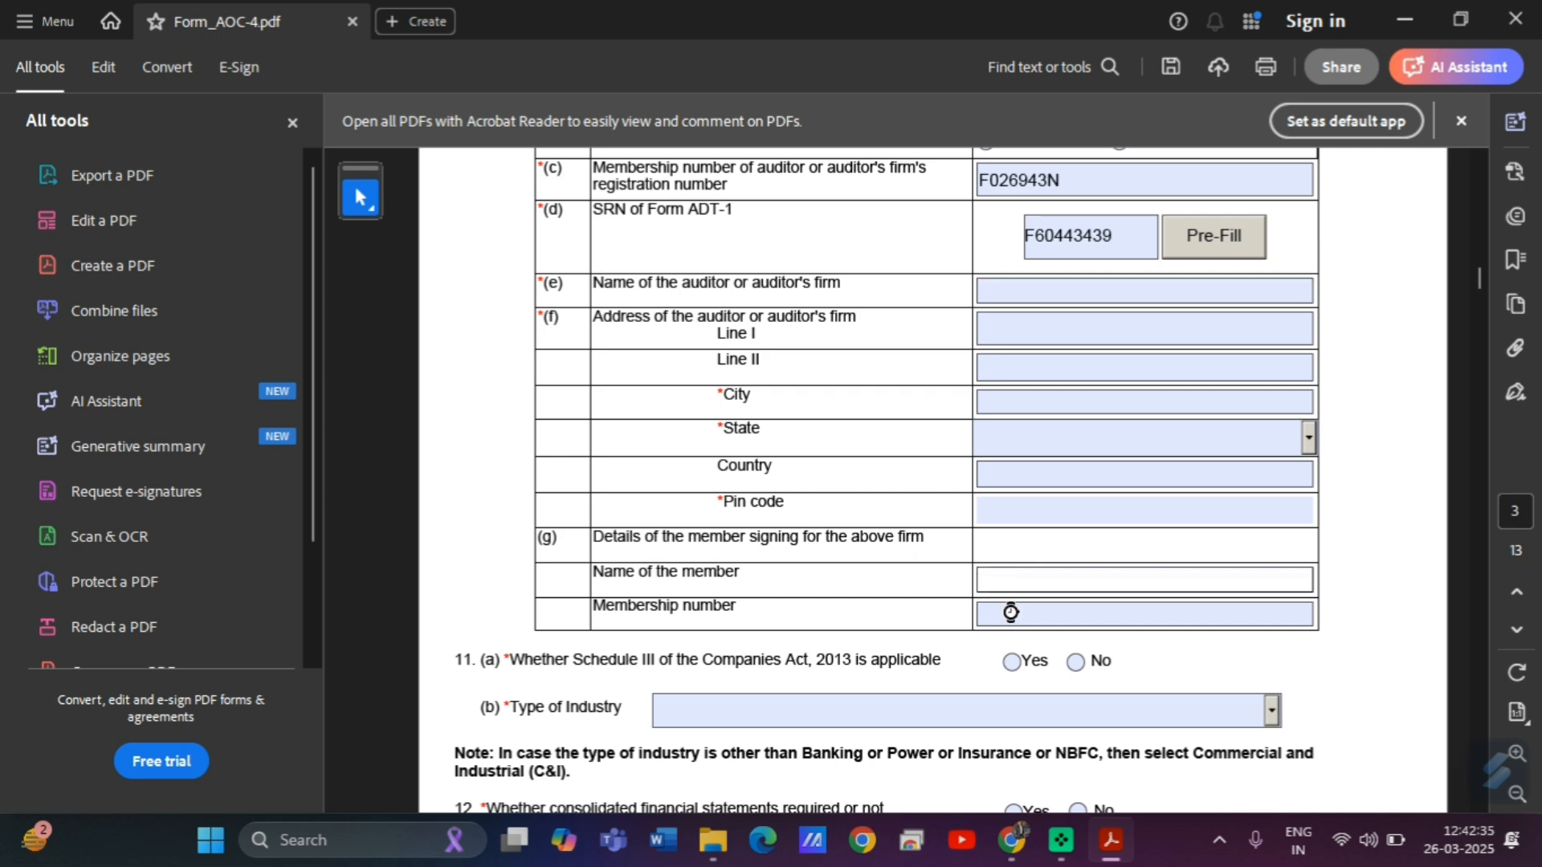
click(1011, 614)
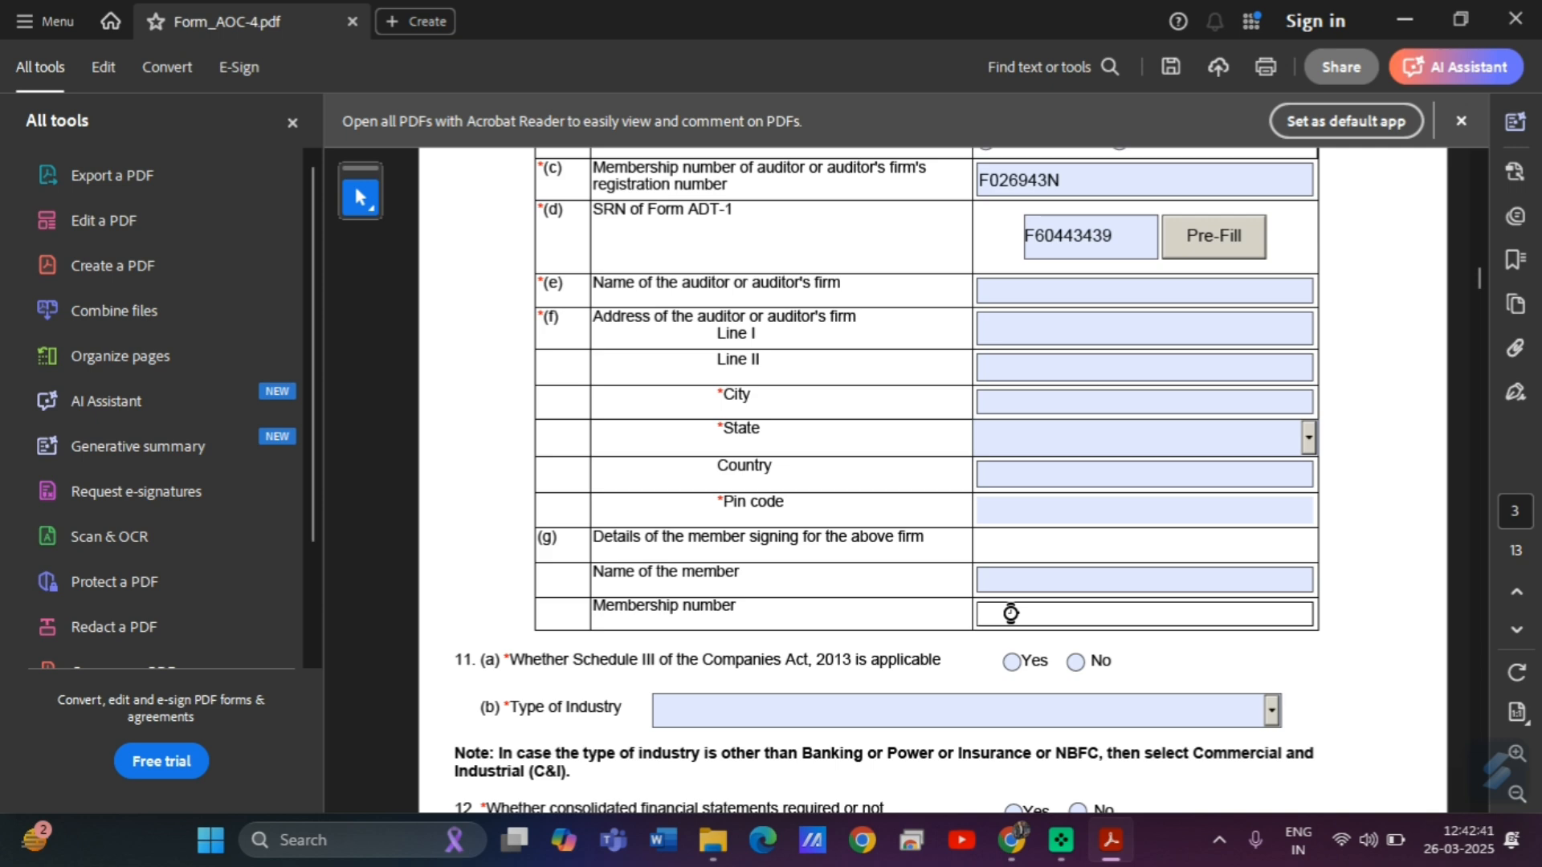
click(1018, 580)
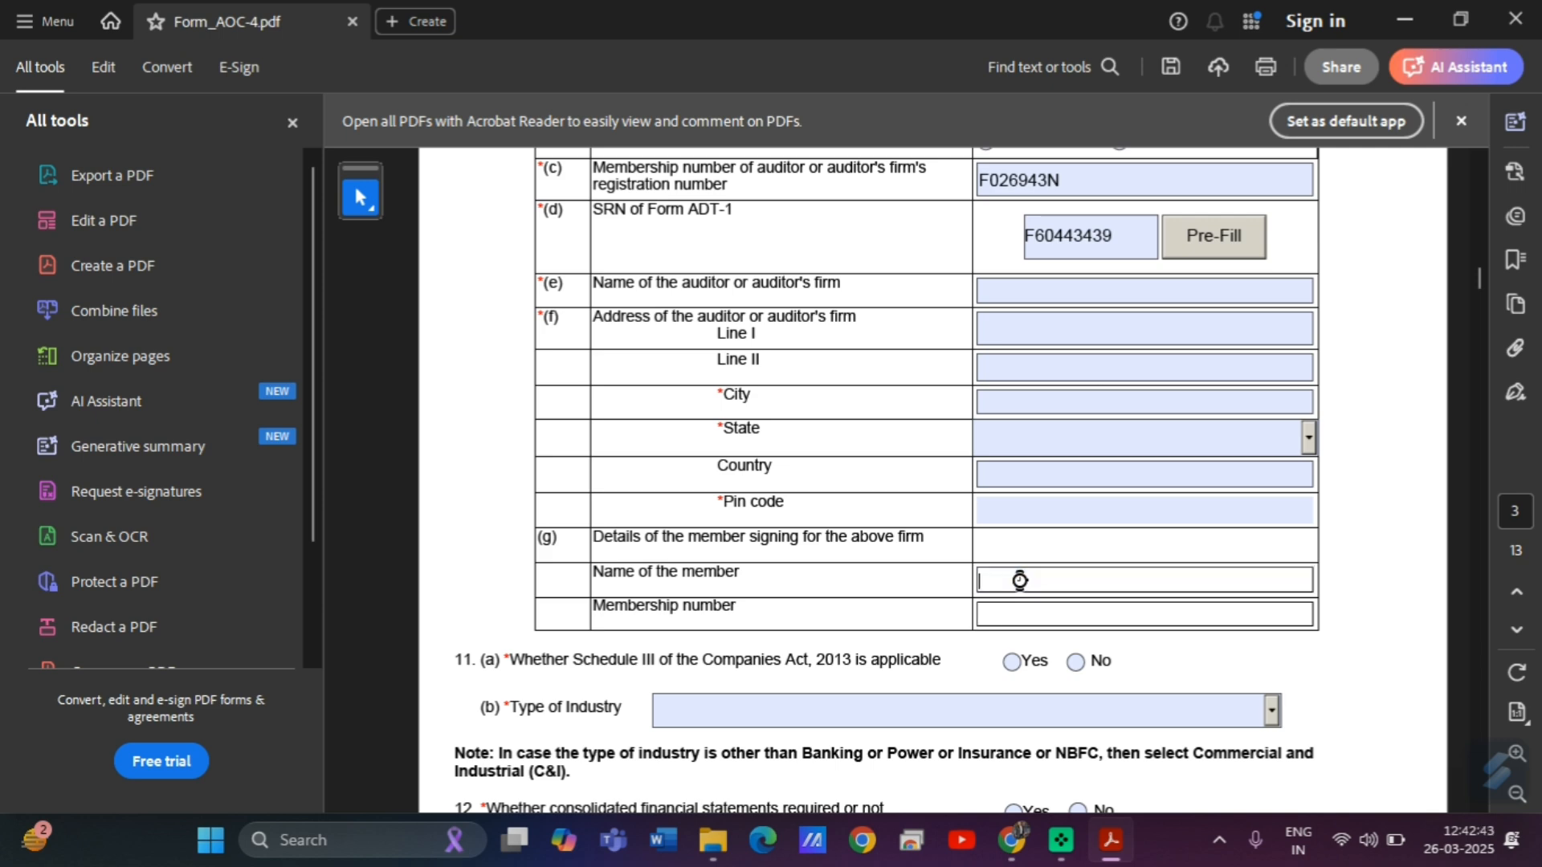
click(1011, 291)
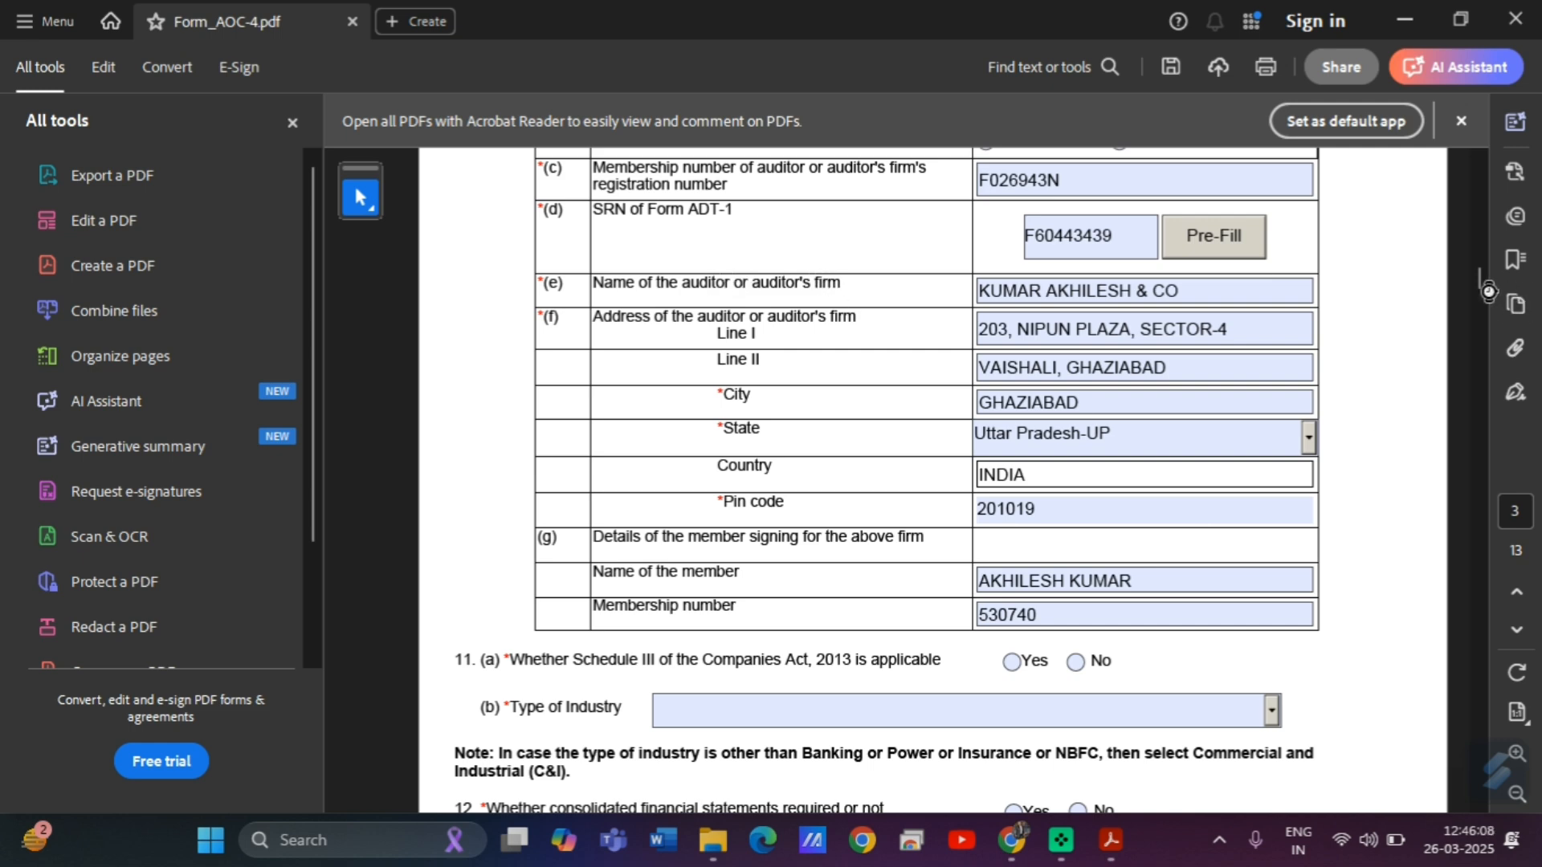
Answer Yes to Schedule III, pick Commercial & Industrial, No to consolidation, Yes to electronic books.
scroll(1482, 285, up, 3)
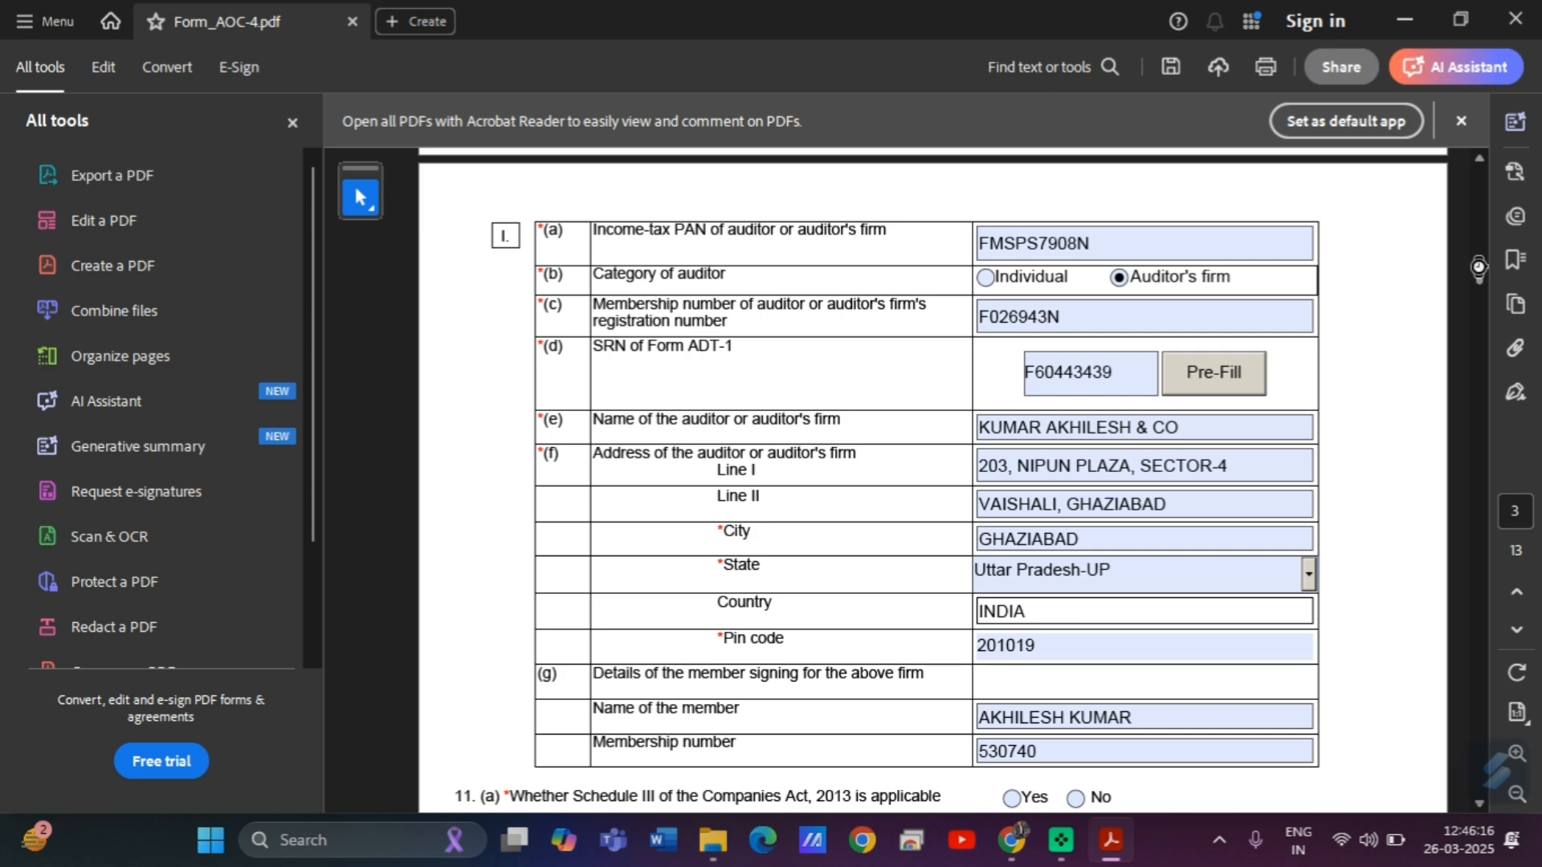
scroll(1478, 266, down, 3)
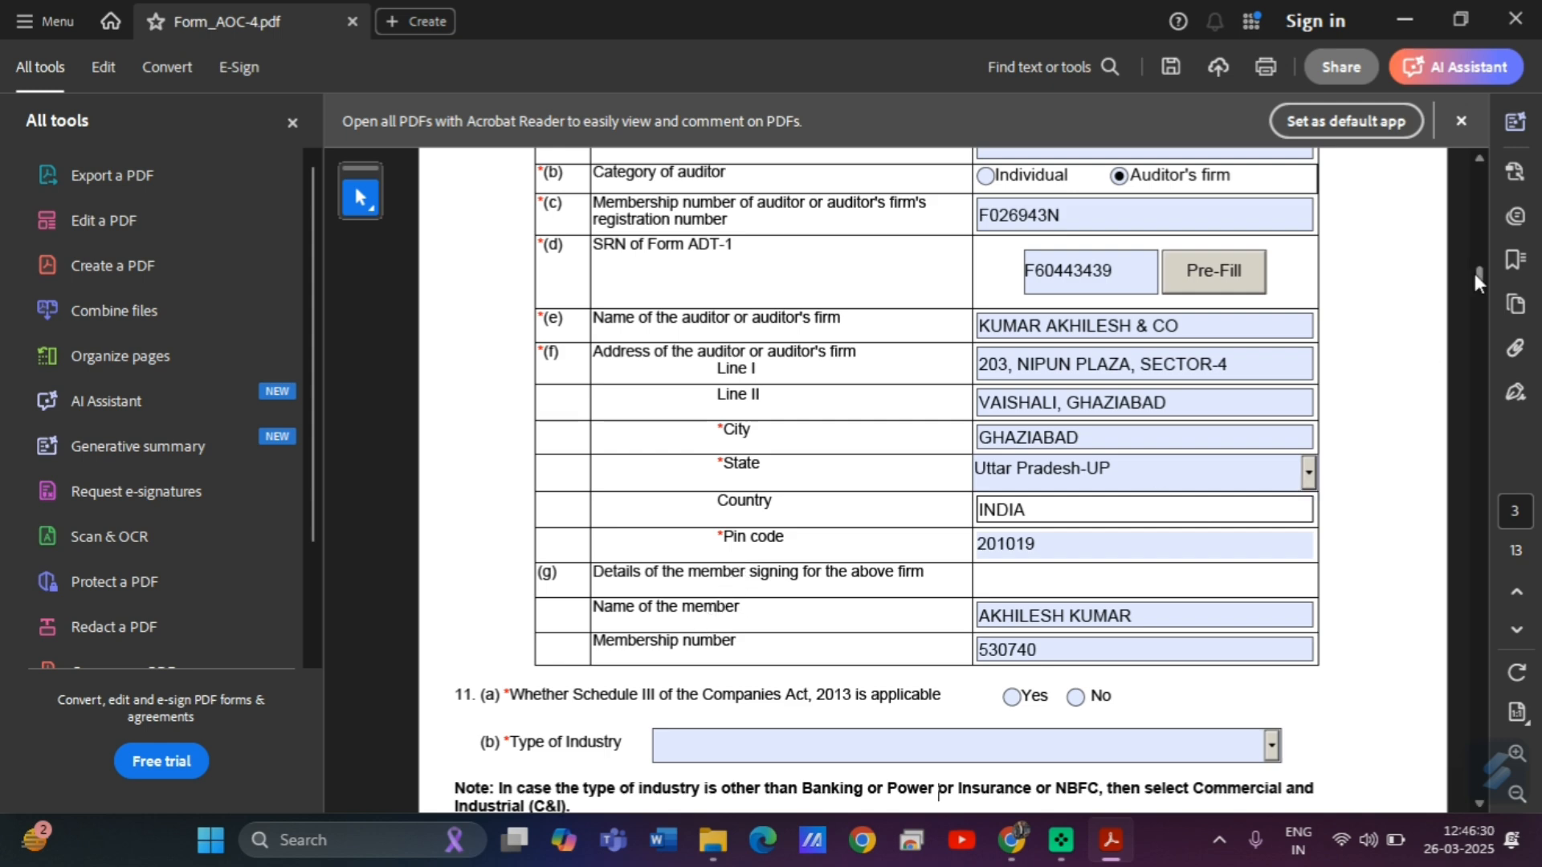
drag(1478, 273, 1482, 281)
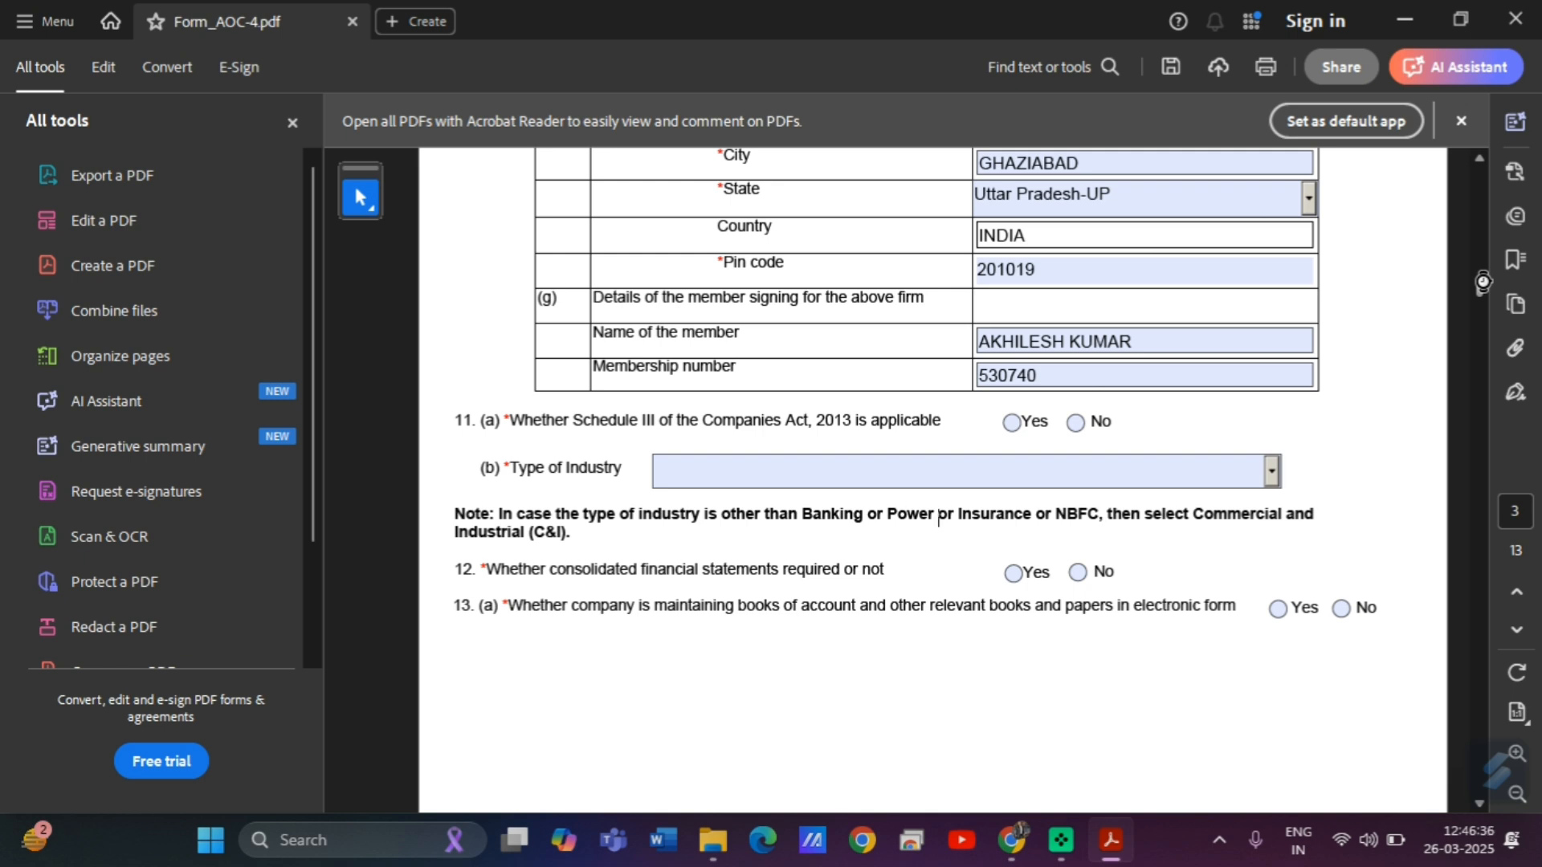
drag(1483, 282, 1483, 283)
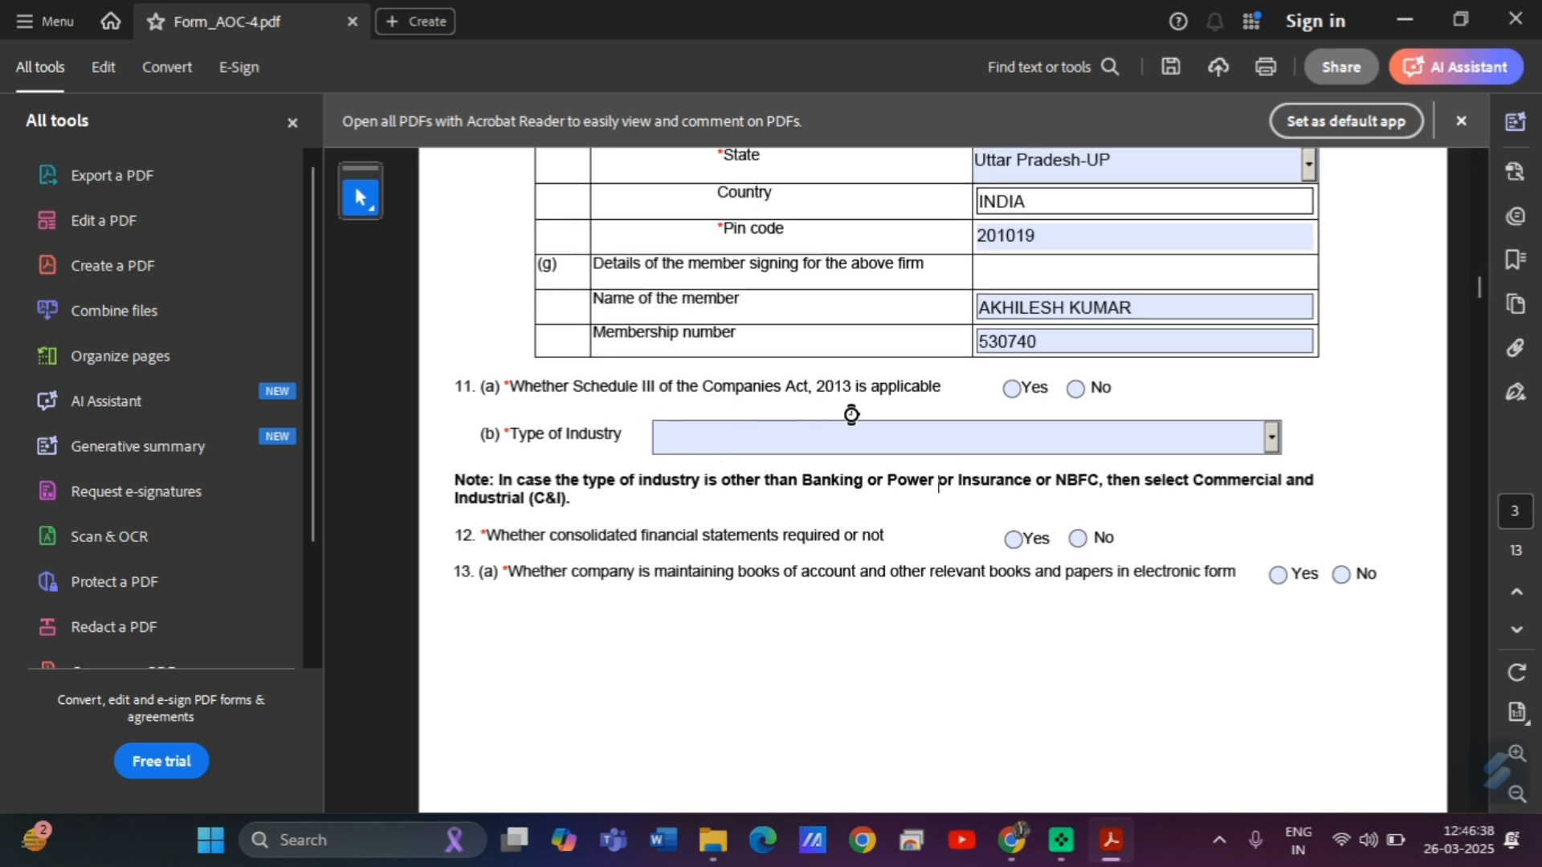
click(1013, 390)
click(1272, 436)
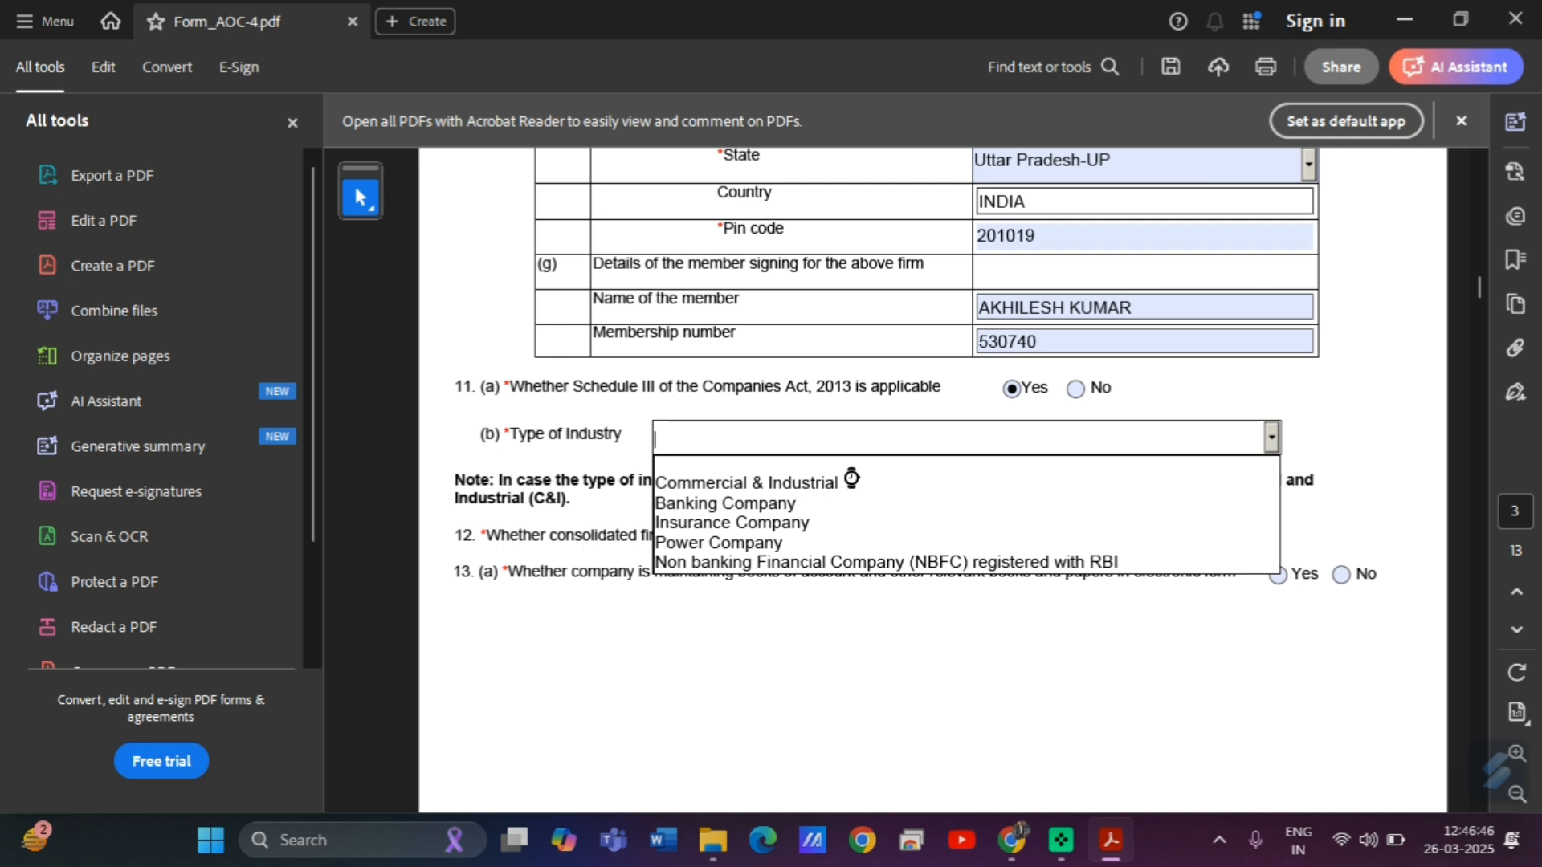
click(737, 486)
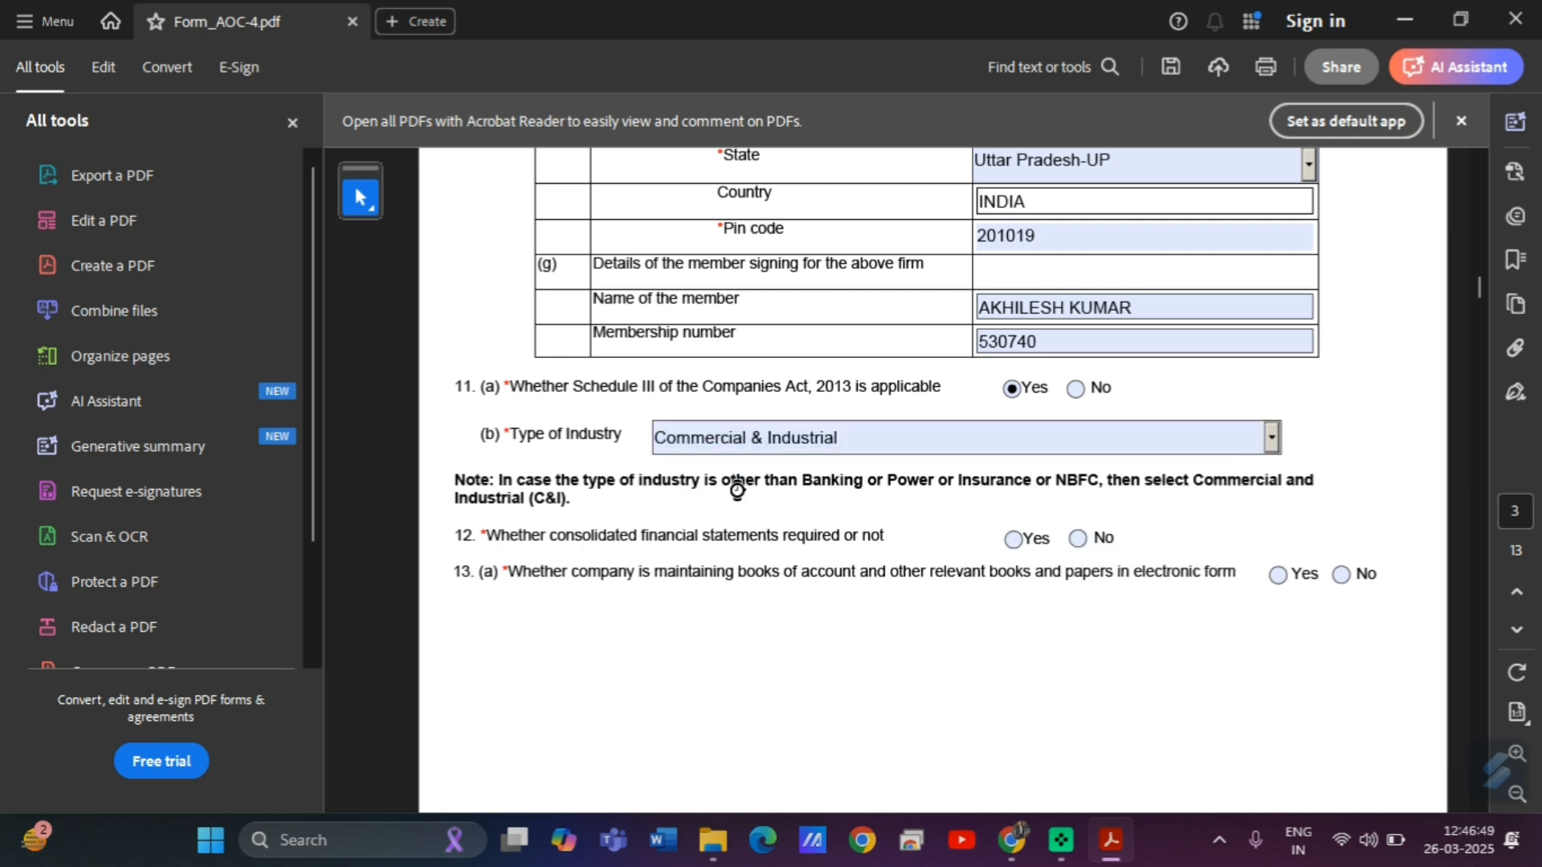
click(1081, 540)
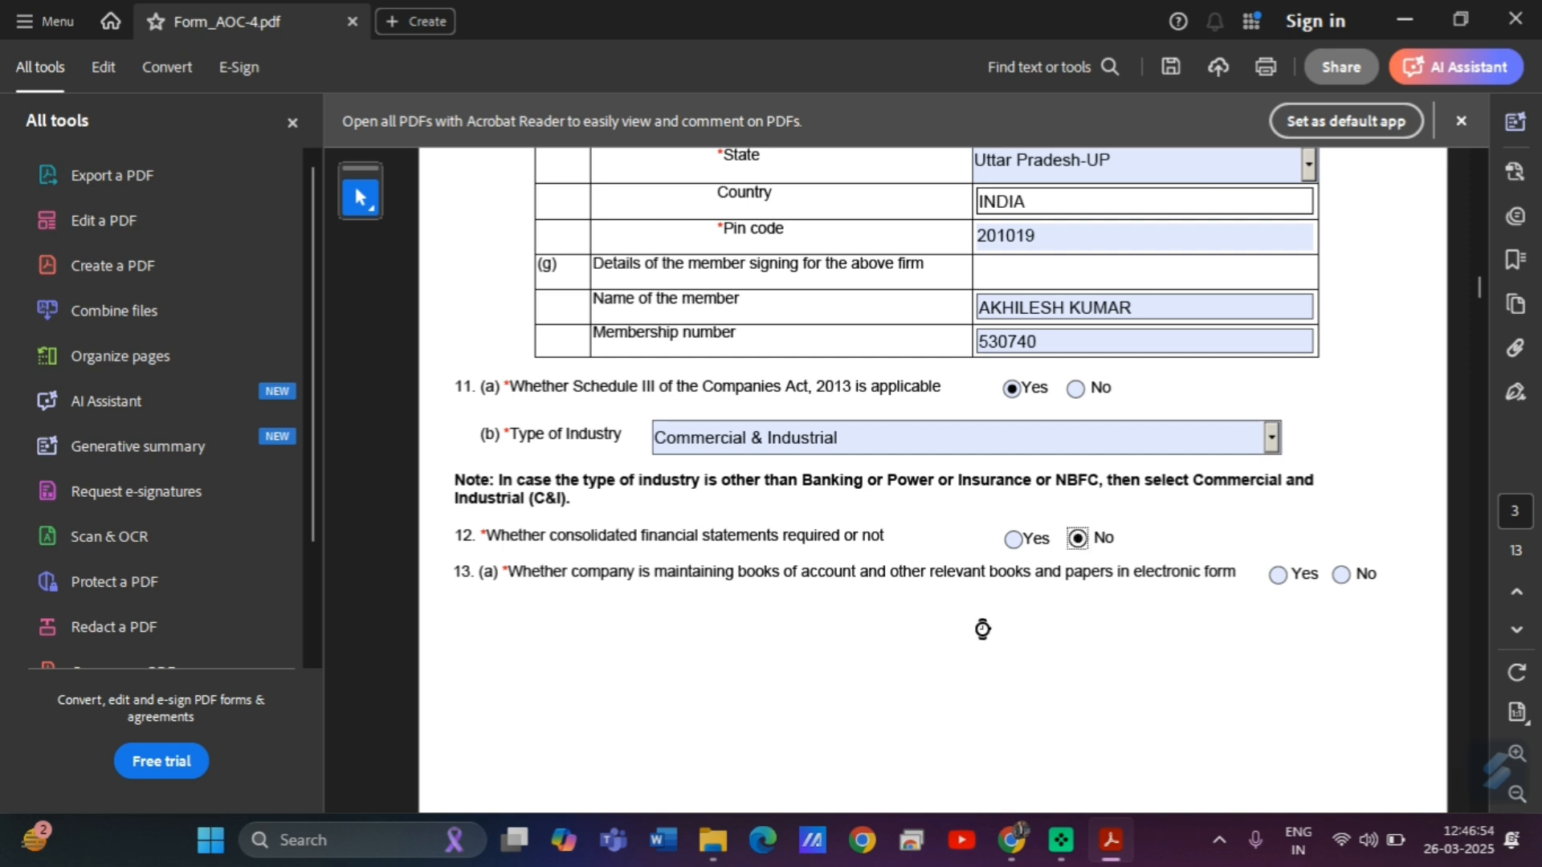
click(1277, 575)
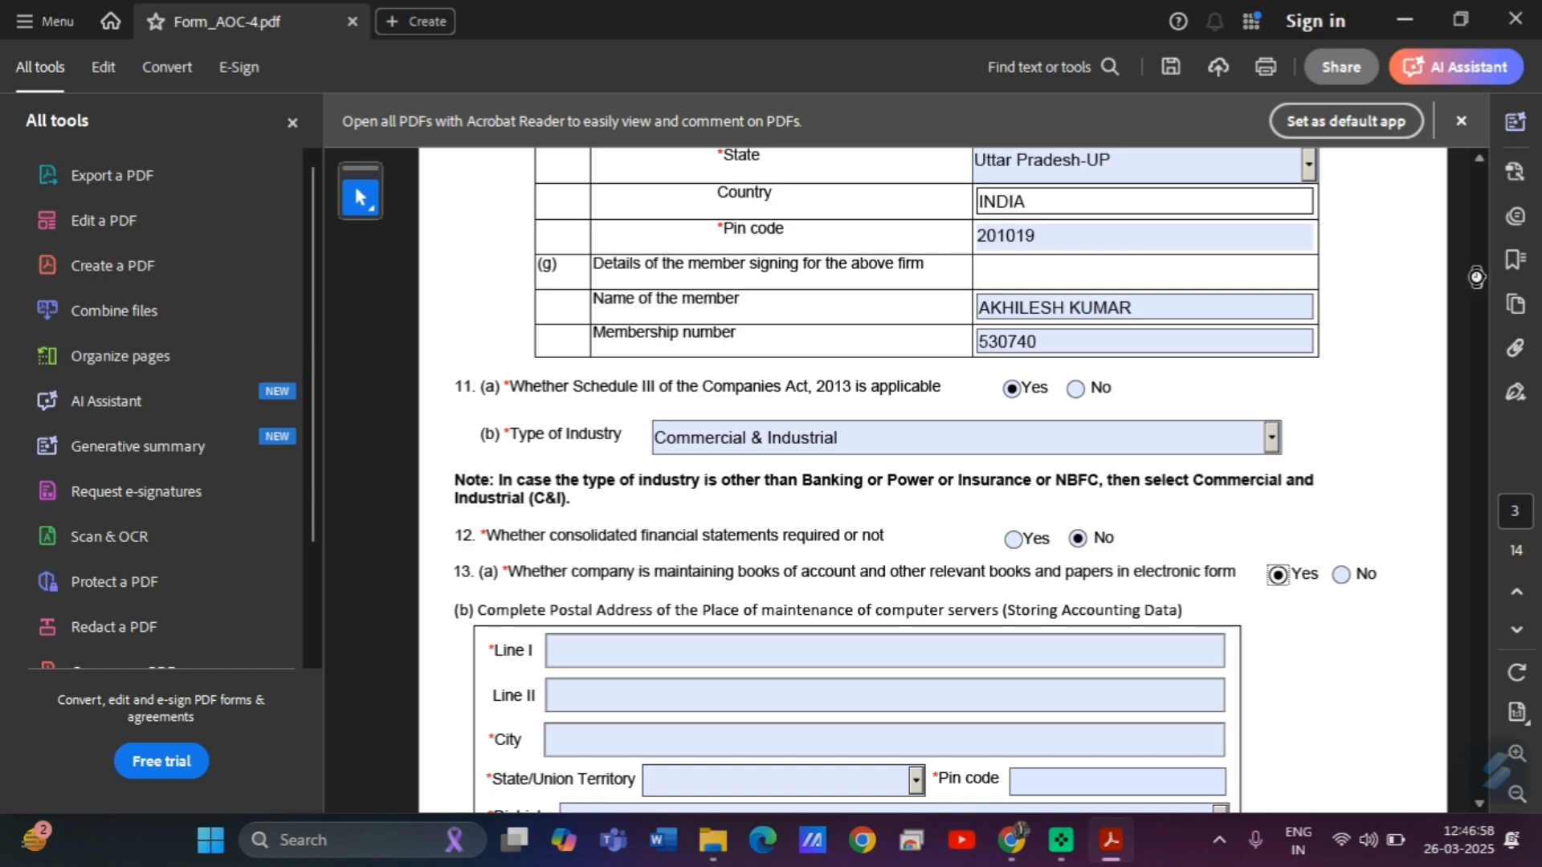
Copy the registered office's first address line and paste it into server address Line I.
scroll(1477, 281, down, 3)
drag(1477, 281, 1454, 186)
drag(701, 464, 842, 453)
drag(1160, 421, 1255, 472)
key(ctrl+c)
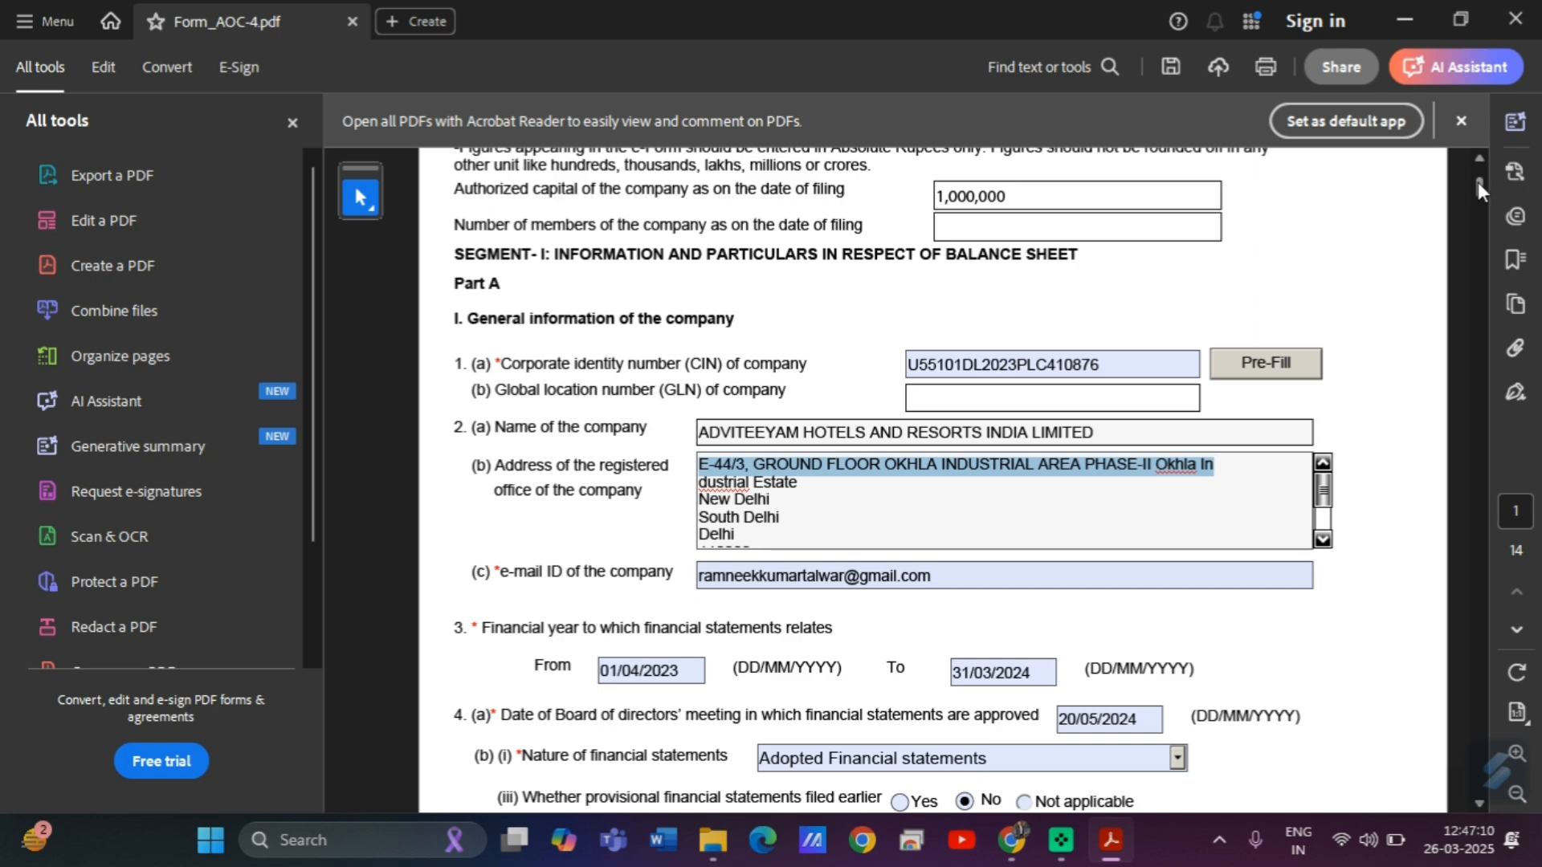
drag(1324, 491, 1324, 502)
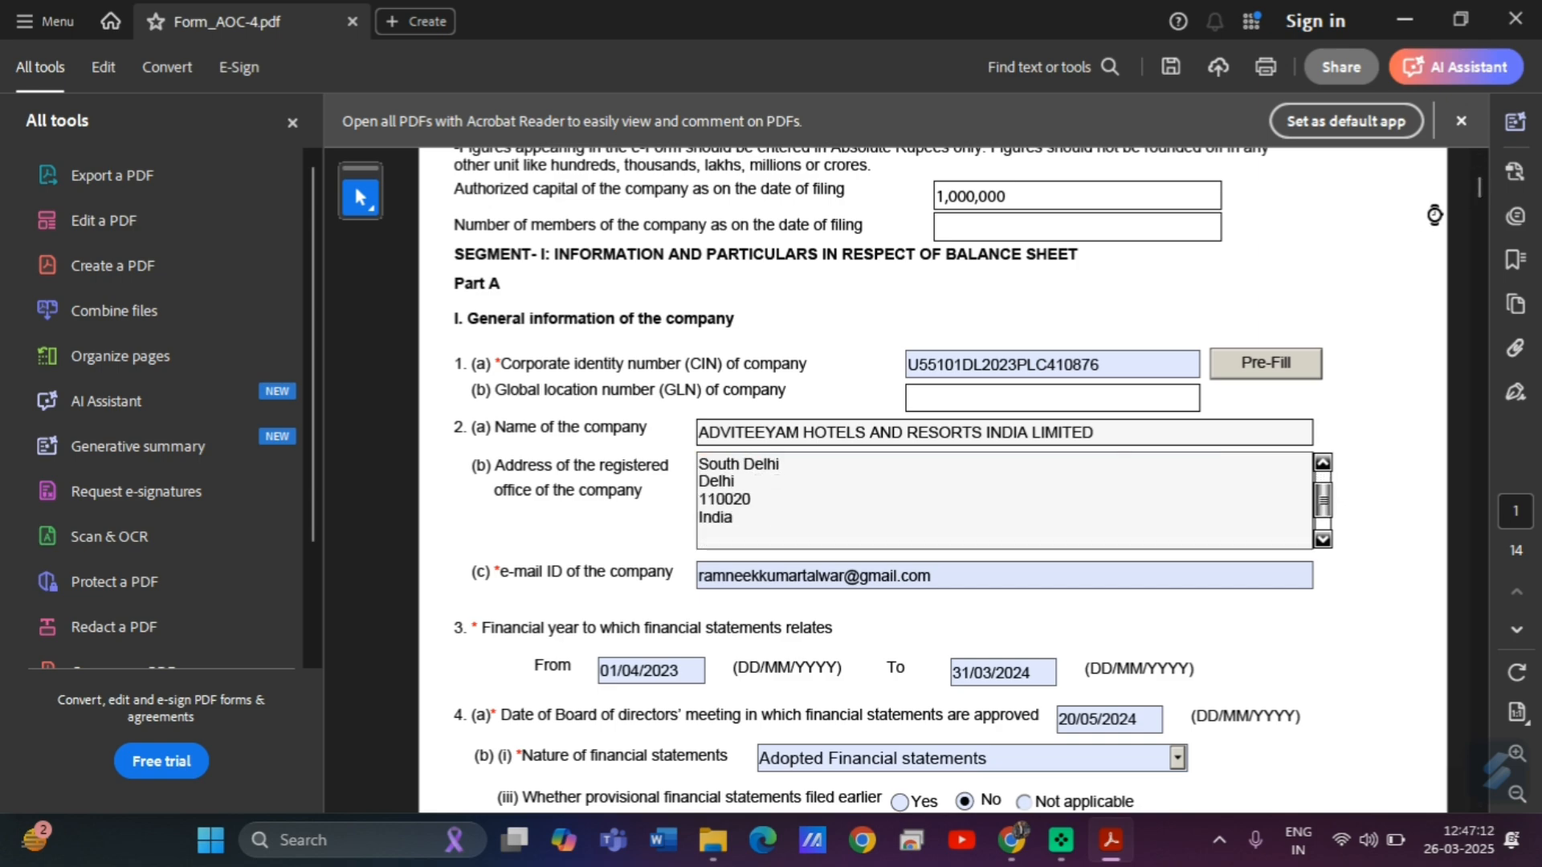
drag(1478, 181, 1491, 280)
click(719, 538)
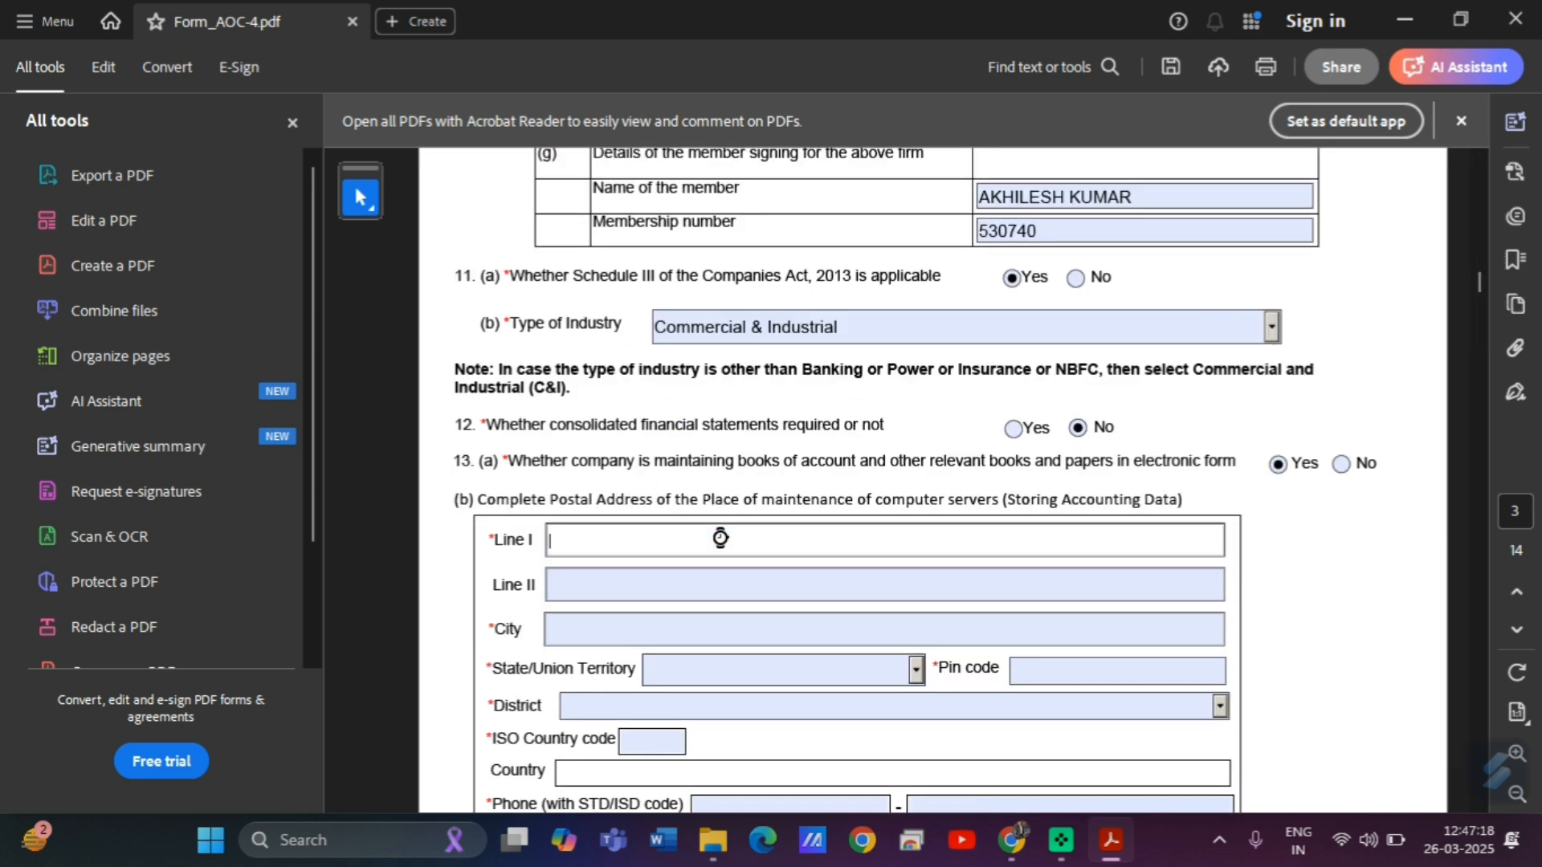
key(ctrl+v)
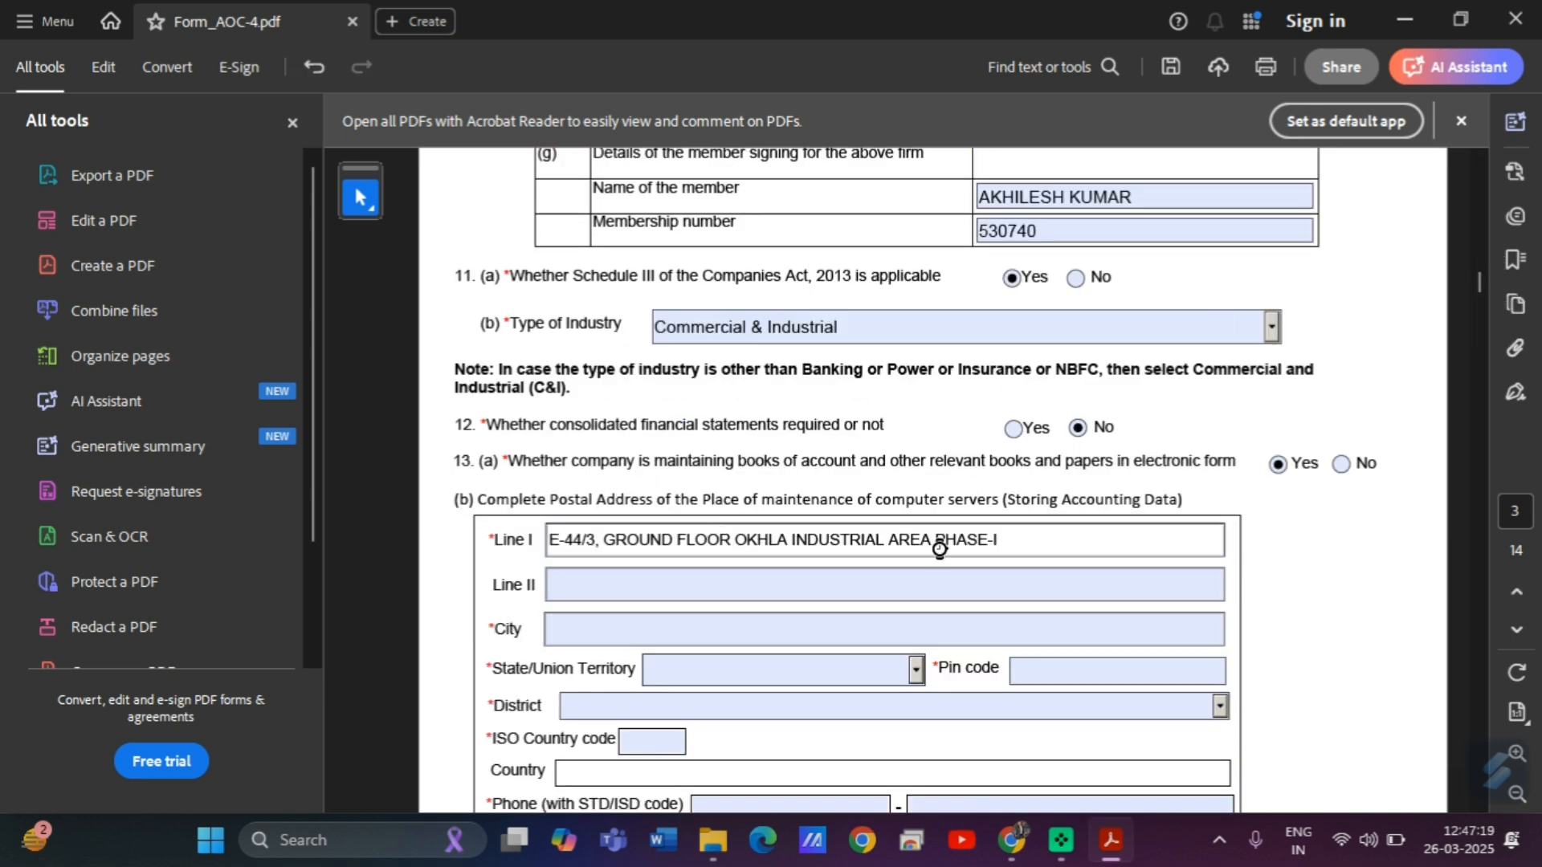
click(705, 581)
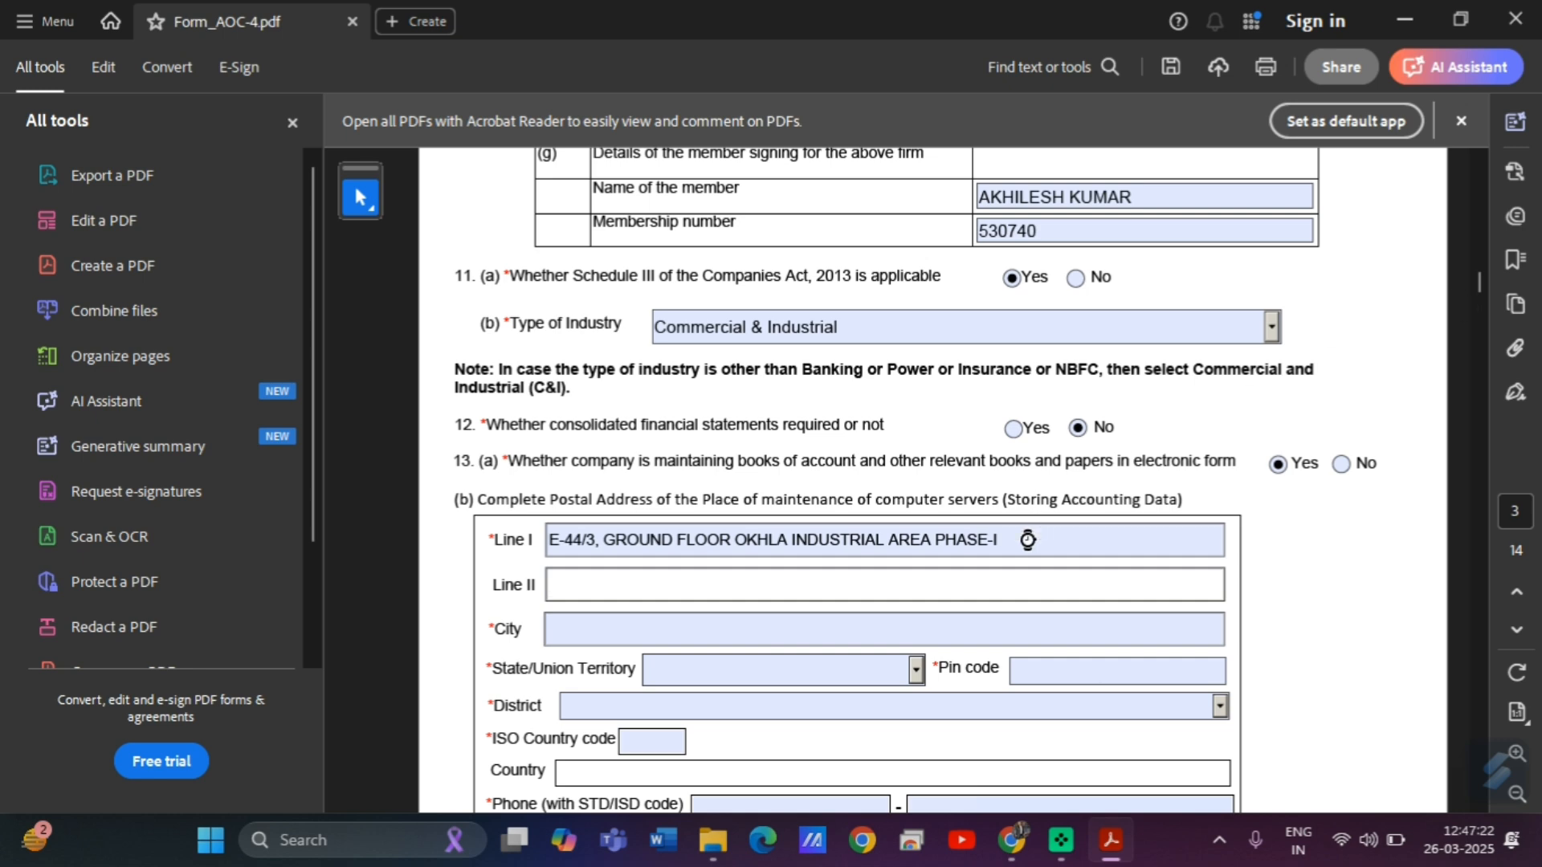
scroll(1477, 283, up, 15)
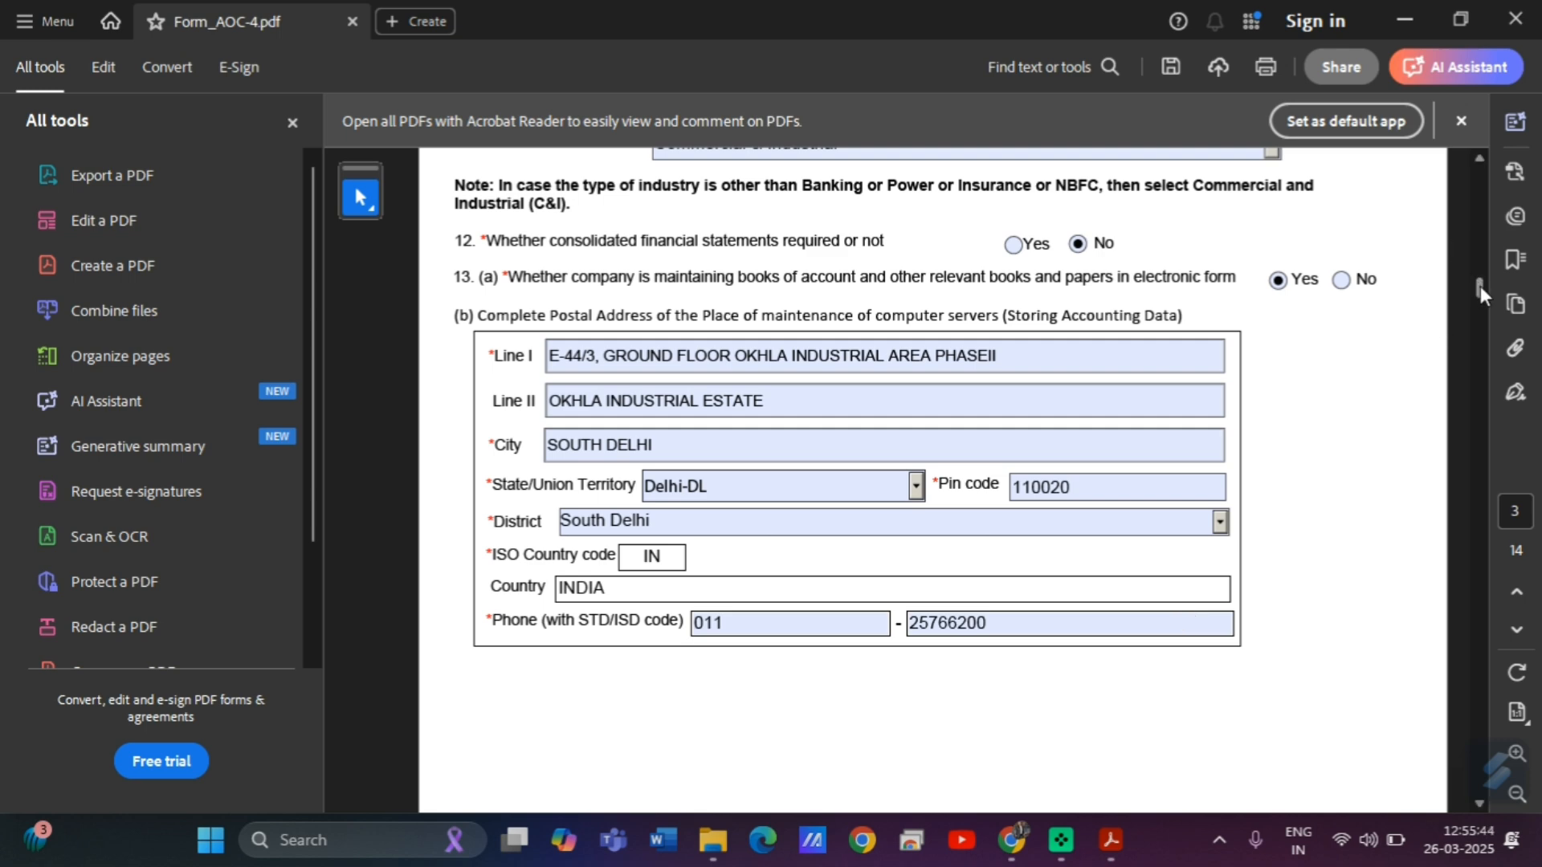
Scroll down to the Part-B balance sheet liabilities section.
drag(1482, 286, 1489, 322)
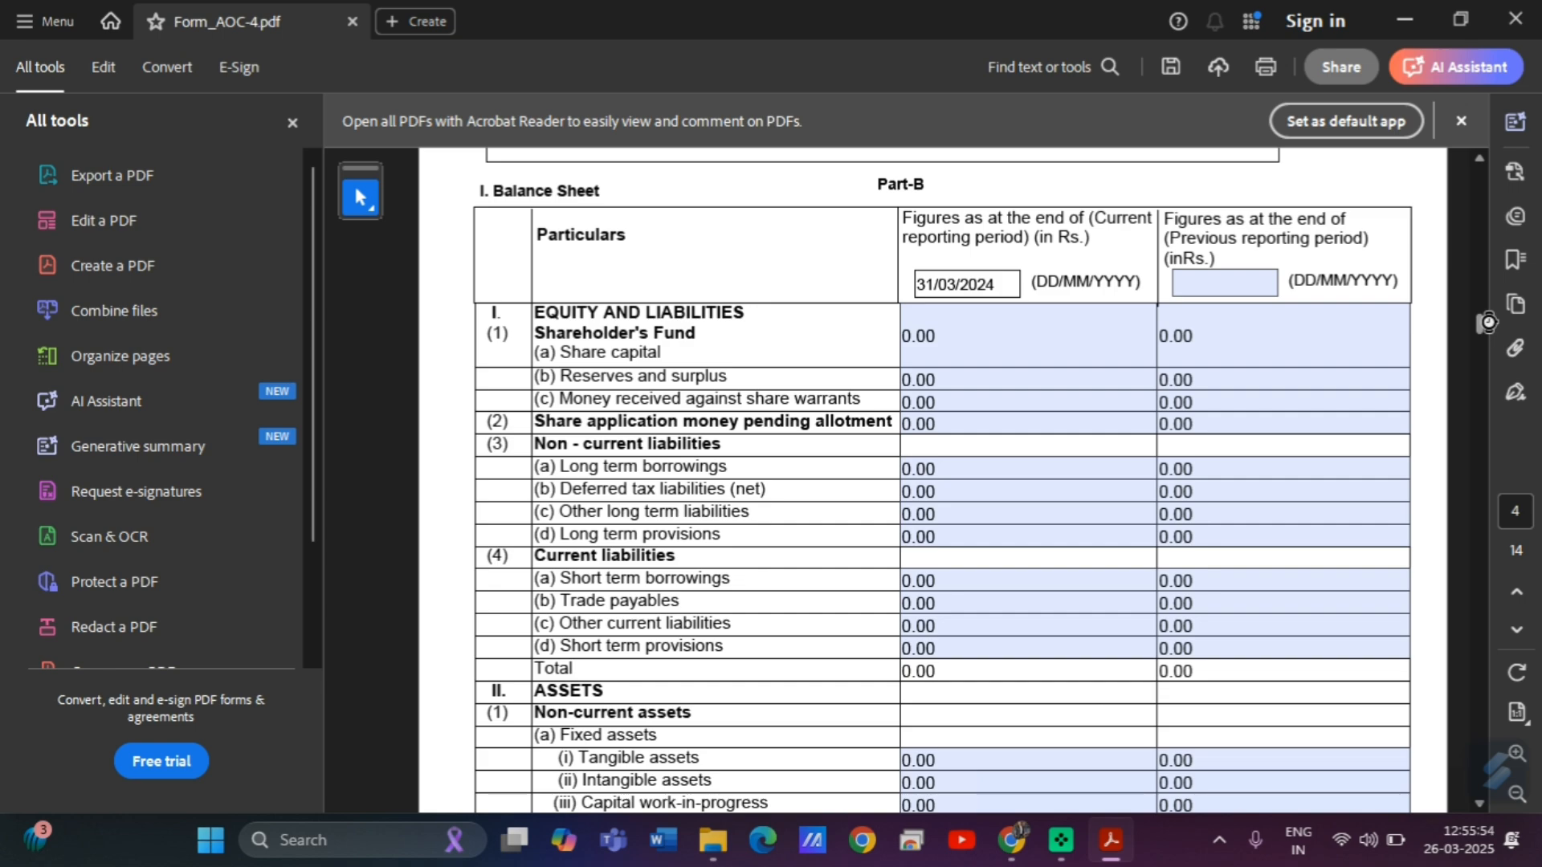
mouse_move(1488, 322)
mouse_down()
mouse_move(1495, 341)
mouse_move(1485, 320)
mouse_up()
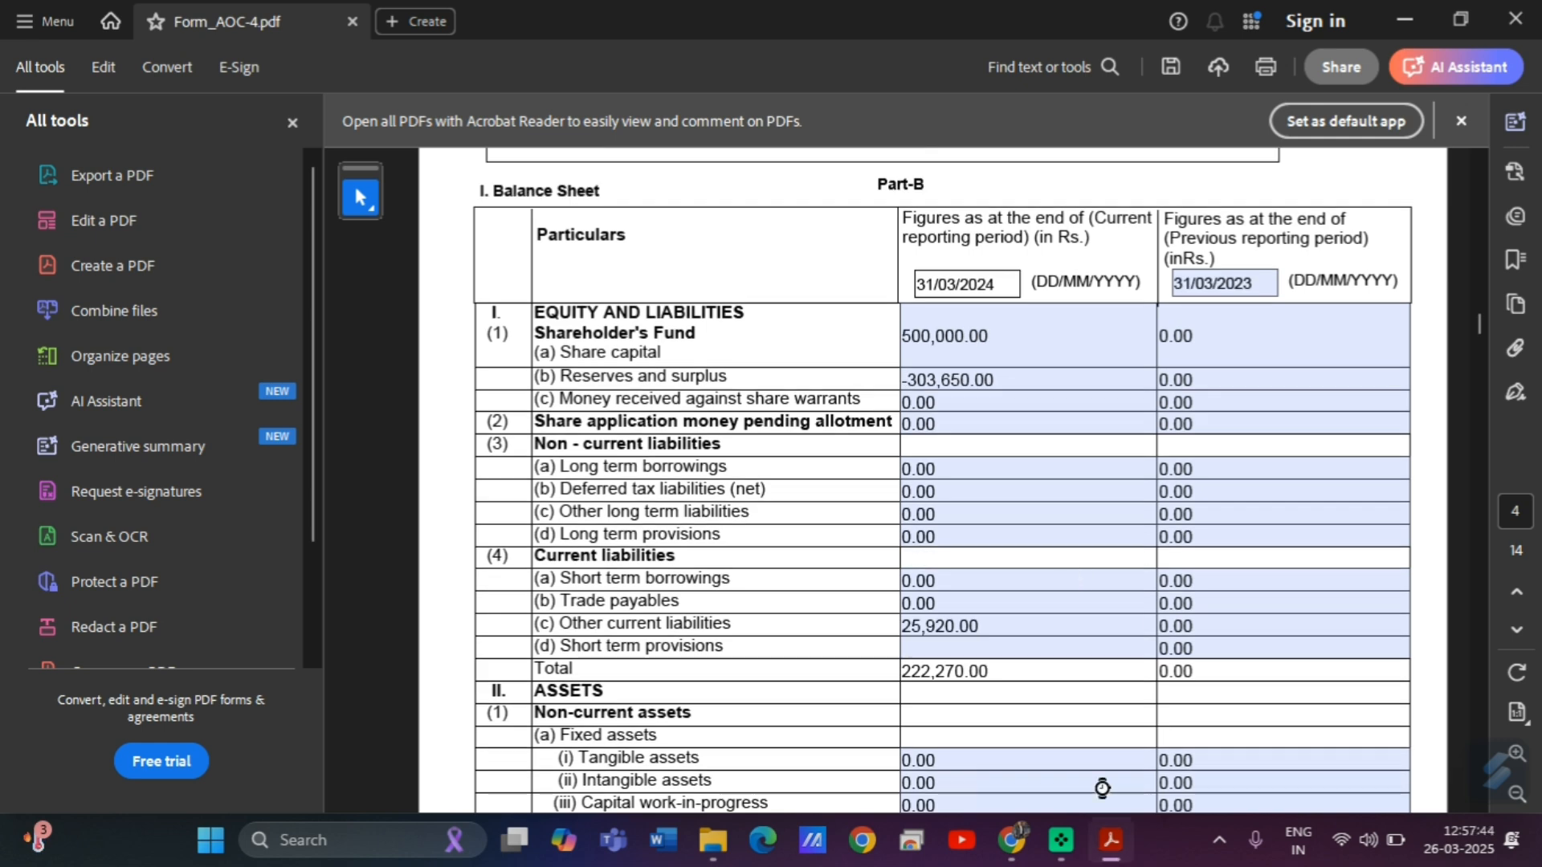
Review the emailed balance sheet's liabilities and assets in Gmail, then return to Form_AOC-4.pdf.
click(1008, 841)
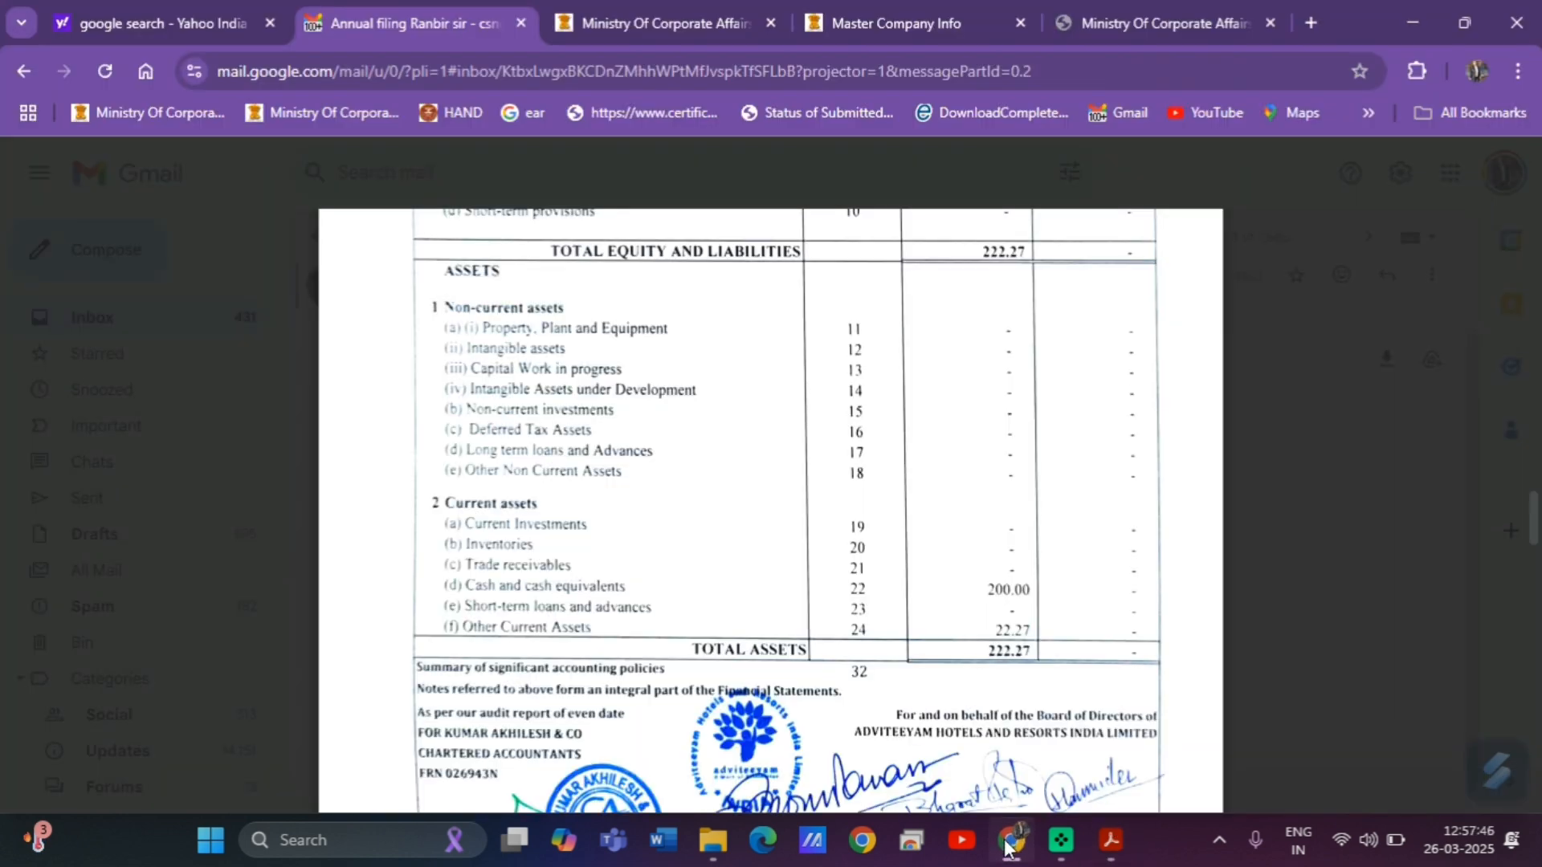
scroll(967, 607, up, 5)
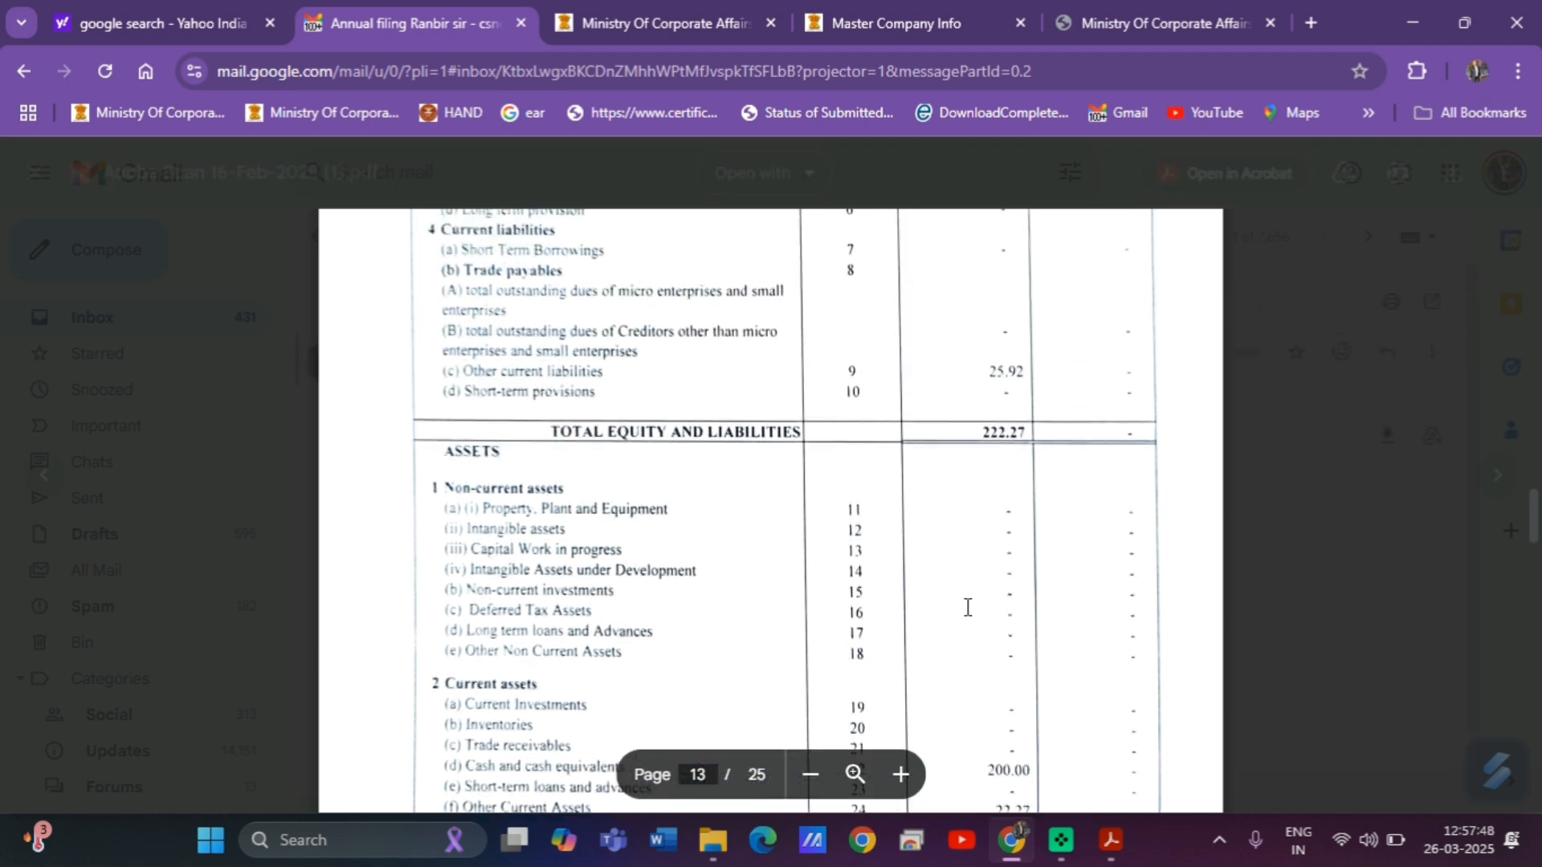
scroll(967, 606, up, 2)
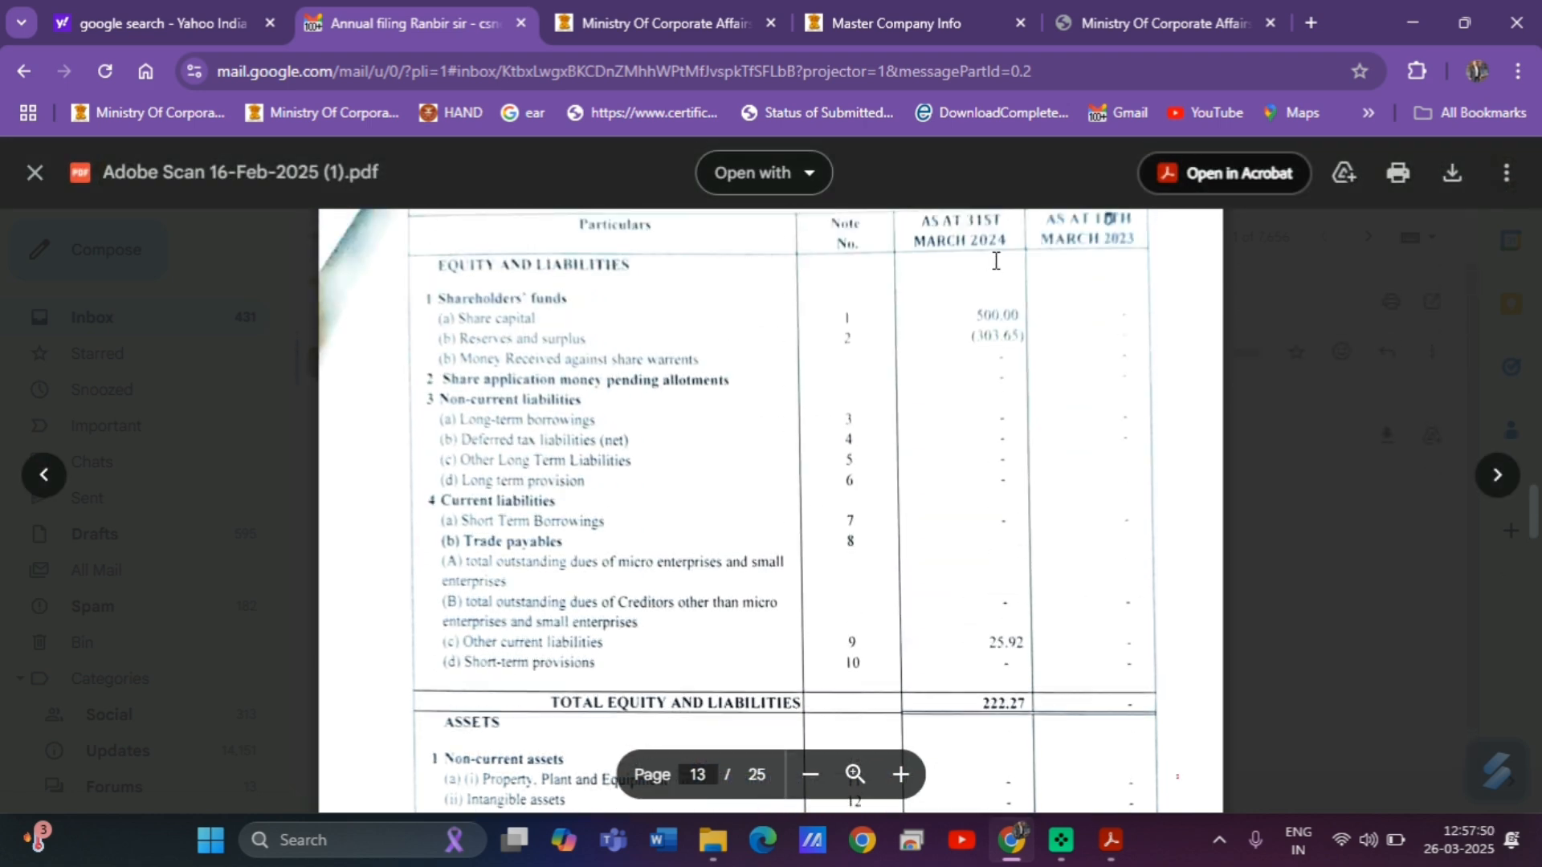
scroll(996, 259, up, 2)
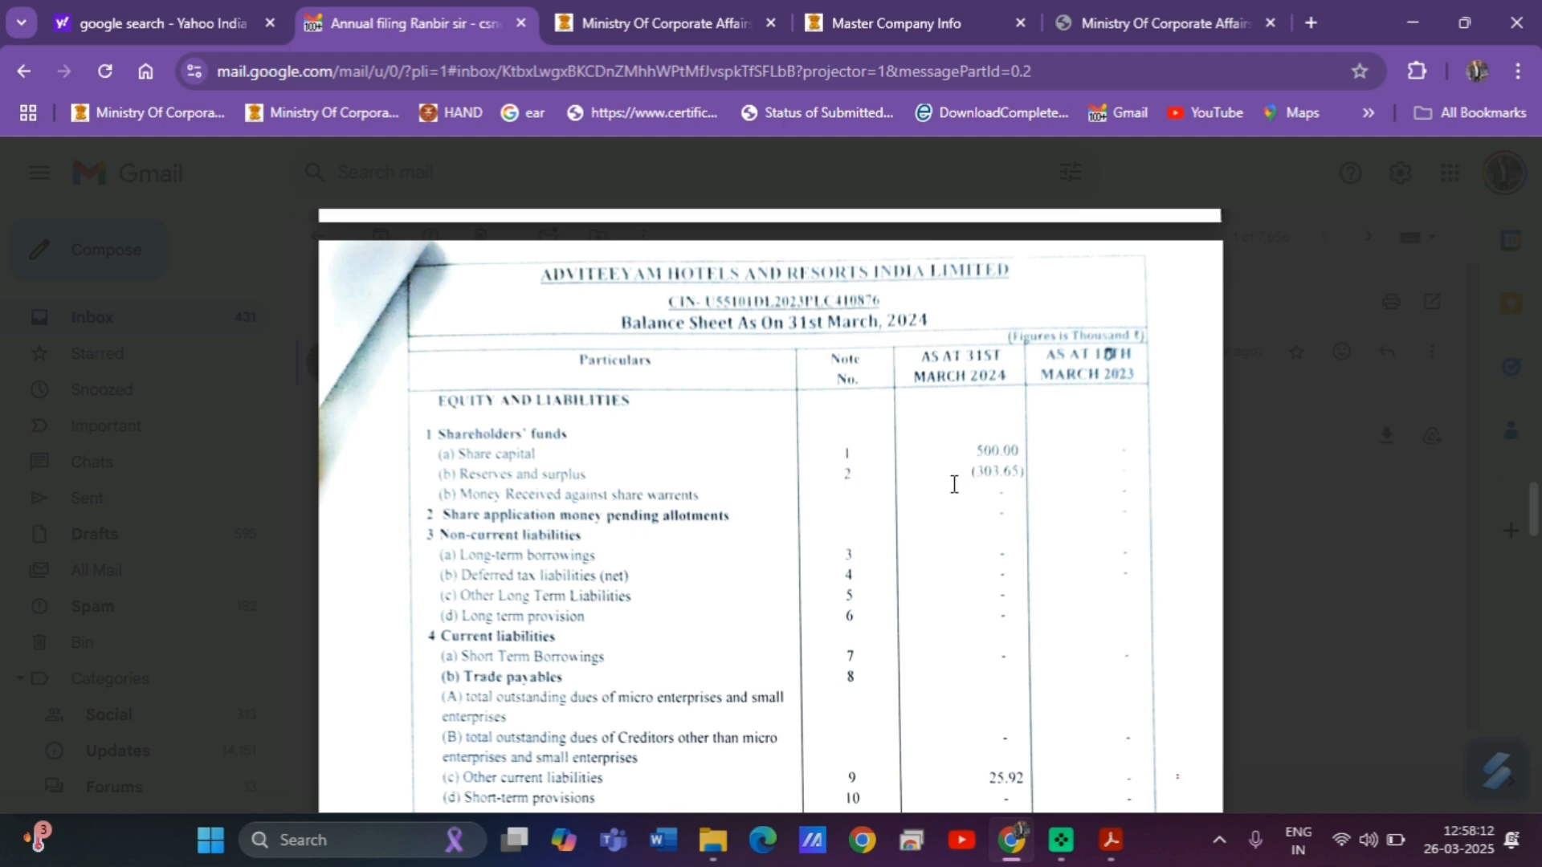
scroll(960, 514, down, 3)
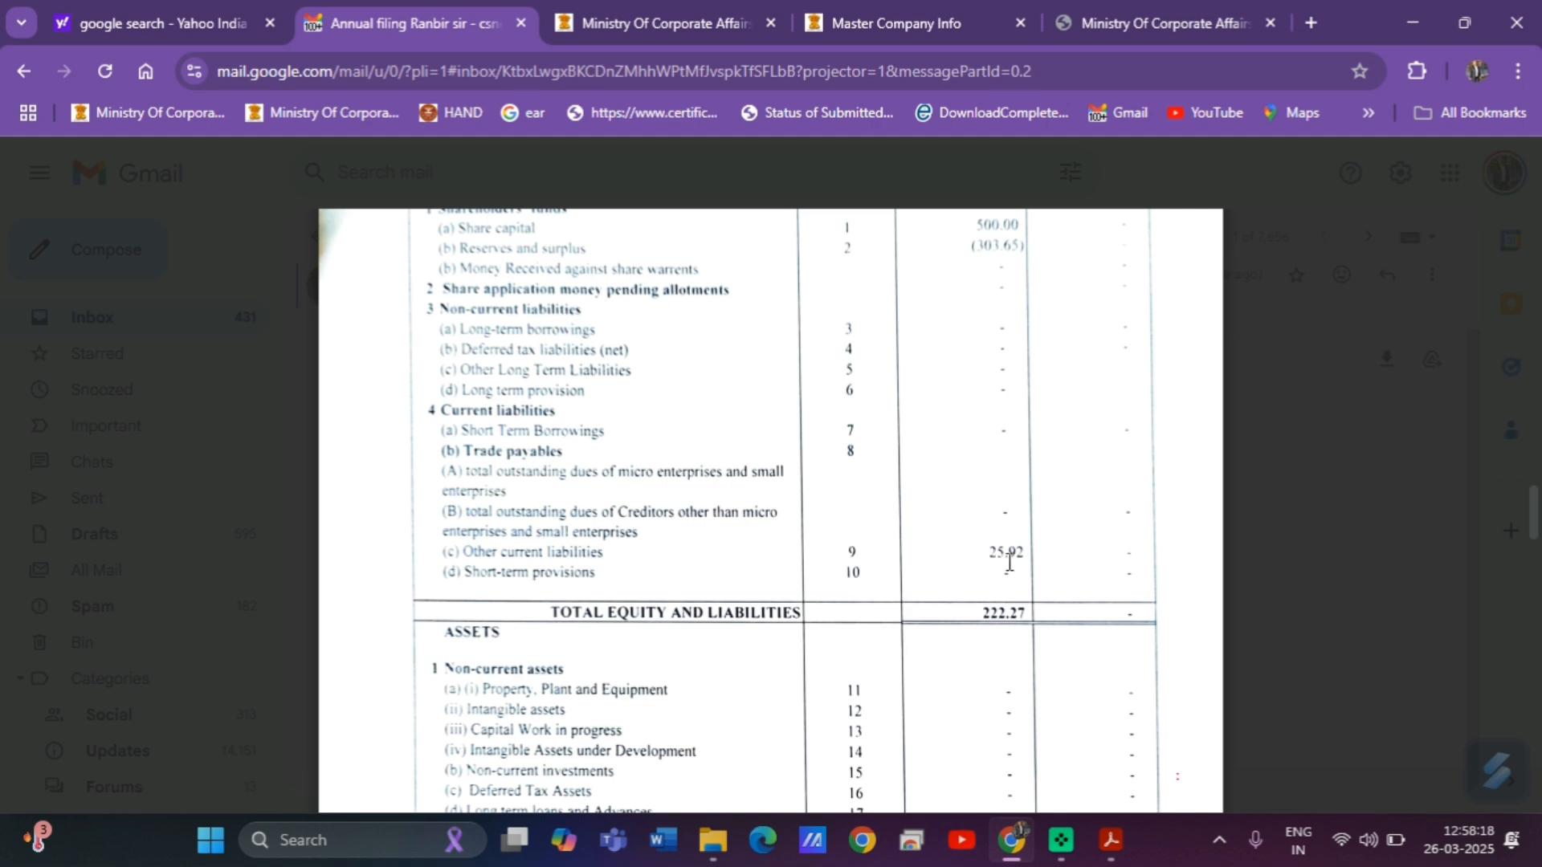
scroll(999, 559, down, 1)
scroll(999, 560, down, 5)
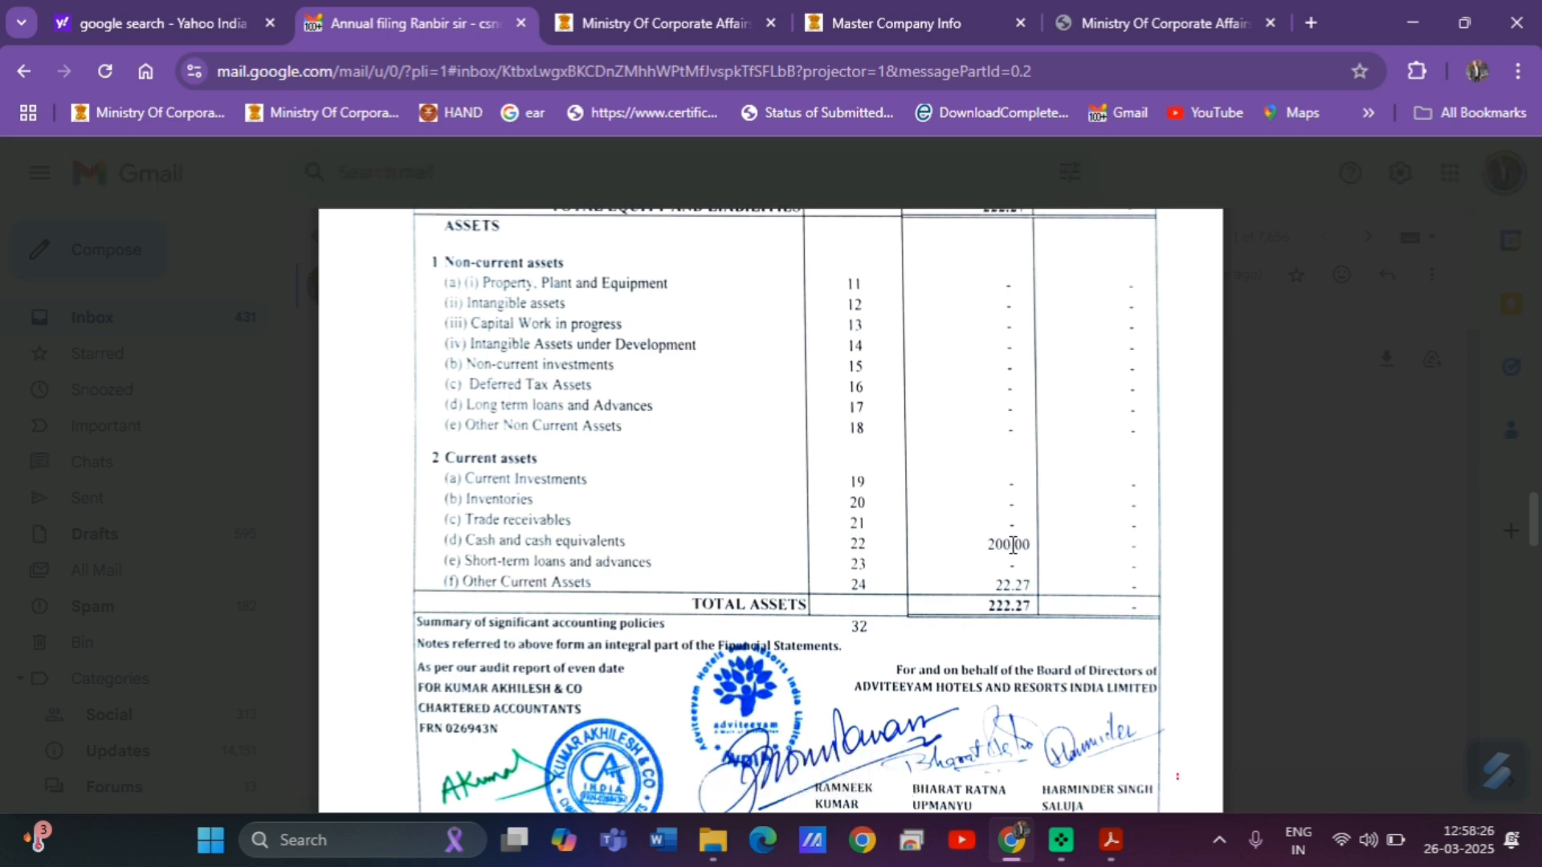
mouse_move(1111, 840)
click(990, 668)
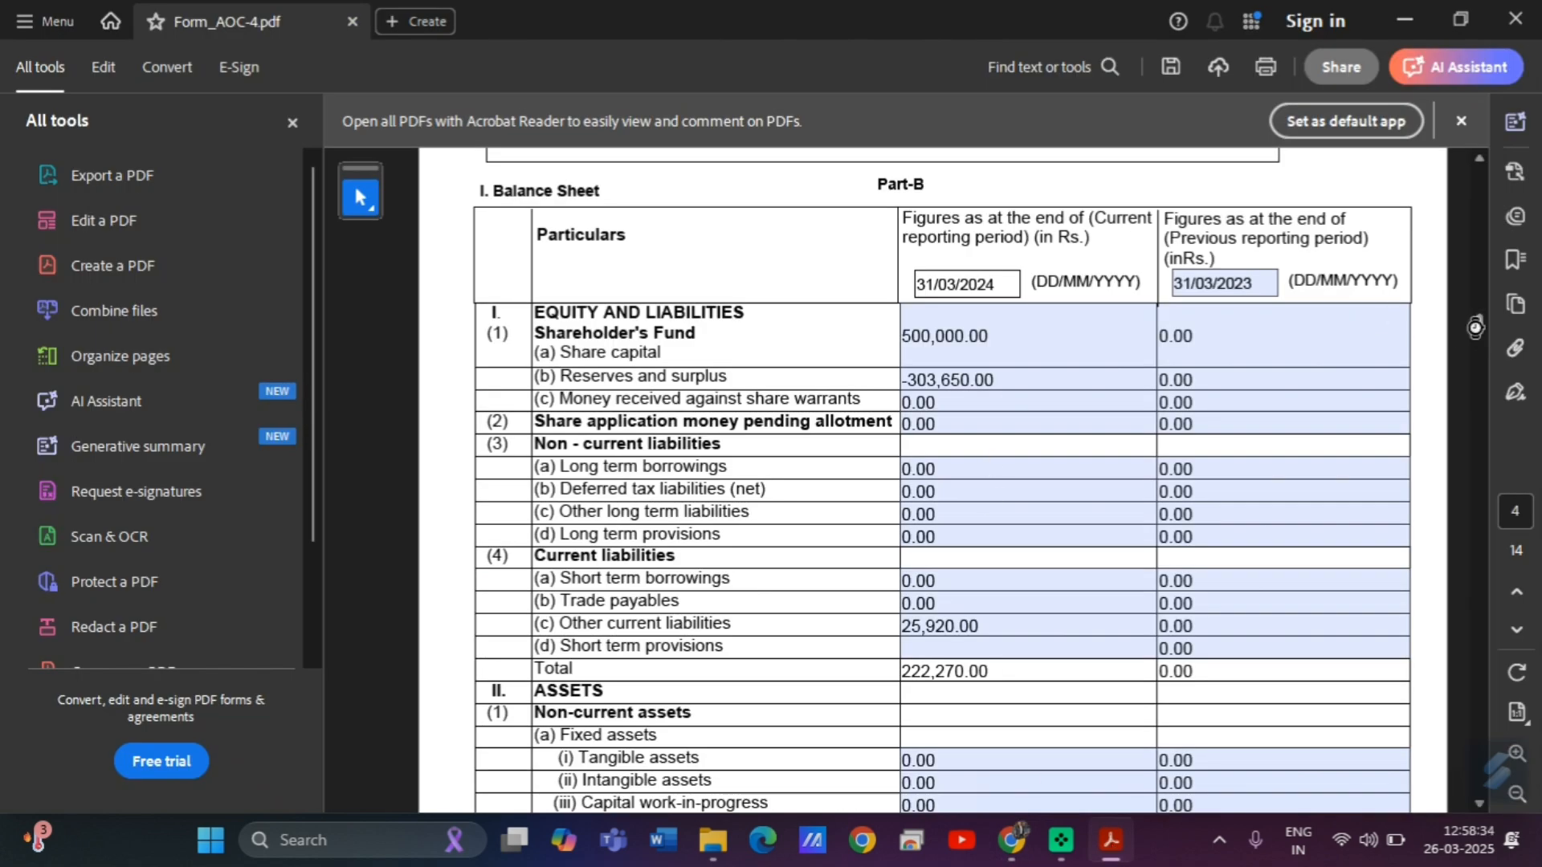
Scroll past the zero-valued balance sheet tables on pages 4–6 to page 7's financial parameters.
scroll(1475, 328, down, 5)
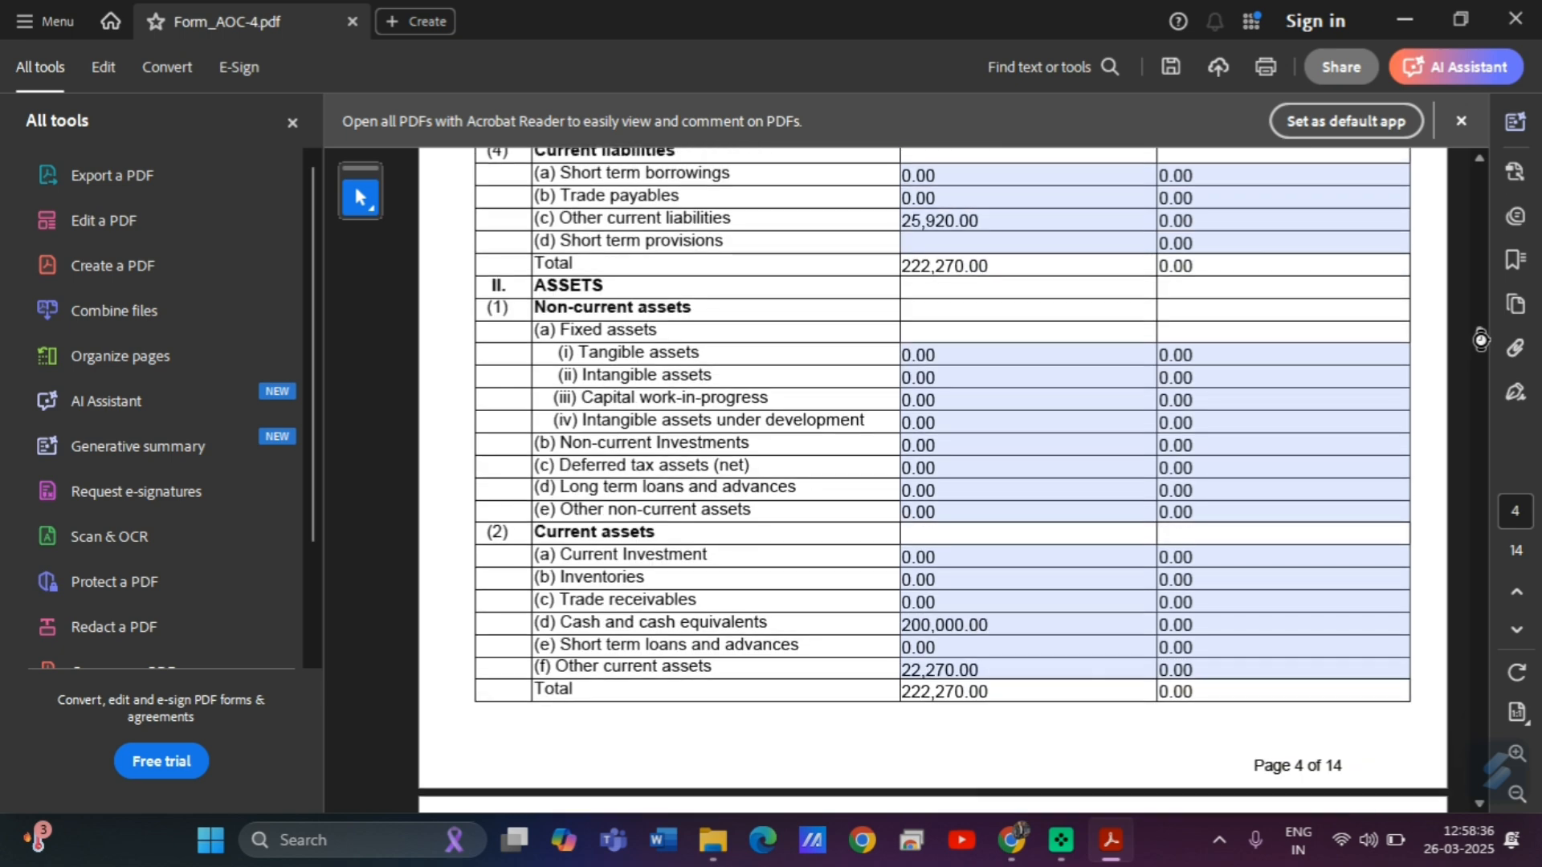
scroll(1481, 340, down, 4)
scroll(1484, 349, down, 5)
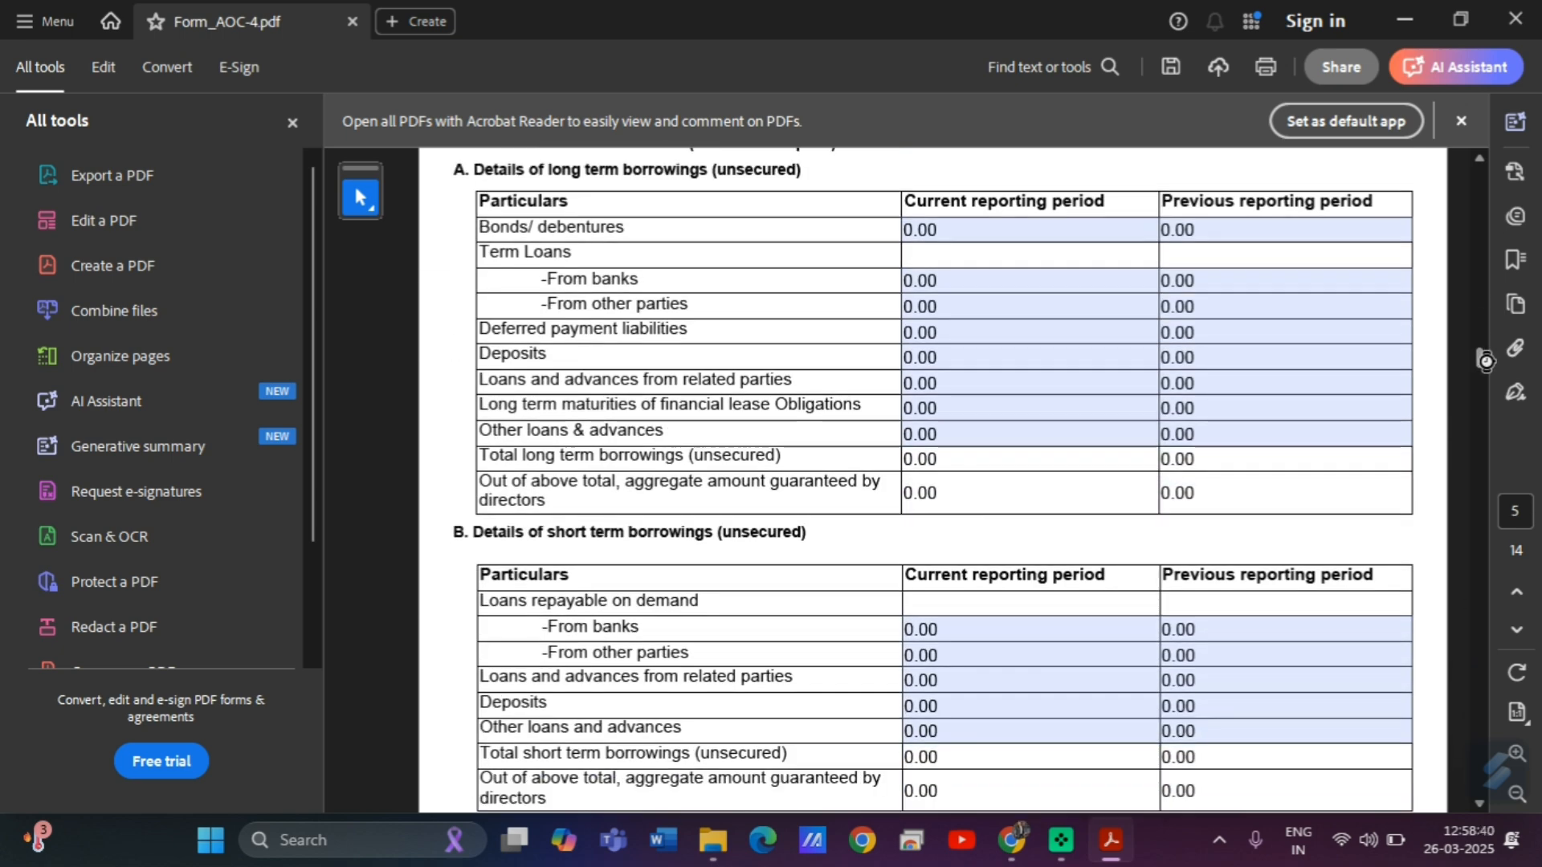
scroll(1484, 359, up, 2)
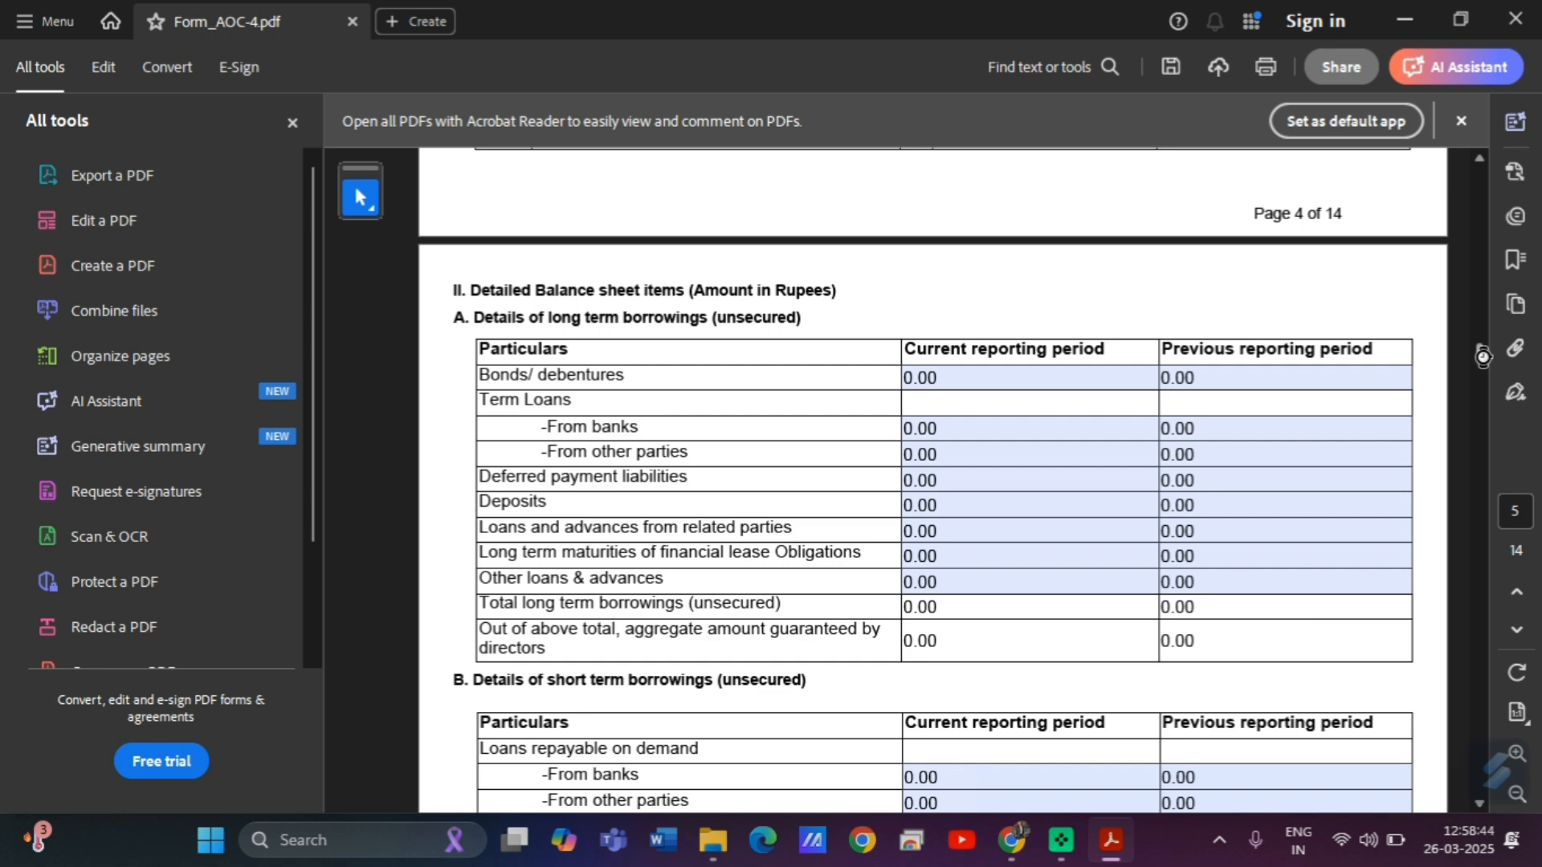
scroll(1484, 356, down, 3)
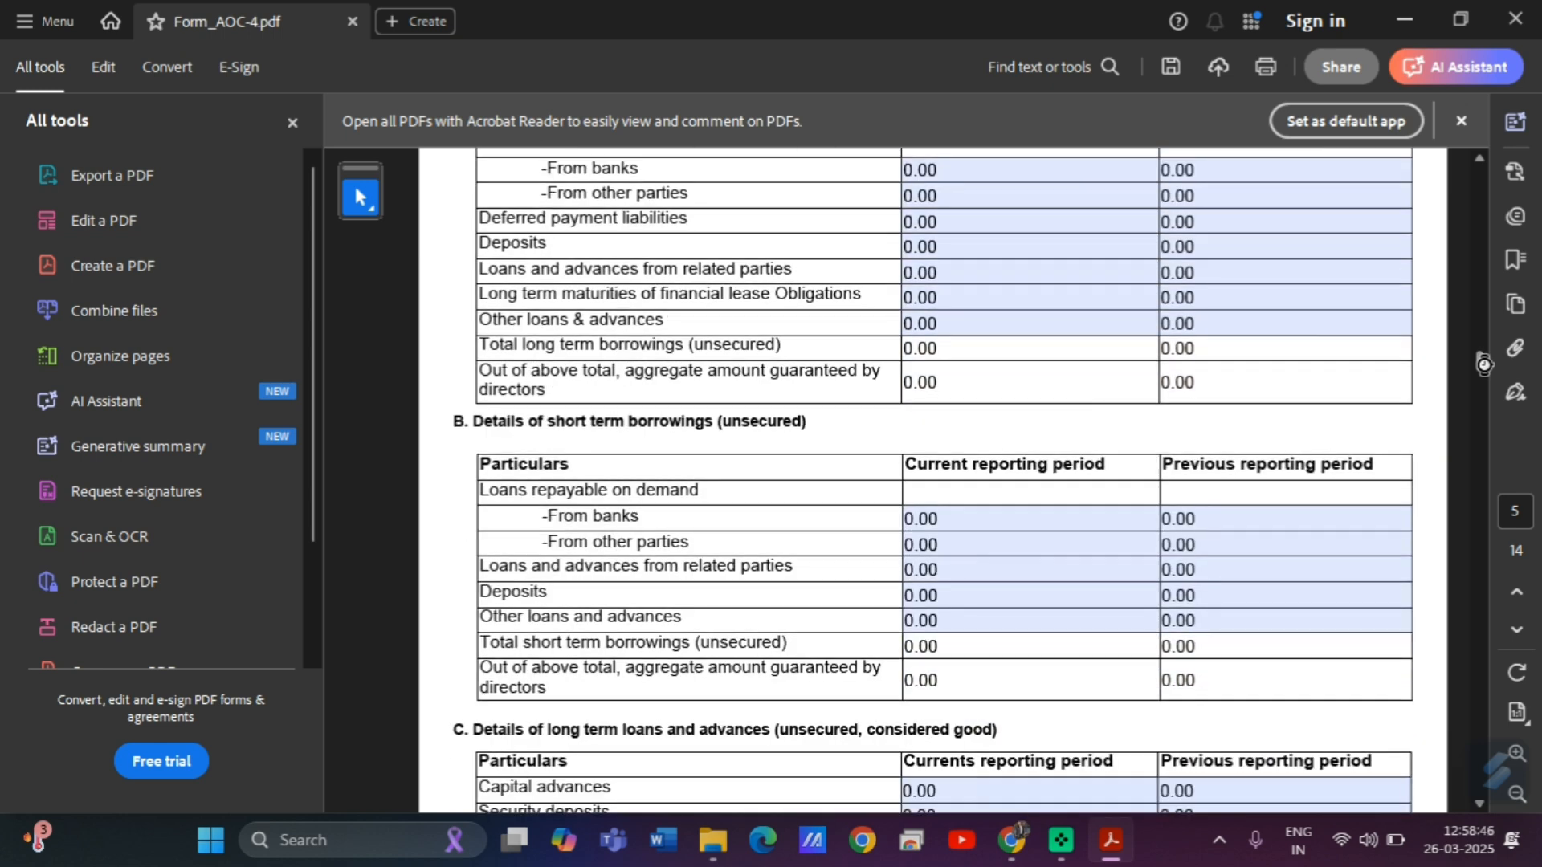
scroll(1483, 363, down, 2)
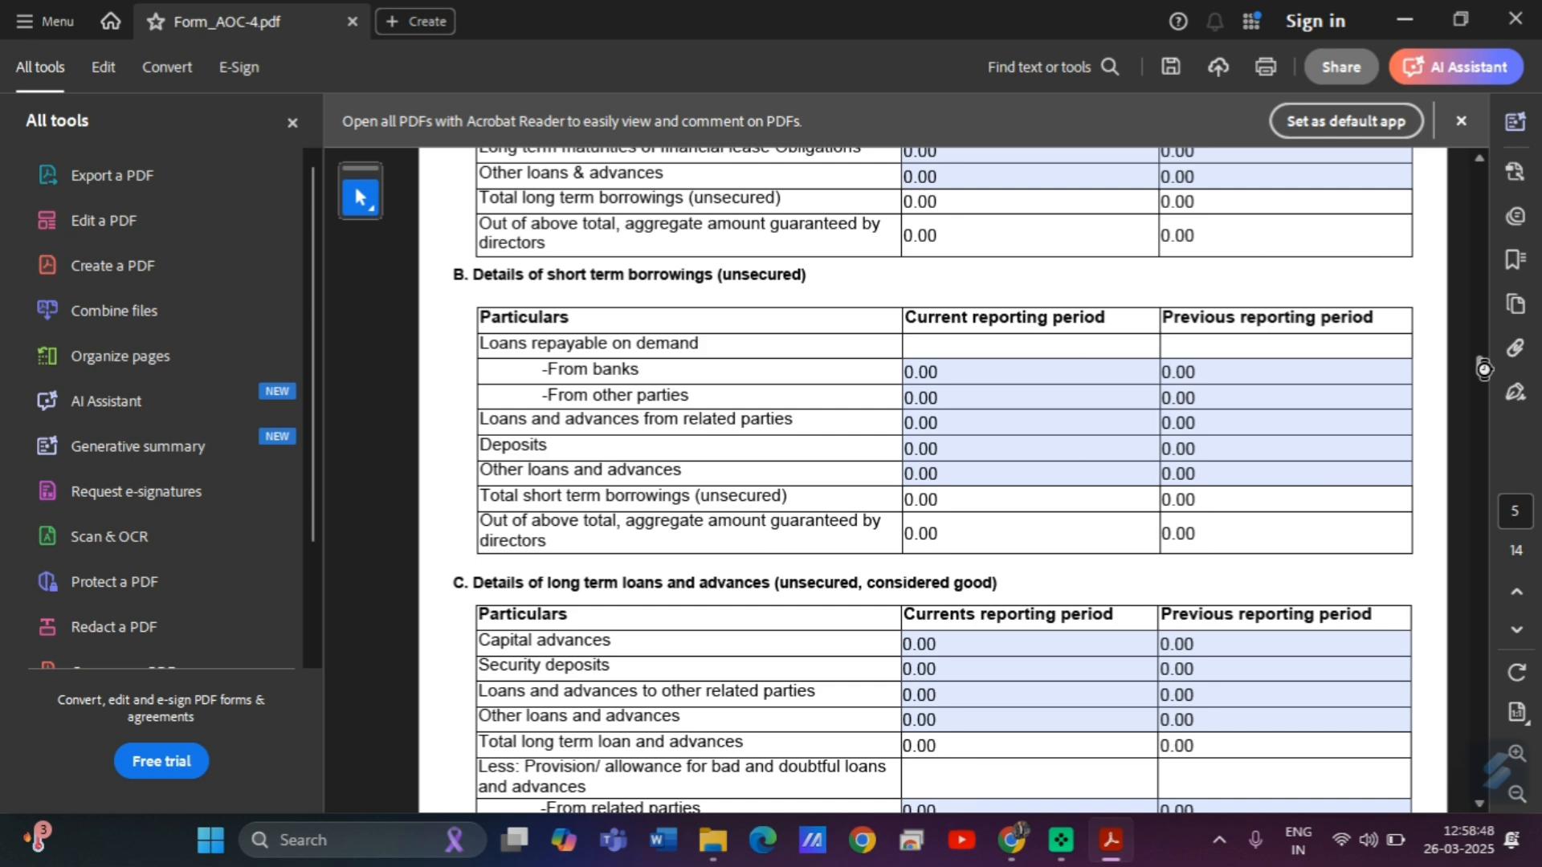
scroll(1484, 369, down, 10)
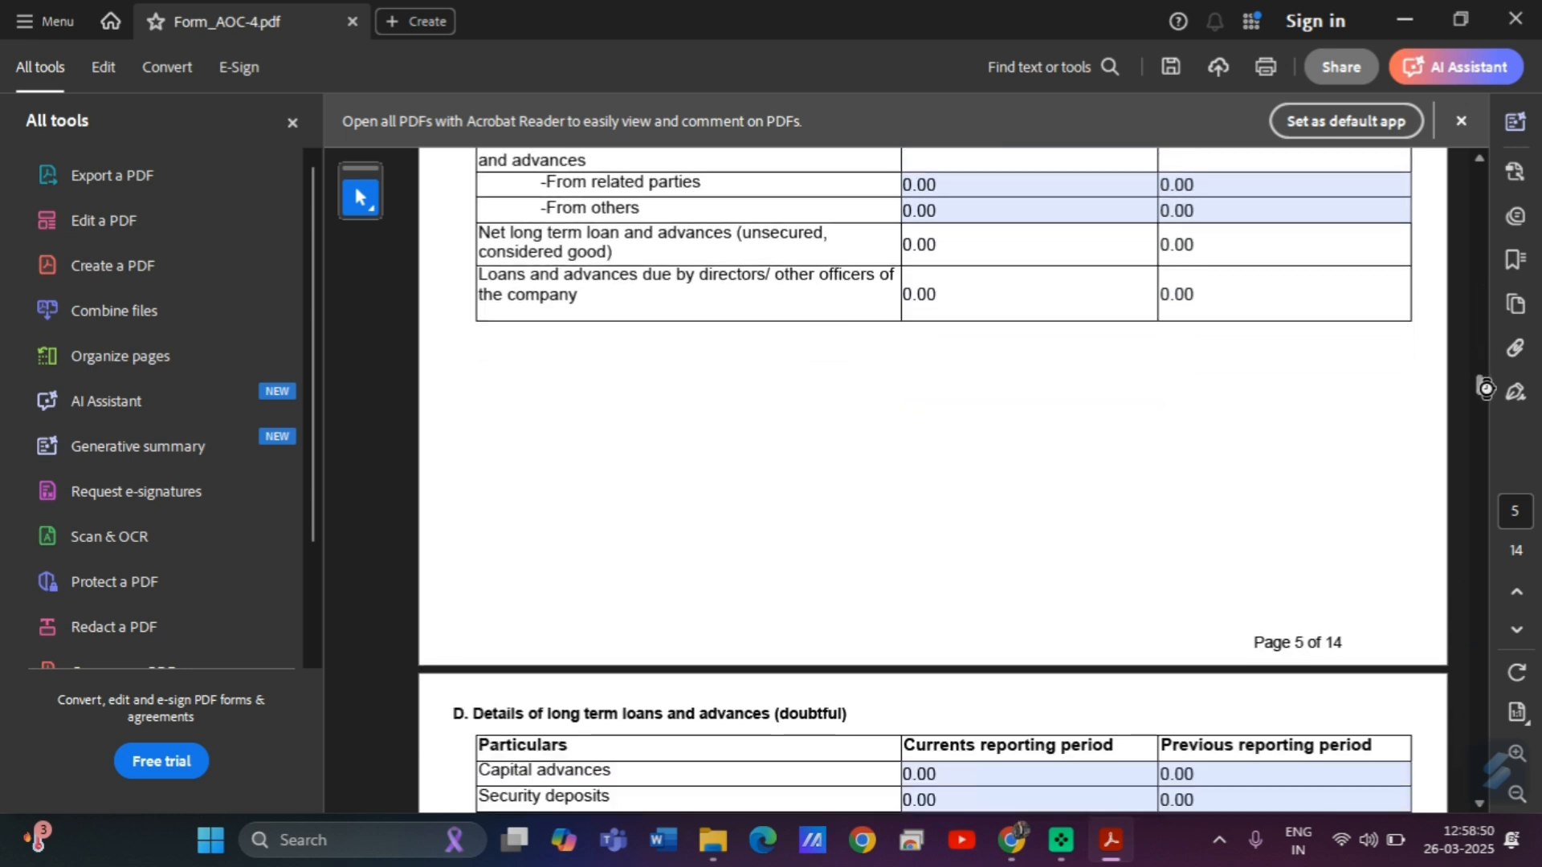
scroll(1487, 402, down, 3)
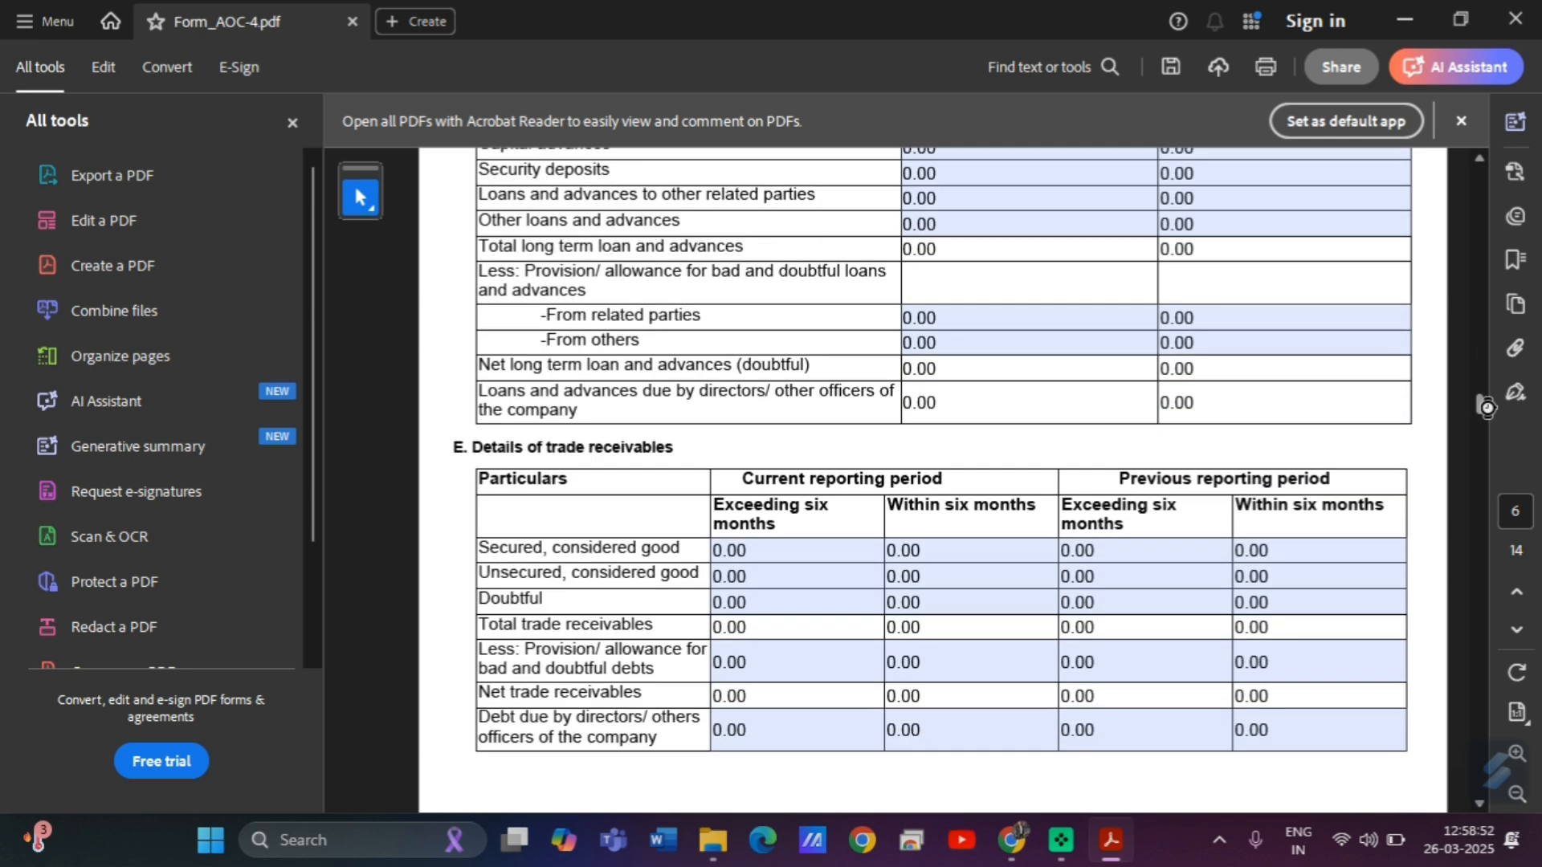
scroll(1487, 407, down, 2)
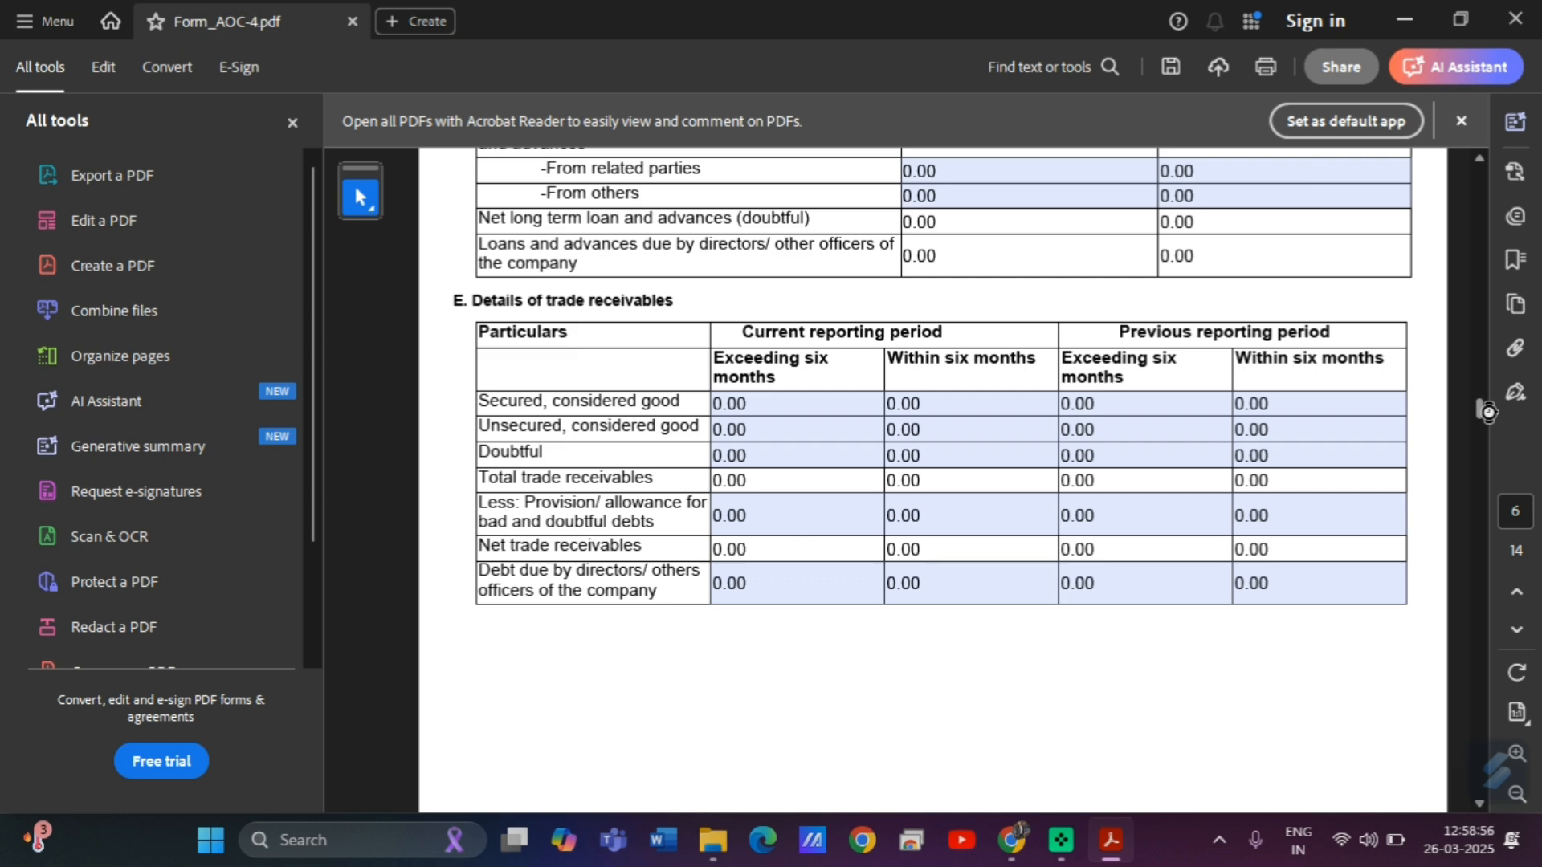
drag(1487, 412, 1490, 447)
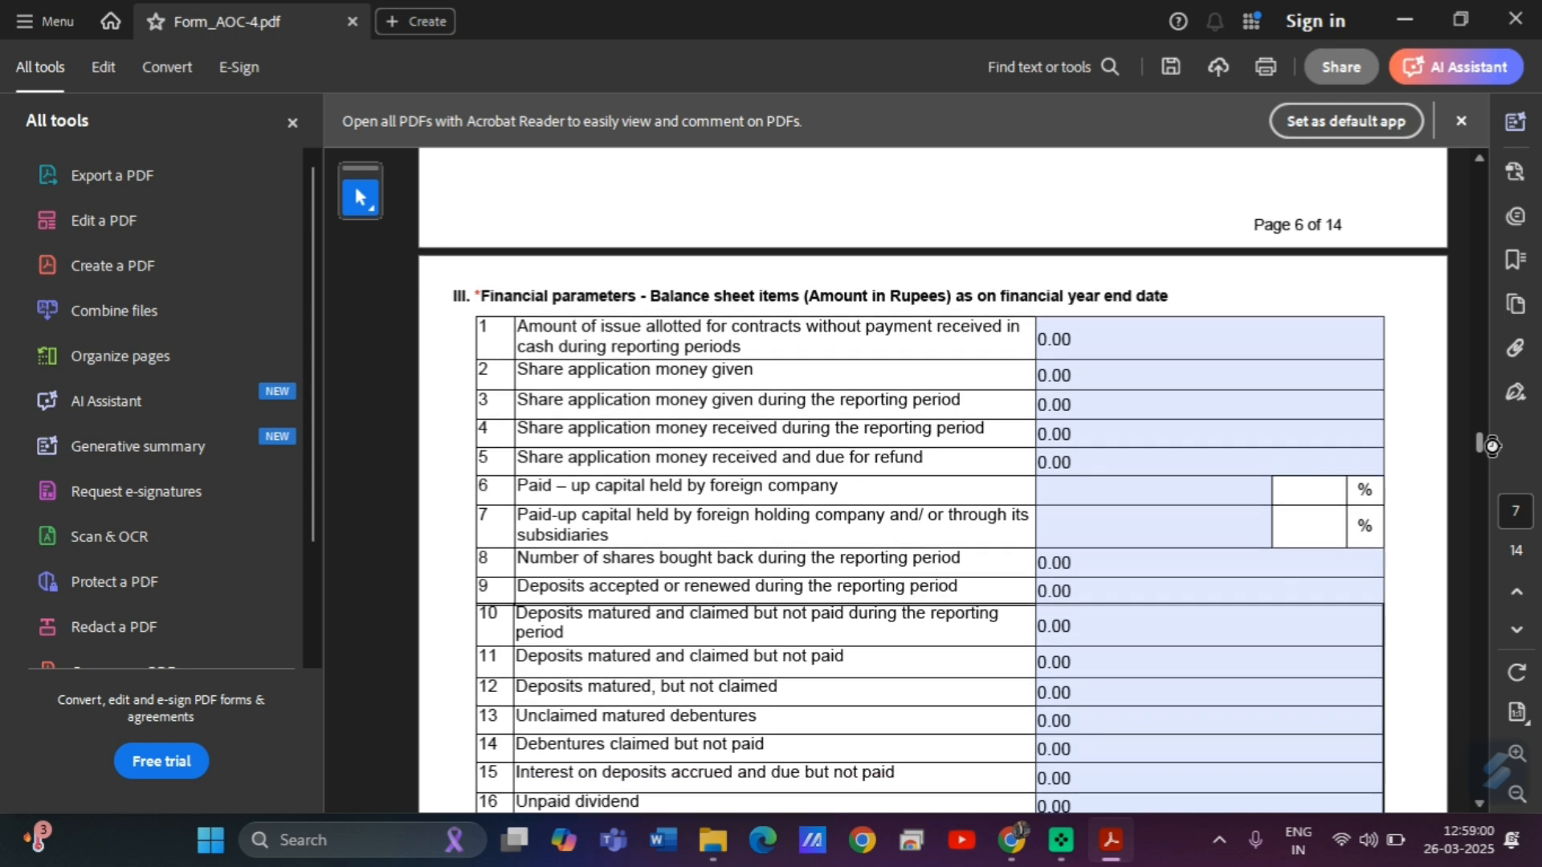
Enter 0 for paid-up capital held by the foreign company and the foreign holding company (rows 6 and 7).
click(1116, 492)
text(0)
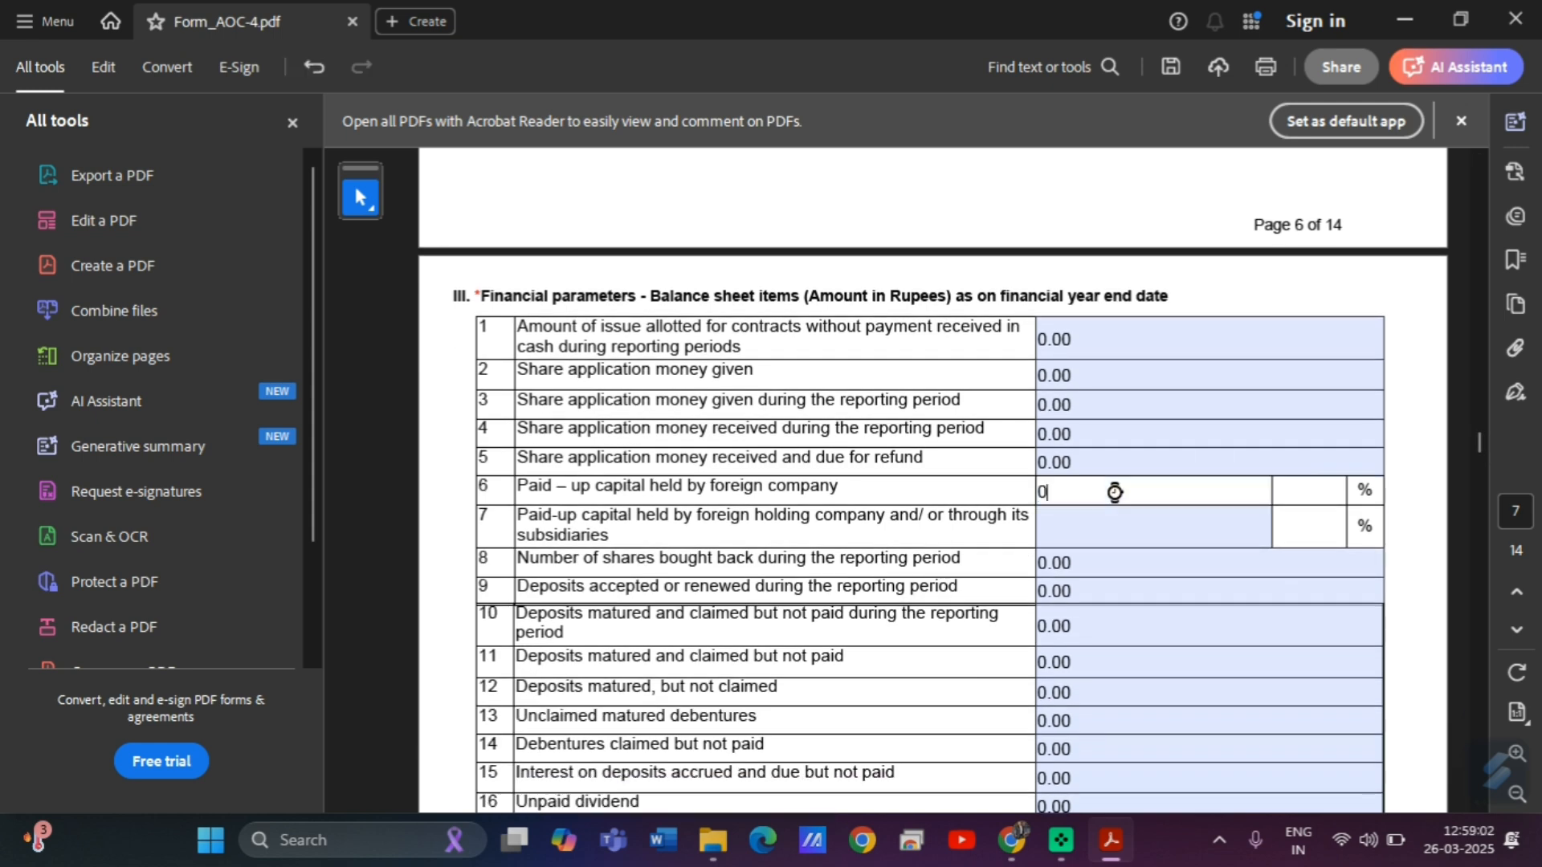
click(1070, 513)
text(0)
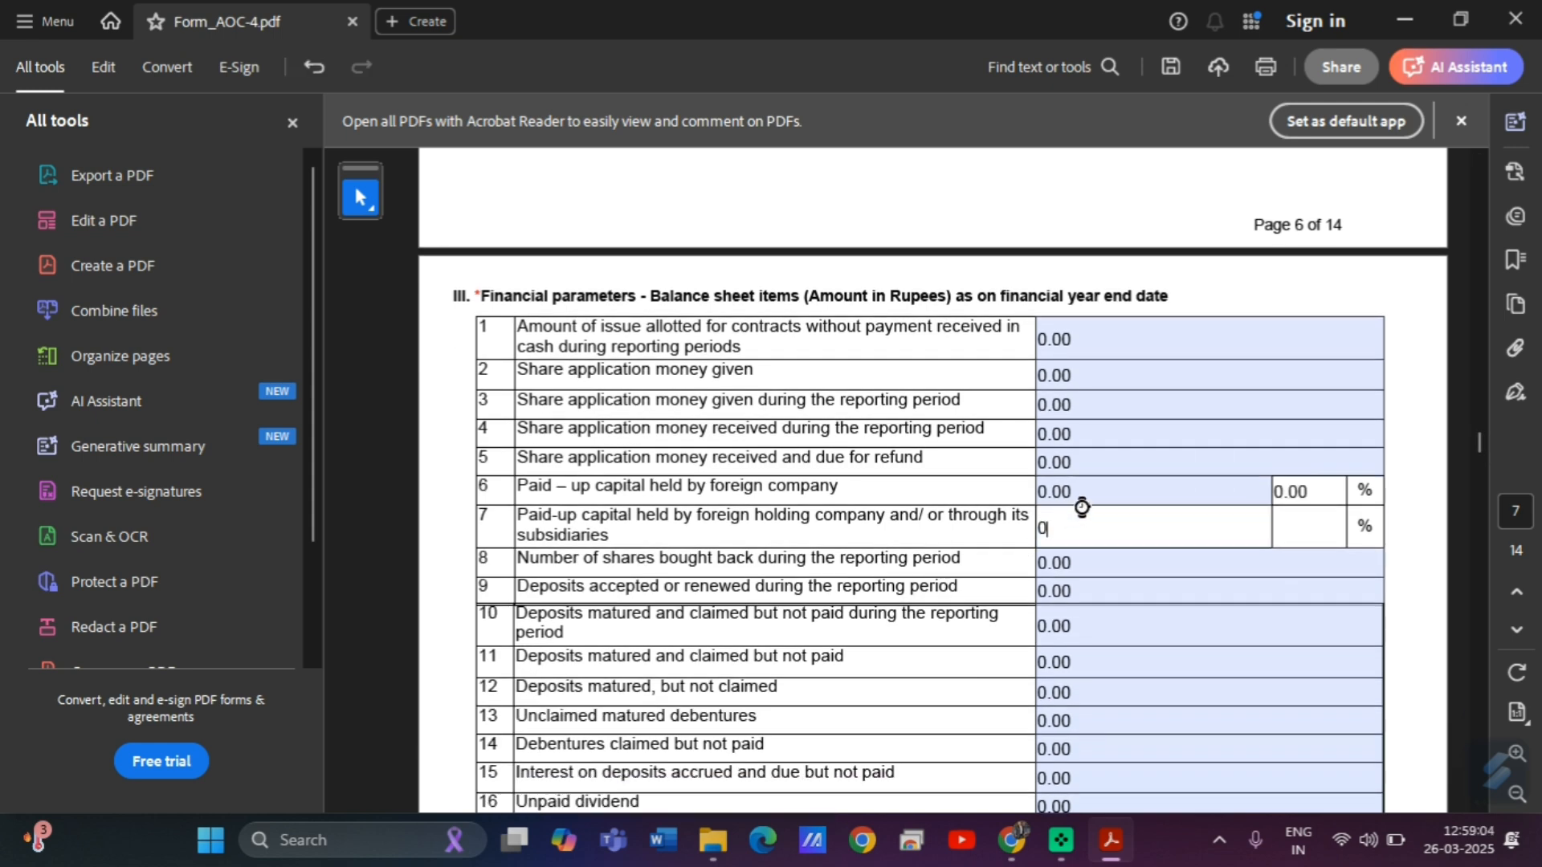
click(1277, 589)
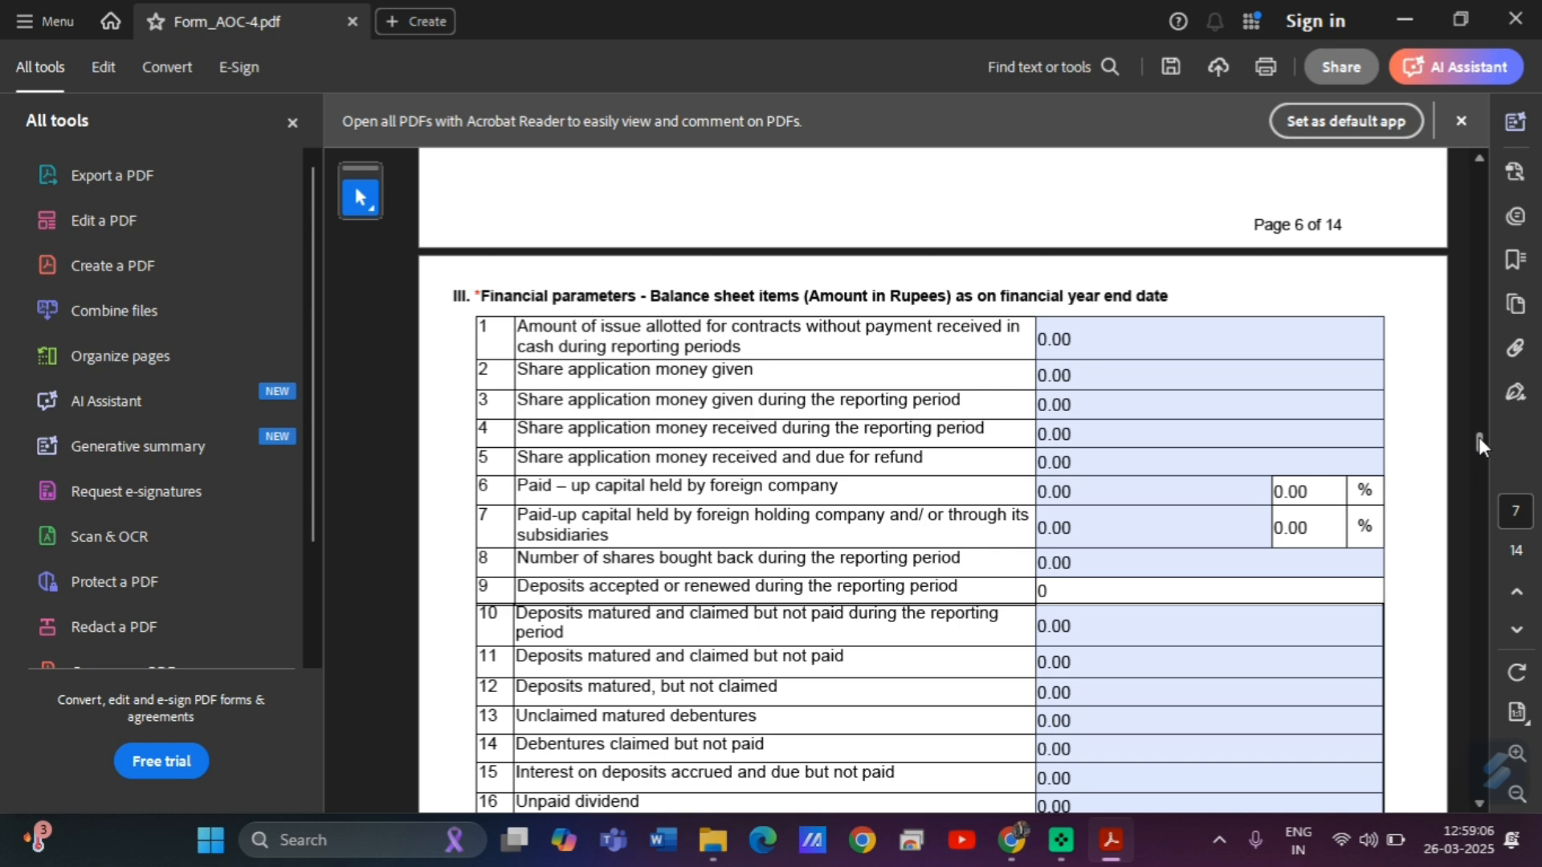
drag(1477, 437, 1485, 461)
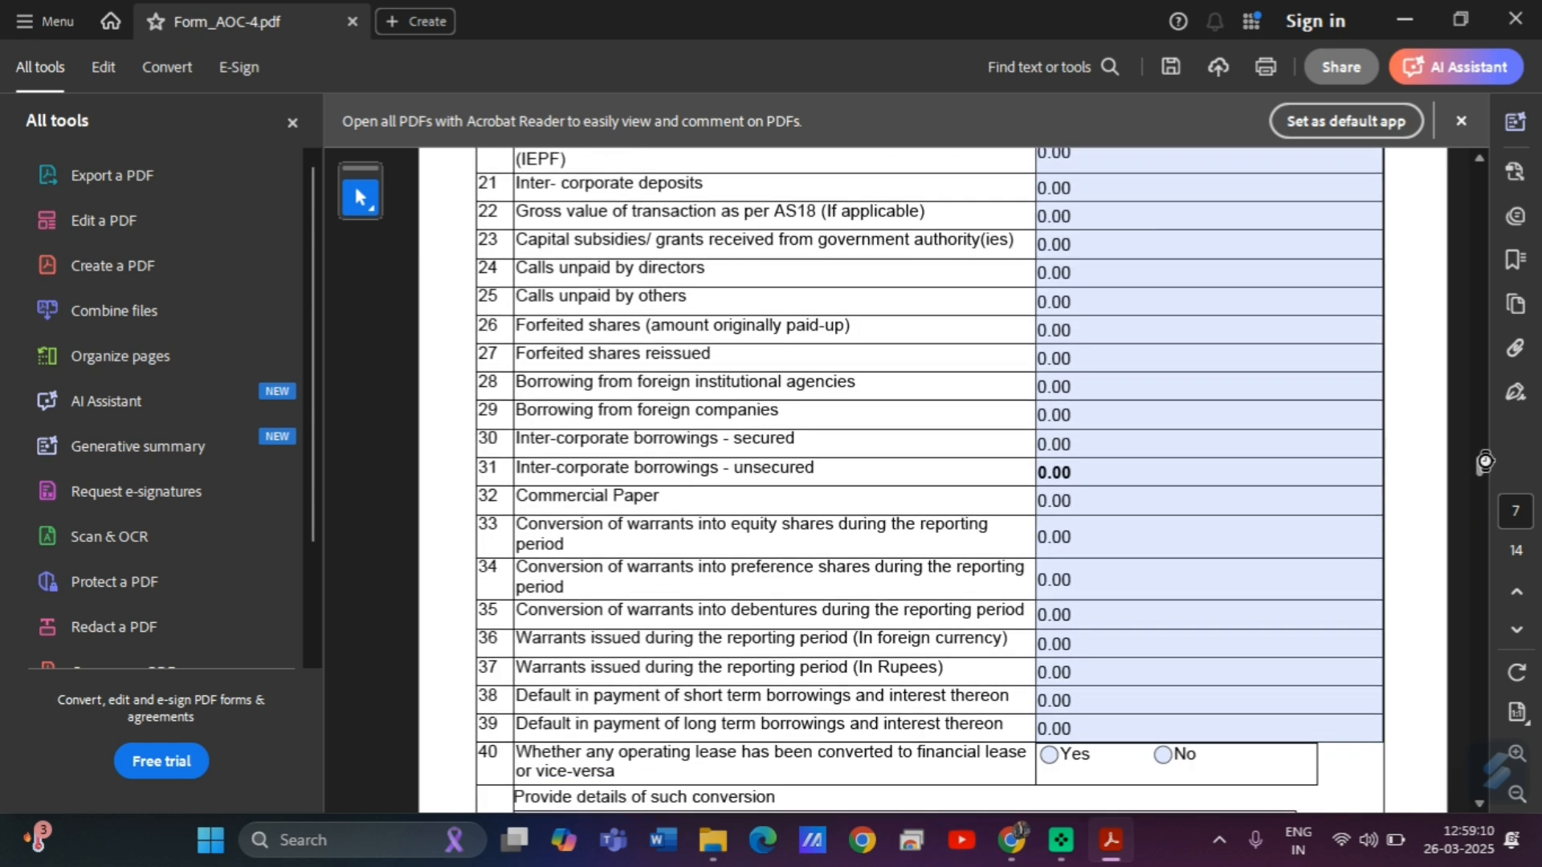
Answer No to item 40 on operating-lease conversion.
scroll(1188, 556, down, 3)
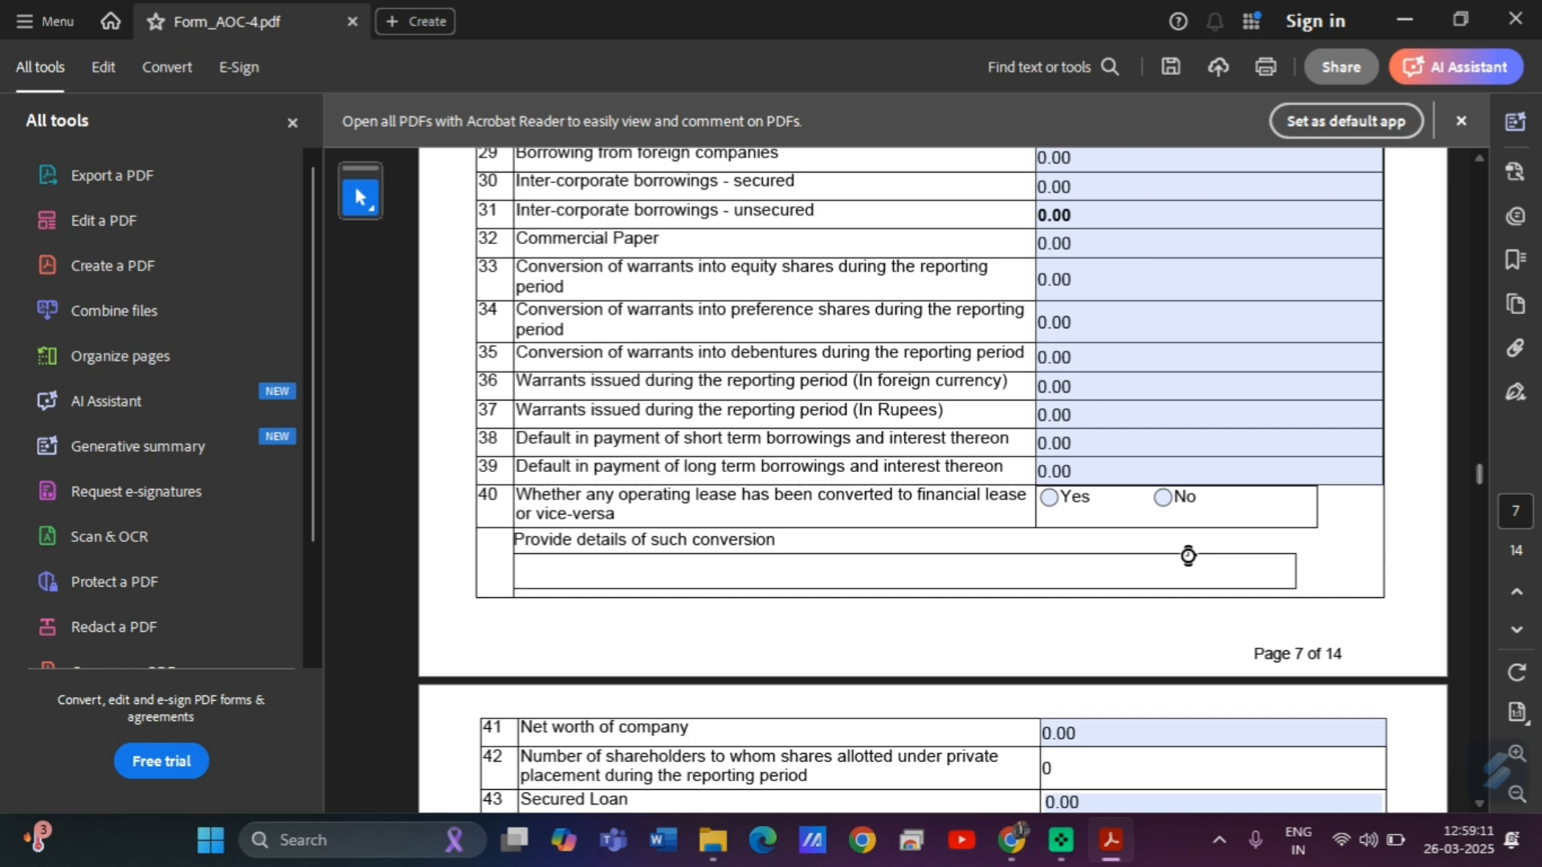
click(1163, 498)
scroll(1476, 481, down, 4)
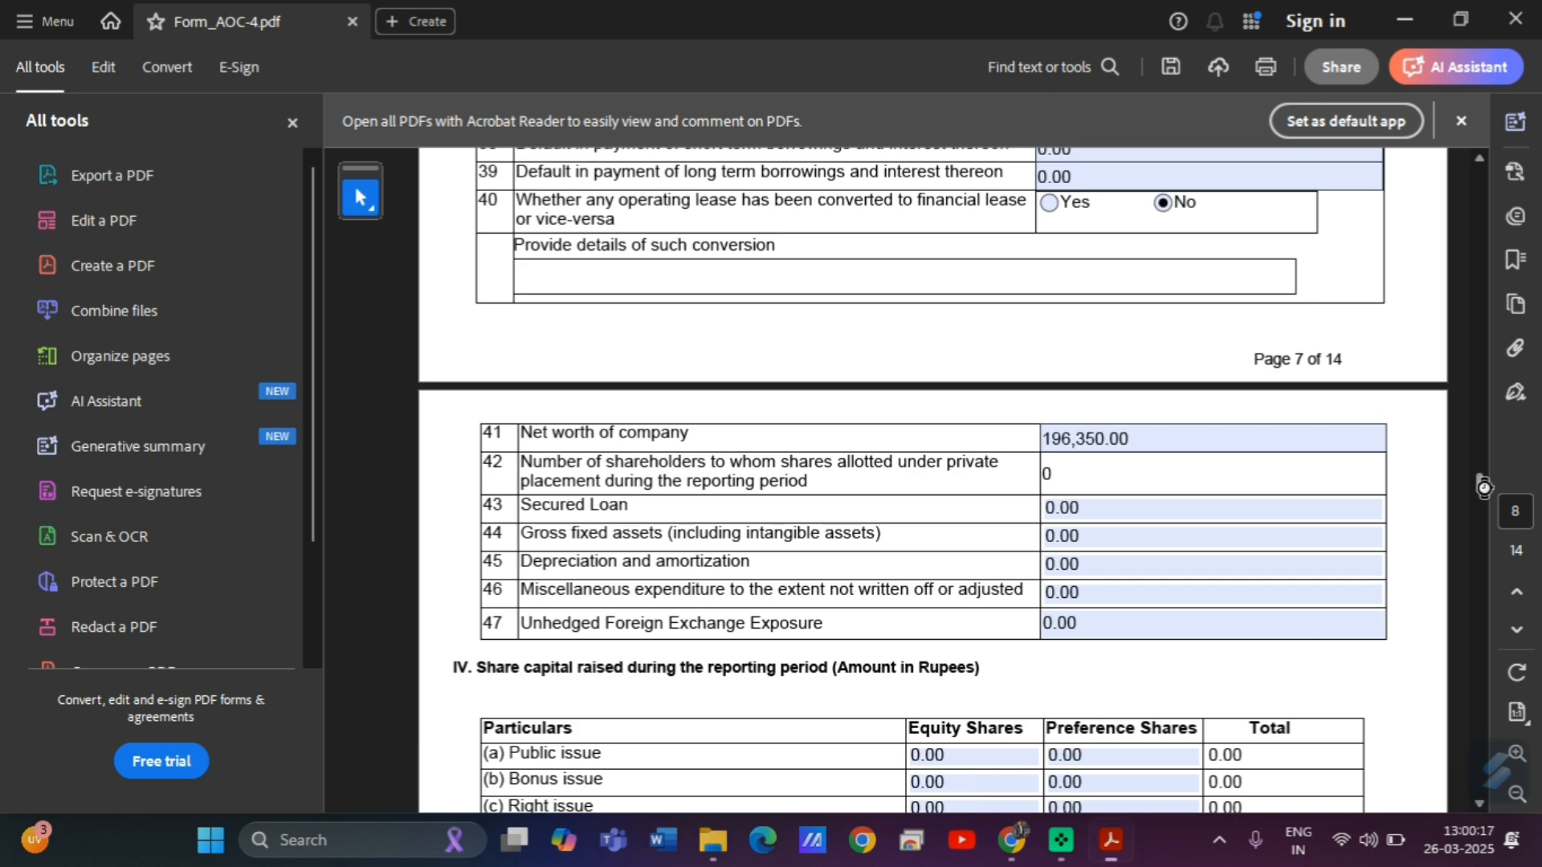
drag(1484, 487, 1484, 510)
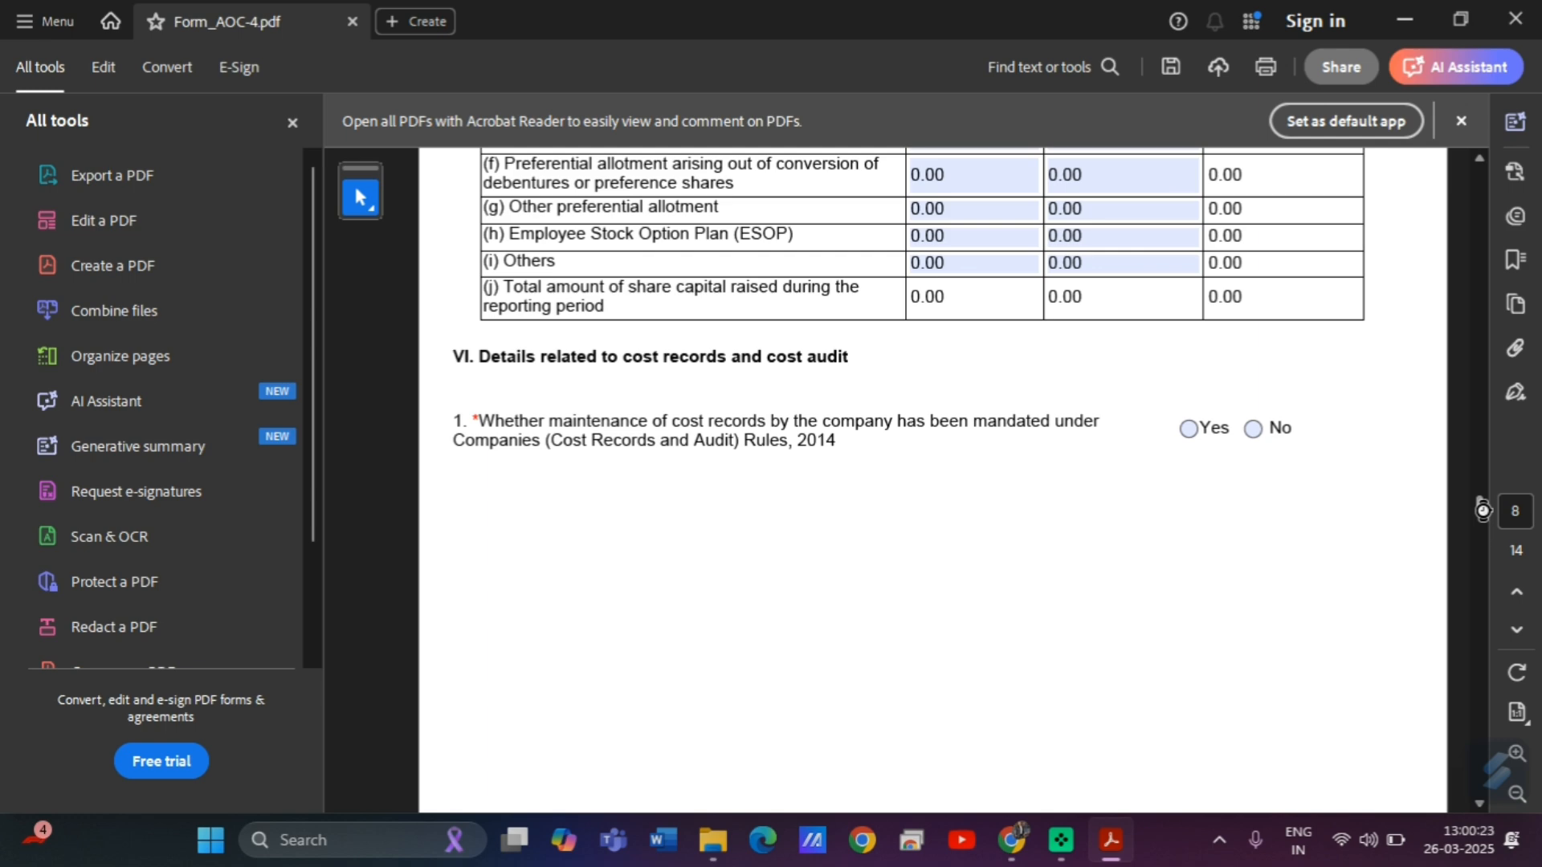
Mark cost records as not mandated (No) and pick 1 April 2022 as the previous period's From date.
click(1253, 428)
drag(1475, 504, 1476, 538)
click(1236, 180)
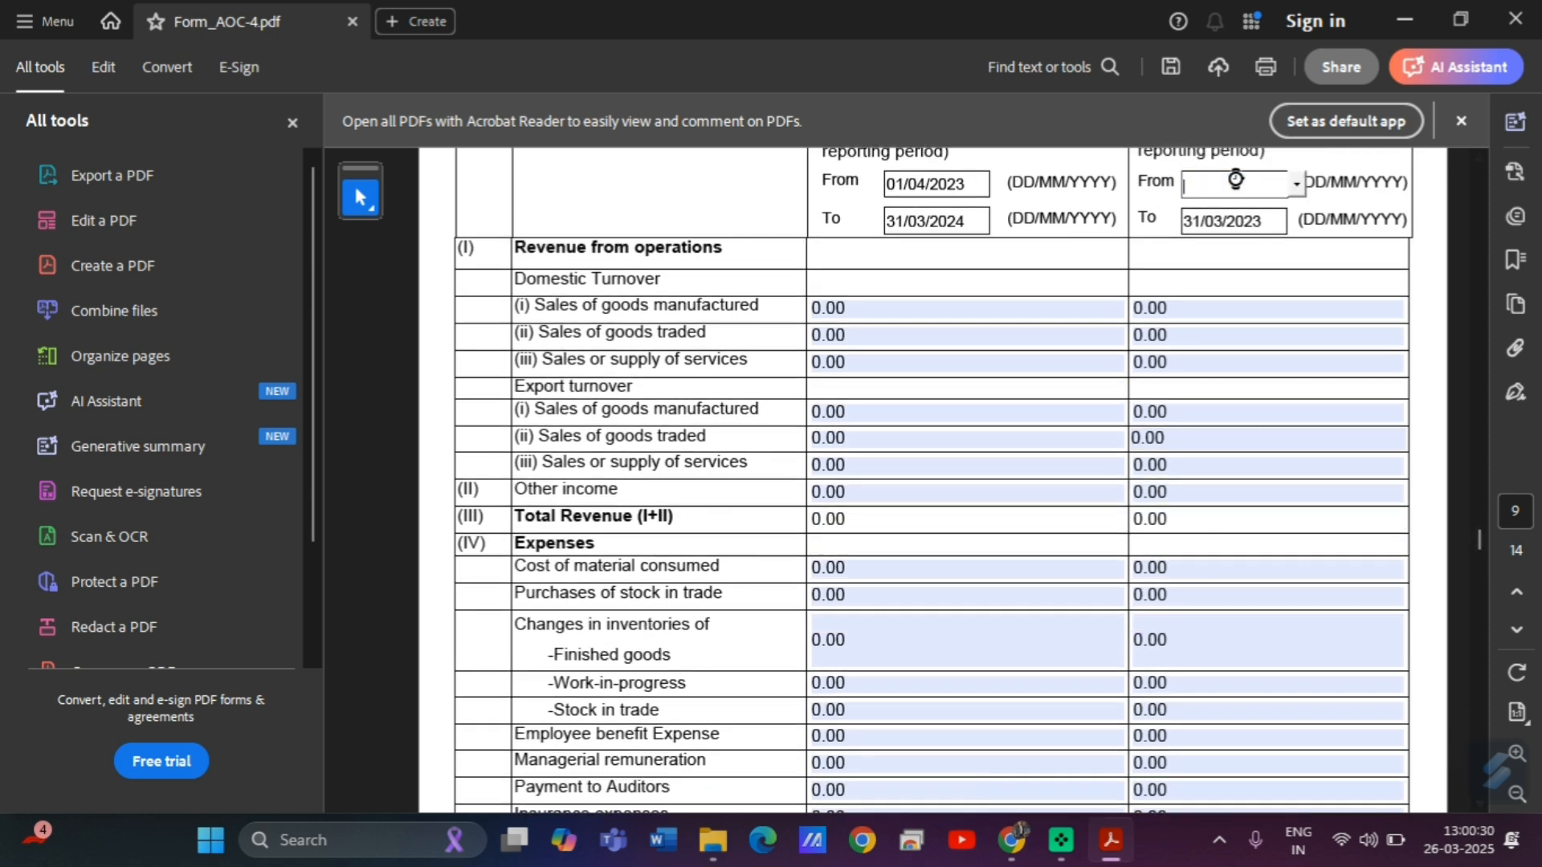
click(1303, 186)
click(1234, 193)
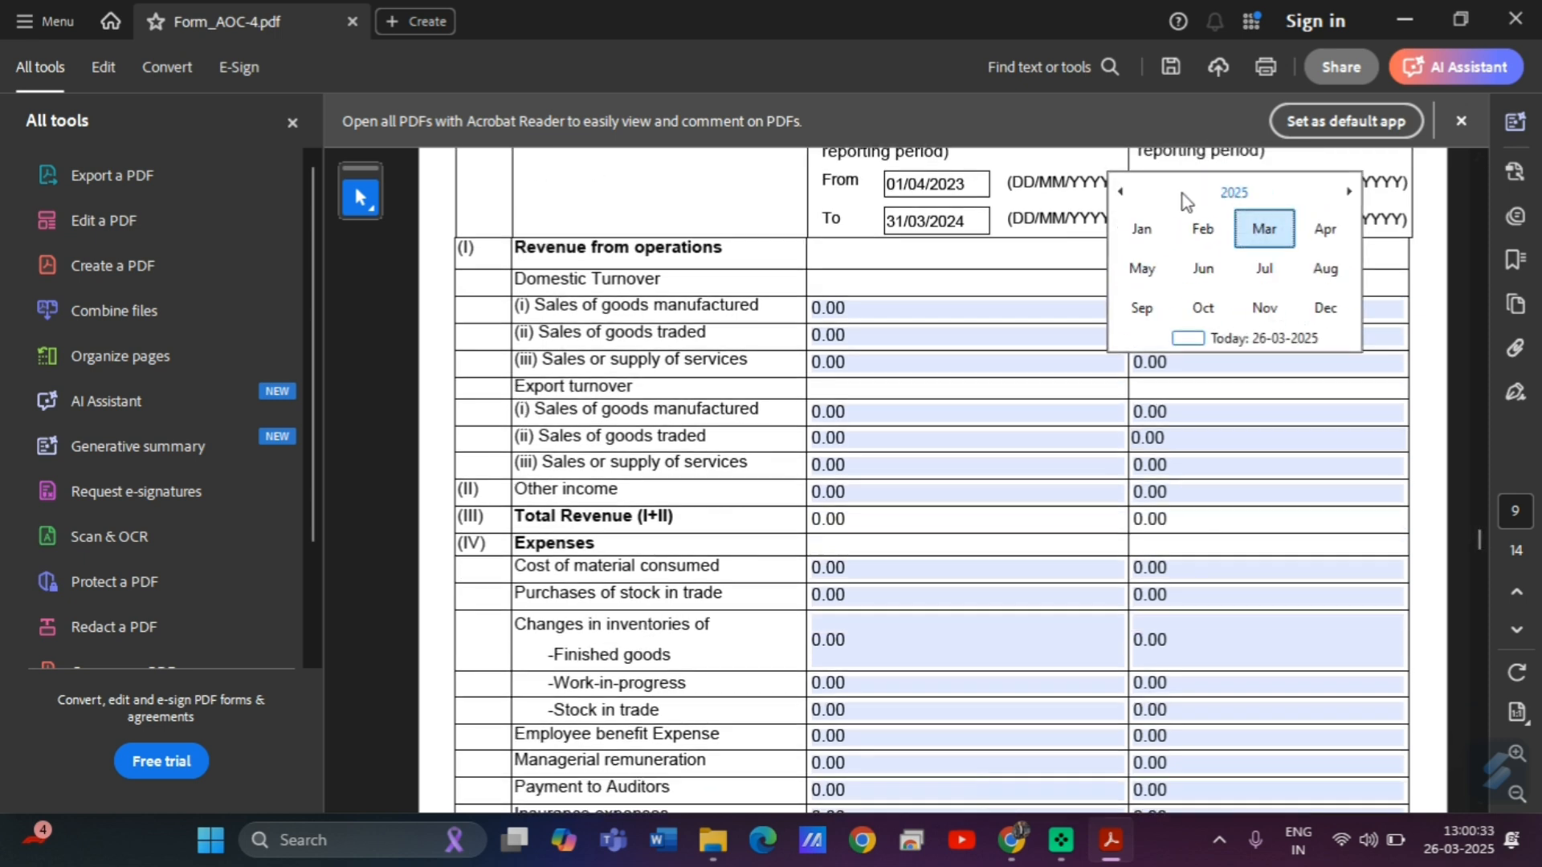
click(1120, 192)
click(1119, 192)
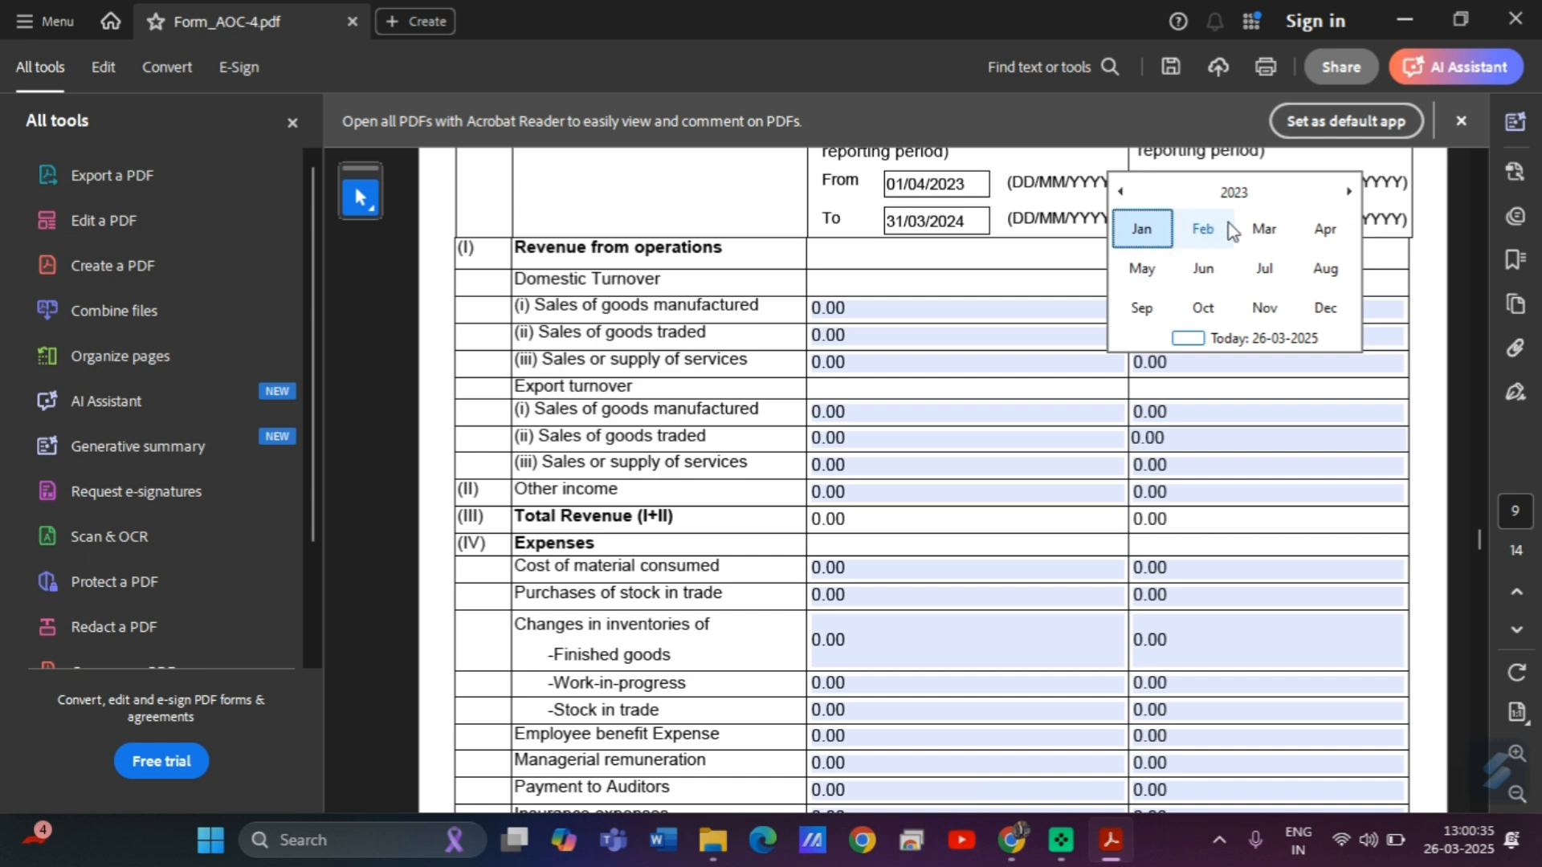
click(1120, 192)
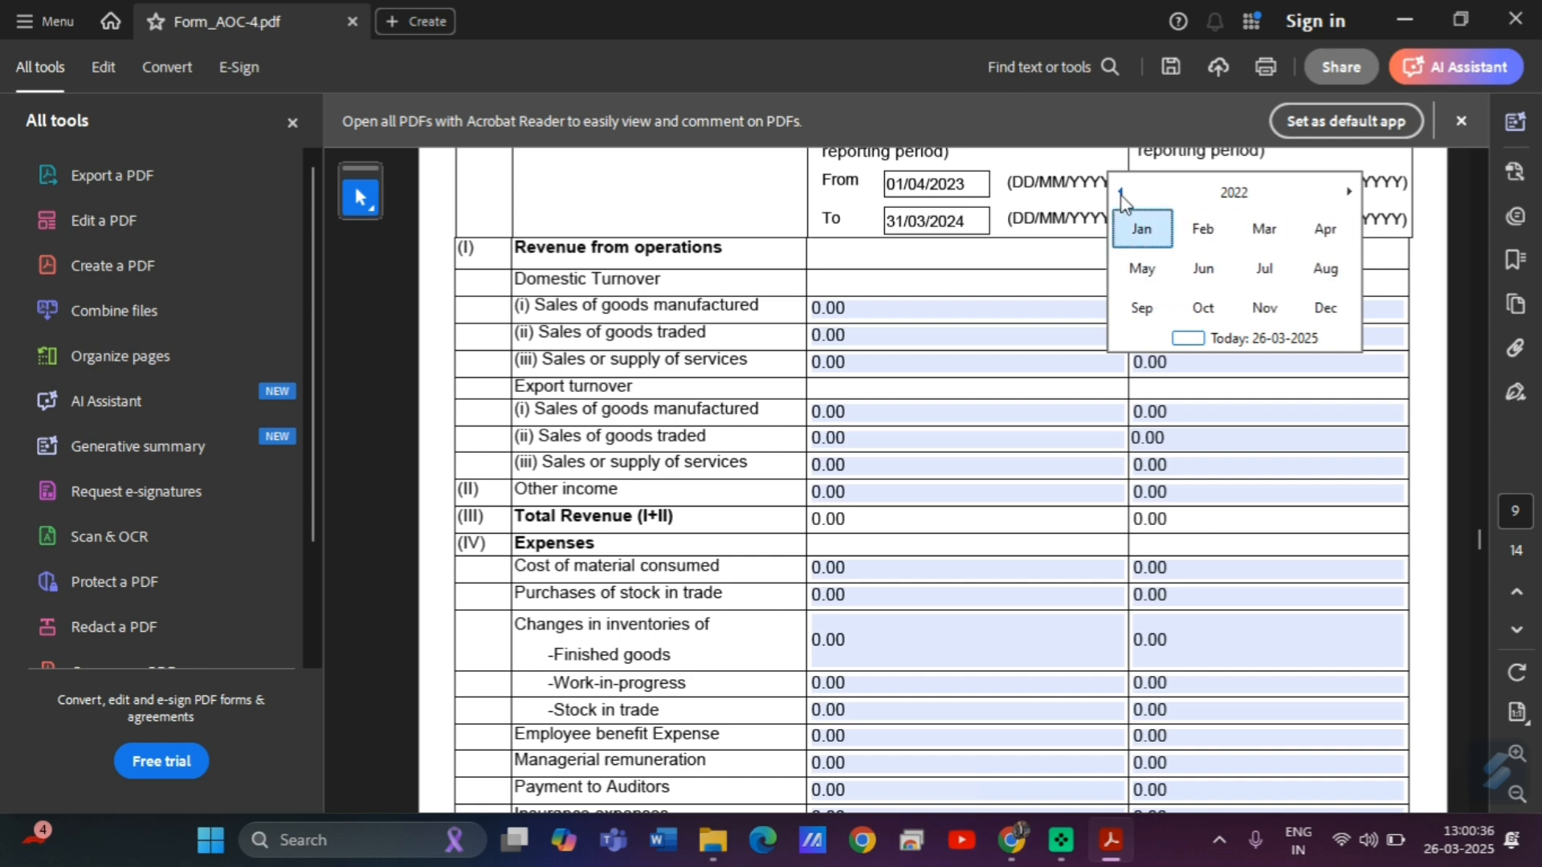
click(1318, 243)
click(1307, 238)
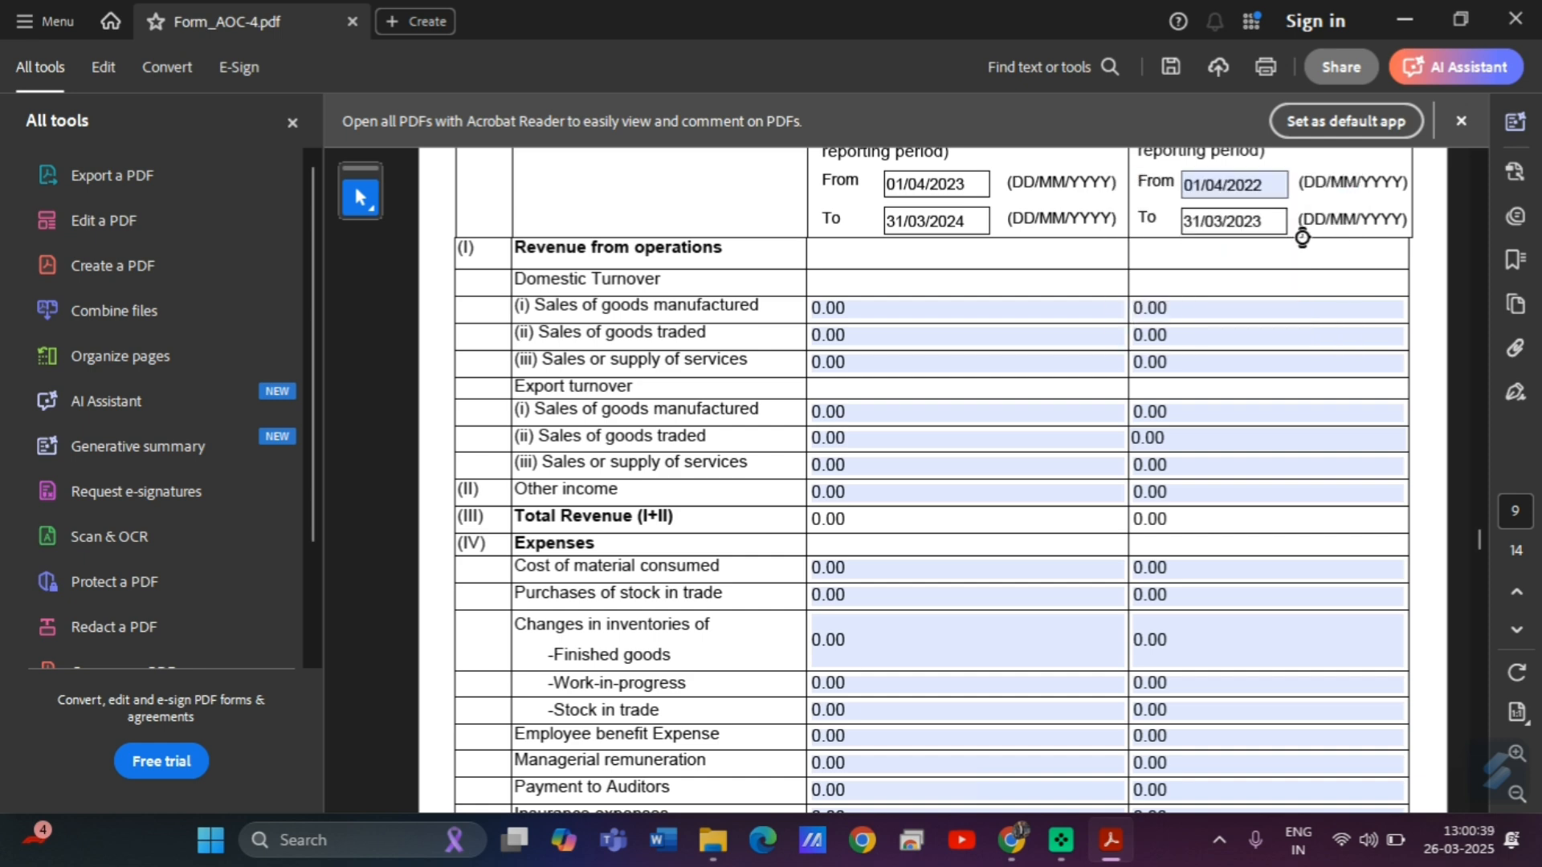
click(965, 339)
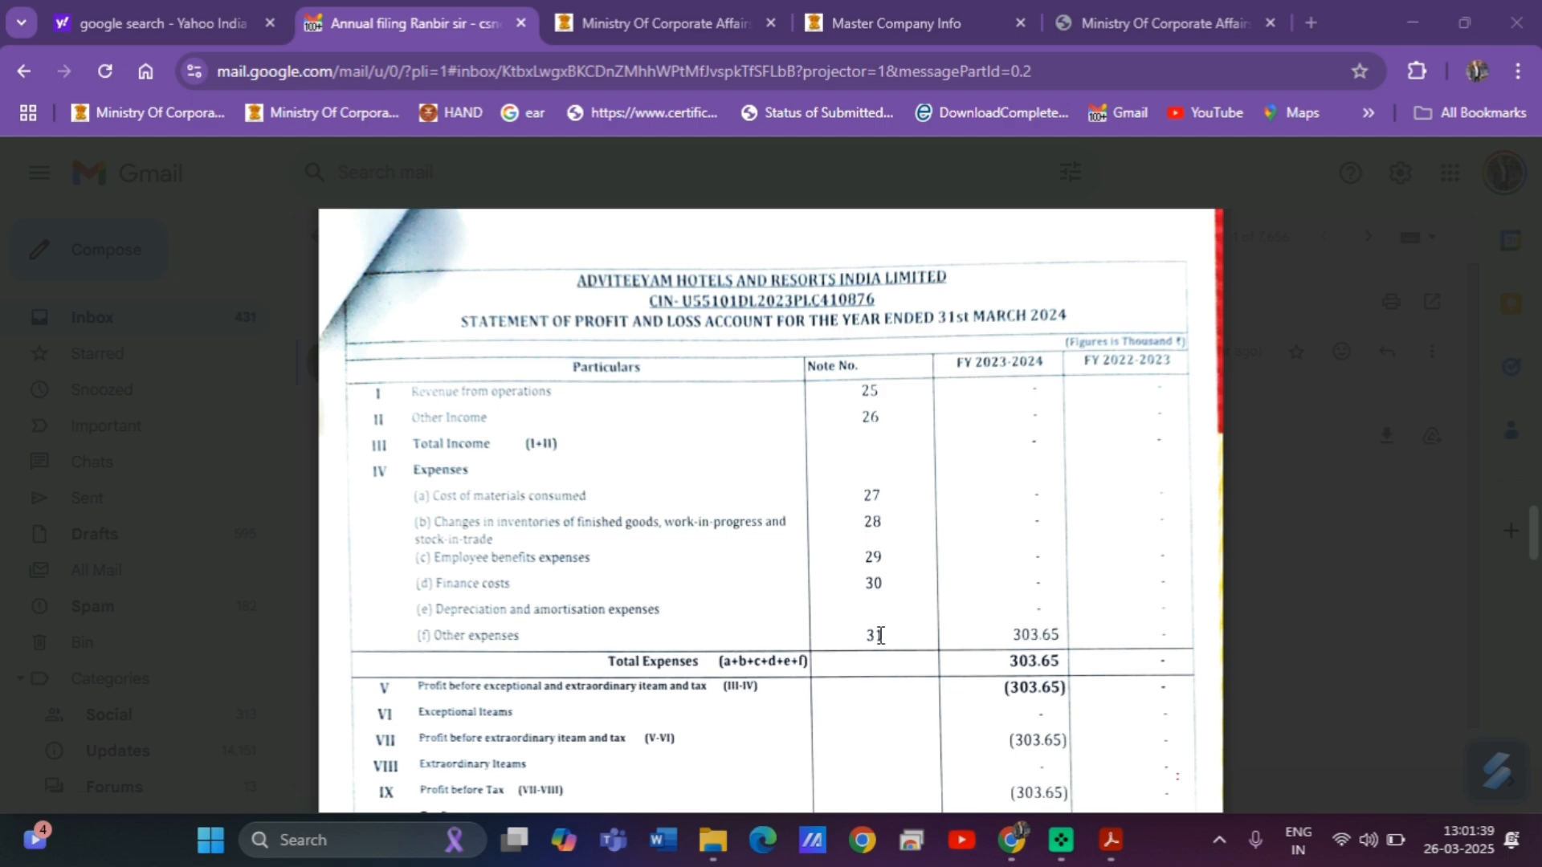
Scroll the emailed statements in Gmail to the other expenses schedule on page 25.
scroll(859, 607, down, 1)
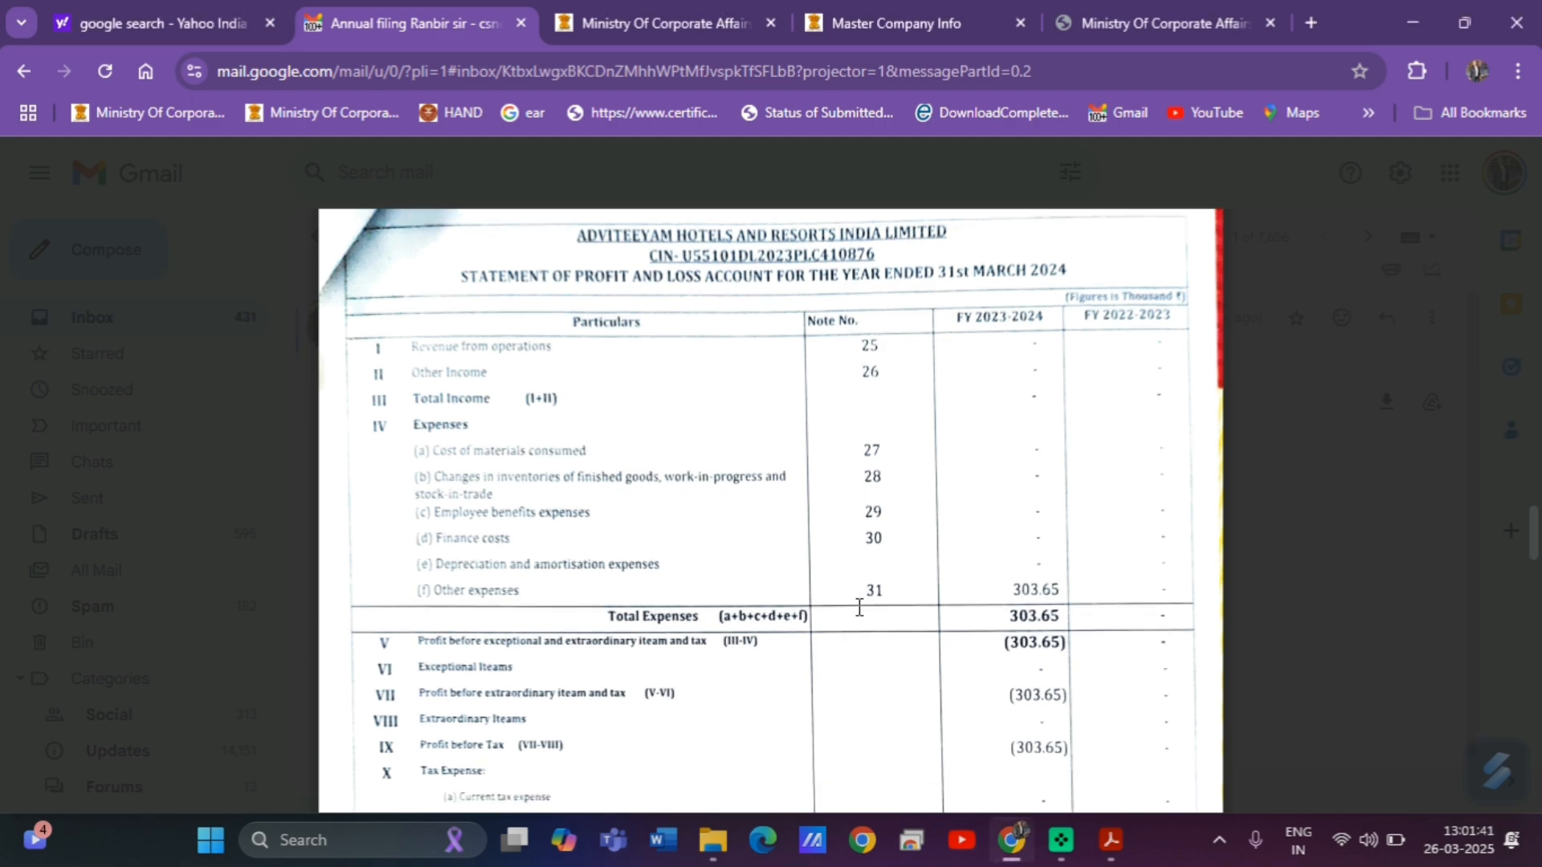
scroll(860, 607, down, 20)
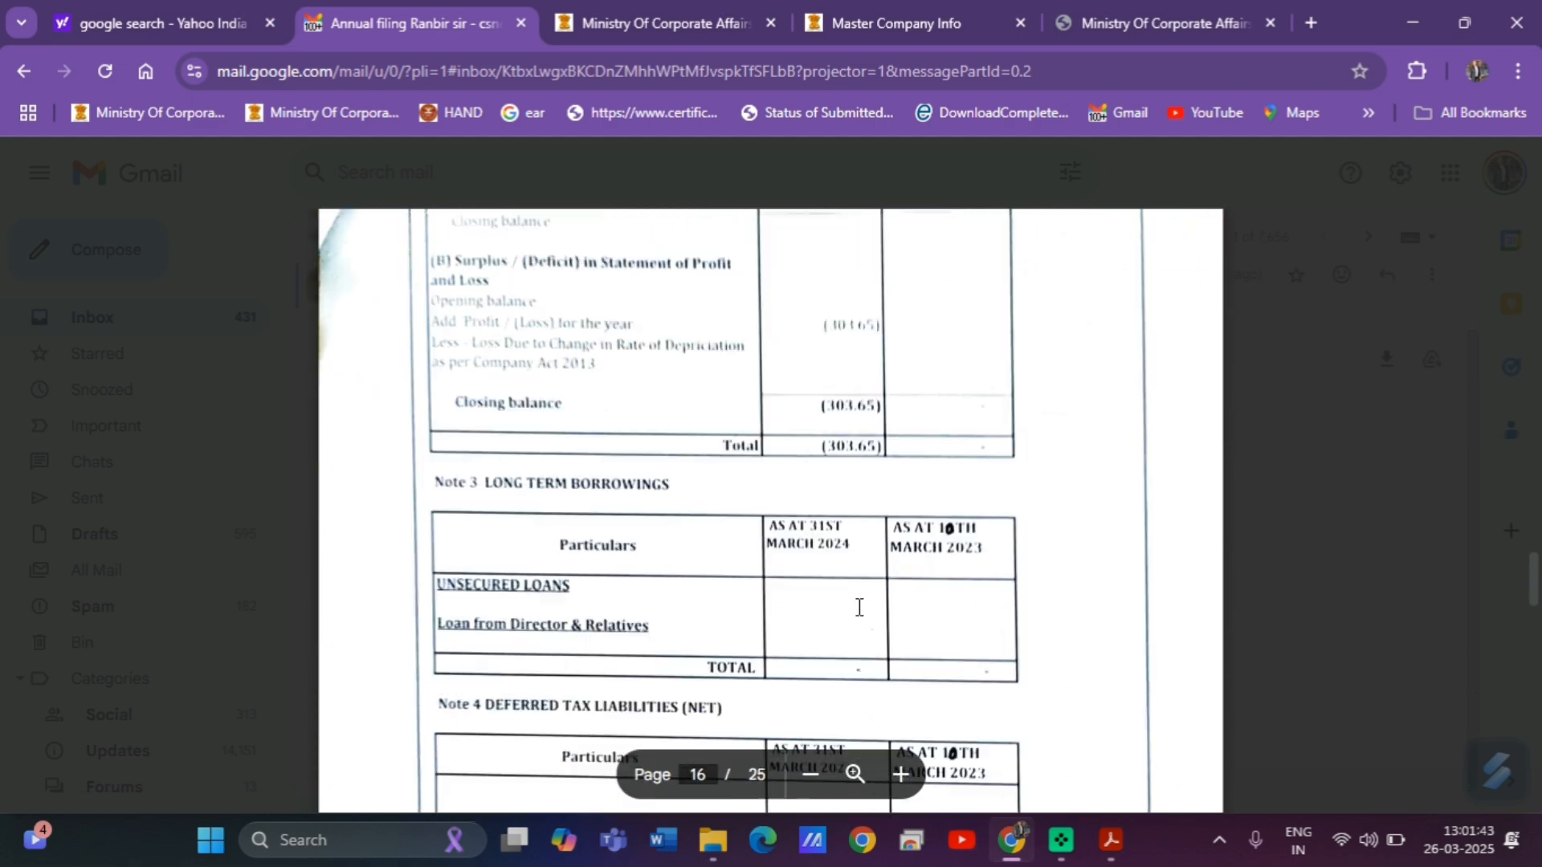
scroll(859, 607, down, 15)
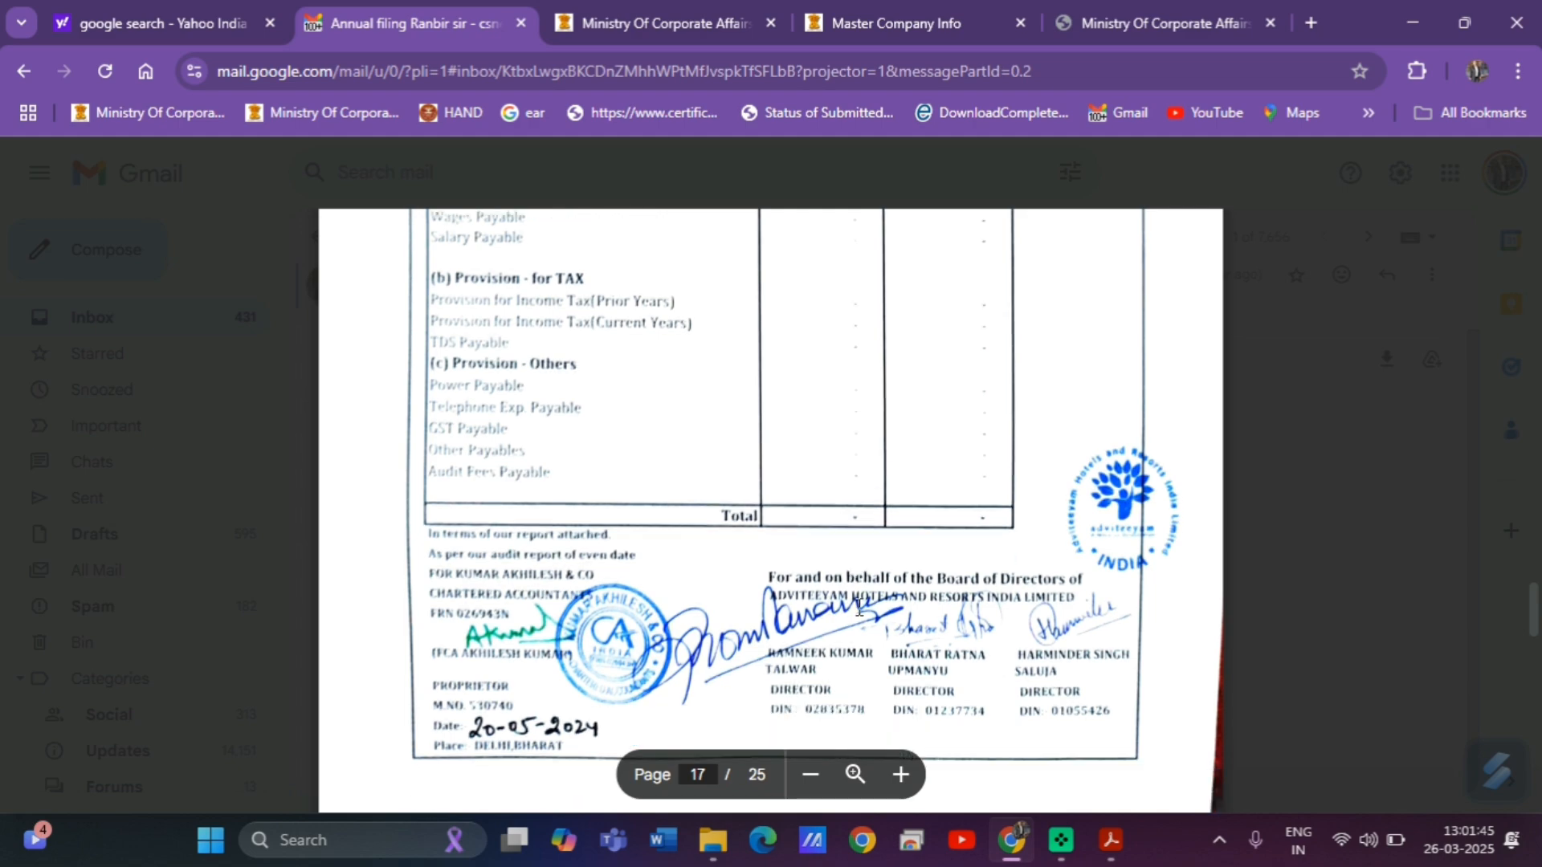
scroll(860, 607, down, 20)
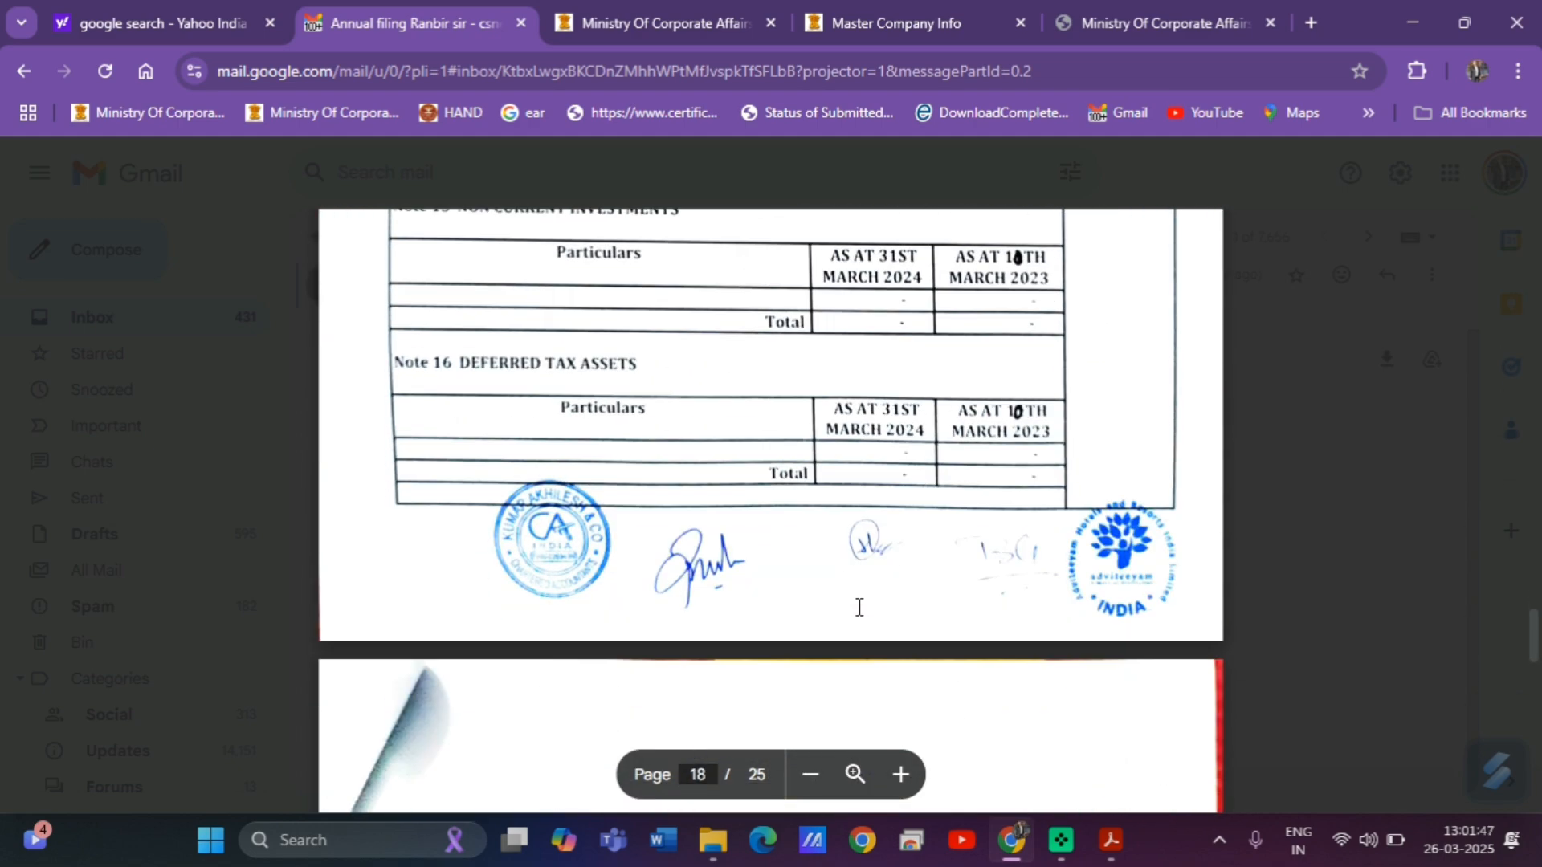
scroll(859, 607, down, 20)
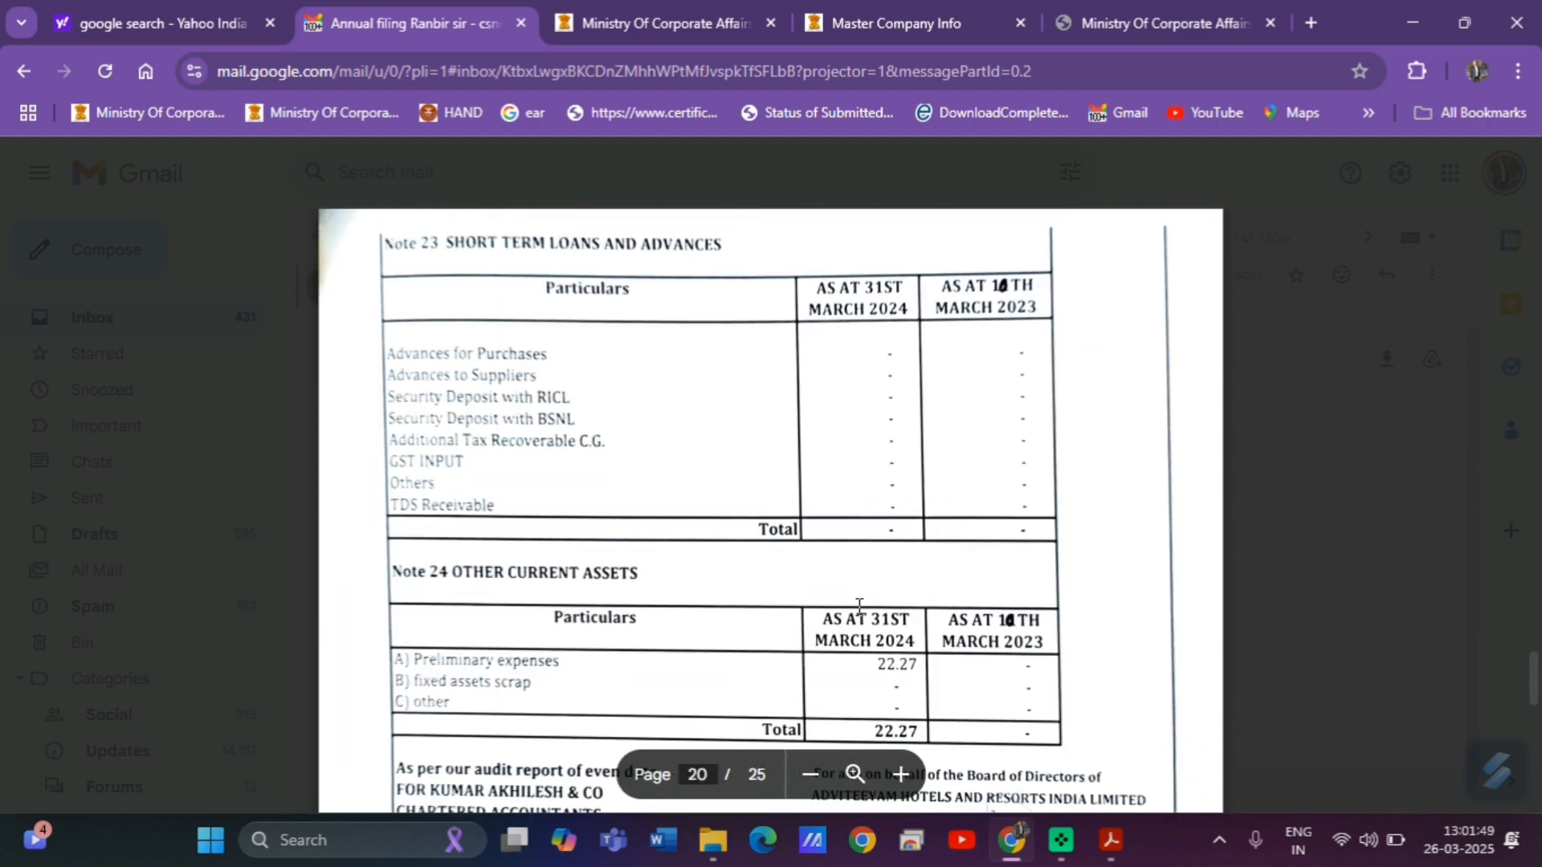
scroll(860, 608, down, 5)
scroll(859, 611, up, 6)
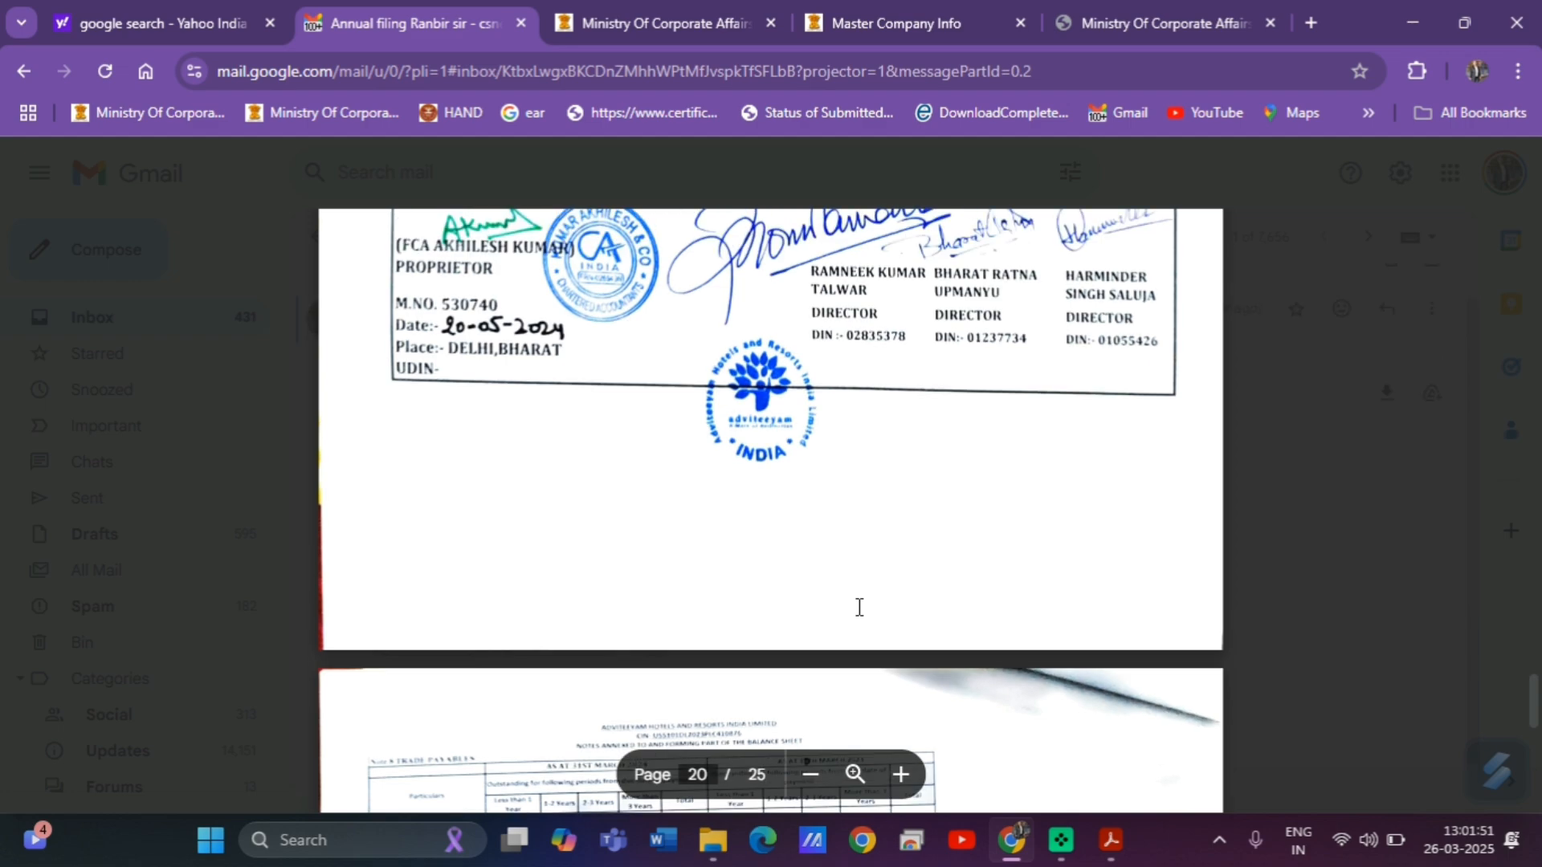
scroll(859, 607, down, 20)
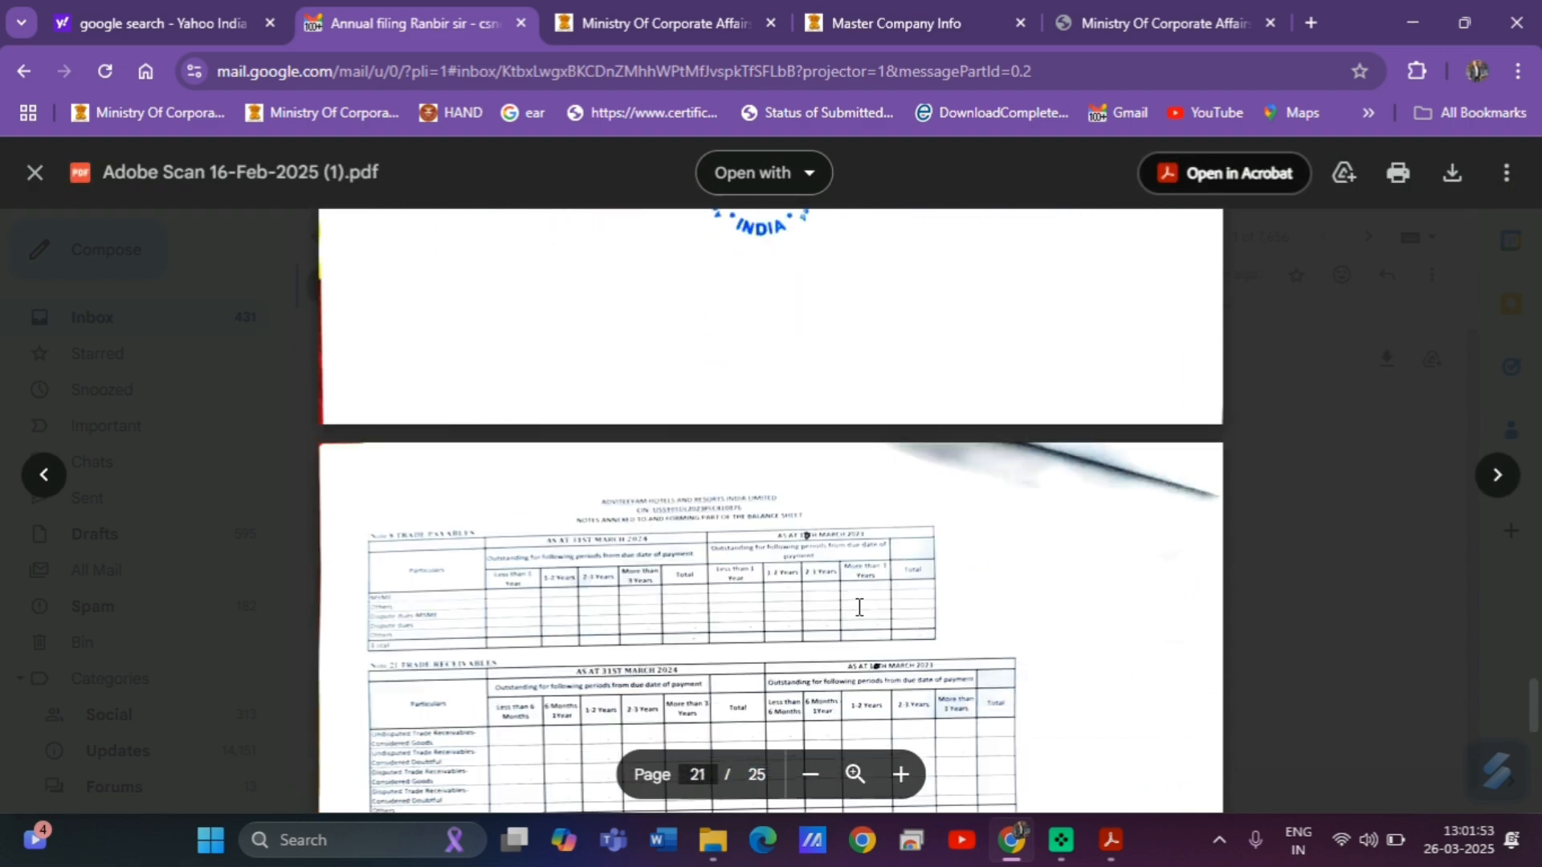
scroll(859, 607, down, 8)
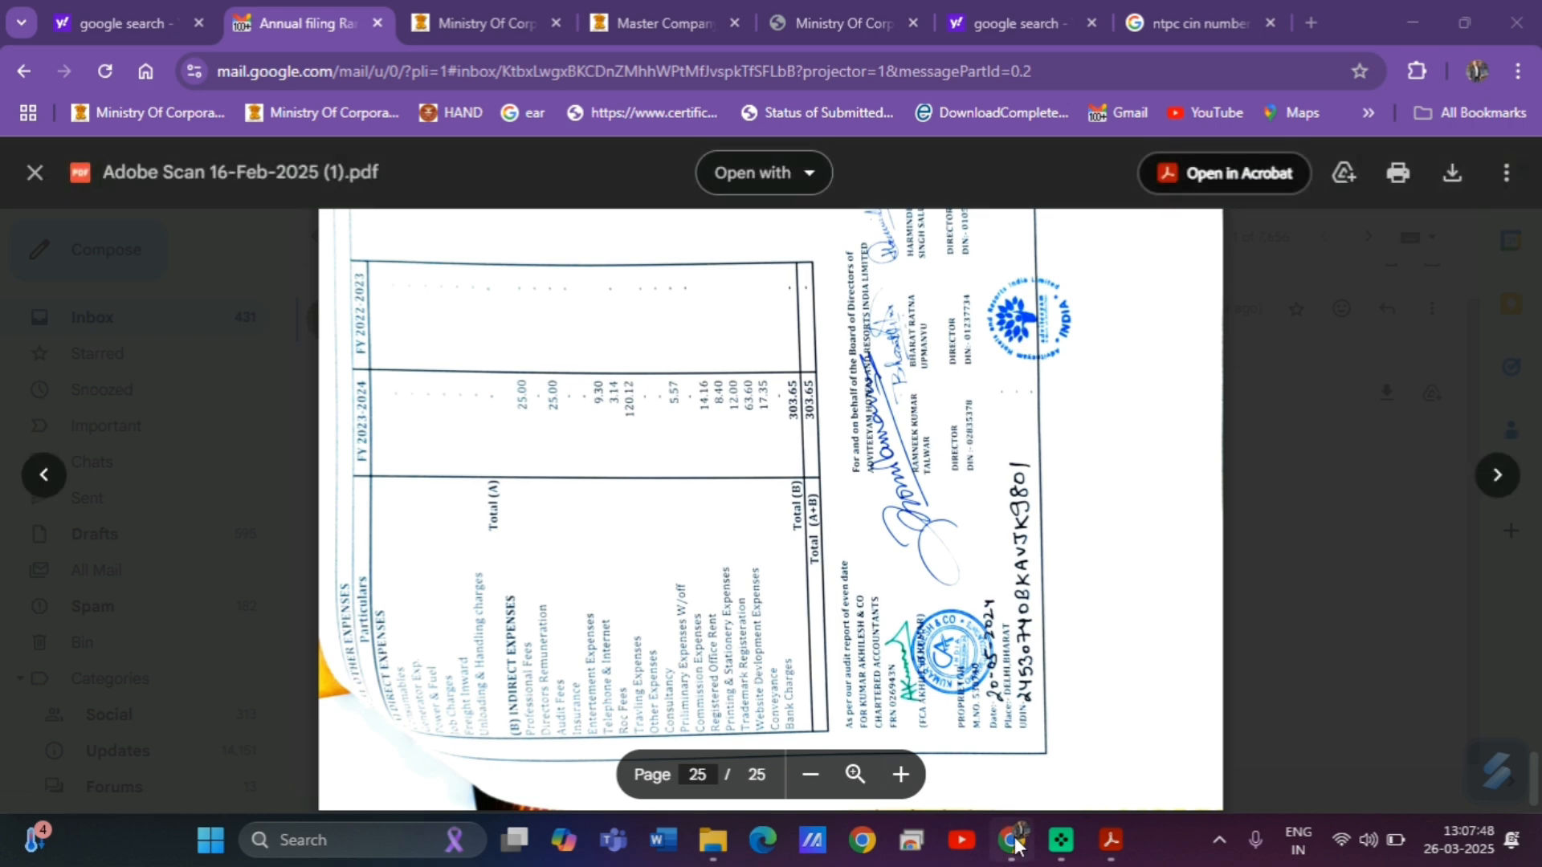
Switch back to the AOC-4 form in Acrobat.
mouse_move(1016, 843)
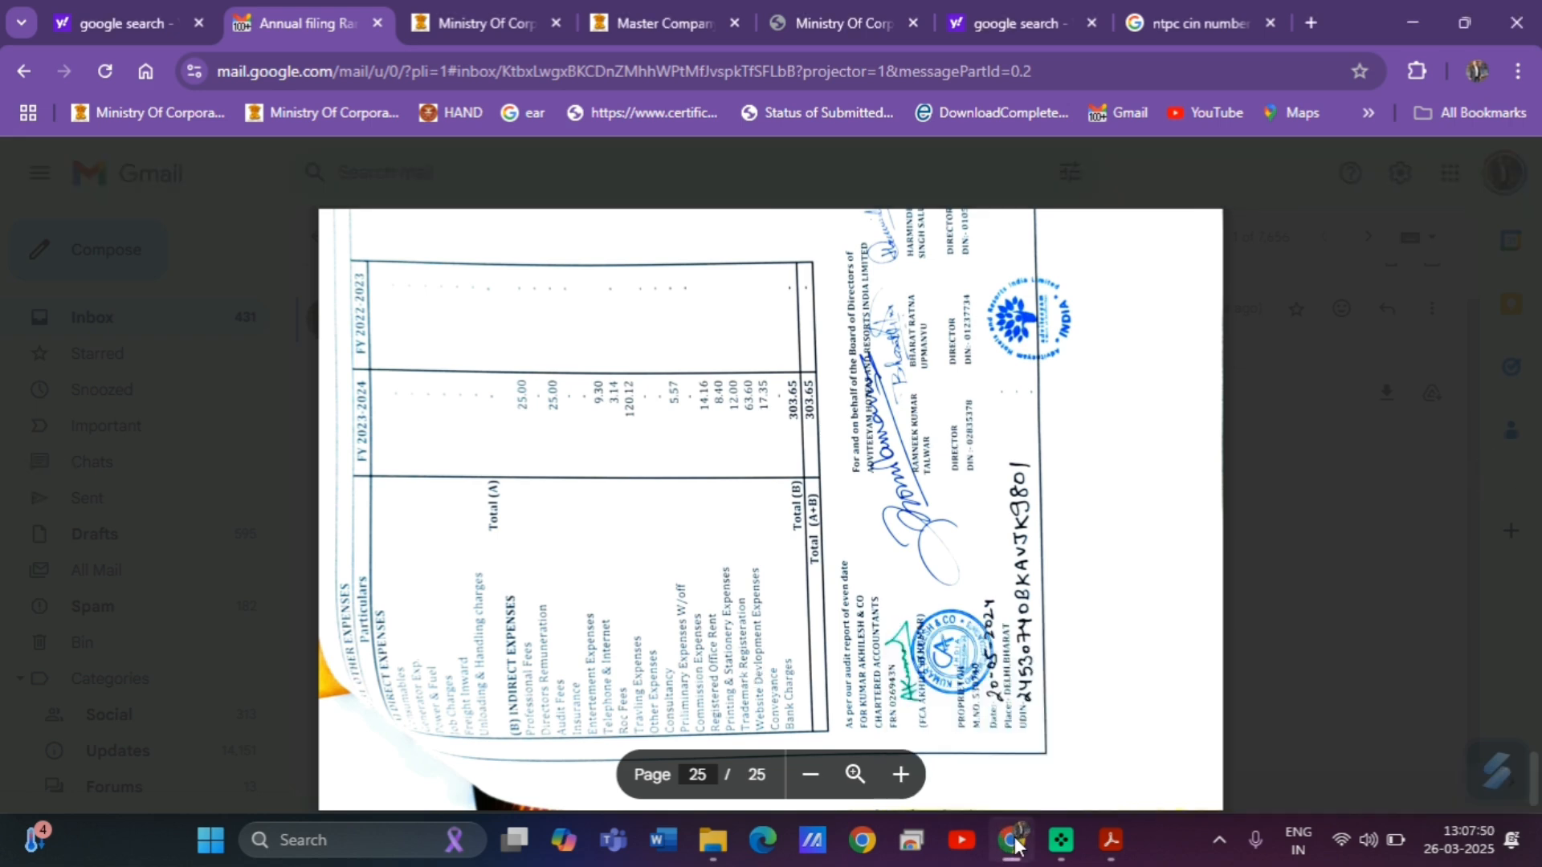
click(1017, 843)
mouse_move(1133, 852)
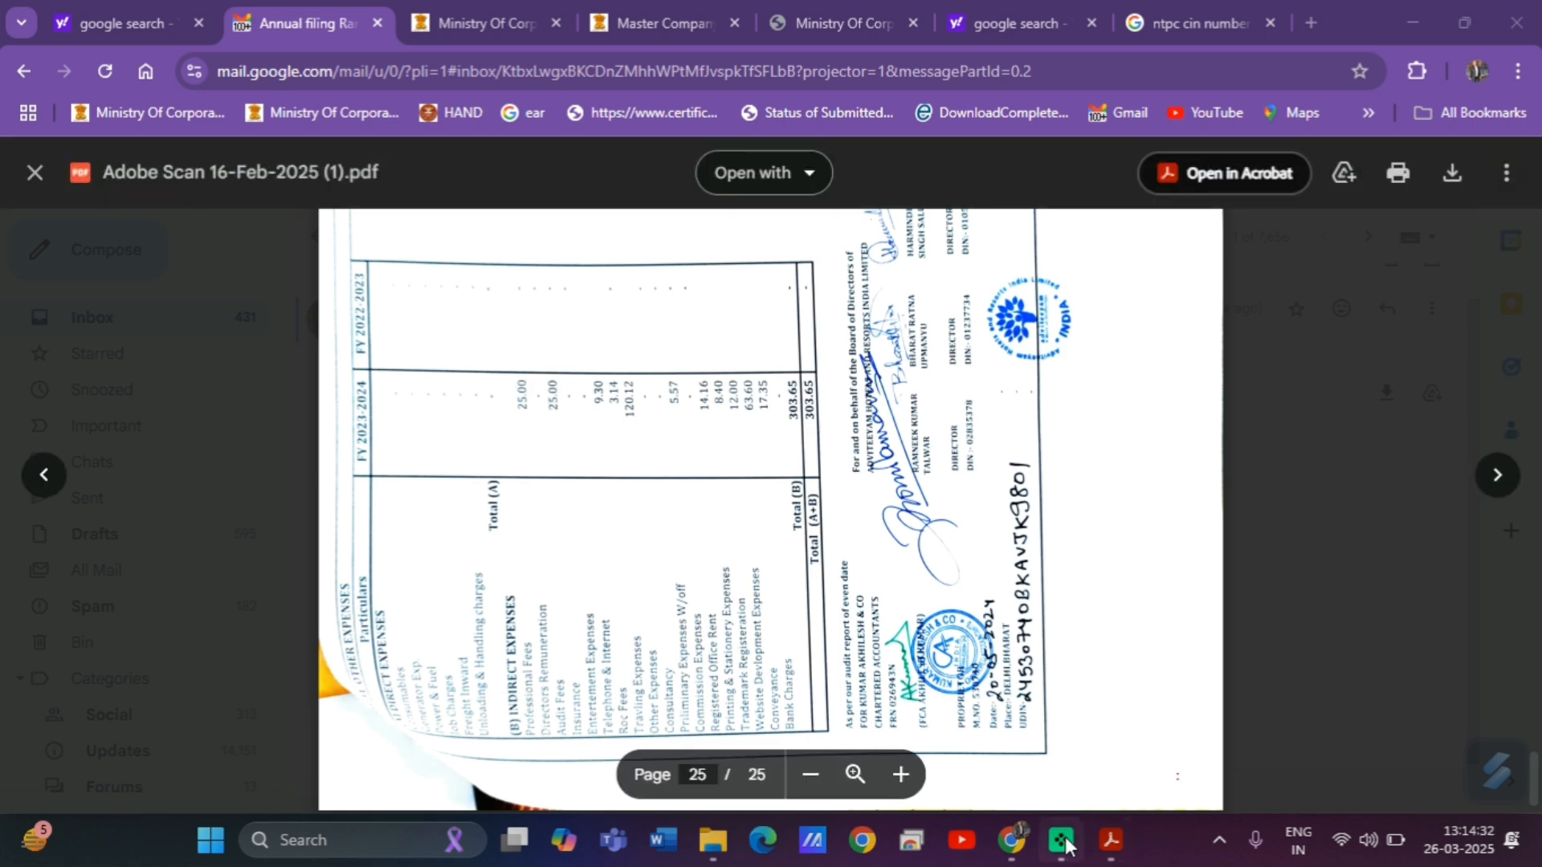
mouse_move(1013, 850)
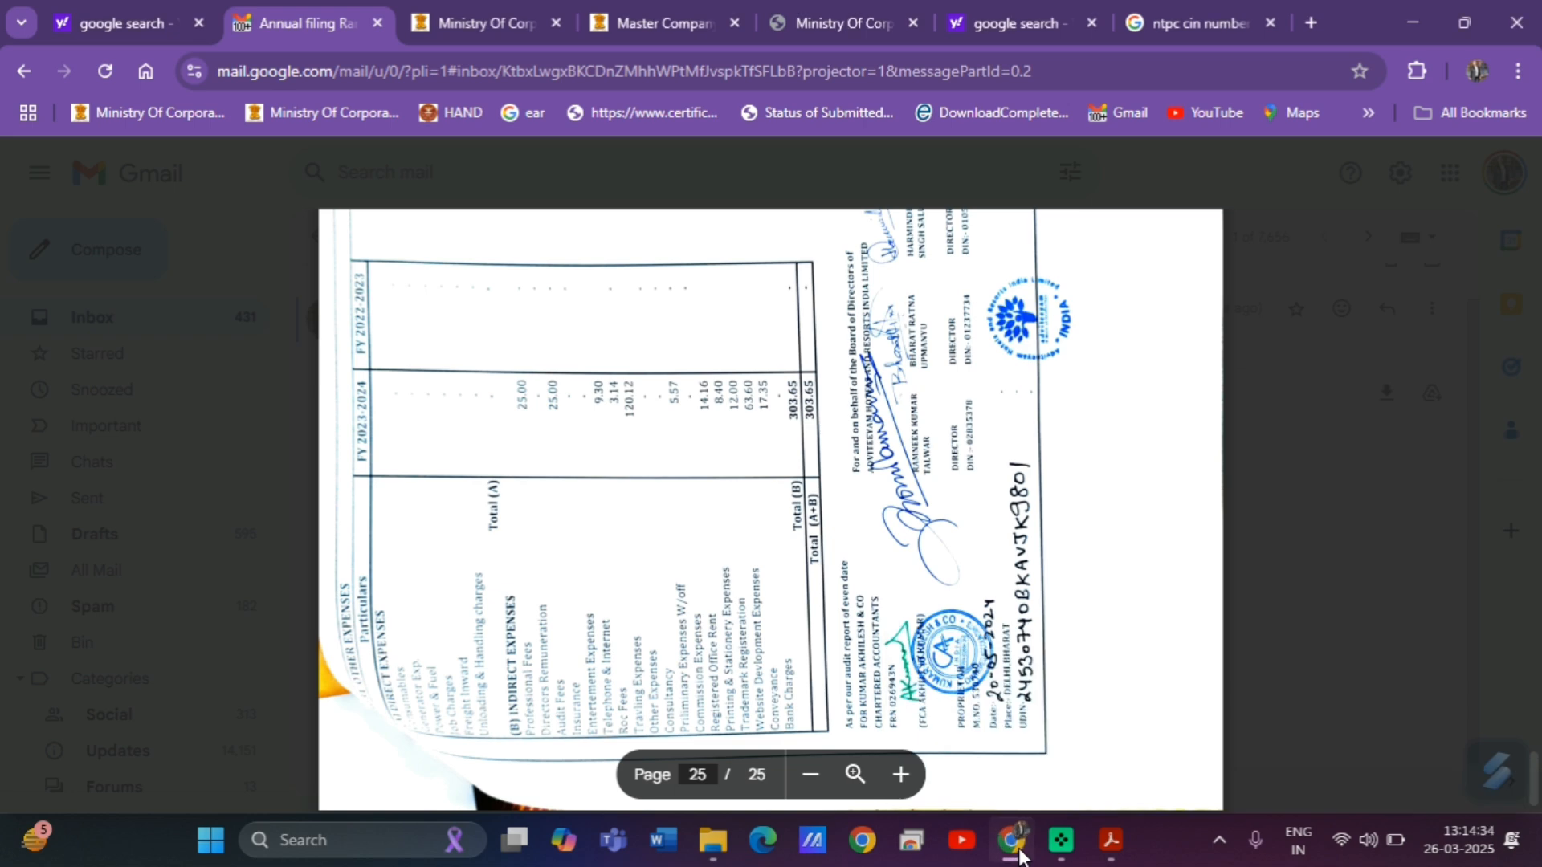
click(1113, 841)
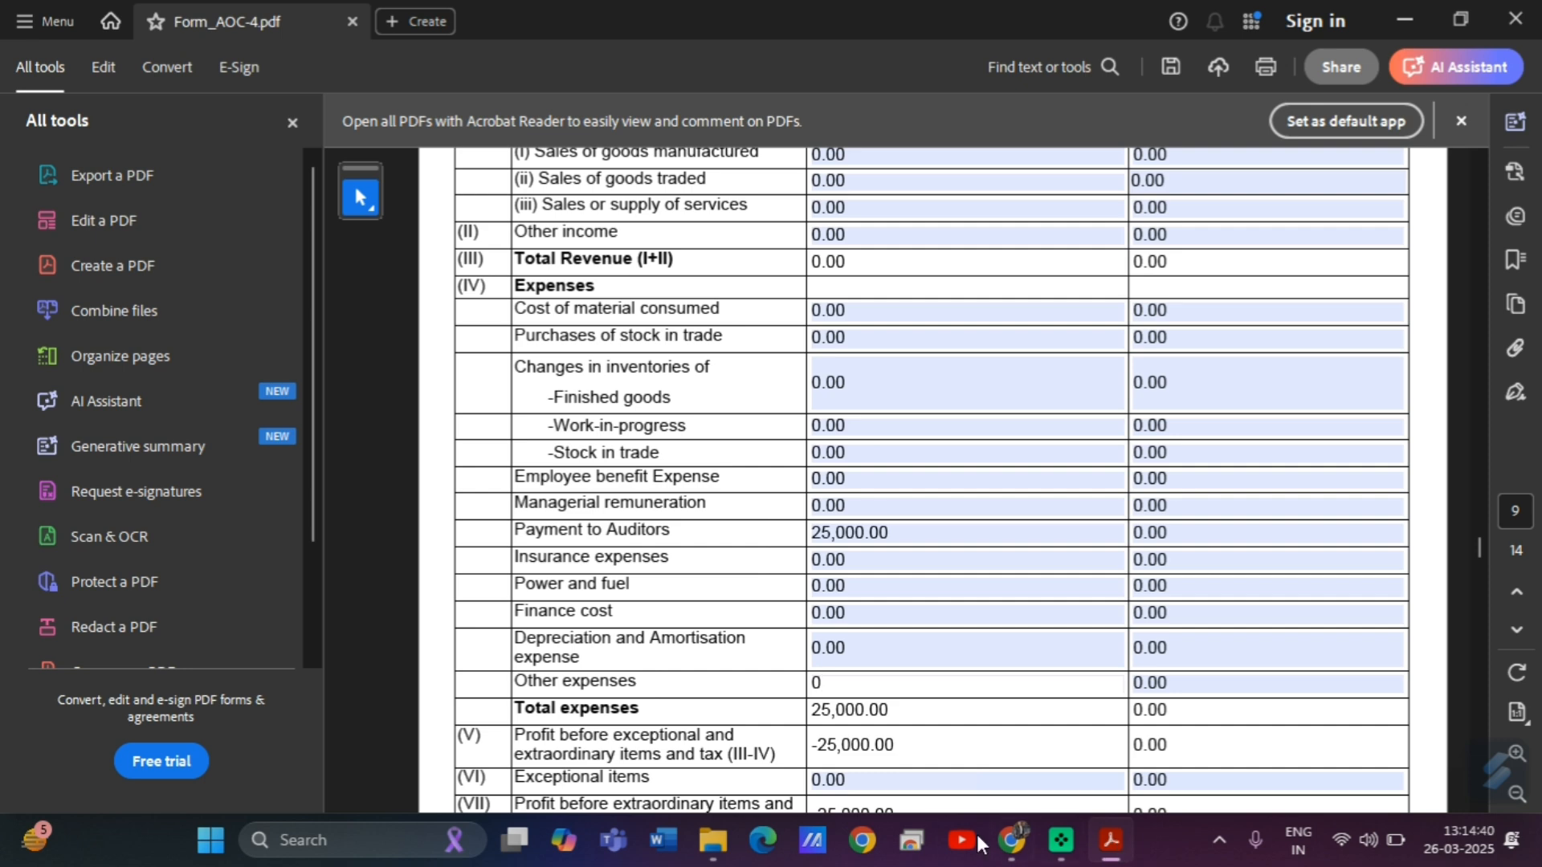
After checking the statements, change current-year Other expenses to 278,650.00, making total expenses 303,650.00.
click(1012, 841)
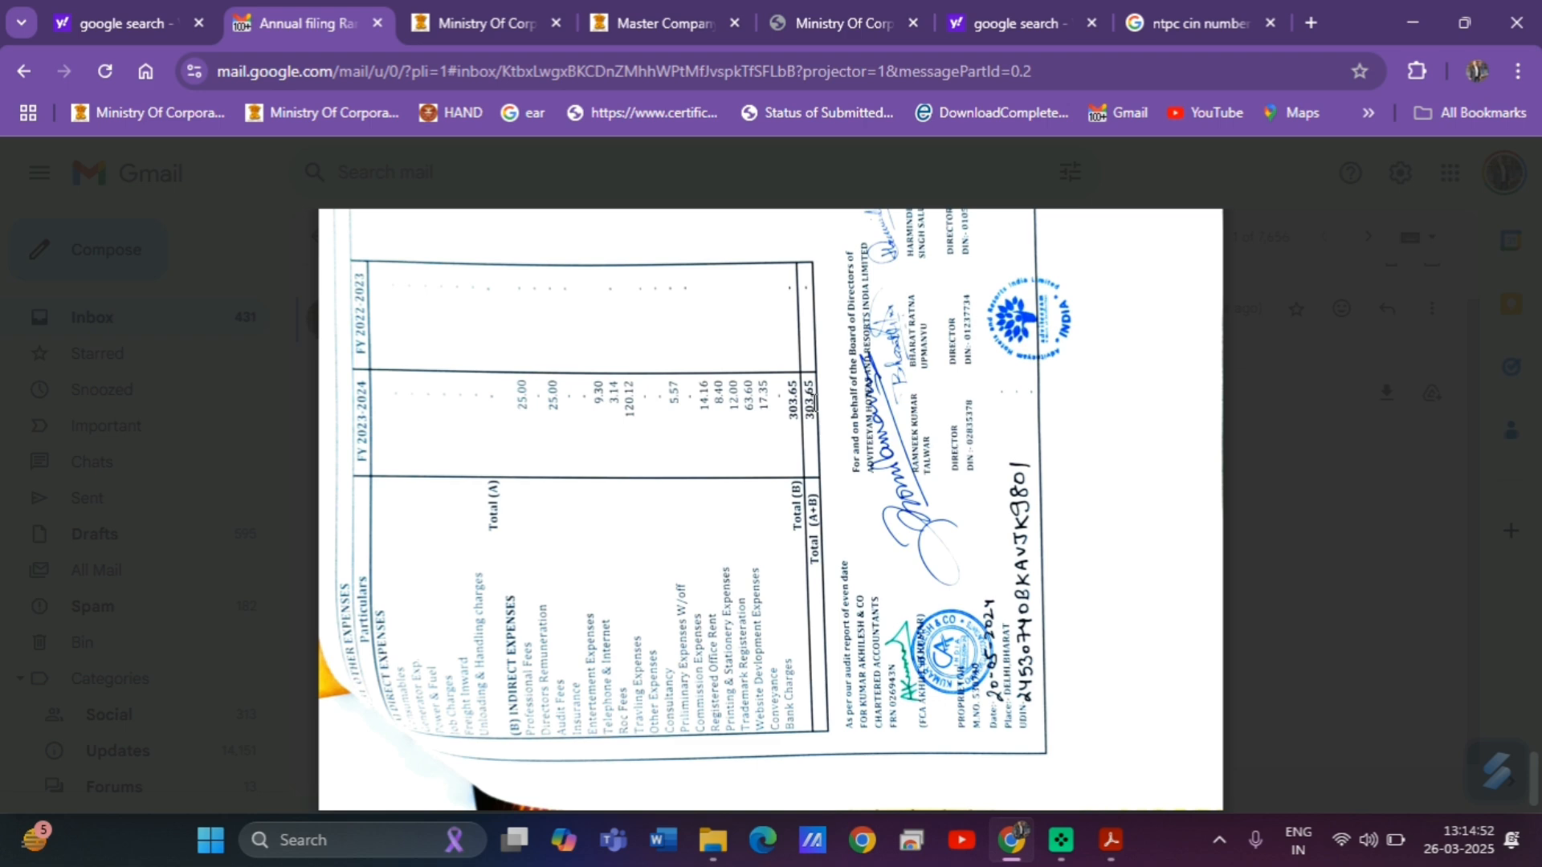
click(1111, 839)
key(BackSpace)
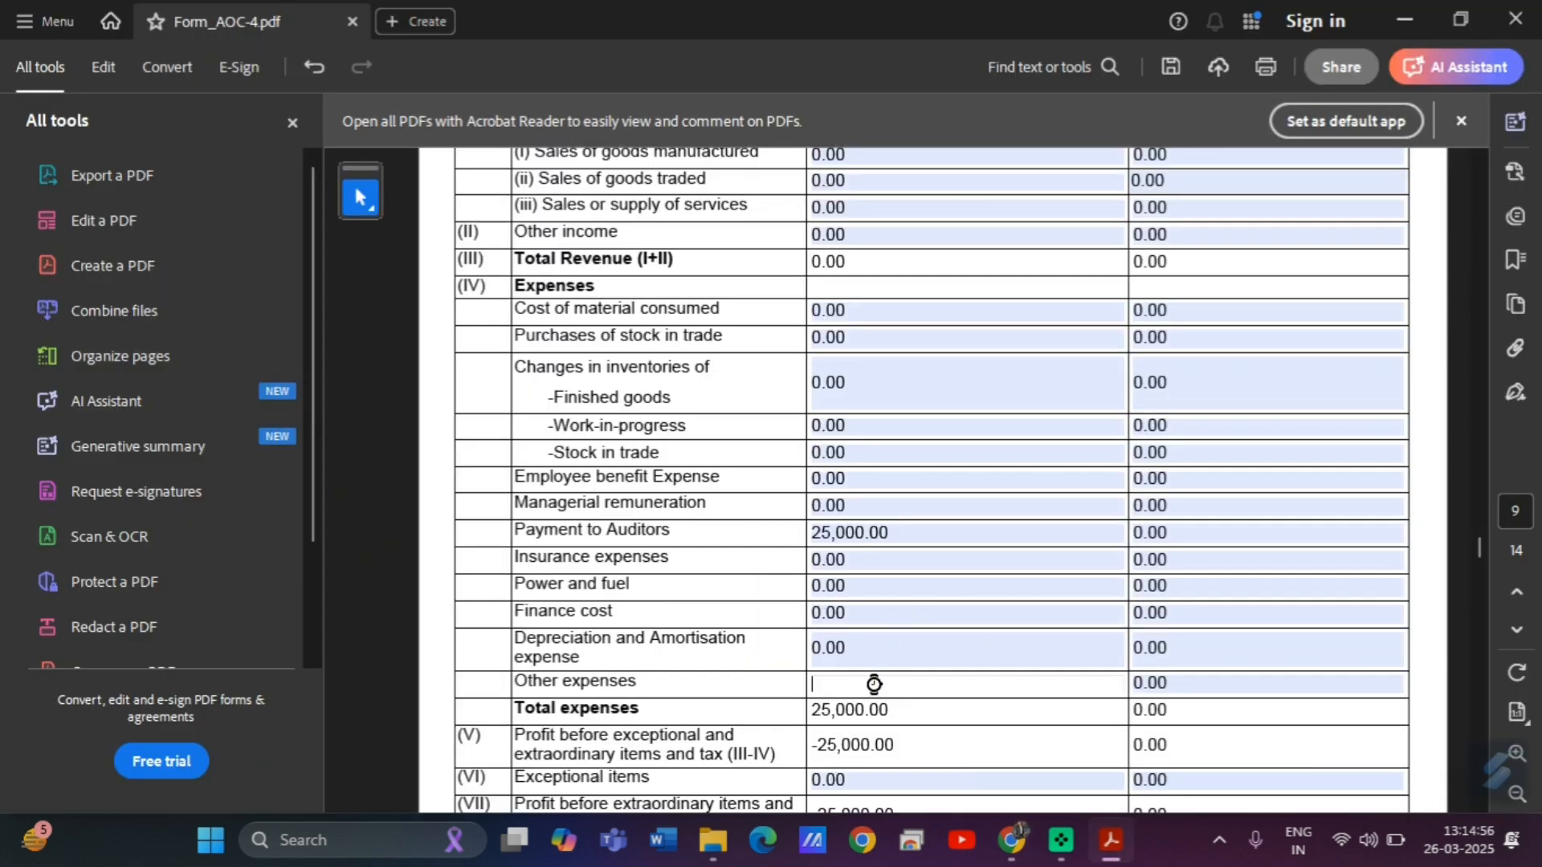
text(278650)
click(958, 624)
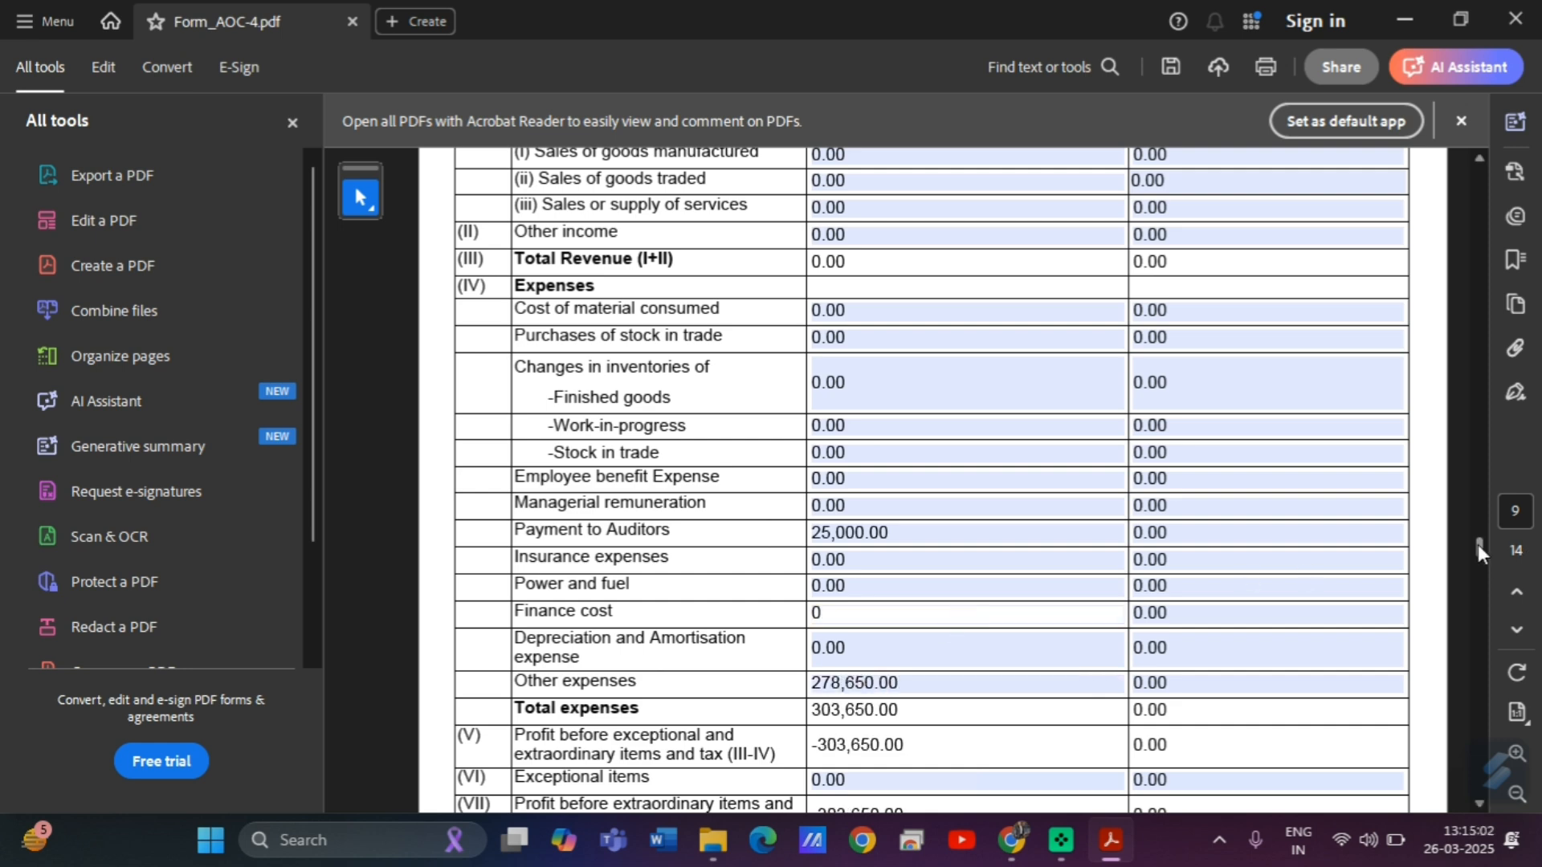
drag(1480, 548, 1481, 556)
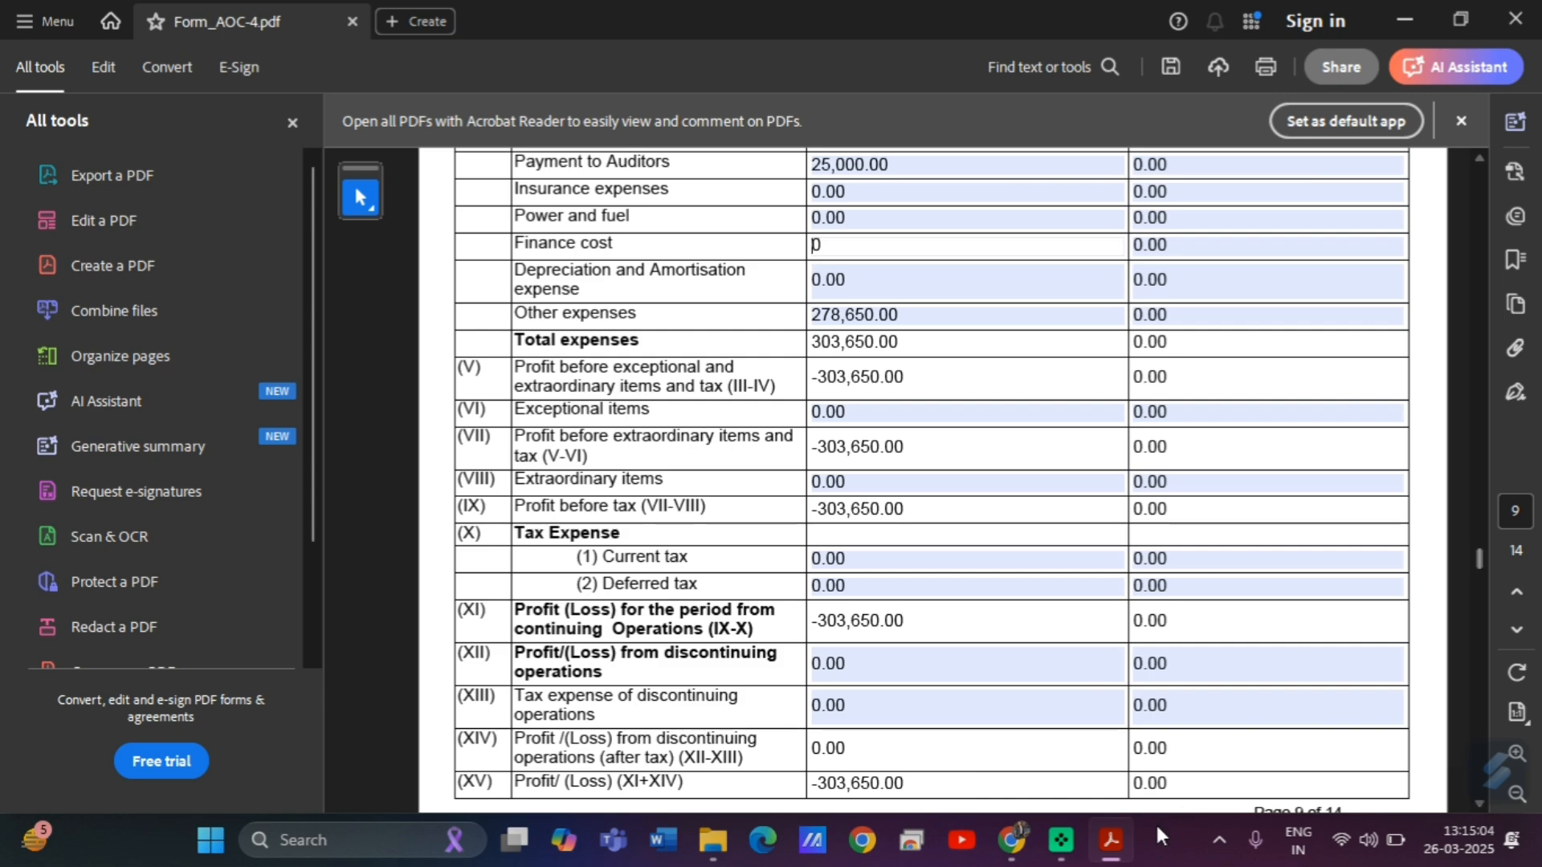
click(1011, 840)
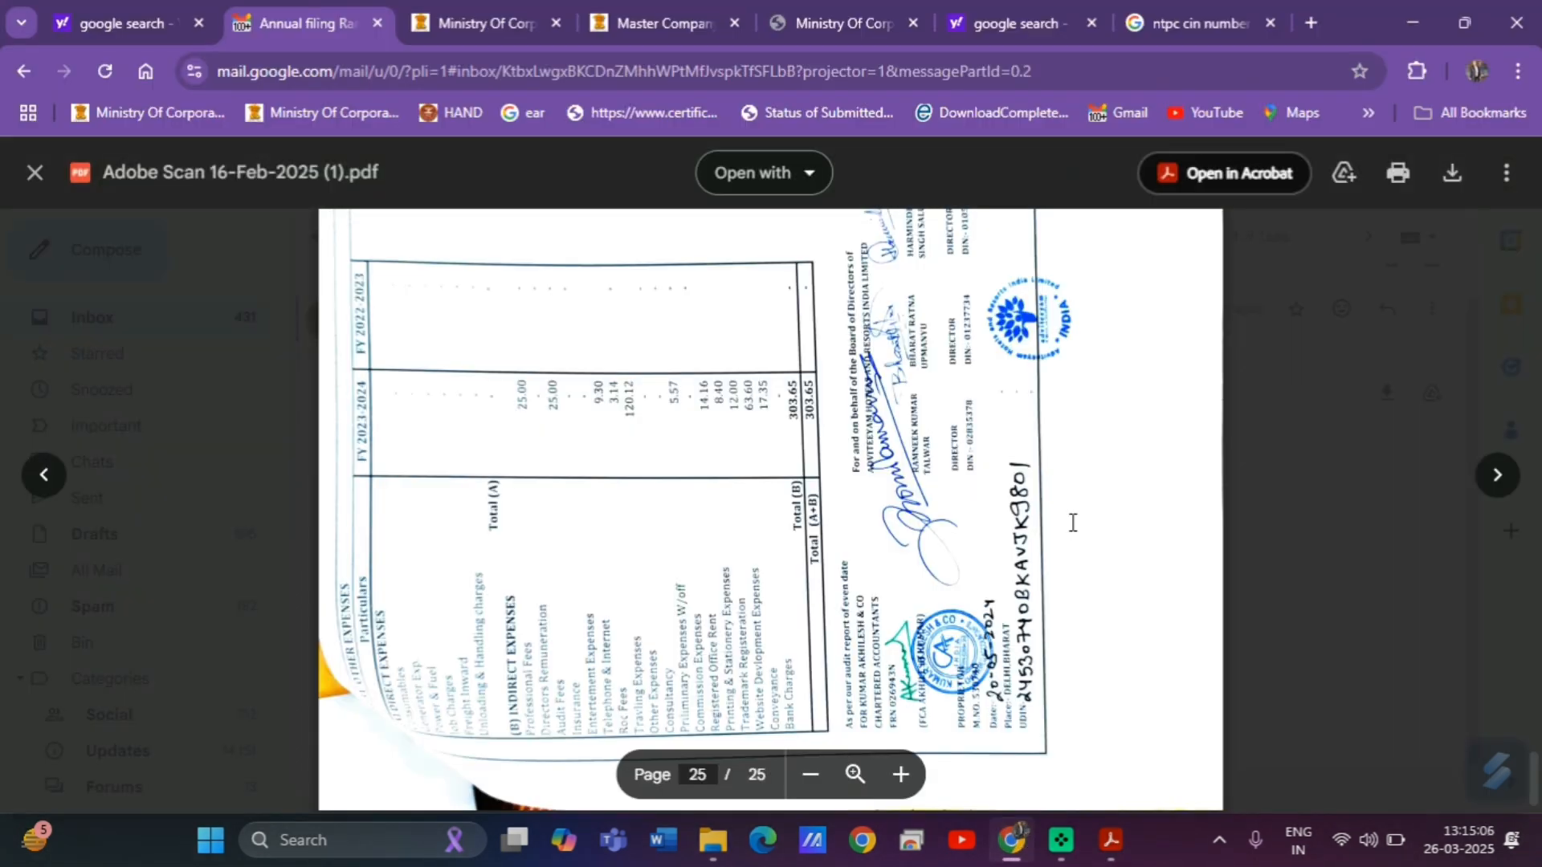
Scroll the Gmail preview back up to page 14's profit and loss statement with earnings per share.
scroll(1073, 522, up, 1)
scroll(1072, 522, up, 20)
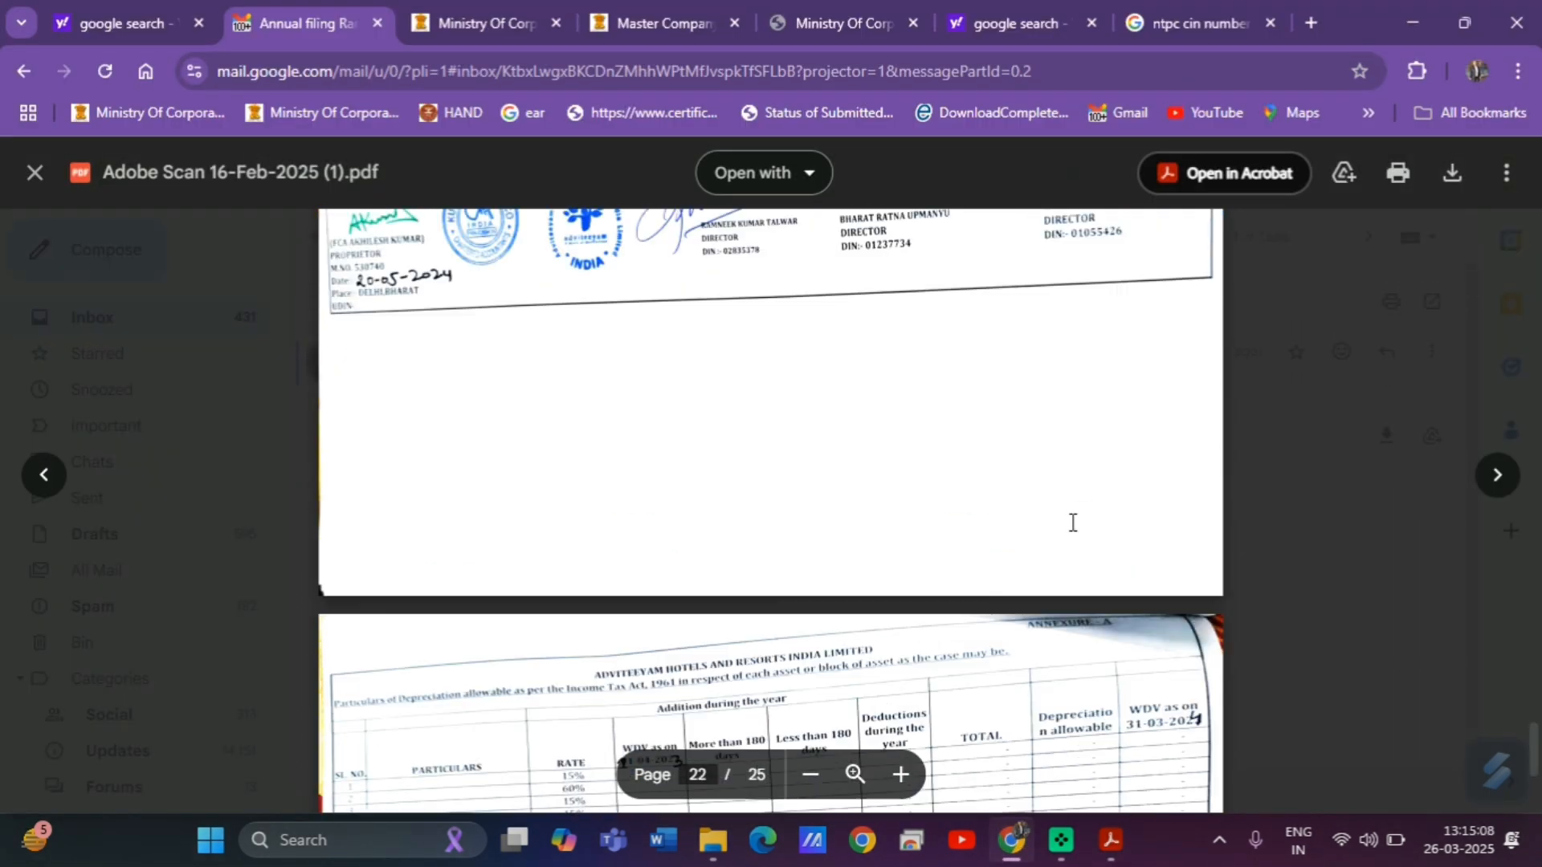
scroll(1073, 522, up, 20)
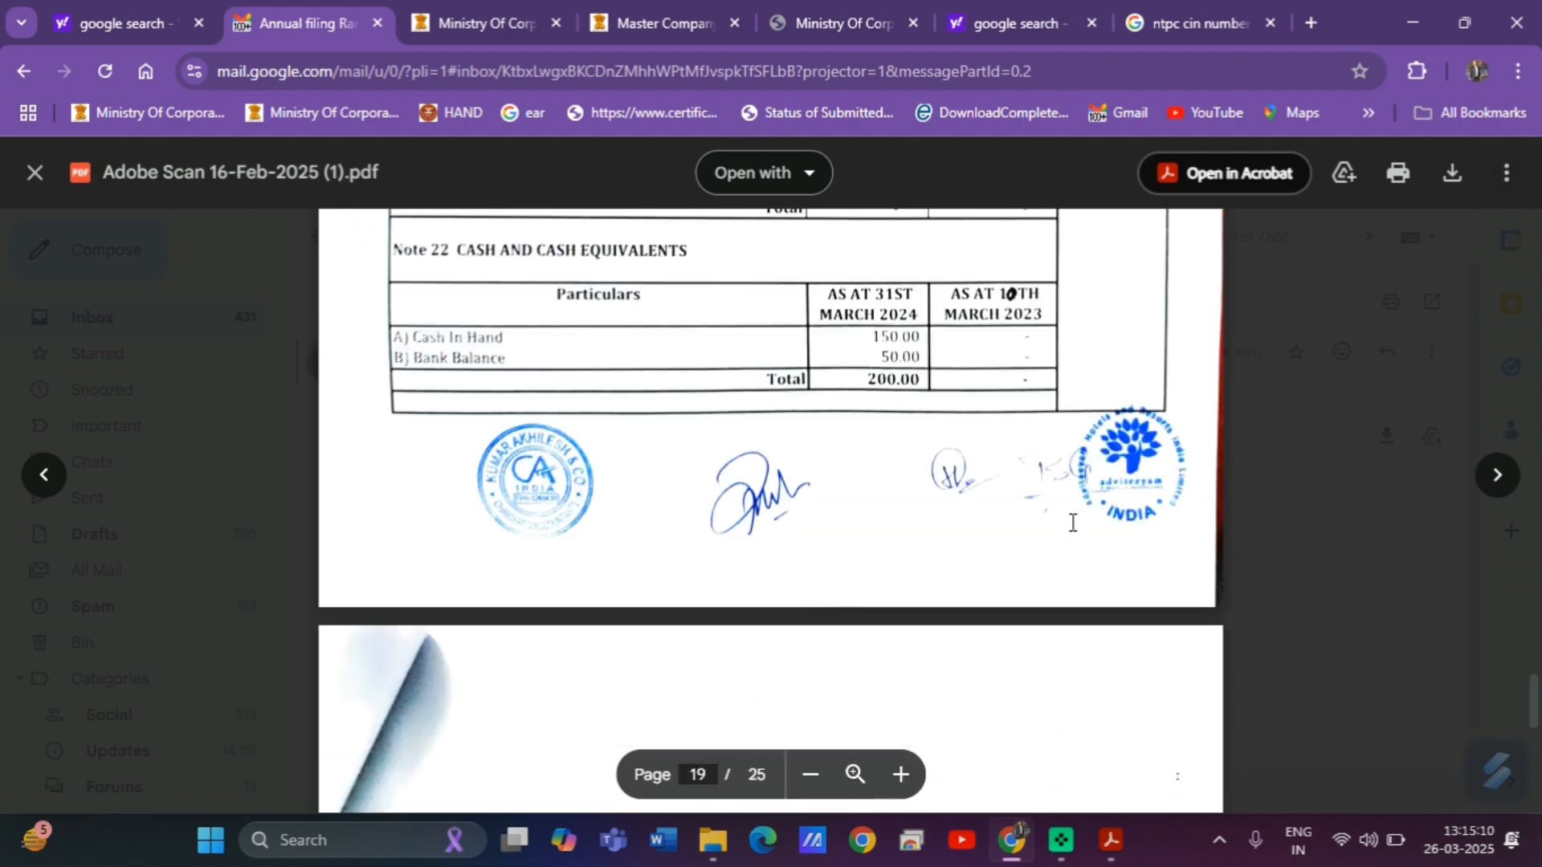
scroll(1072, 522, up, 20)
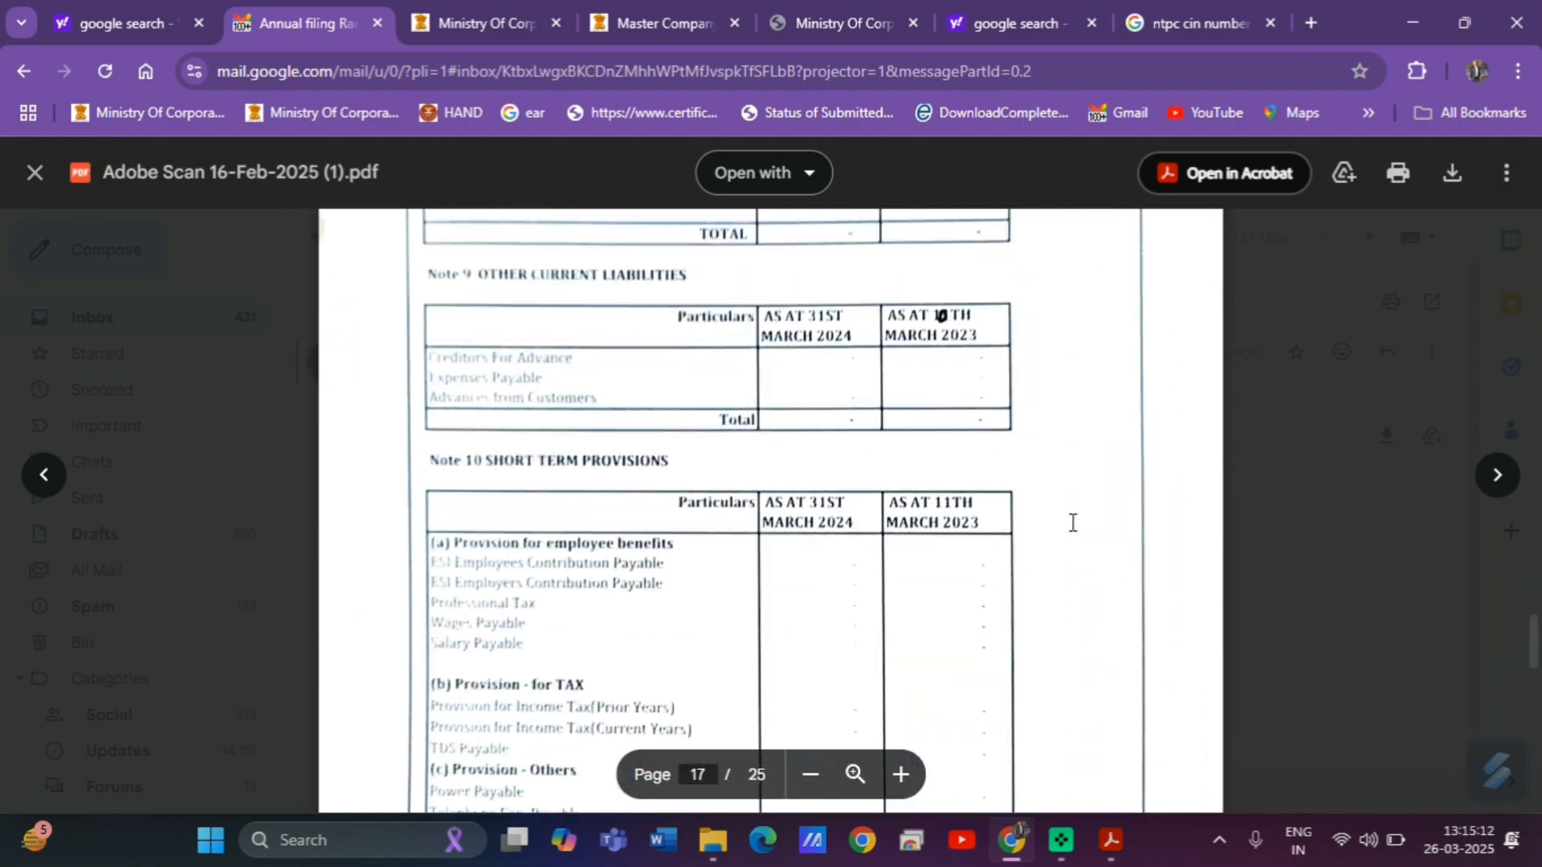
scroll(1072, 522, up, 20)
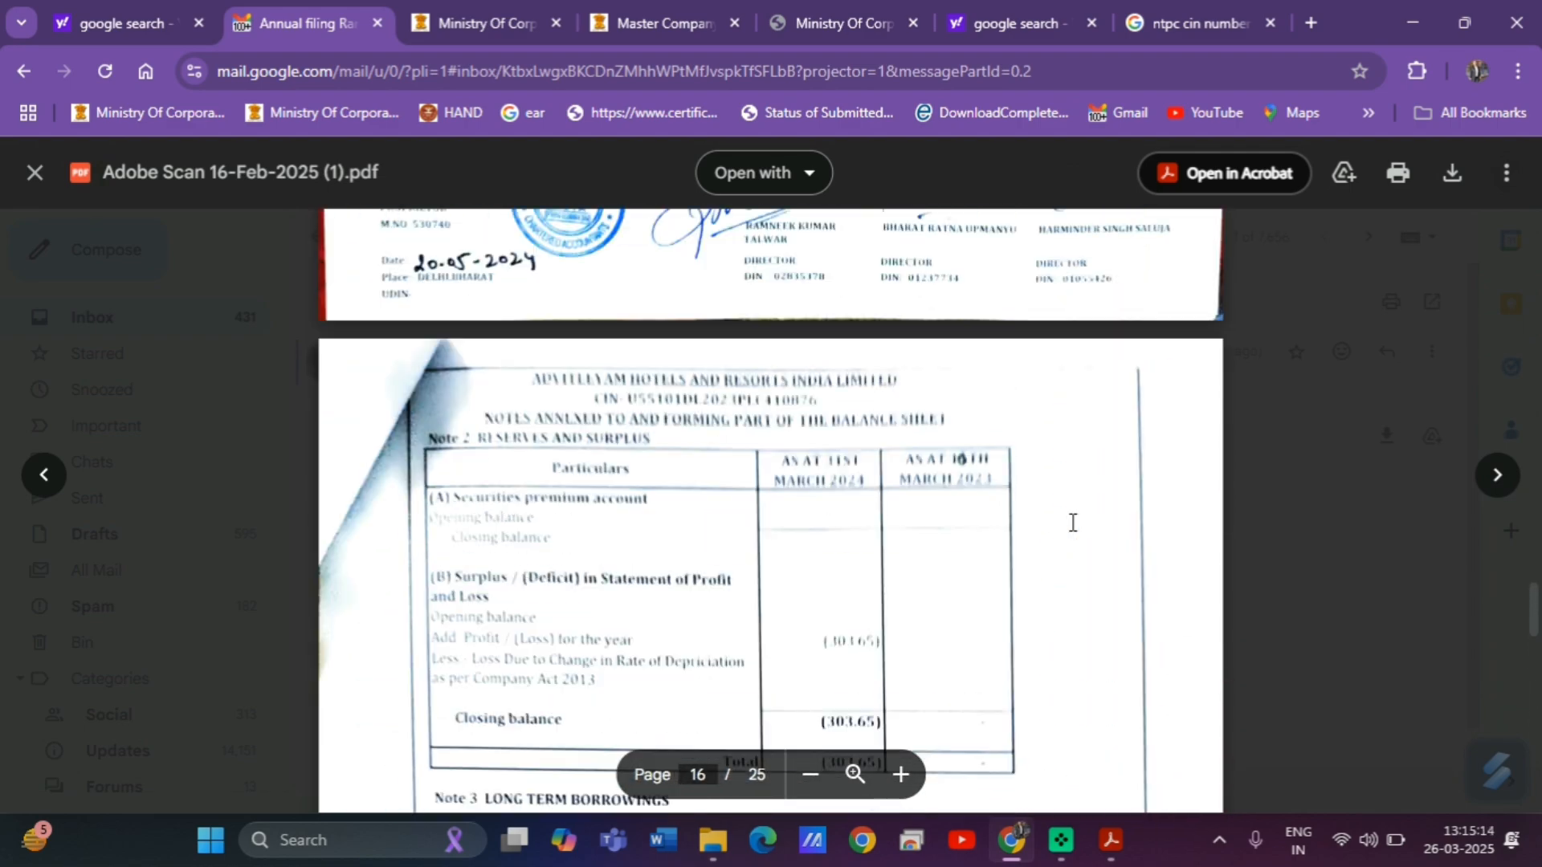
scroll(1072, 522, up, 12)
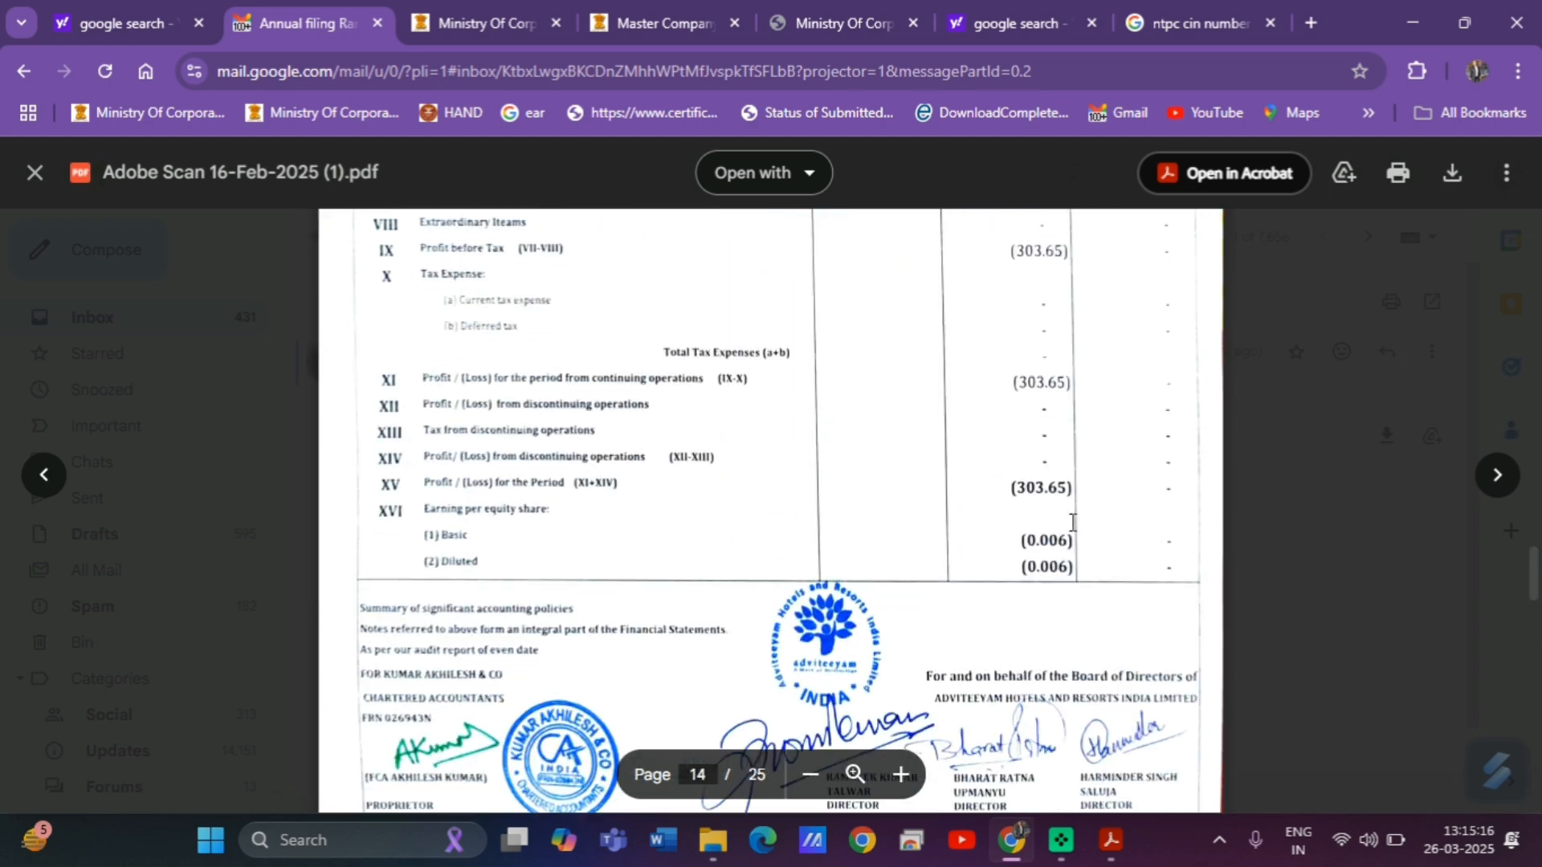
scroll(1072, 522, up, 2)
scroll(1072, 522, down, 1)
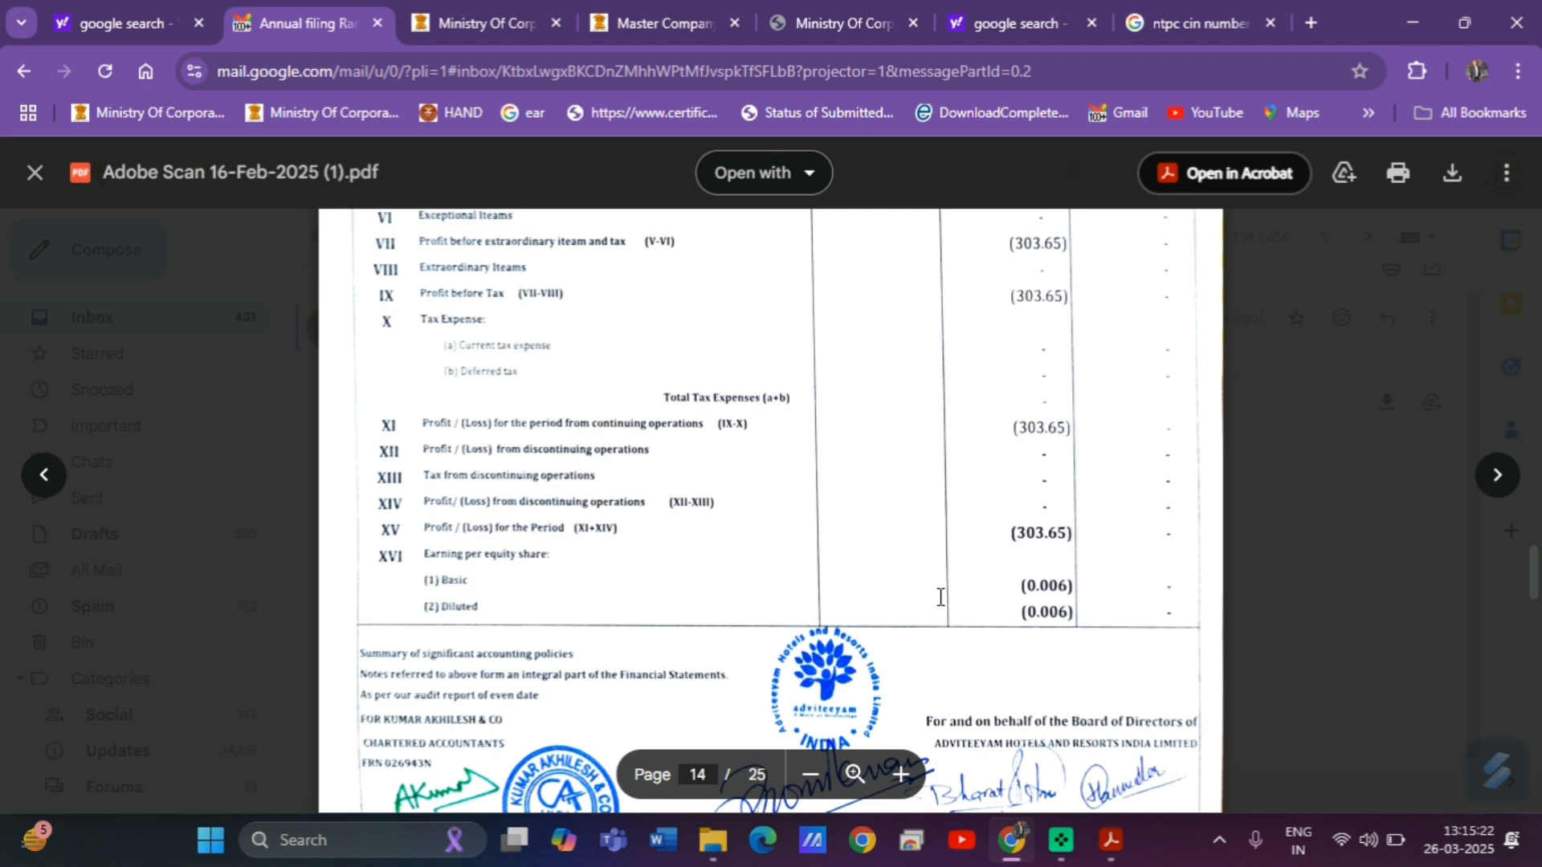
click(1117, 841)
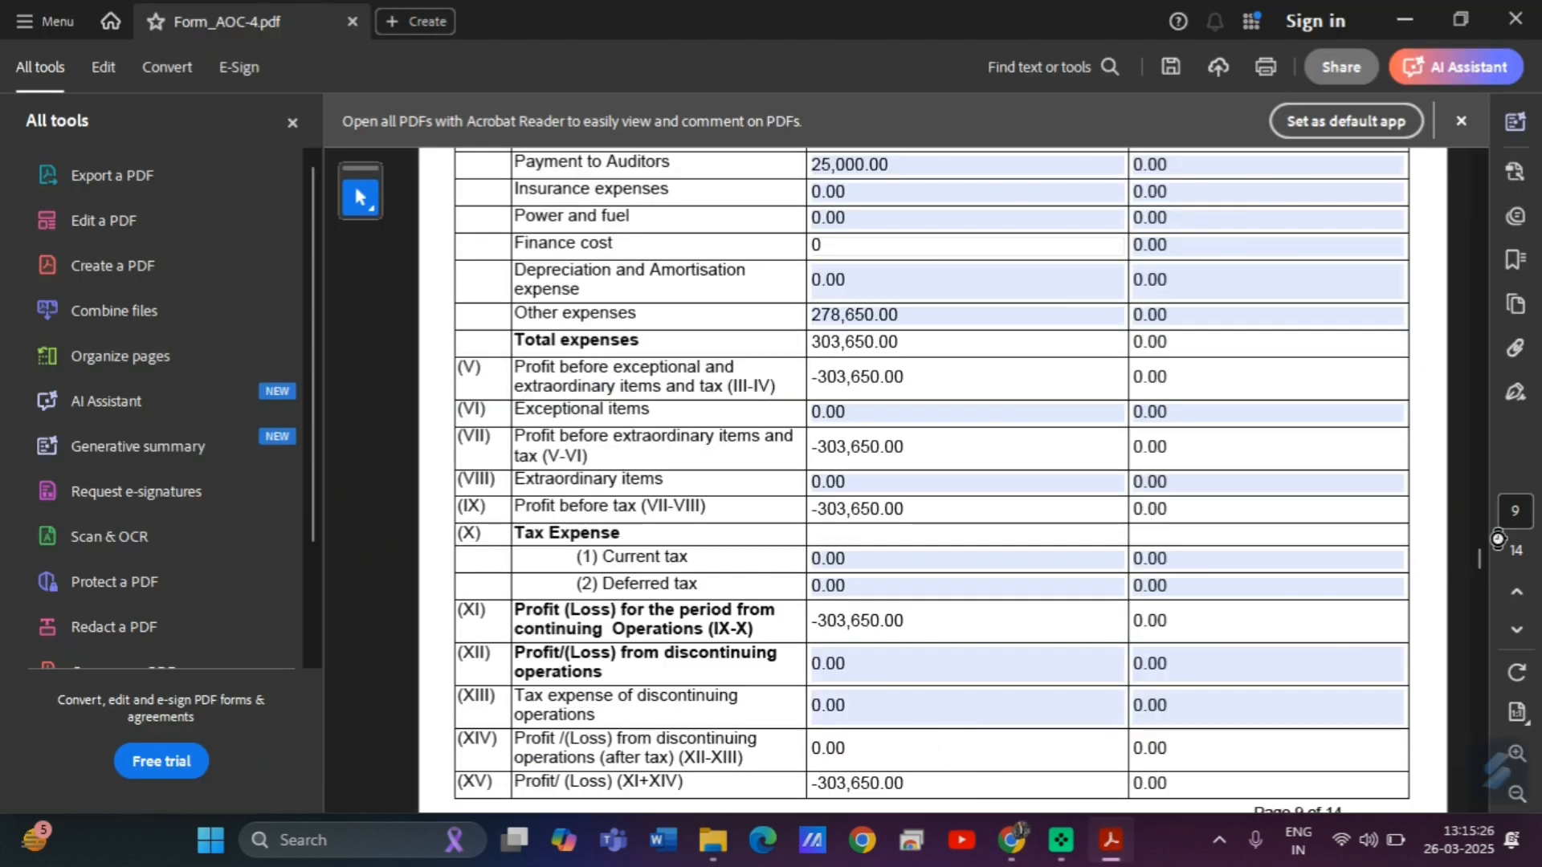
Check the emailed statements once more, then return to the AOC-4 earnings per share section.
drag(1478, 551, 1478, 568)
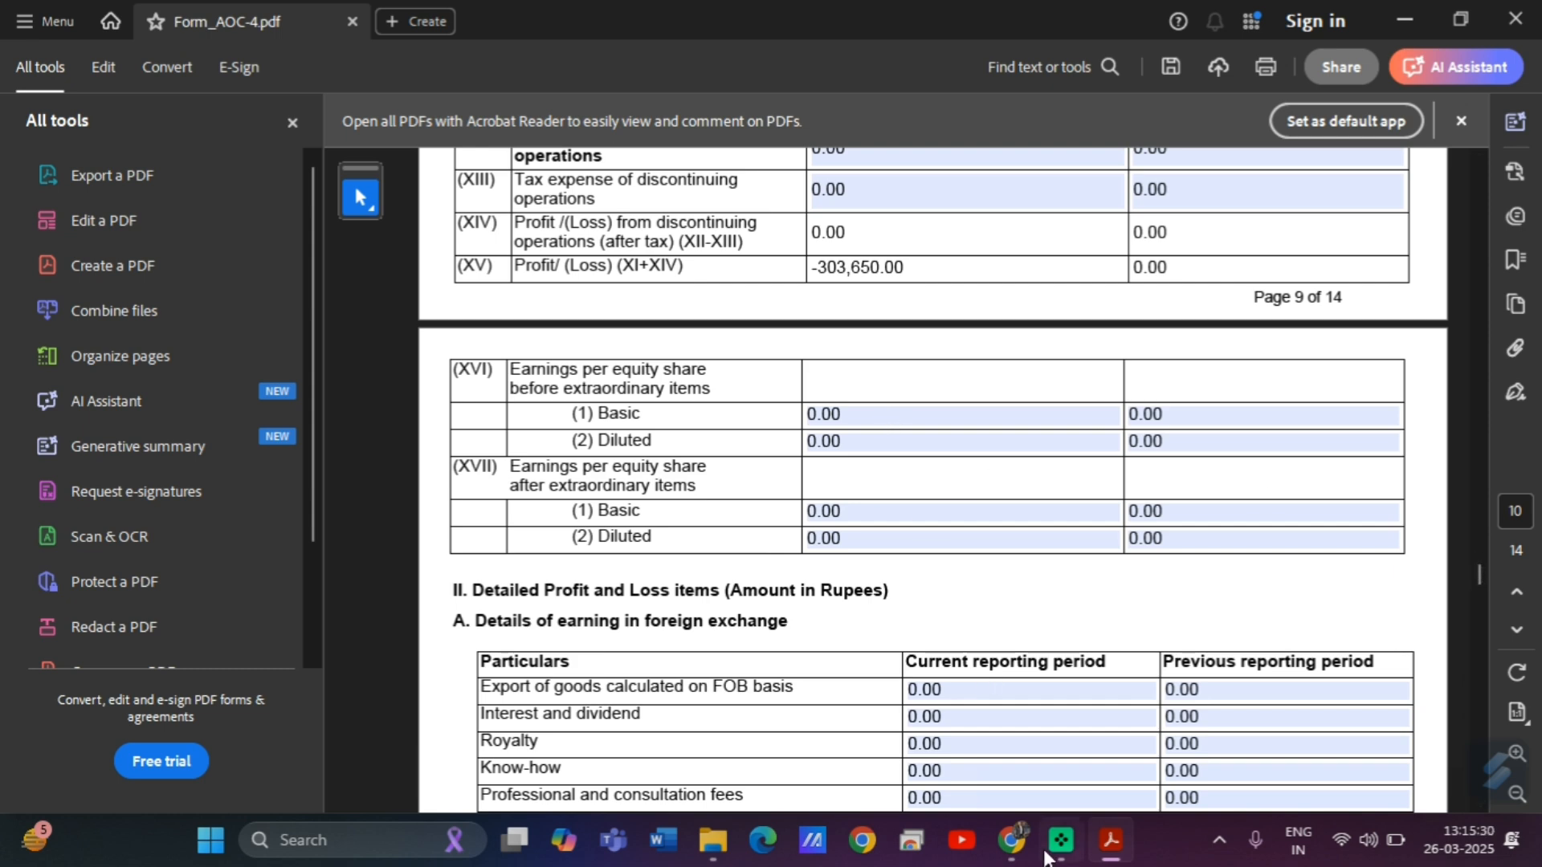
click(1000, 640)
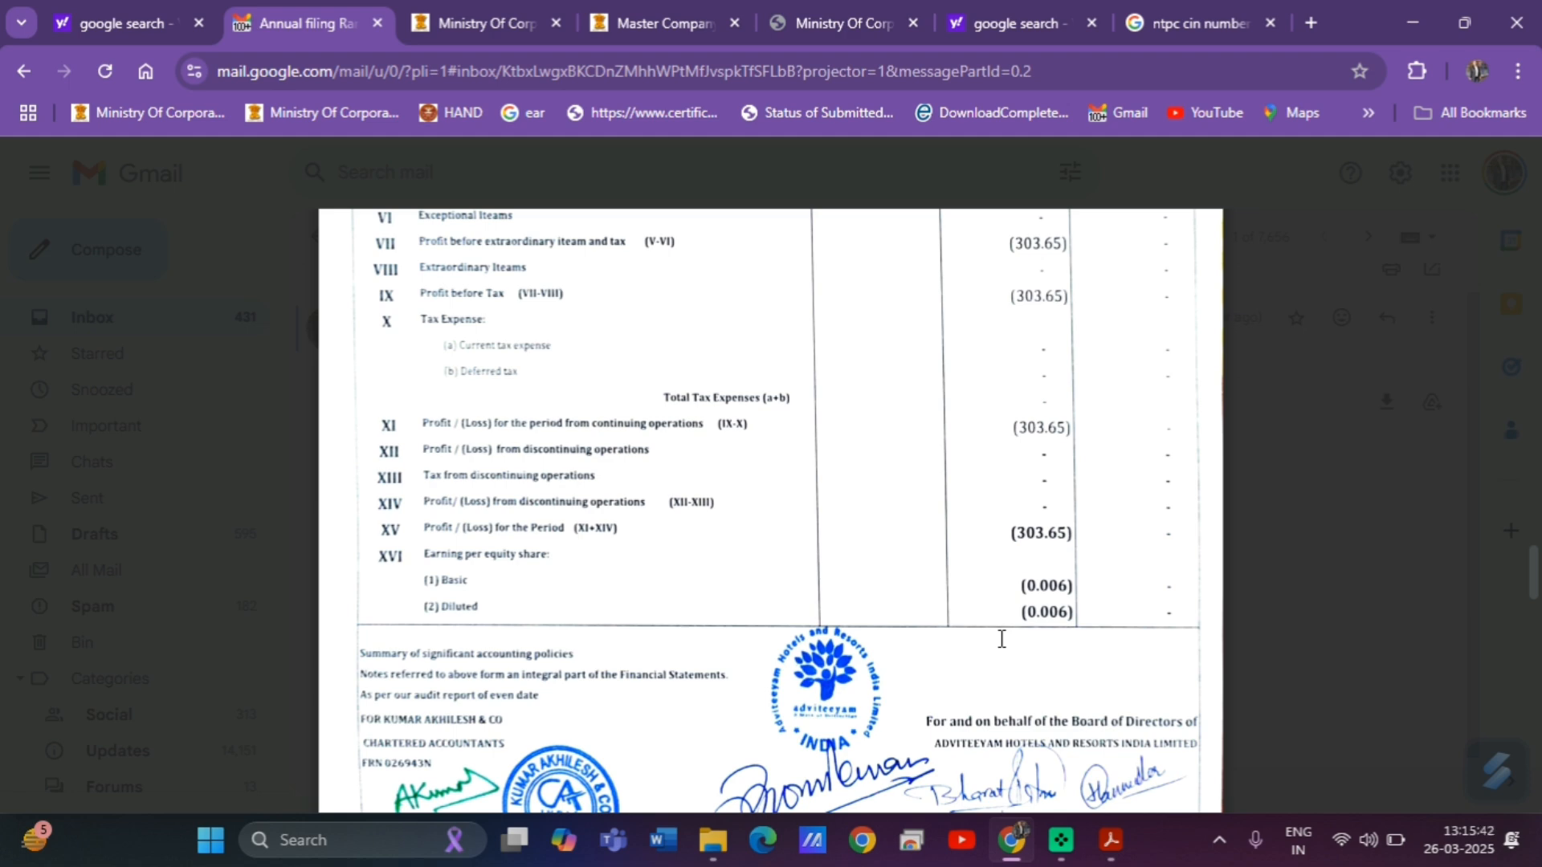
mouse_move(1012, 840)
click(995, 784)
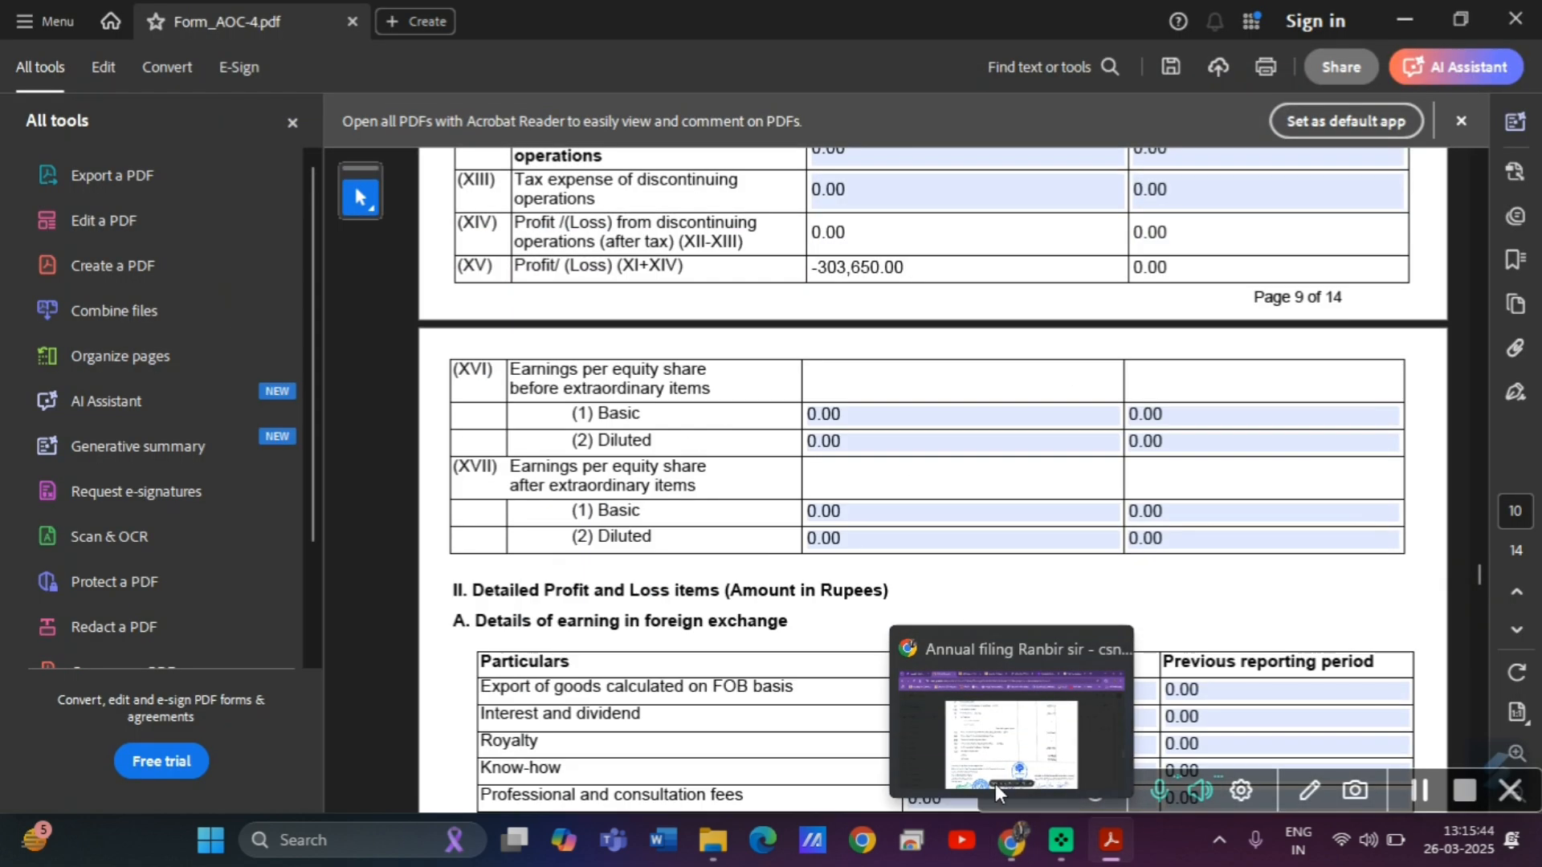
Enter -6 as current-period basic and diluted EPS before extraordinary items; type '-' in previous-period basic.
click(849, 415)
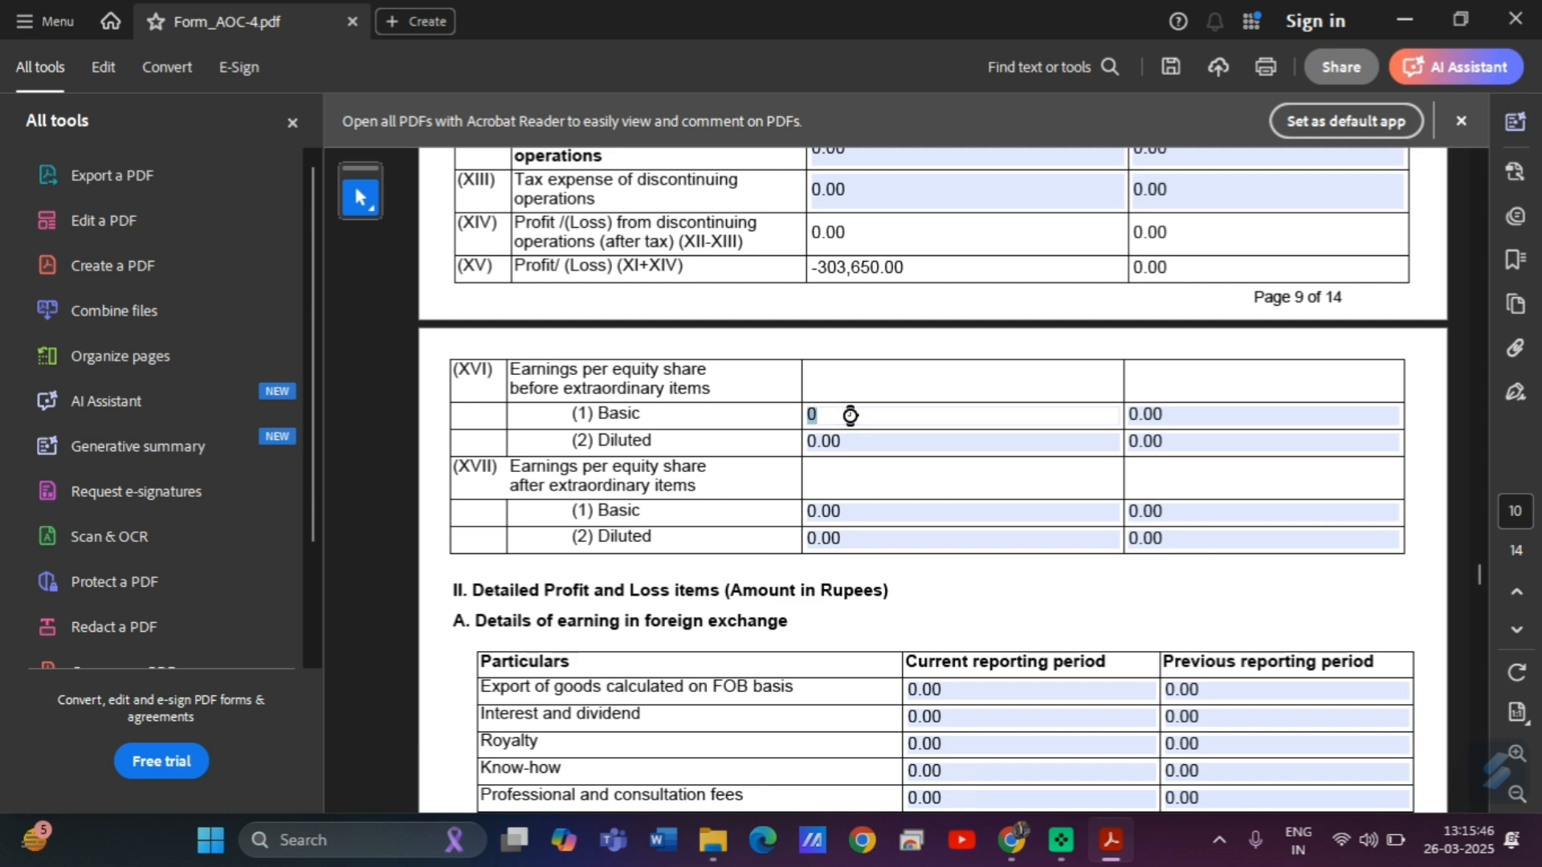
key(BackSpace)
text(-6)
key(Return)
click(851, 440)
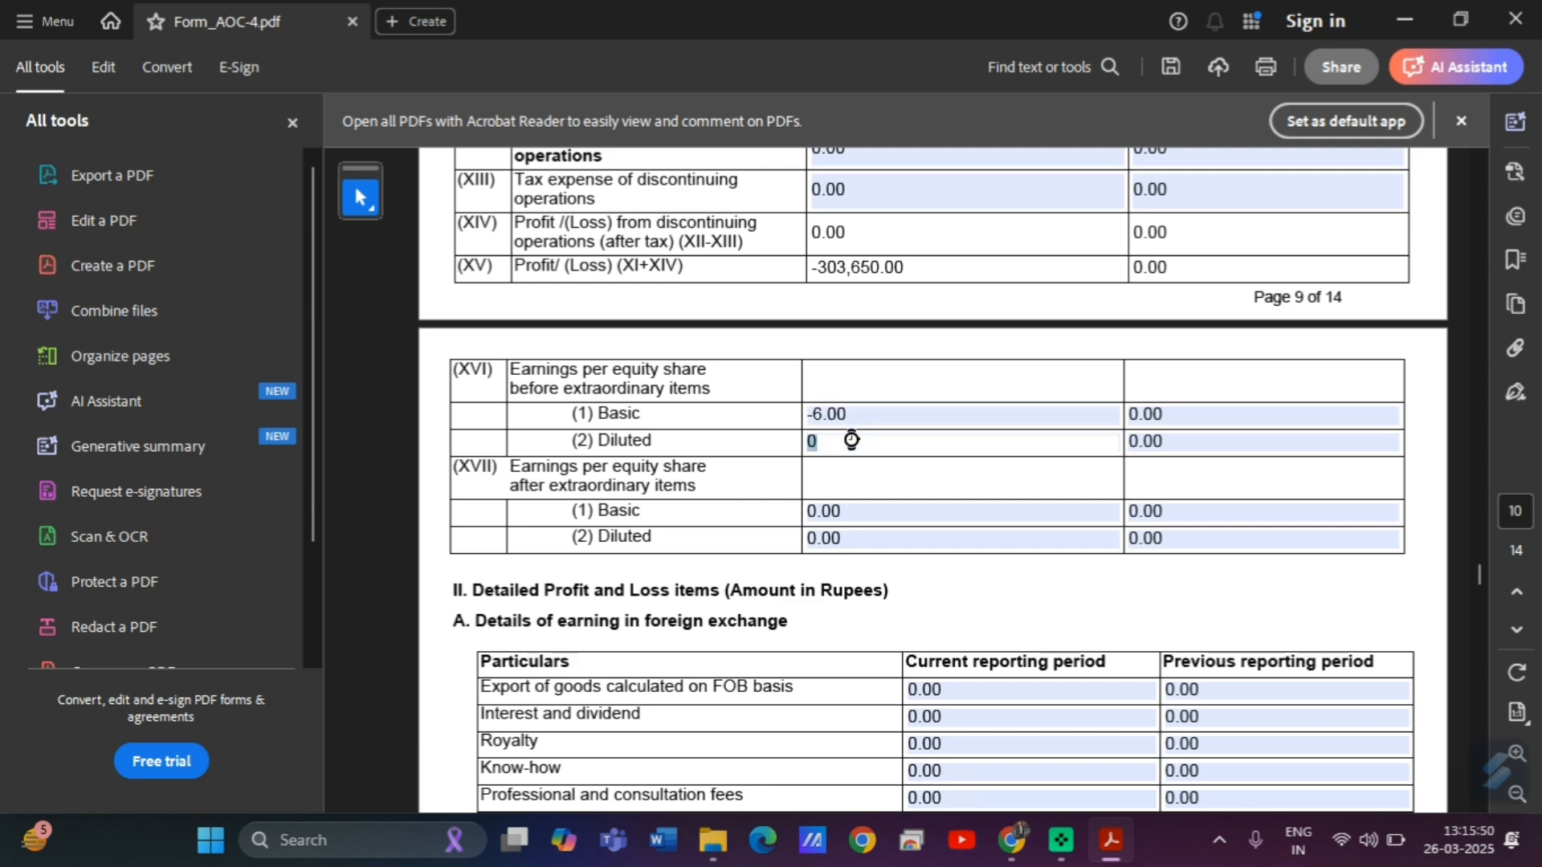
text(-6)
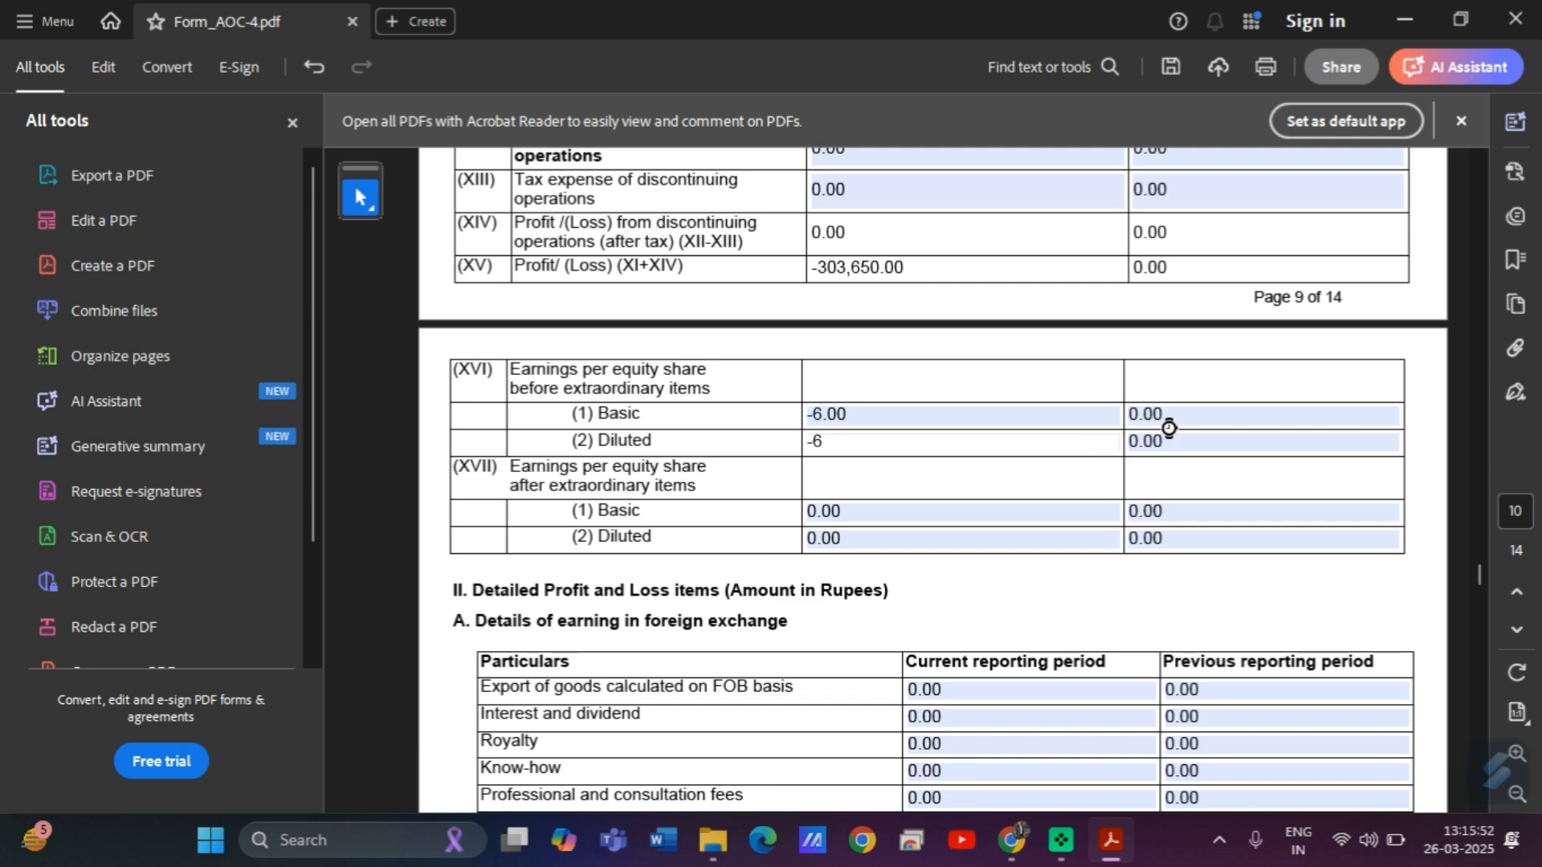
key(Return)
click(1167, 415)
text(-)
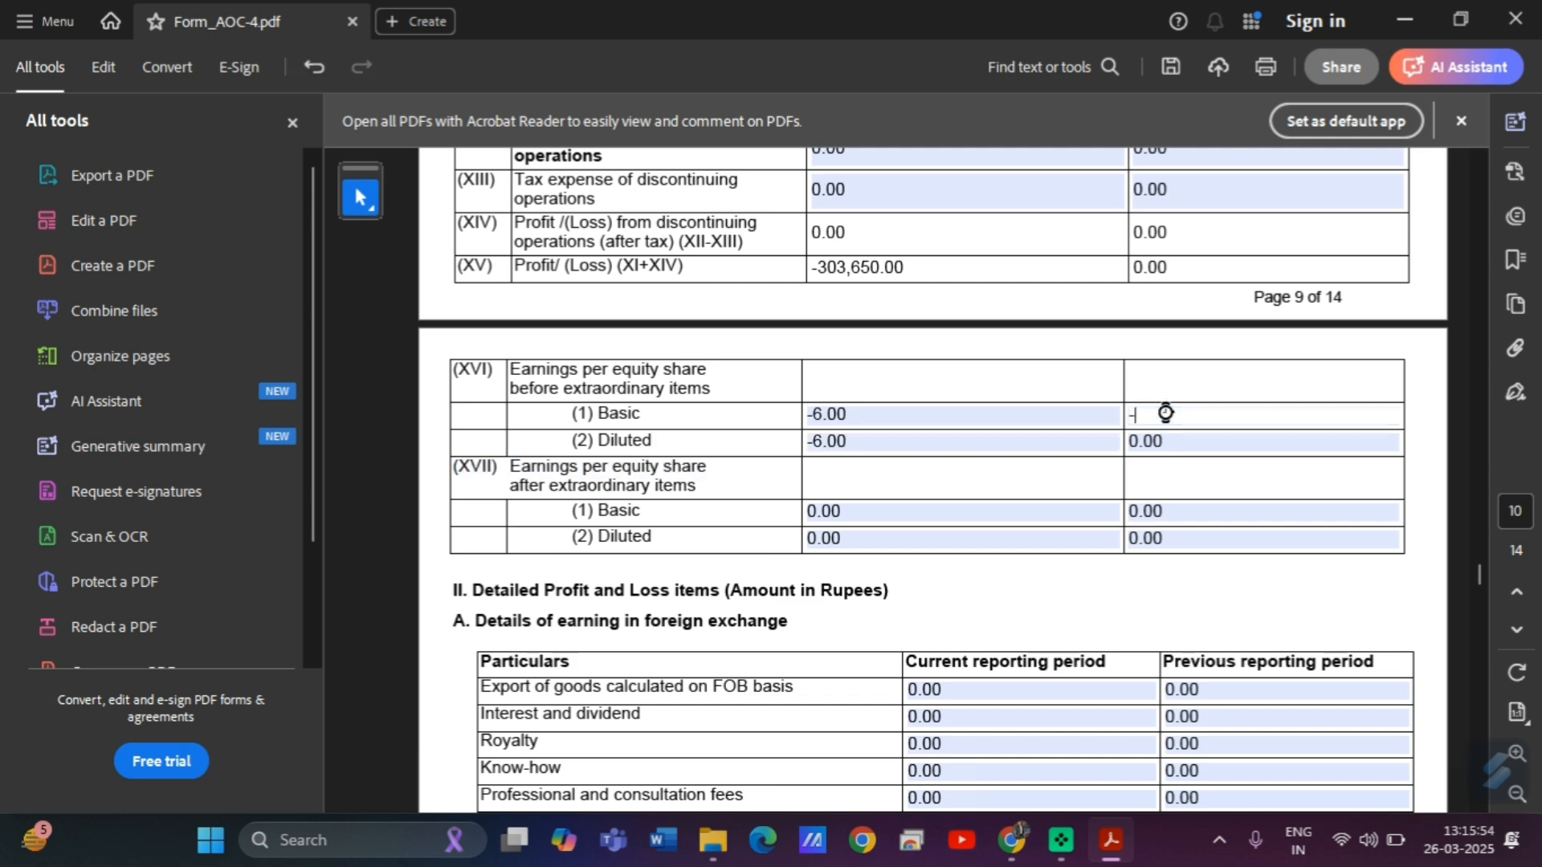
Enter -6 as current-period basic and diluted EPS after extraordinary items.
click(870, 514)
key(BackSpace)
key(BackSpace)
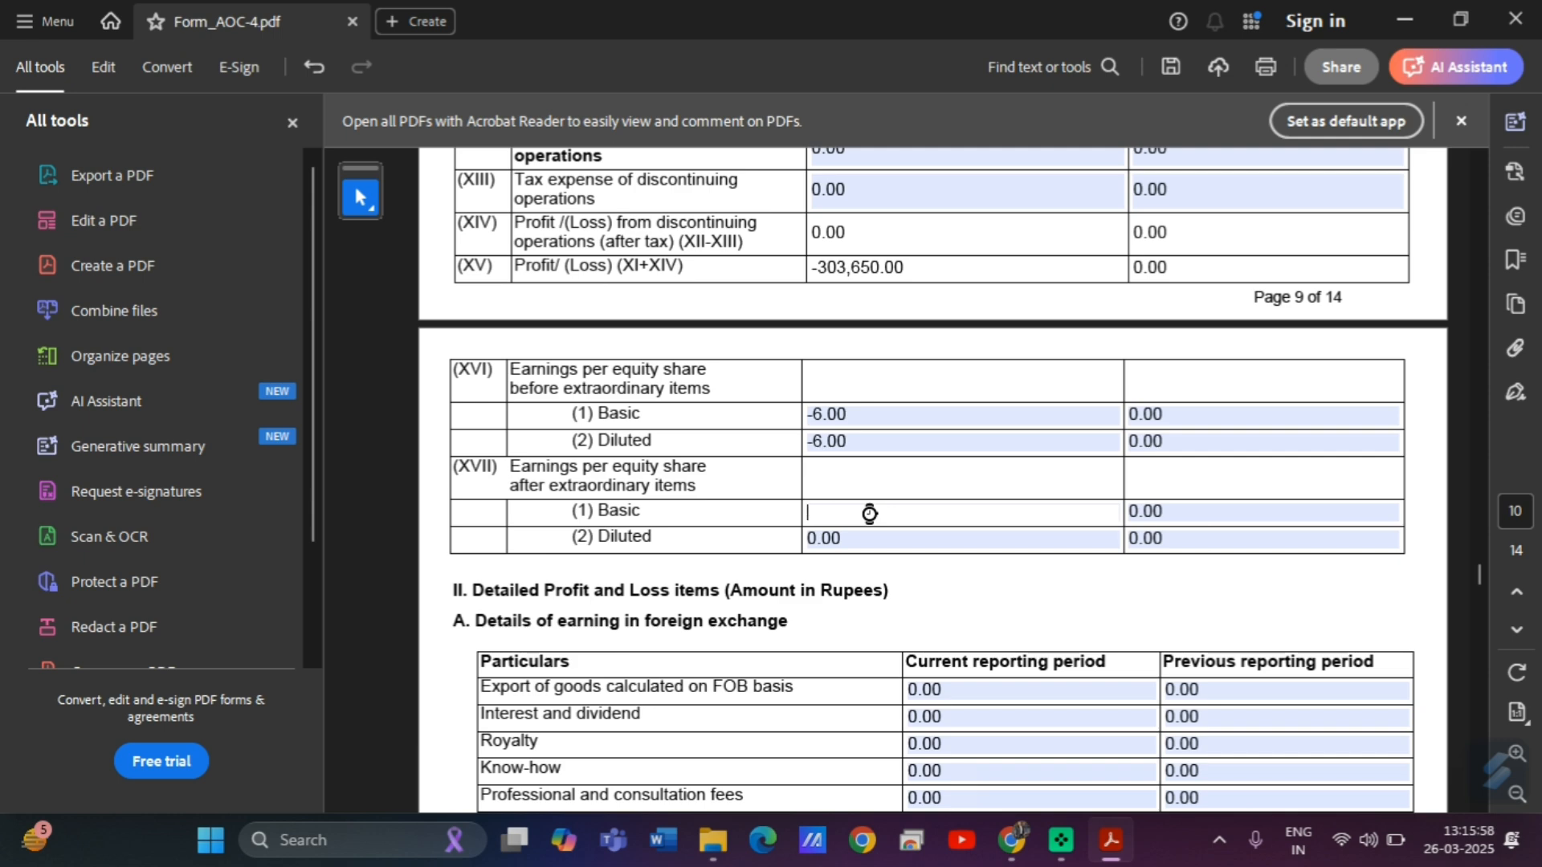
text(-6)
click(857, 535)
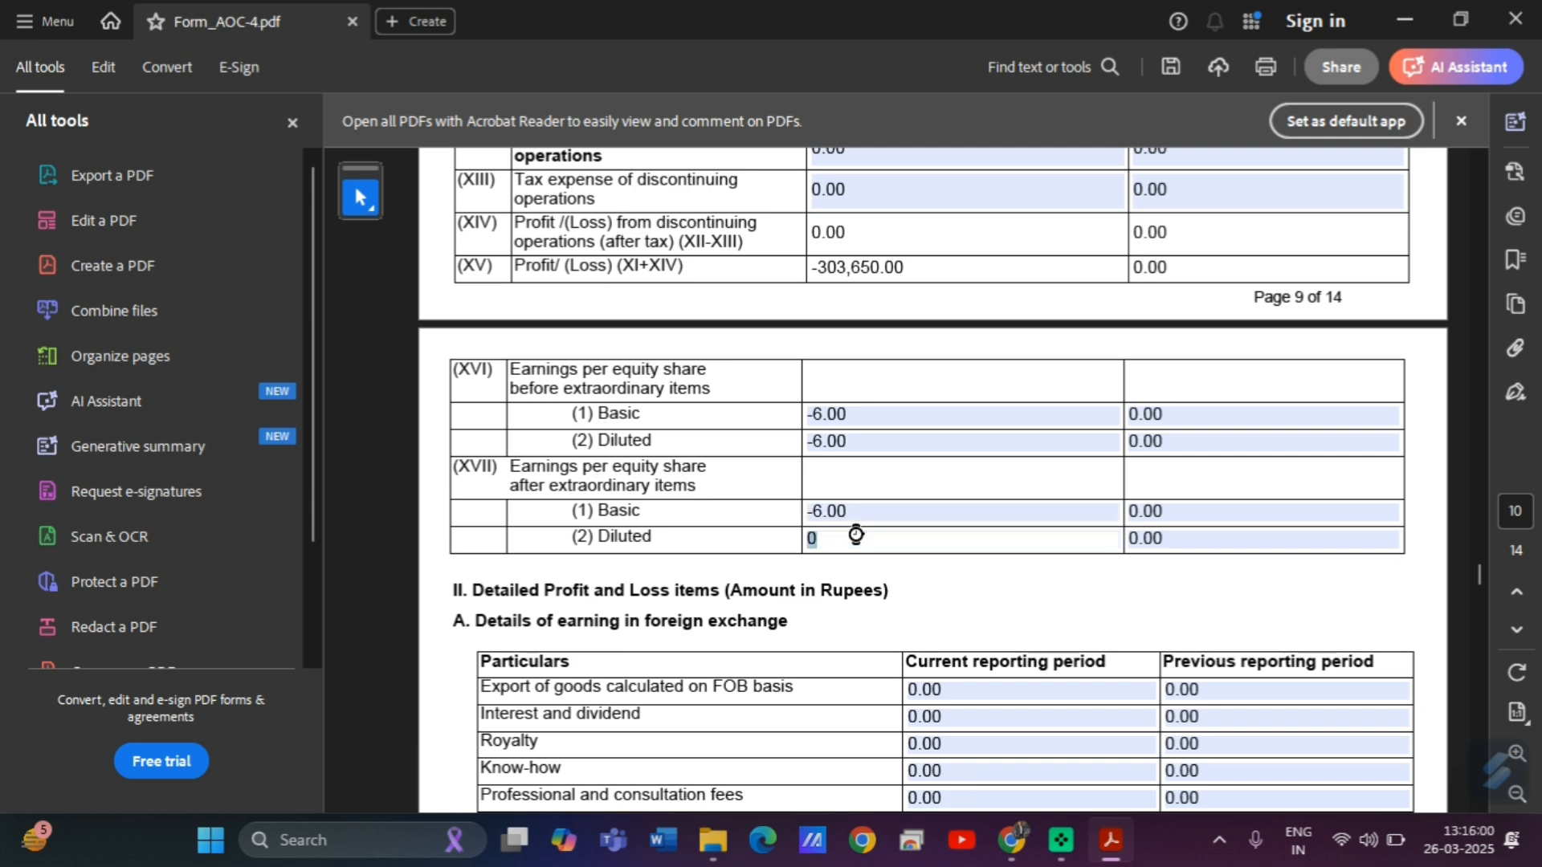
key(BackSpace)
text(-6)
click(731, 503)
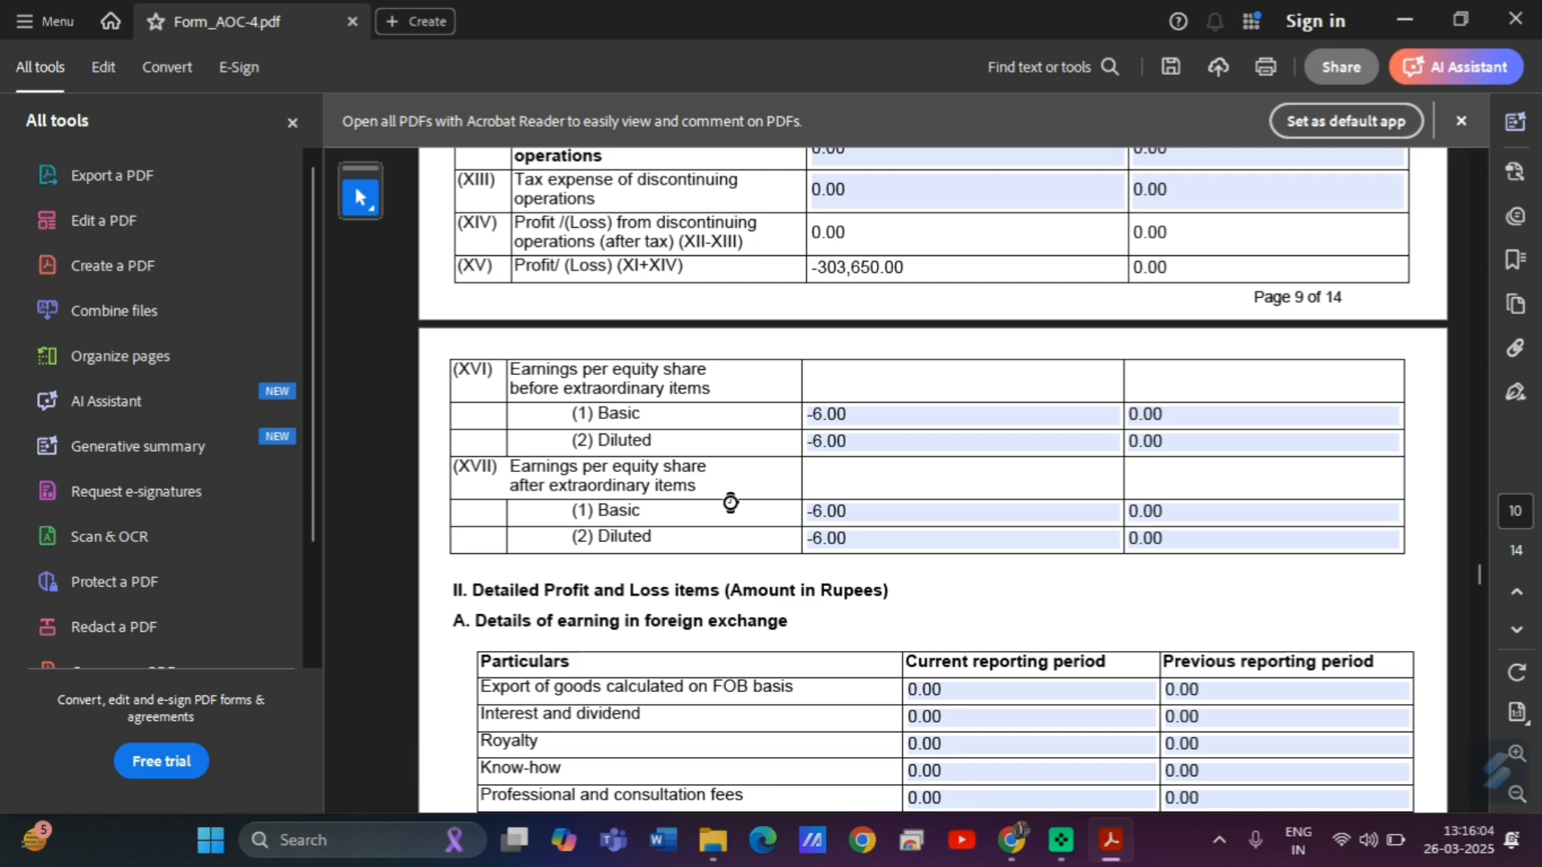
Scroll the statements preview through pages 13 and 15, settling on page 14's loss (303.65) and EPS (0.006).
mouse_move(1014, 841)
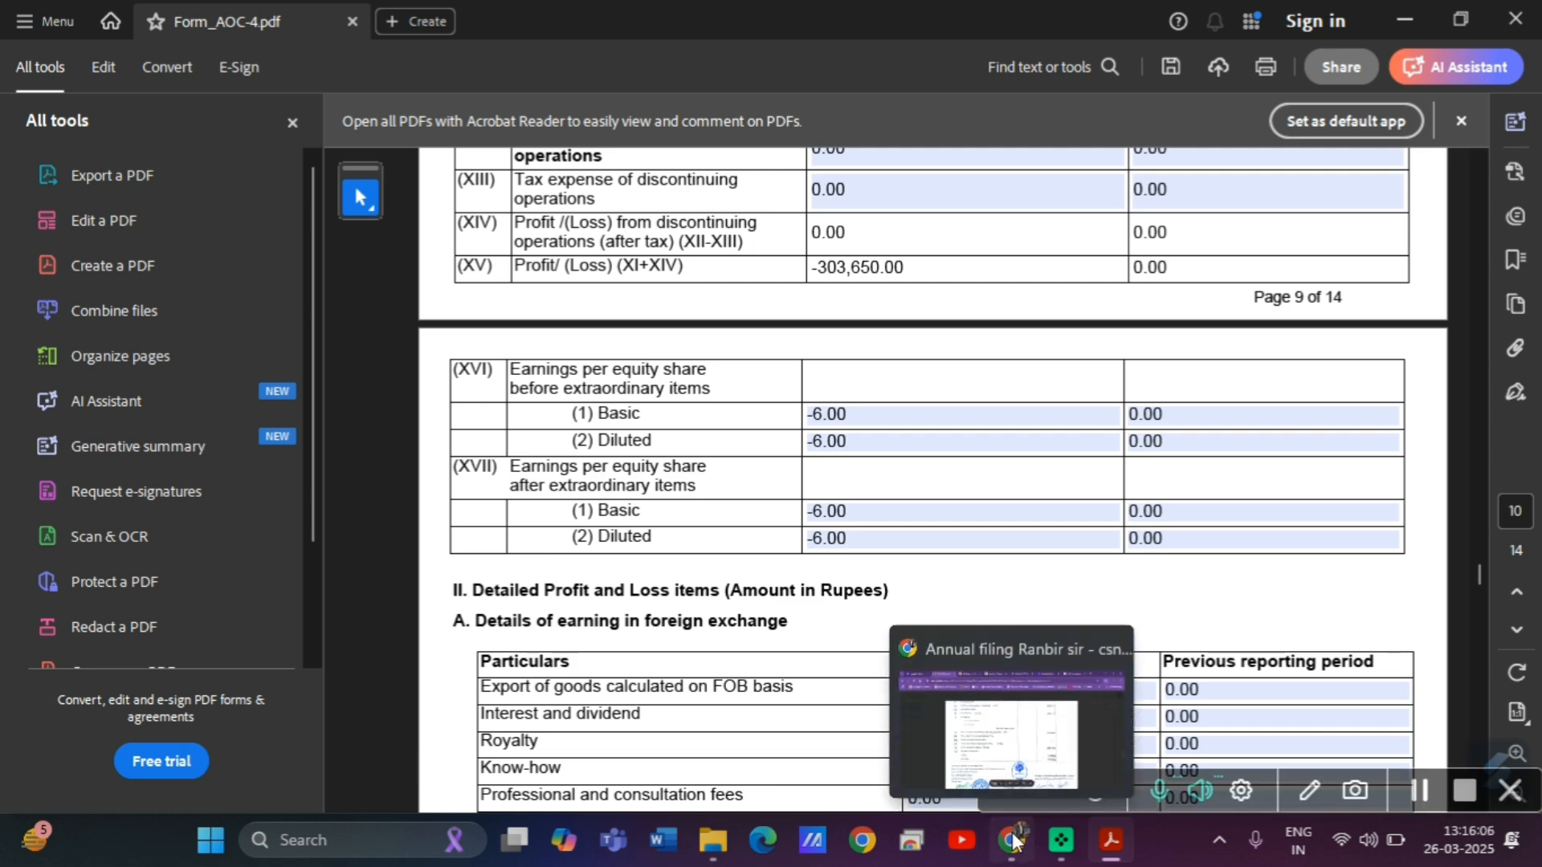
click(967, 770)
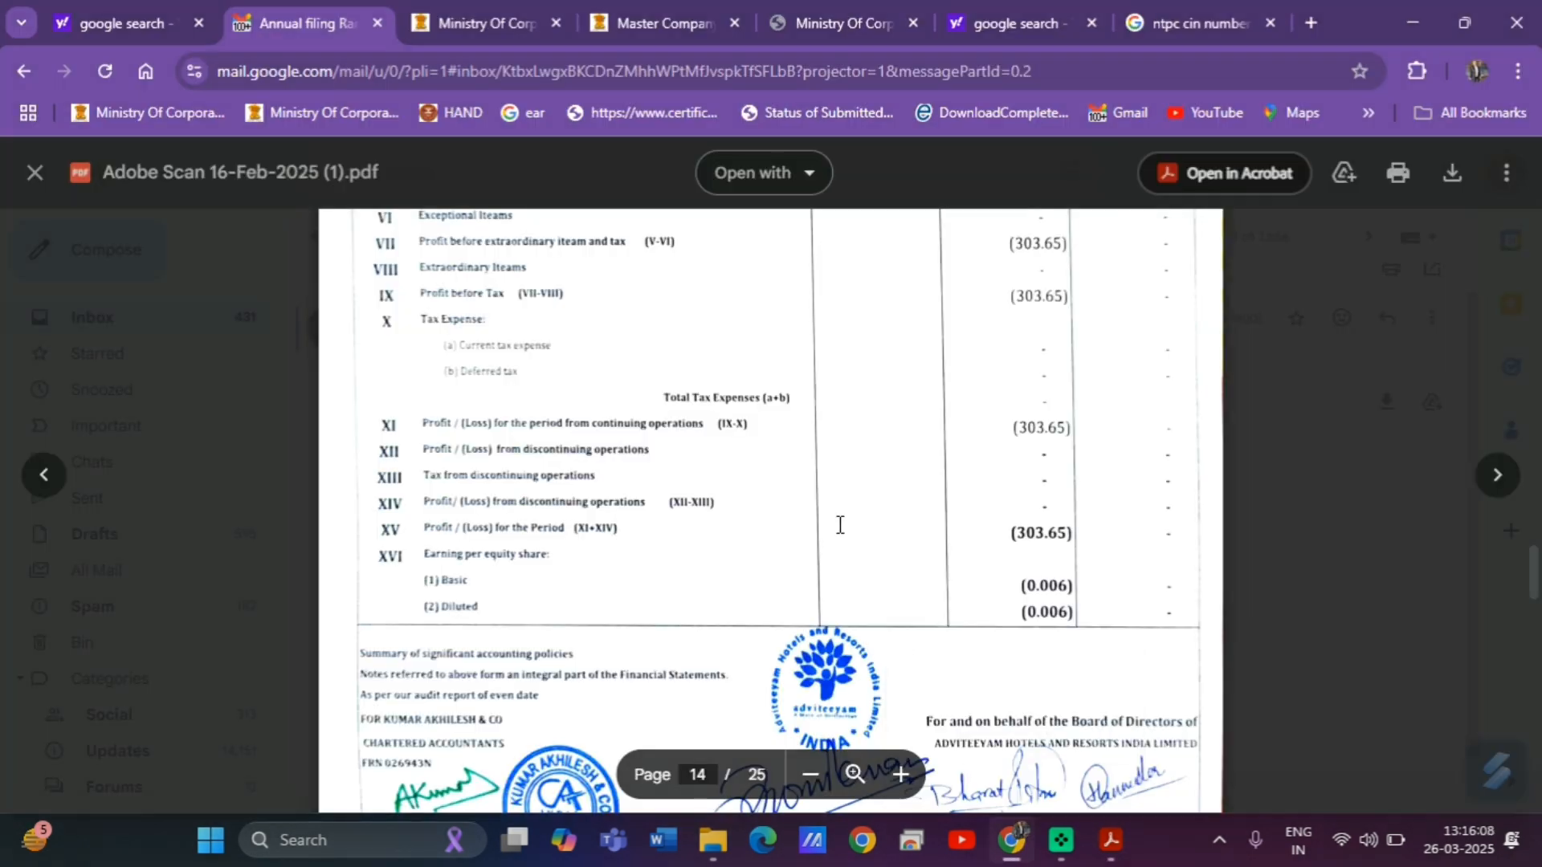
scroll(840, 525, up, 15)
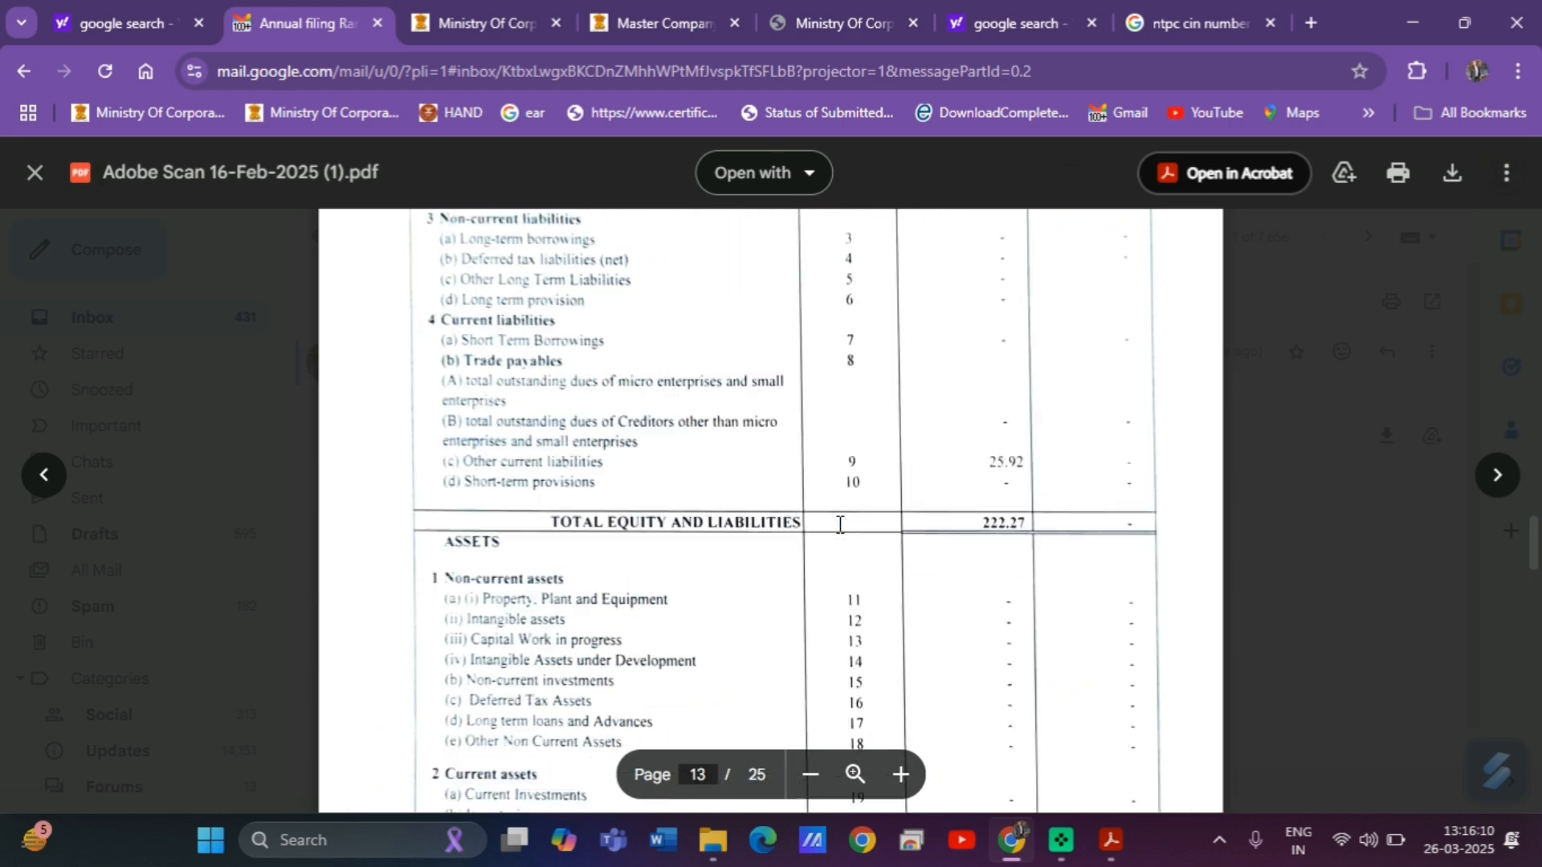
scroll(840, 525, up, 3)
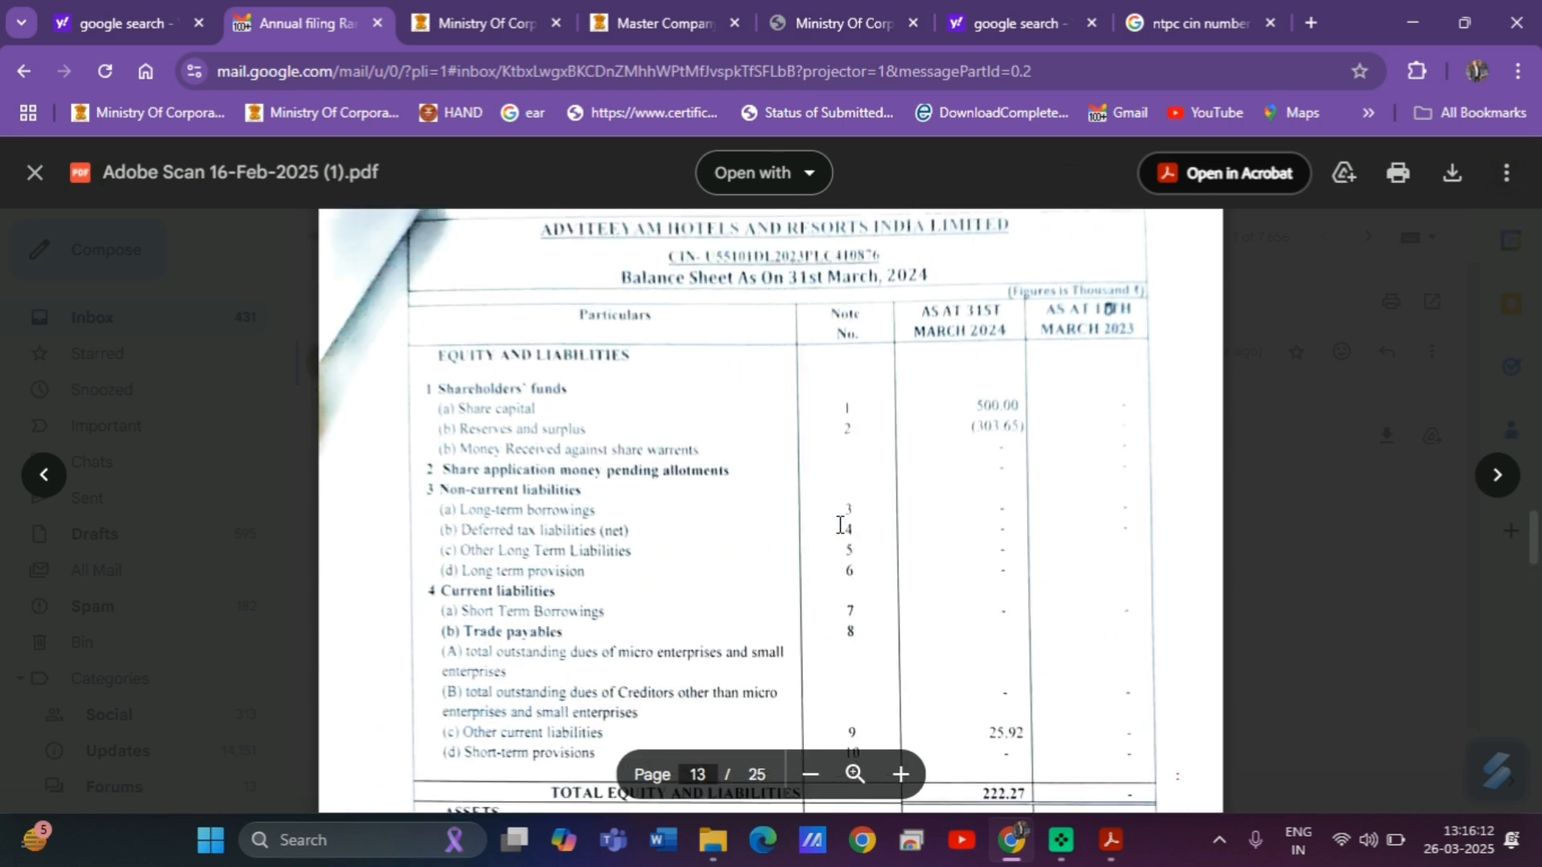
scroll(840, 524, down, 1)
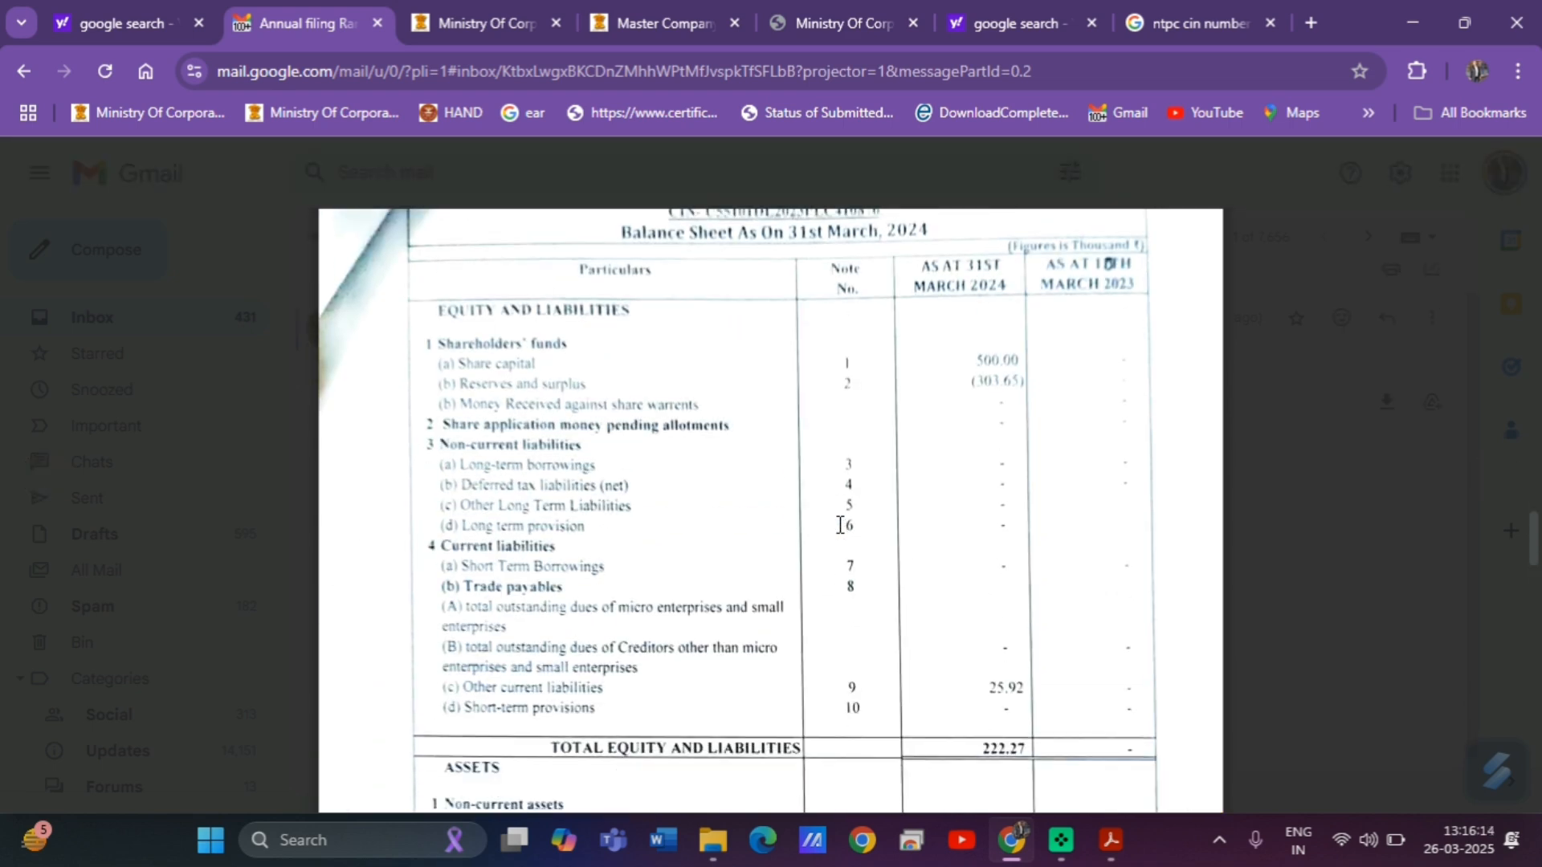
scroll(840, 525, down, 4)
scroll(840, 525, down, 12)
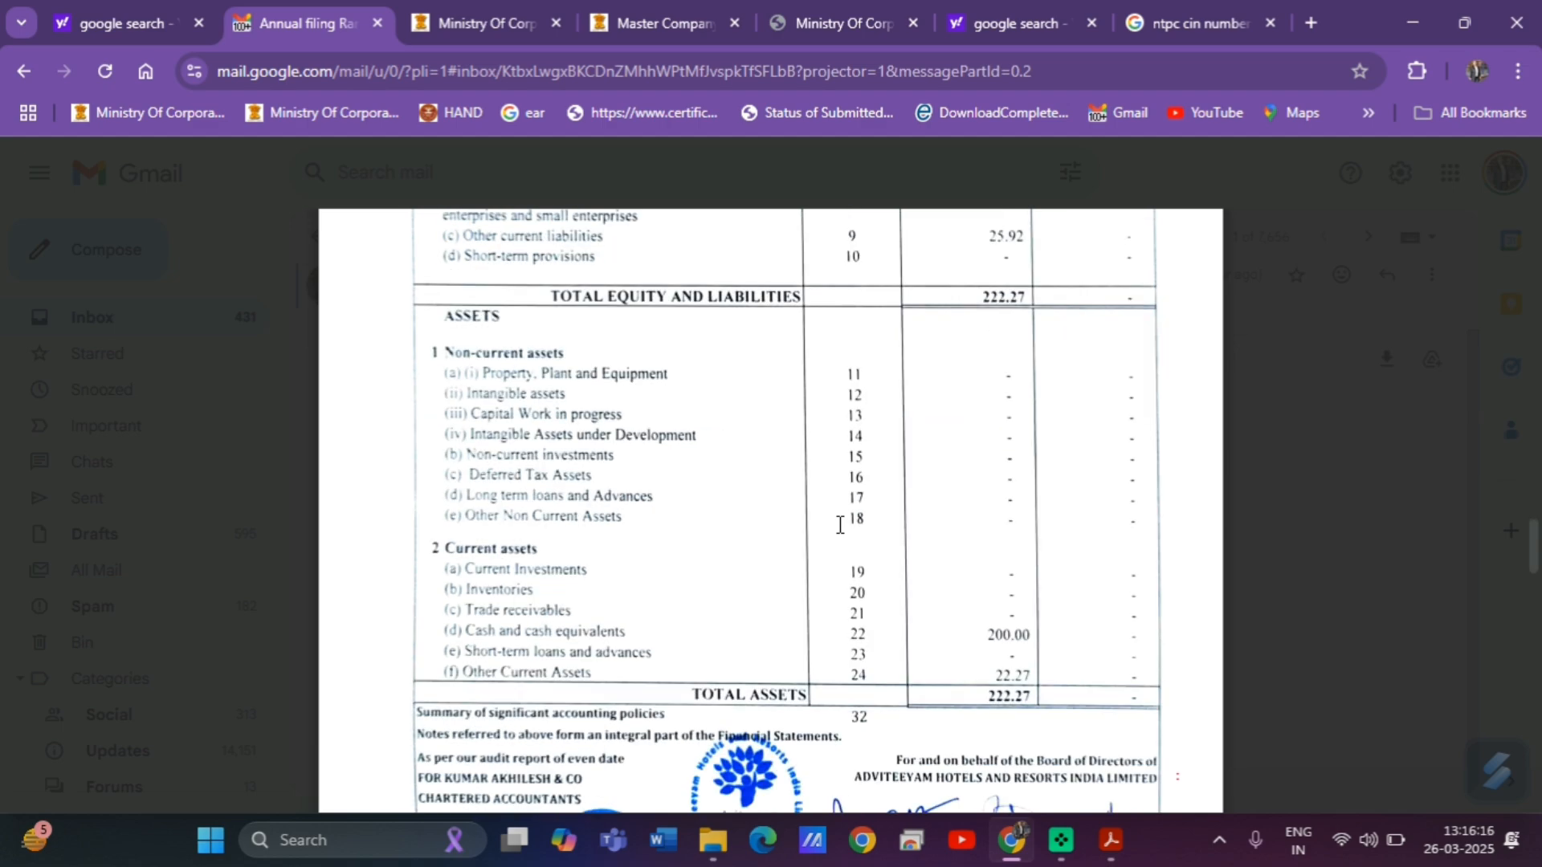
scroll(841, 526, down, 10)
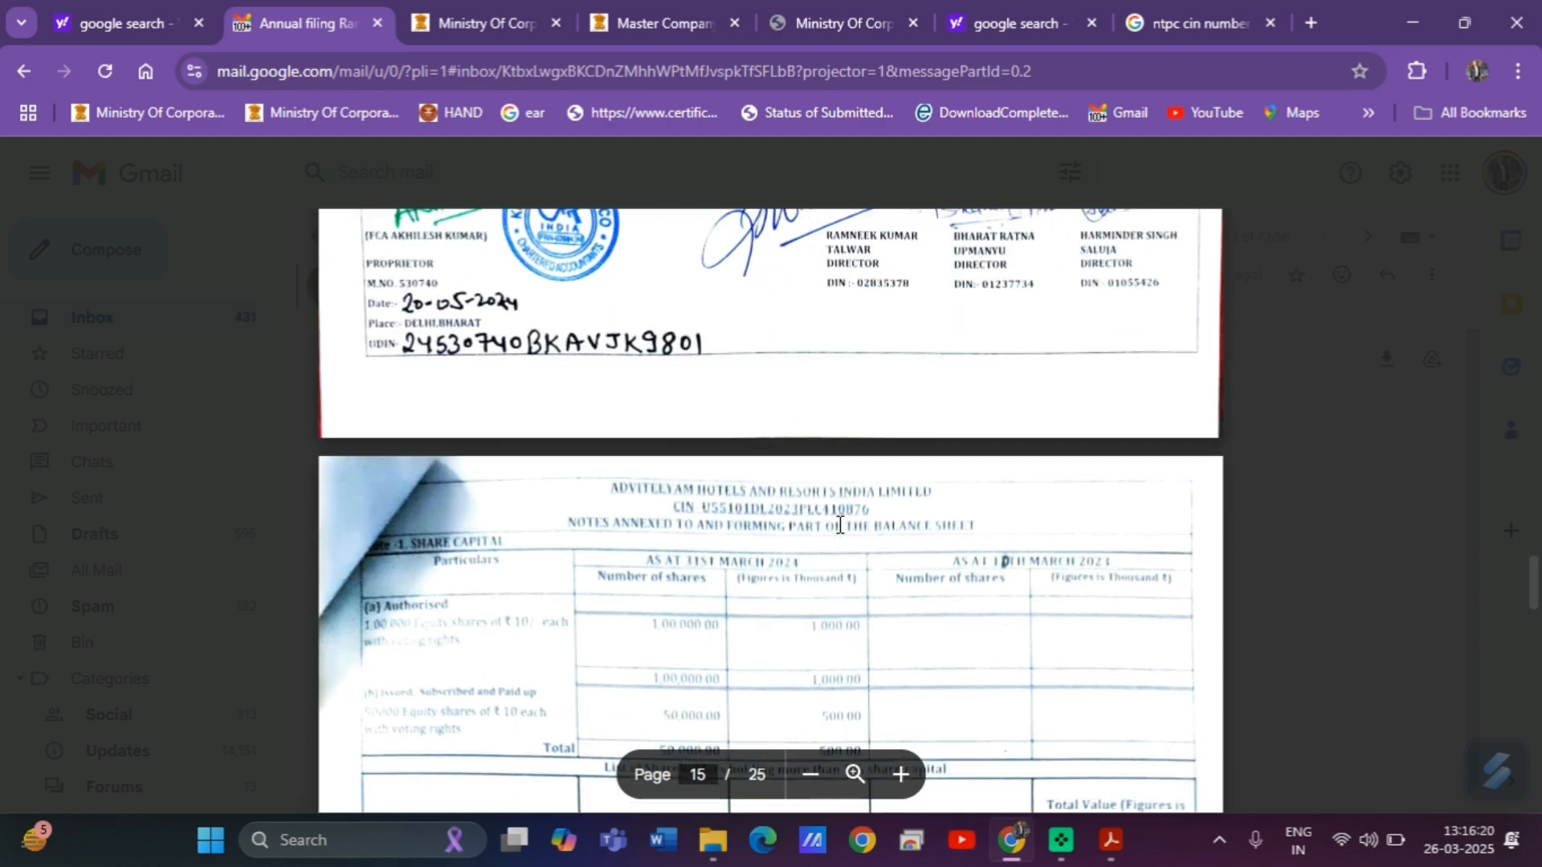
scroll(840, 526, down, 2)
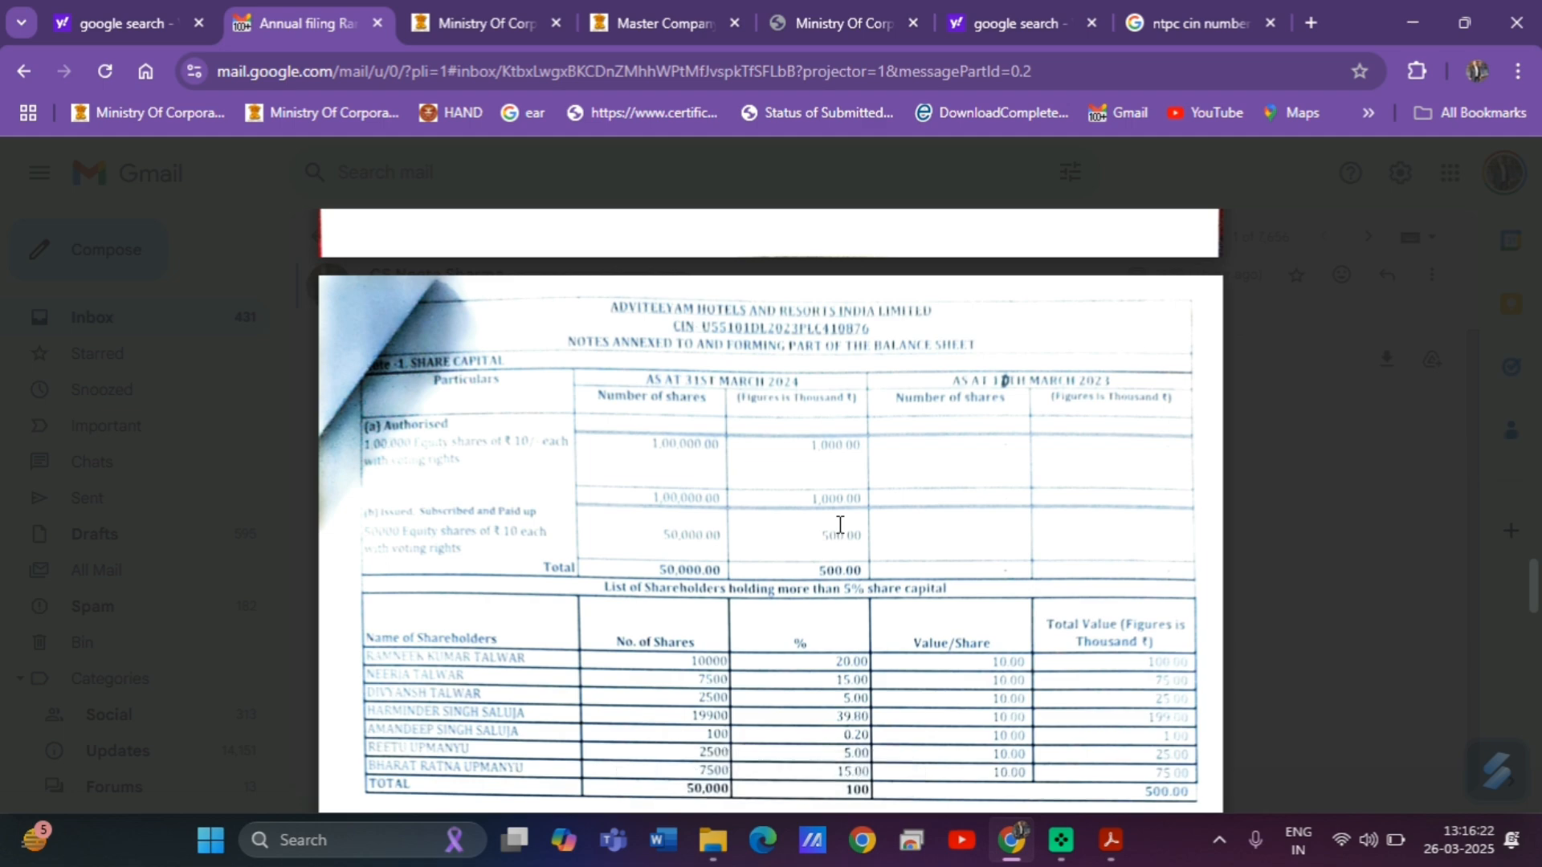
scroll(840, 525, up, 1)
scroll(840, 525, up, 6)
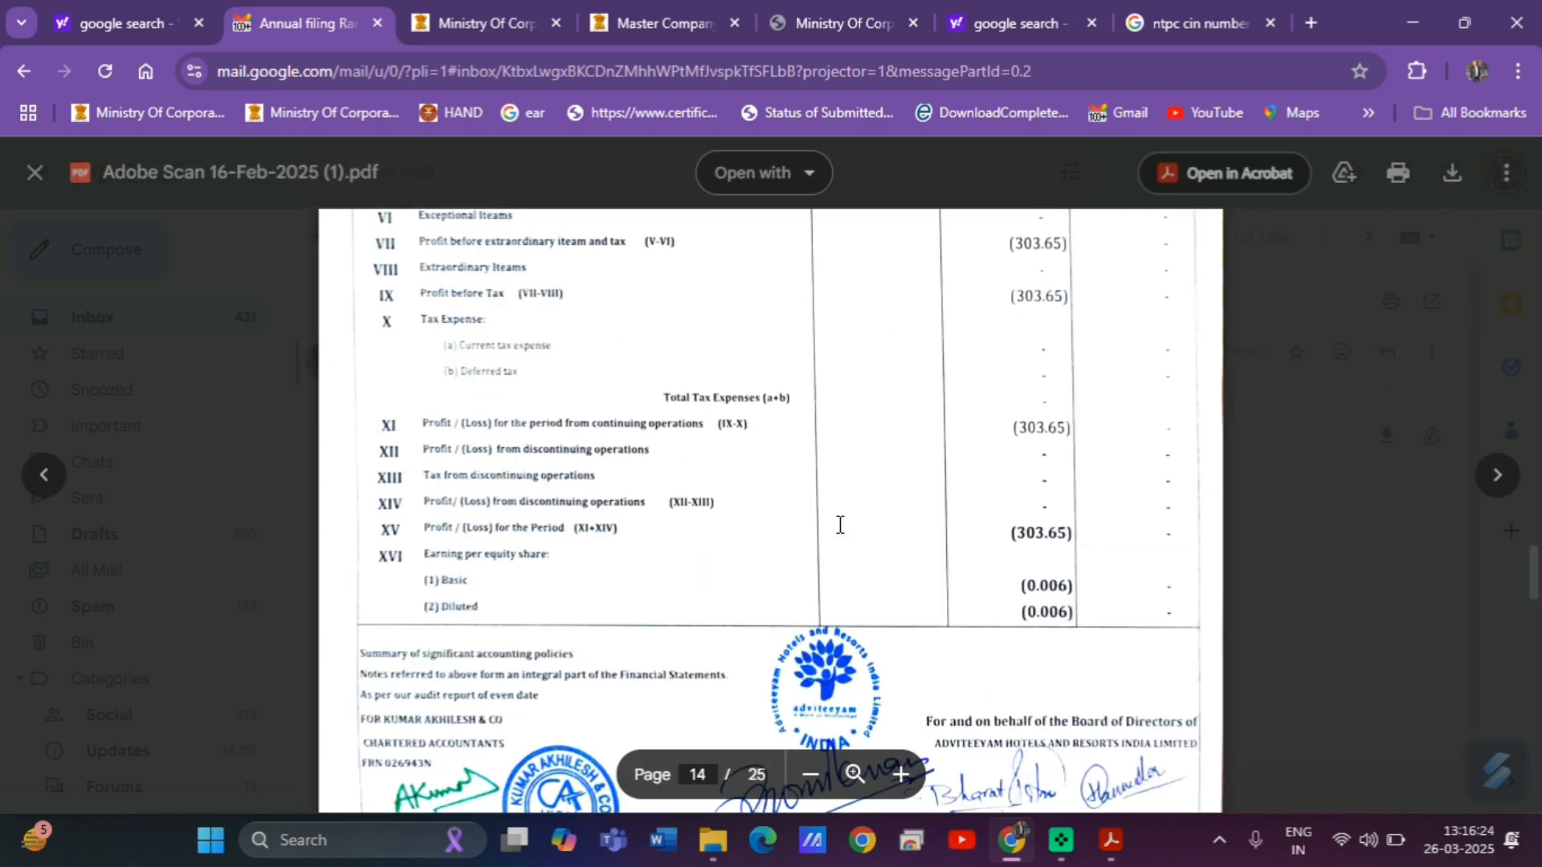
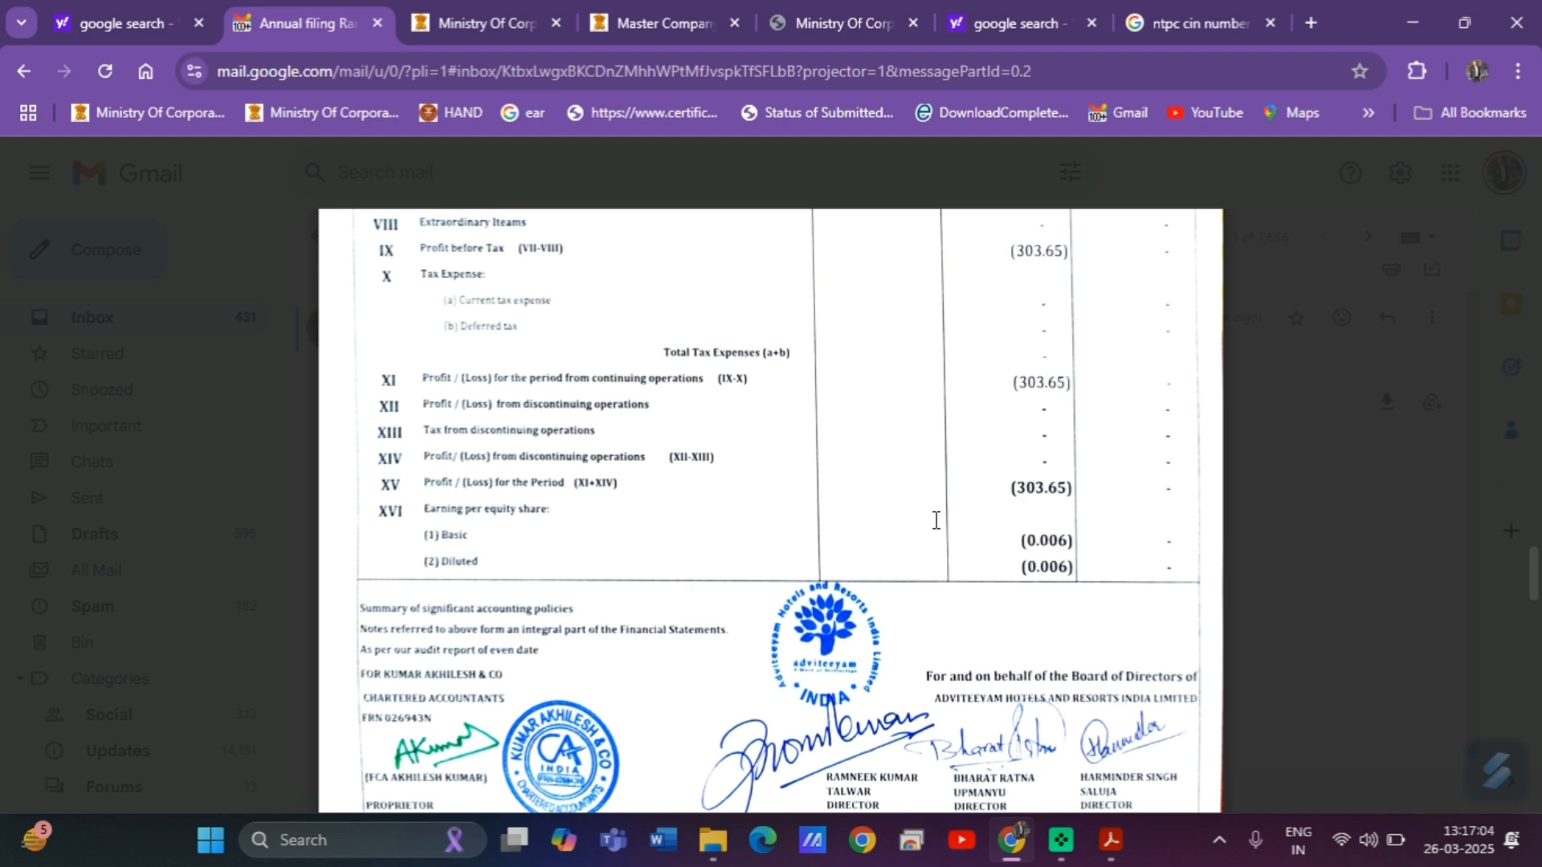
Scroll the emailed statement to the signatures and UDIN, then return to Form_AOC-4.pdf in Acrobat.
scroll(935, 521, down, 3)
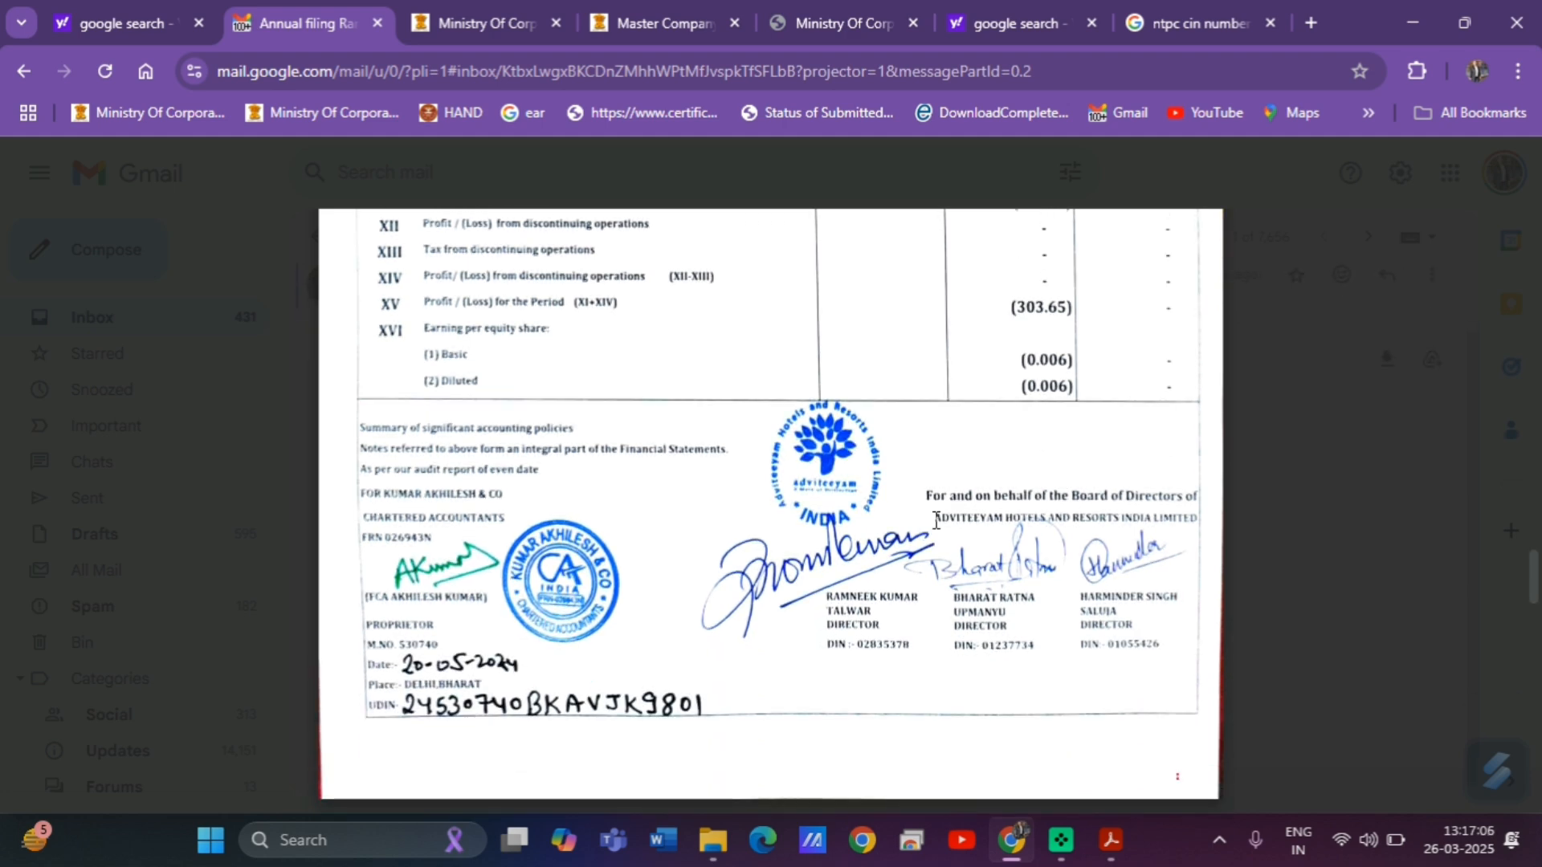
key(alt+Tab)
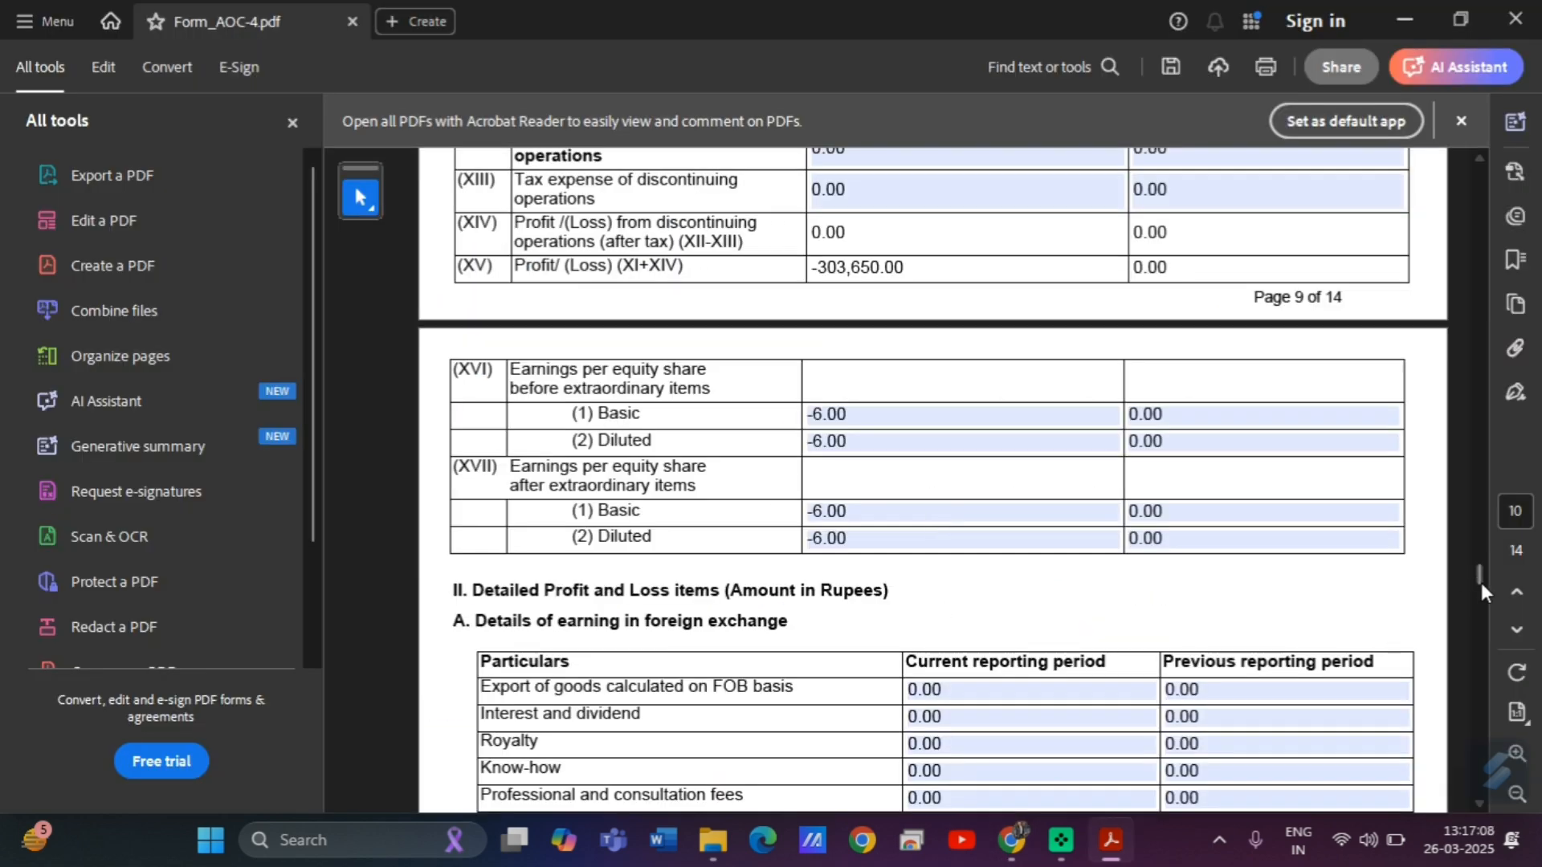
Scroll Form_AOC-4.pdf through pages 9–10 to section IV, principal products or services.
scroll(1478, 571, down, 3)
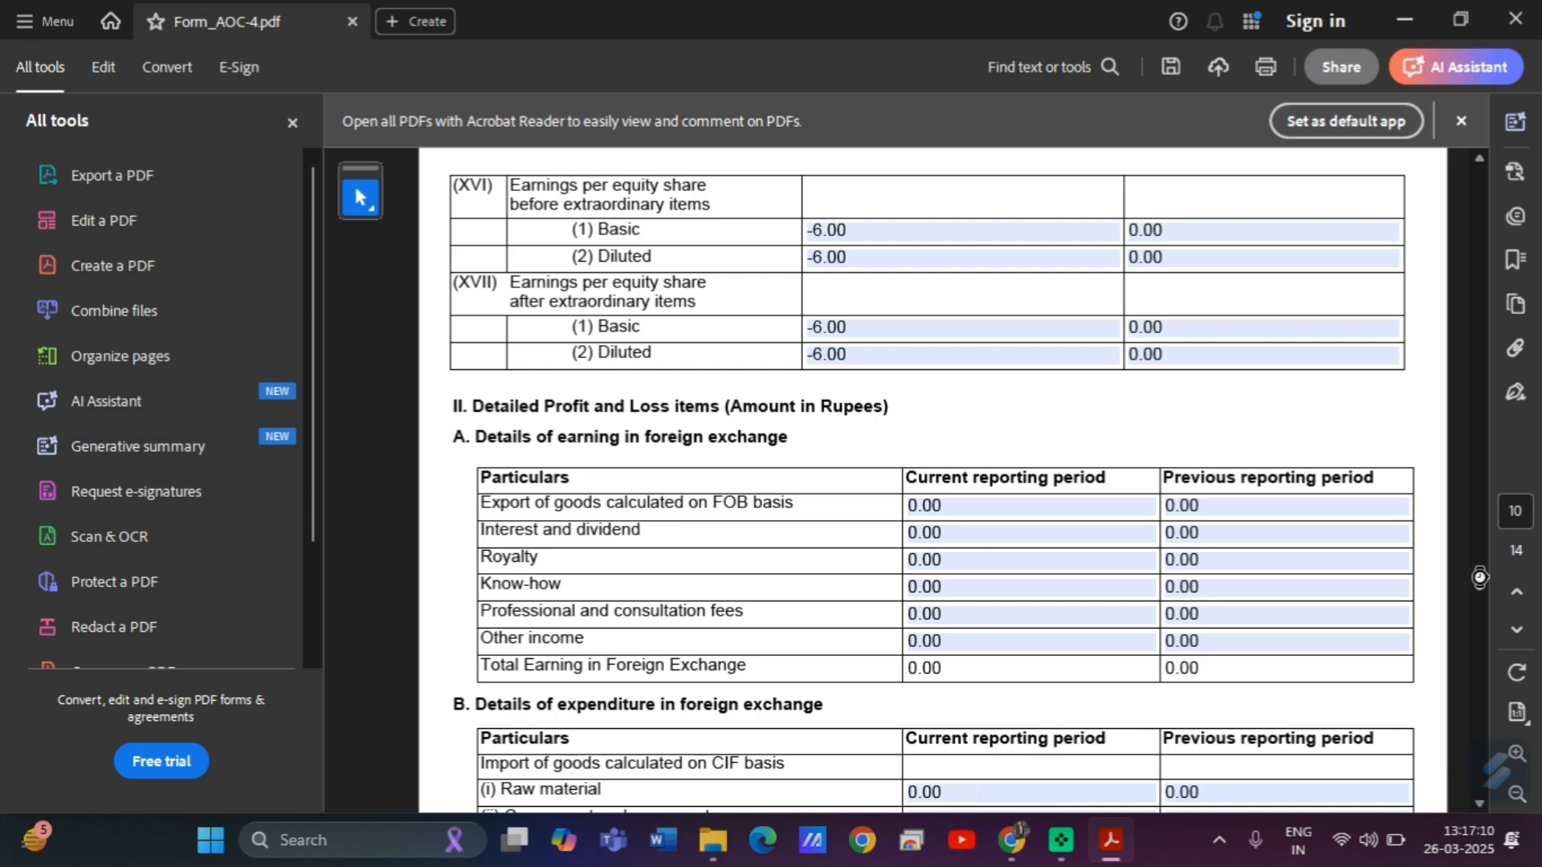
scroll(1480, 576, down, 5)
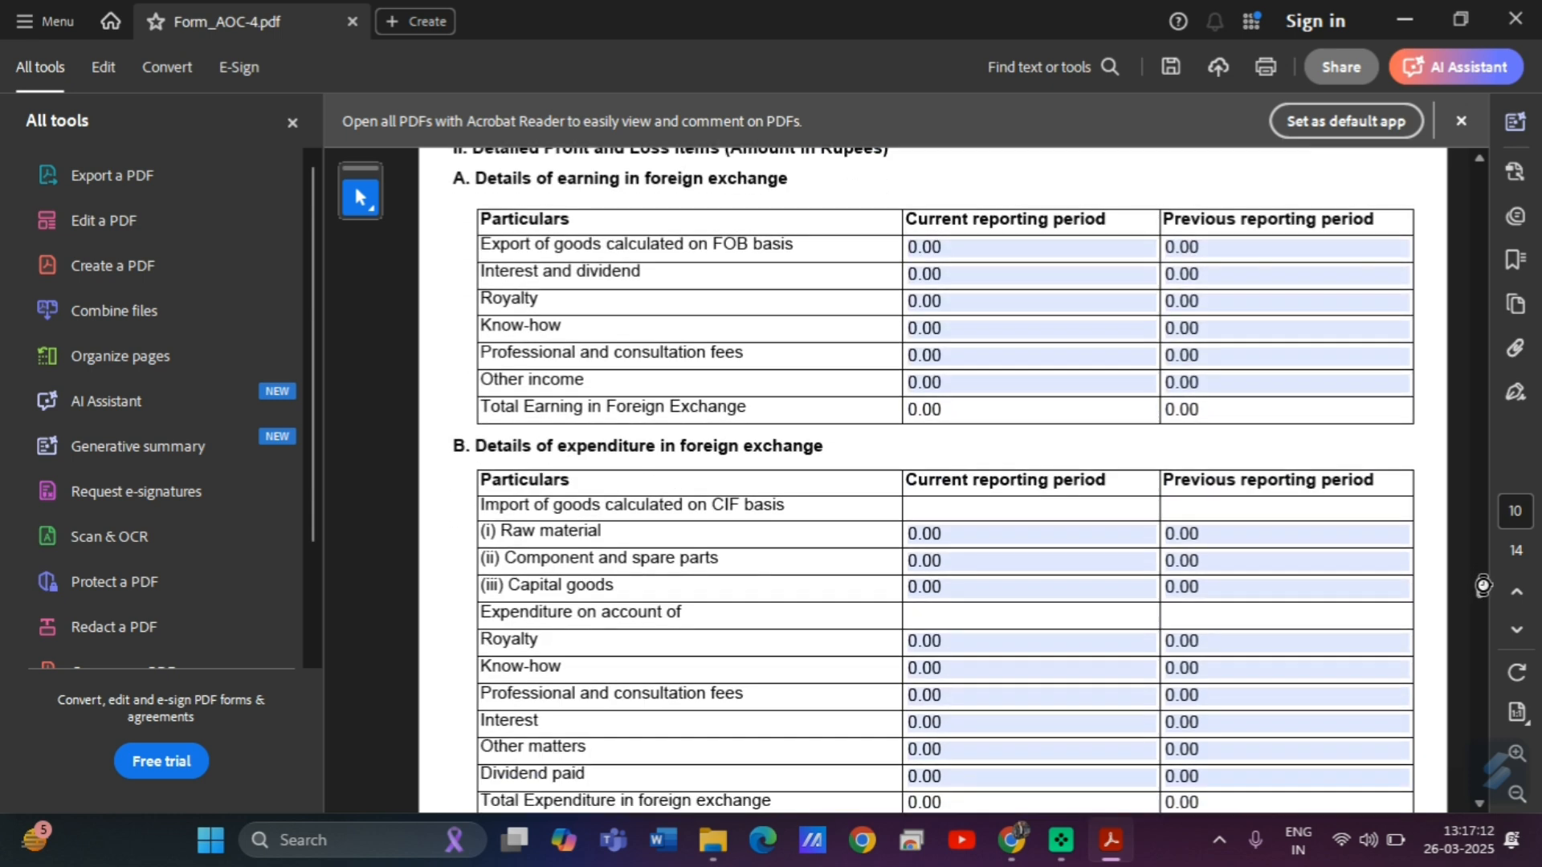
scroll(1482, 586, down, 4)
scroll(1483, 594, down, 5)
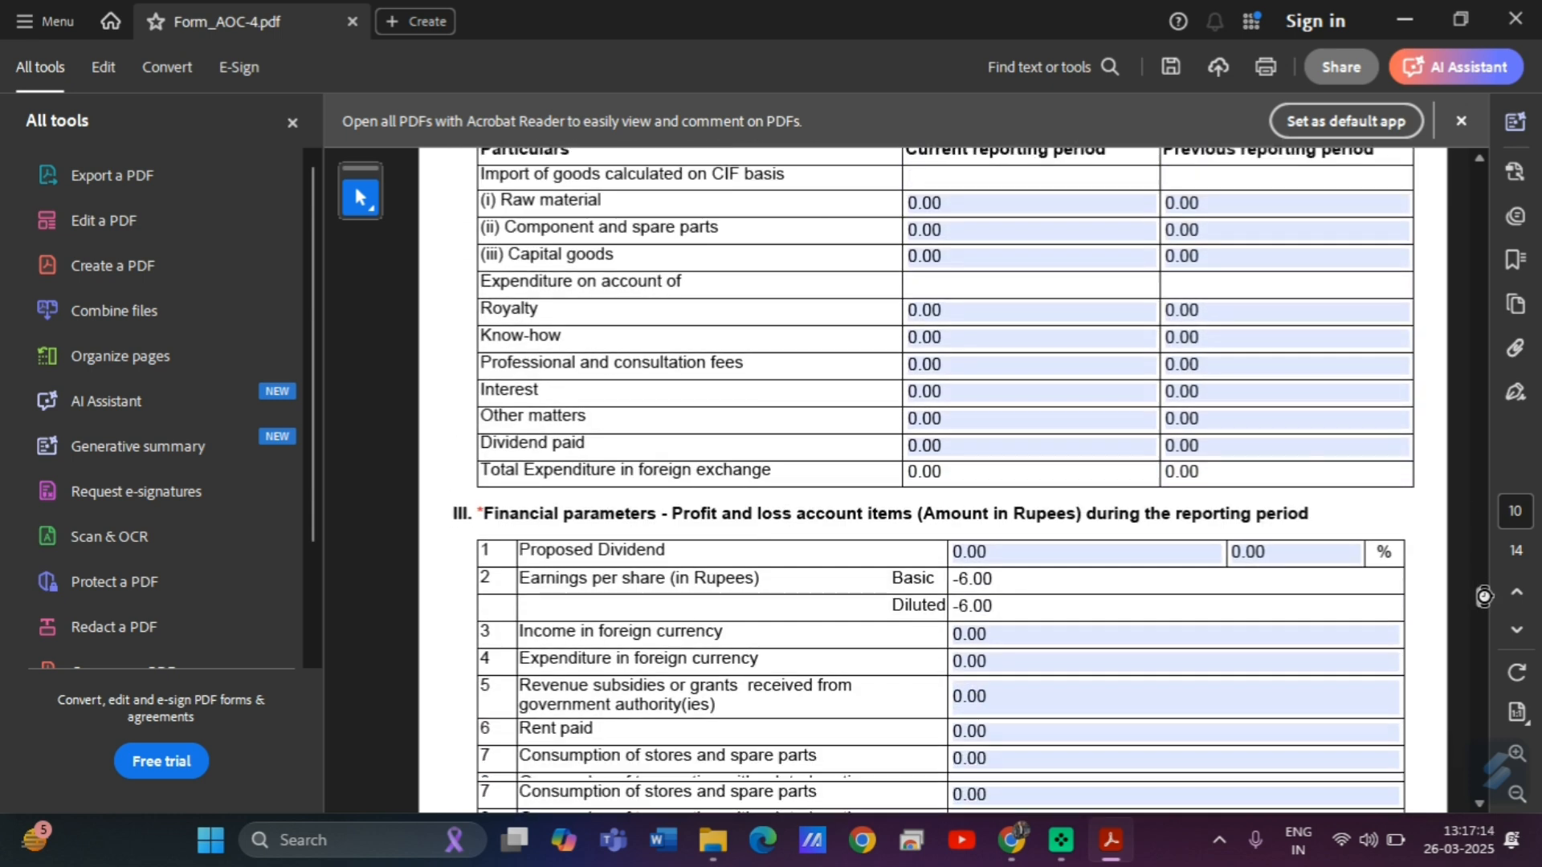
scroll(1486, 602, down, 5)
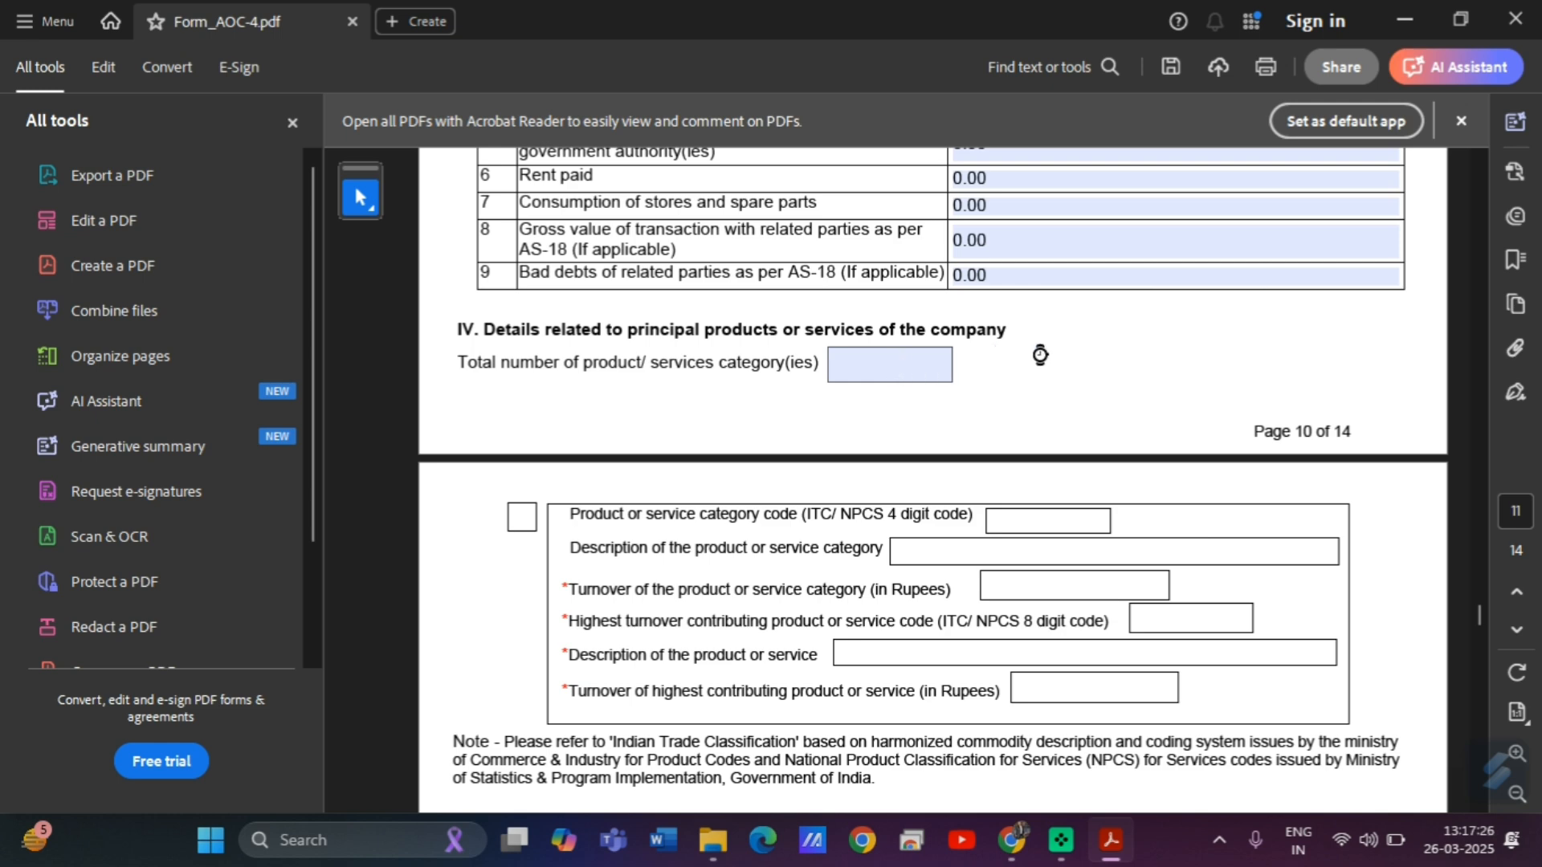
Enter 0 as the total number of product/service categories.
click(890, 369)
text(0)
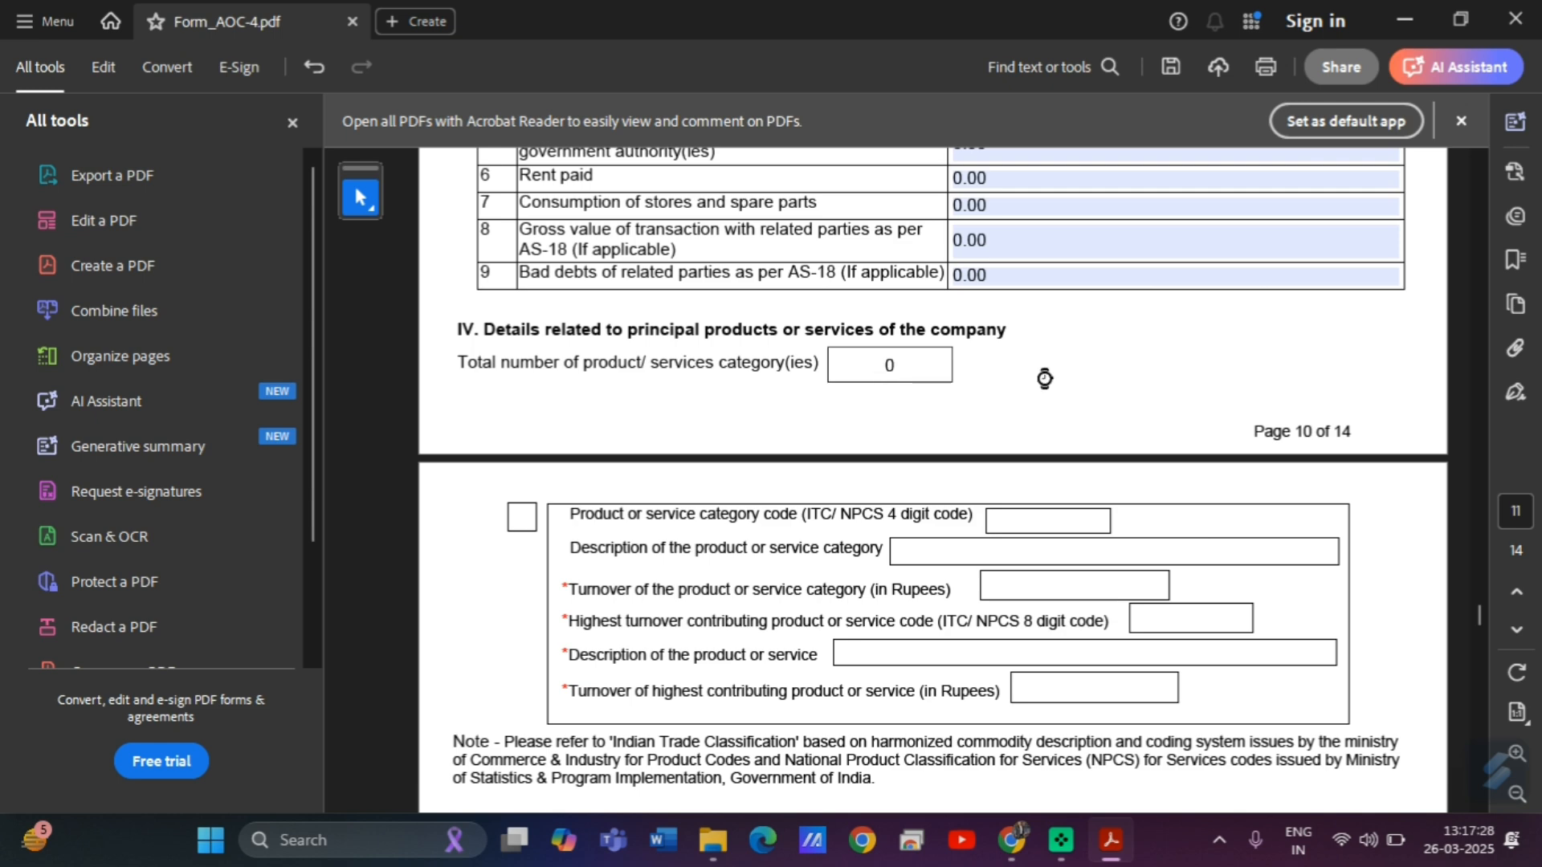
click(1115, 375)
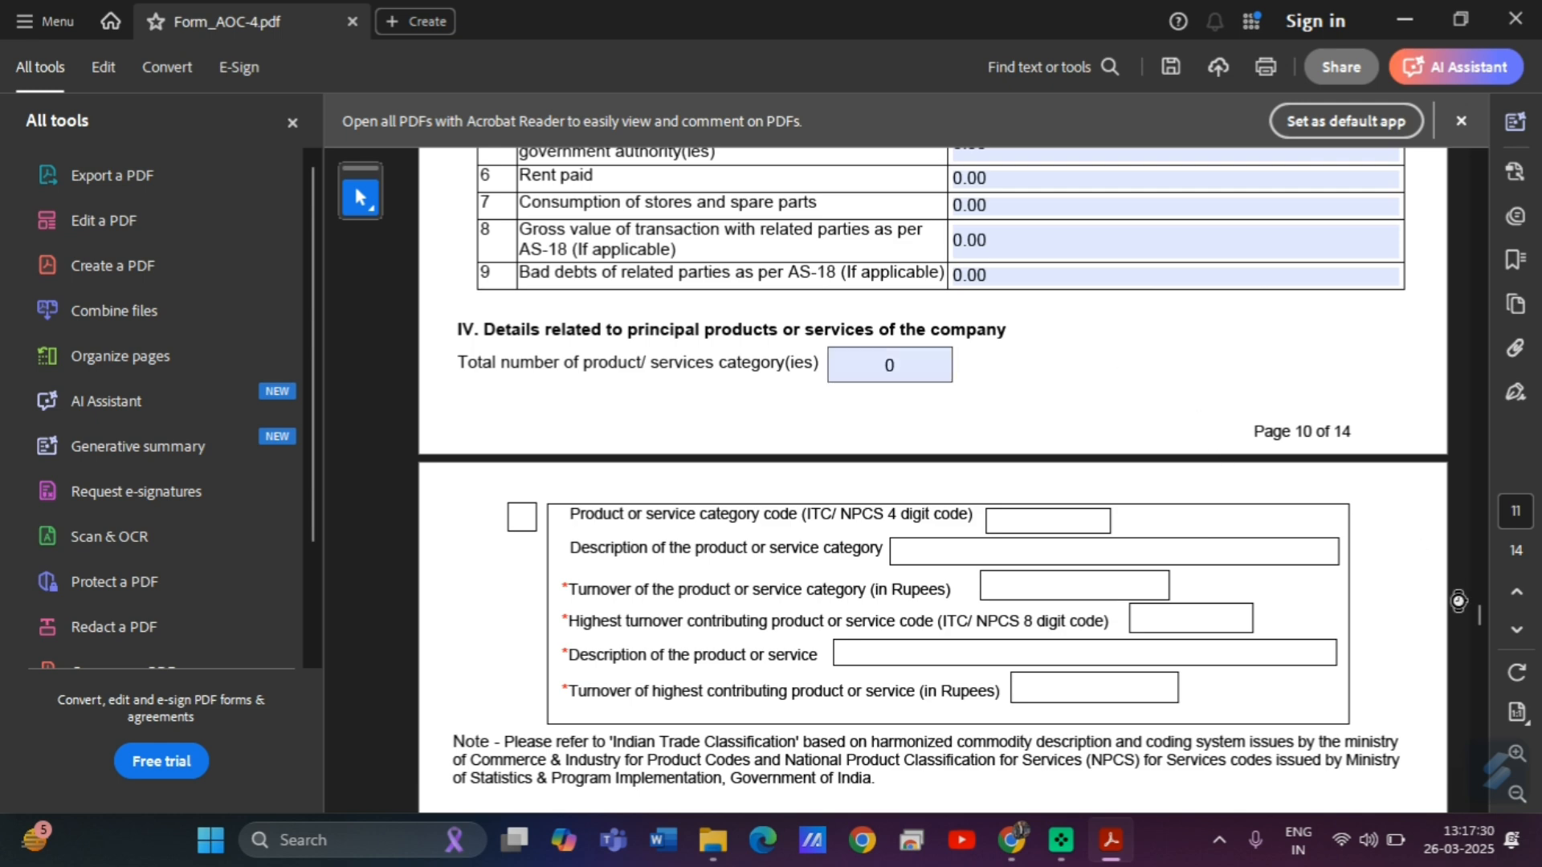
Set CSR applicability under section 135 to No, after briefly checking the Yes fields.
scroll(1480, 624, down, 5)
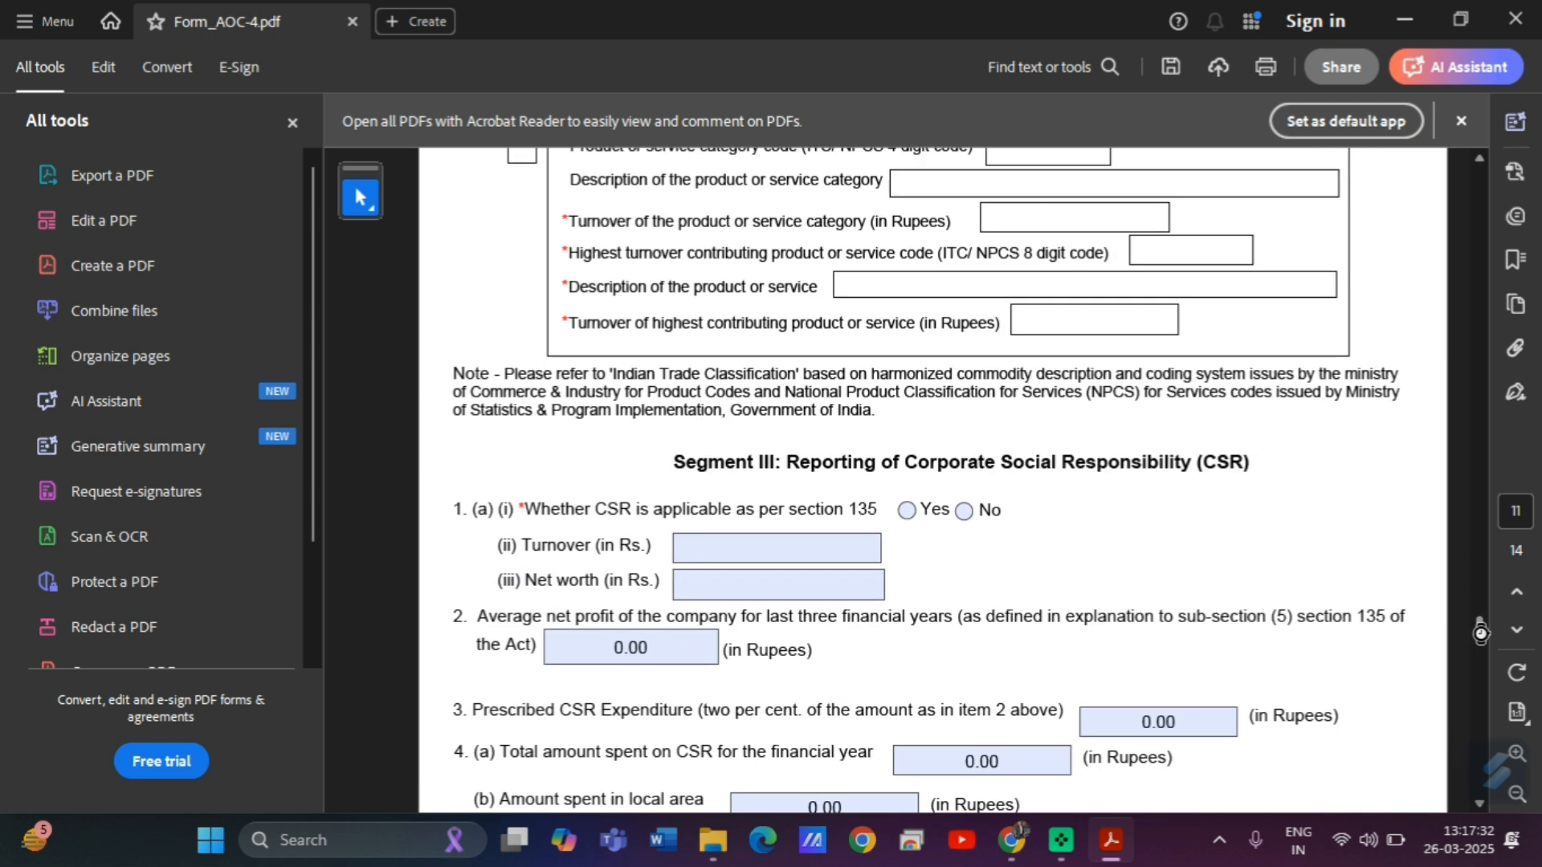
scroll(1481, 625, down, 2)
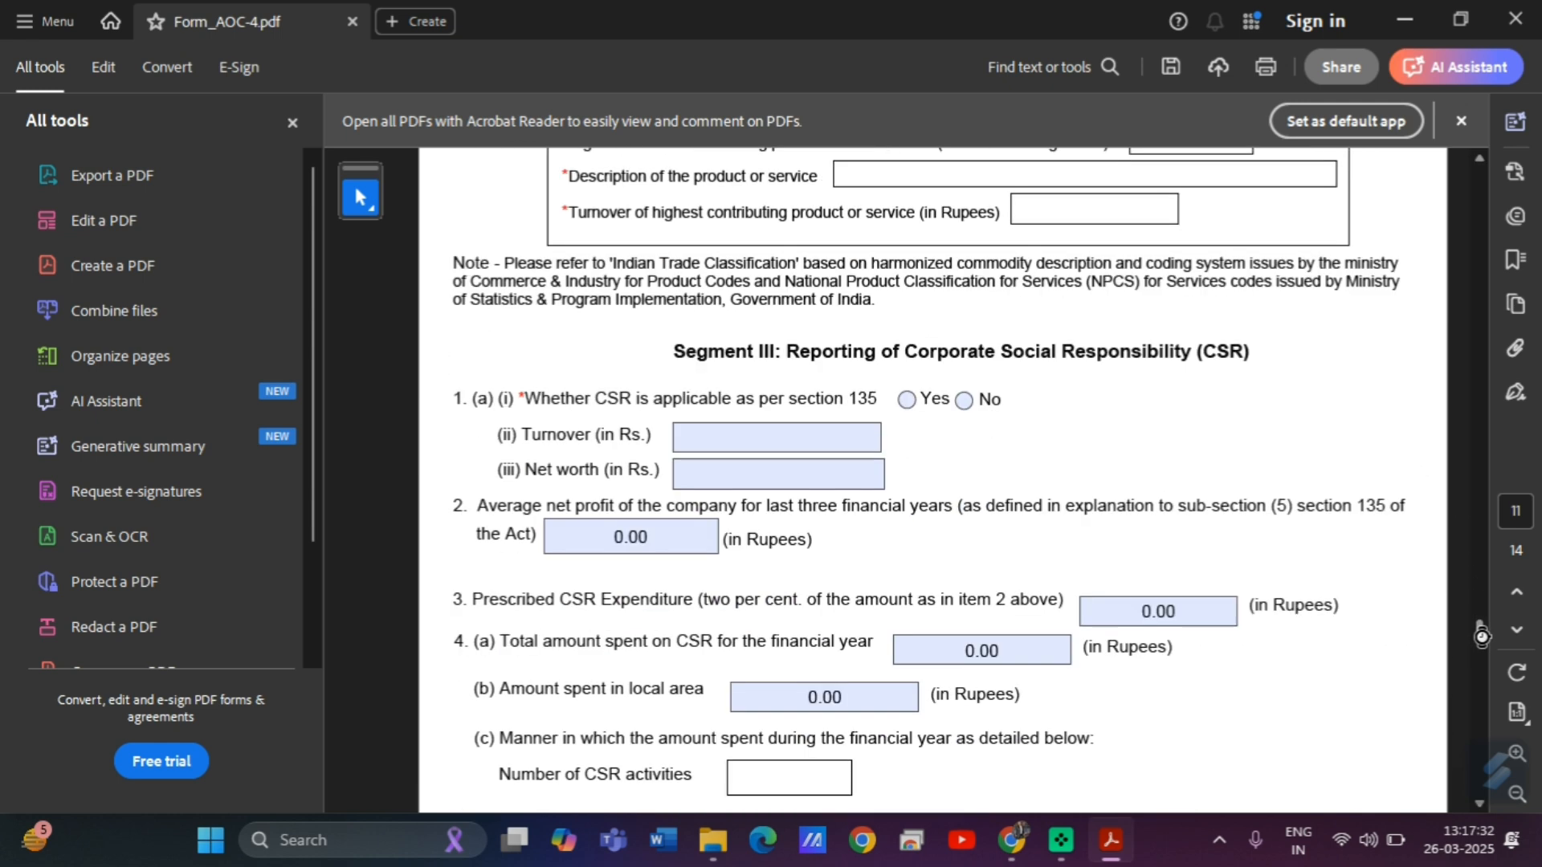
click(963, 400)
click(1003, 463)
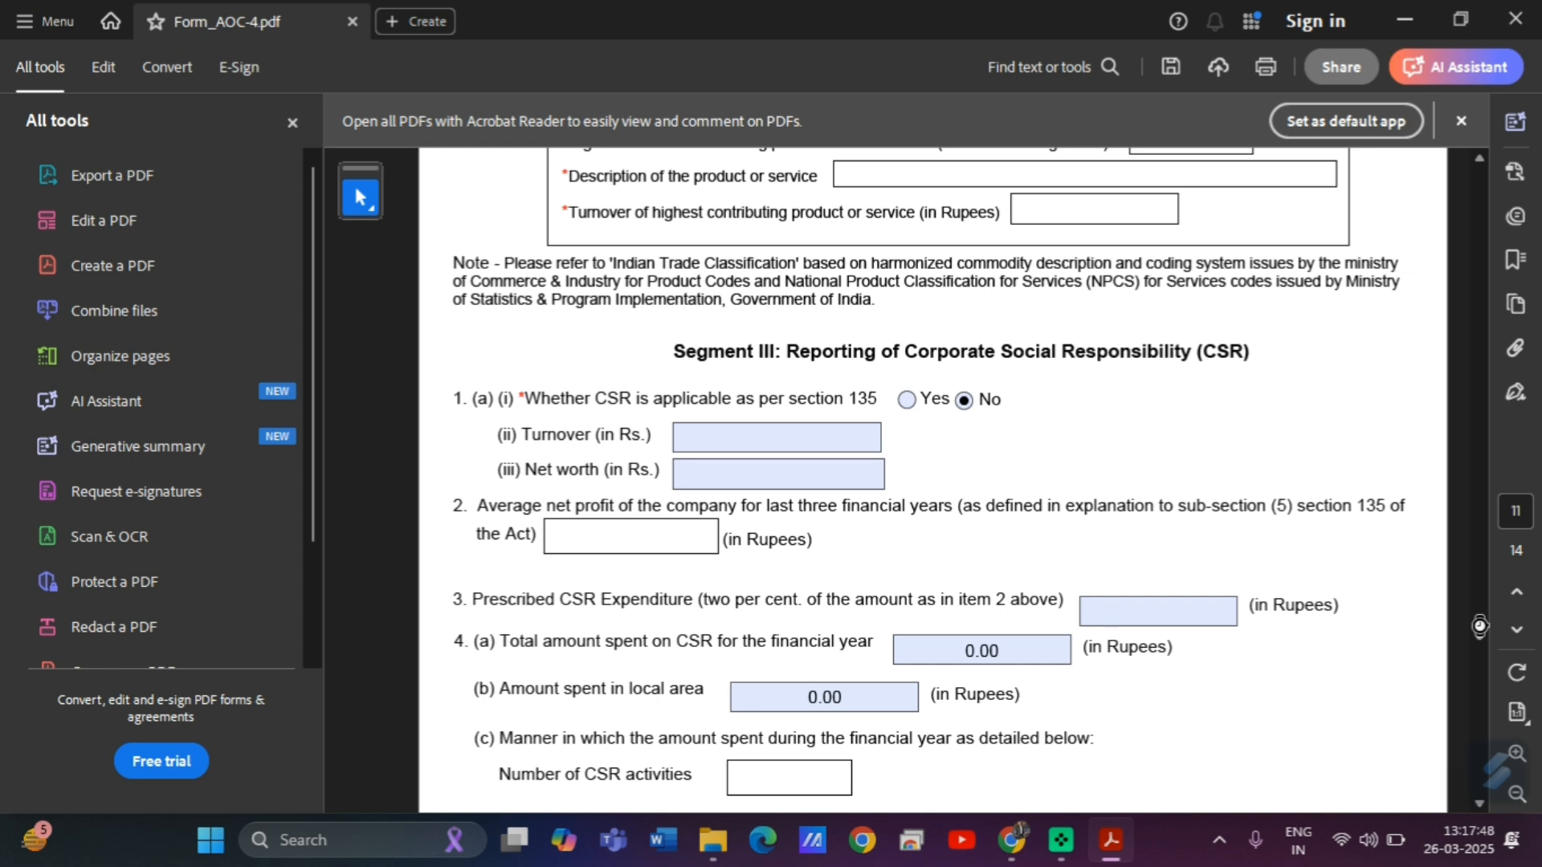
scroll(1479, 626, down, 3)
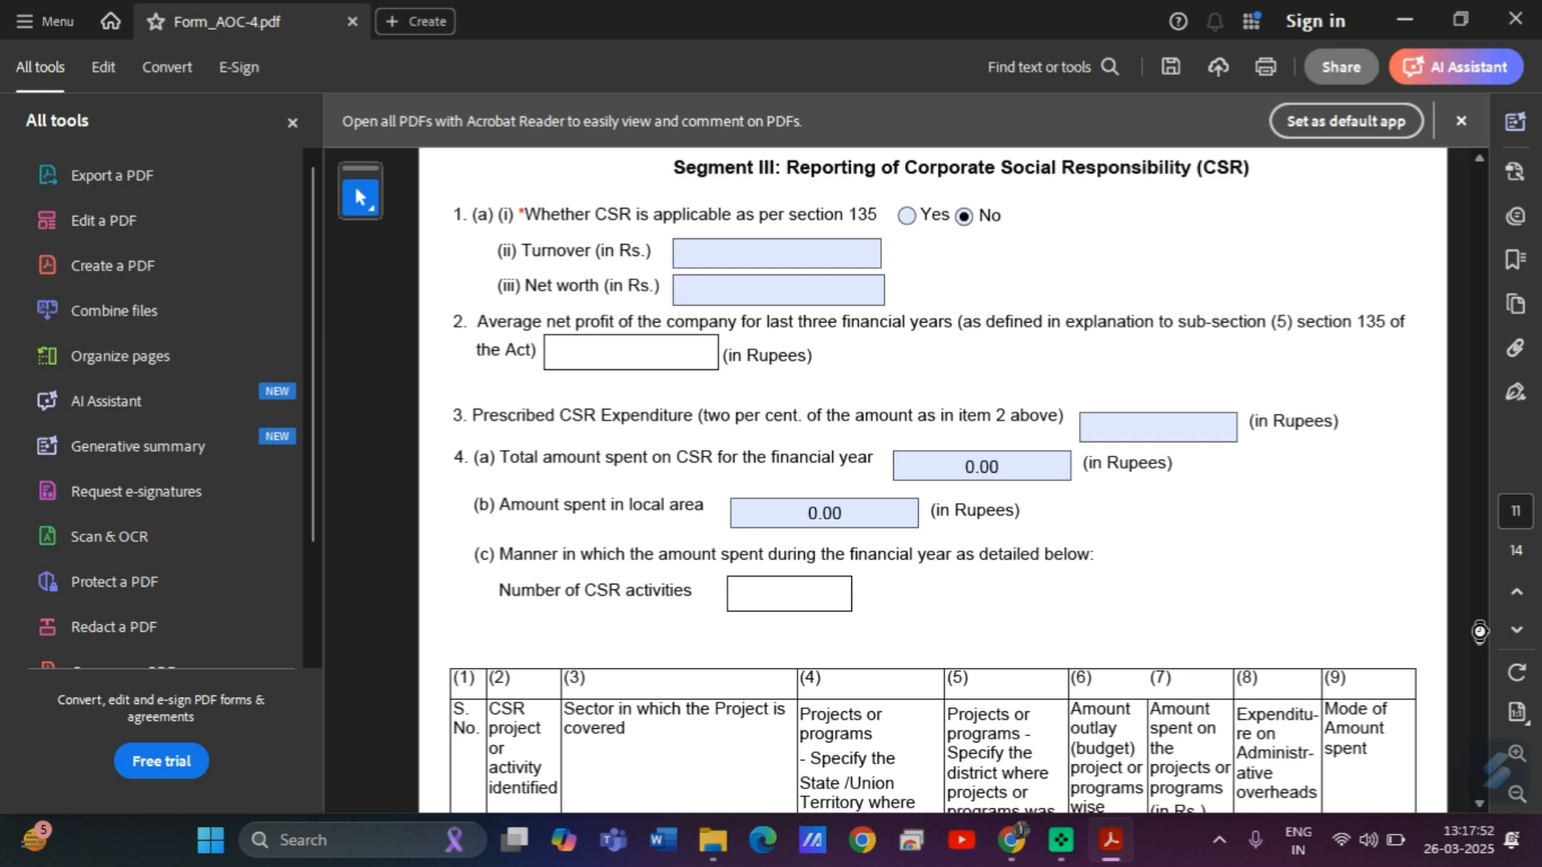
click(907, 215)
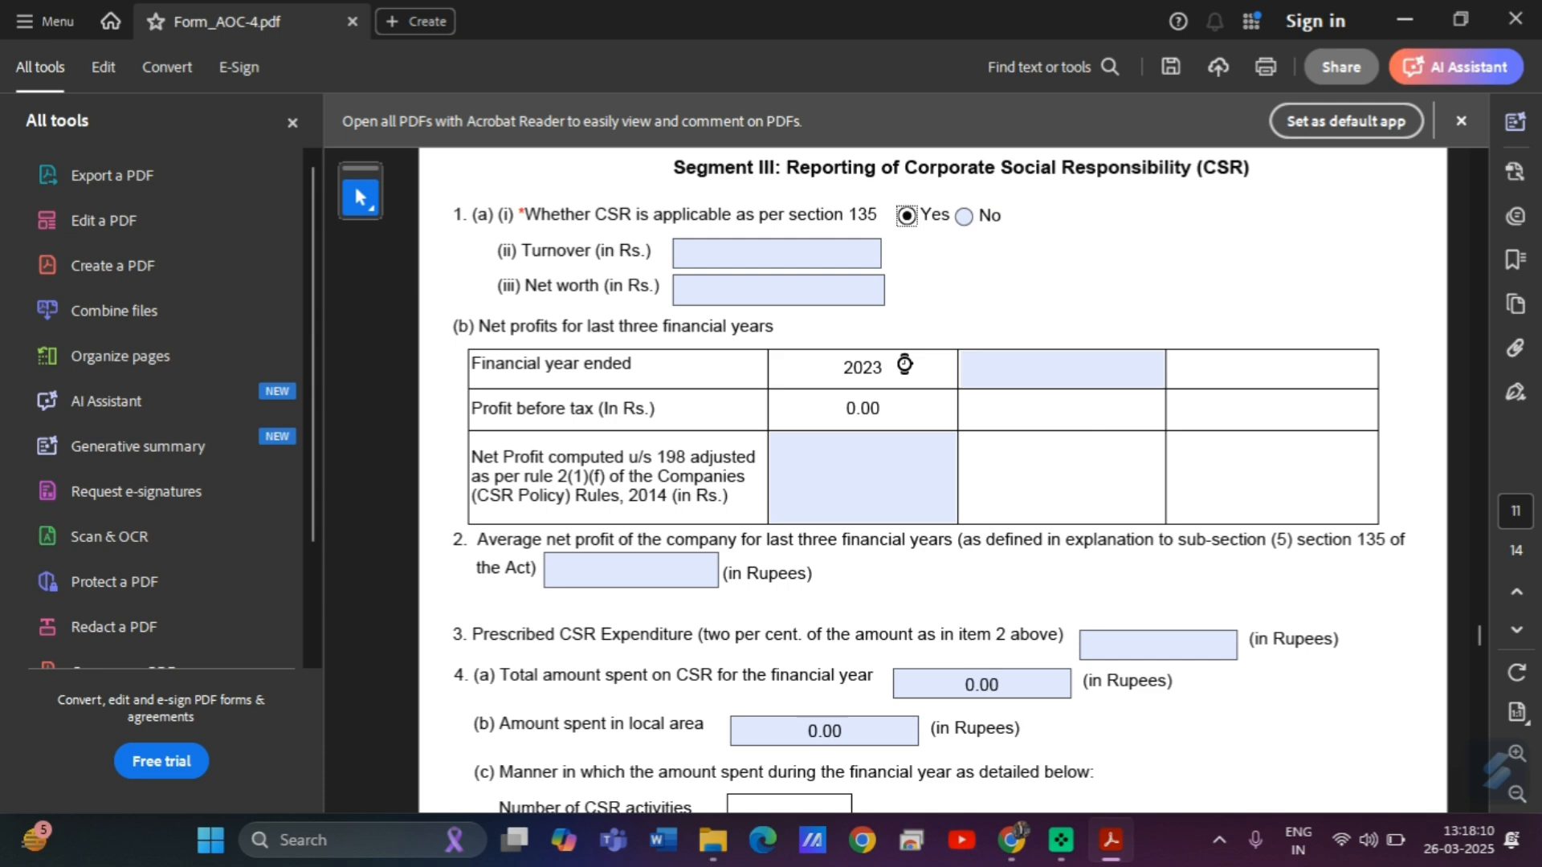
click(965, 216)
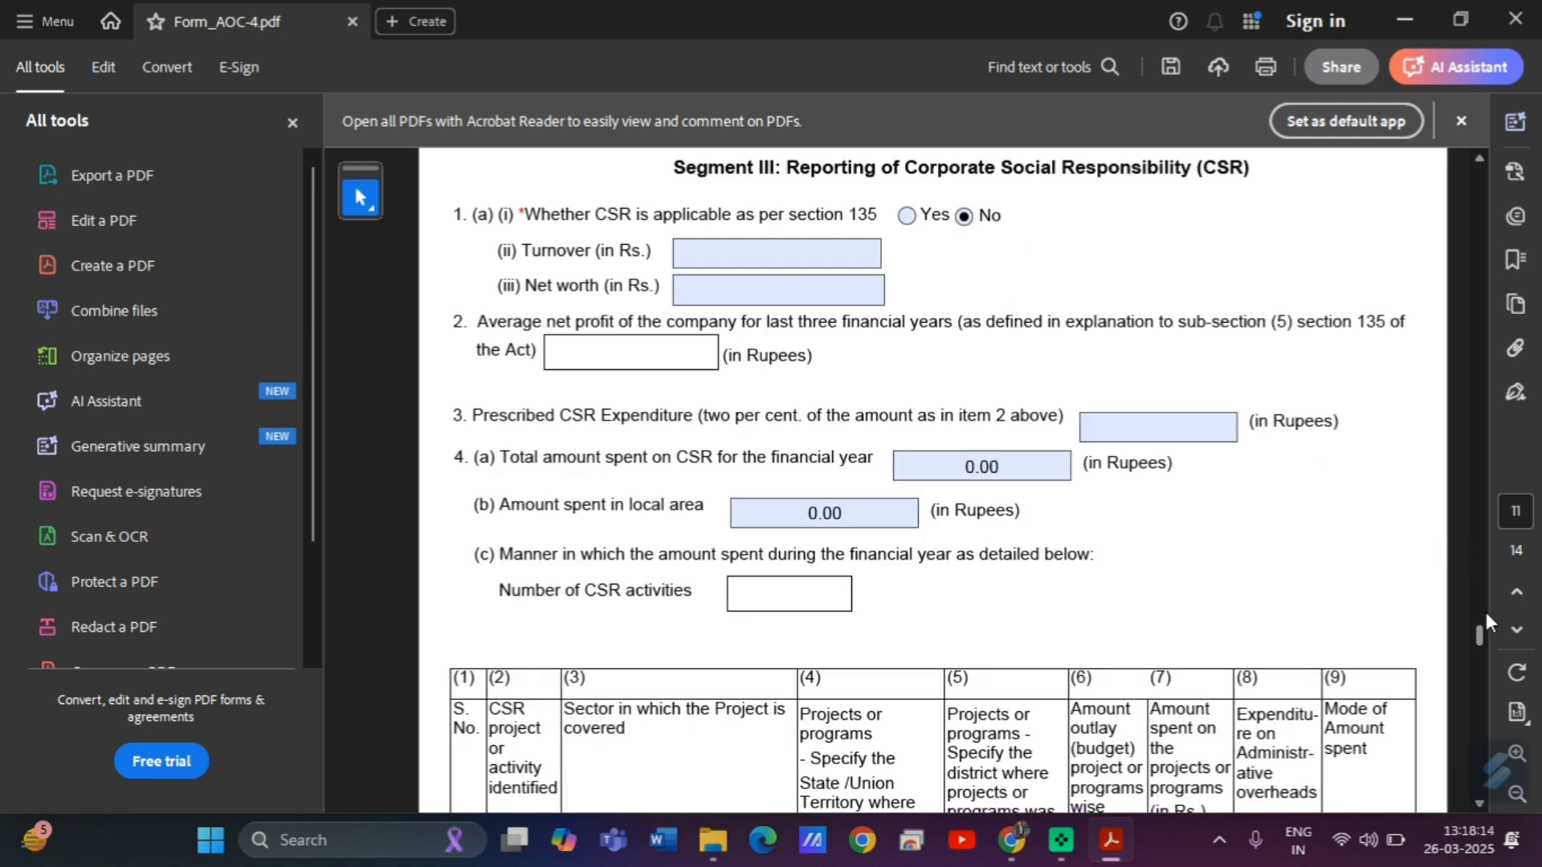
drag(1478, 635, 1482, 668)
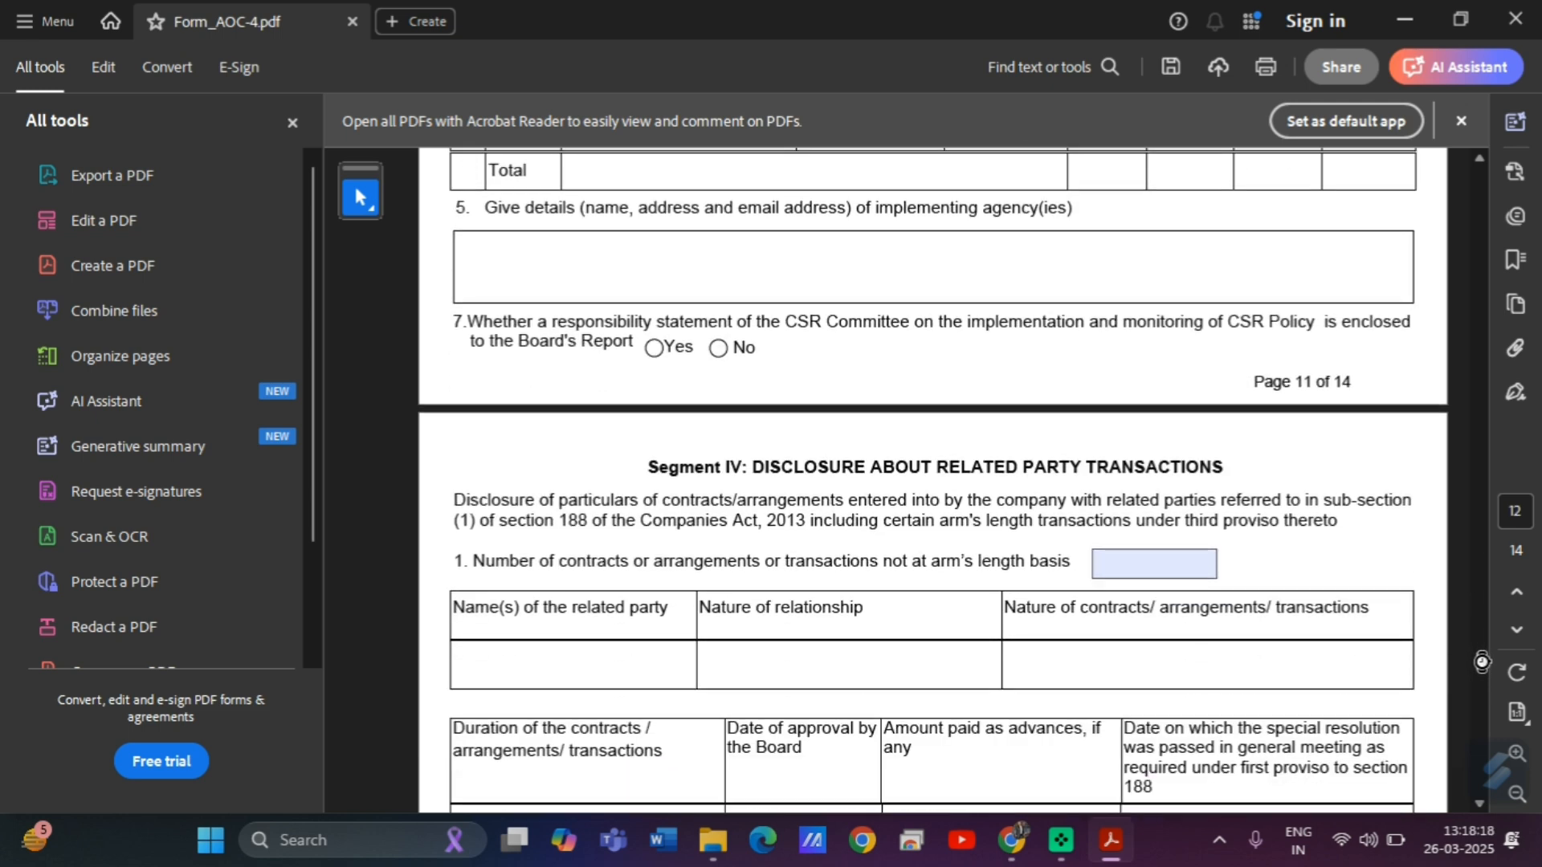
Enter 0 for both the non-arm's-length and material arm's-length related-party contract counts.
click(1152, 562)
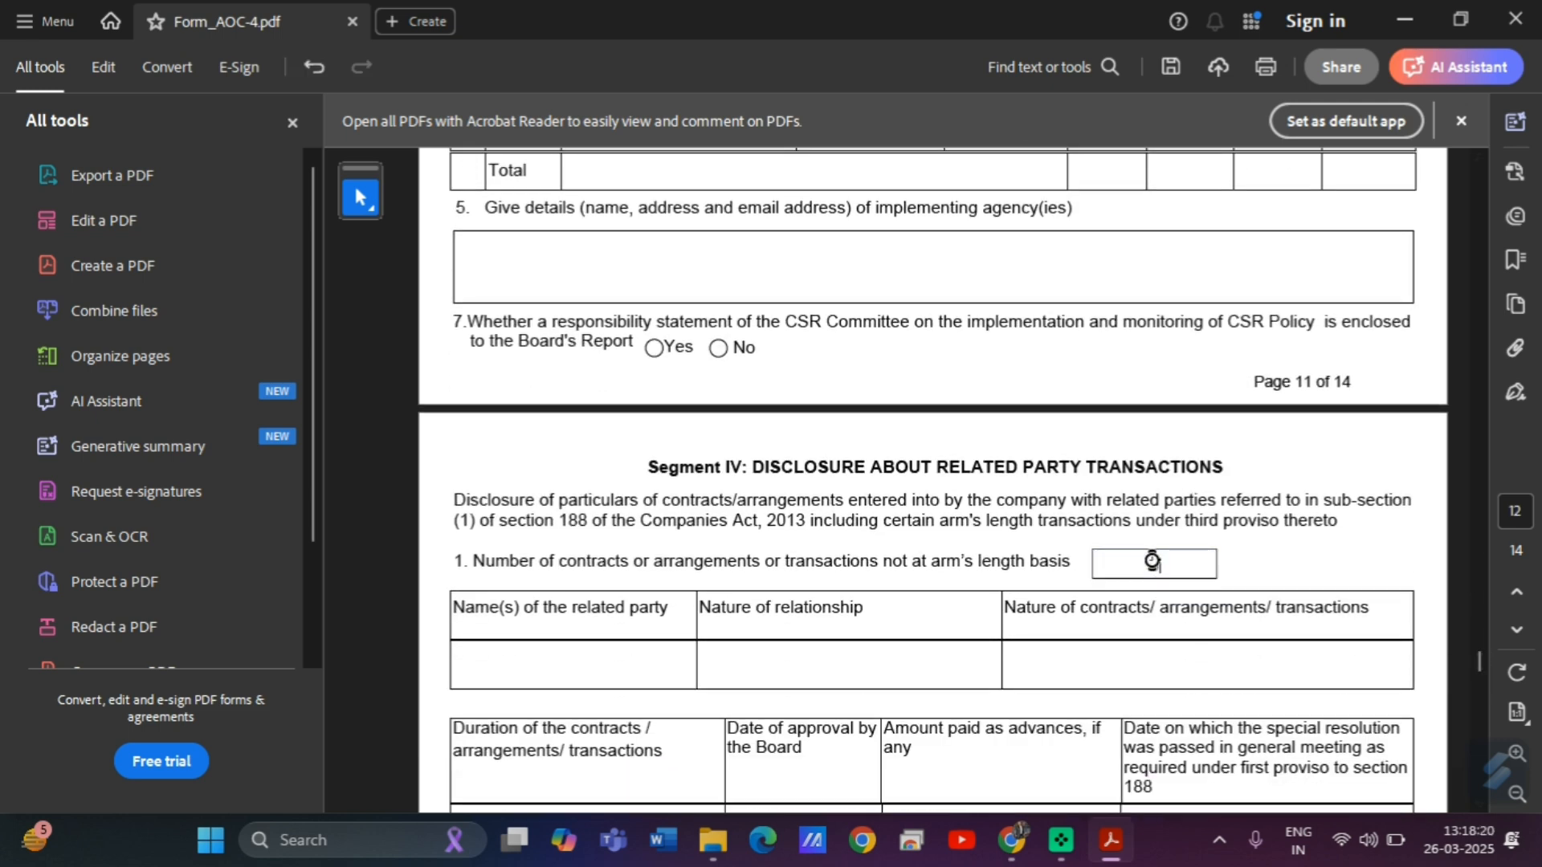
text(0)
click(1330, 564)
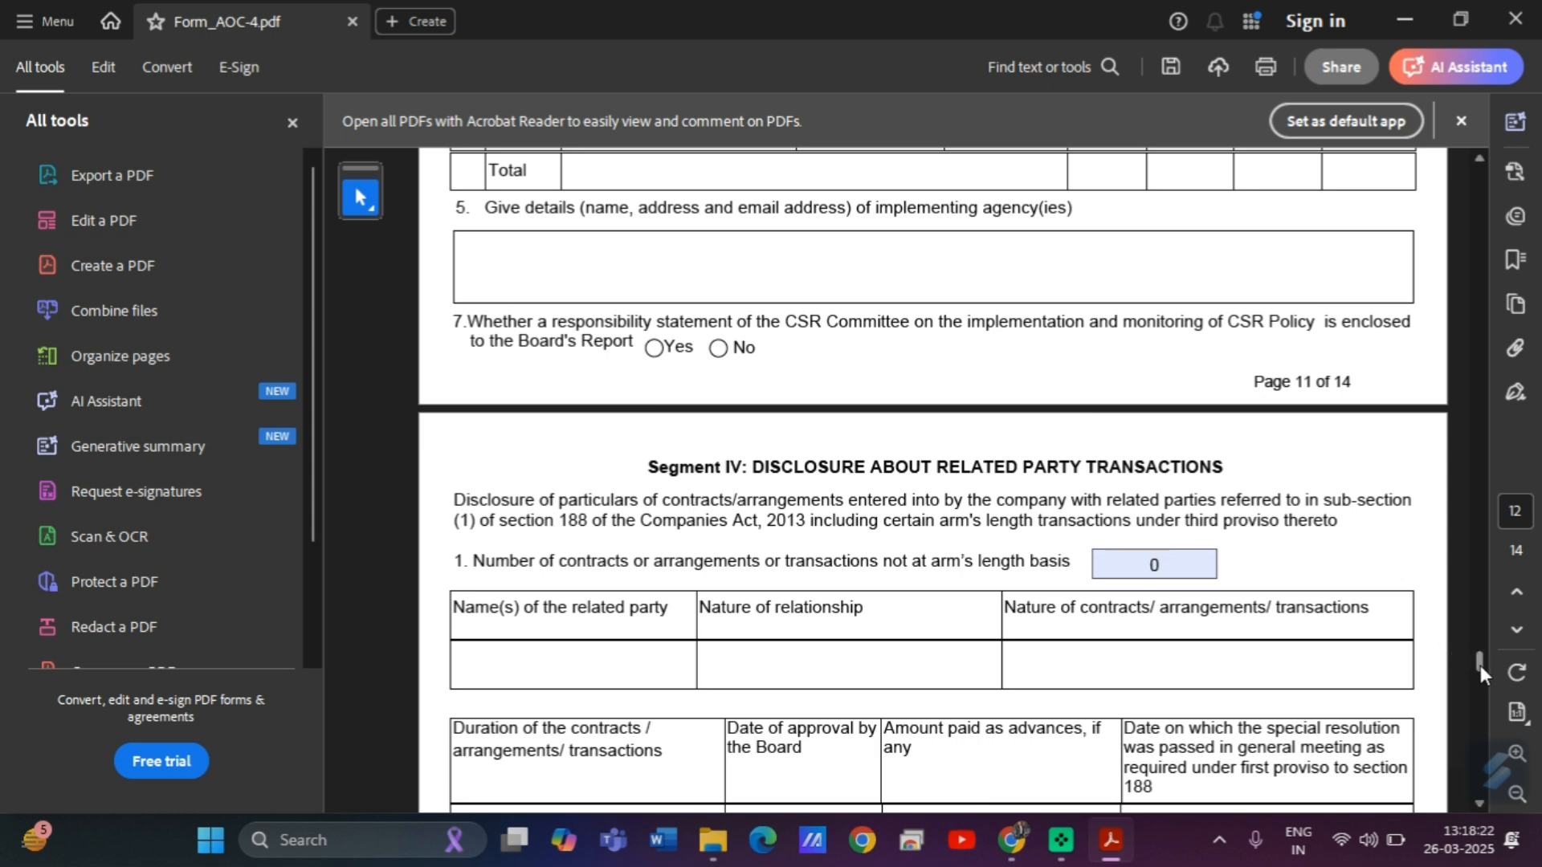
drag(1481, 665, 1480, 671)
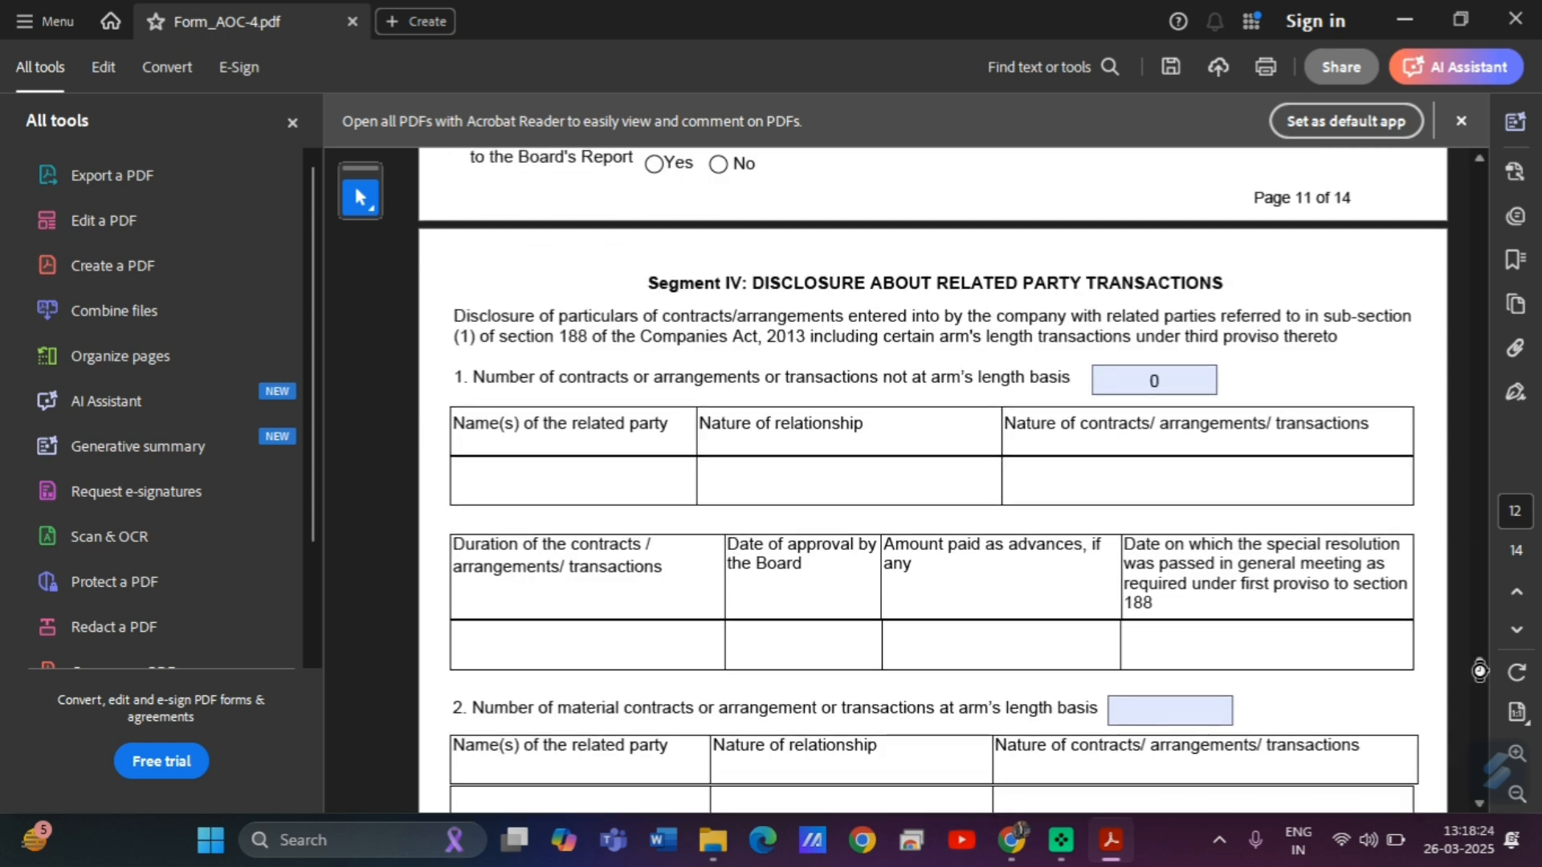
click(1165, 703)
text(0)
click(1275, 689)
drag(1481, 668, 1483, 691)
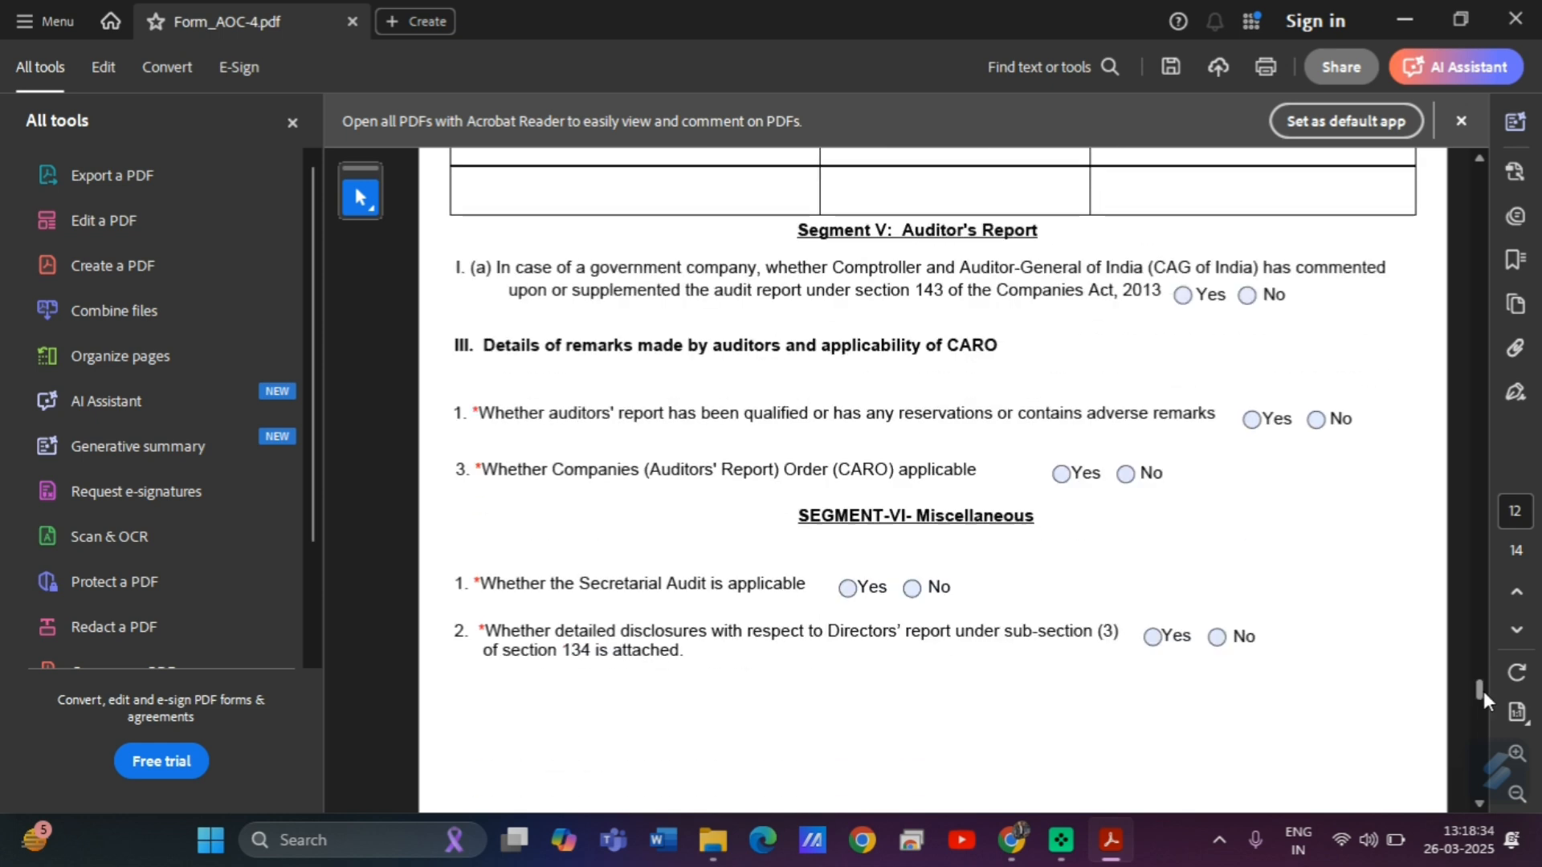
Answer No for CAG comments, qualified report and Secretarial Audit; Yes for directors' disclosures.
click(1248, 294)
click(1314, 420)
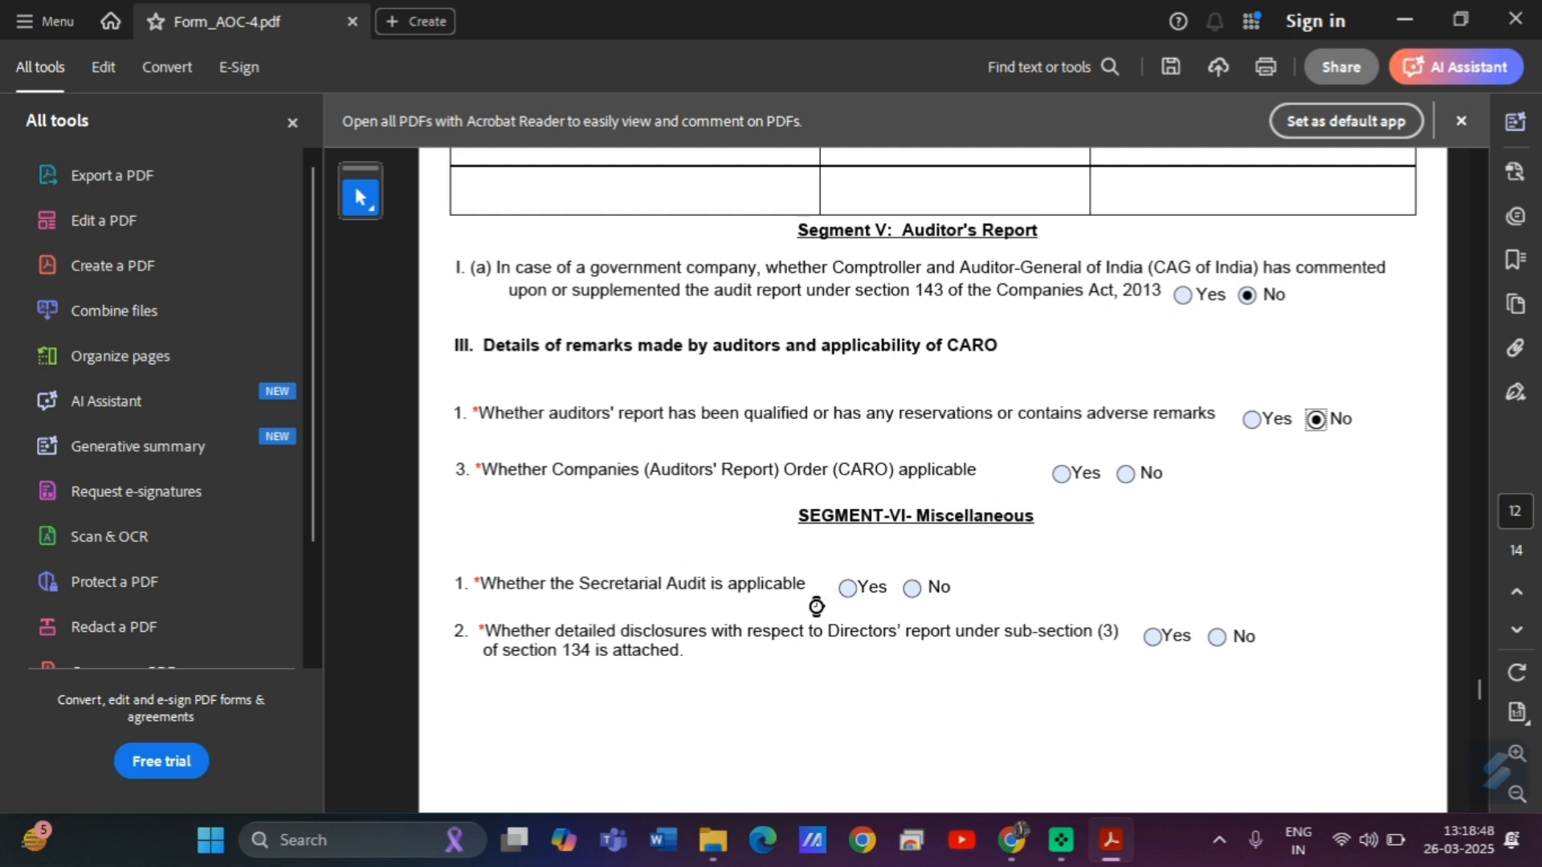
click(913, 590)
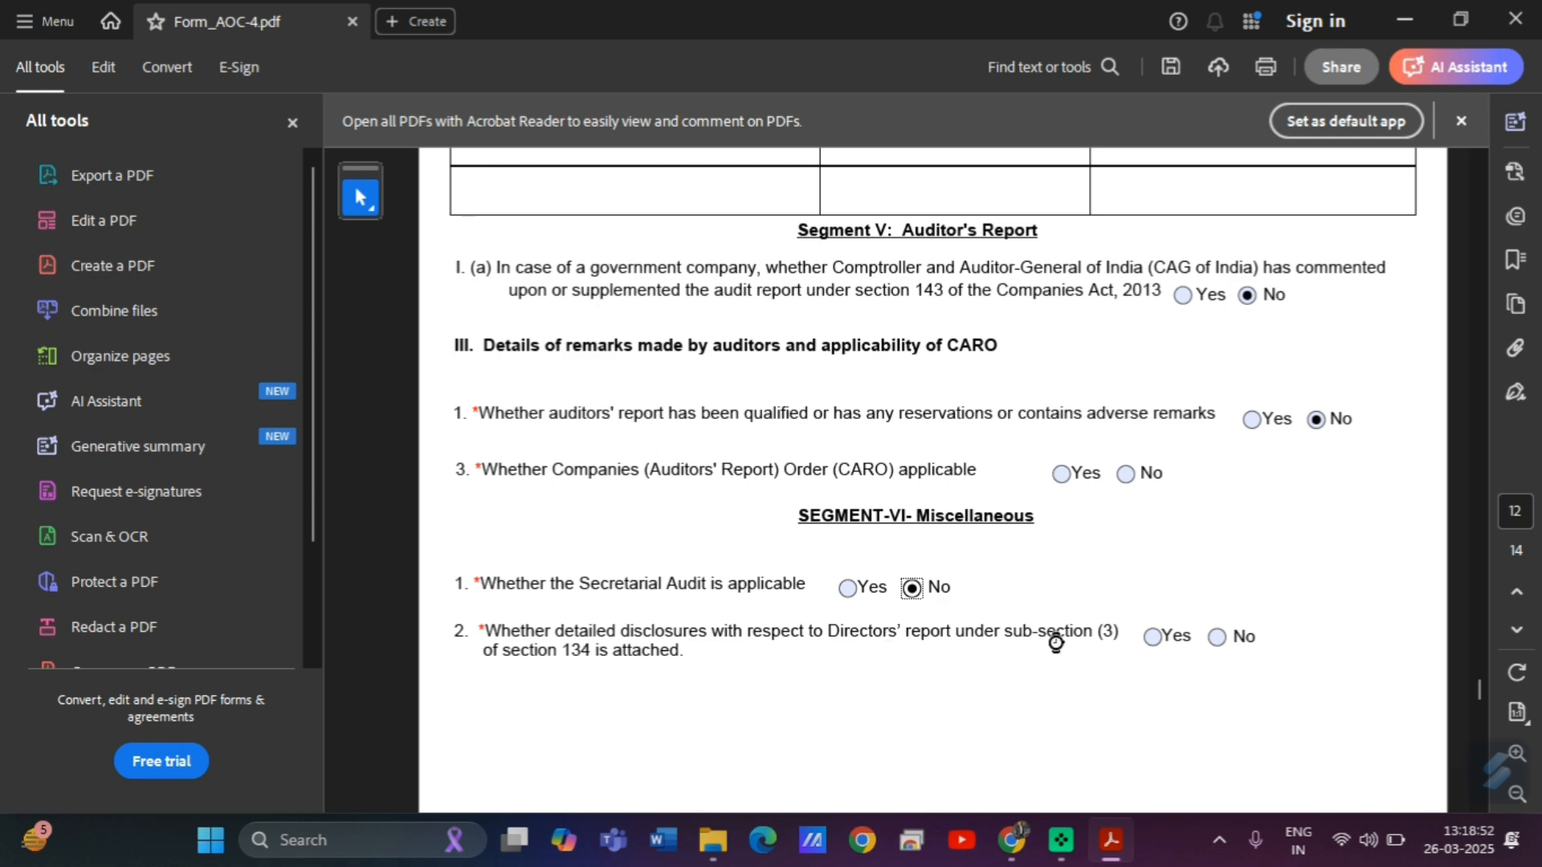
click(1154, 637)
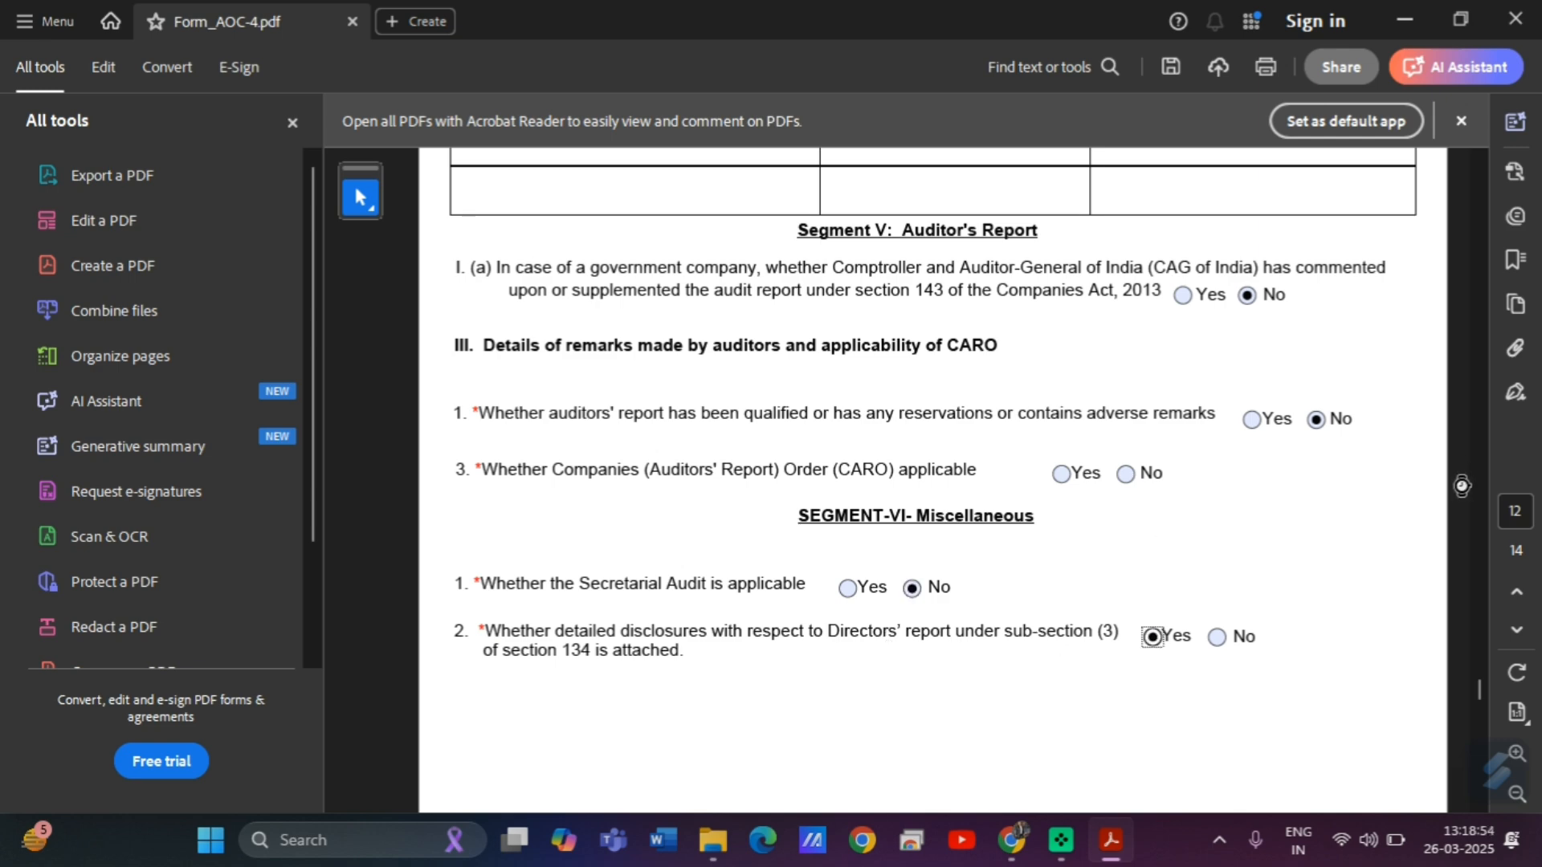
Scroll the AOC-4 form to page 14, then back up to the auditor's report and miscellaneous sections.
scroll(1478, 695, down, 5)
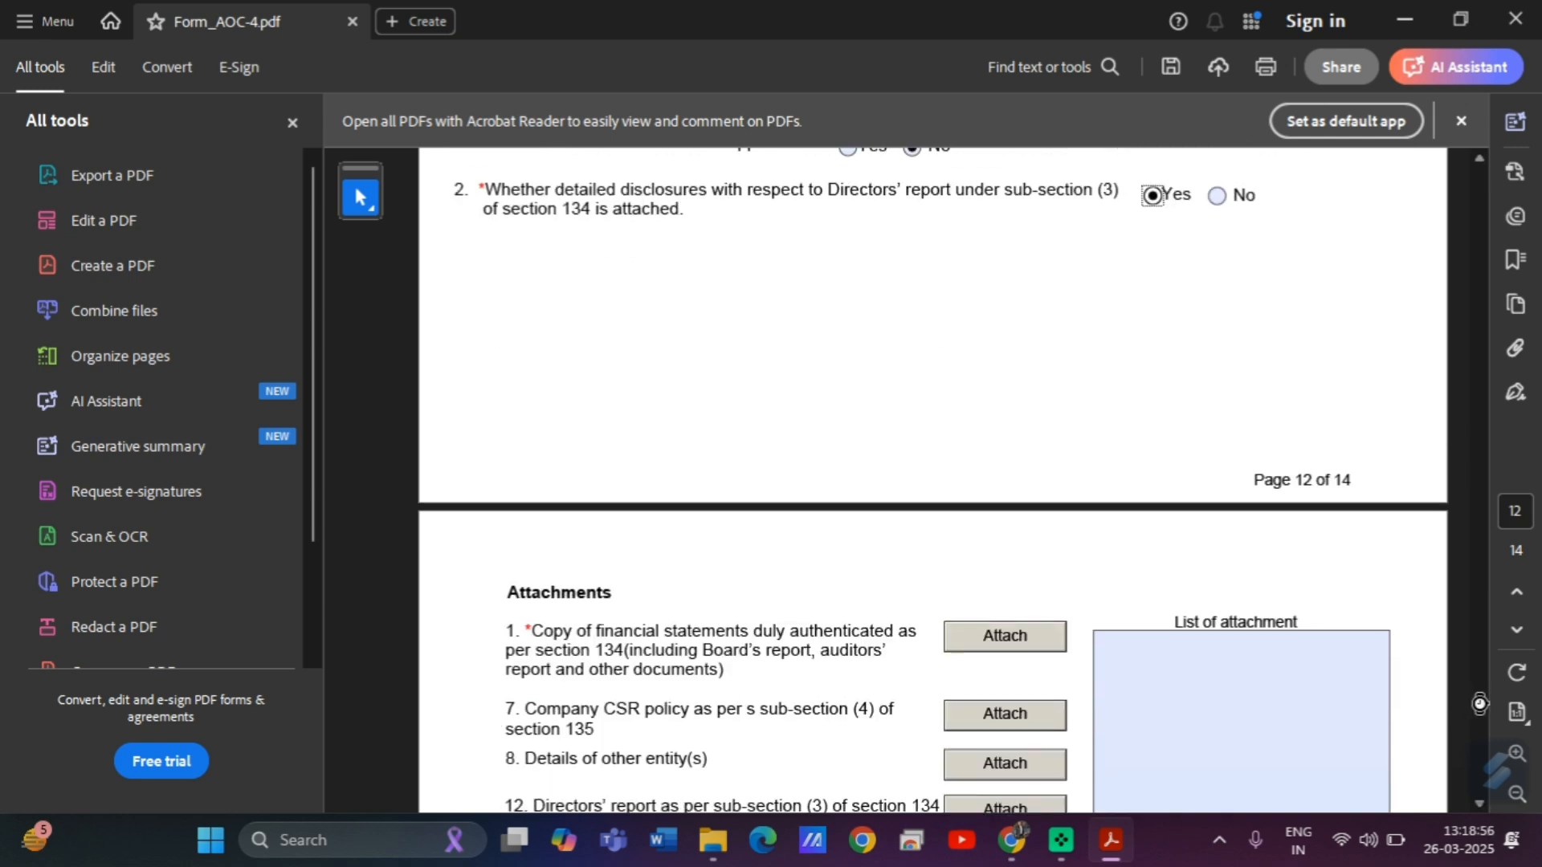
scroll(1480, 706, down, 2)
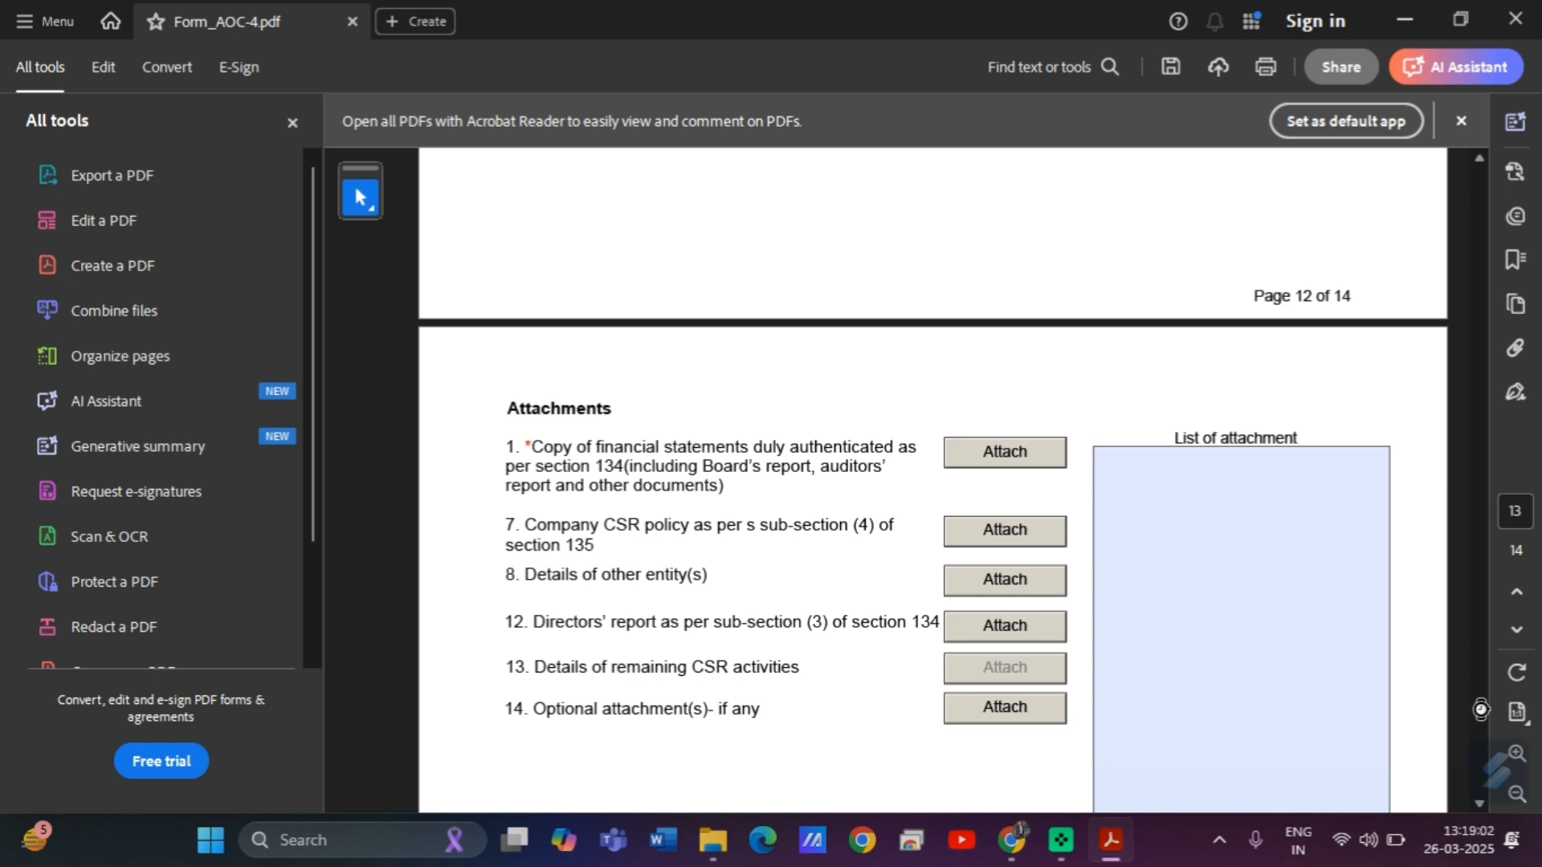
scroll(1480, 709, down, 1)
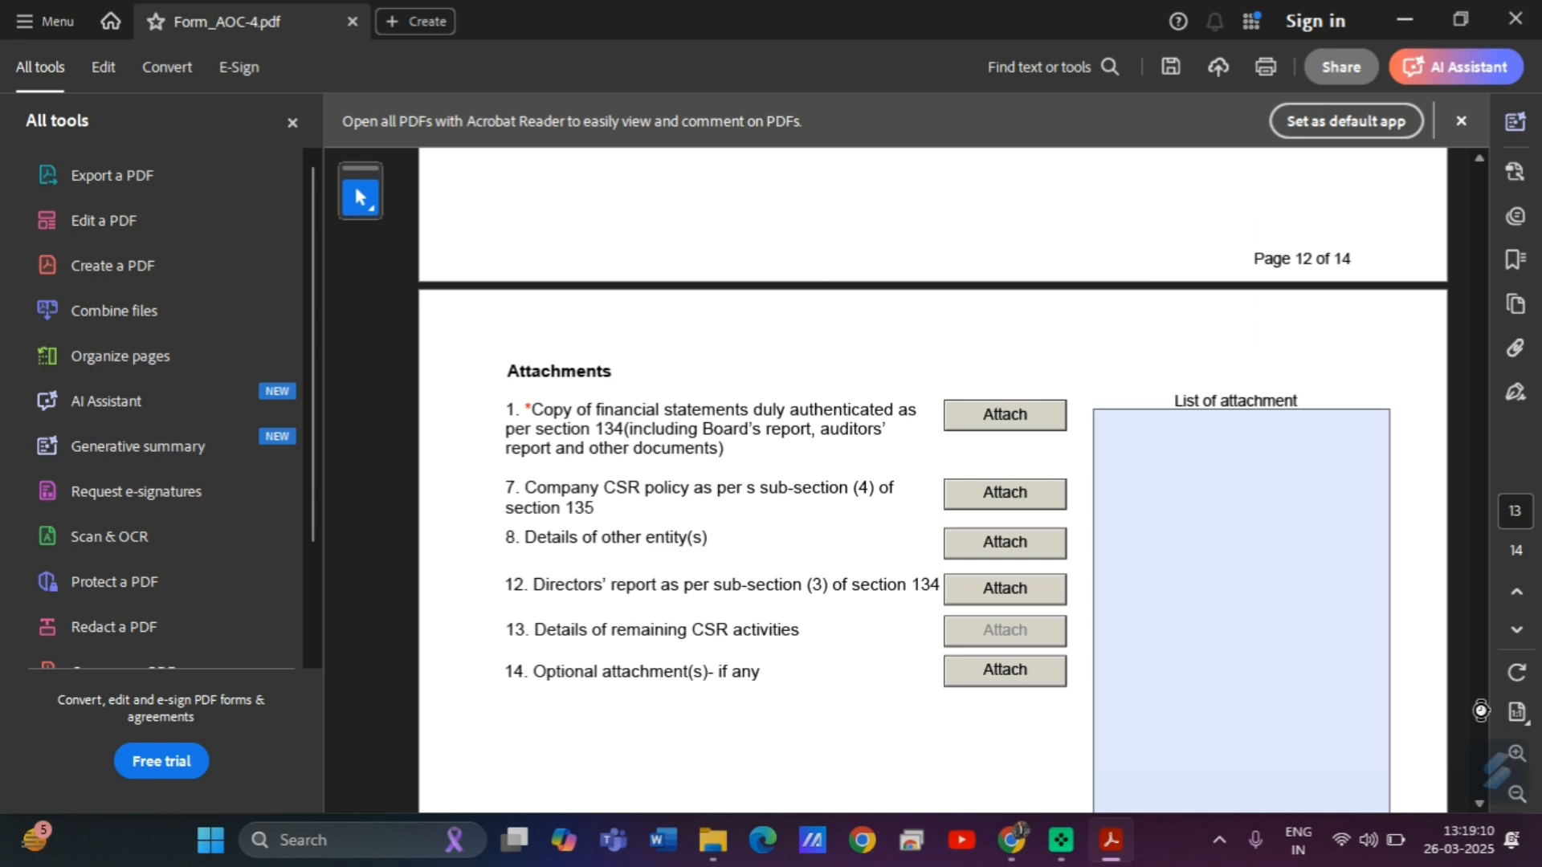
drag(1480, 709, 1483, 735)
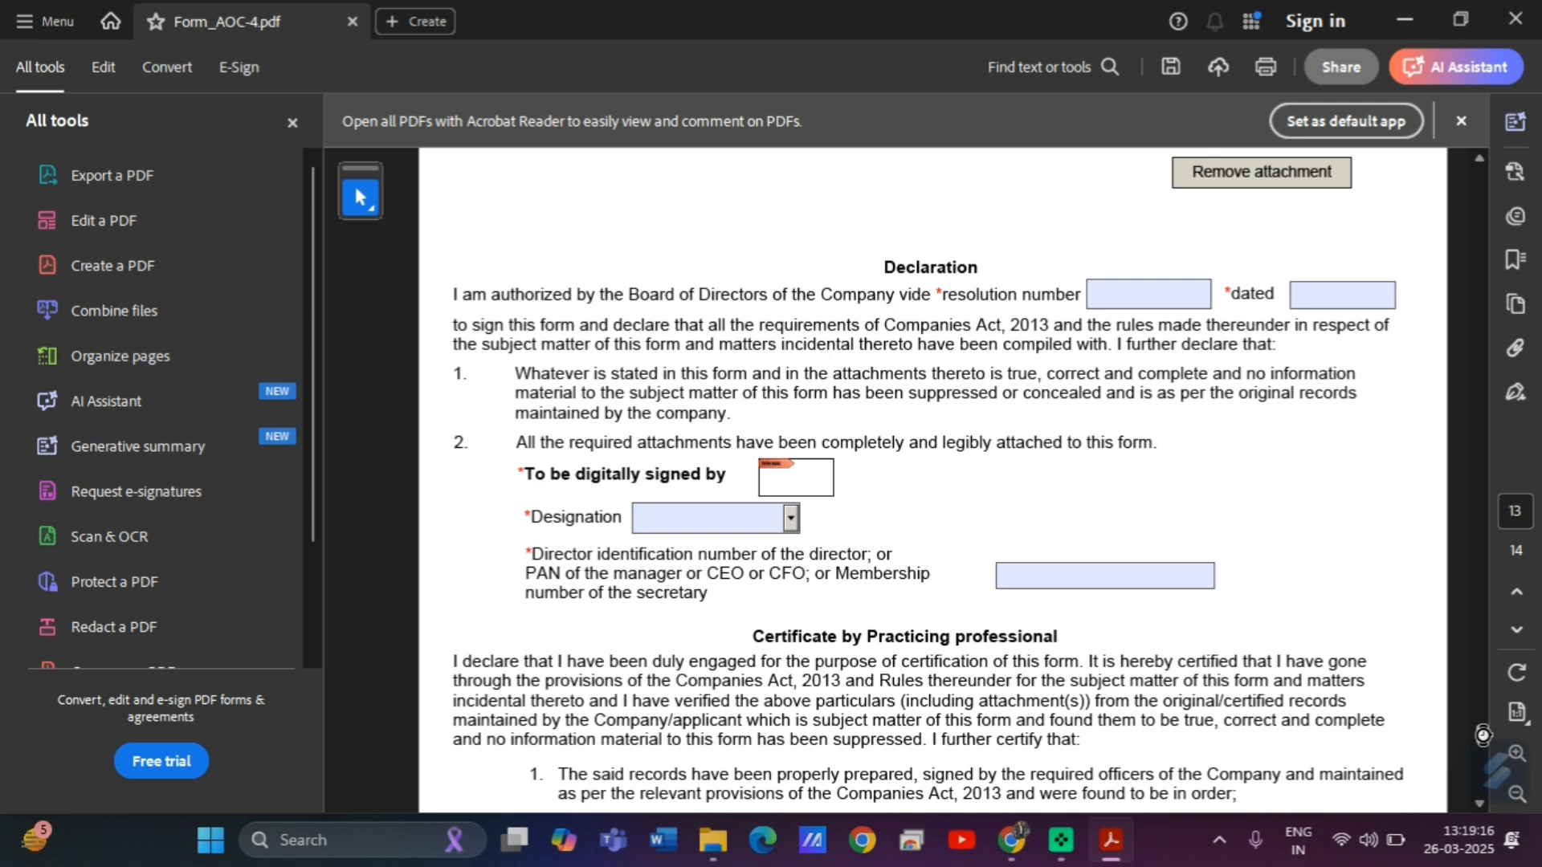
drag(1482, 735, 1483, 750)
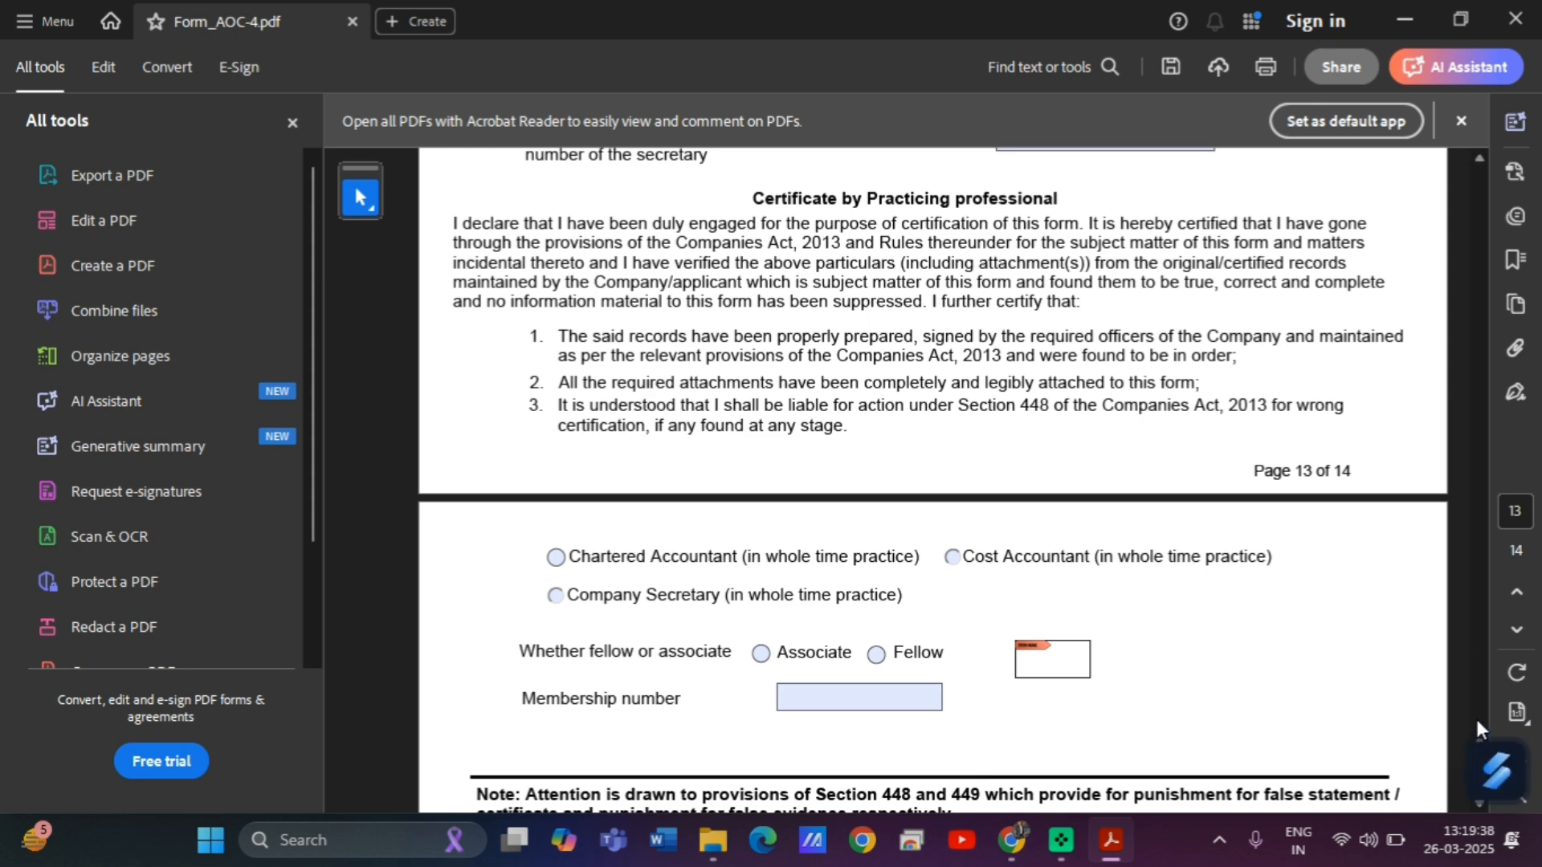
scroll(1476, 719, up, 10)
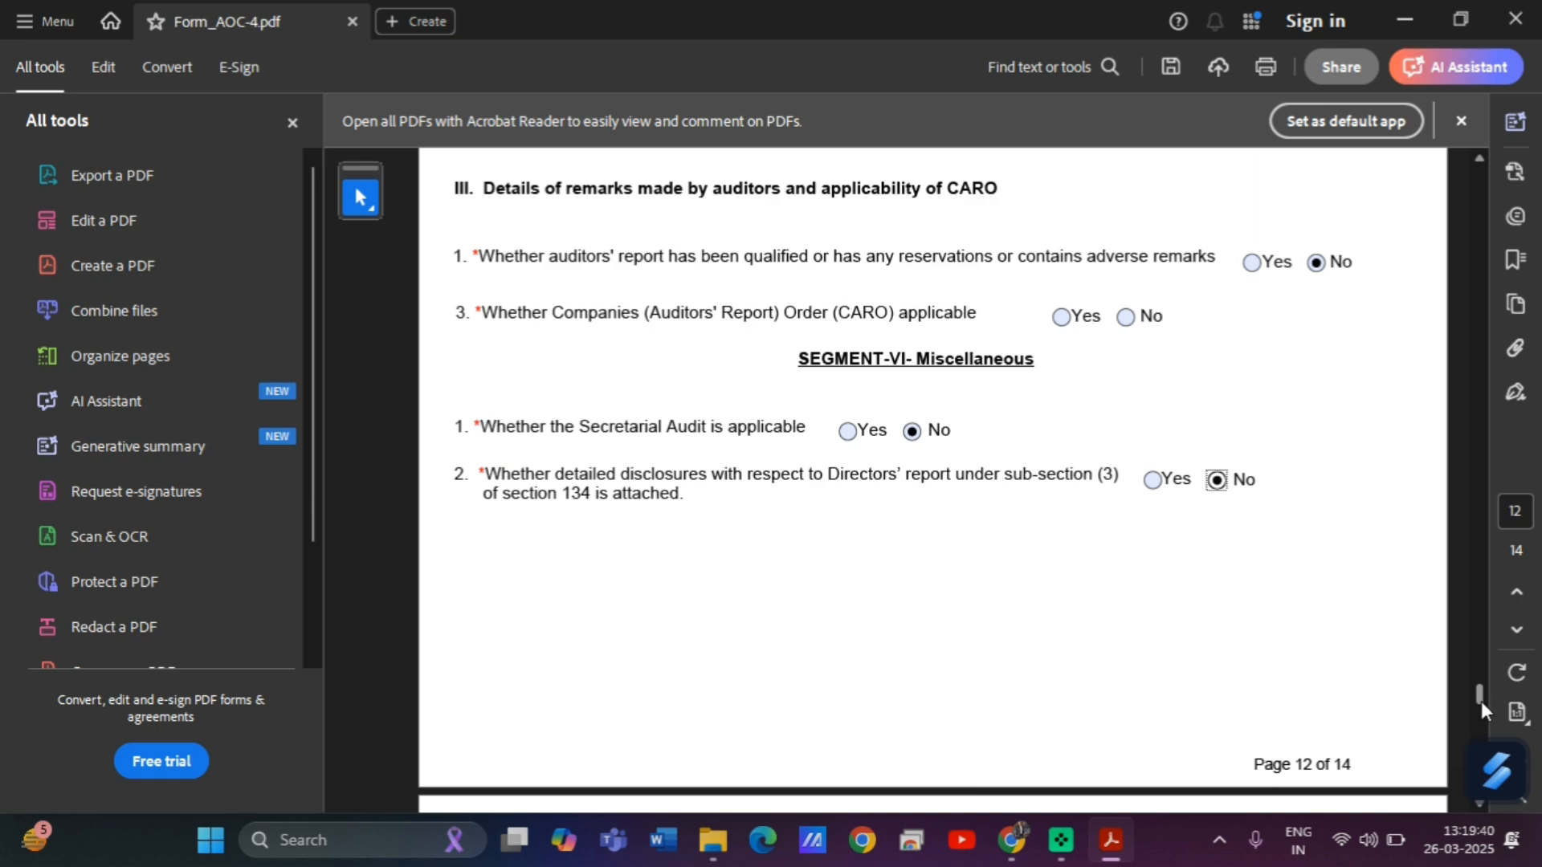
scroll(1476, 719, down, 8)
scroll(1482, 725, down, 10)
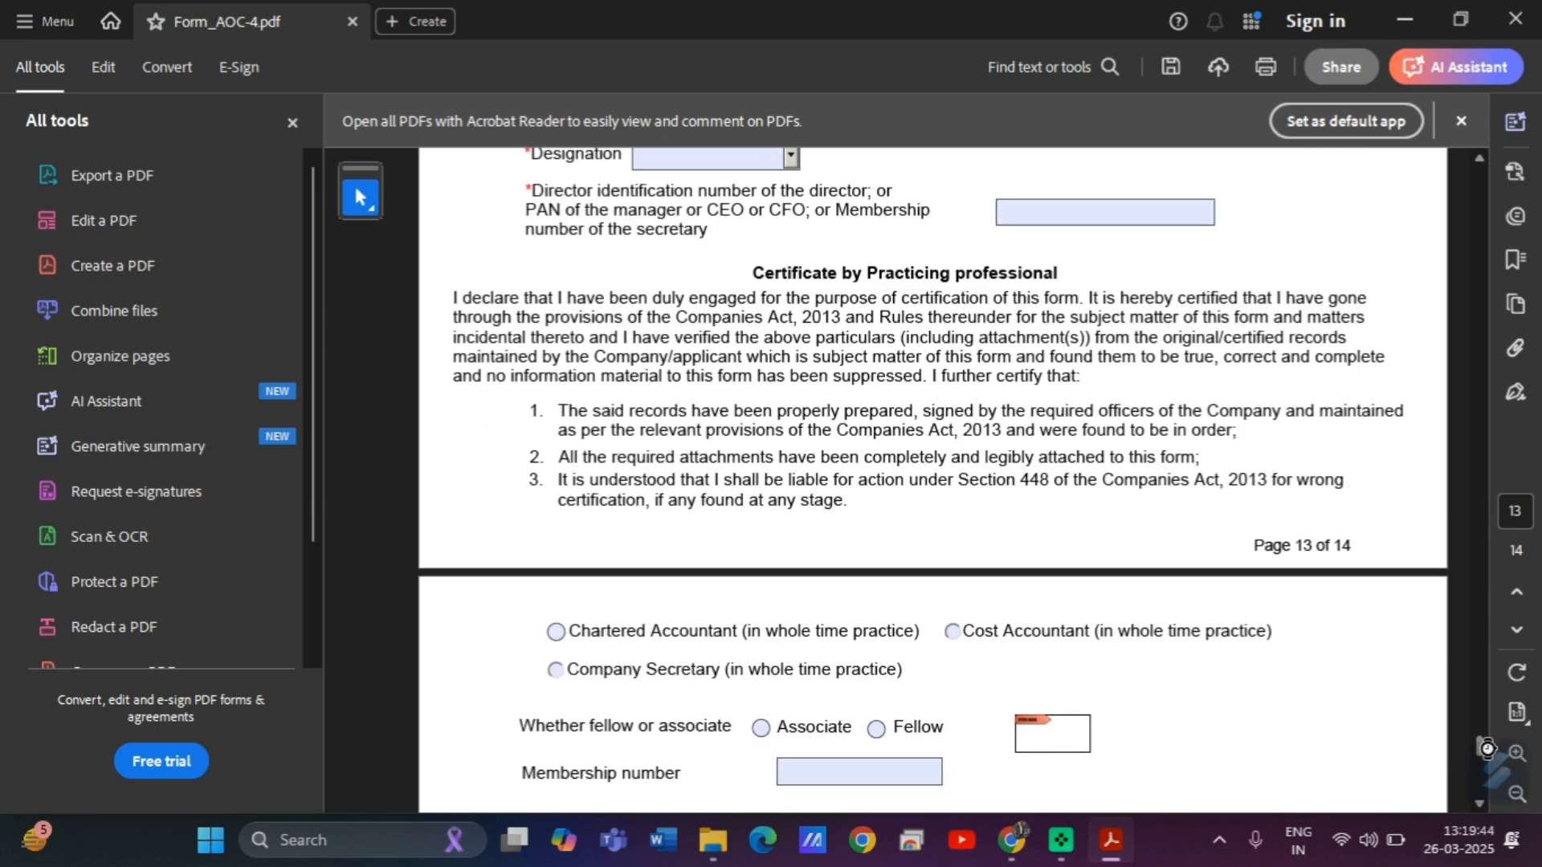
scroll(1487, 749, down, 2)
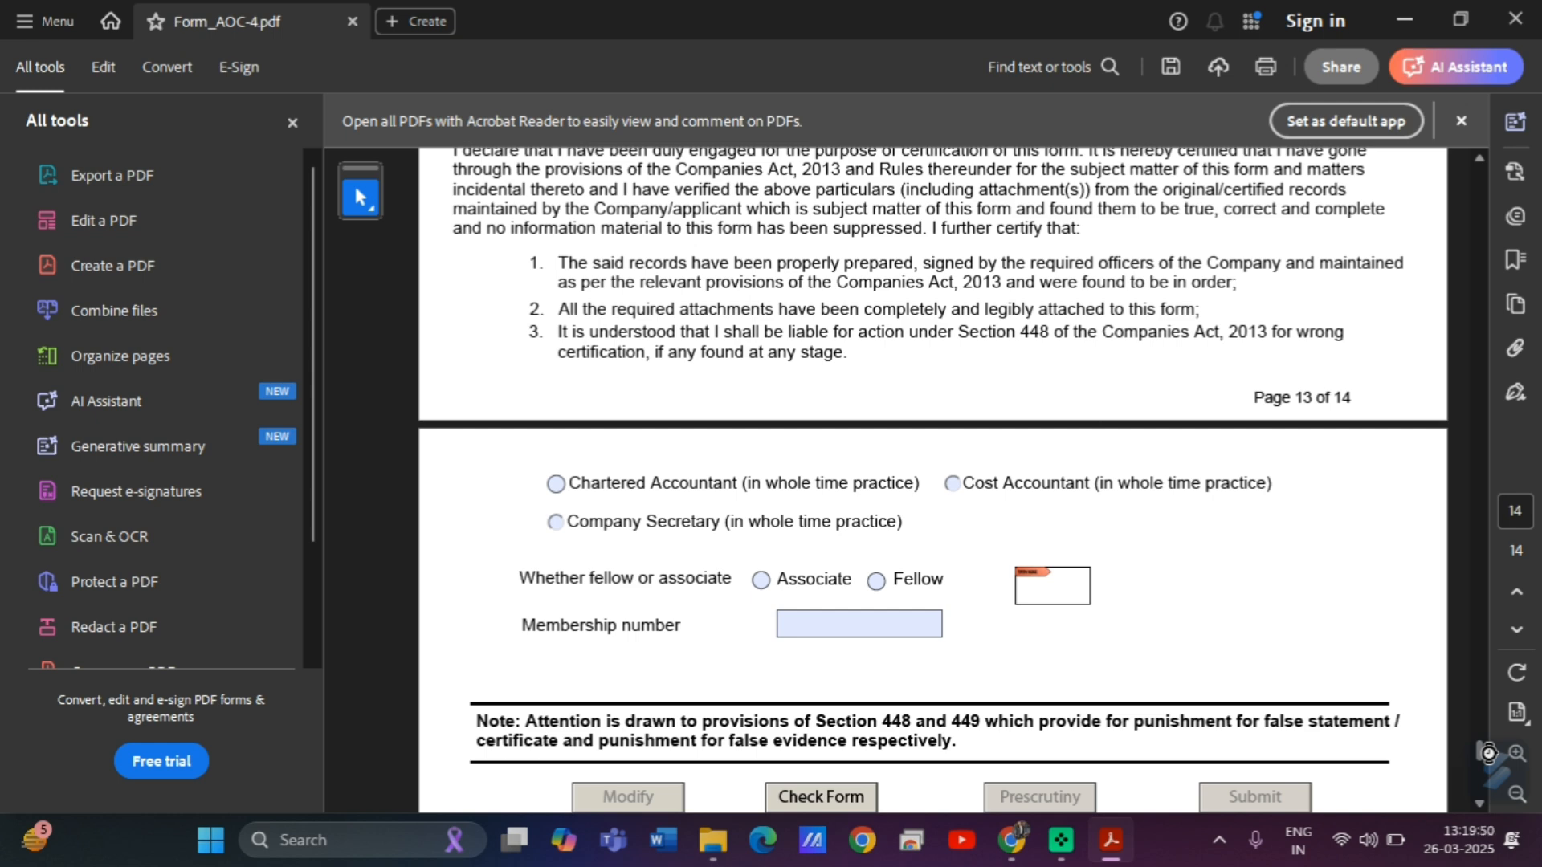
drag(1487, 753, 1476, 692)
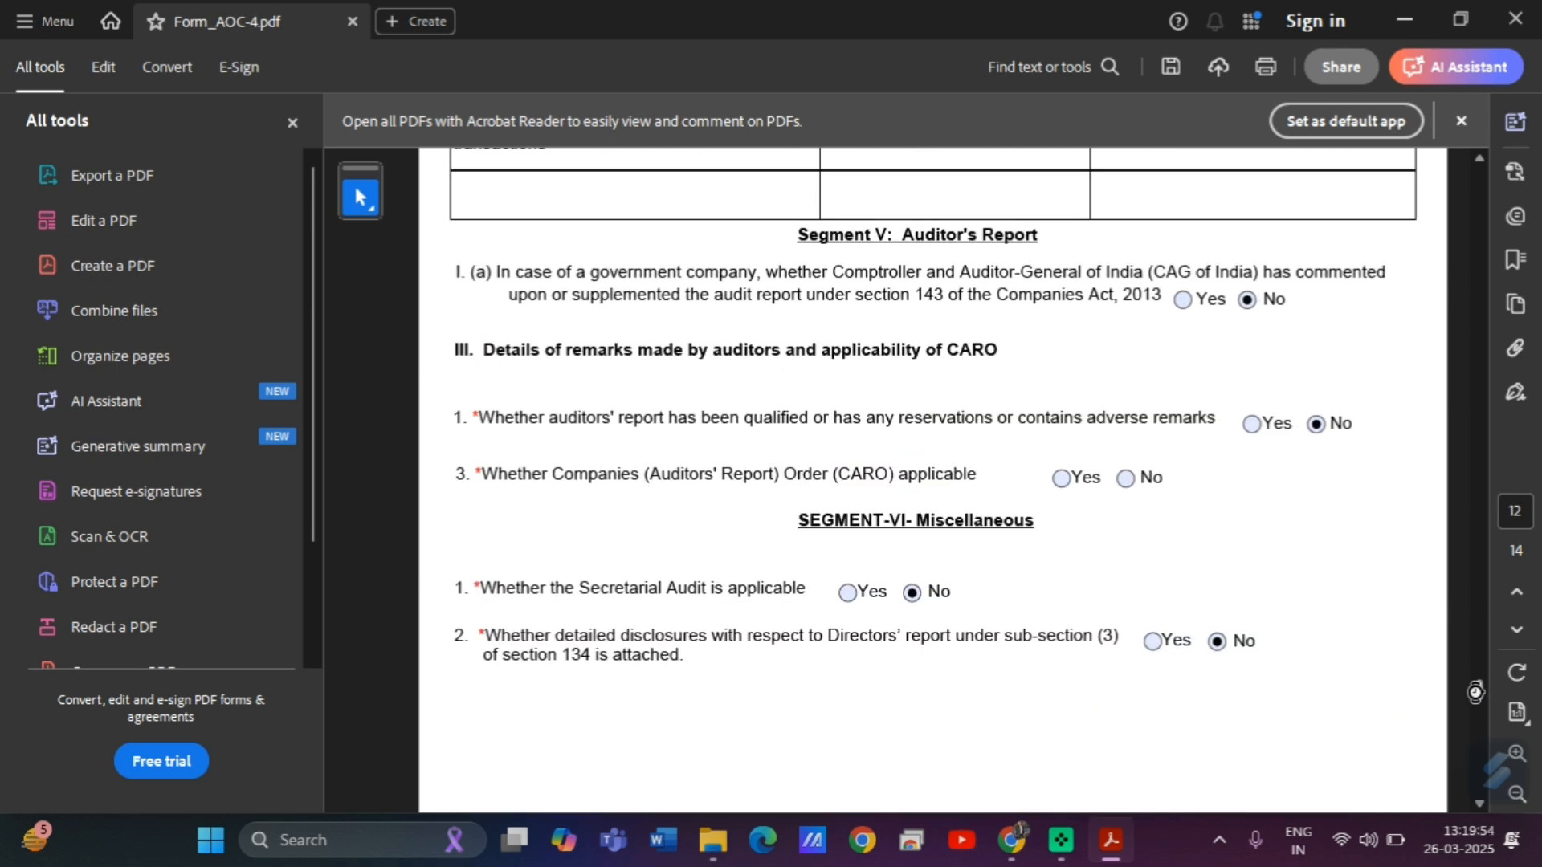
Open the independent auditor's report attachment in Gmail's PDF viewer.
click(1011, 841)
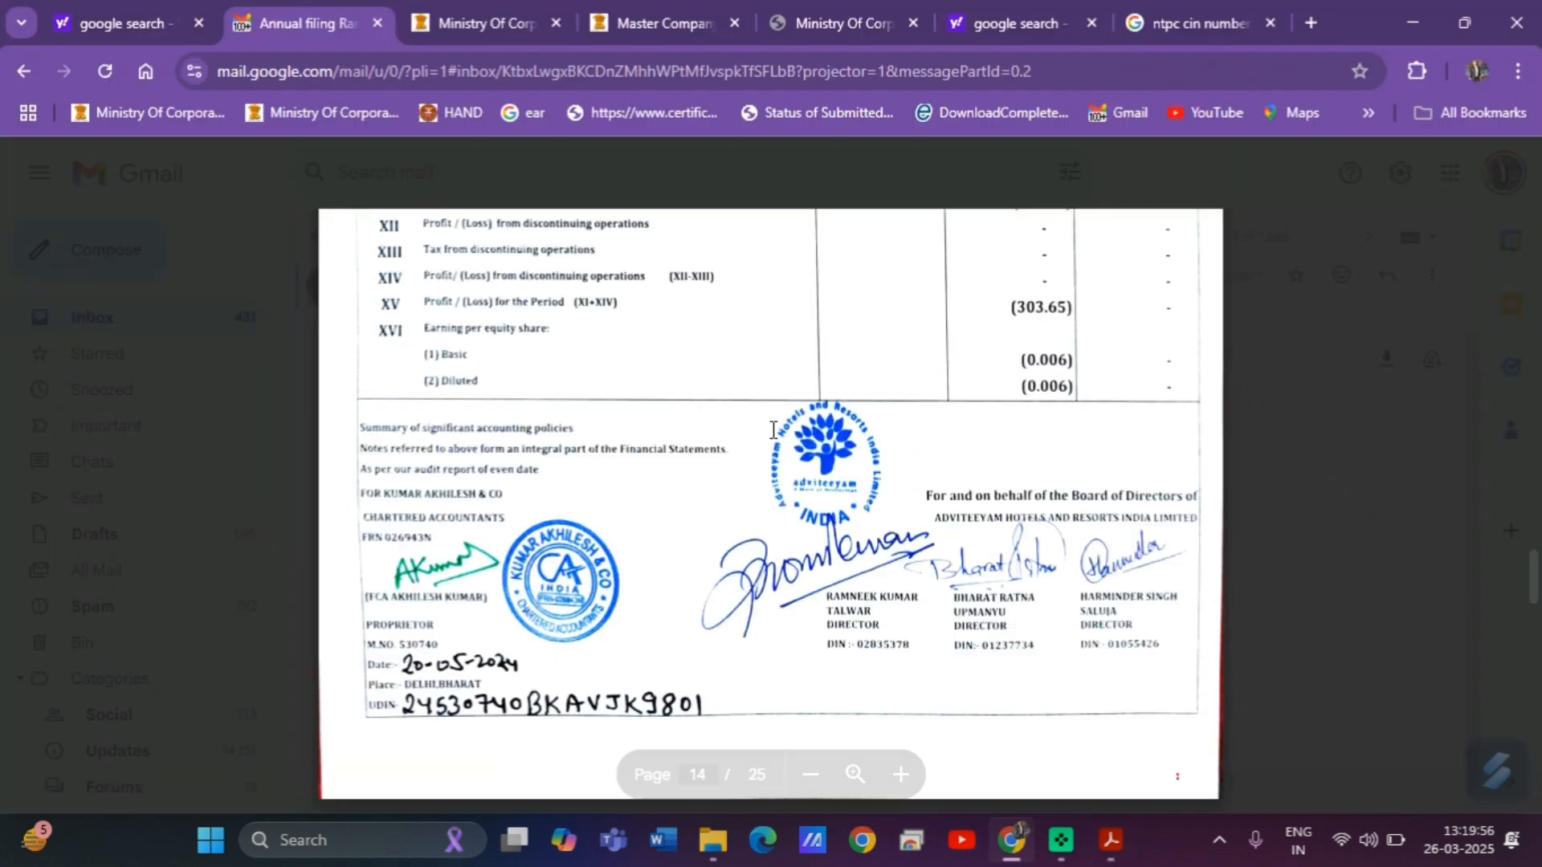
key(Left)
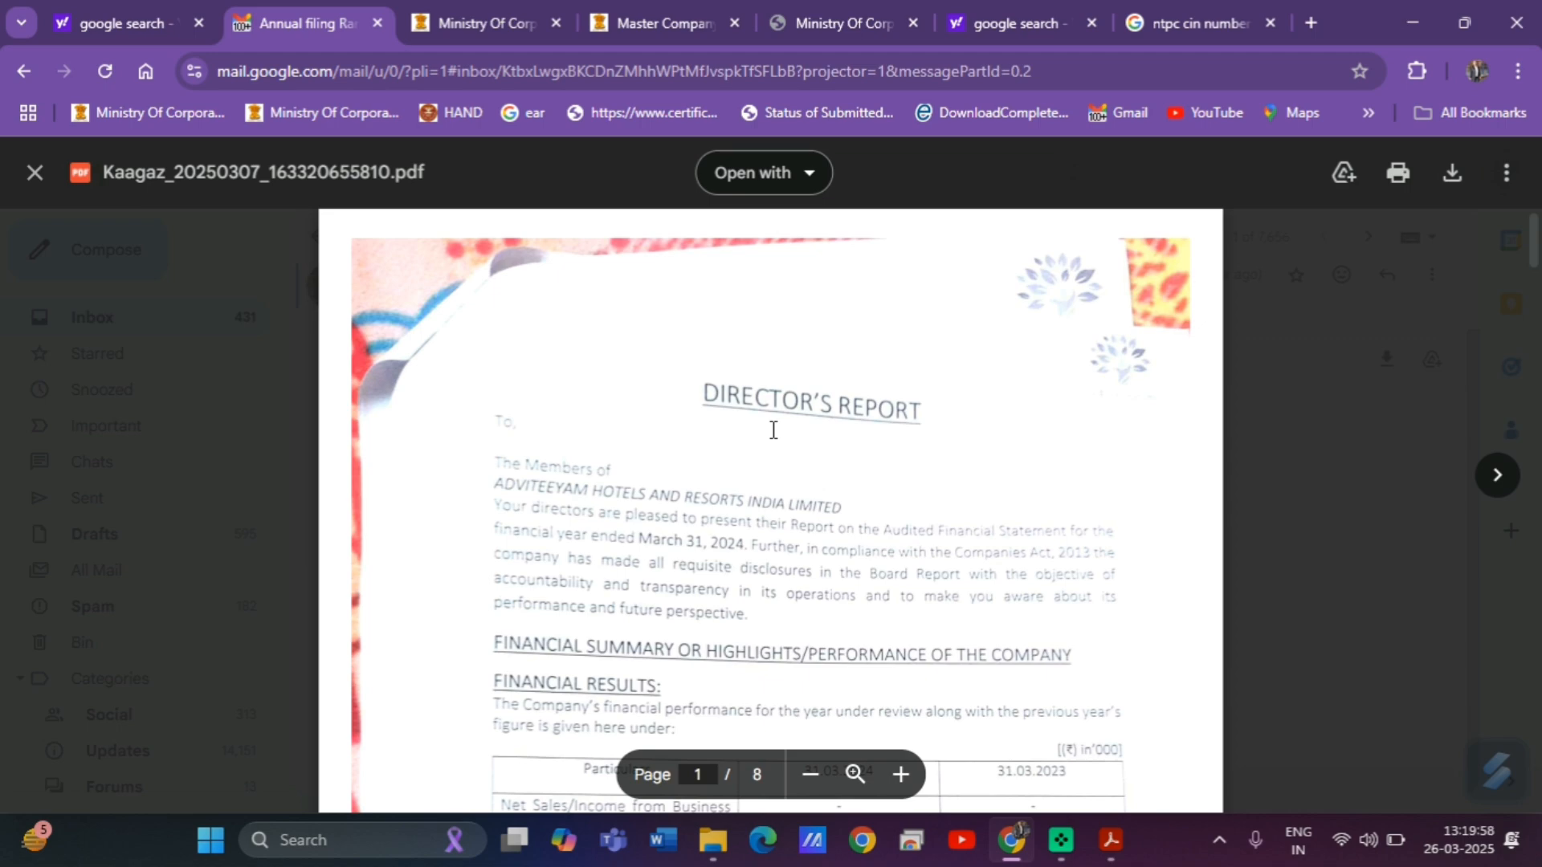
key(Right)
key(Right)
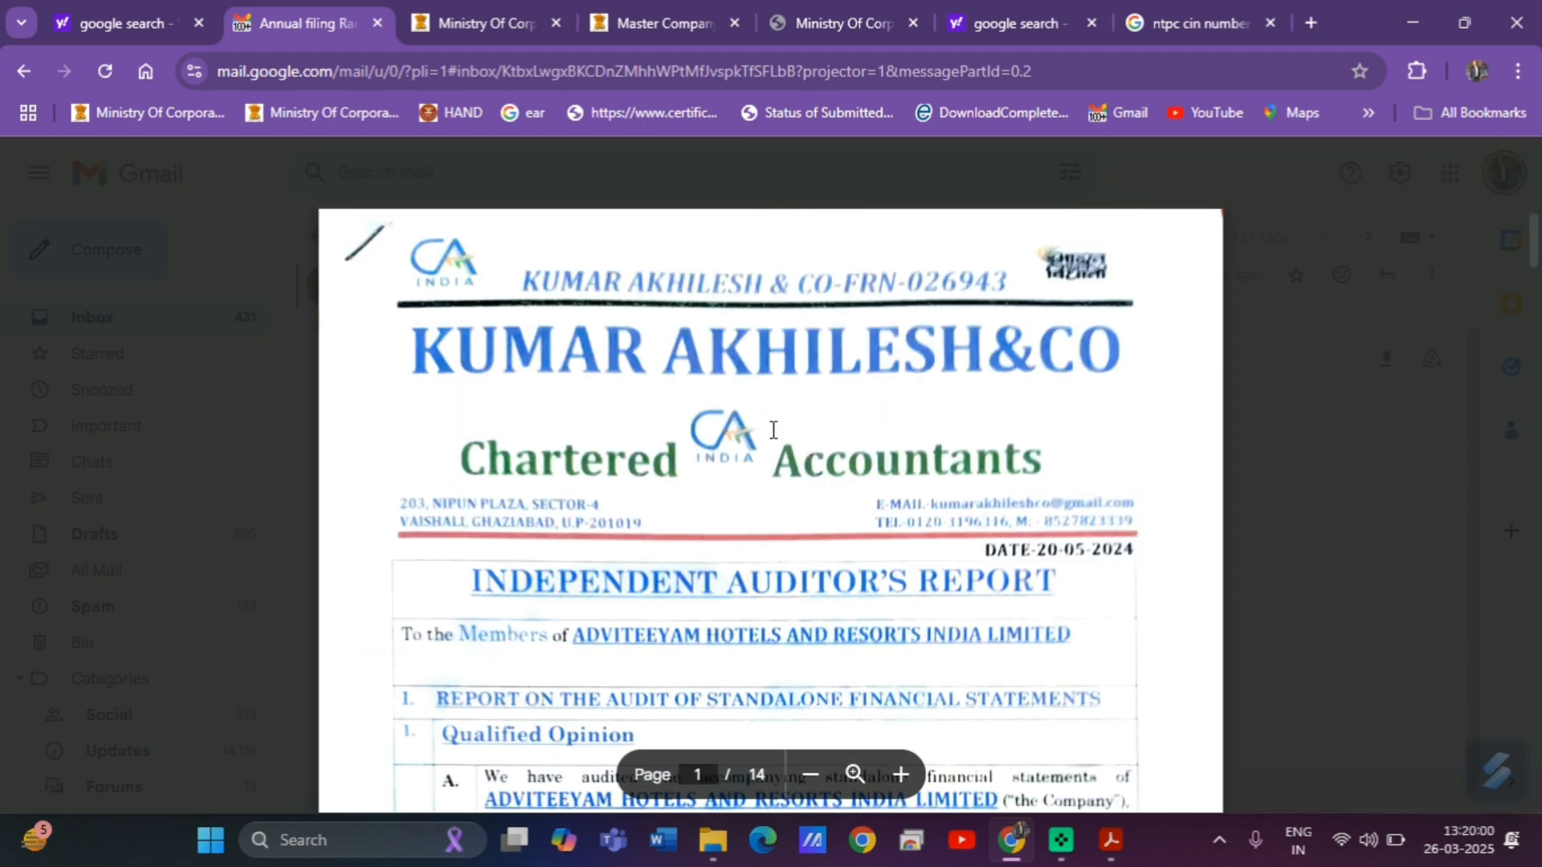
Read through the CARO annexure clauses (i) to (ix) on fixed assets, deposits and statutory dues.
scroll(774, 430, down, 10)
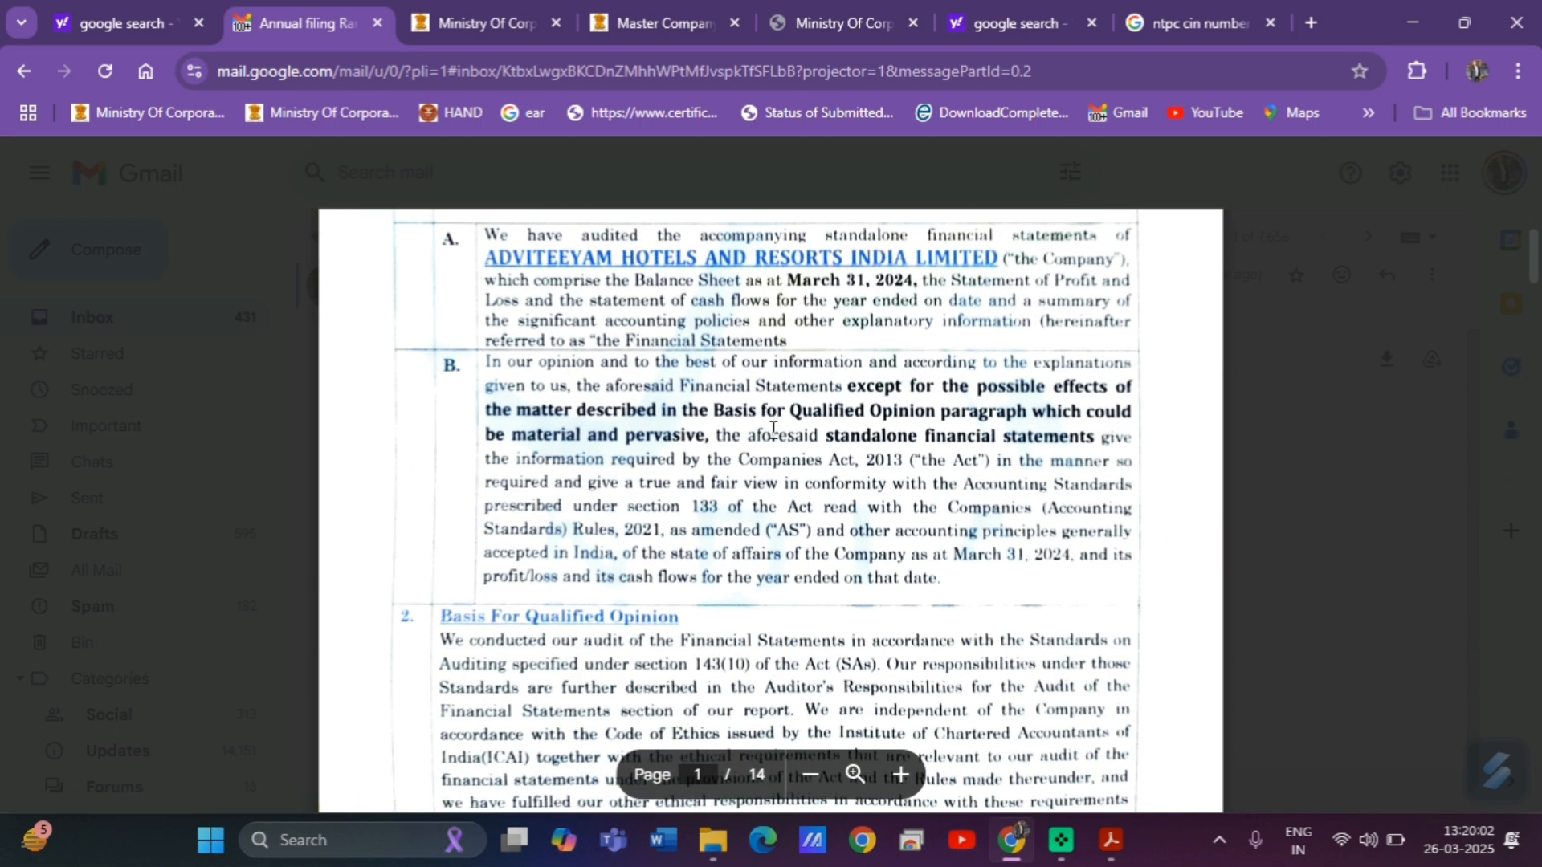
scroll(773, 430, down, 10)
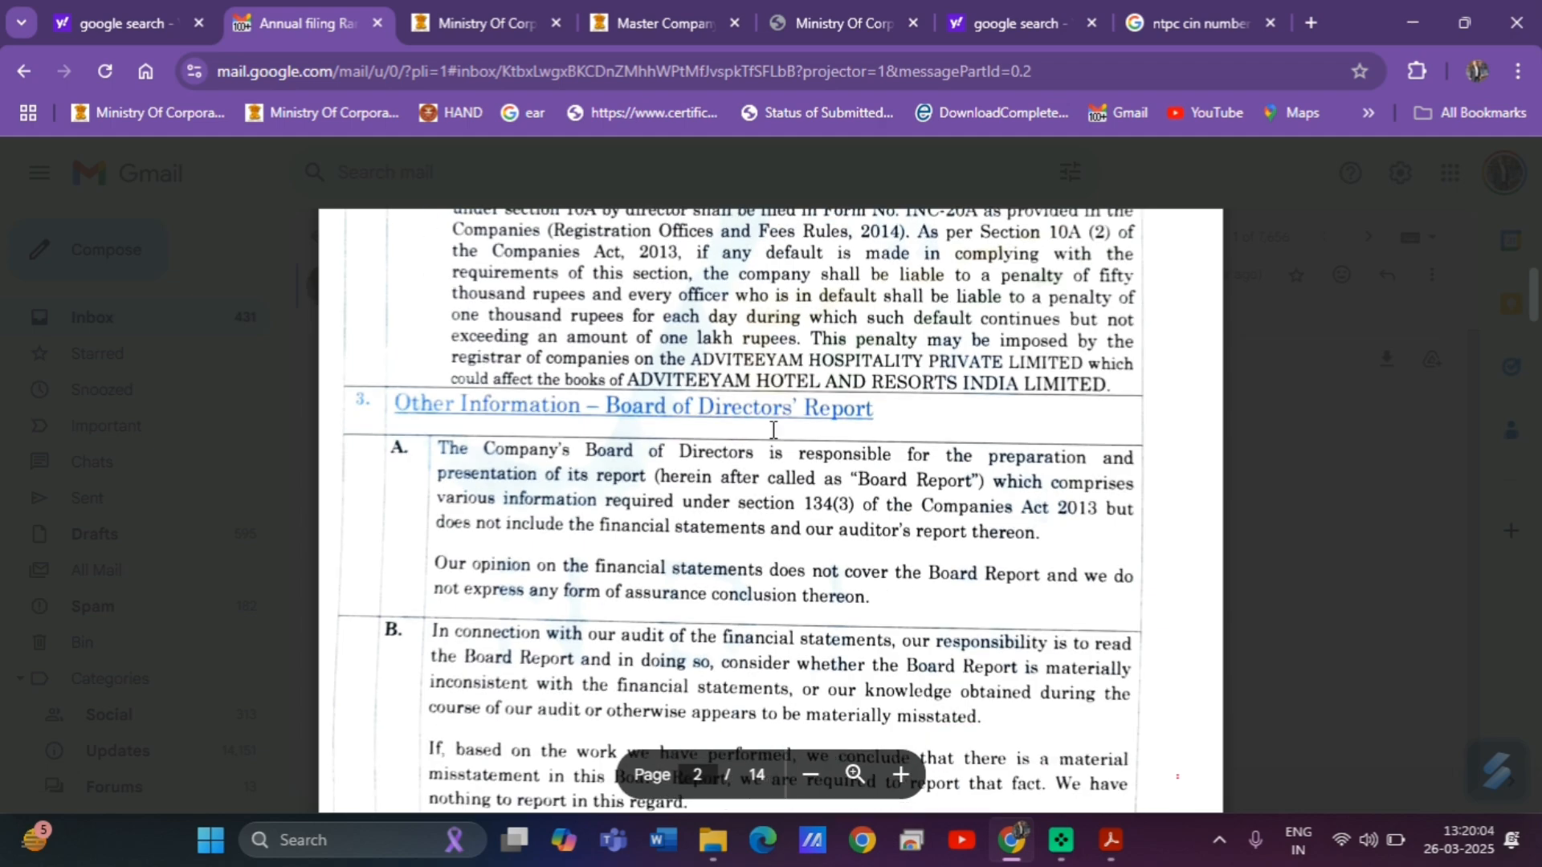
scroll(774, 429, down, 10)
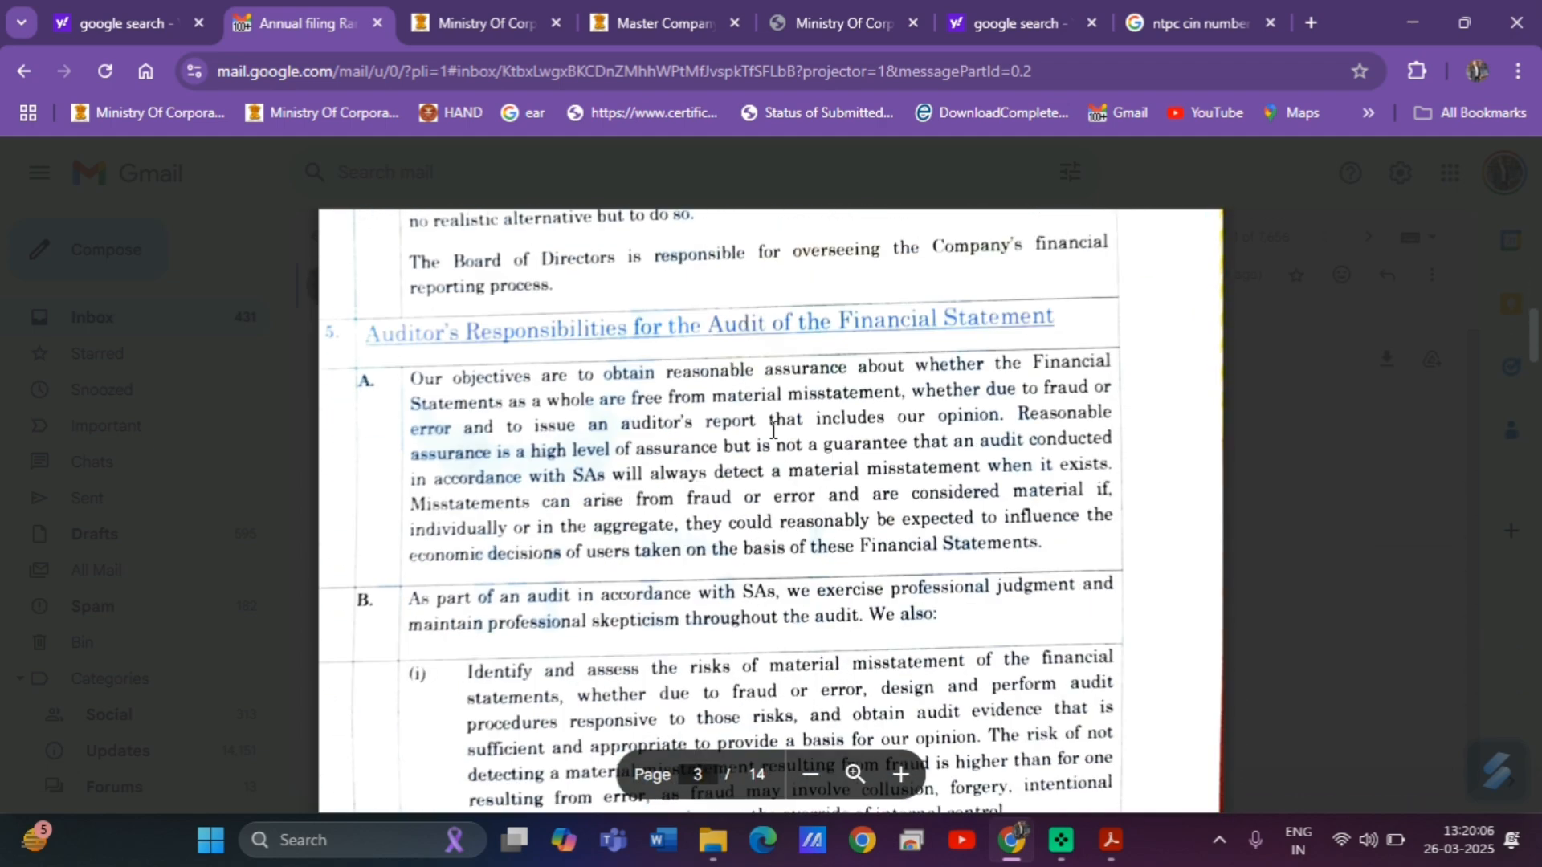
scroll(773, 430, down, 10)
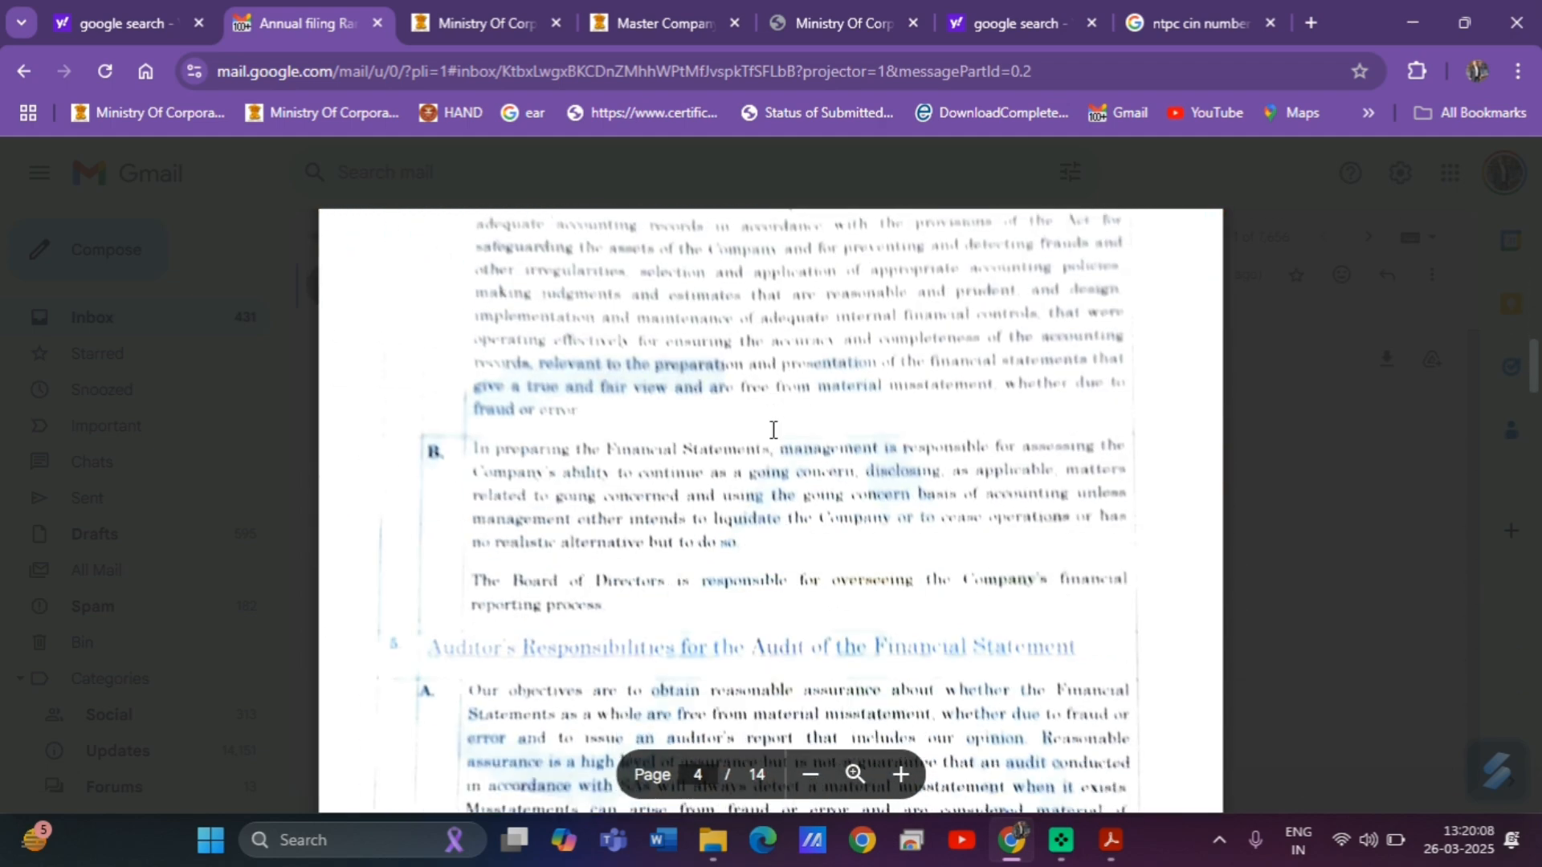
scroll(773, 430, down, 10)
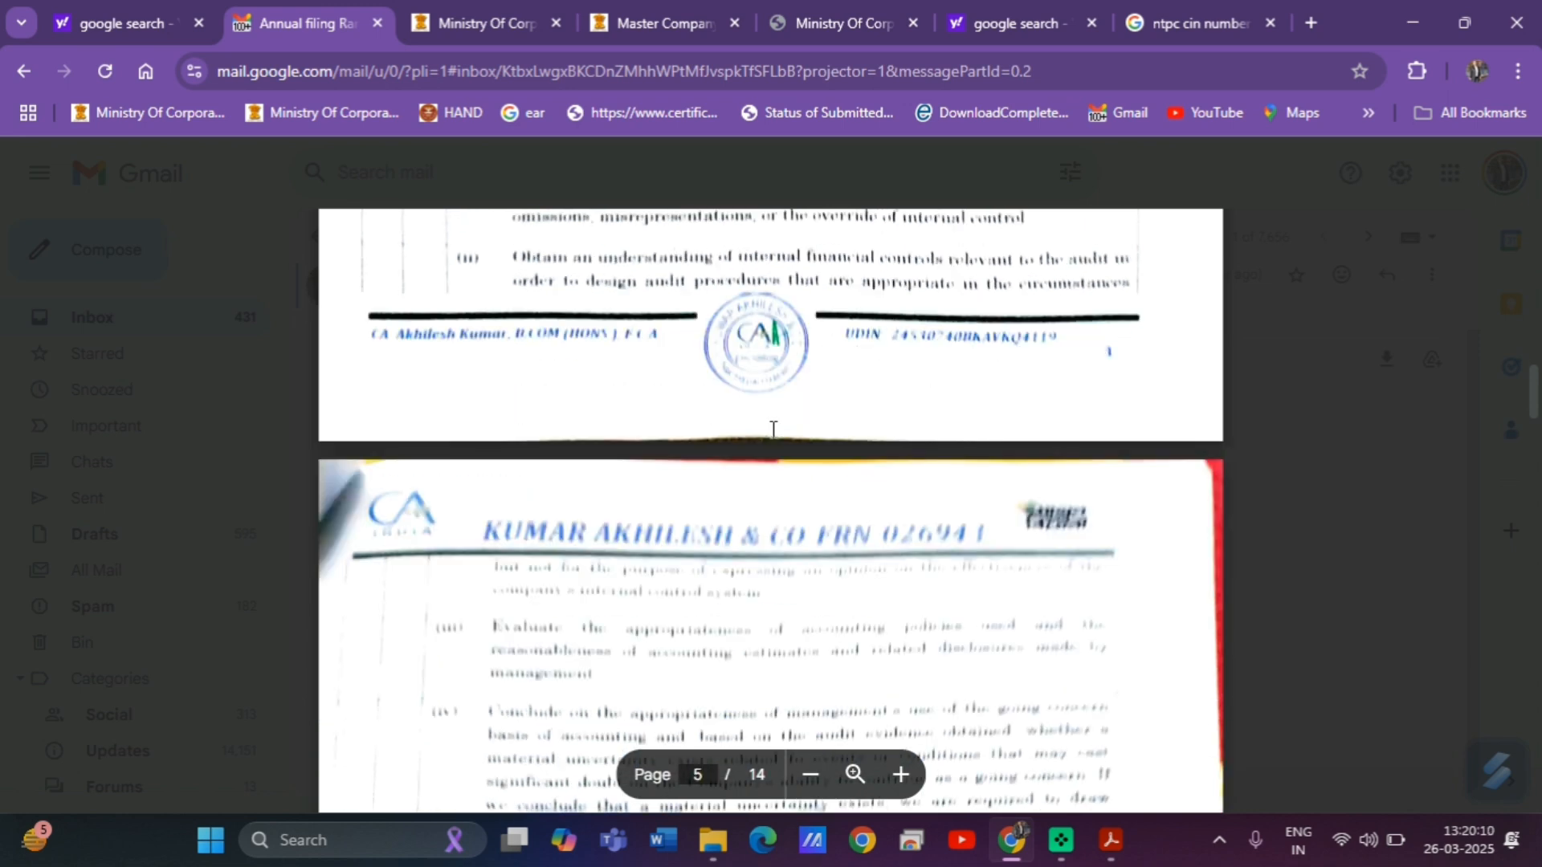
scroll(774, 430, down, 1)
scroll(774, 430, down, 12)
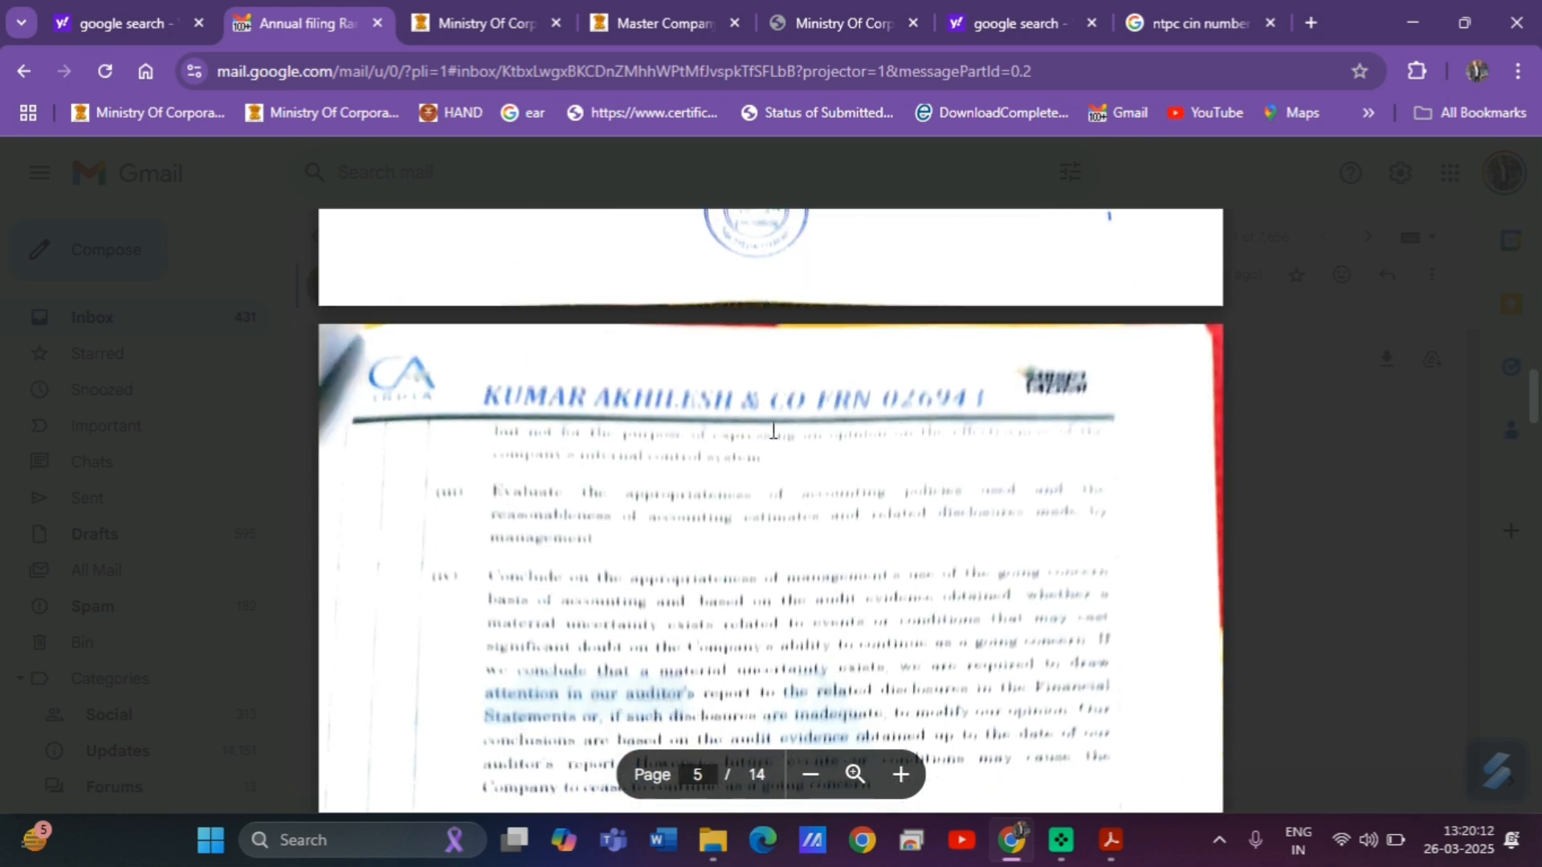
scroll(774, 430, down, 11)
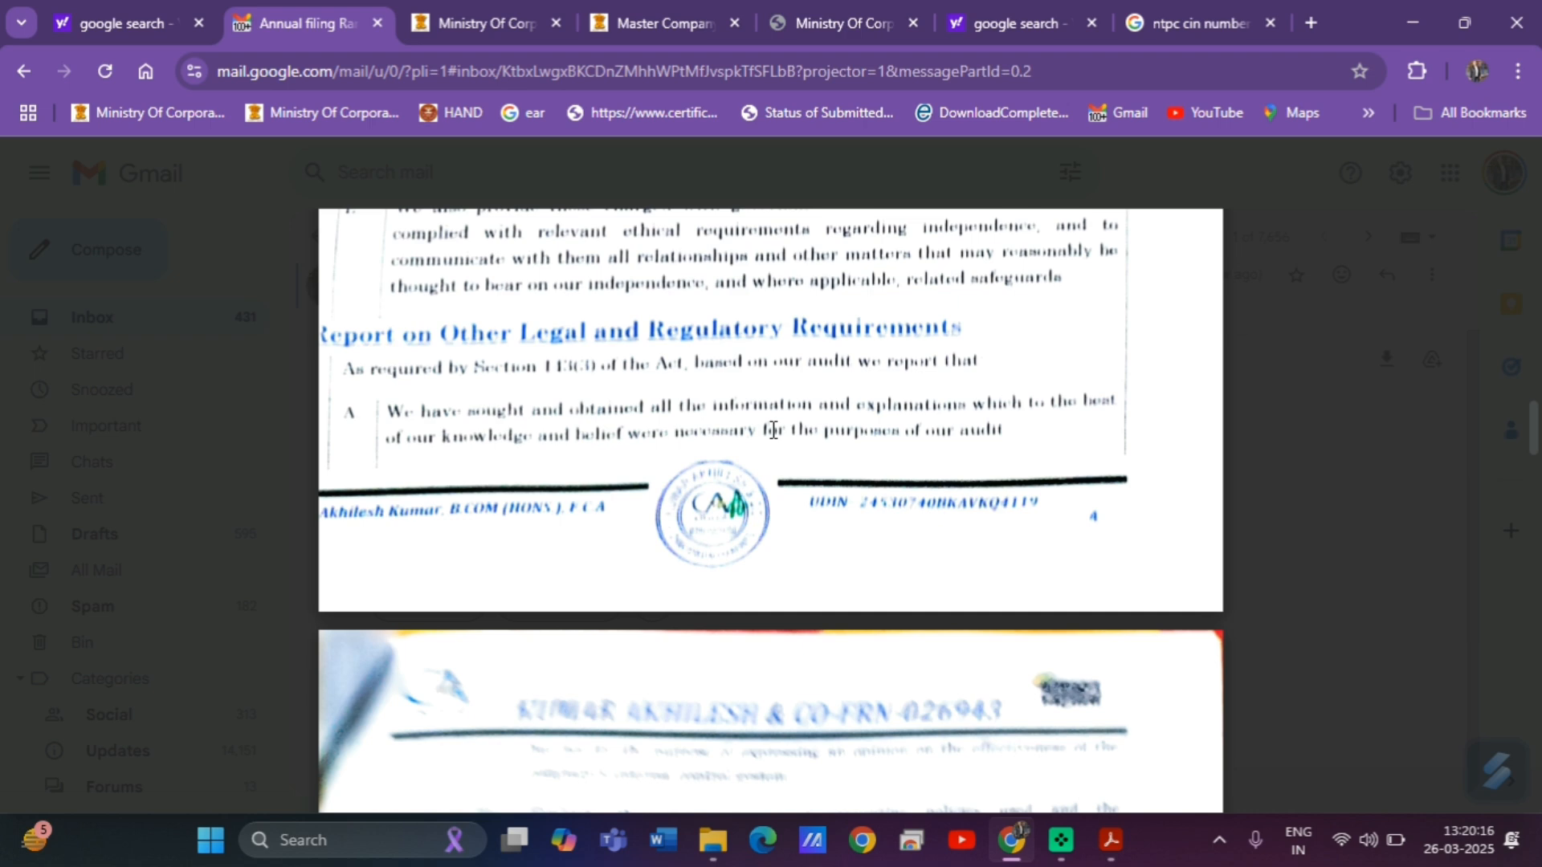
scroll(773, 429, down, 12)
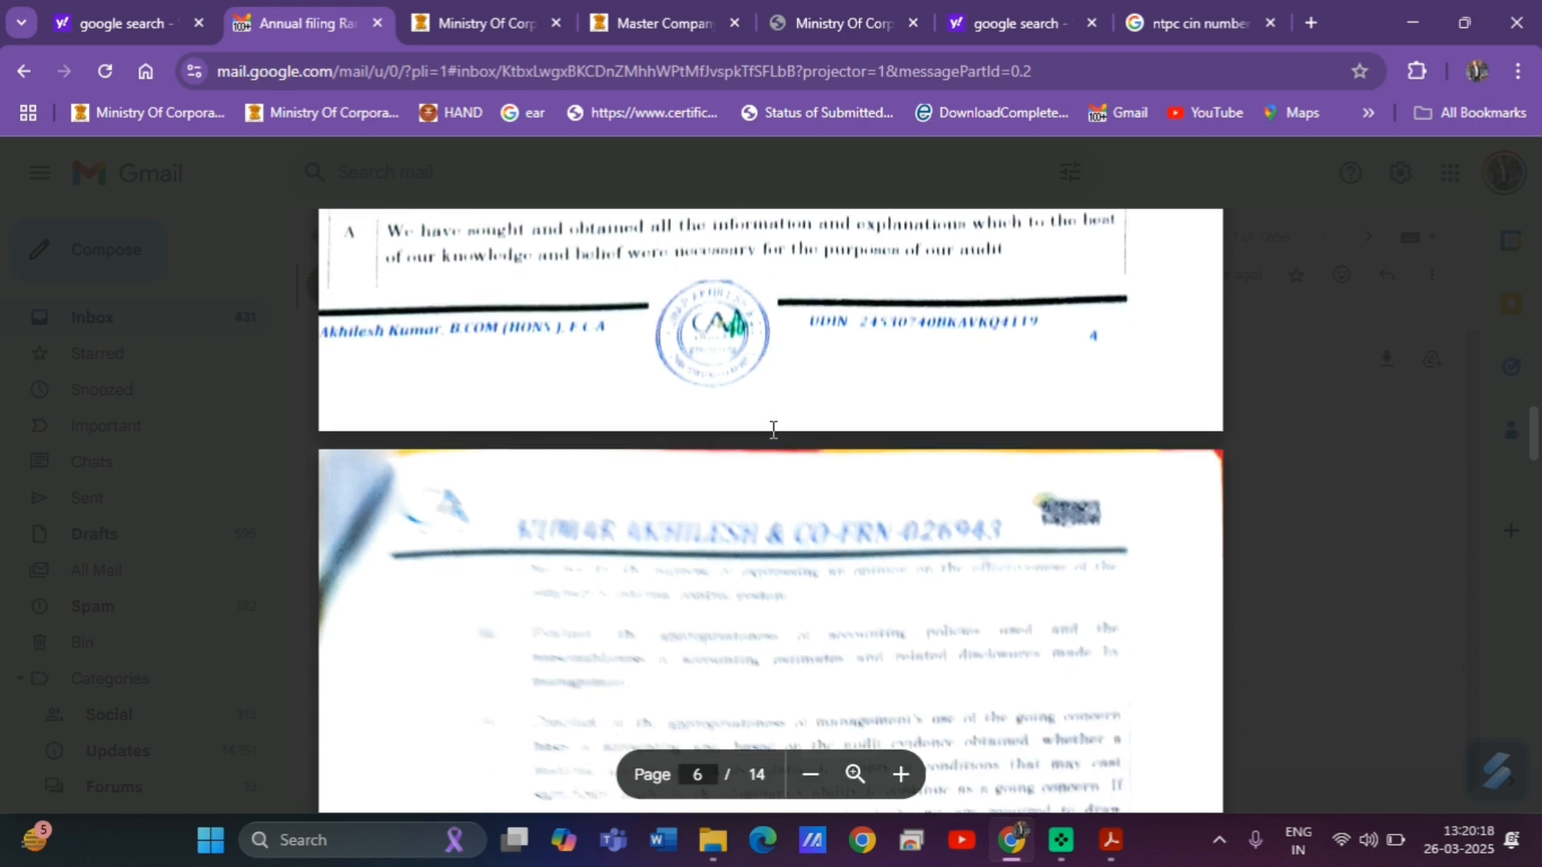
scroll(774, 430, down, 12)
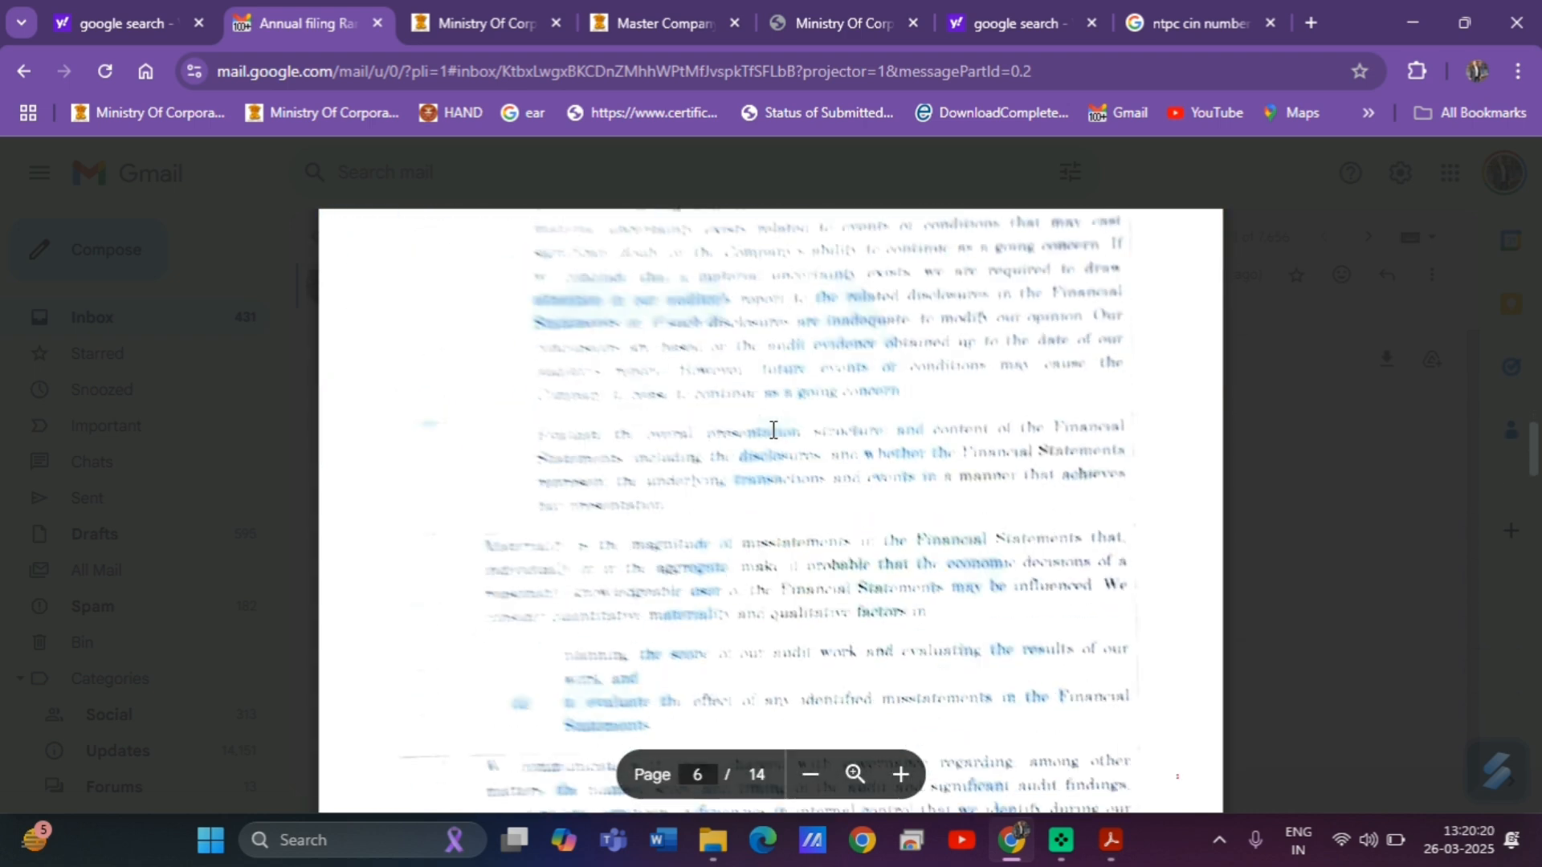
scroll(773, 430, down, 5)
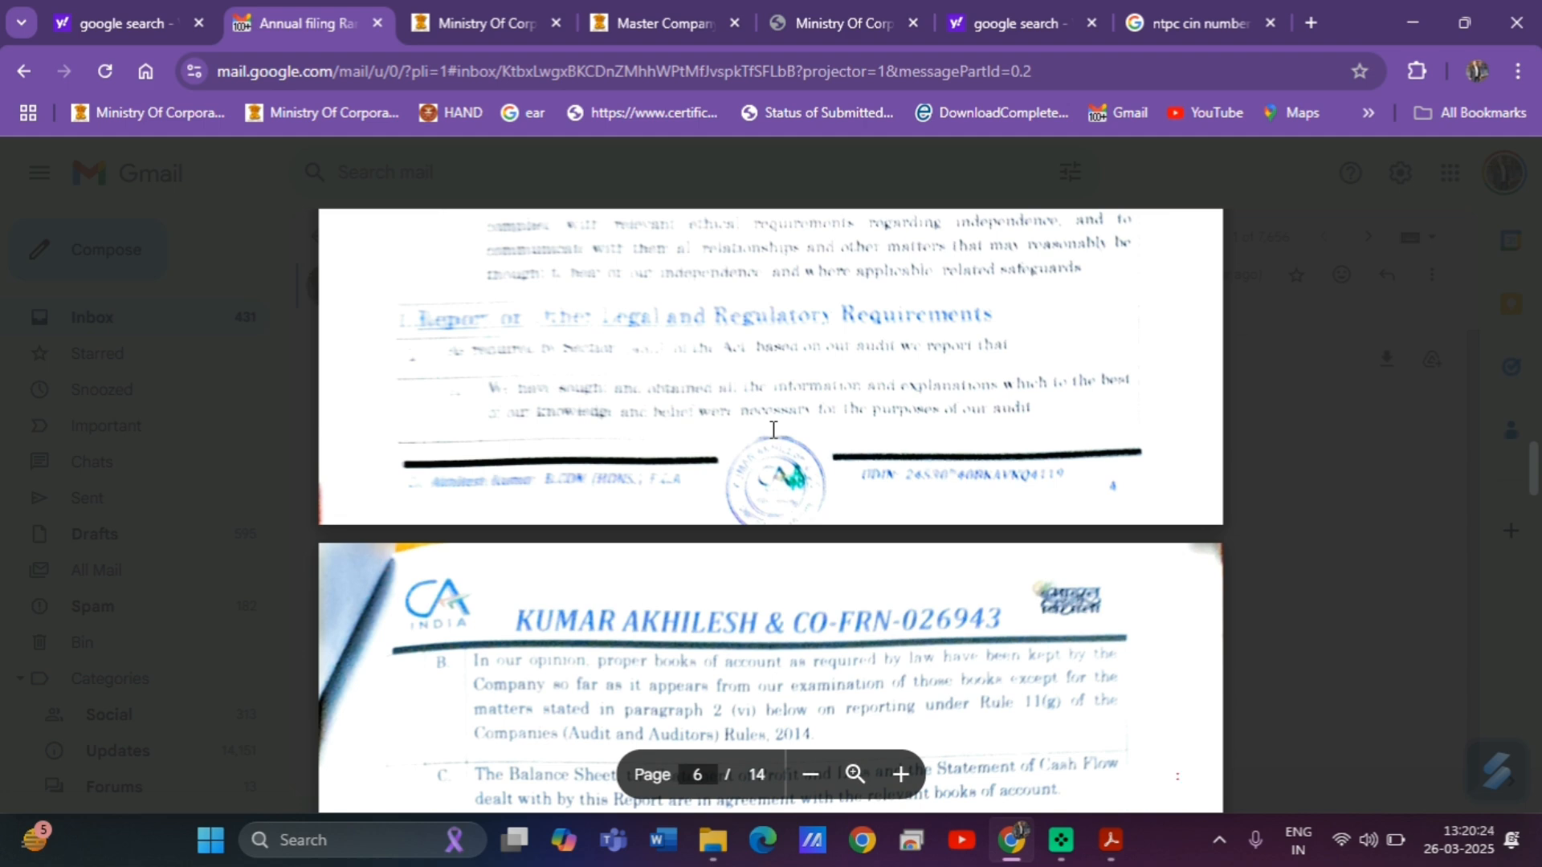
scroll(773, 430, down, 2)
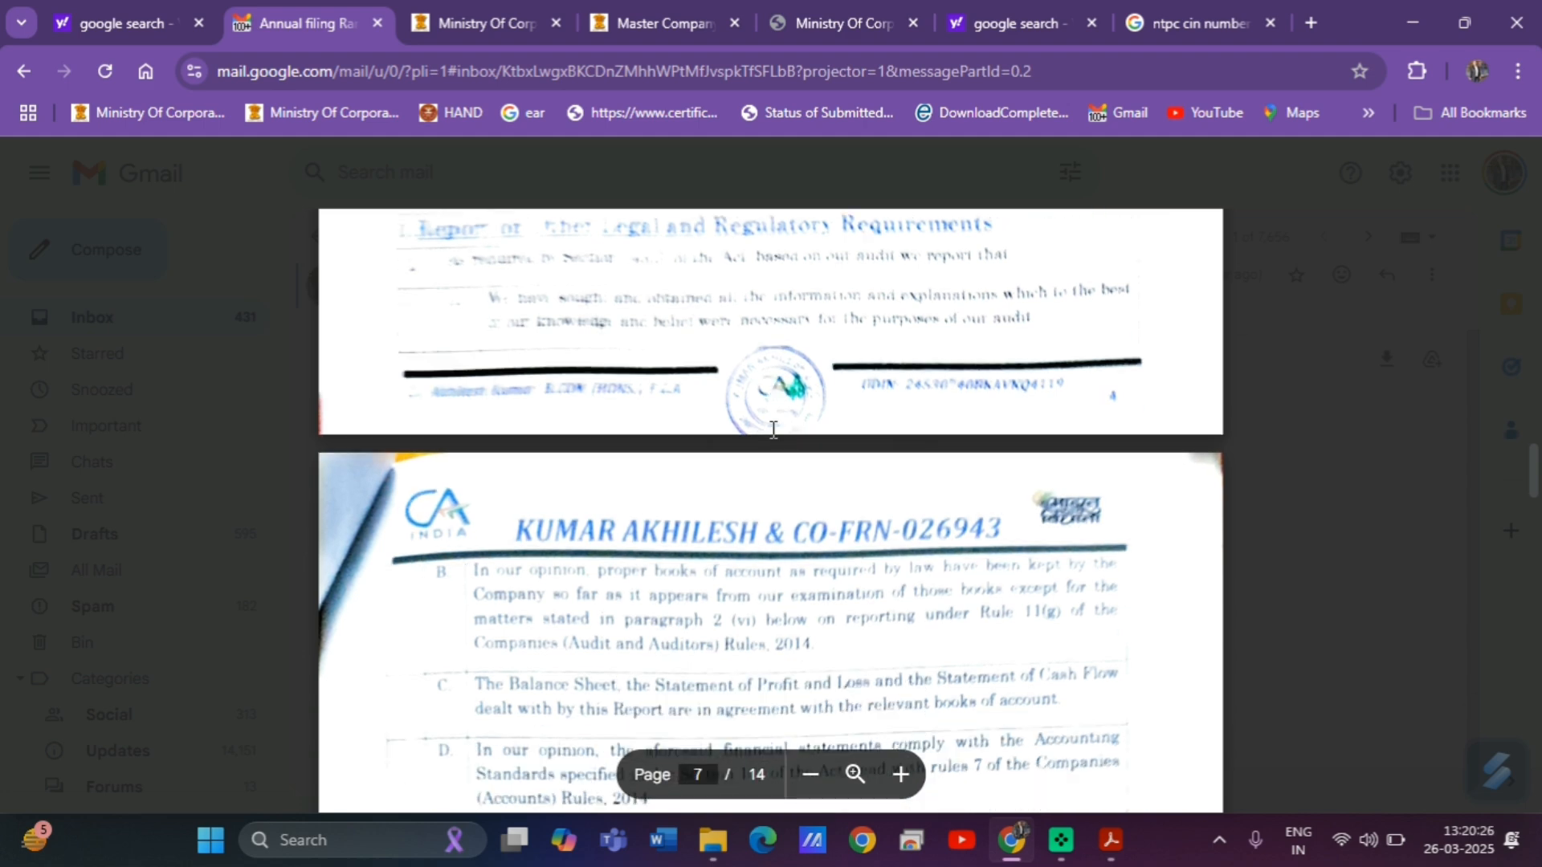
scroll(774, 430, down, 2)
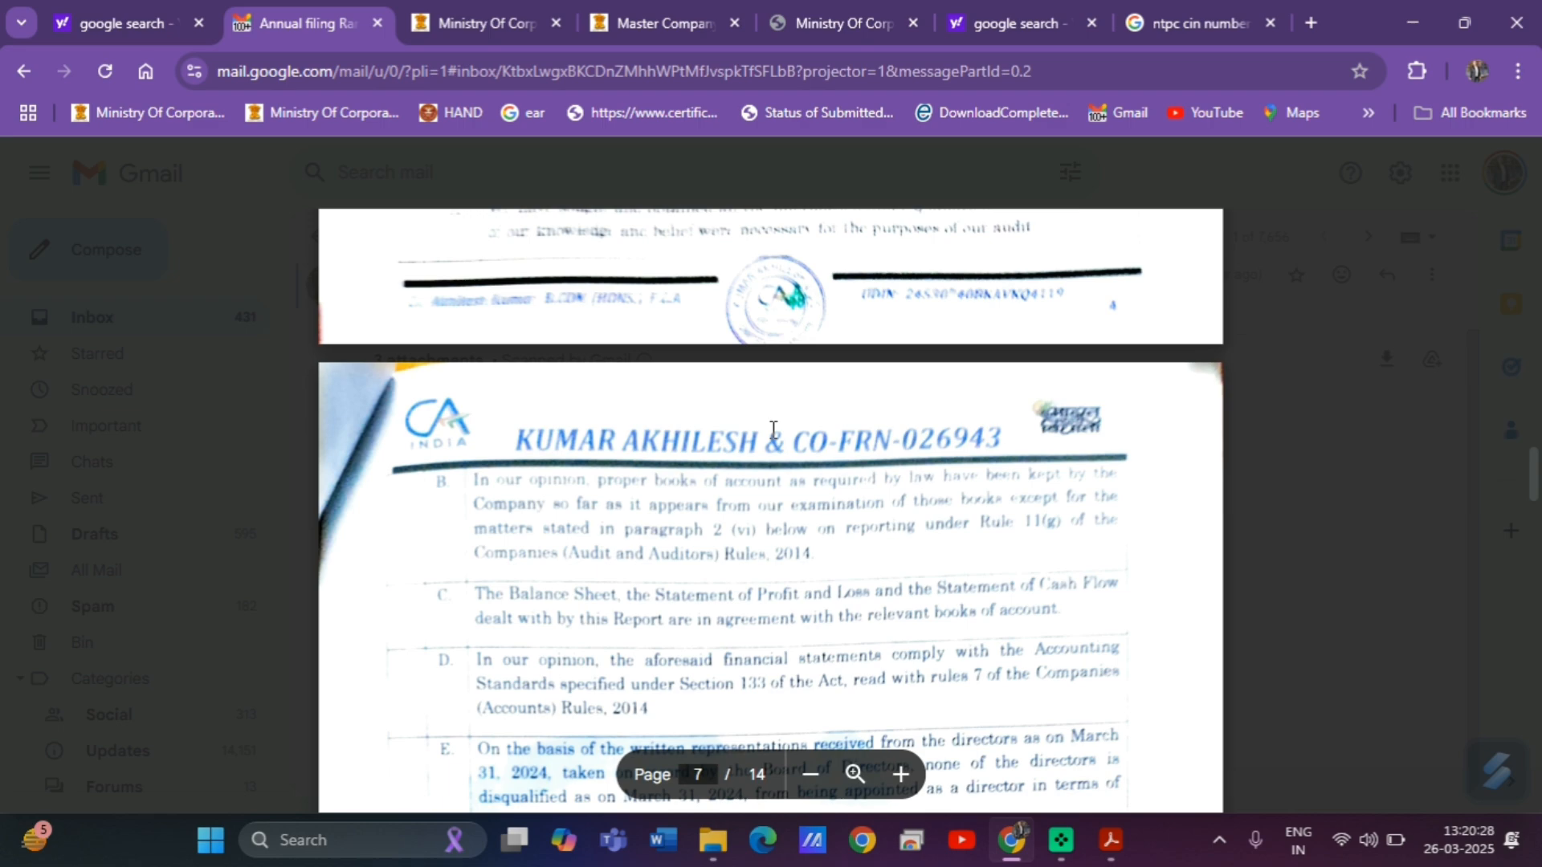
scroll(774, 430, down, 2)
scroll(774, 429, down, 20)
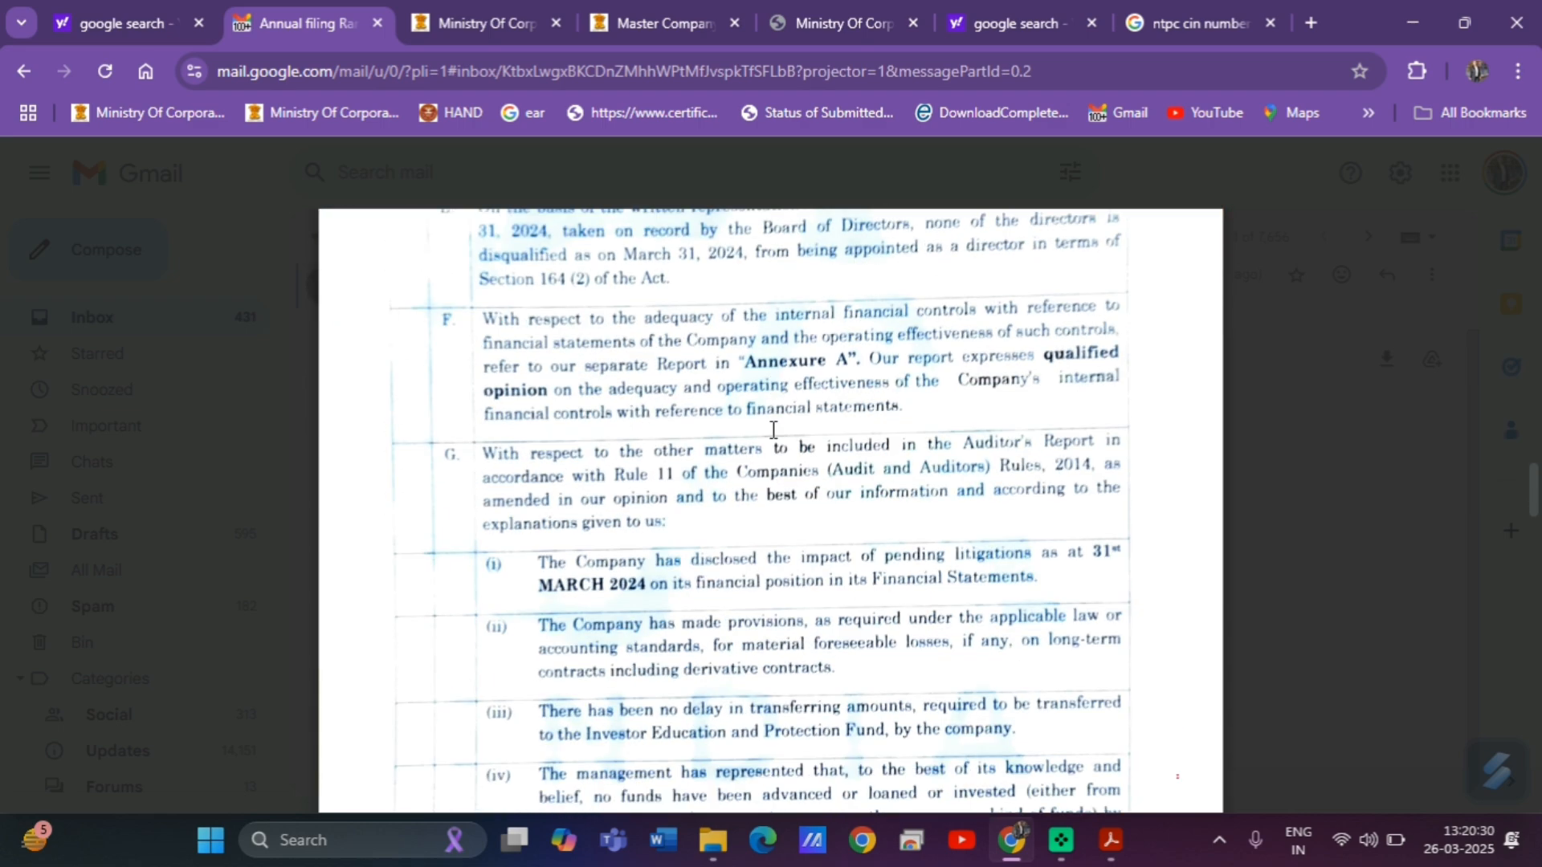
scroll(774, 430, down, 6)
scroll(773, 429, up, 12)
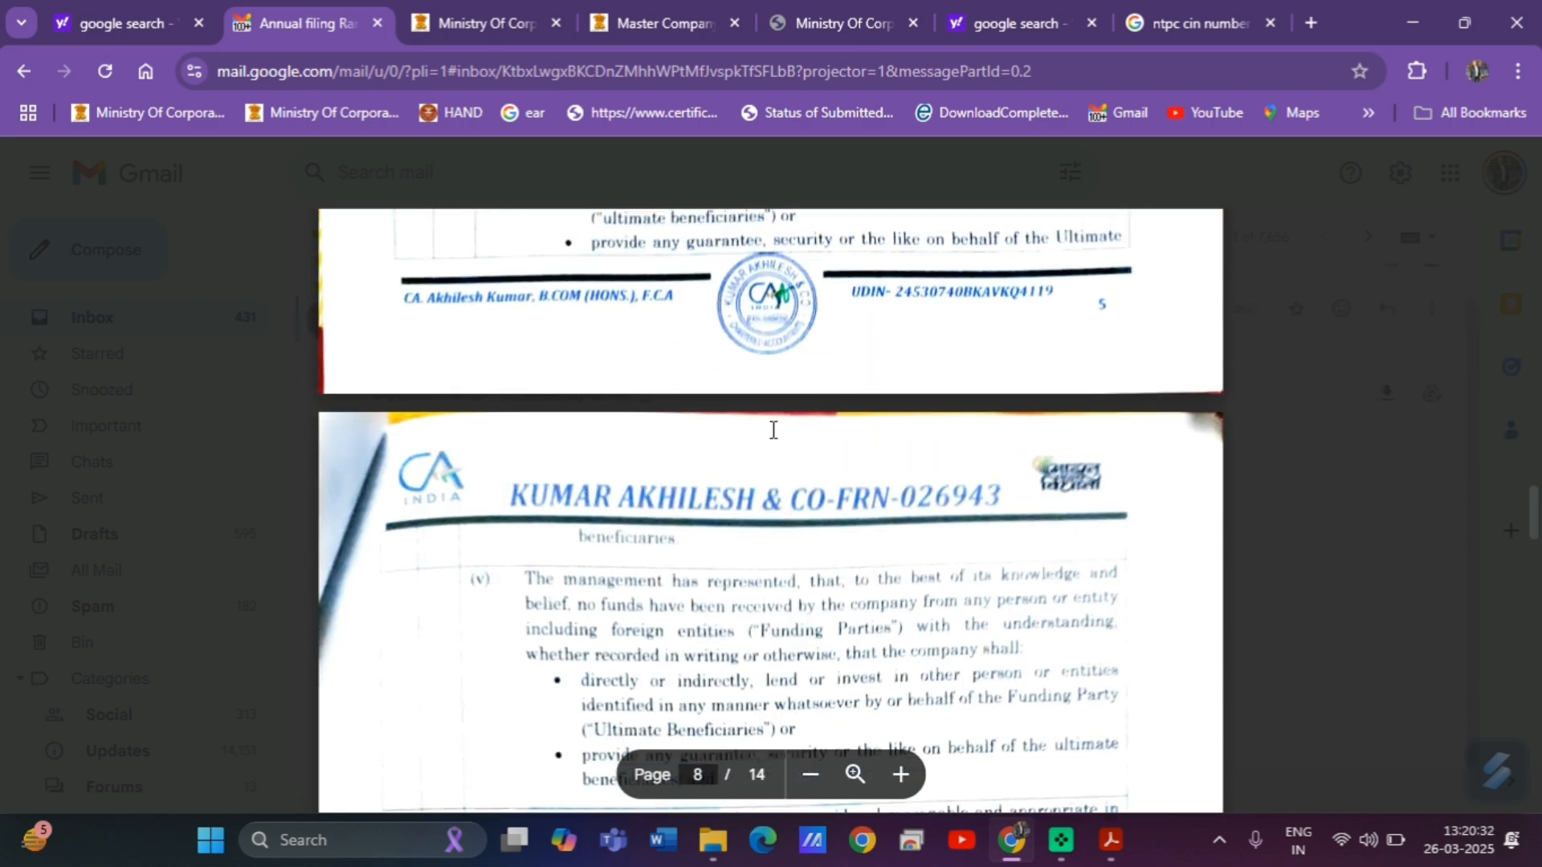
scroll(774, 429, up, 1)
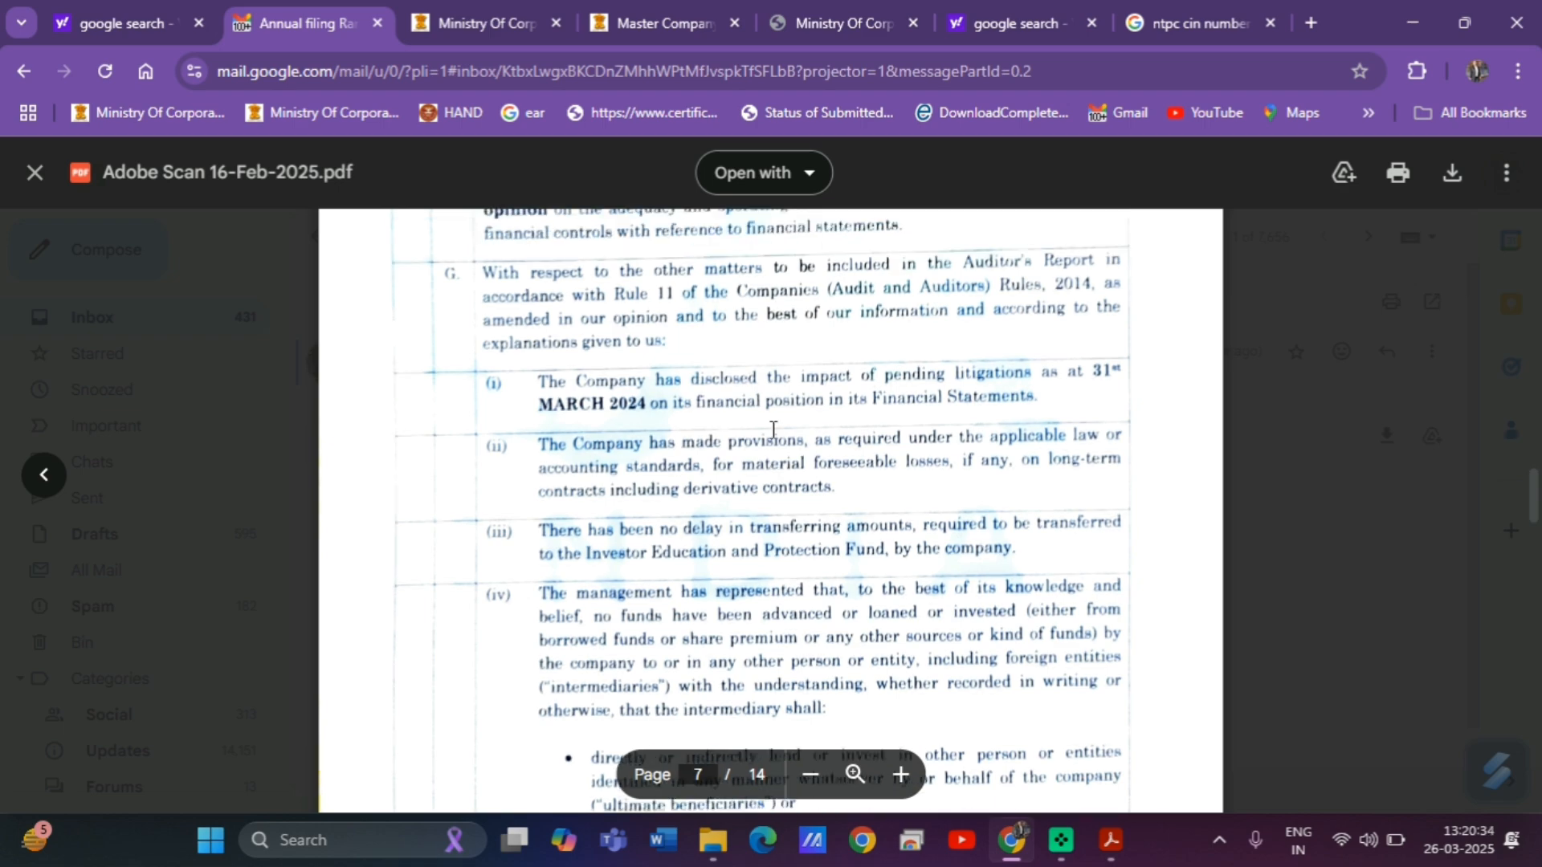
scroll(774, 430, down, 10)
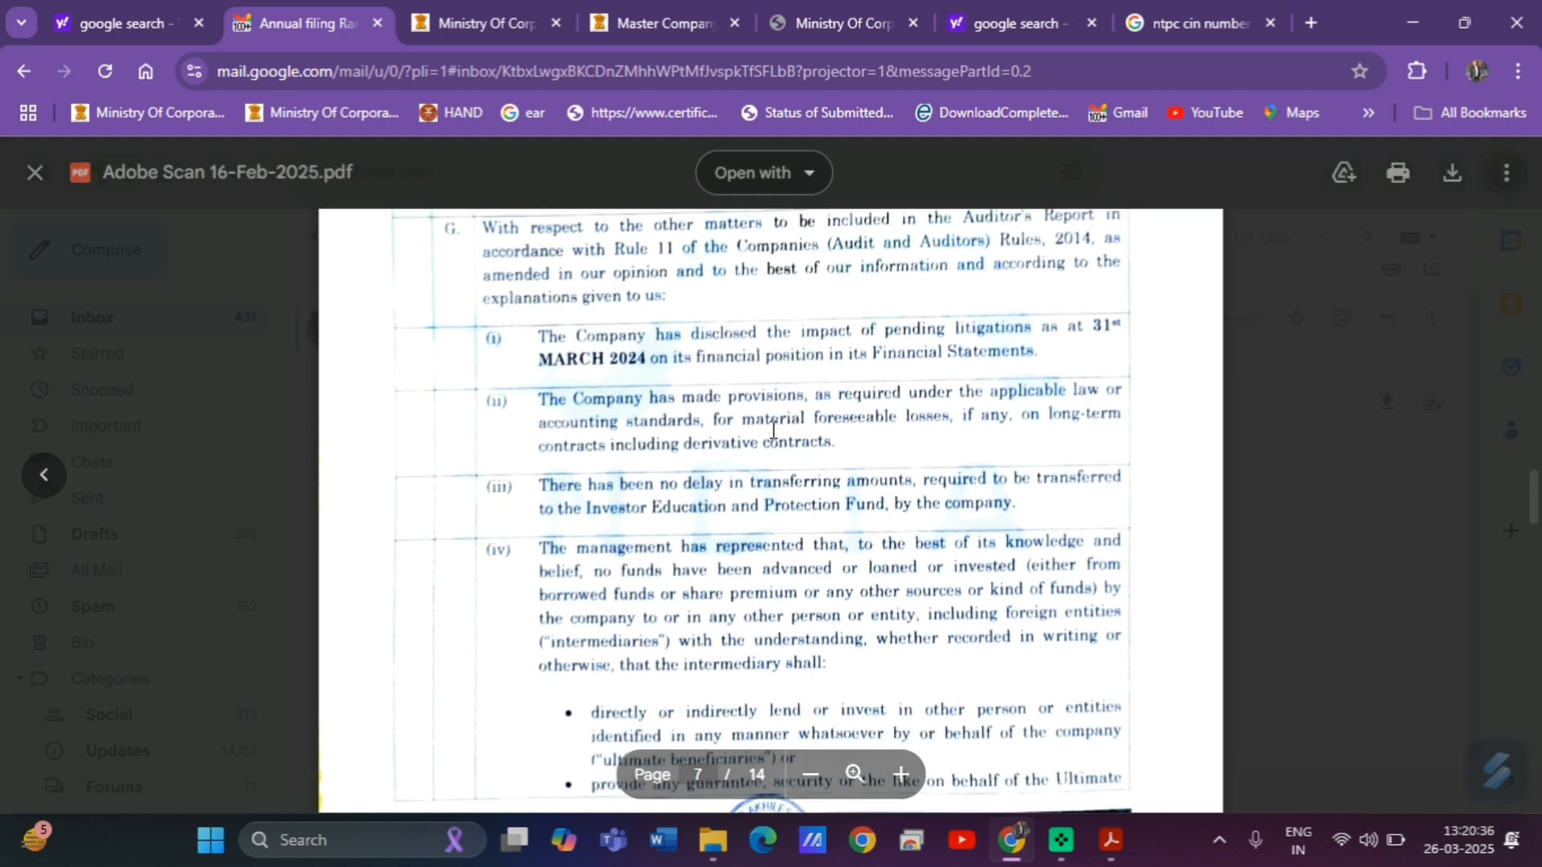
scroll(774, 428, down, 15)
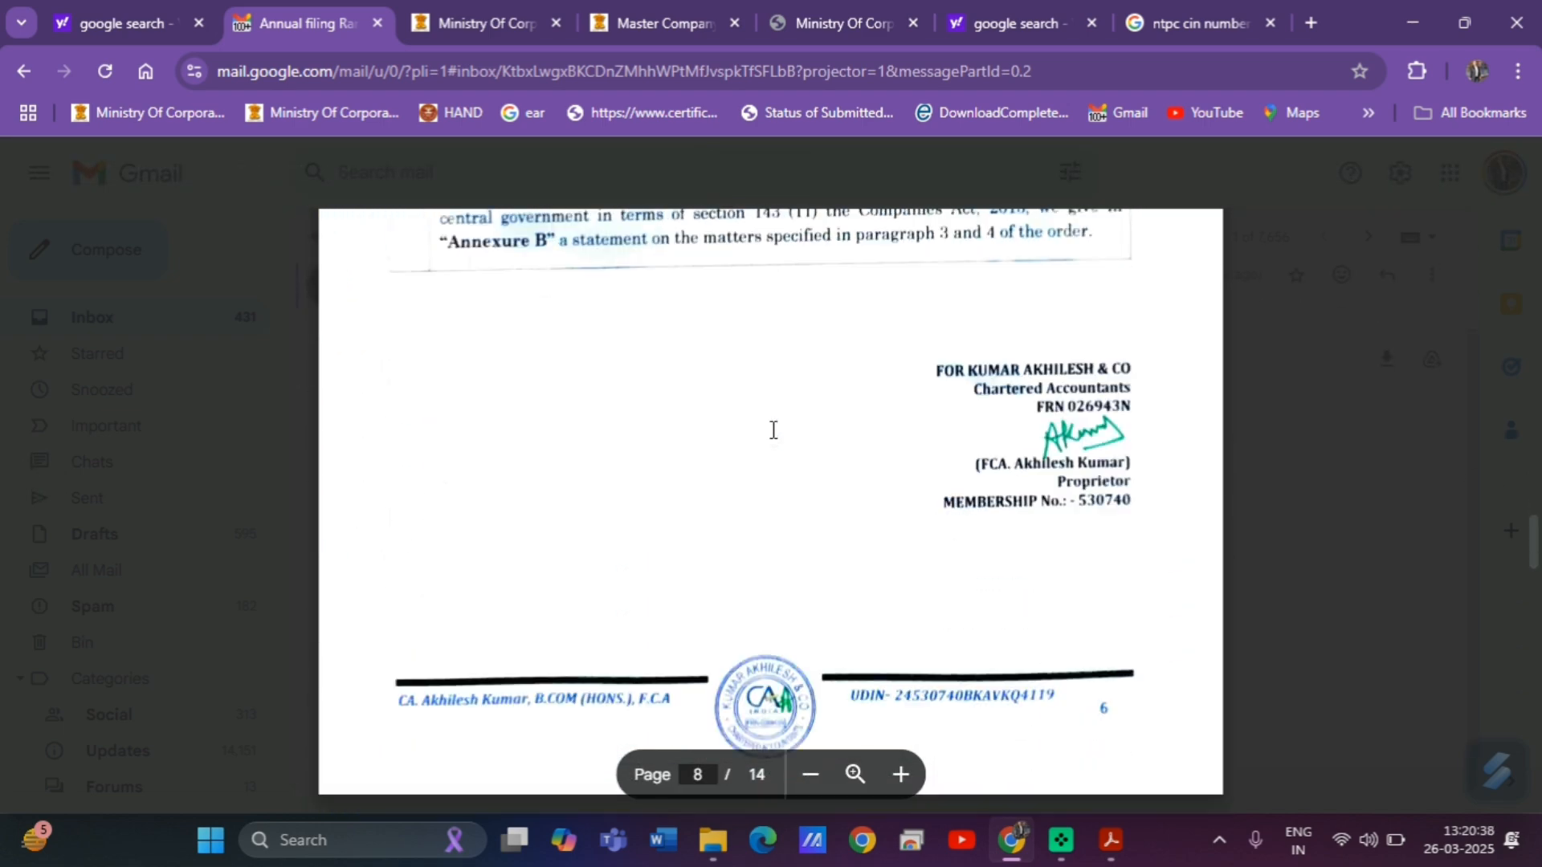
scroll(774, 430, up, 14)
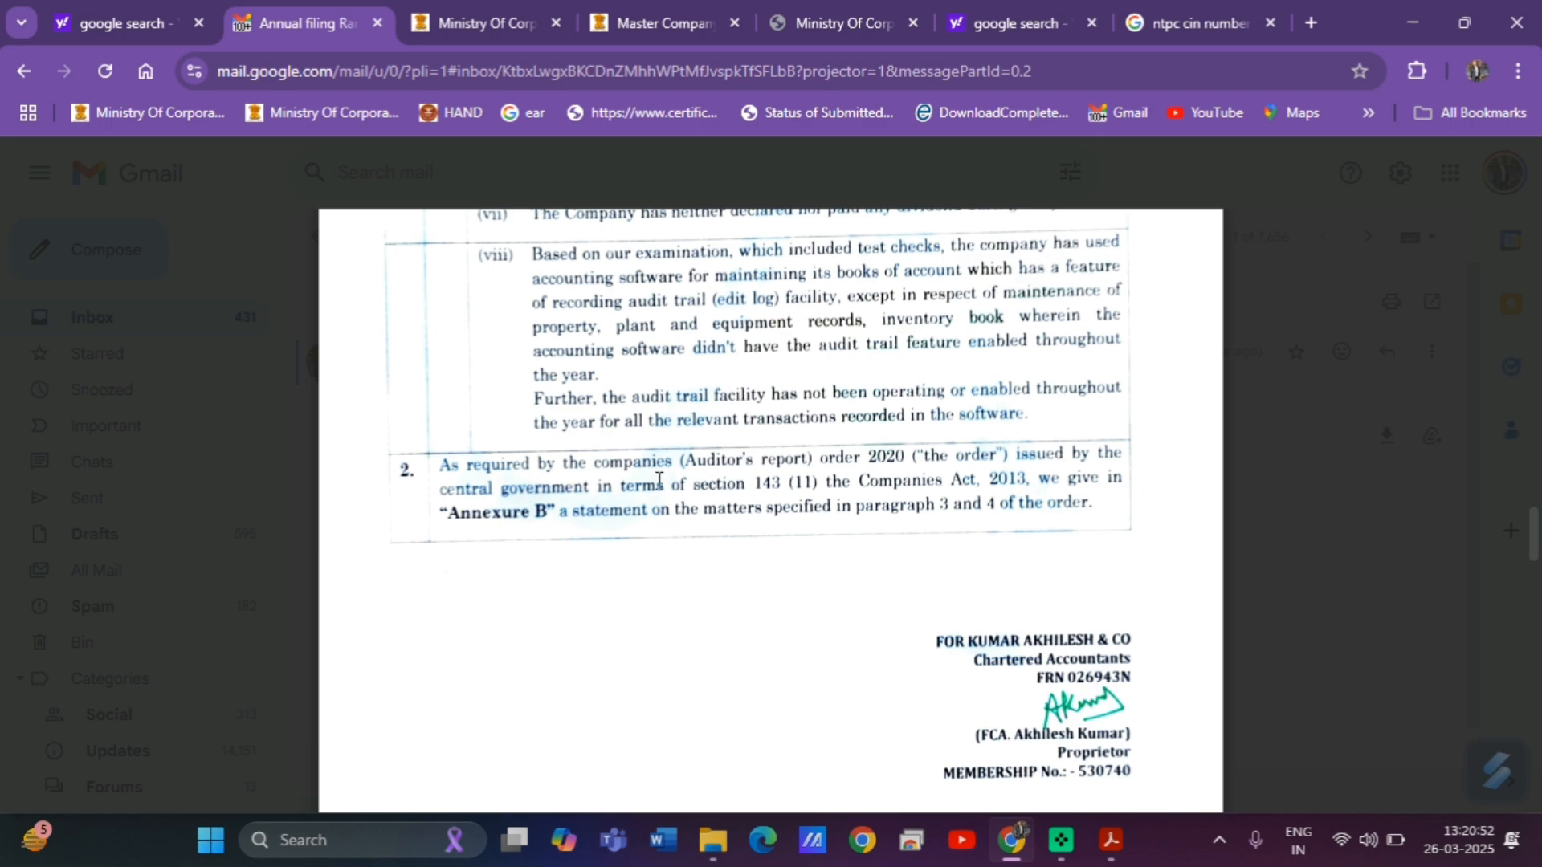
scroll(622, 497, down, 10)
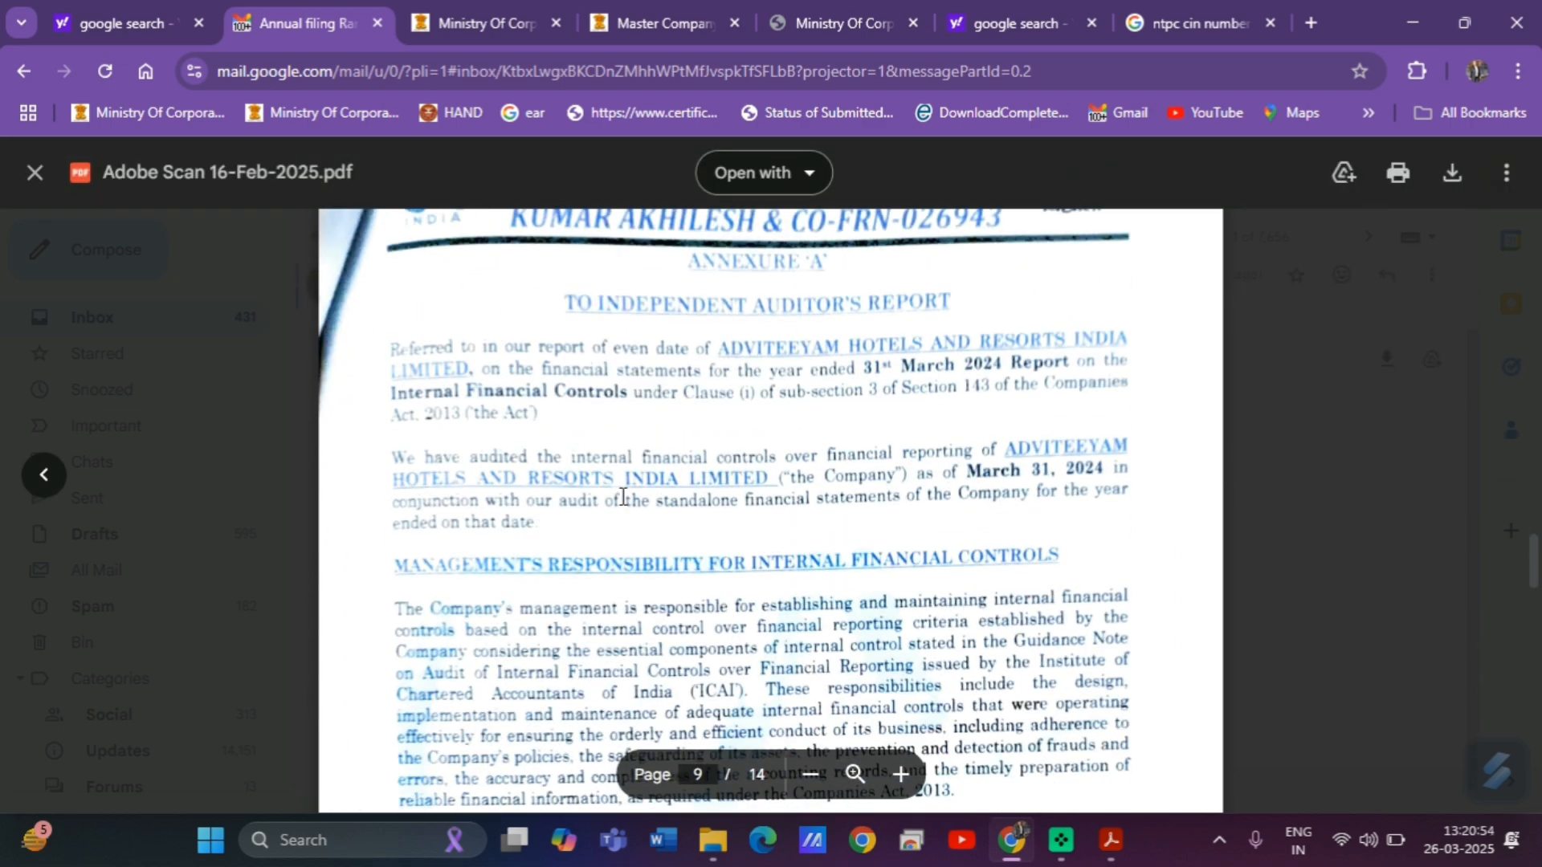
scroll(622, 497, down, 15)
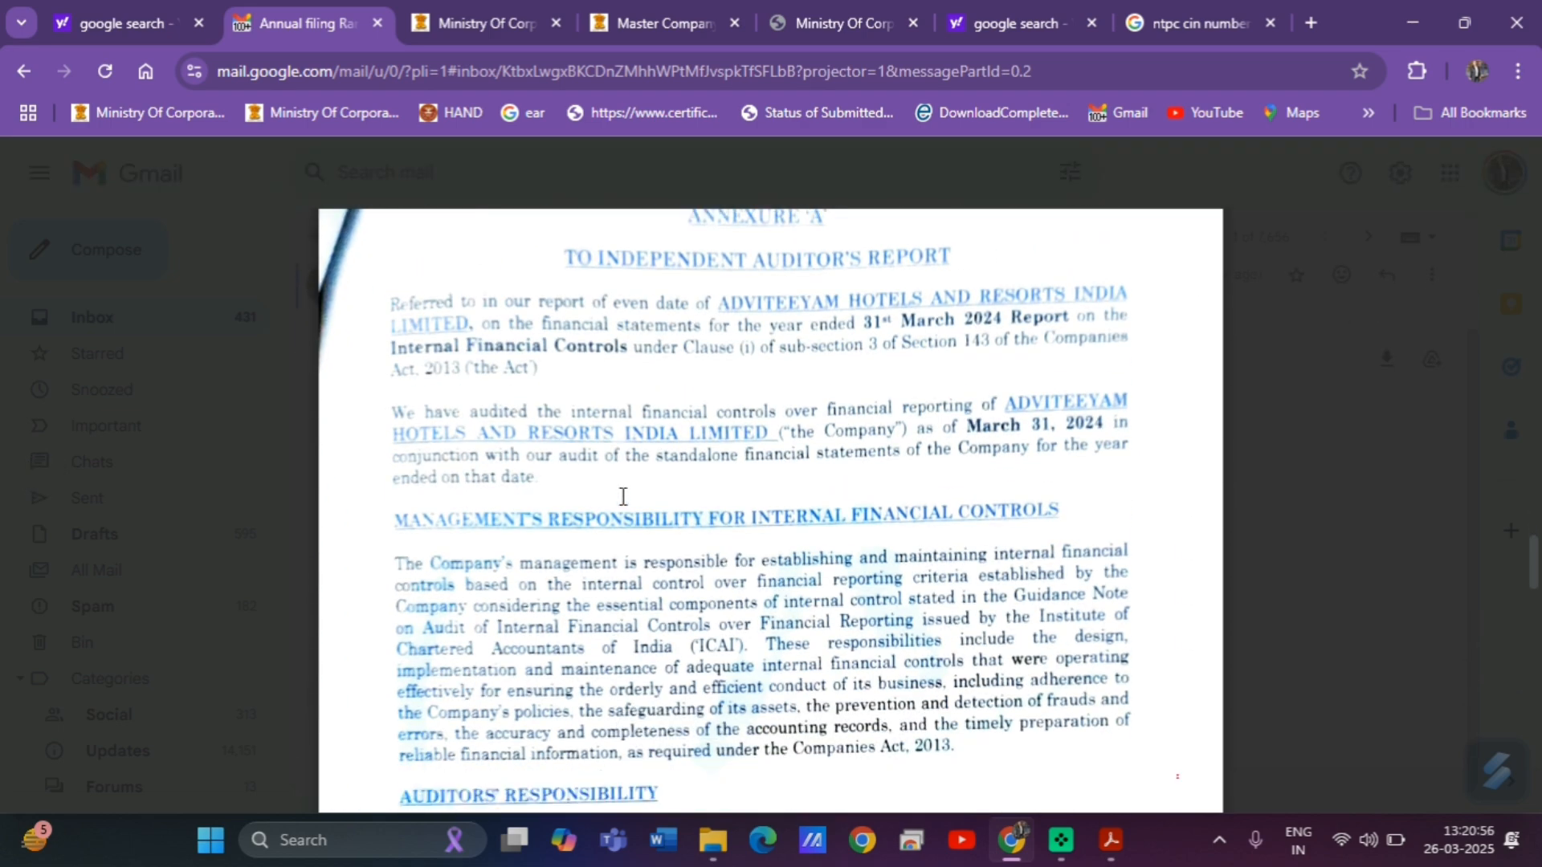
scroll(623, 496, down, 3)
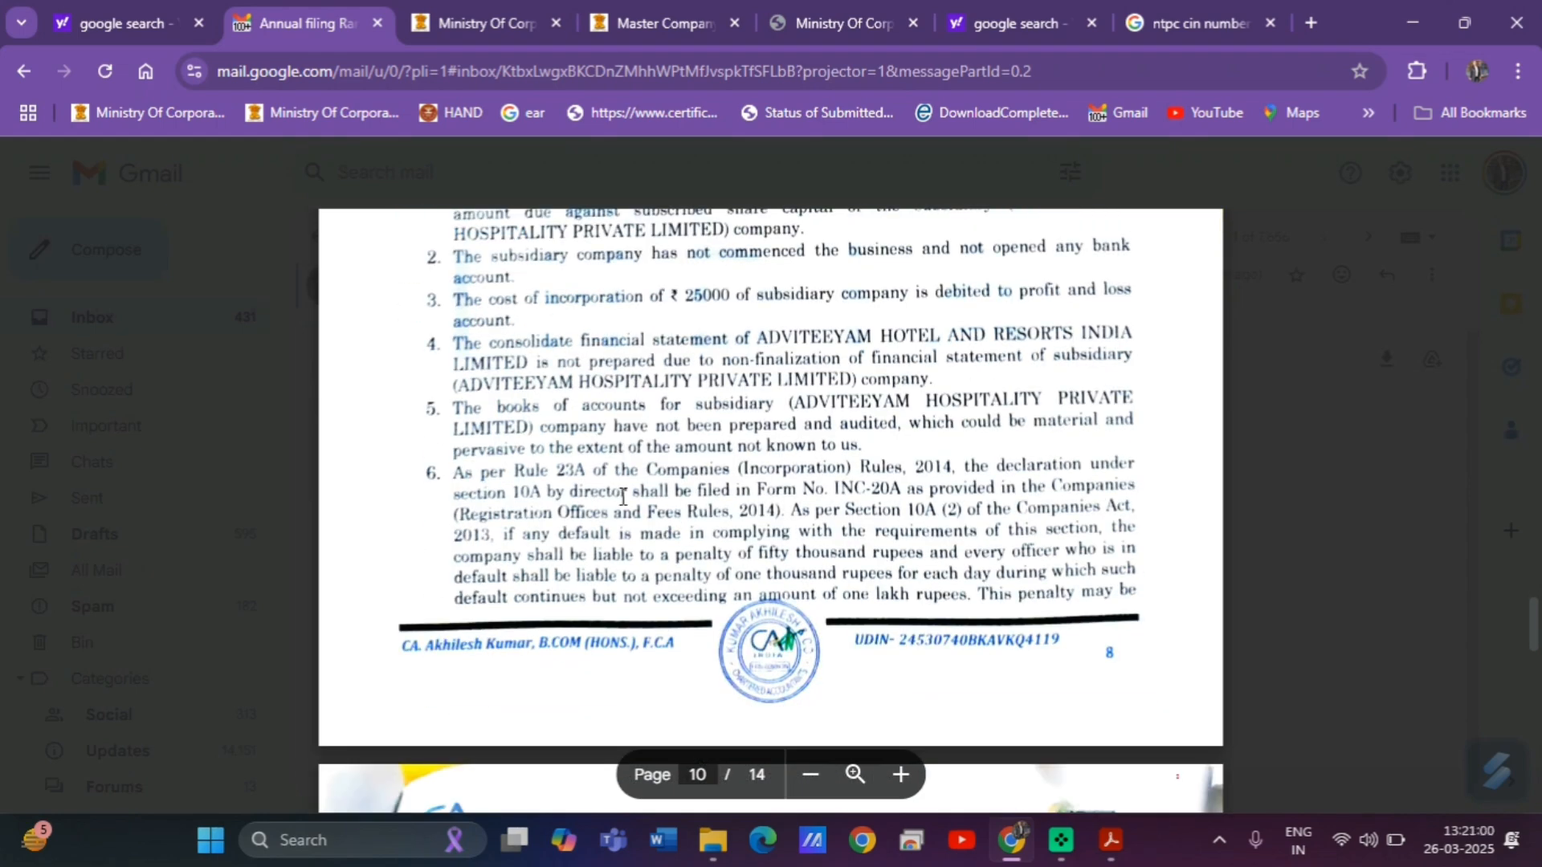
scroll(623, 496, down, 7)
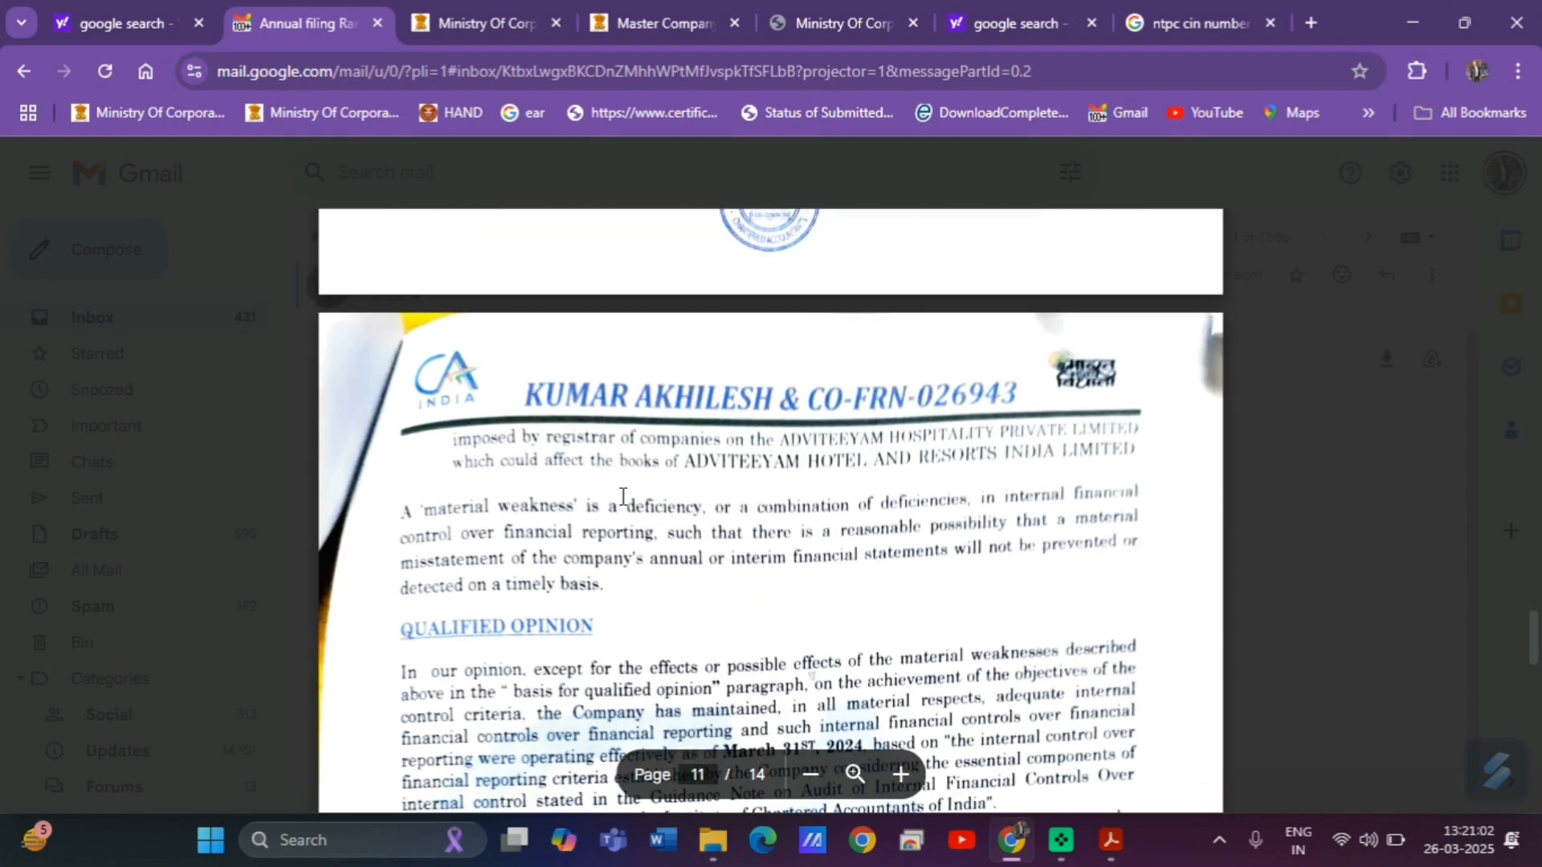
scroll(622, 497, down, 10)
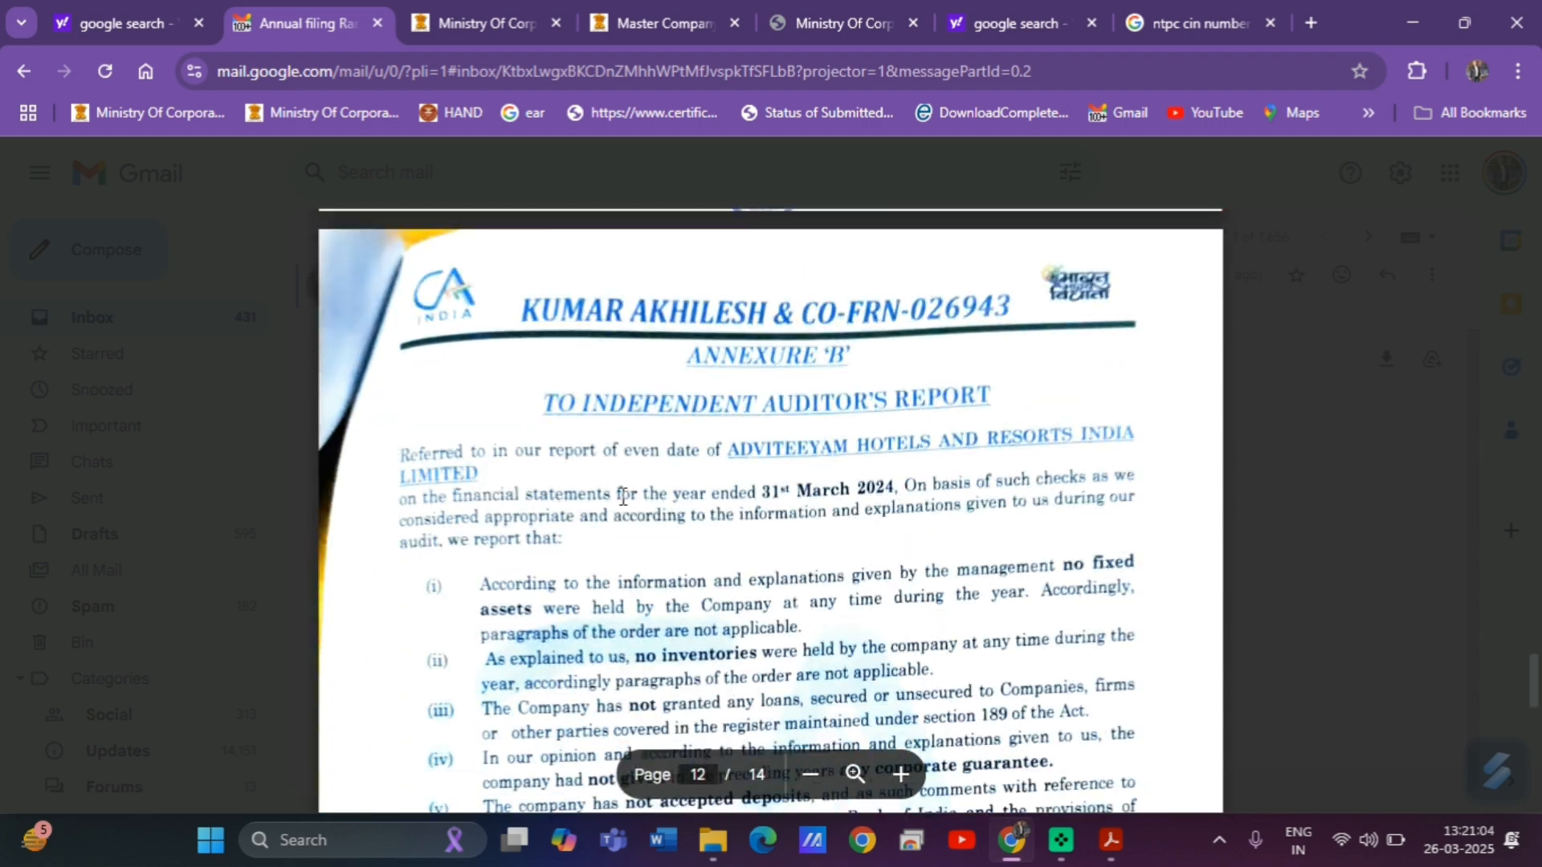
scroll(622, 497, up, 1)
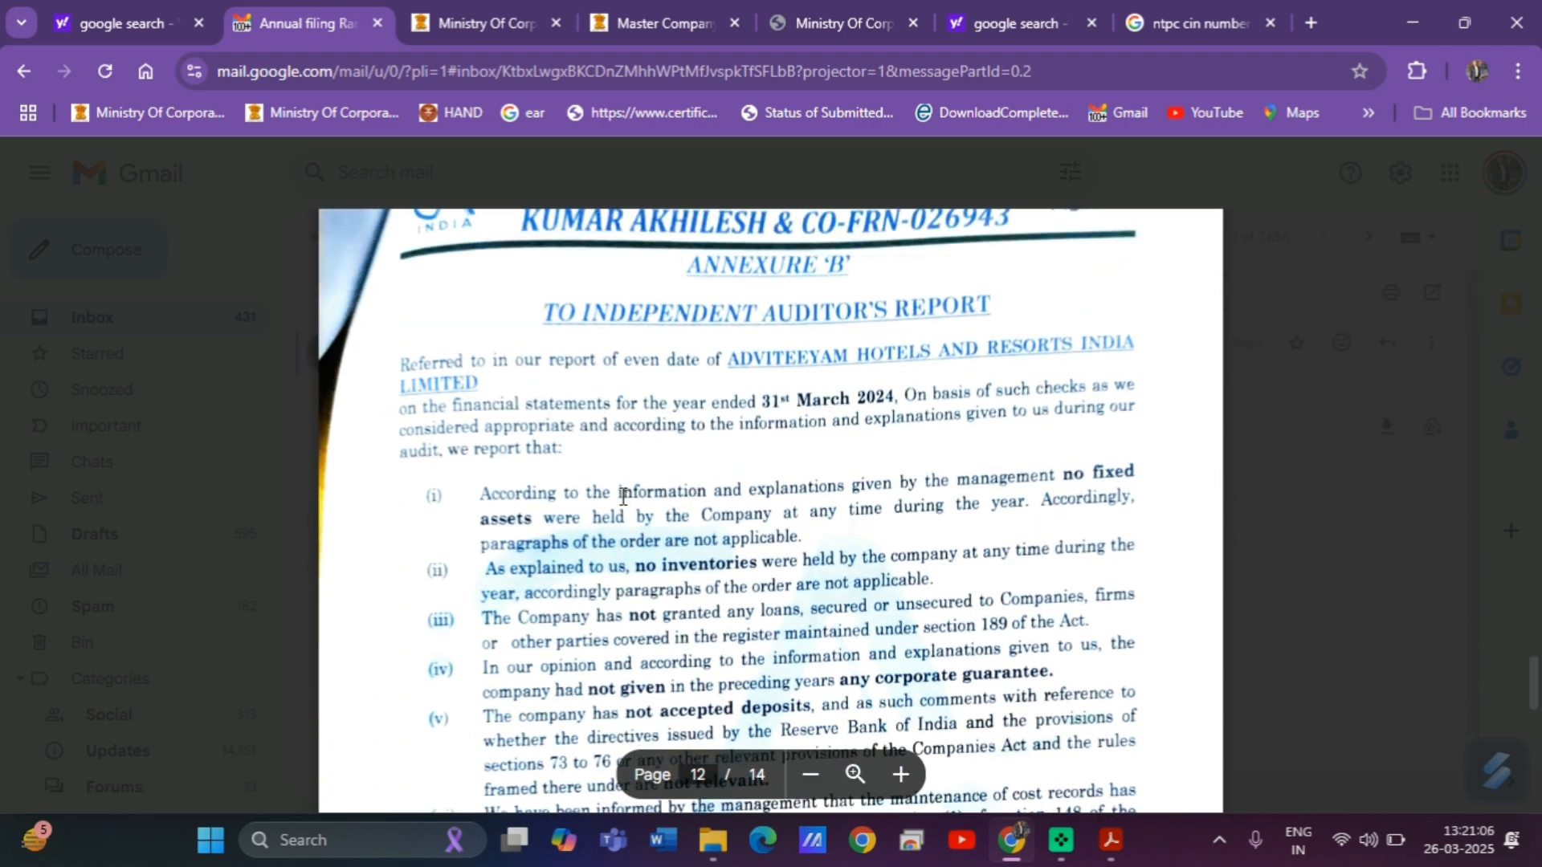
scroll(622, 497, down, 3)
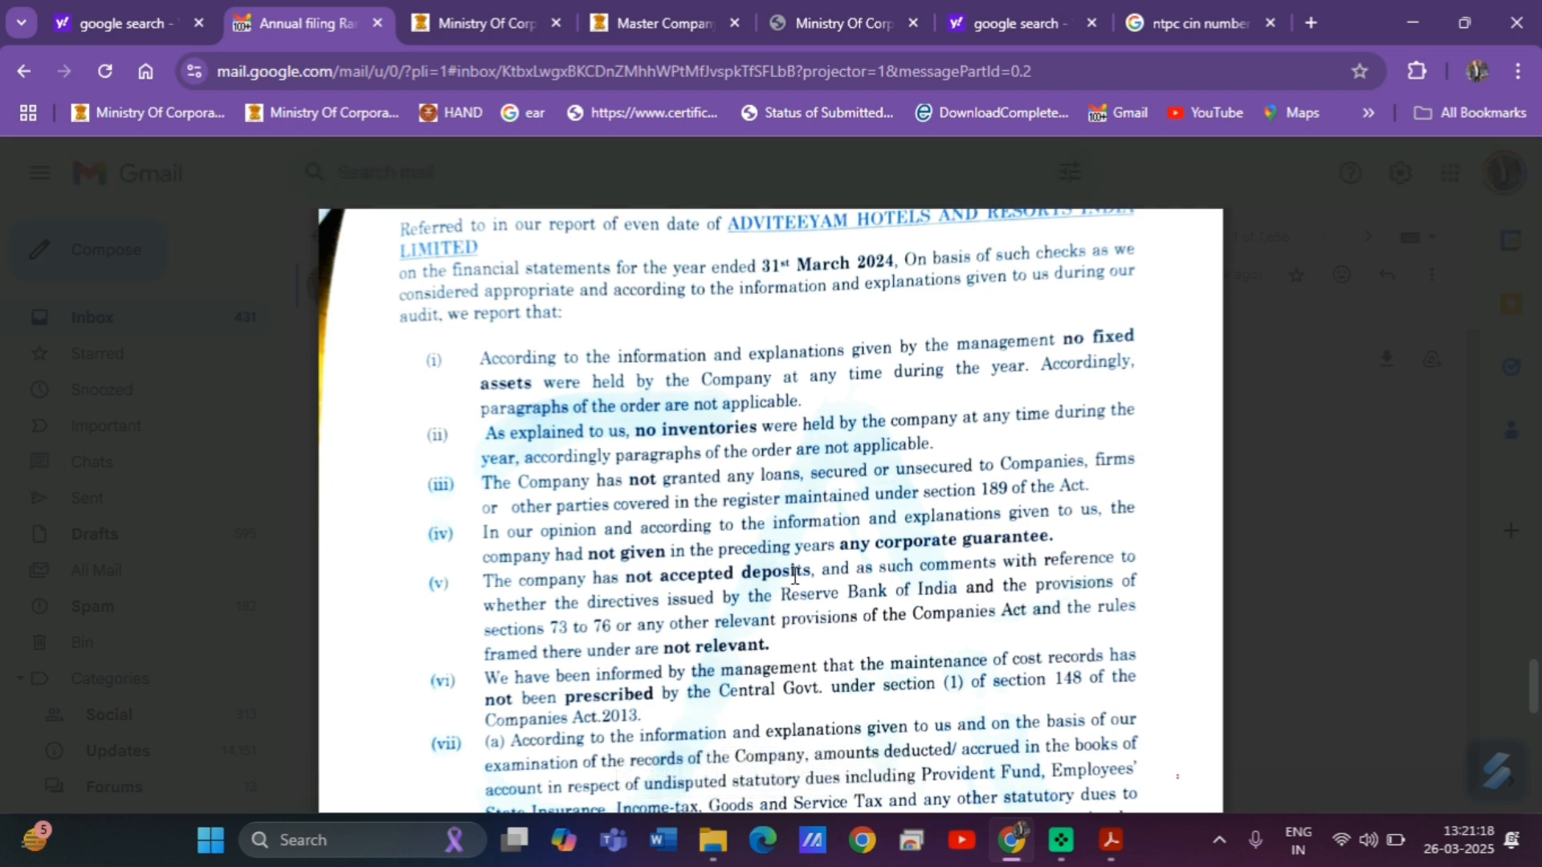
scroll(682, 581, down, 3)
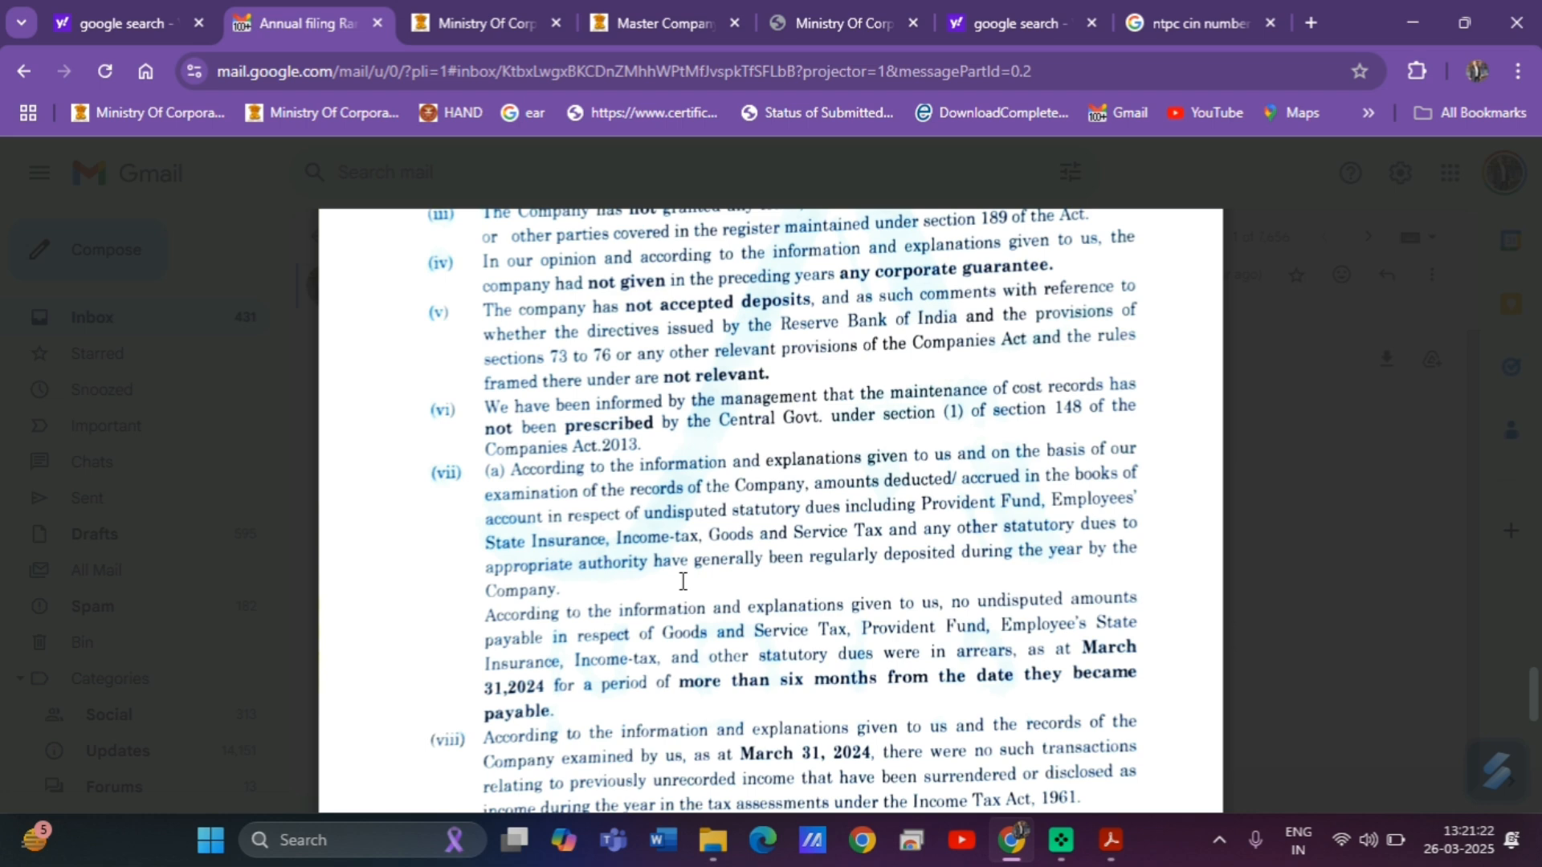
scroll(683, 582, down, 4)
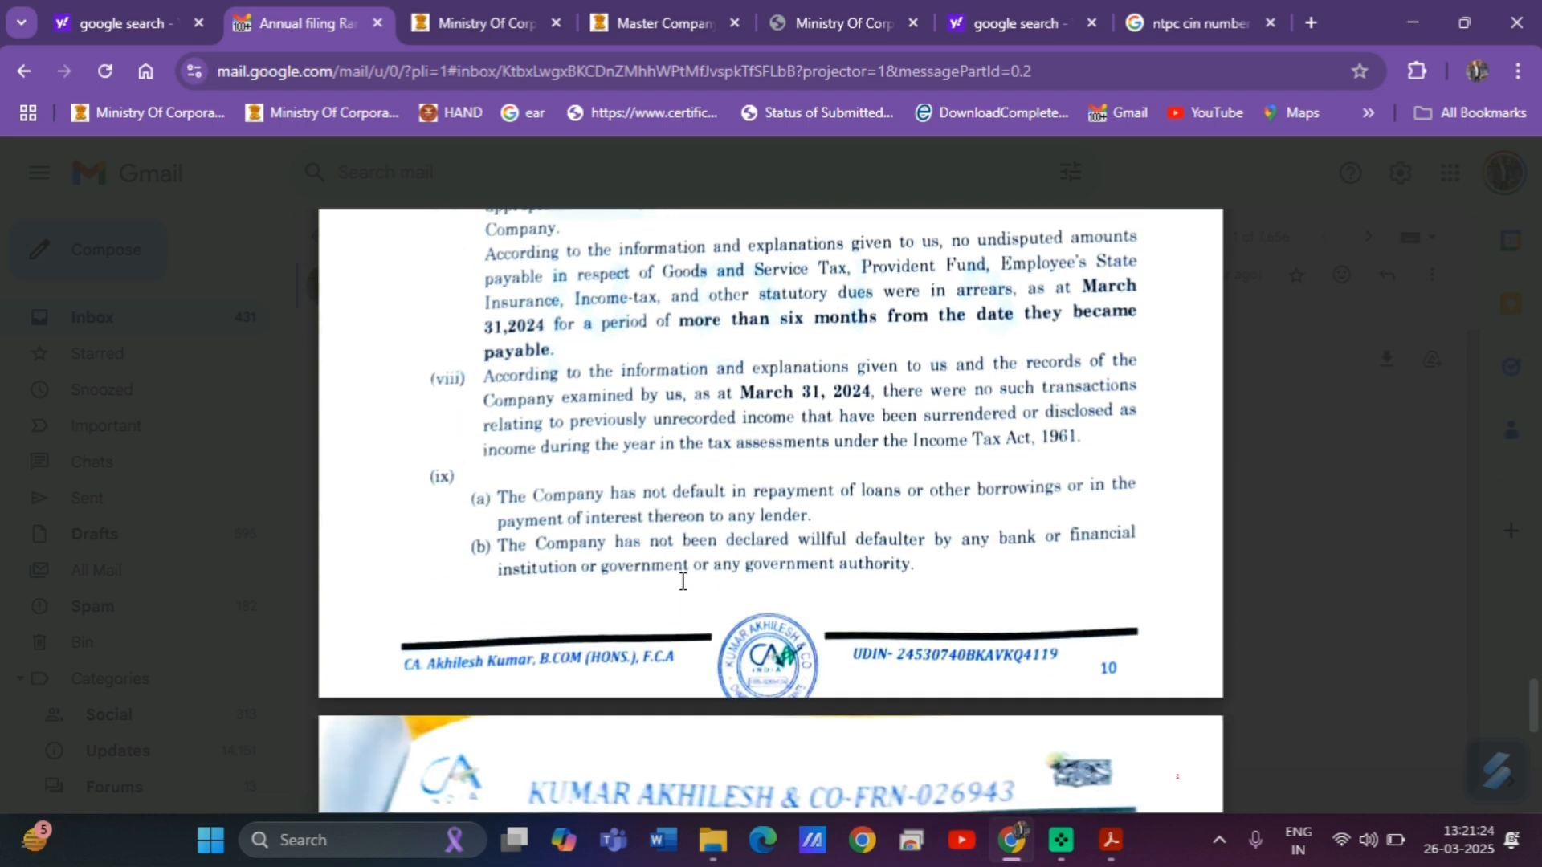
scroll(683, 581, down, 4)
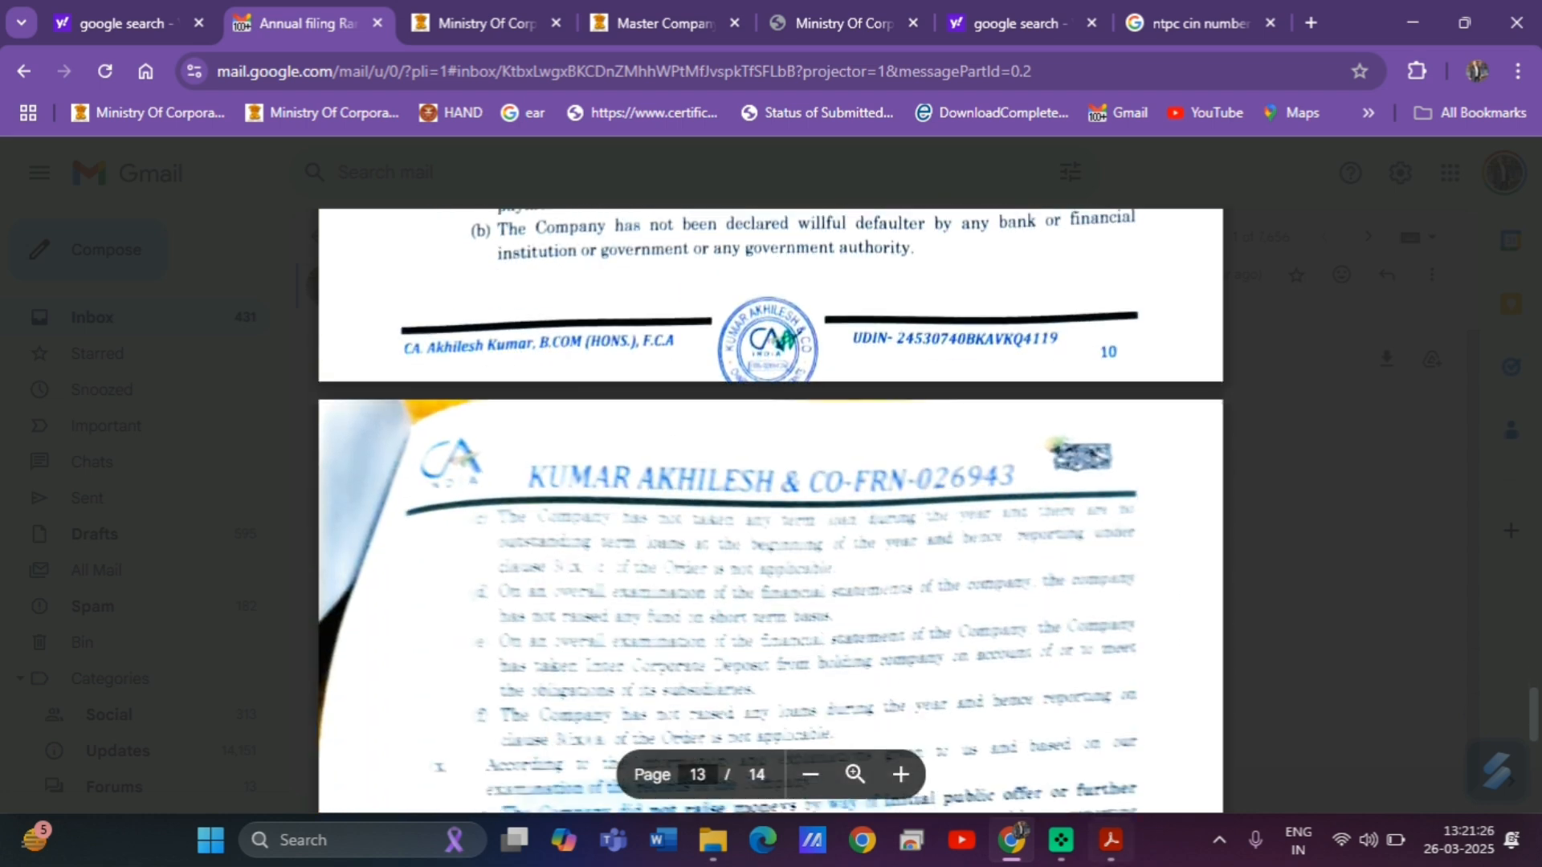
Mark CARO as applicable (Yes) in the AOC-4 form.
click(1111, 841)
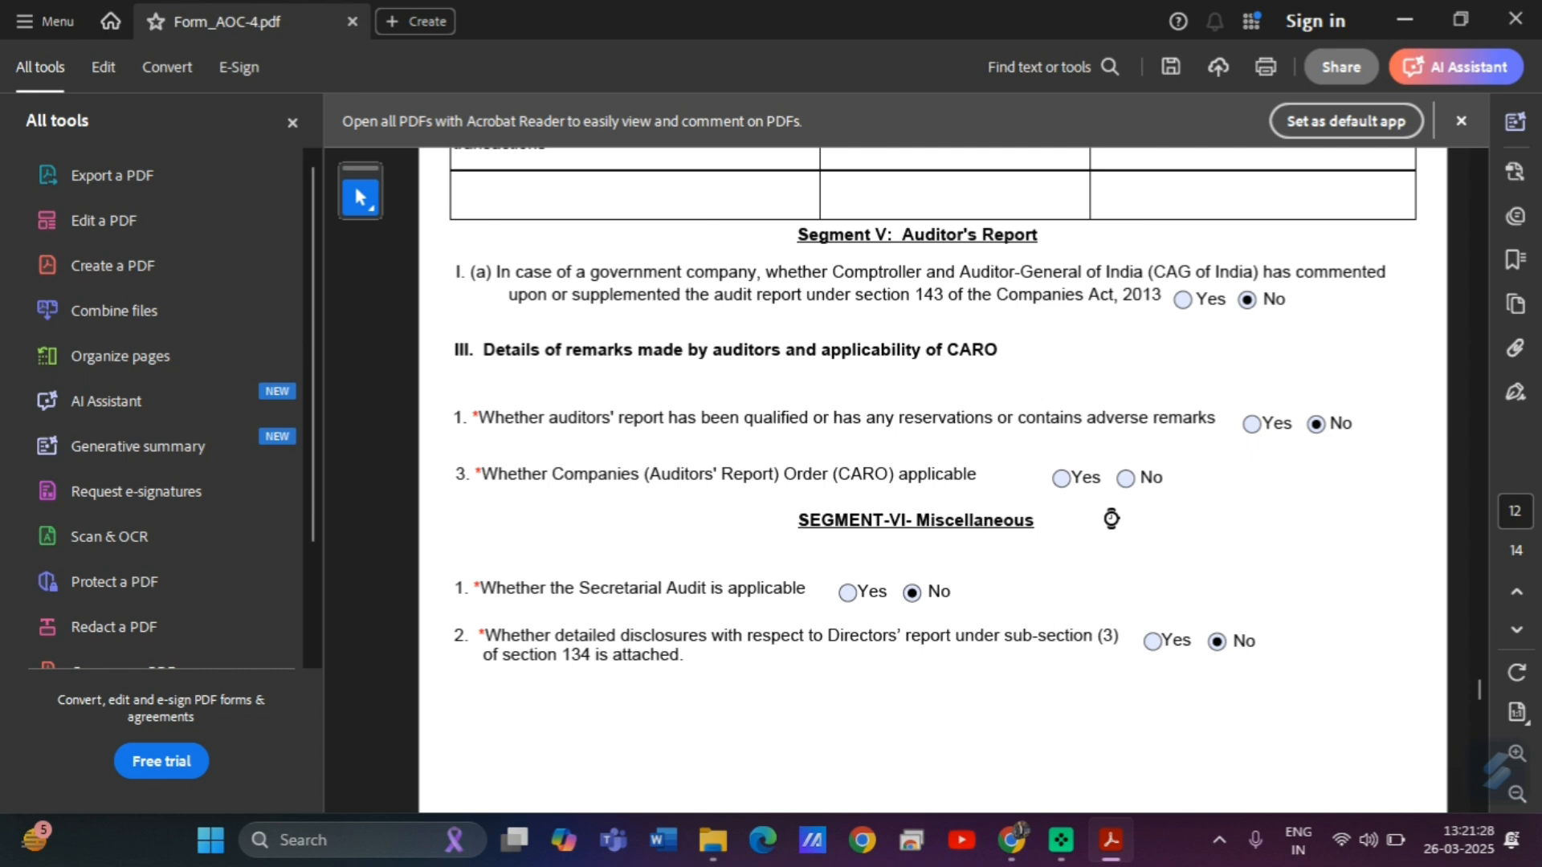
click(1062, 479)
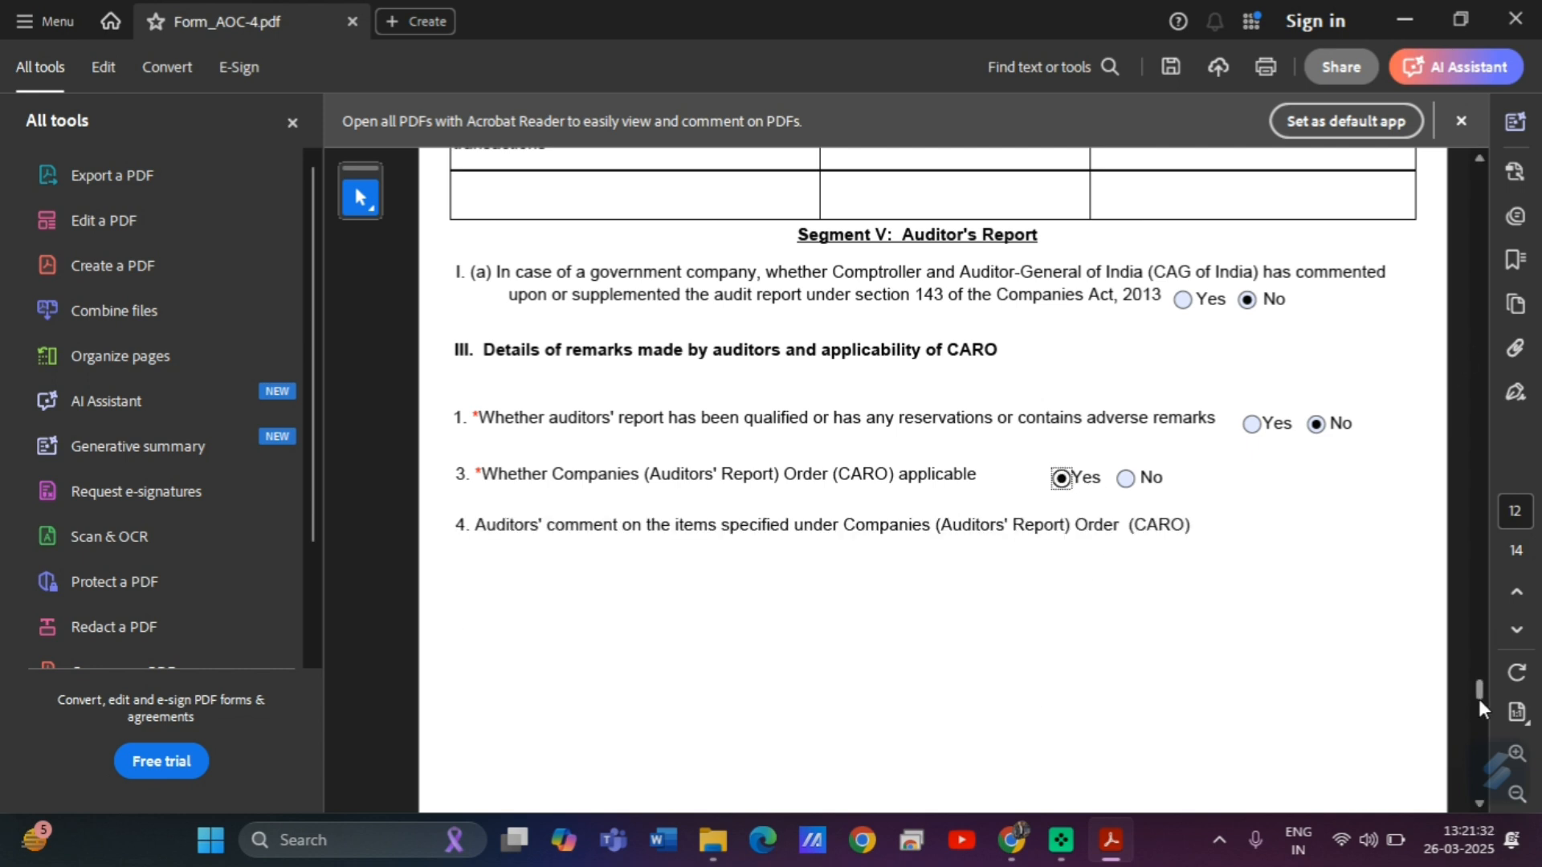
scroll(1476, 681, down, 10)
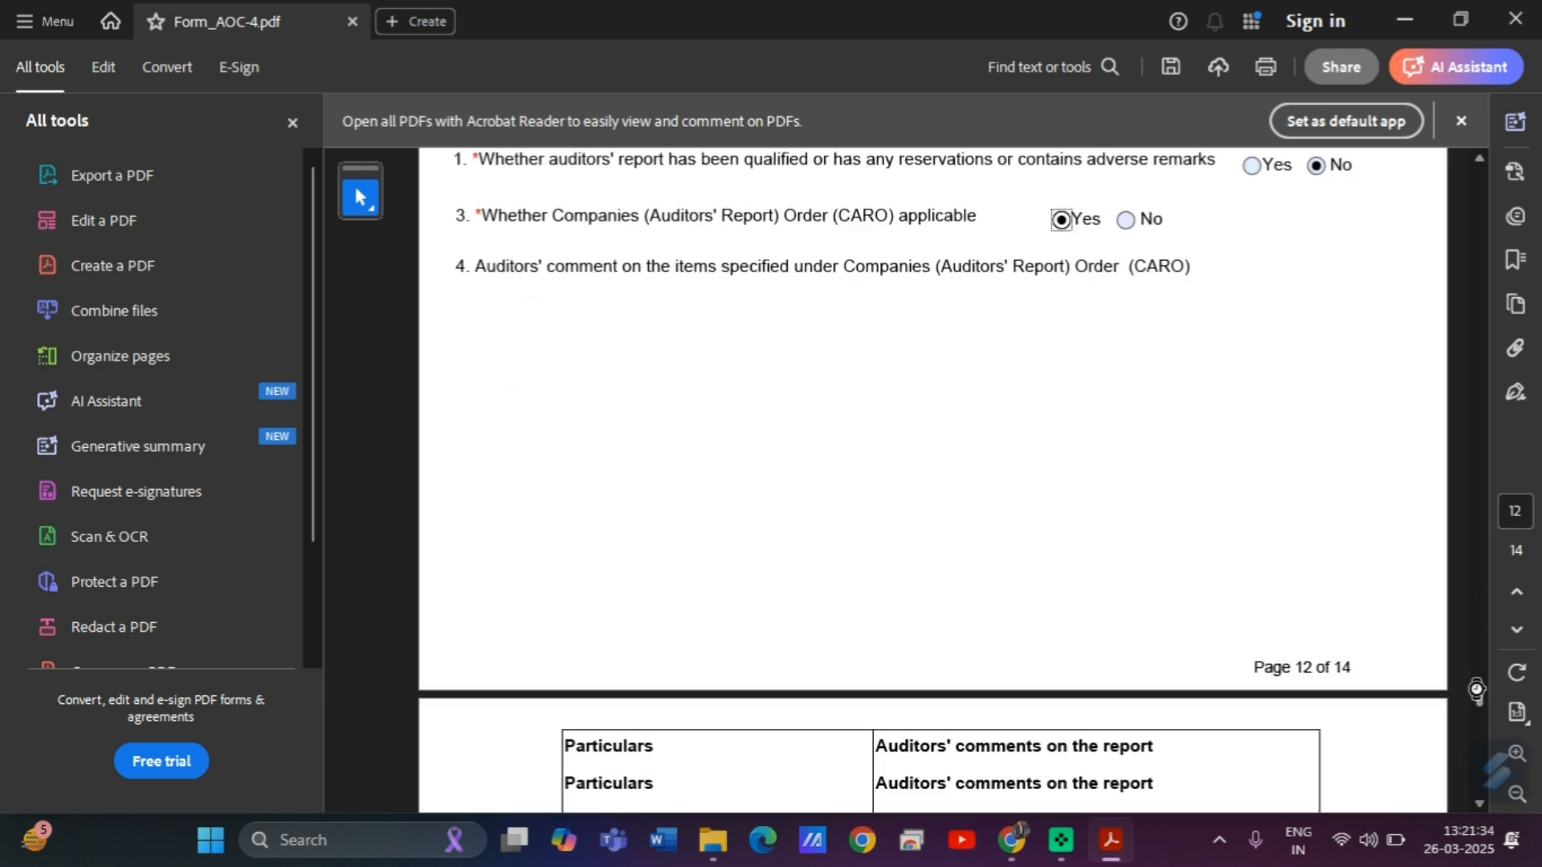
Set Favourable Remark for the fixed assets, inventories, loans given and public deposits comments.
click(1305, 393)
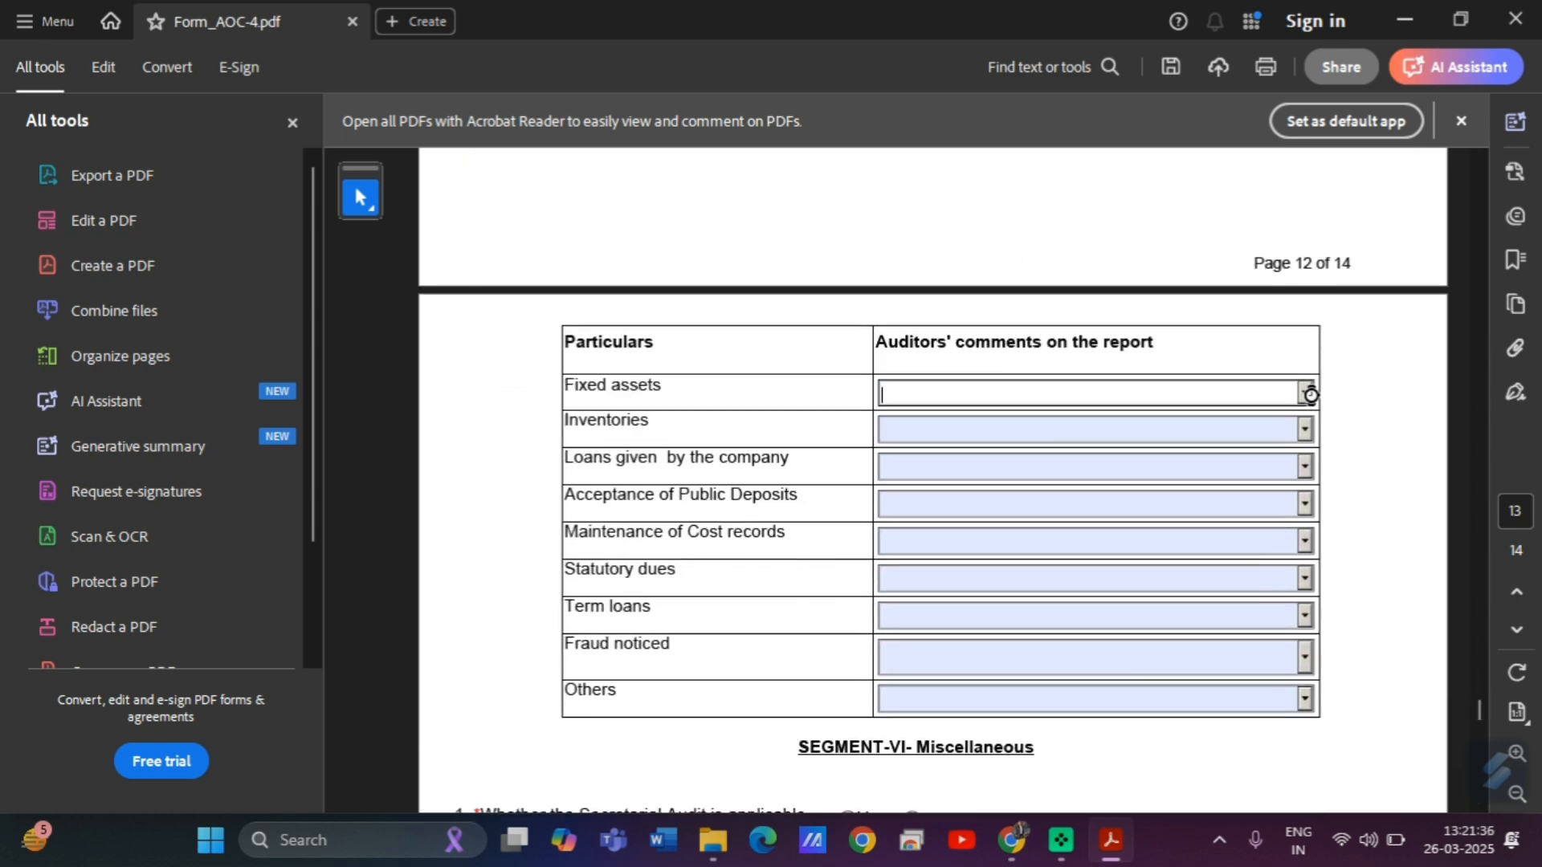
click(1006, 415)
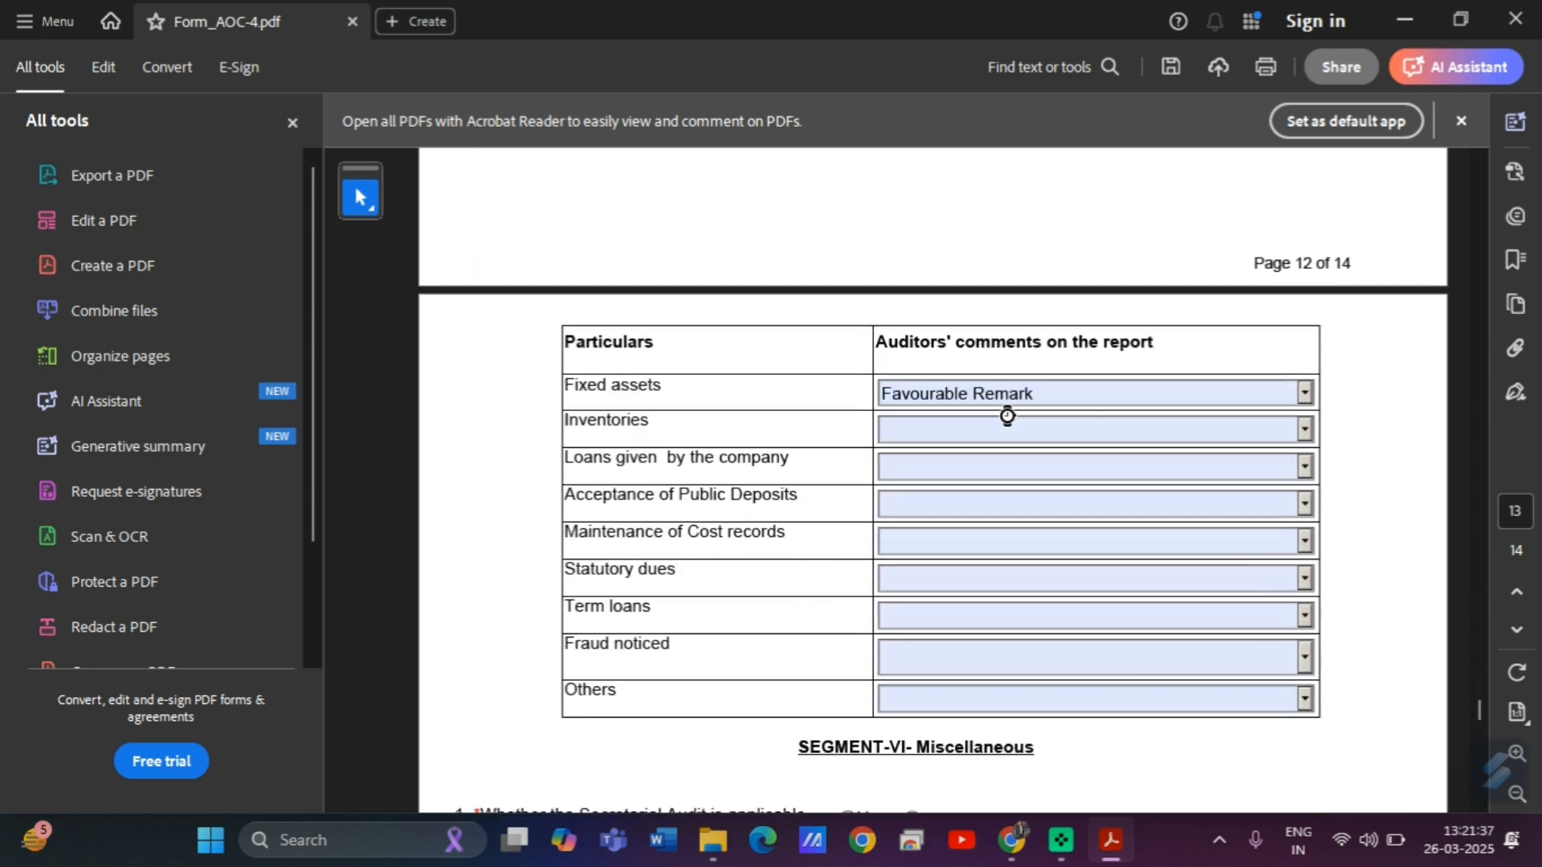
click(1305, 427)
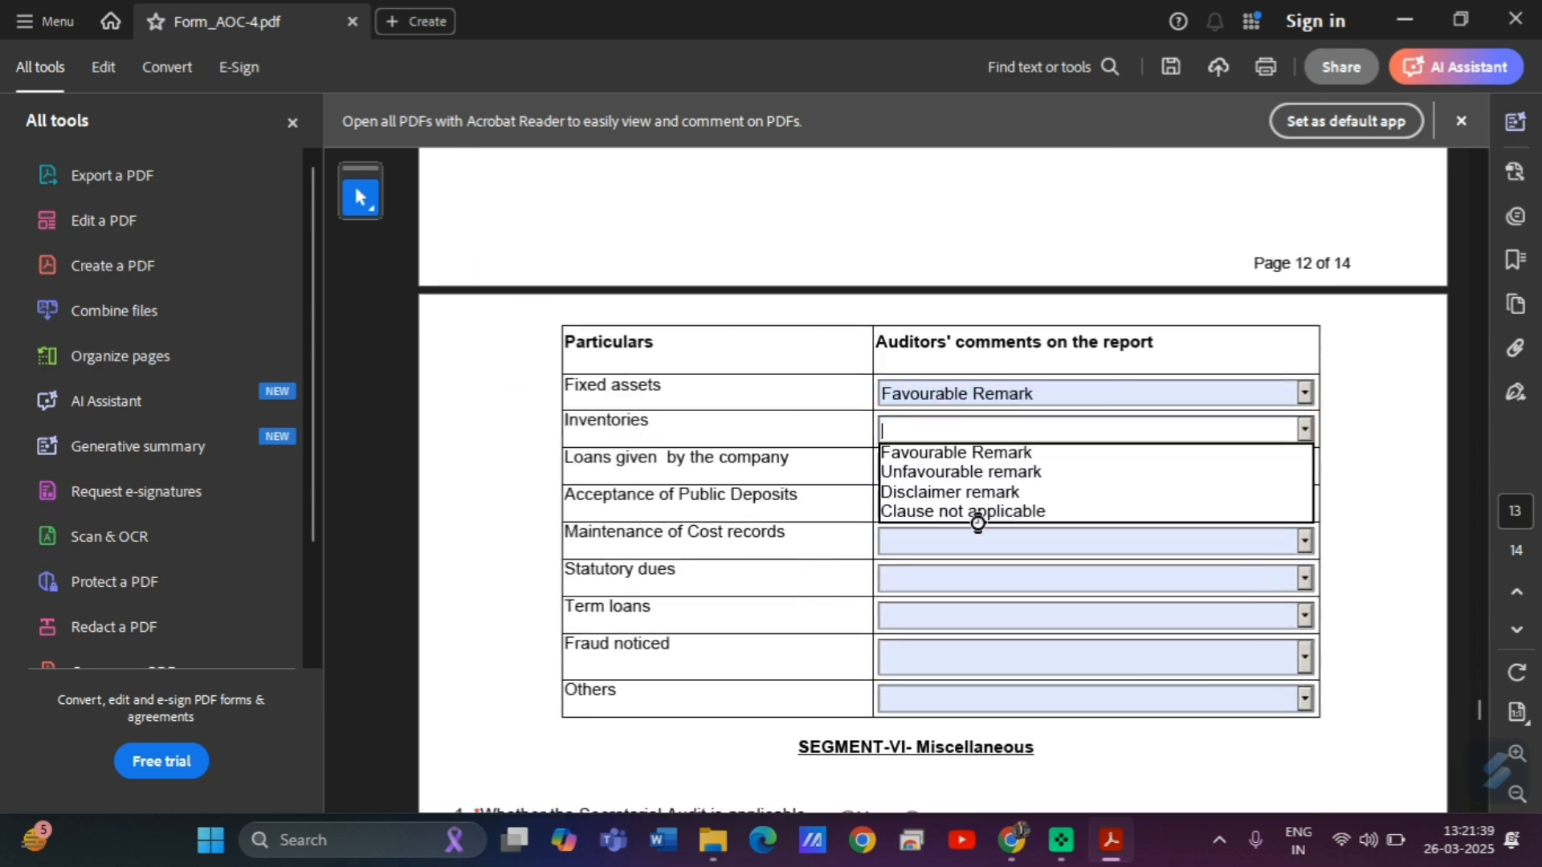
click(937, 451)
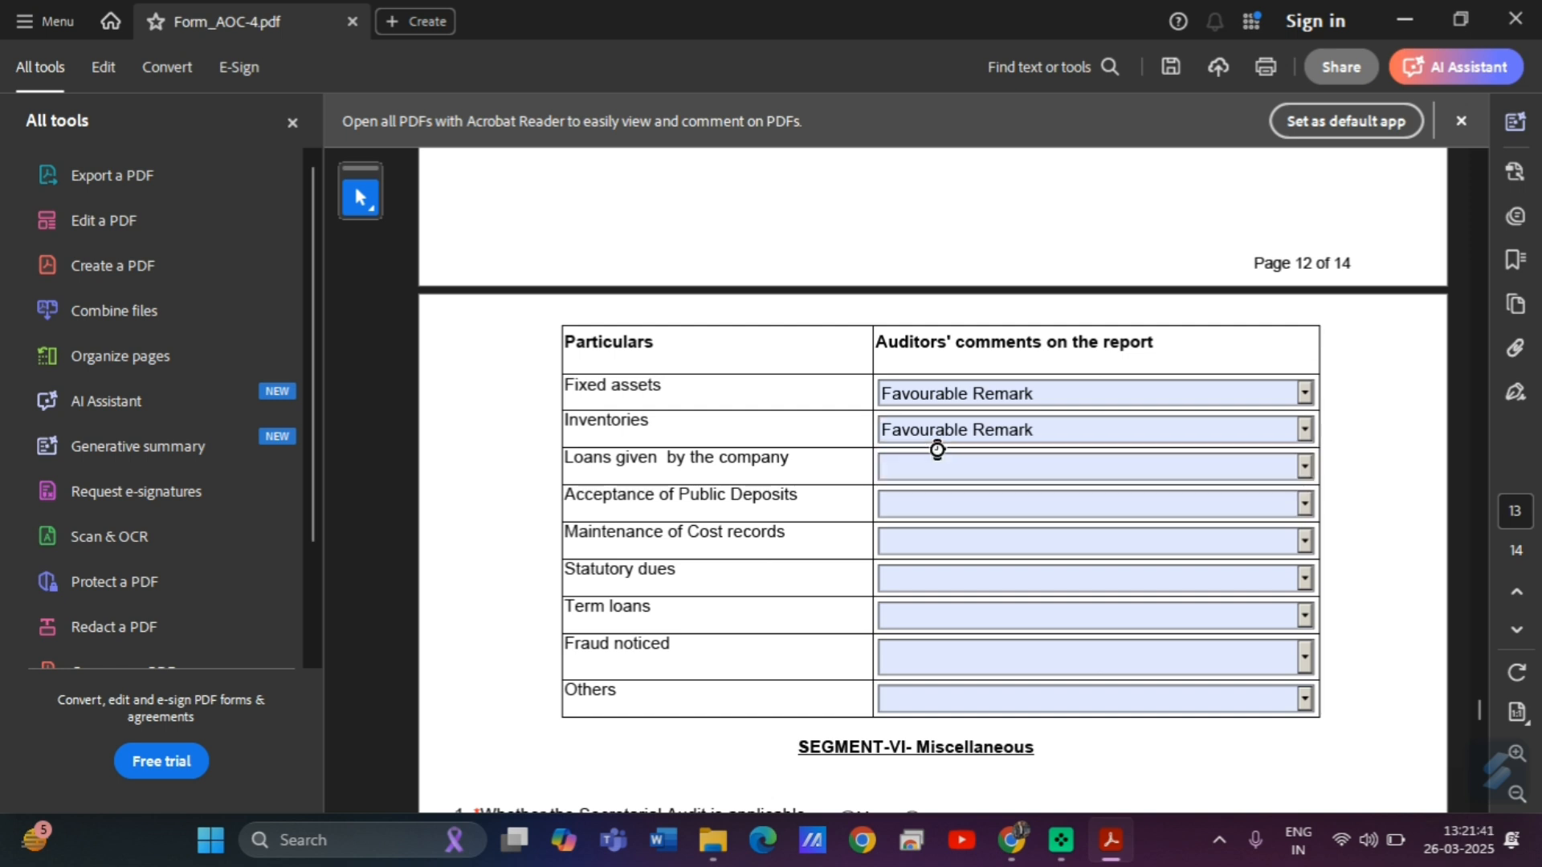
click(1305, 467)
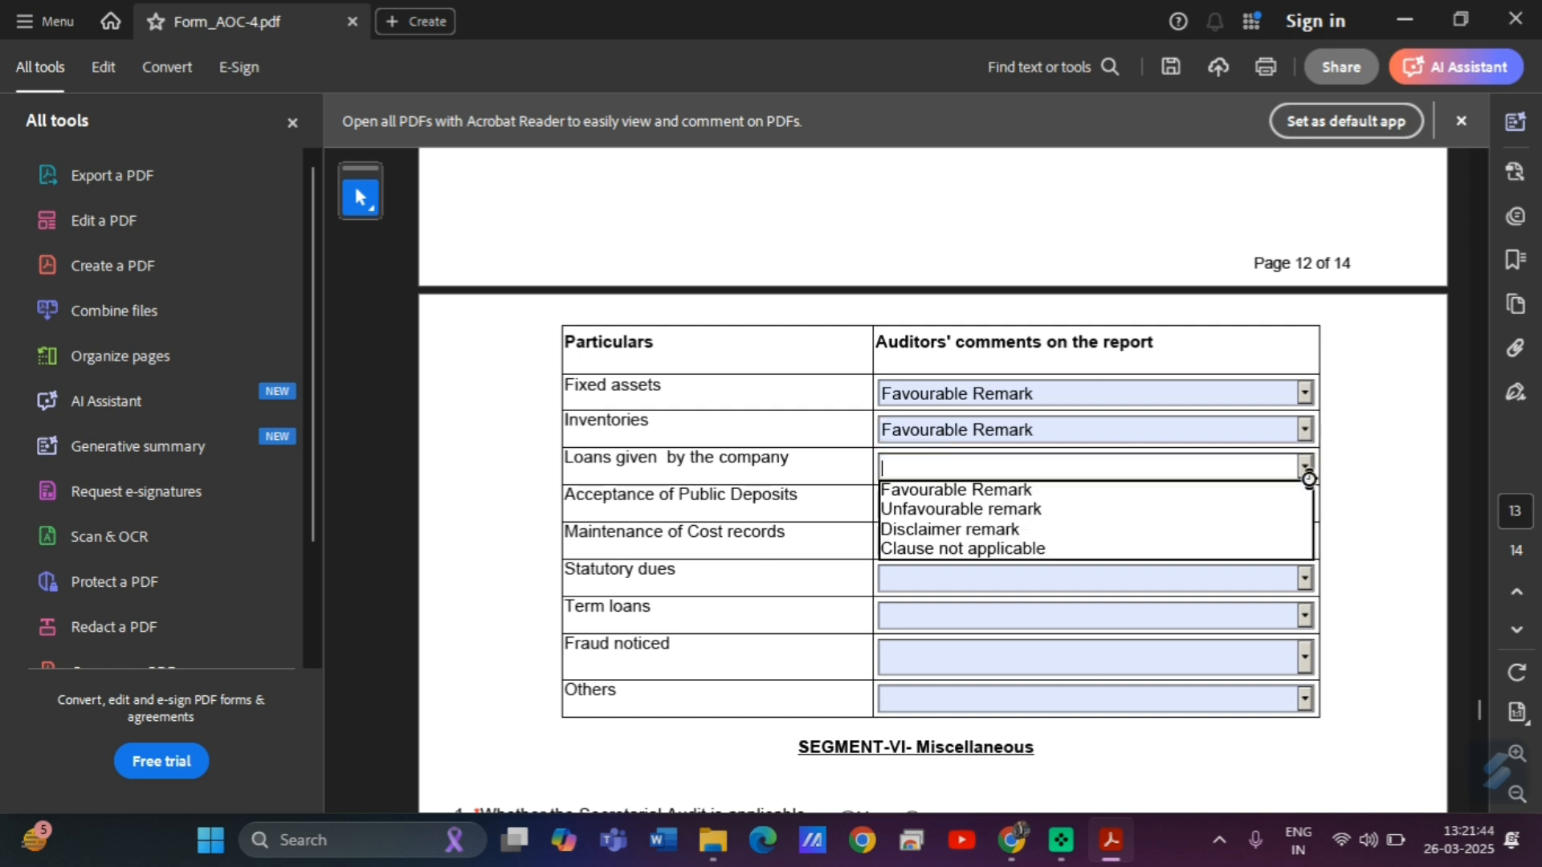
click(980, 490)
click(1308, 506)
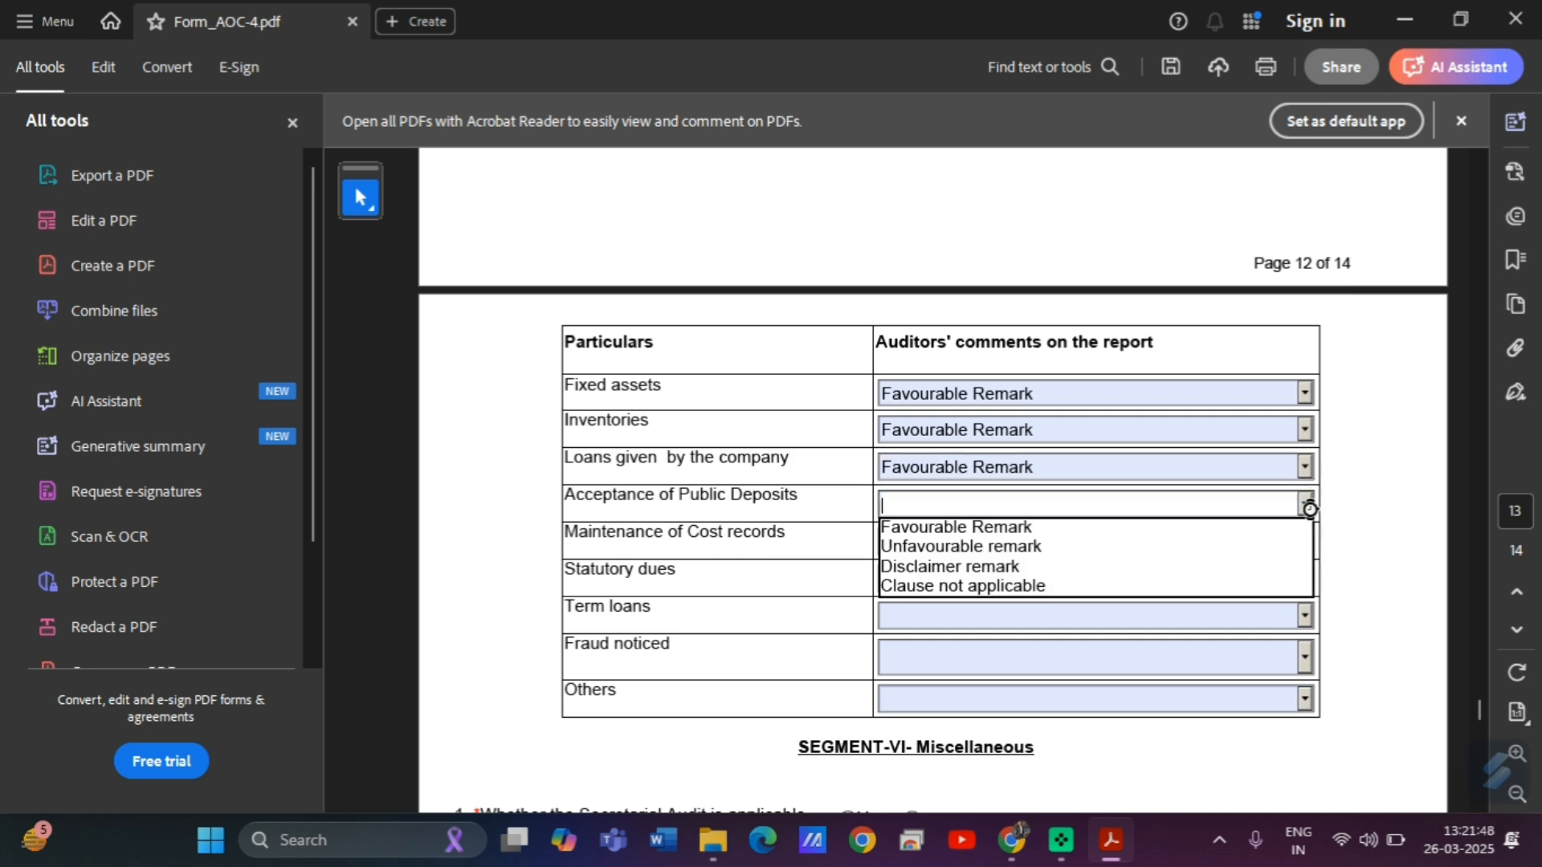
click(982, 528)
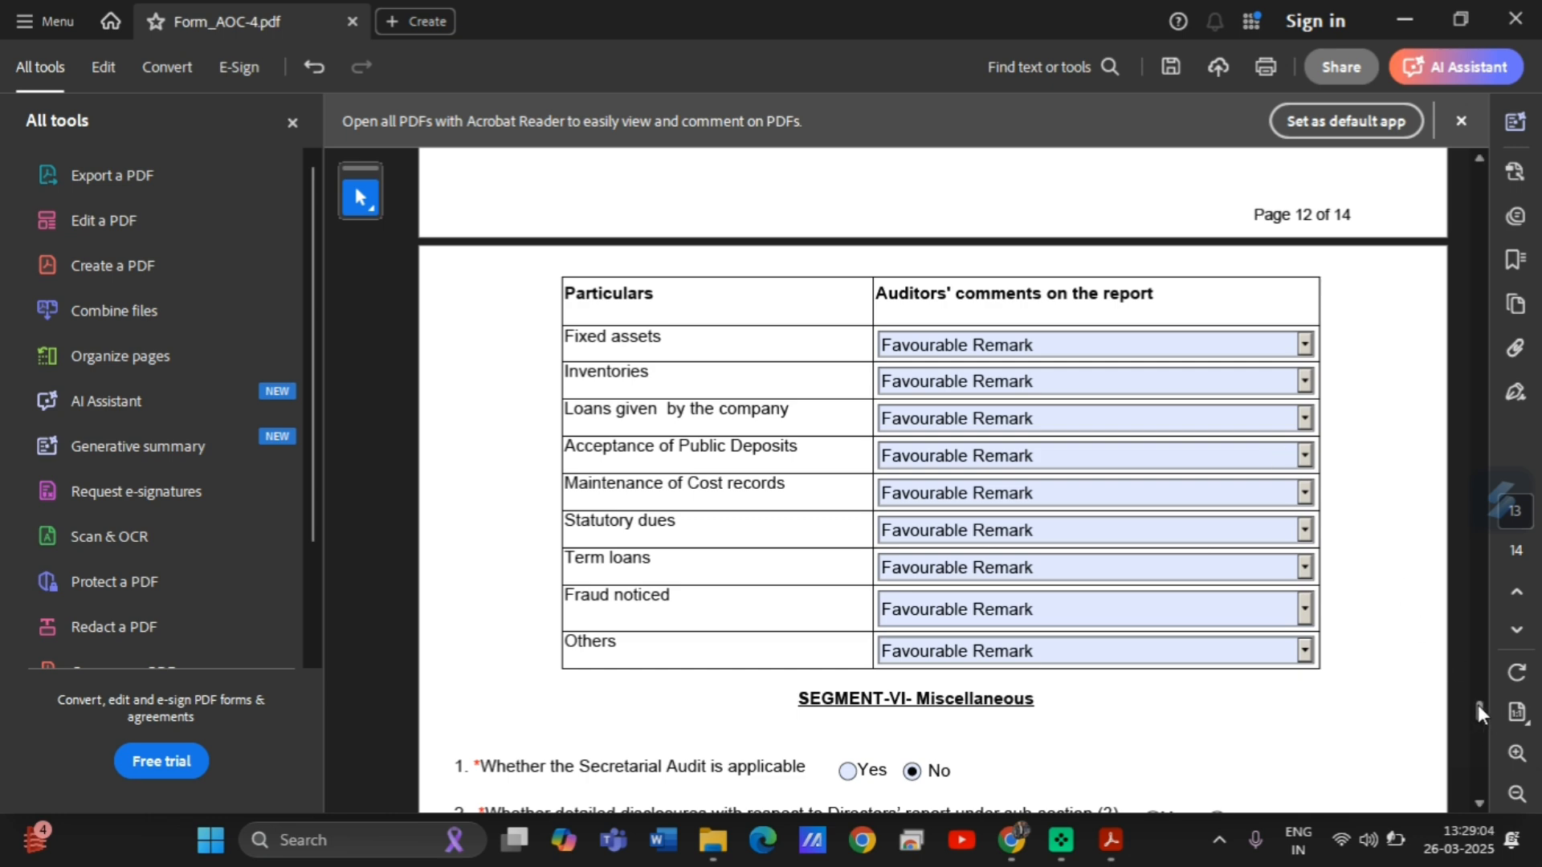
scroll(1478, 706, down, 5)
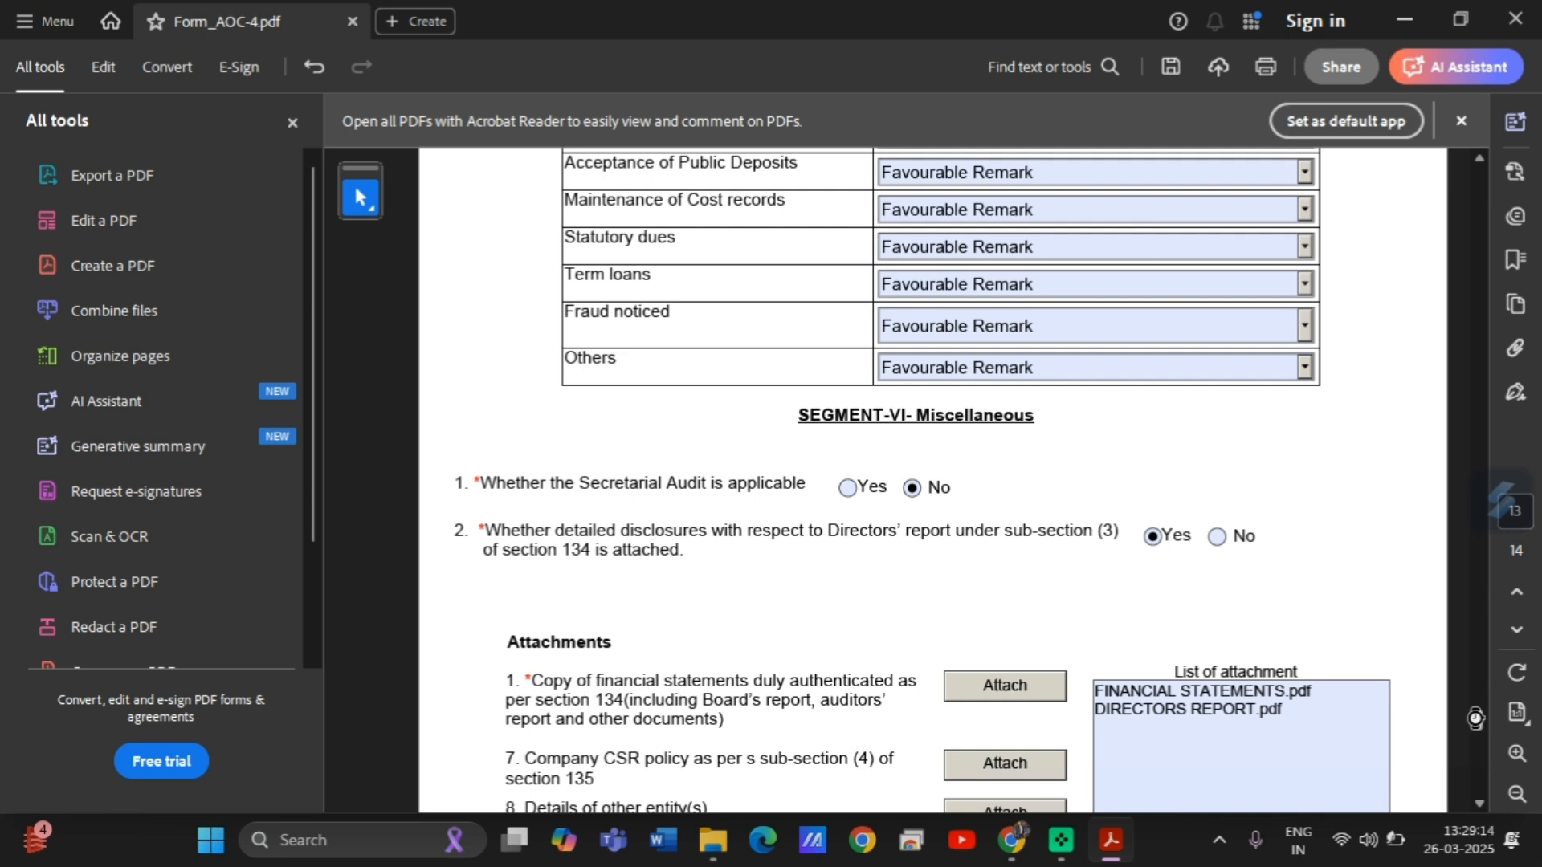
scroll(1477, 720, down, 3)
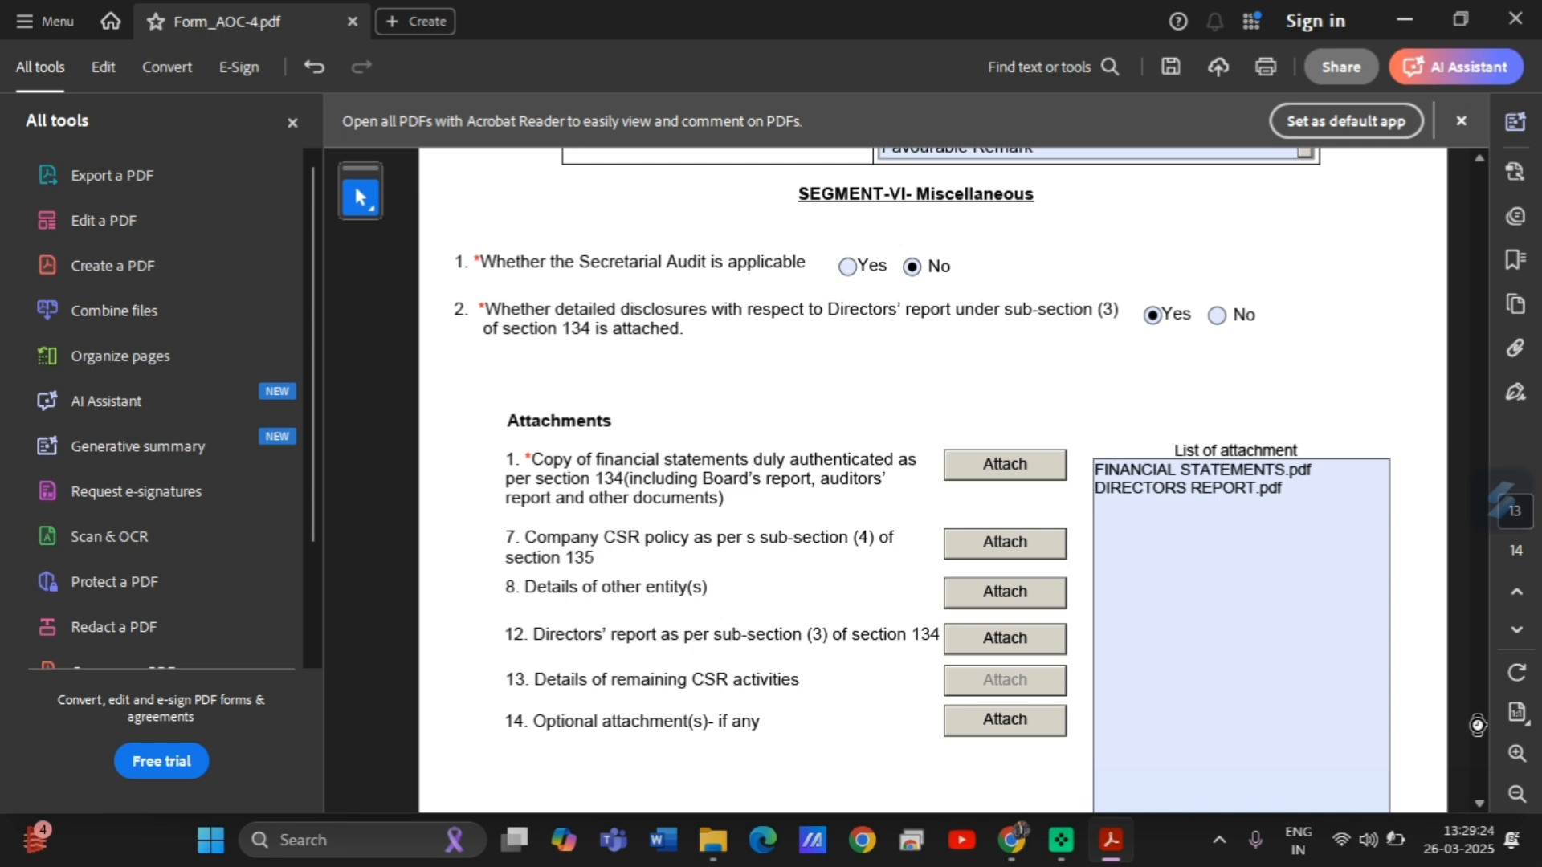
drag(1478, 725, 1478, 732)
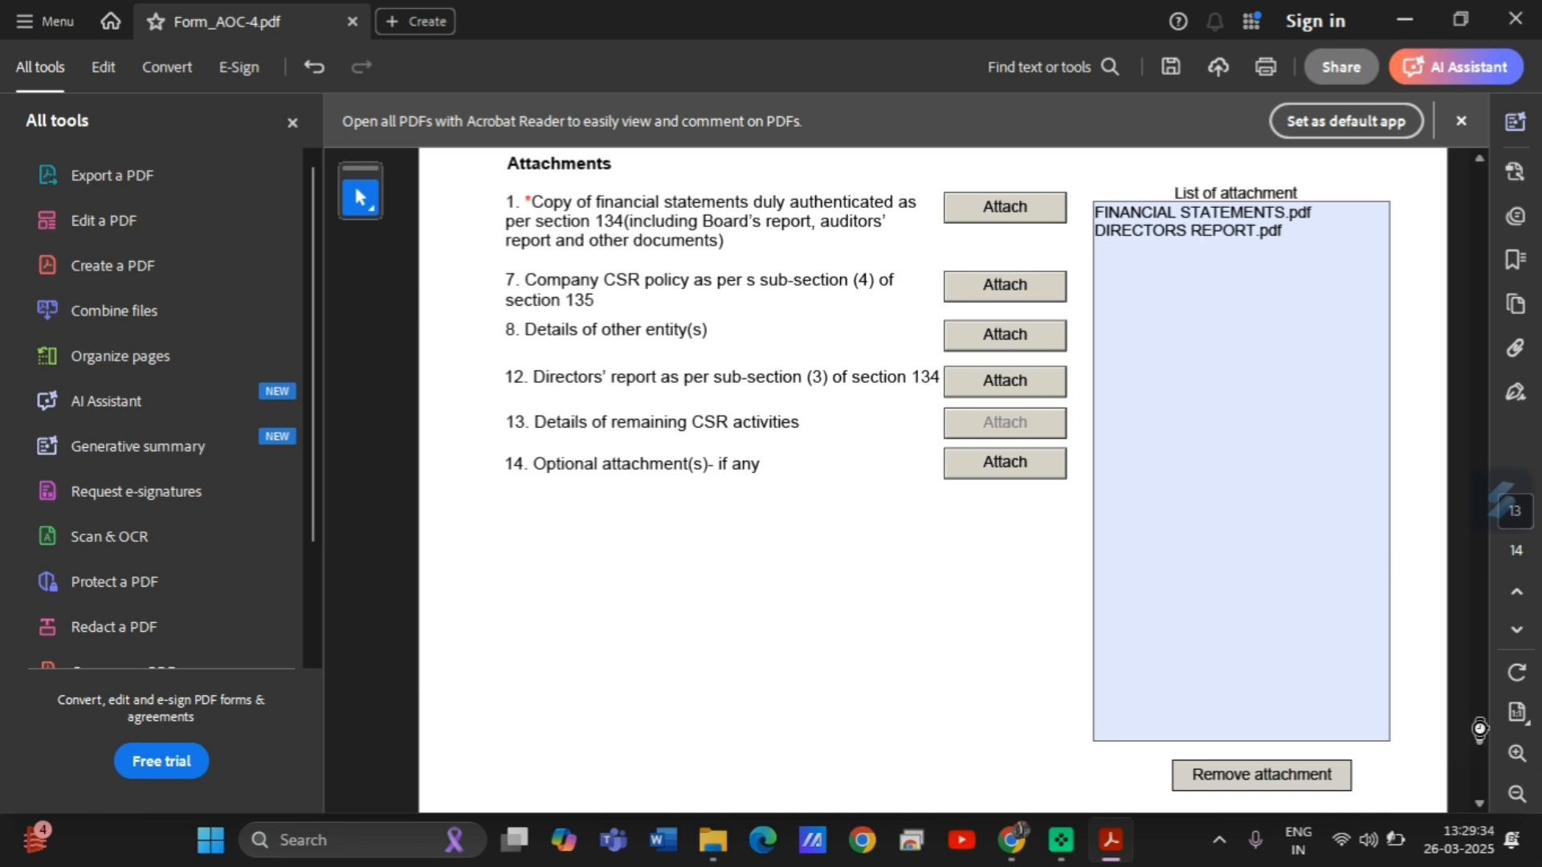
scroll(1481, 731, down, 5)
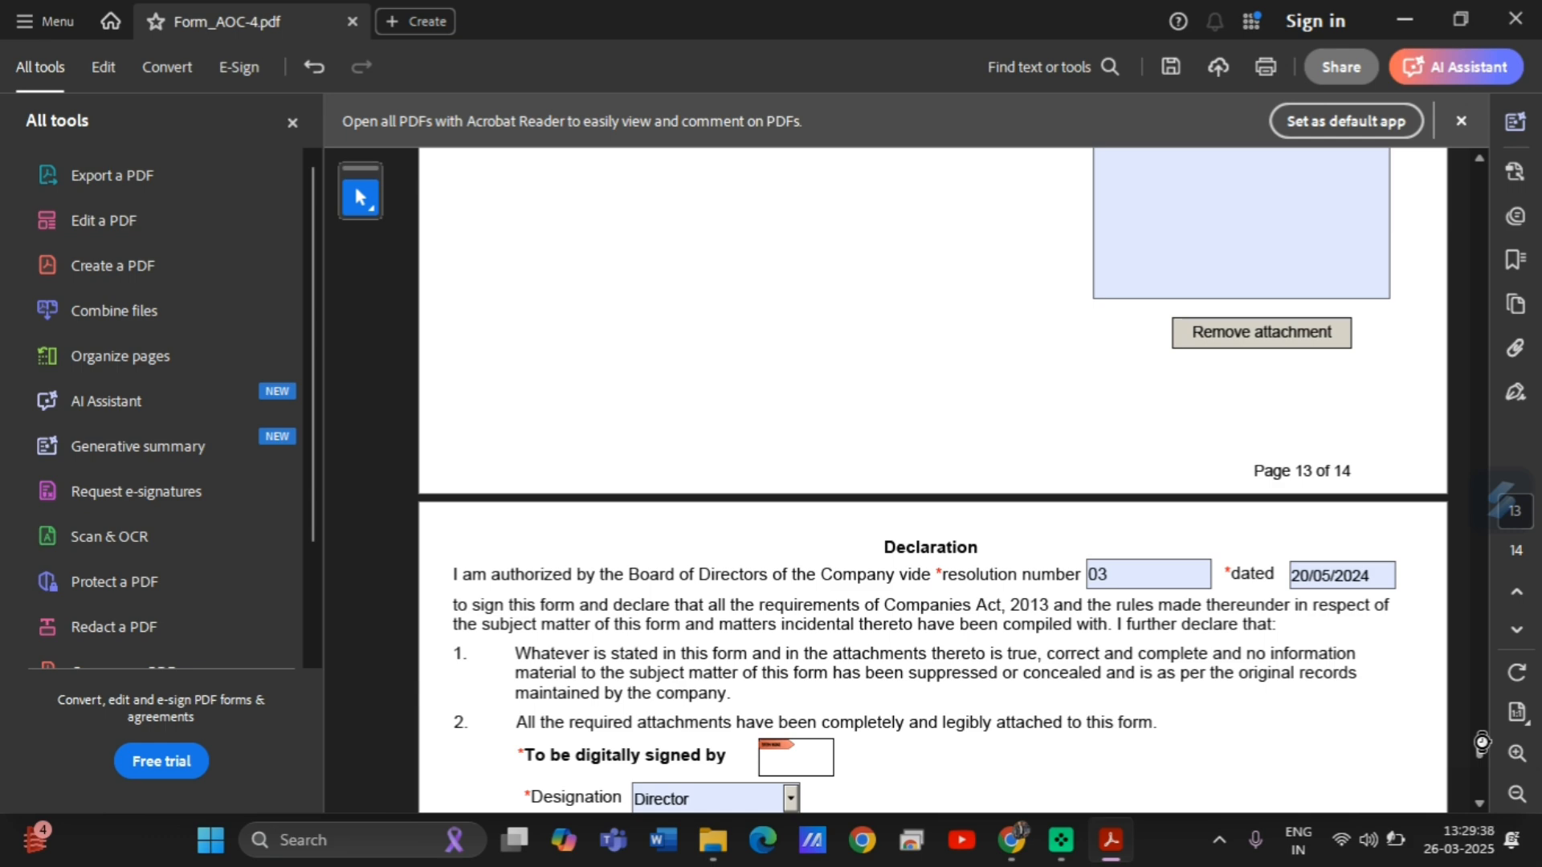
scroll(1481, 742, down, 2)
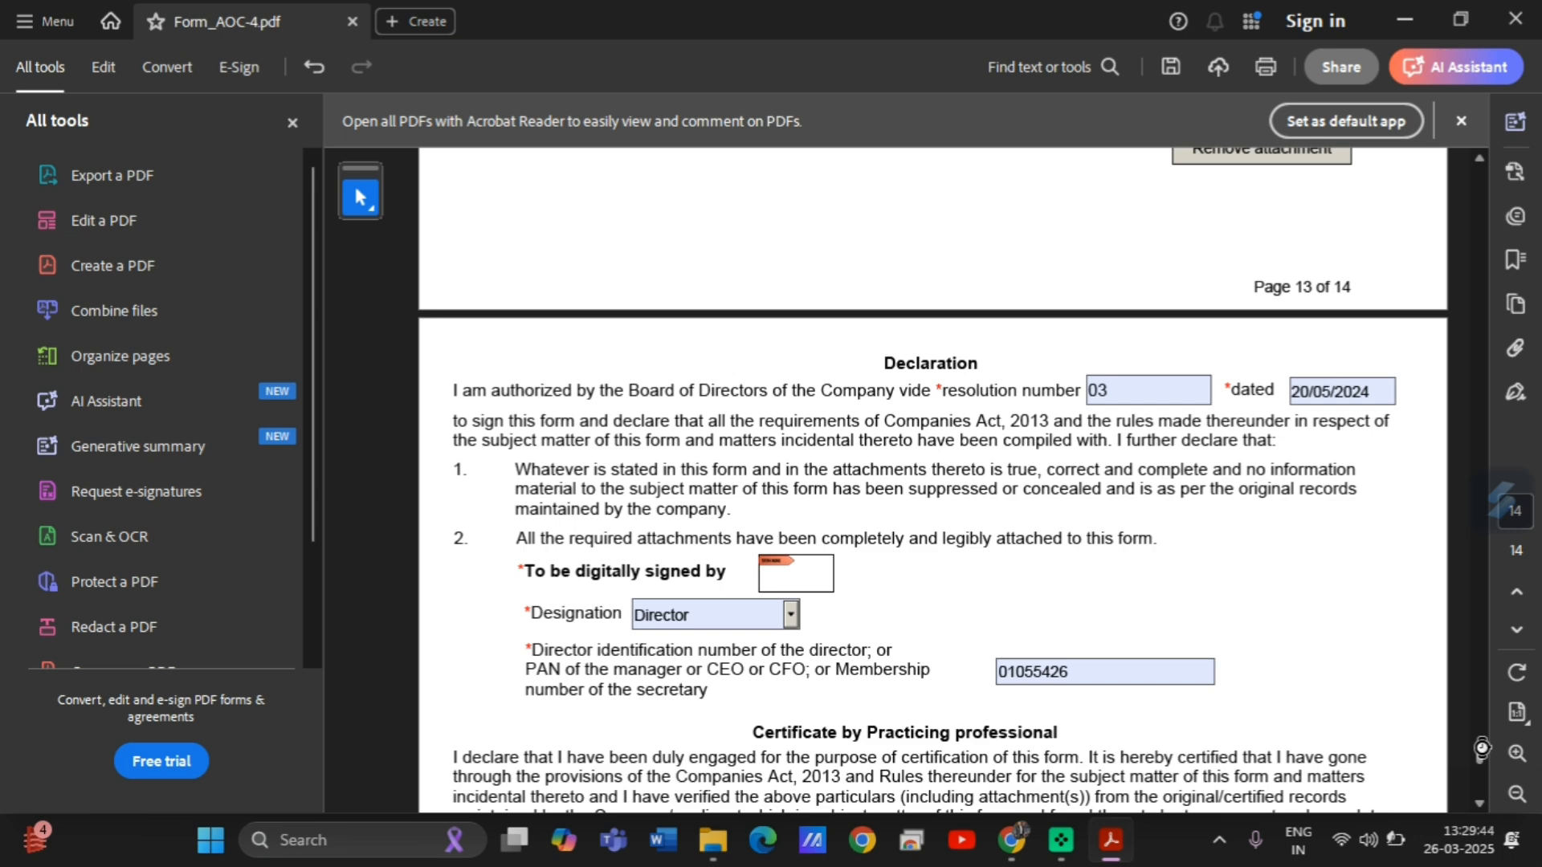
scroll(1481, 747, down, 1)
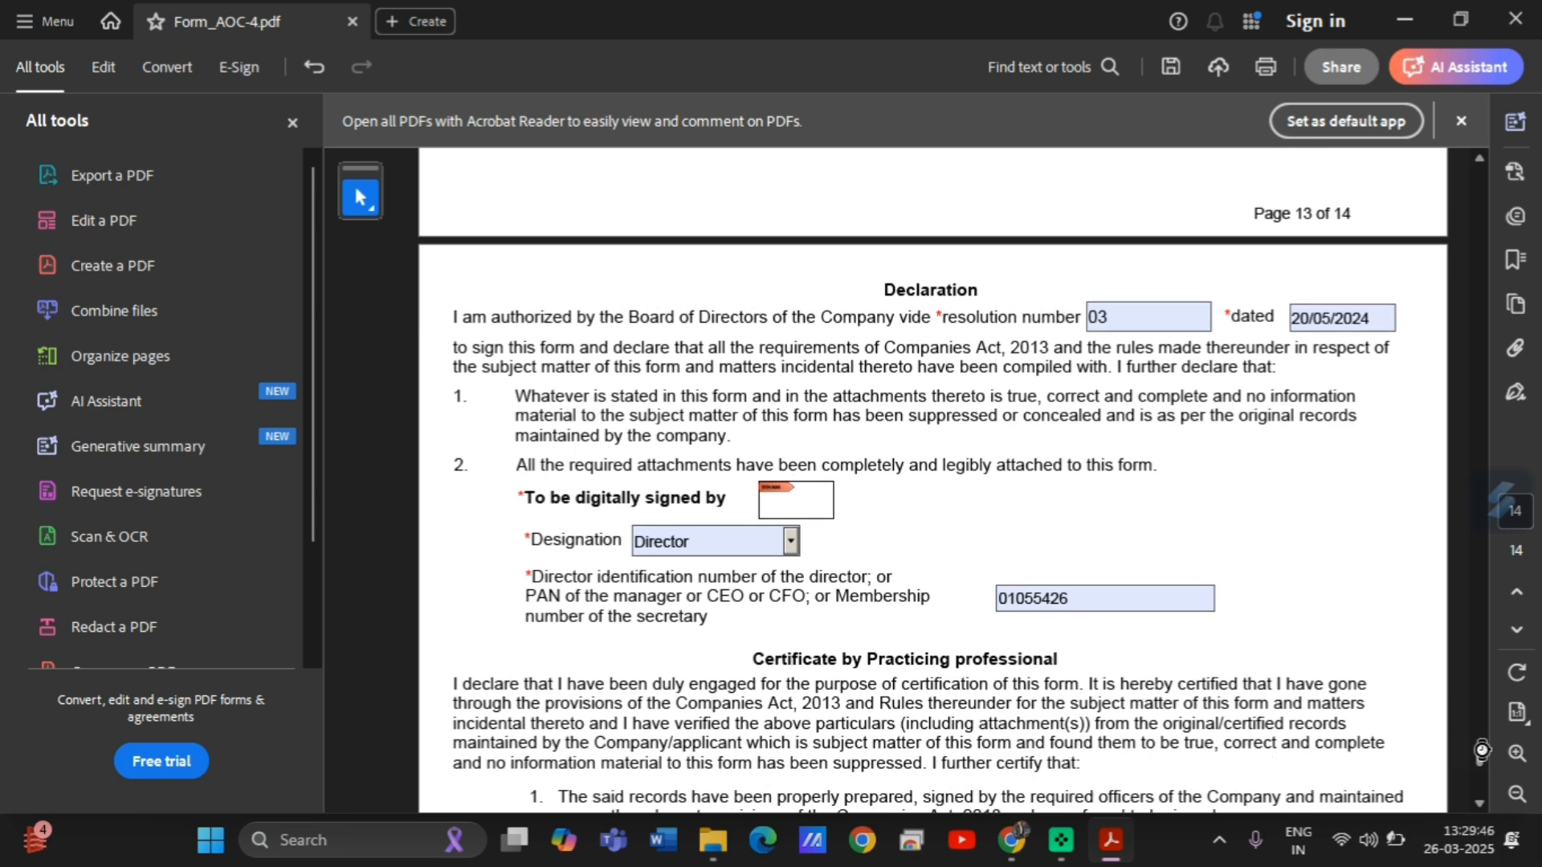
scroll(1482, 750, down, 1)
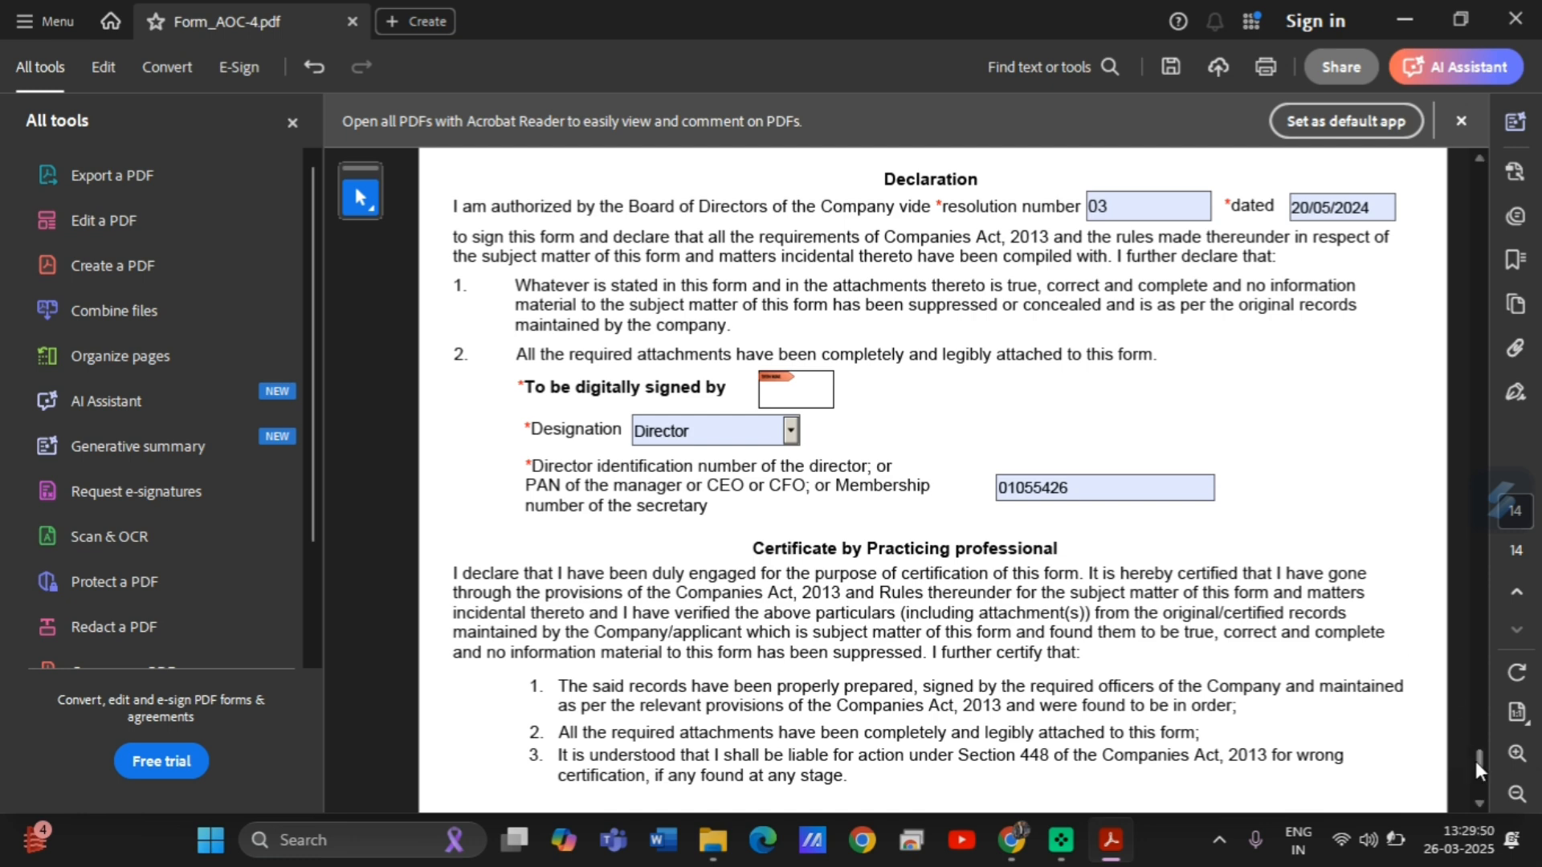
drag(1479, 755, 1479, 760)
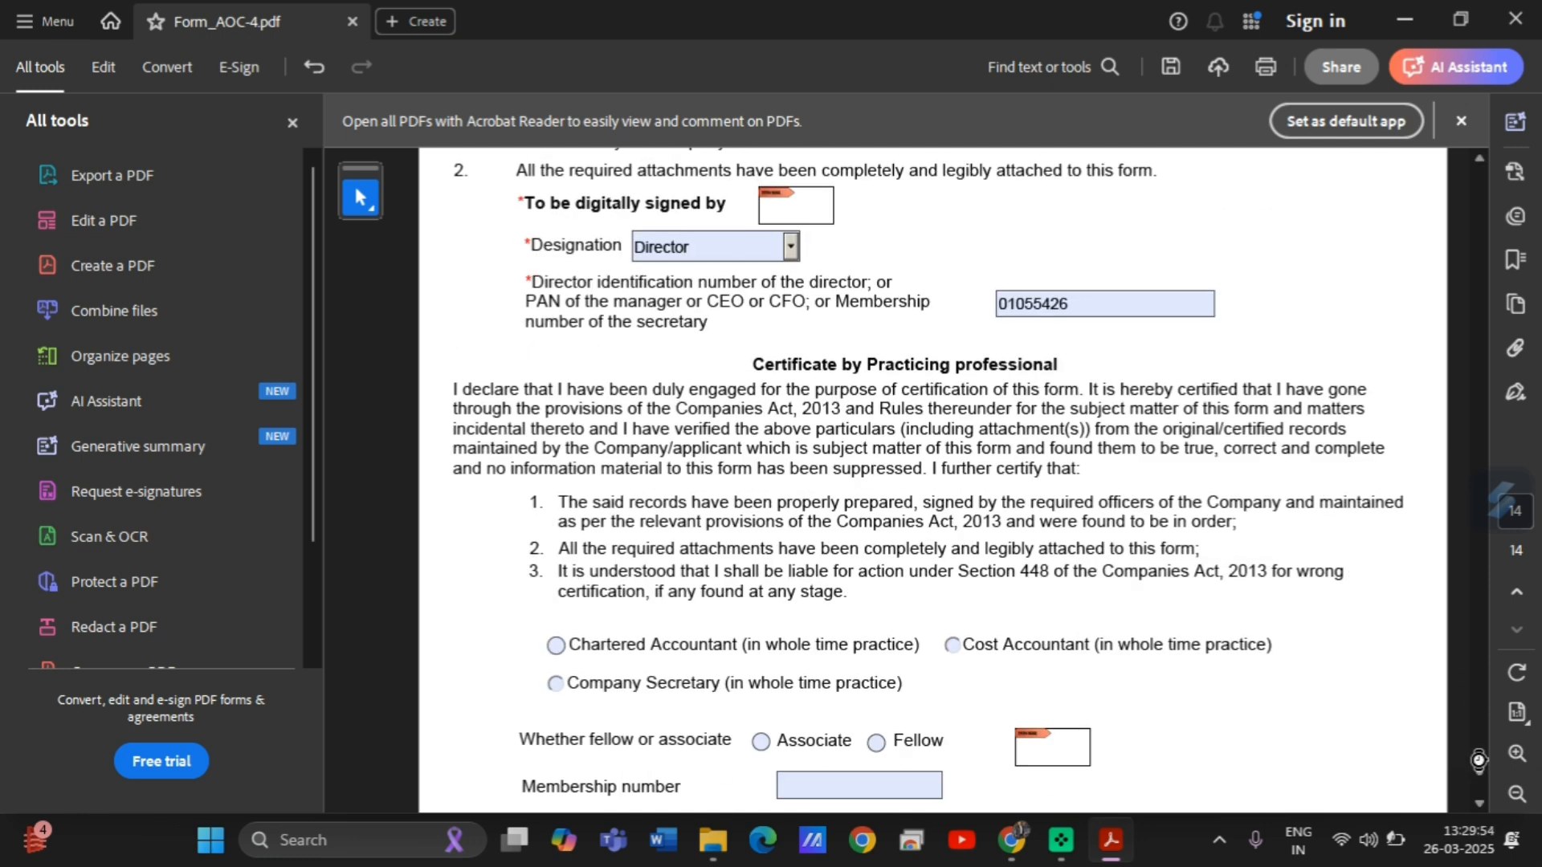
drag(1478, 761, 1479, 765)
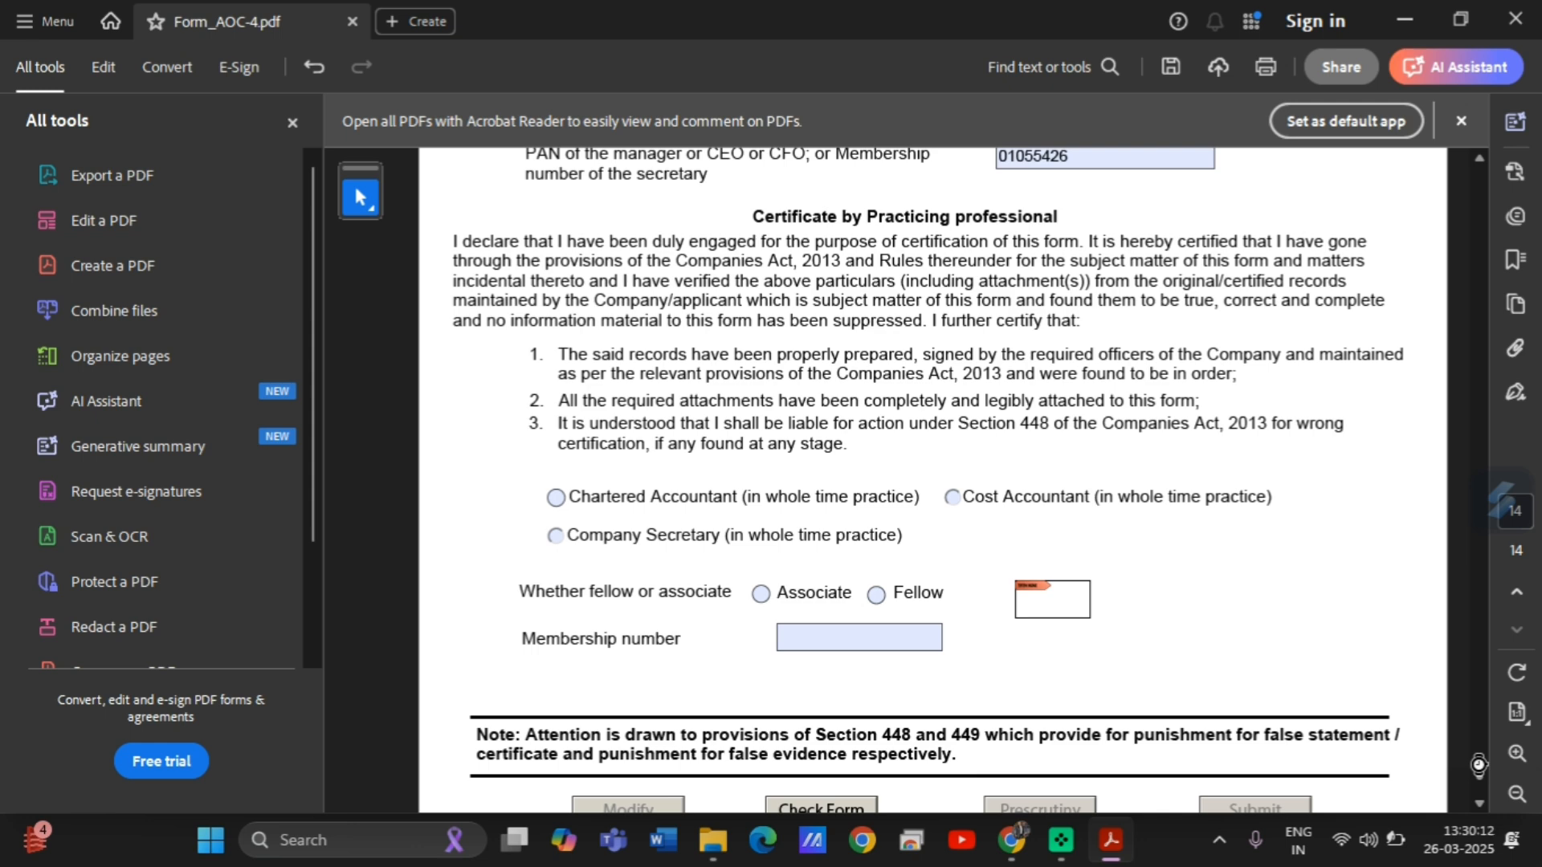
Run Check Form and dismiss the missing mandatory field error.
scroll(1478, 765, down, 5)
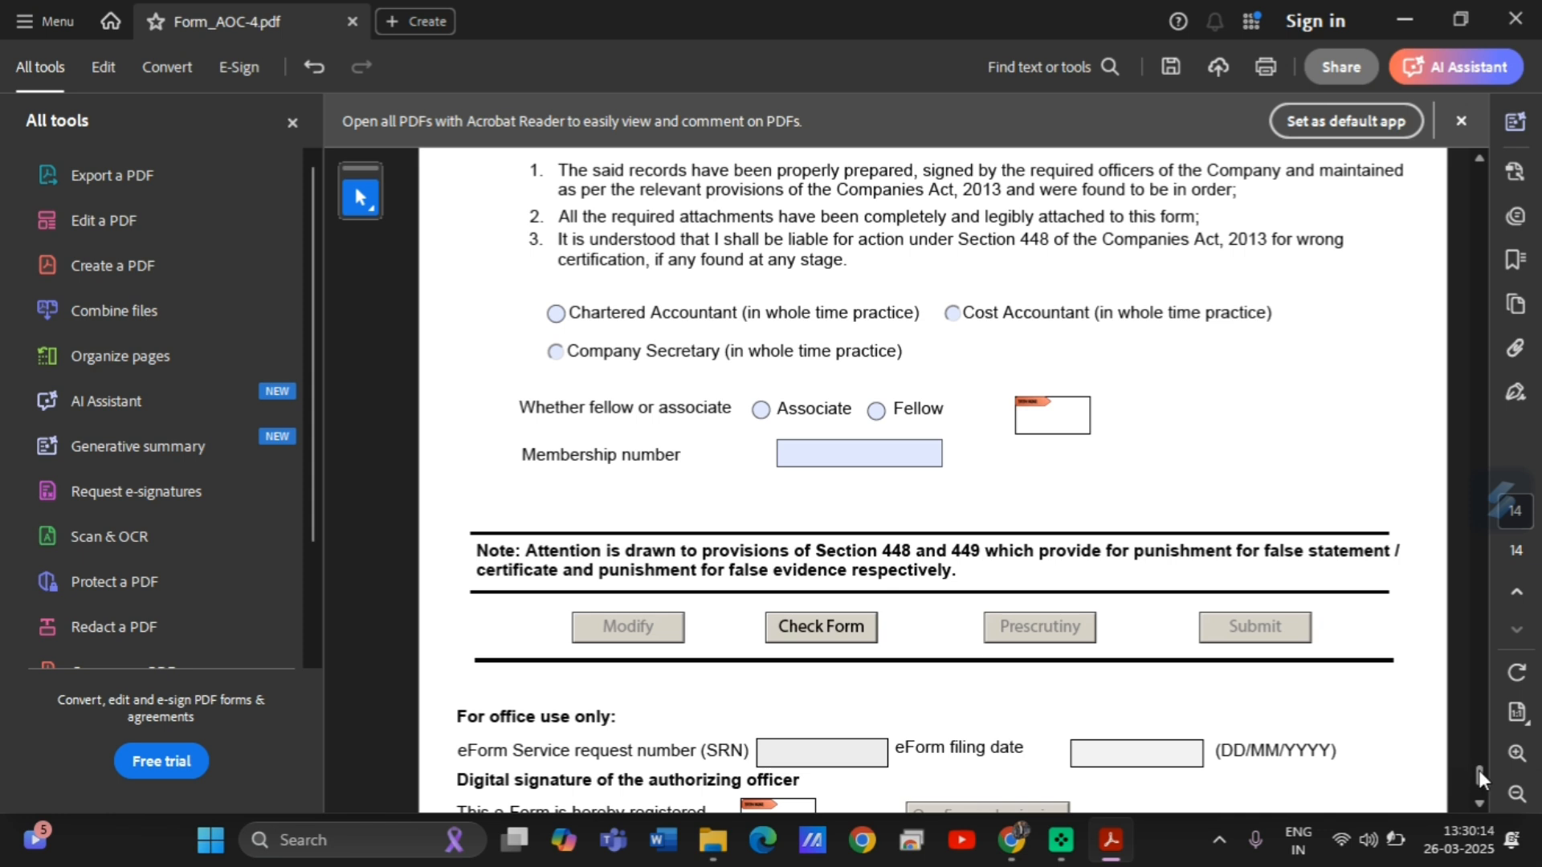
click(795, 628)
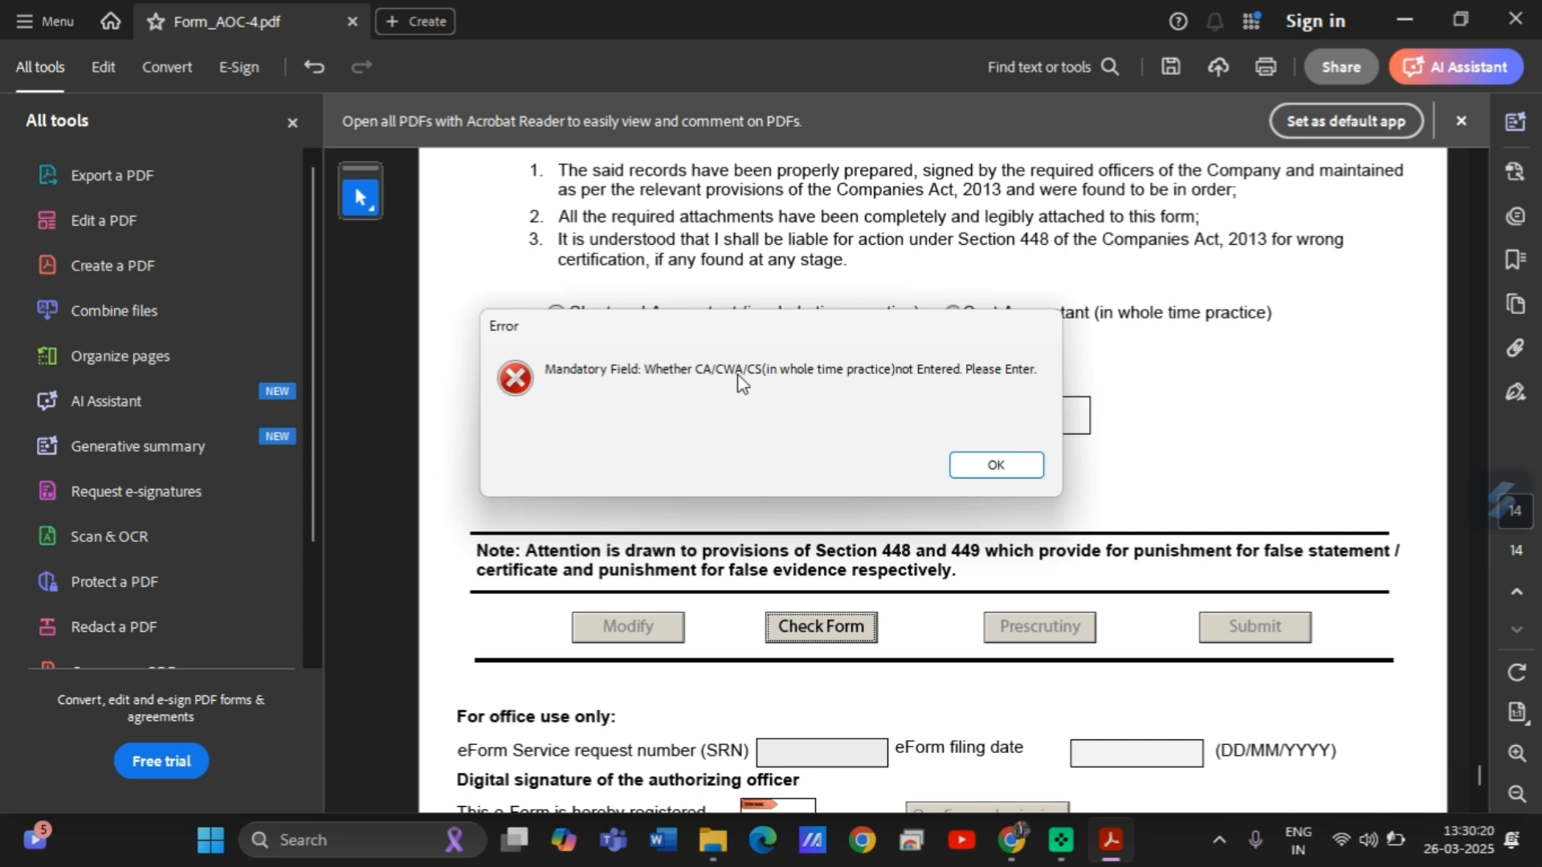
click(1013, 464)
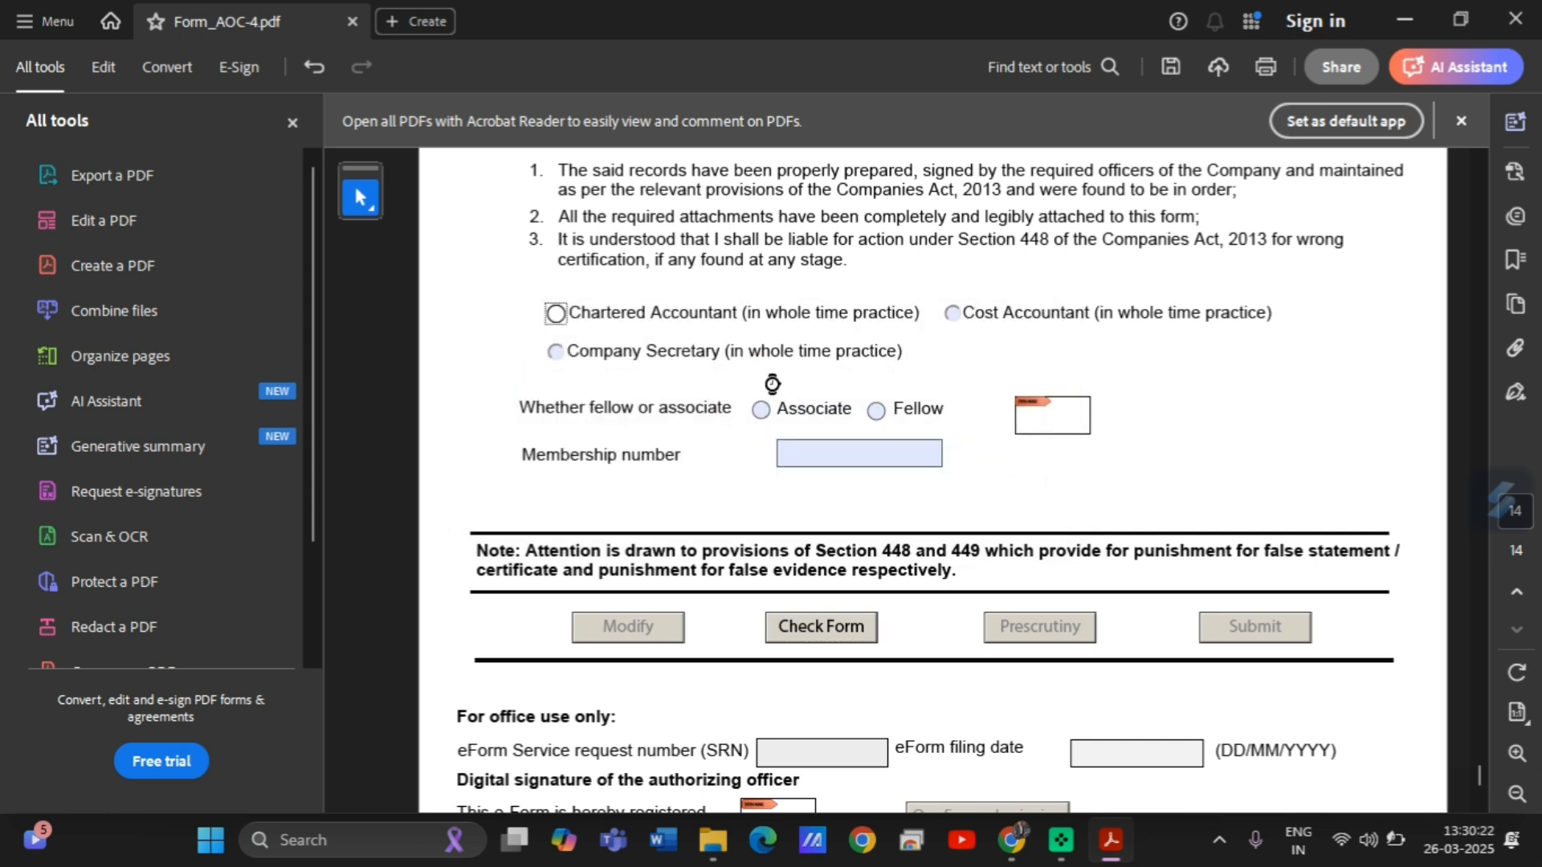
Choose Company Secretary in whole-time practice as a Fellow and start on the membership number.
click(557, 351)
click(876, 410)
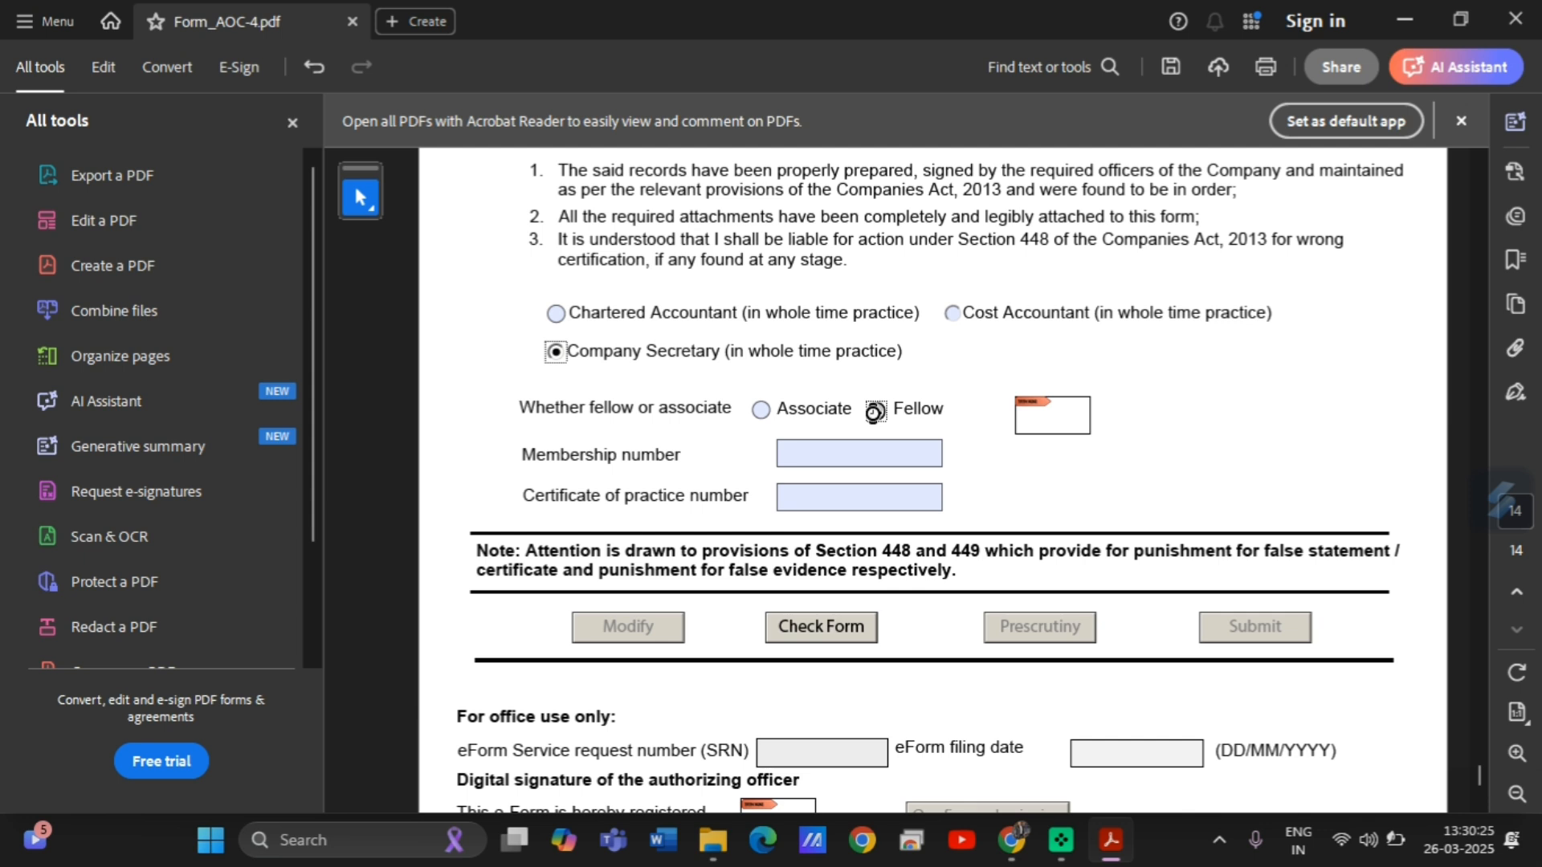
click(818, 454)
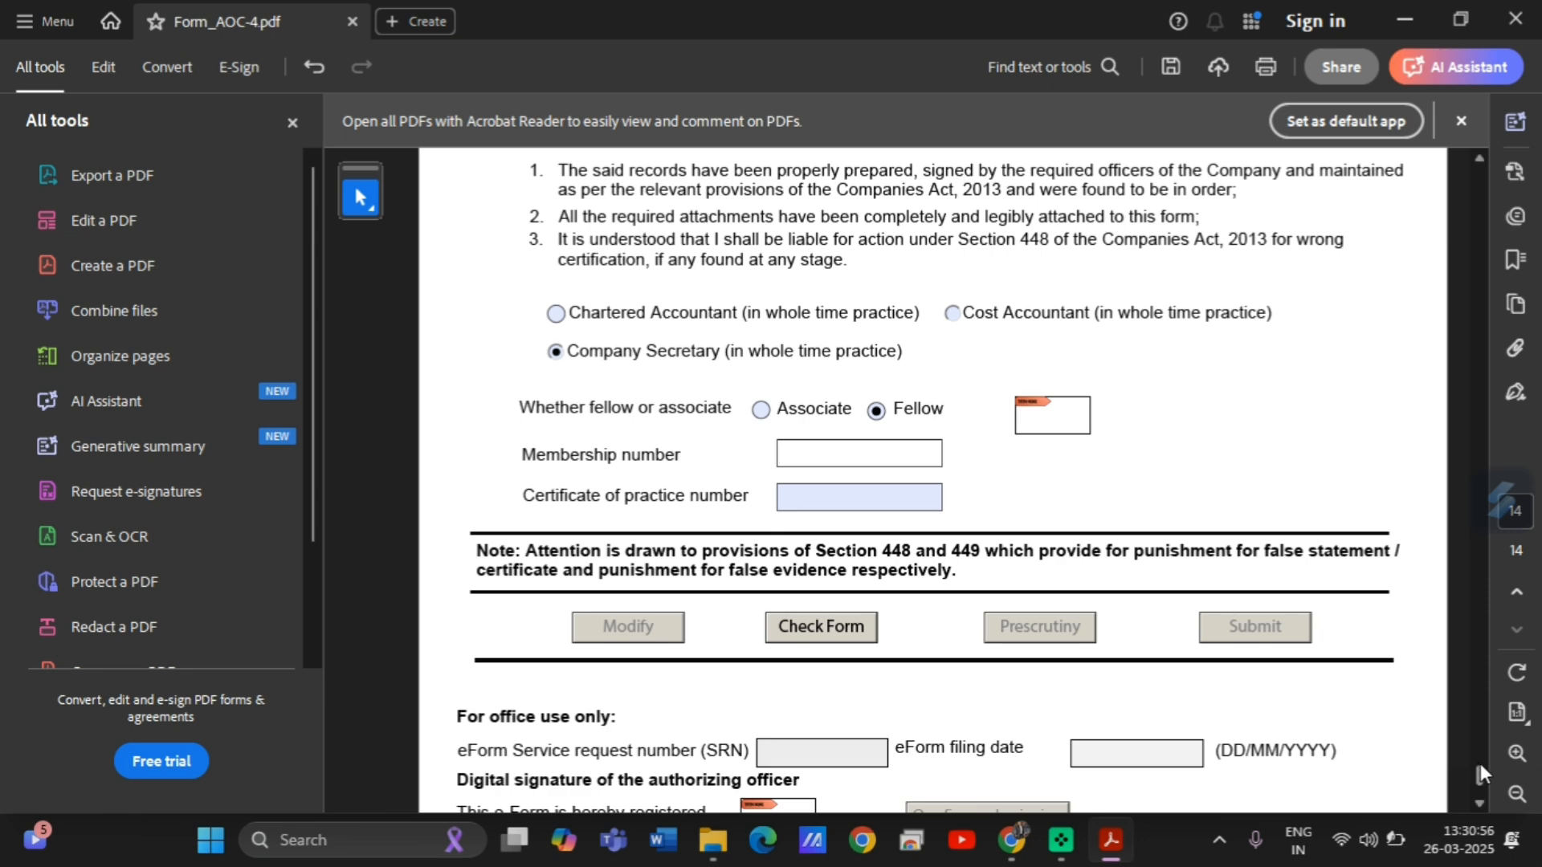
drag(1481, 764, 1482, 748)
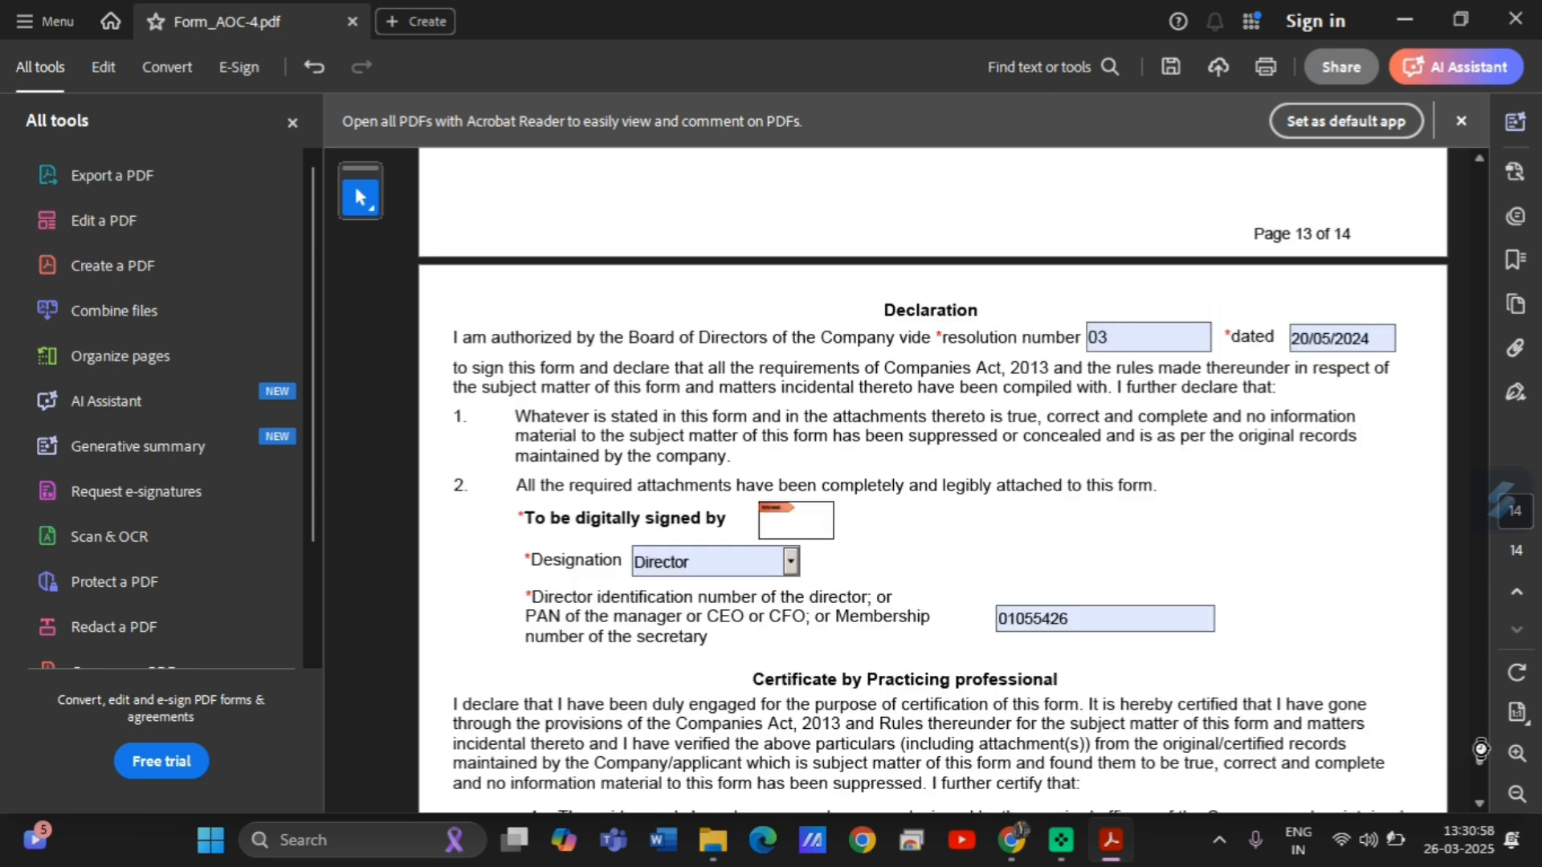